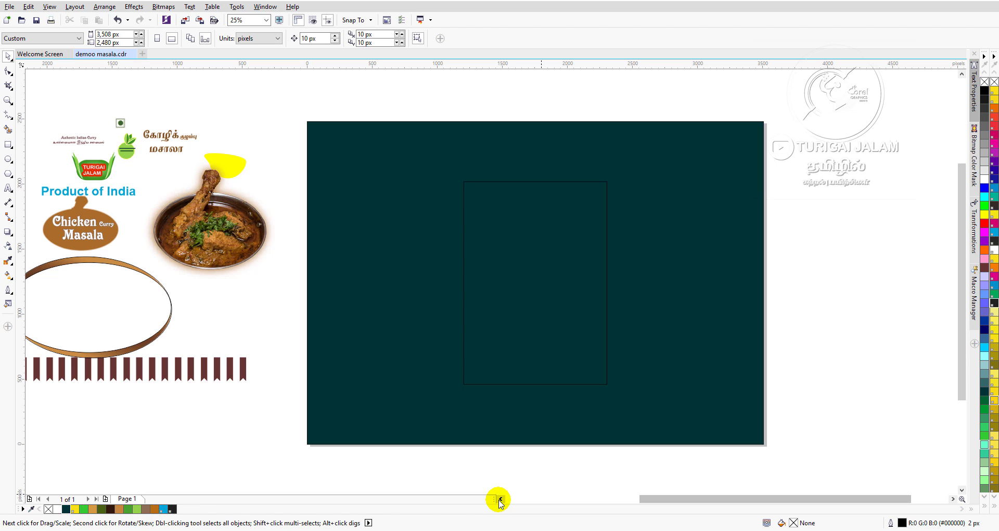
Examine the prepared label artwork beside the page, the dark green background and the empty rectangle at its centre.
{"action": "left_click", "coordinate": [500, 499]}
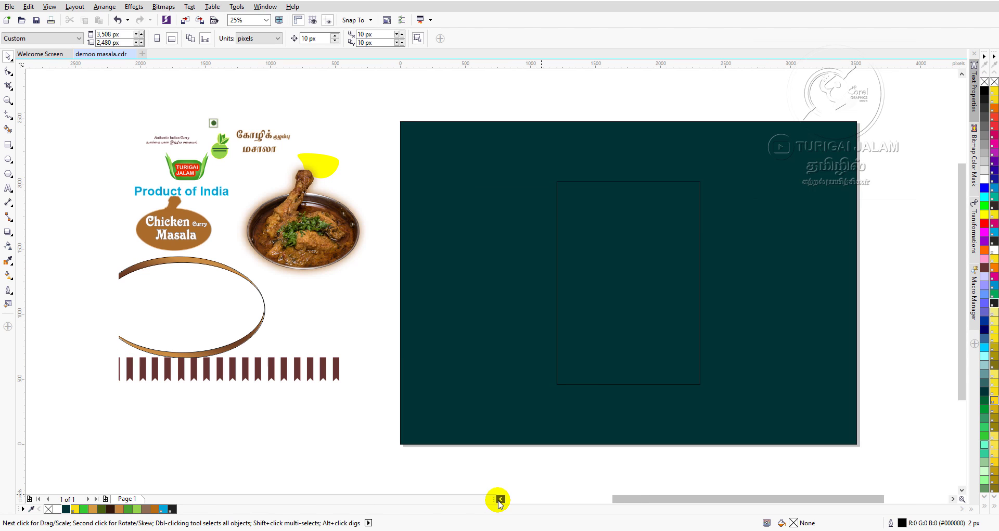
{"action": "mouse_move", "coordinate": [772, 503]}
{"action": "left_mouse_down"}
{"action": "mouse_move", "coordinate": [785, 502]}
{"action": "mouse_move", "coordinate": [766, 506]}
{"action": "left_mouse_up"}
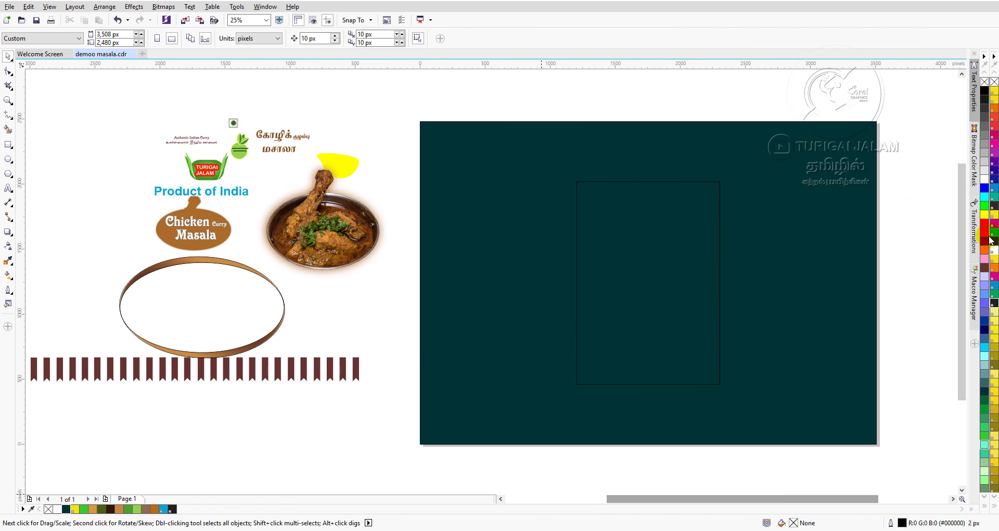
{"action": "left_click_drag", "start_coordinate": [963, 278], "coordinate": [963, 279]}
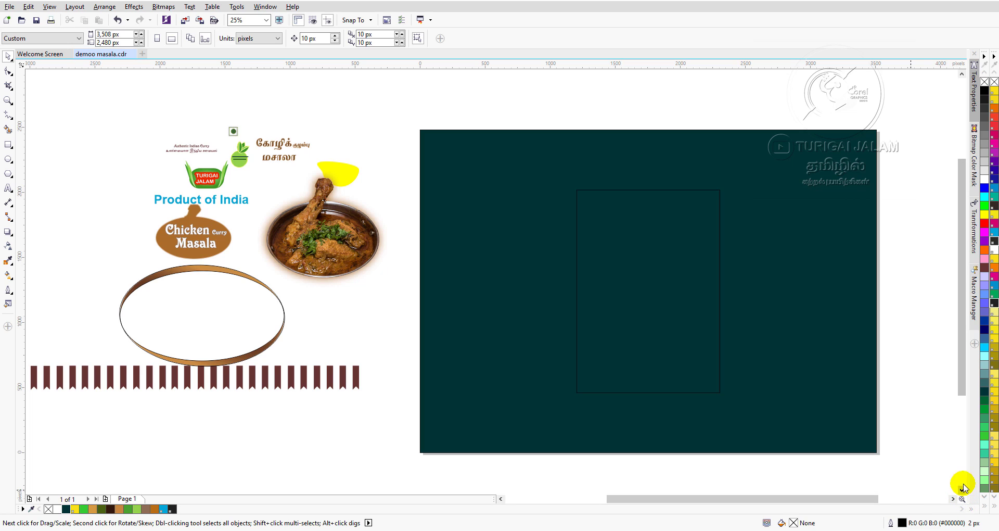
{"action": "mouse_move", "coordinate": [963, 378]}
{"action": "left_mouse_down"}
{"action": "mouse_move", "coordinate": [964, 391]}
{"action": "mouse_move", "coordinate": [962, 368]}
{"action": "mouse_move", "coordinate": [970, 388]}
{"action": "left_mouse_up"}
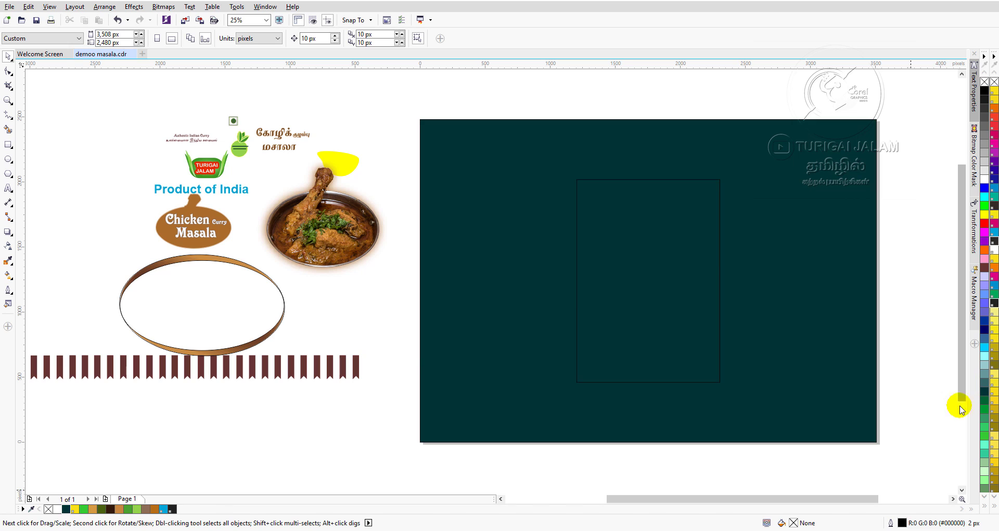
{"action": "left_click", "coordinate": [953, 498]}
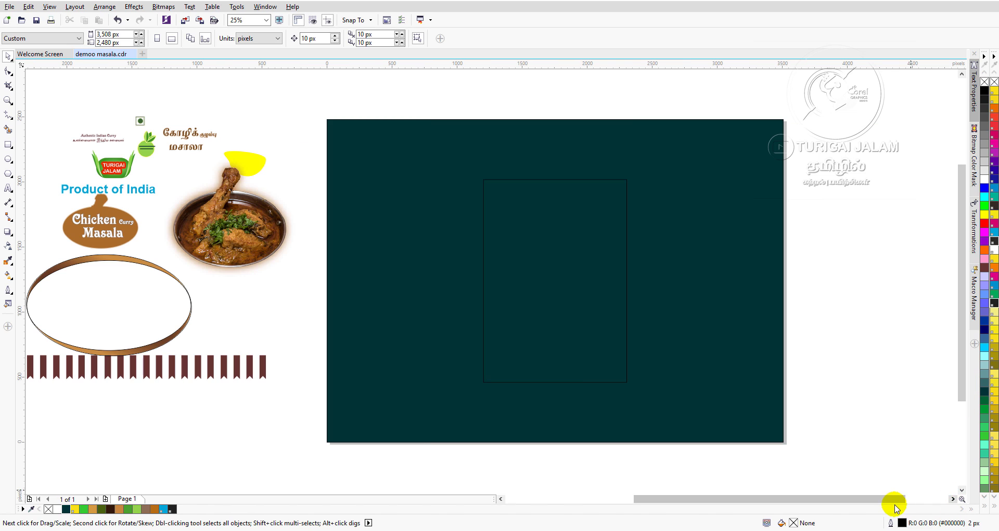
{"action": "left_click_drag", "start_coordinate": [881, 503], "coordinate": [867, 503]}
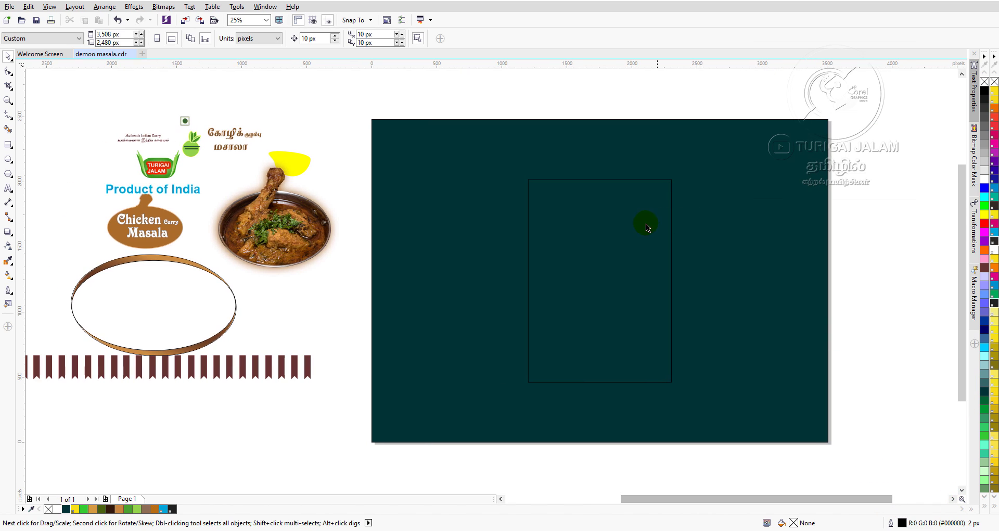
{"action": "left_click", "coordinate": [657, 179]}
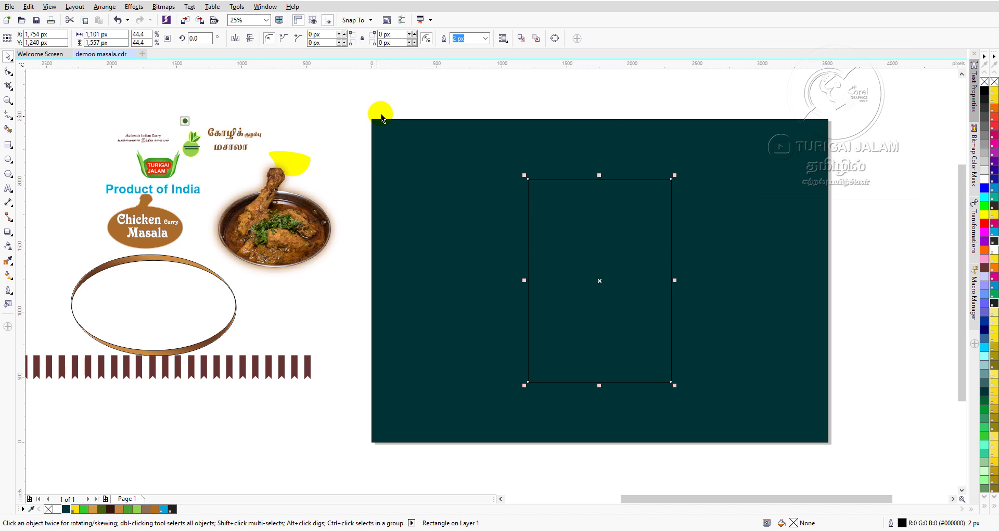
{"action": "left_click", "coordinate": [552, 83]}
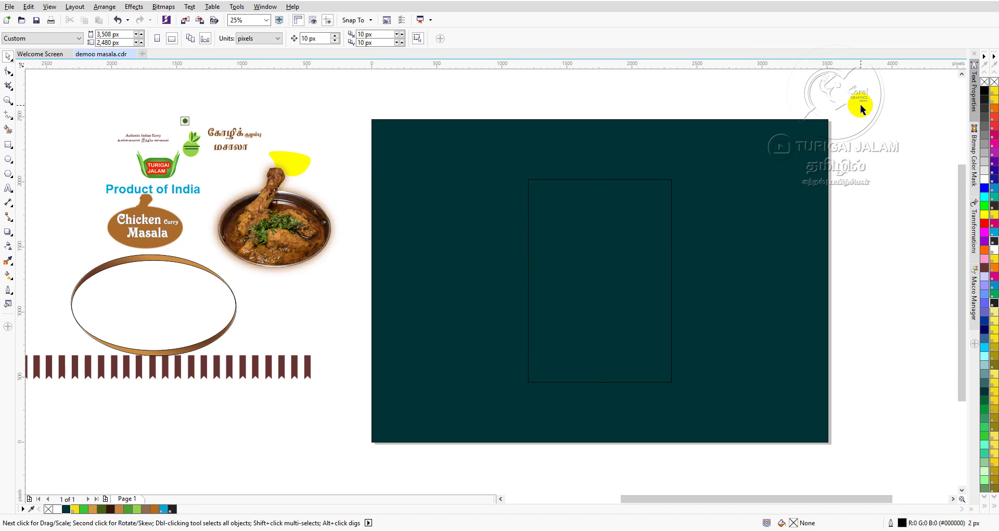
{"action": "left_click", "coordinate": [661, 180]}
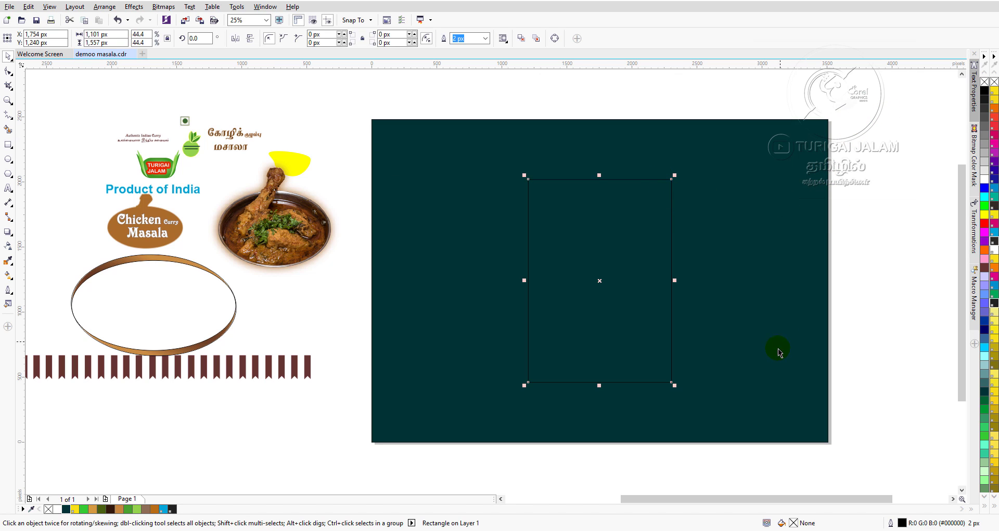
{"action": "left_click", "coordinate": [570, 77]}
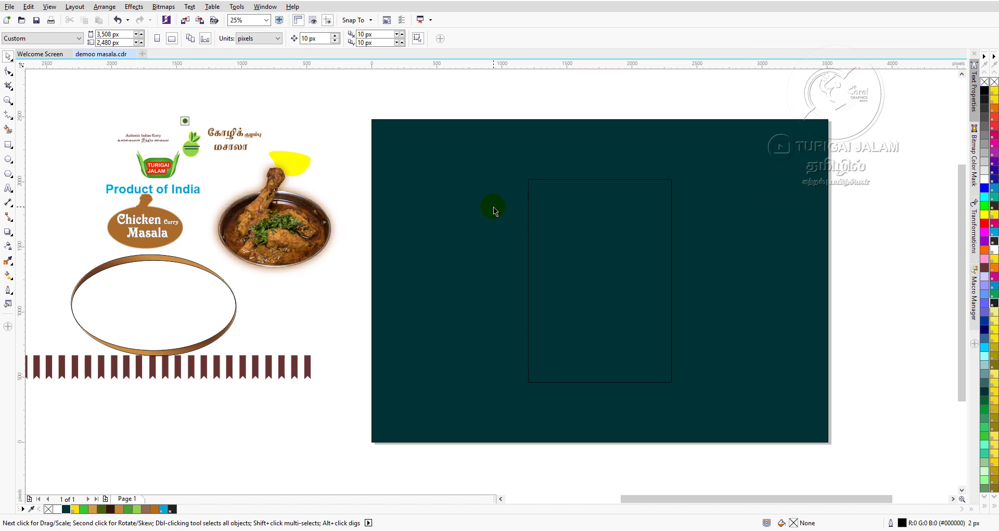
{"action": "left_click", "coordinate": [493, 175]}
{"action": "left_click", "coordinate": [629, 88]}
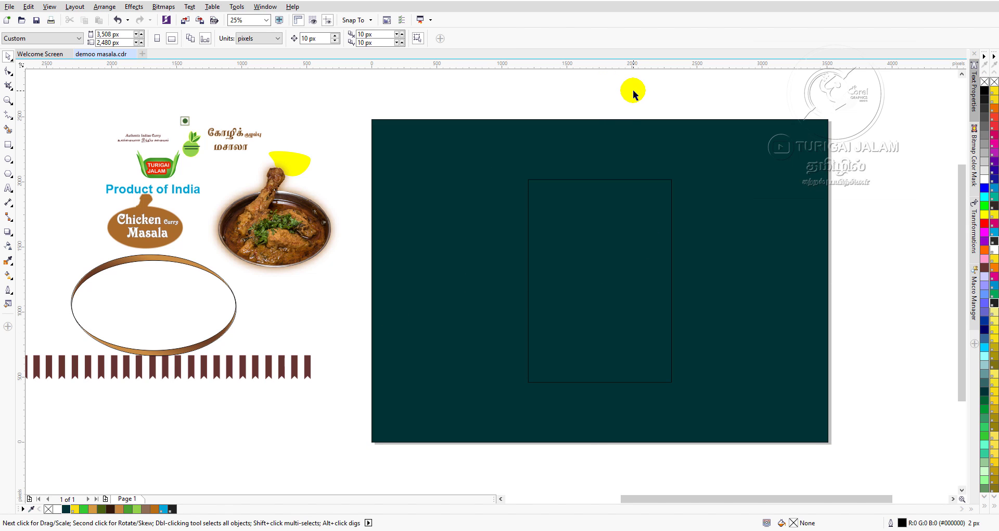
{"action": "left_click", "coordinate": [598, 182]}
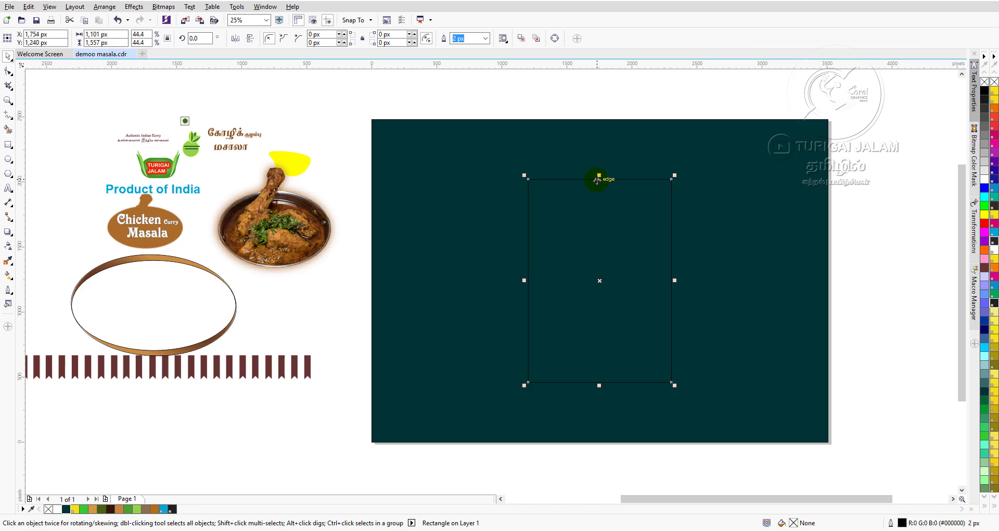
{"action": "left_click", "coordinate": [674, 83]}
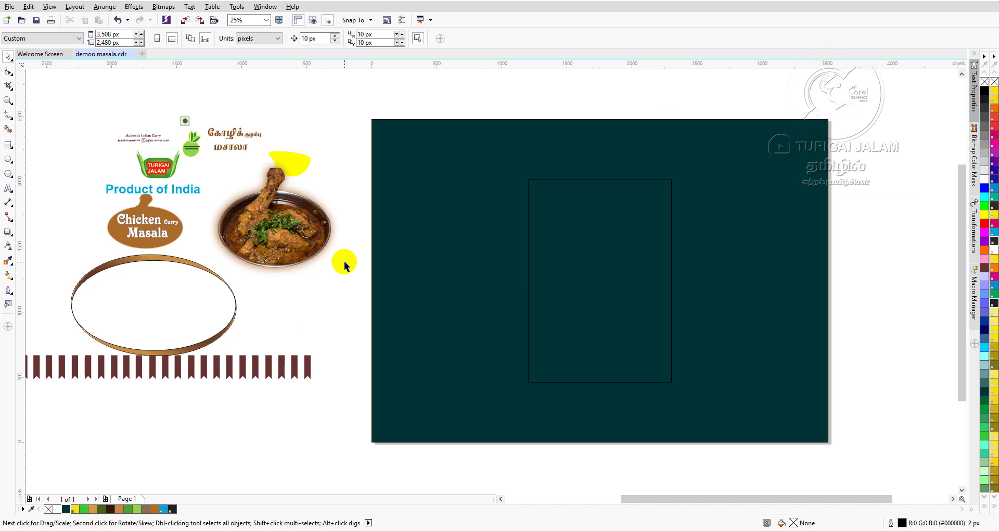
{"action": "left_click", "coordinate": [652, 394]}
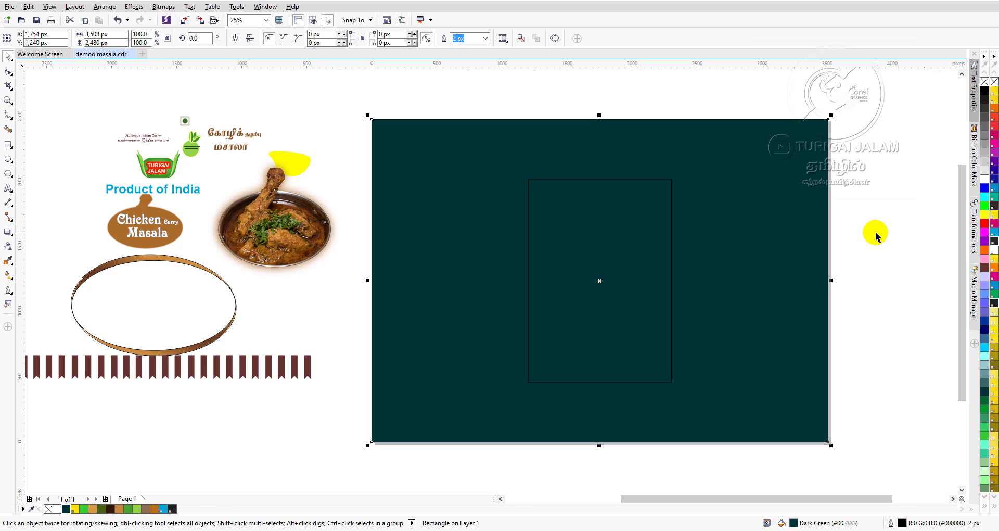
{"action": "left_click", "coordinate": [580, 87]}
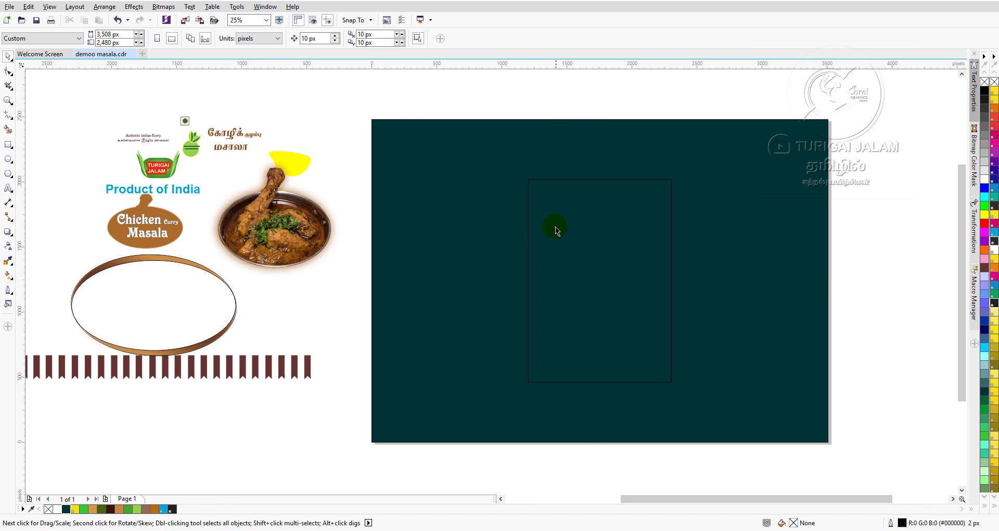
Fill the empty rectangle at the centre of the page with dark brown (#301909).
{"action": "left_click", "coordinate": [529, 233]}
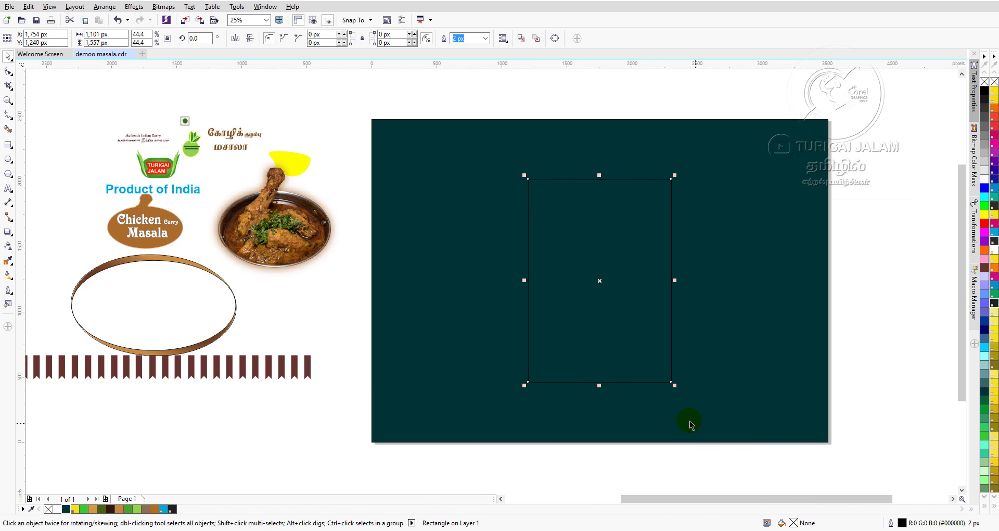
{"action": "left_click", "coordinate": [952, 498]}
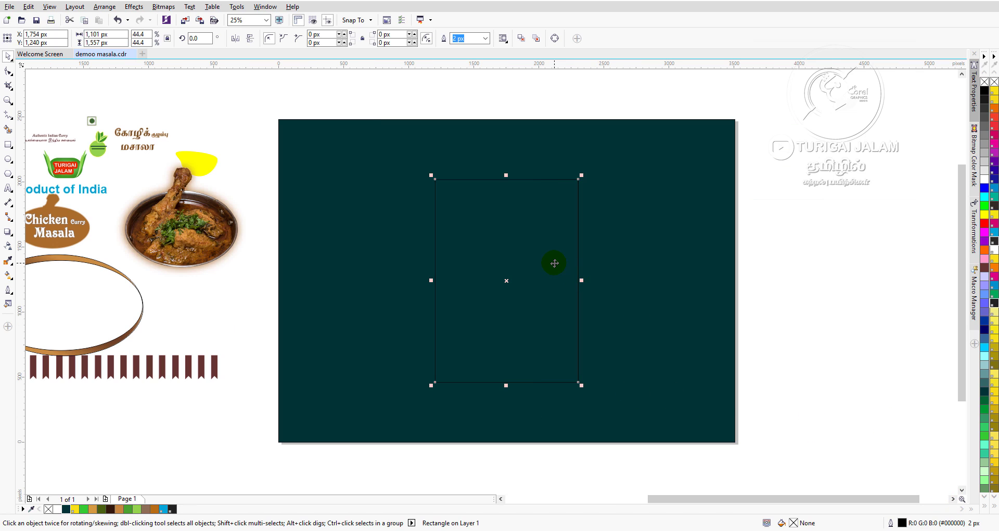
{"action": "left_click", "coordinate": [109, 508]}
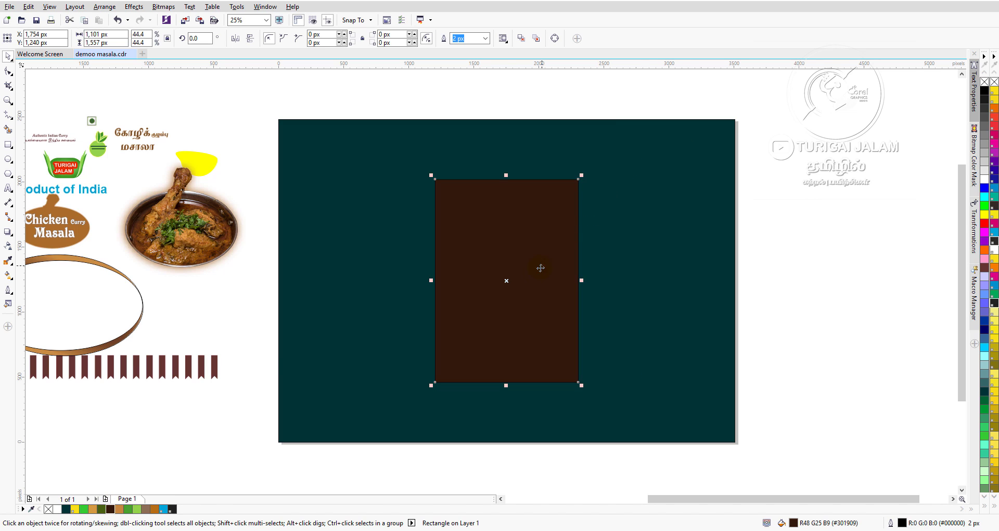
{"action": "scroll", "coordinate": [494, 273], "scroll_direction": "up", "scroll_amount": 2}
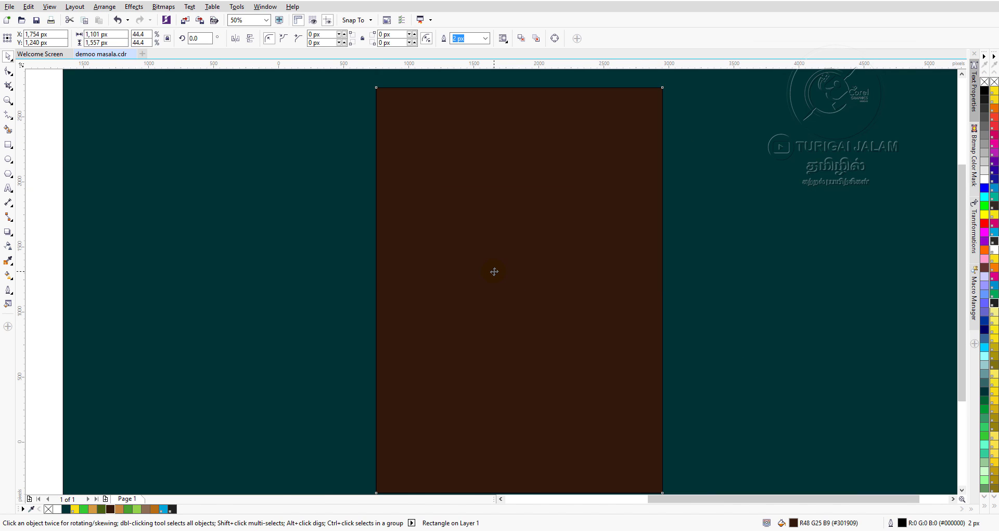
{"action": "scroll", "coordinate": [494, 272], "scroll_direction": "down", "scroll_amount": 2}
{"action": "left_click_drag", "start_coordinate": [962, 281], "coordinate": [962, 282]}
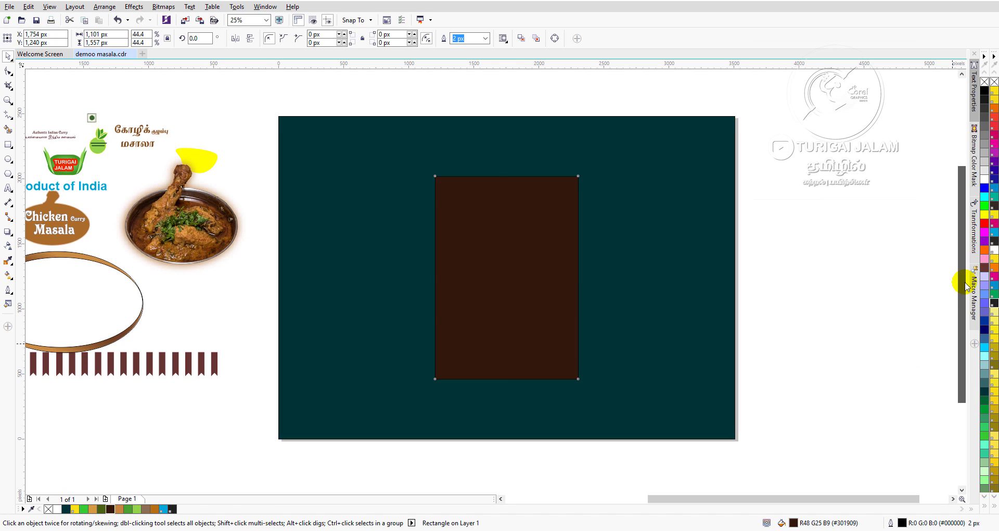
Move the curry bowl image off its blurred brown glow and restore it to its original place.
{"action": "left_click", "coordinate": [194, 223]}
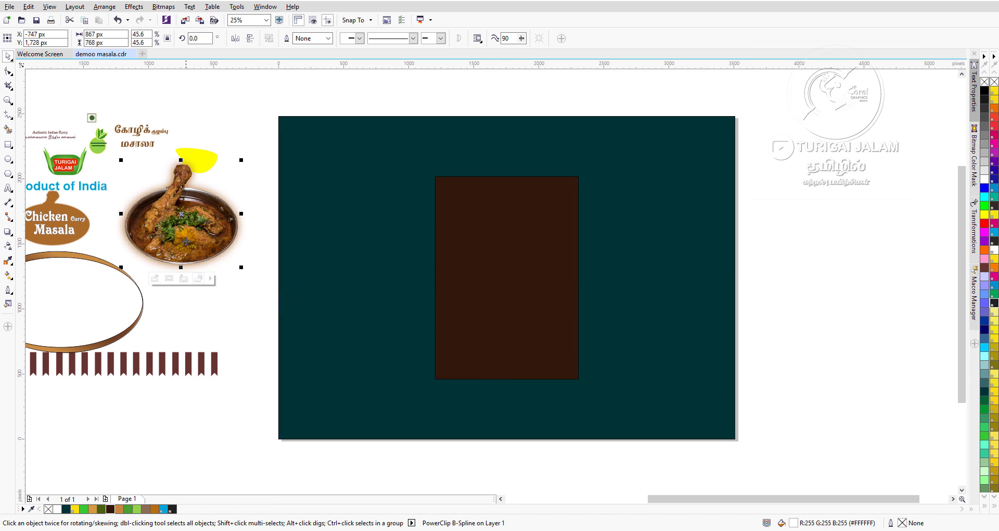
{"action": "left_click_drag", "start_coordinate": [194, 223], "coordinate": [239, 299]}
{"action": "scroll", "coordinate": [196, 279], "scroll_direction": "up", "scroll_amount": 2}
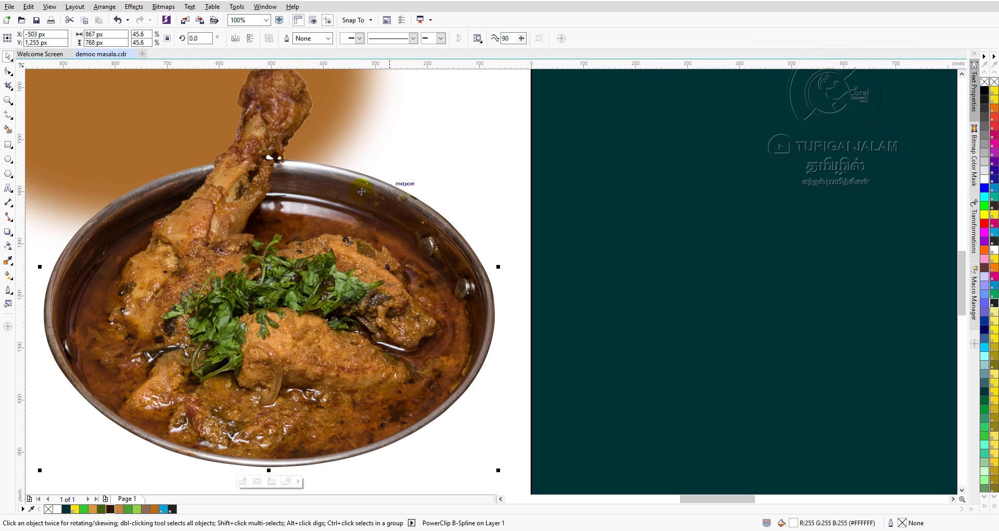
{"action": "scroll", "coordinate": [799, 235], "scroll_direction": "down", "scroll_amount": 1}
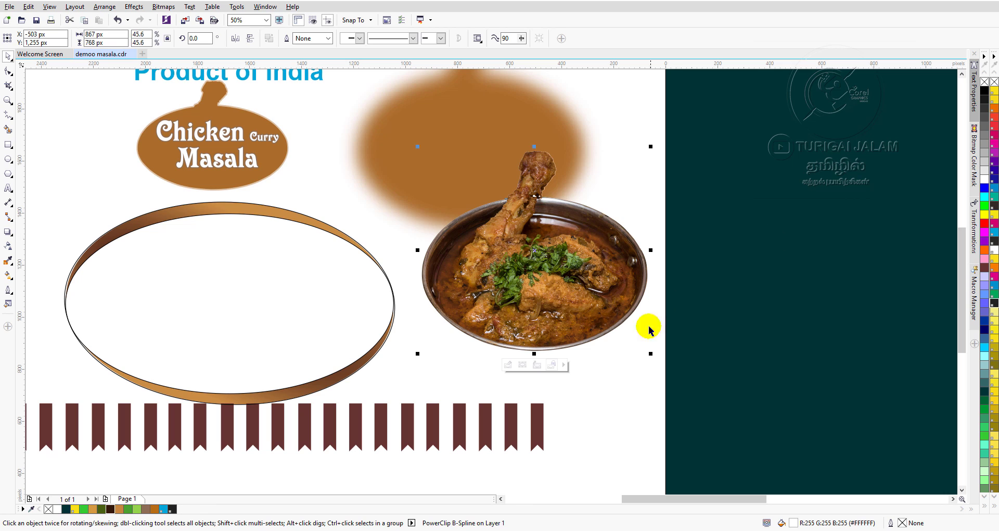
{"action": "left_click_drag", "start_coordinate": [530, 274], "coordinate": [469, 151]}
{"action": "left_click", "coordinate": [953, 498]}
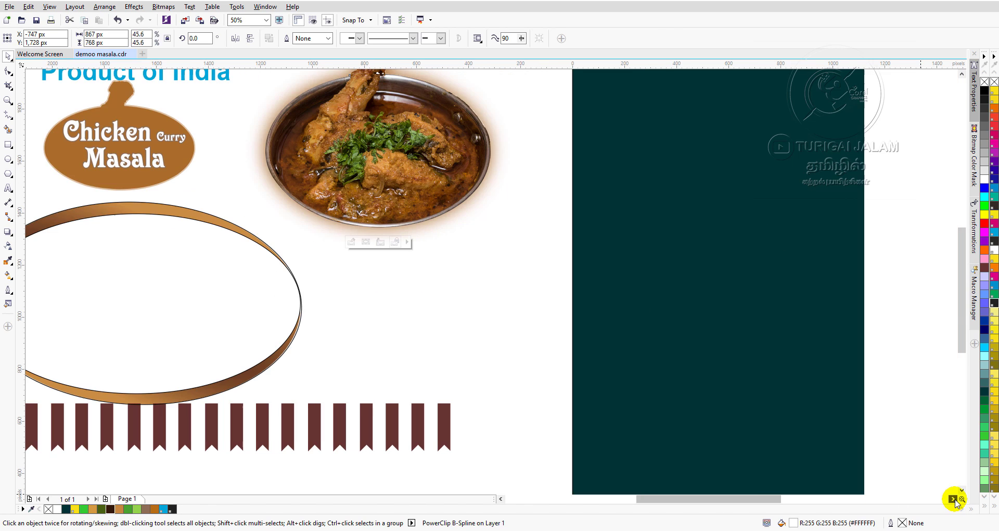
{"action": "left_click", "coordinate": [961, 73]}
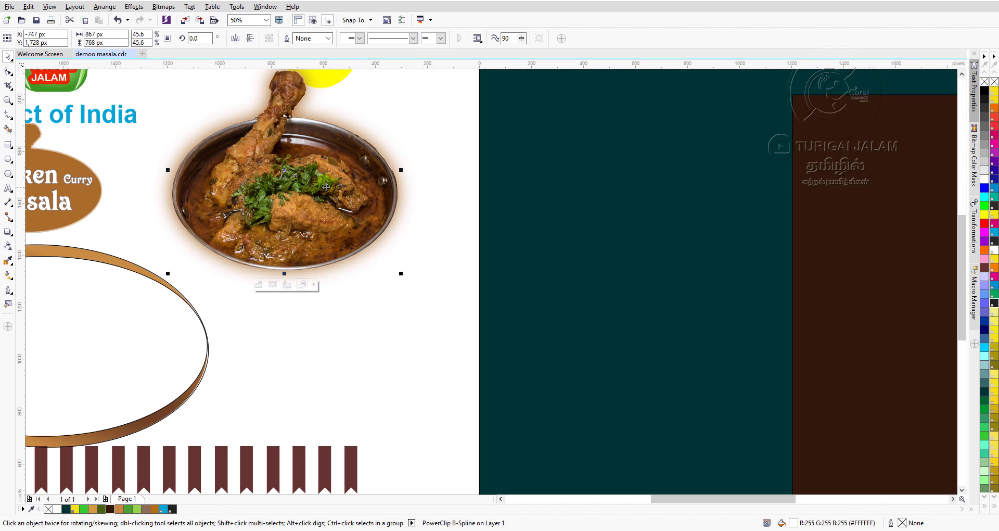
{"action": "scroll", "coordinate": [326, 187], "scroll_direction": "down", "scroll_amount": 2}
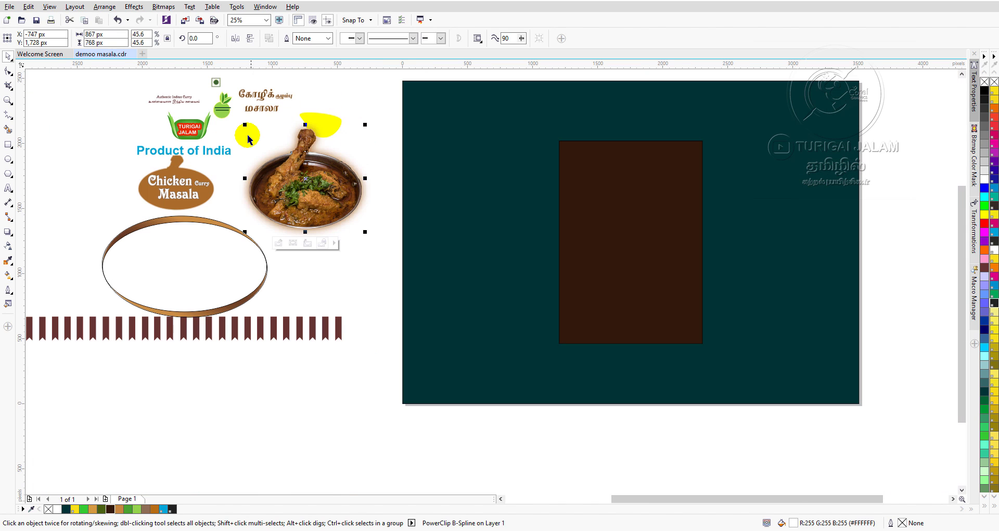
Try moving the thin ellipse outline away from the gradient ring and undo the move.
{"action": "left_click_drag", "start_coordinate": [273, 297], "coordinate": [379, 164]}
{"action": "left_click_drag", "start_coordinate": [395, 98], "coordinate": [259, 272]}
{"action": "left_click", "coordinate": [339, 311]}
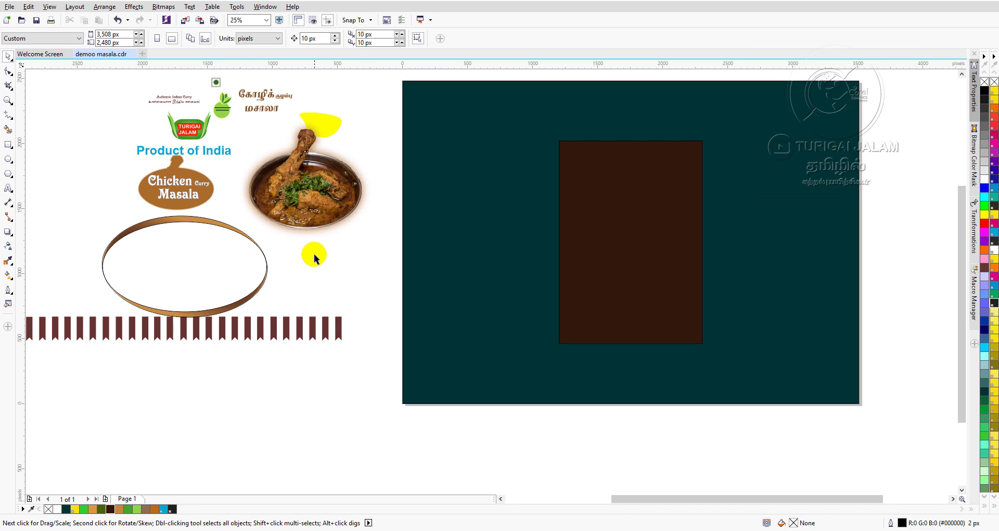
{"action": "left_click_drag", "start_coordinate": [230, 252], "coordinate": [272, 229]}
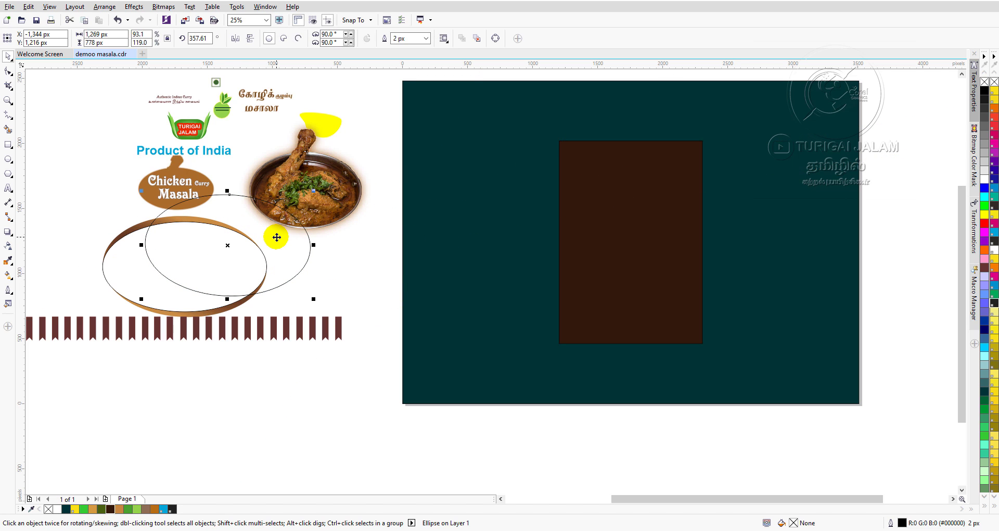
{"action": "key", "text": "ctrl+z"}
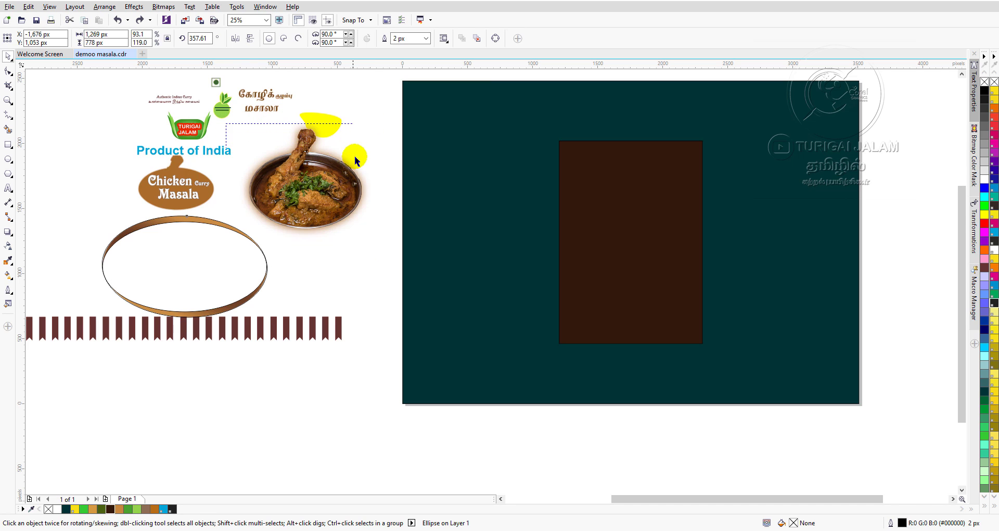
{"action": "left_click", "coordinate": [361, 223]}
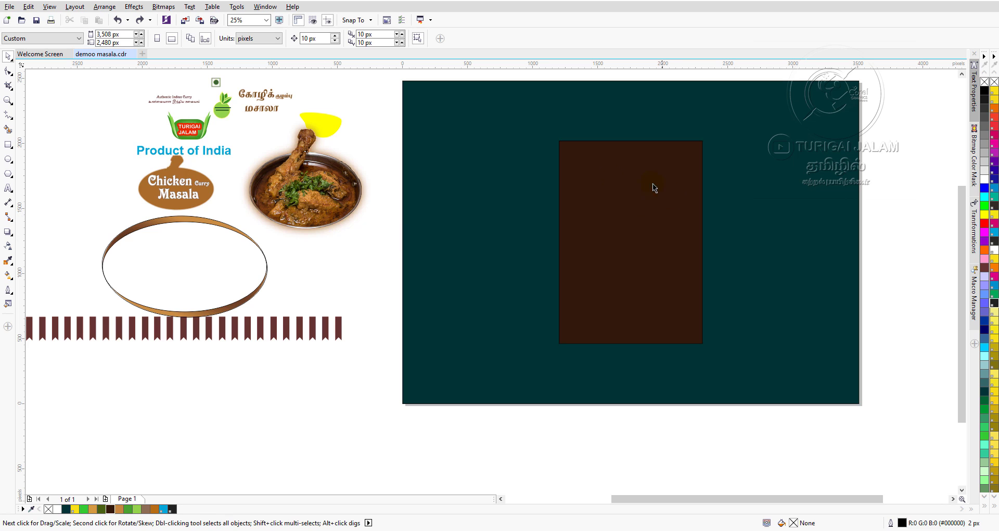
Move the curry bowl image without its glow onto the green background, beside the dark brown rectangle.
{"action": "left_click", "coordinate": [655, 222]}
{"action": "scroll", "coordinate": [669, 238], "scroll_direction": "up", "scroll_amount": 2}
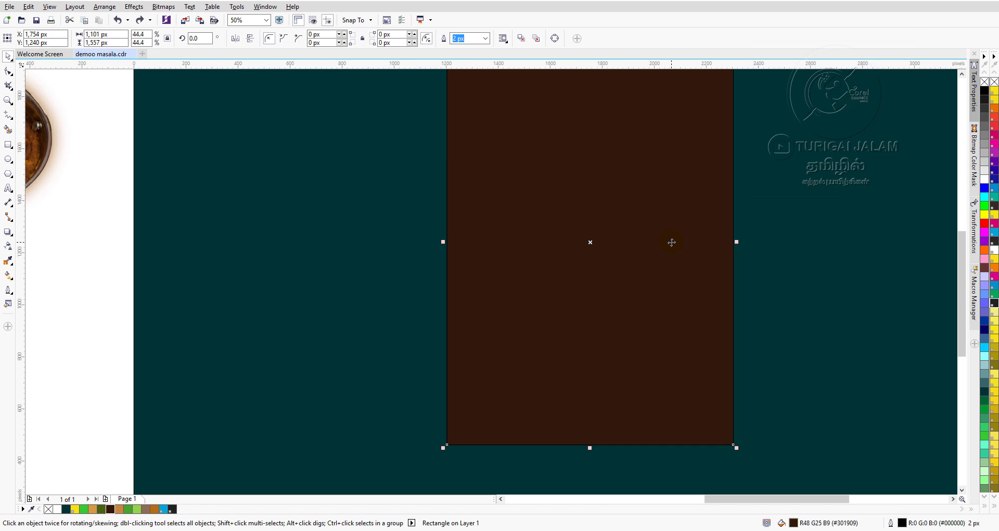
{"action": "left_click", "coordinate": [962, 74]}
{"action": "left_click", "coordinate": [38, 196]}
{"action": "left_click_drag", "start_coordinate": [38, 196], "coordinate": [382, 261]}
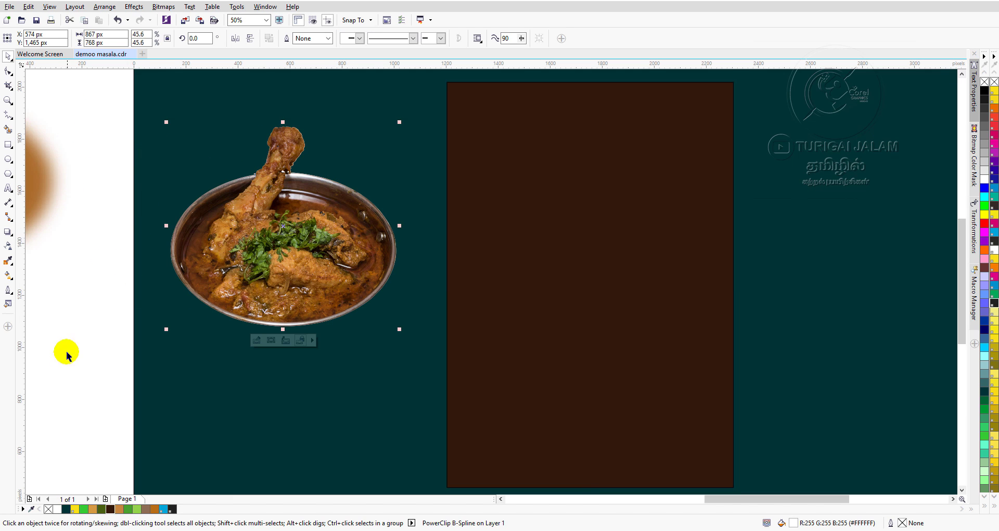
Preview the gravy colours in the curry bowl image with the Color Eyedropper.
{"action": "left_click", "coordinate": [8, 261]}
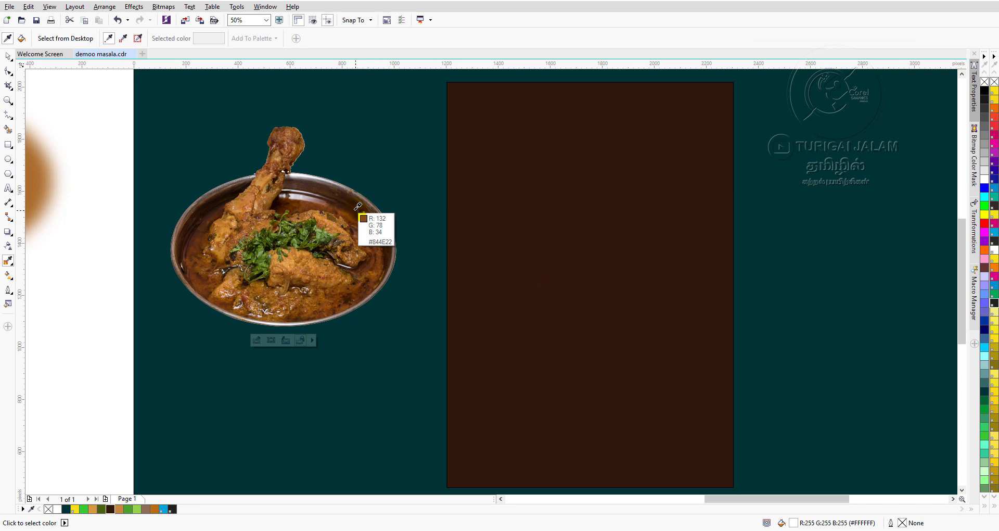
{"action": "left_click", "coordinate": [8, 56]}
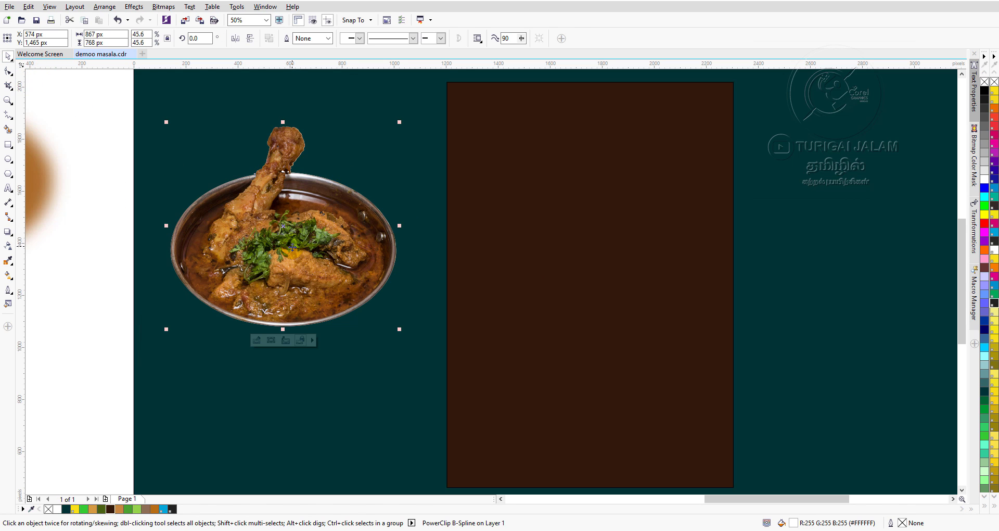
{"action": "left_click", "coordinate": [273, 271]}
Import the "curiy" picture from the Documents folder into the drawing at its original size.
{"action": "left_click", "coordinate": [515, 530]}
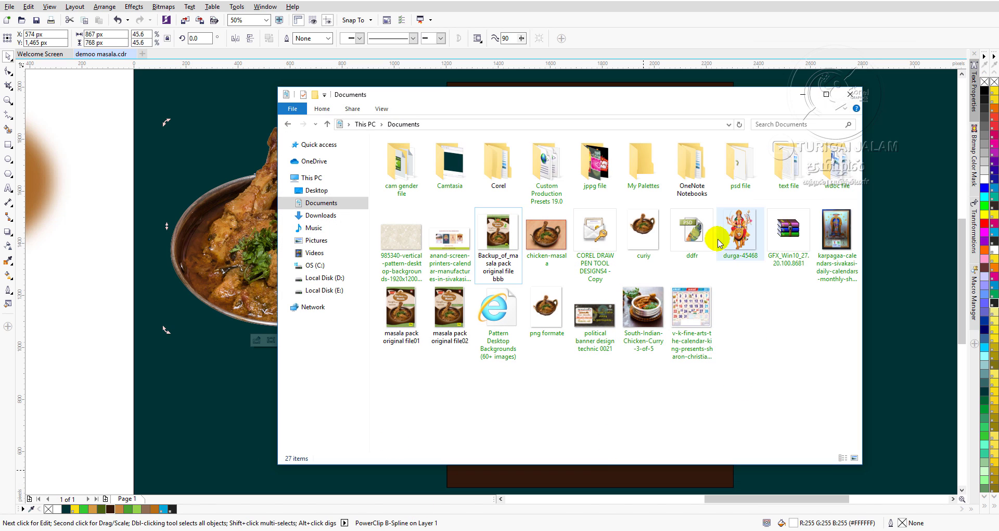
{"action": "left_click", "coordinate": [643, 232]}
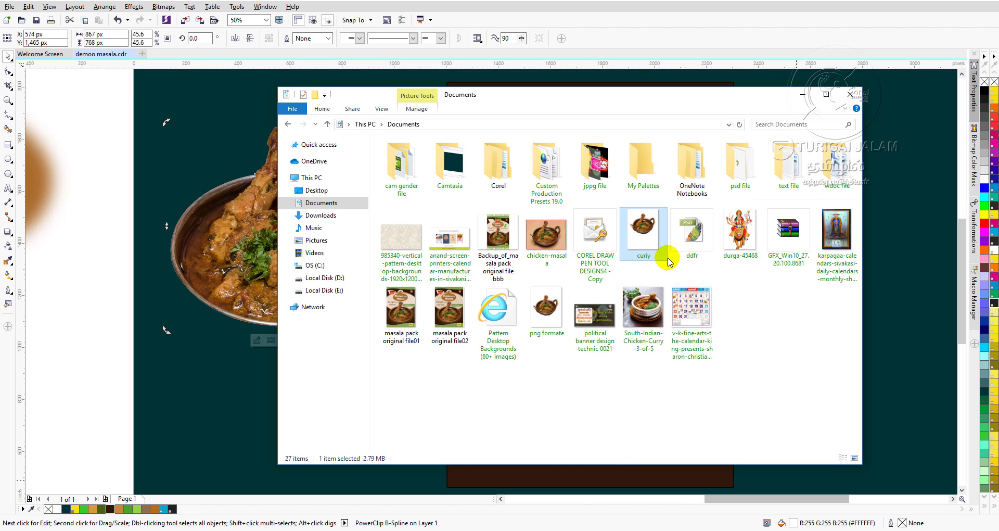
{"action": "left_click_drag", "start_coordinate": [644, 229], "coordinate": [177, 398]}
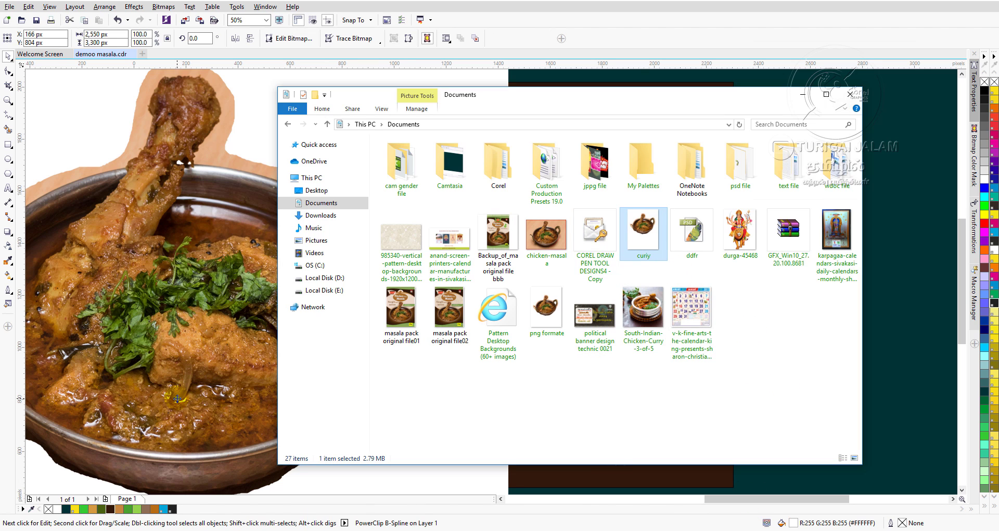
{"action": "left_click", "coordinate": [850, 95]}
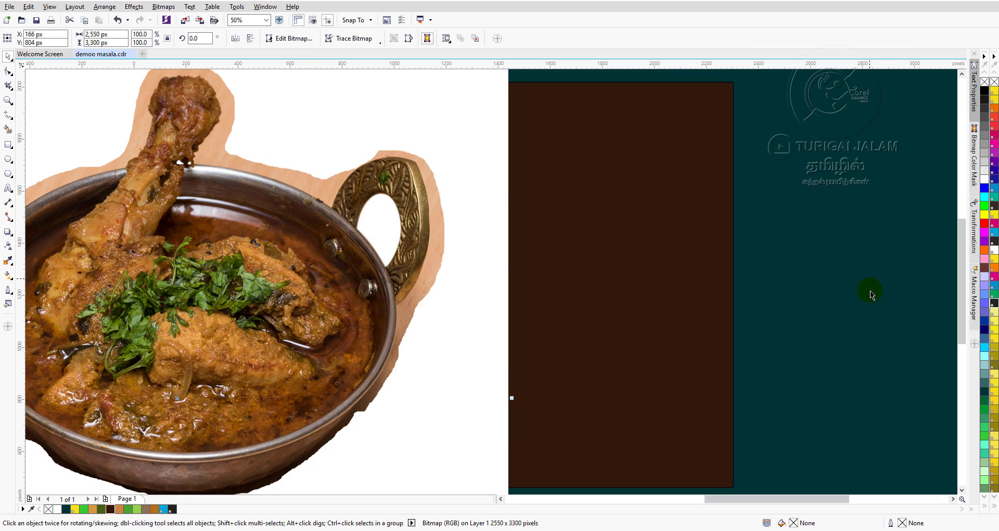
Move the imported curry bowl picture over the page, clear of the prepared artwork beside it.
{"action": "left_click_drag", "start_coordinate": [337, 269], "coordinate": [629, 314]}
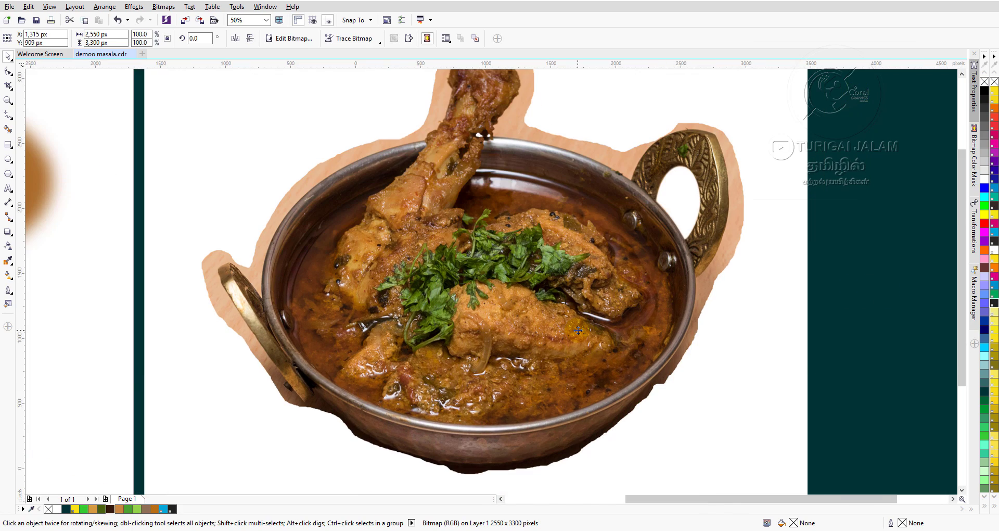
{"action": "scroll", "coordinate": [578, 330], "scroll_direction": "down", "scroll_amount": 2}
{"action": "scroll", "coordinate": [595, 351], "scroll_direction": "up", "scroll_amount": 2}
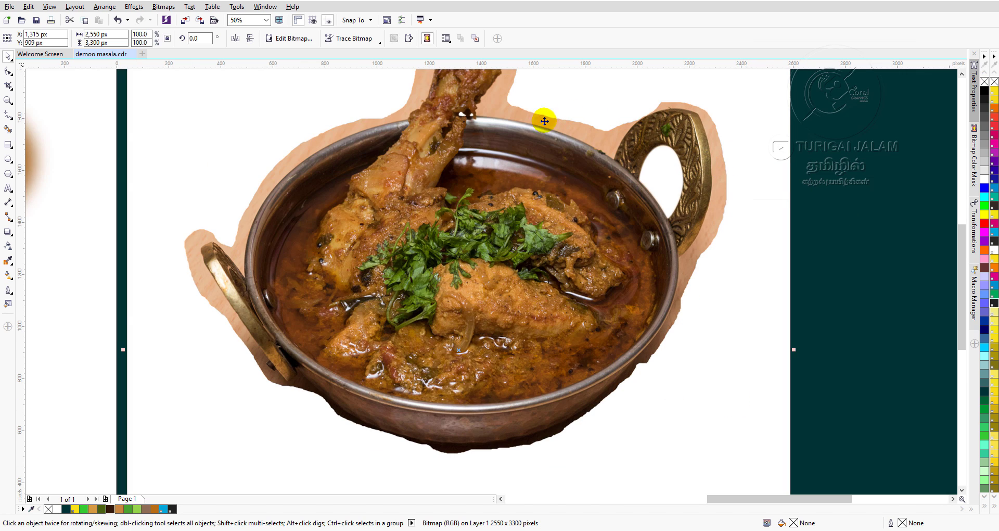
{"action": "scroll", "coordinate": [516, 224], "scroll_direction": "down", "scroll_amount": 1}
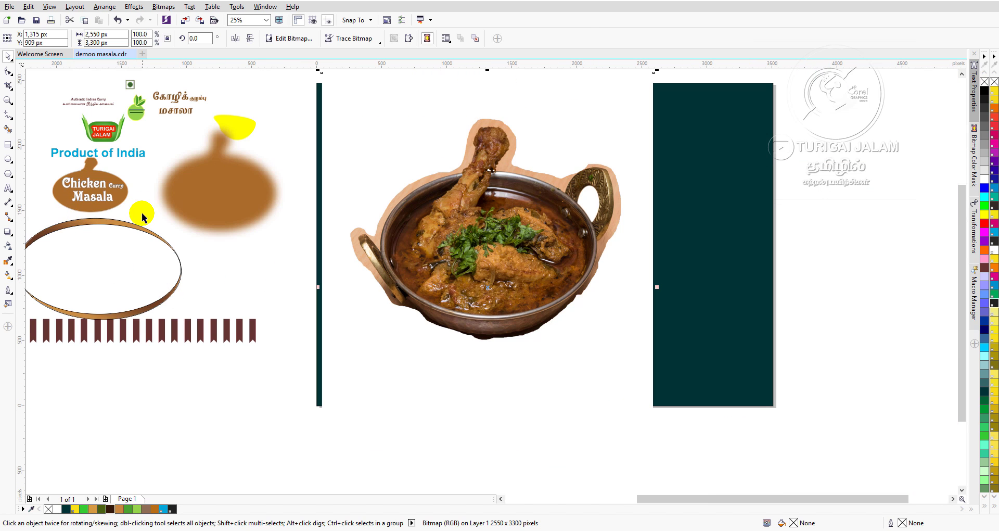
{"action": "scroll", "coordinate": [476, 280], "scroll_direction": "up", "scroll_amount": 1}
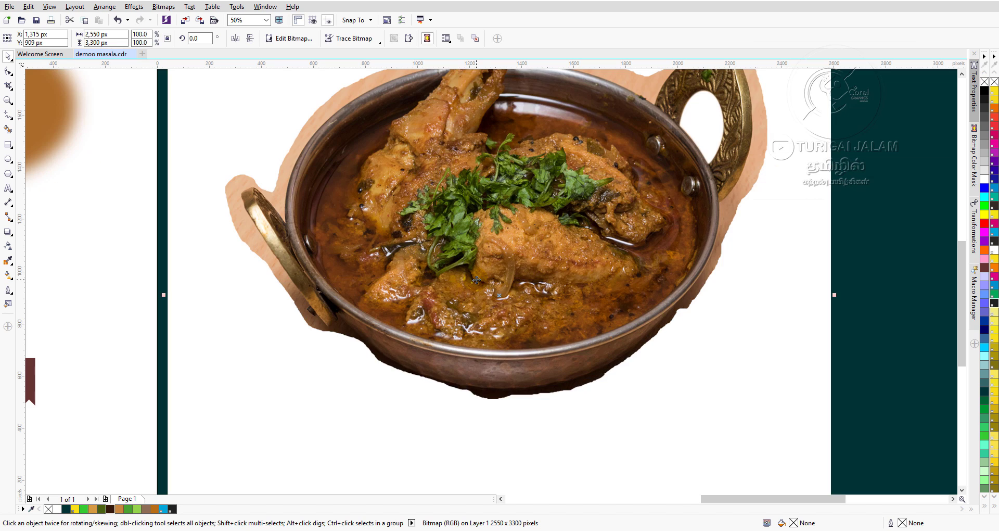
{"action": "scroll", "coordinate": [588, 207], "scroll_direction": "down", "scroll_amount": 2}
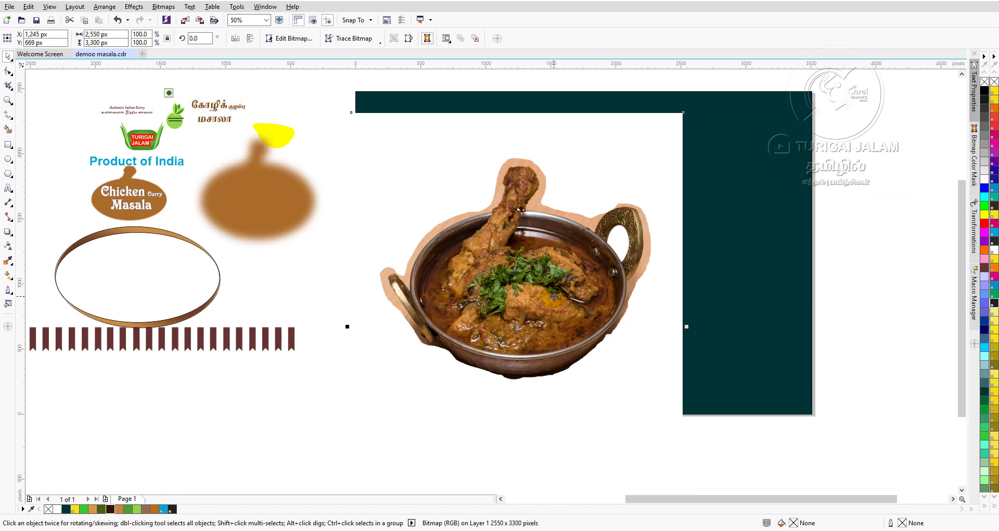
{"action": "left_click_drag", "start_coordinate": [565, 273], "coordinate": [545, 269]}
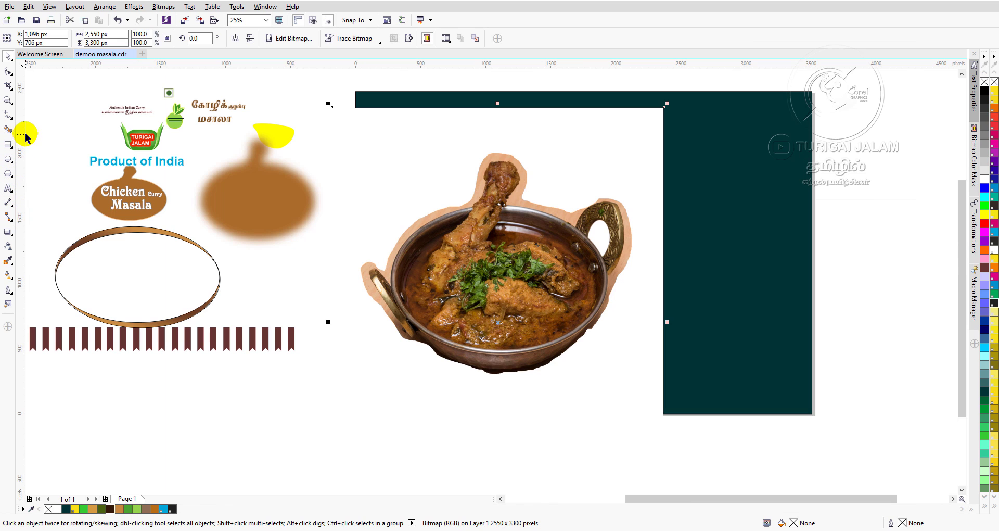
Draw an ellipse about 1,688 × 1,092 px around the curry bowl's rim.
{"action": "left_click", "coordinate": [9, 158]}
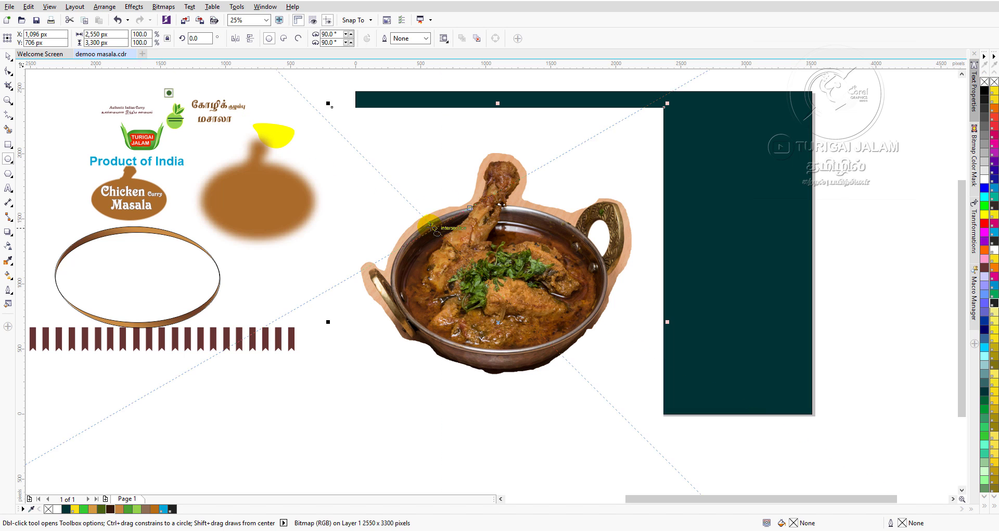
{"action": "left_click_drag", "start_coordinate": [386, 208], "coordinate": [593, 346]}
{"action": "scroll", "coordinate": [518, 306], "scroll_direction": "up", "scroll_amount": 1}
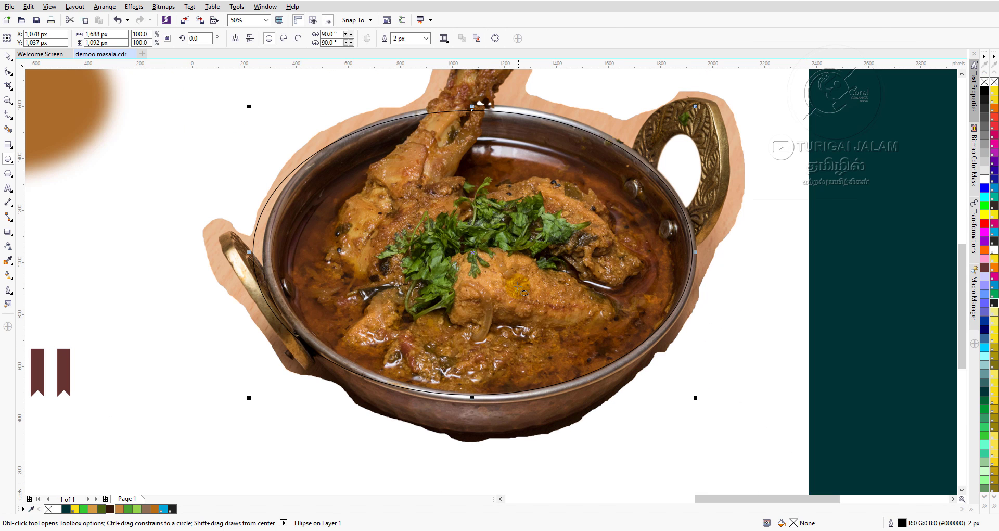
Fit the ellipse to the bowl's metal rim on all four sides, at about 1,674 × 1,149 px.
{"action": "left_click_drag", "start_coordinate": [249, 252], "coordinate": [258, 252]}
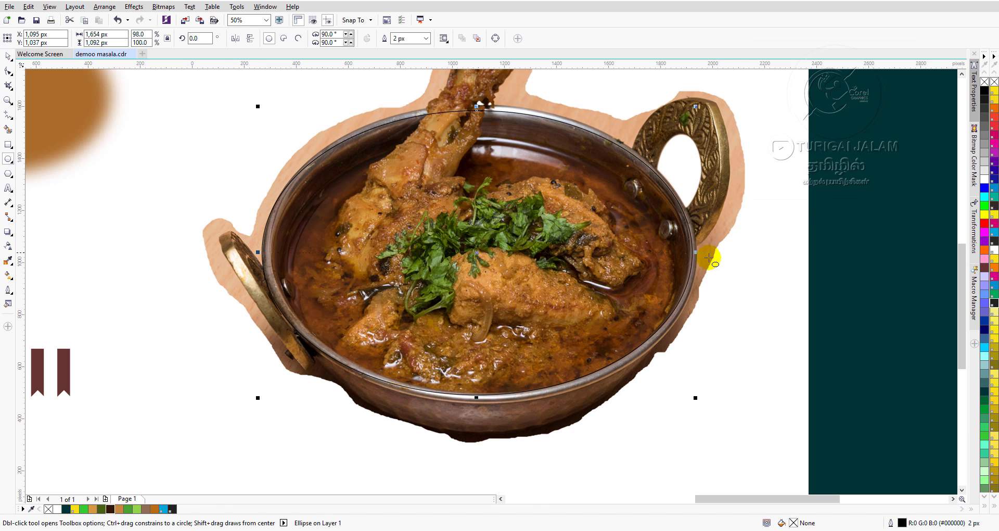
{"action": "left_click_drag", "start_coordinate": [696, 253], "coordinate": [701, 252]}
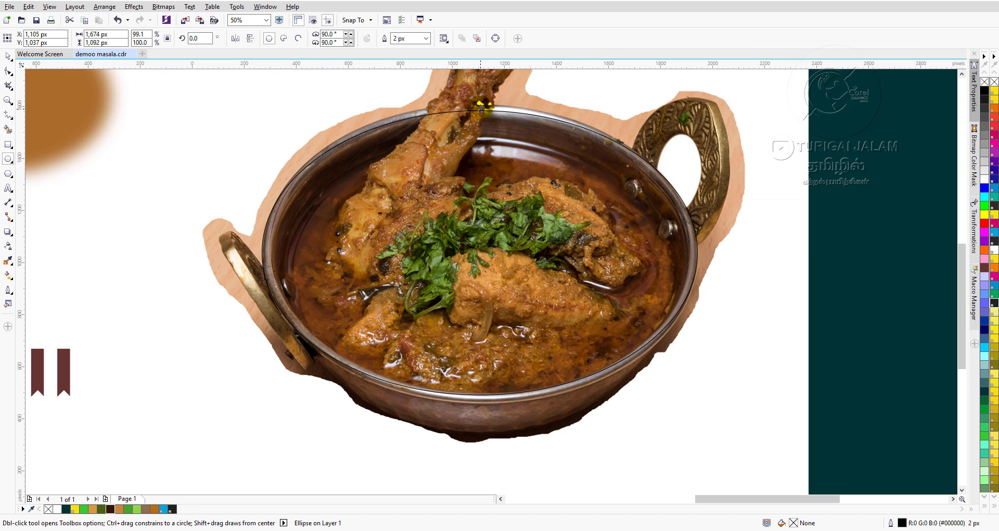
{"action": "left_click_drag", "start_coordinate": [479, 107], "coordinate": [478, 101]}
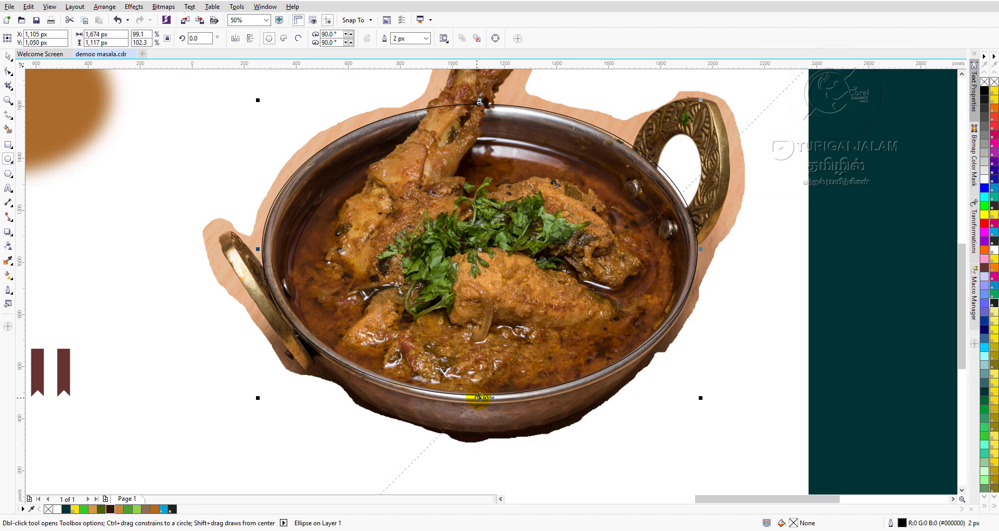
{"action": "mouse_move", "coordinate": [480, 398]}
{"action": "left_mouse_down"}
{"action": "mouse_move", "coordinate": [480, 409]}
{"action": "mouse_move", "coordinate": [483, 383]}
{"action": "mouse_move", "coordinate": [484, 394]}
{"action": "left_mouse_up"}
{"action": "scroll", "coordinate": [480, 408], "scroll_direction": "up", "scroll_amount": 3}
{"action": "scroll", "coordinate": [484, 395], "scroll_direction": "down", "scroll_amount": 2}
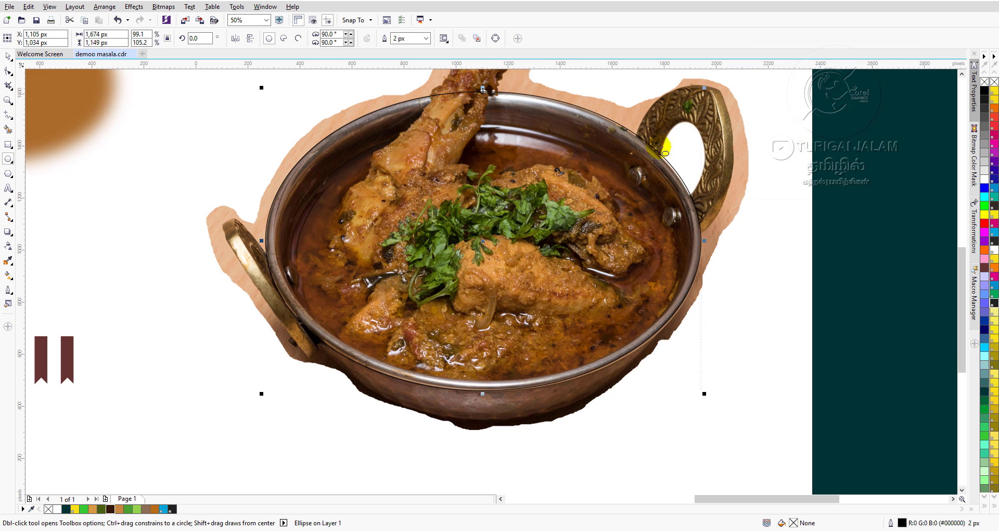
{"action": "scroll", "coordinate": [465, 127], "scroll_direction": "up", "scroll_amount": 2}
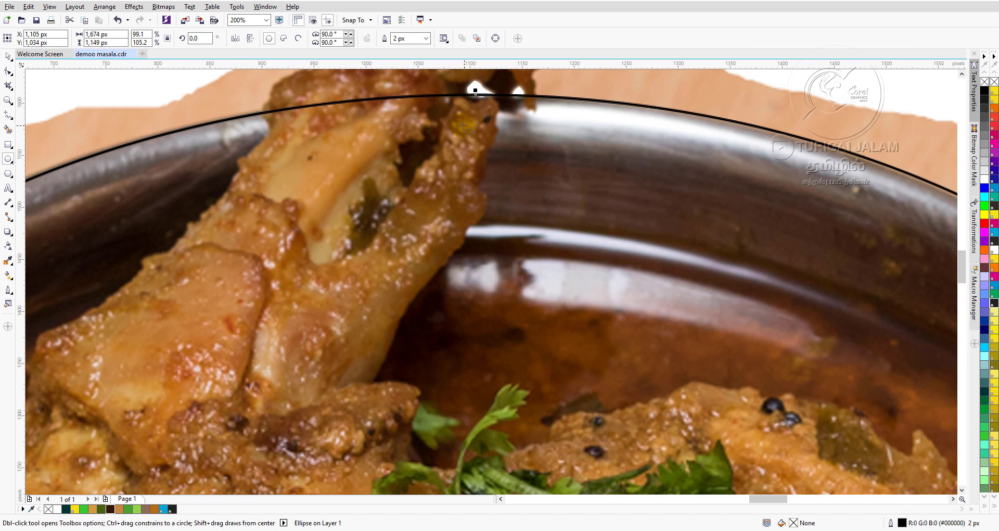
{"action": "mouse_move", "coordinate": [474, 91]}
{"action": "left_mouse_down"}
{"action": "mouse_move", "coordinate": [475, 101]}
{"action": "mouse_move", "coordinate": [473, 92]}
{"action": "left_mouse_up"}
{"action": "scroll", "coordinate": [475, 91], "scroll_direction": "down", "scroll_amount": 2}
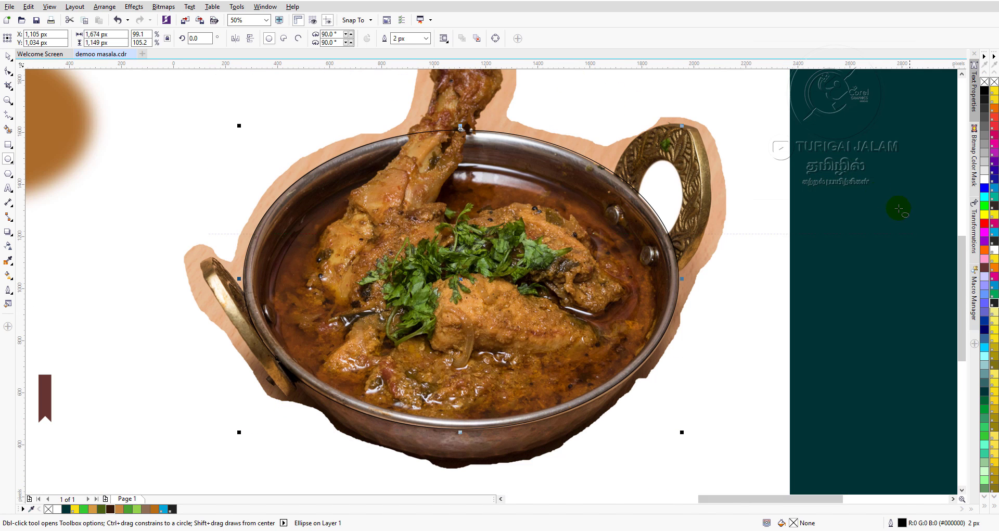
Activate the B-Spline tool for tracing the chicken leg where it crosses the bowl's rim.
{"action": "left_click", "coordinate": [961, 74]}
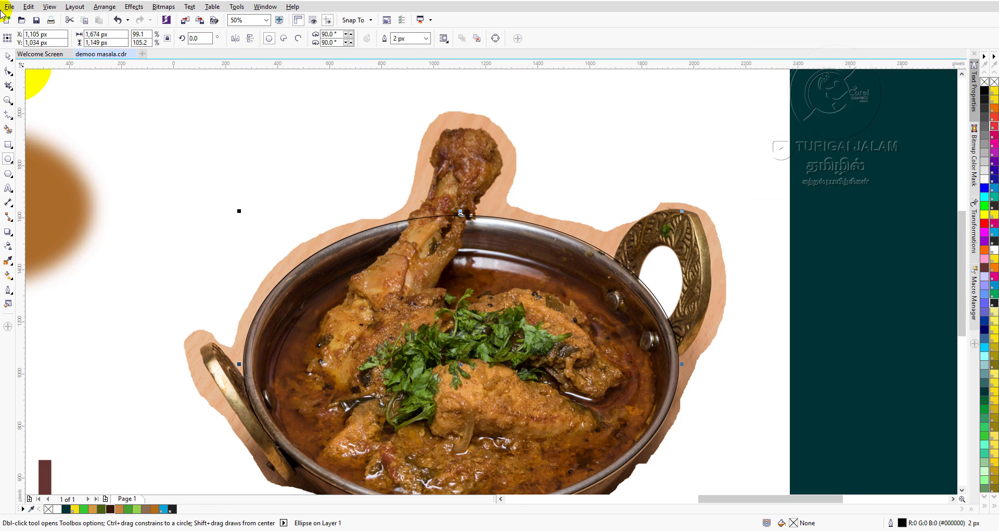
{"action": "left_click", "coordinate": [11, 89]}
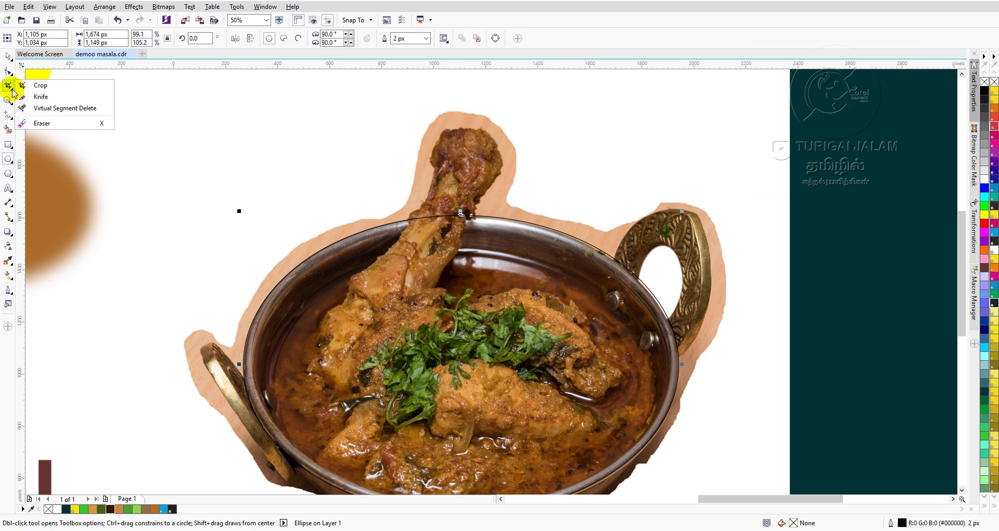
{"action": "mouse_move", "coordinate": [13, 122]}
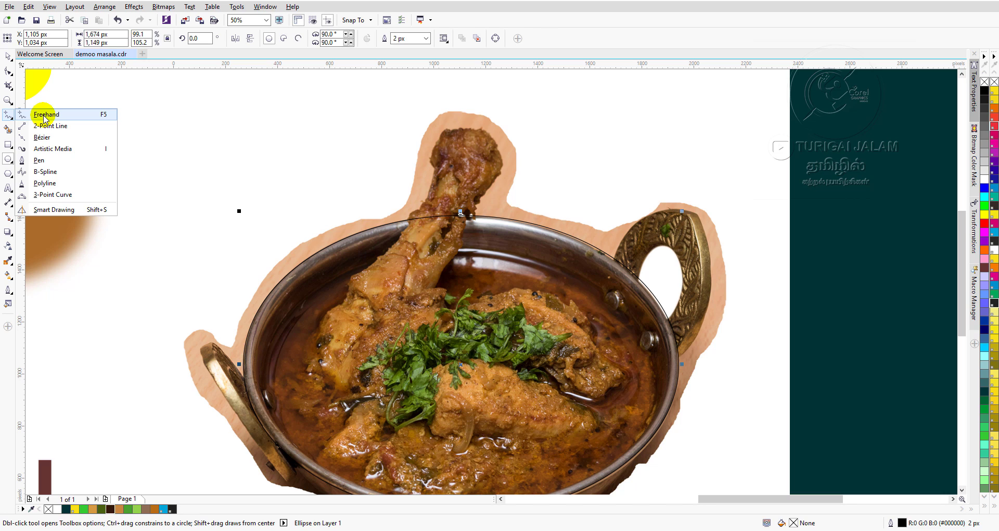
{"action": "left_click", "coordinate": [63, 180]}
{"action": "scroll", "coordinate": [413, 200], "scroll_direction": "up", "scroll_amount": 2}
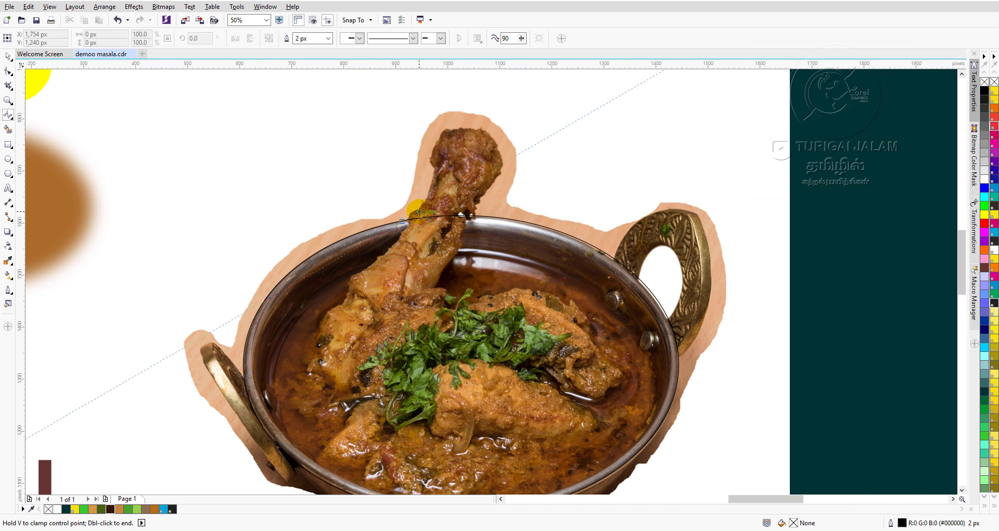
{"action": "scroll", "coordinate": [398, 223], "scroll_direction": "up", "scroll_amount": 4}
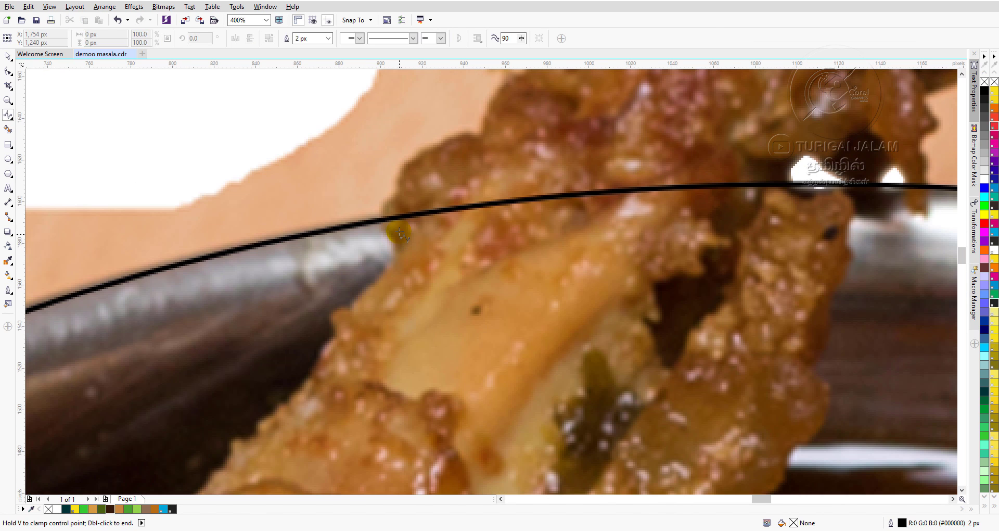
{"action": "left_click", "coordinate": [379, 219]}
{"action": "left_click", "coordinate": [393, 196]}
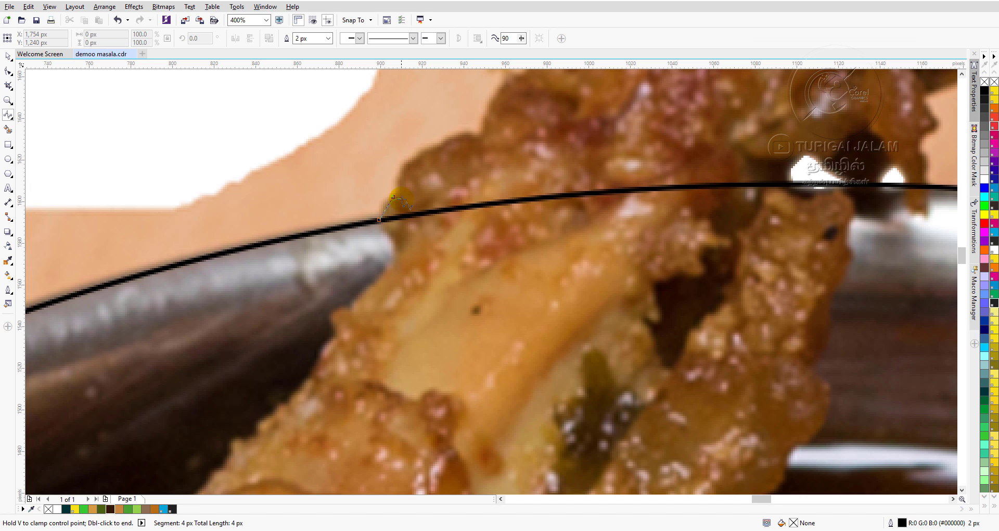
{"action": "left_click", "coordinate": [401, 194]}
{"action": "left_click", "coordinate": [405, 163]}
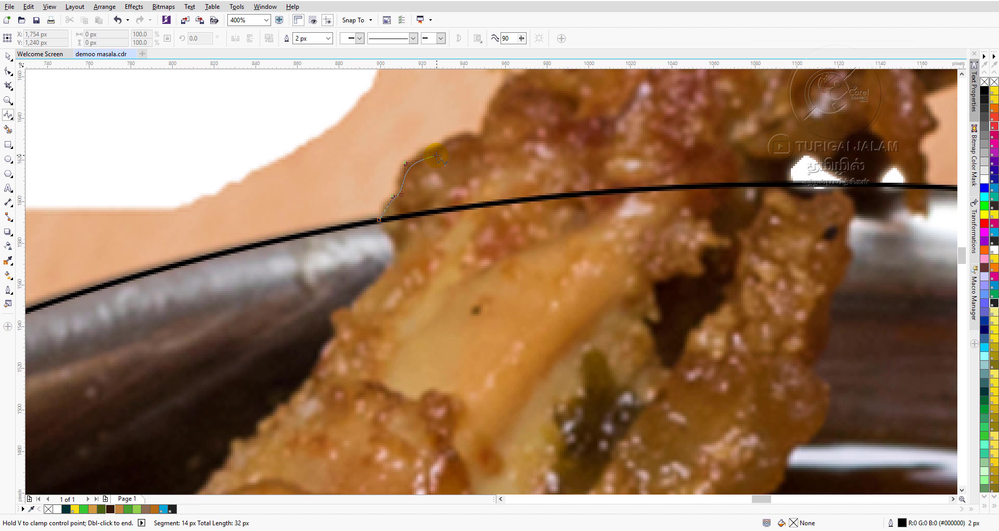
{"action": "left_click", "coordinate": [456, 135]}
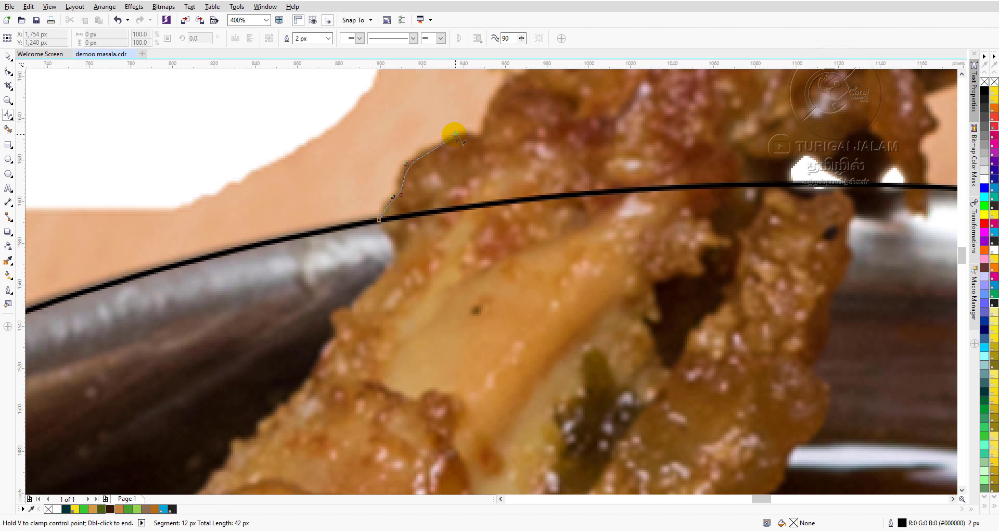
{"action": "left_click", "coordinate": [479, 136]}
{"action": "left_click", "coordinate": [497, 95]}
{"action": "left_click", "coordinate": [510, 78]}
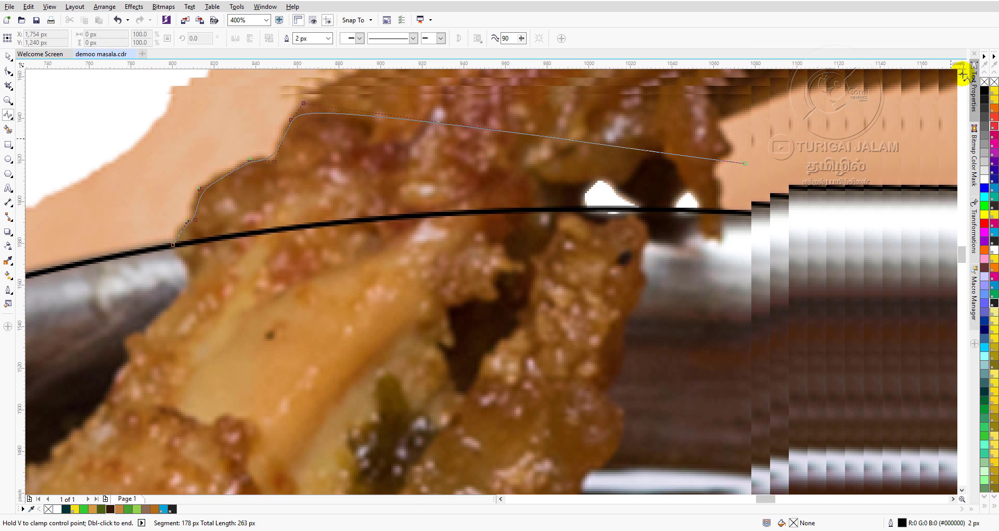
{"action": "left_click", "coordinate": [963, 74]}
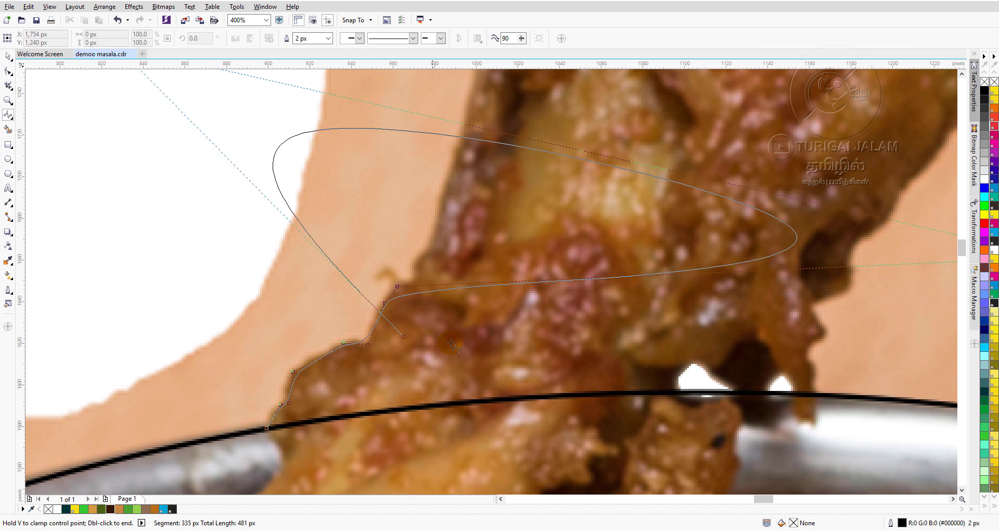
{"action": "double_click", "coordinate": [519, 333]}
{"action": "key", "text": "ctrl+z"}
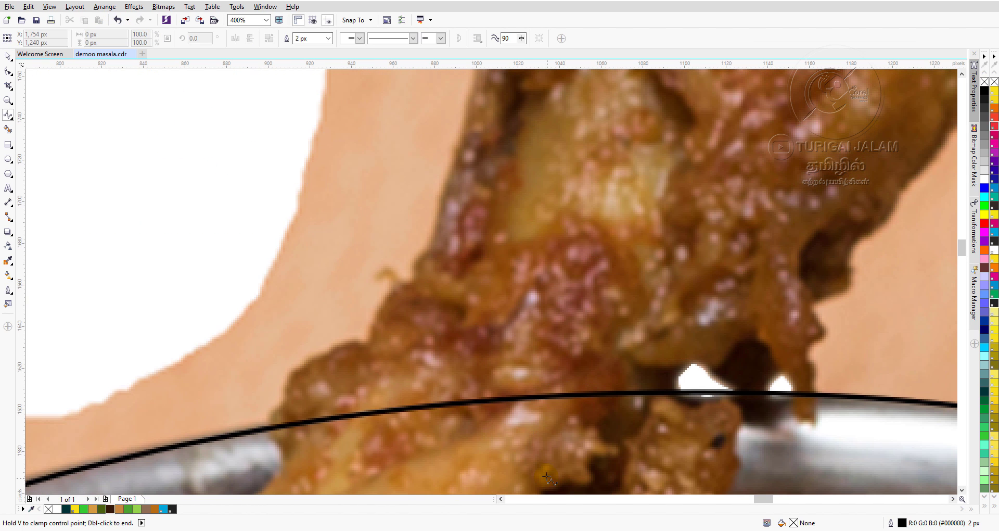
Trace the chicken leg's left edge with the B-Spline, from the bowl's rim up to the widening of the leg.
{"action": "scroll", "coordinate": [345, 328], "scroll_direction": "down", "scroll_amount": 2}
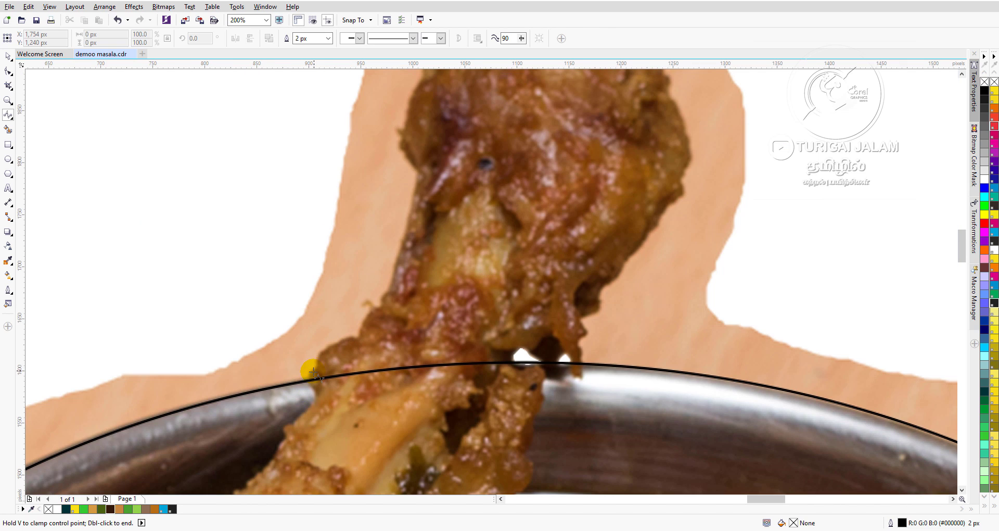
{"action": "left_click", "coordinate": [308, 376]}
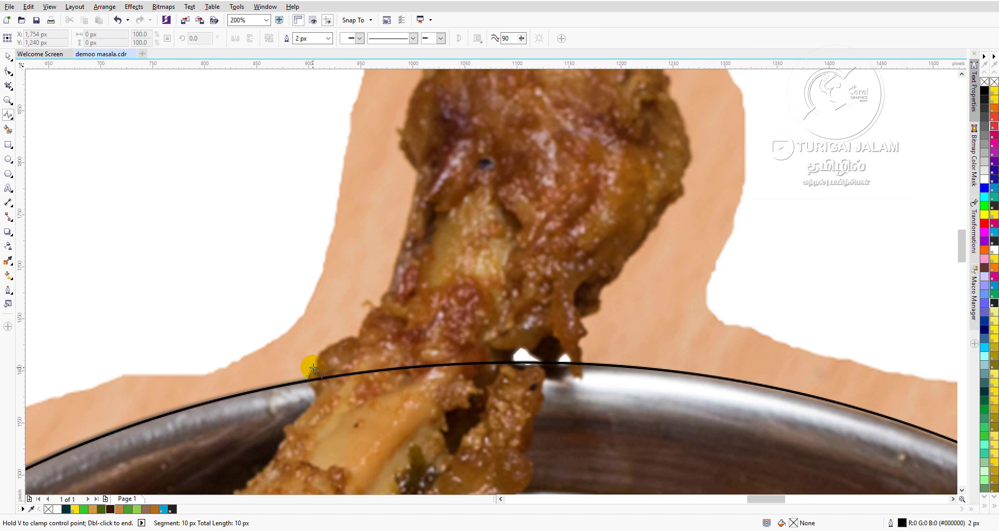
{"action": "left_click", "coordinate": [318, 368]}
{"action": "left_click", "coordinate": [319, 350]}
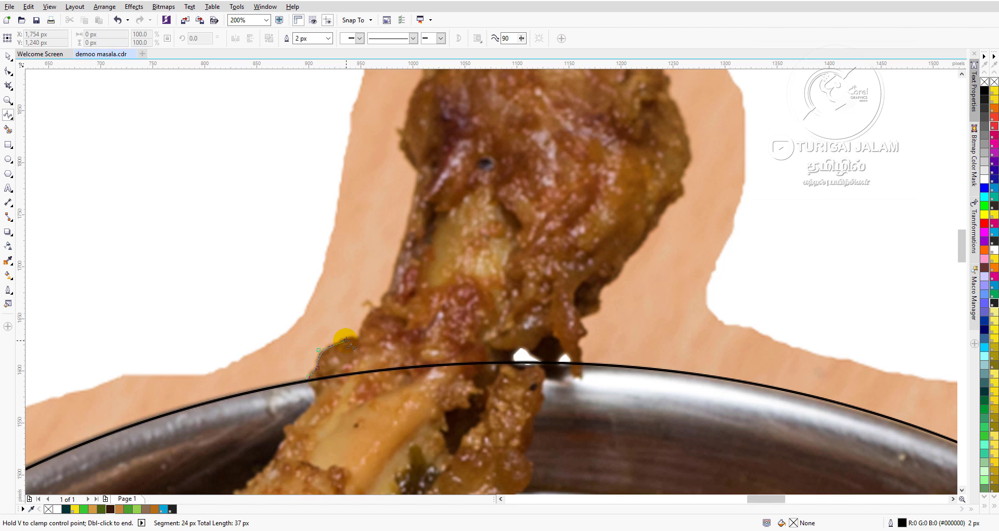
{"action": "left_click", "coordinate": [345, 339]}
{"action": "left_click", "coordinate": [366, 315]}
{"action": "left_click", "coordinate": [373, 305]}
{"action": "left_click", "coordinate": [382, 296]}
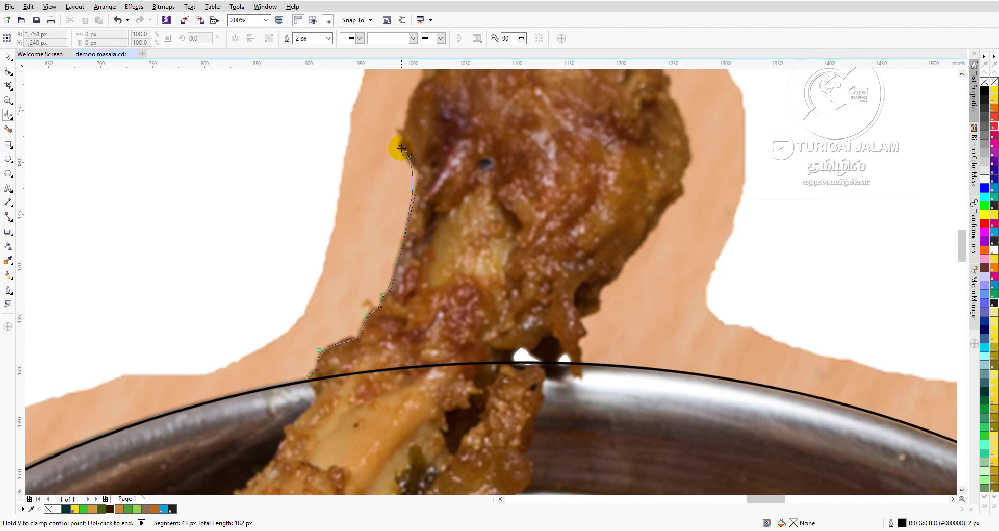
{"action": "left_click", "coordinate": [420, 170]}
{"action": "left_click", "coordinate": [401, 145]}
{"action": "left_click", "coordinate": [405, 129]}
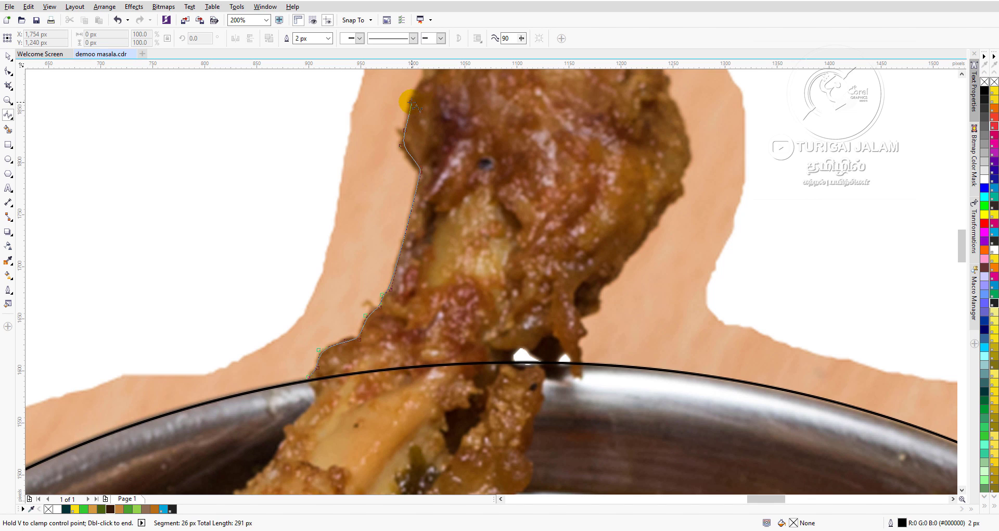
{"action": "left_click", "coordinate": [409, 84]}
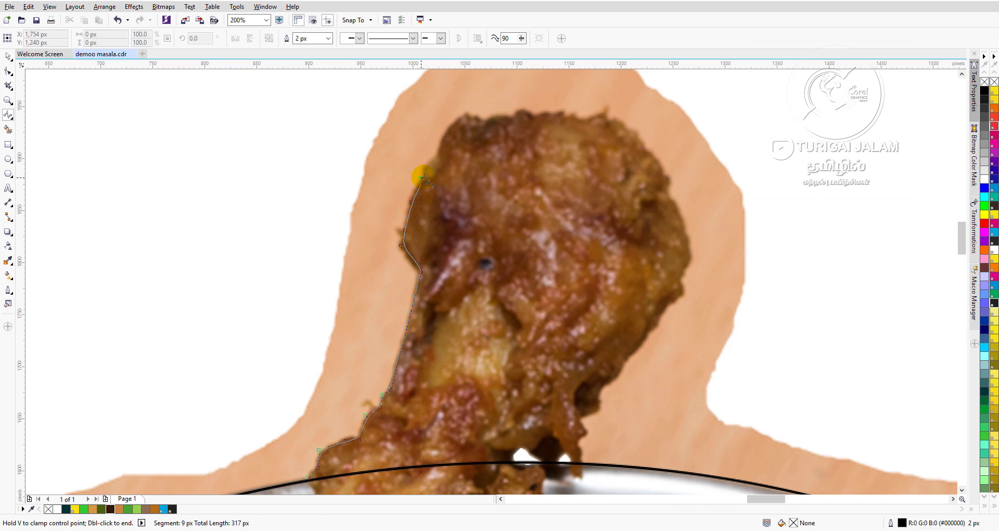
Continue the B-Spline outline around the upper left shoulder and across the top of the chicken leg.
{"action": "left_click", "coordinate": [422, 178]}
{"action": "left_click", "coordinate": [440, 143]}
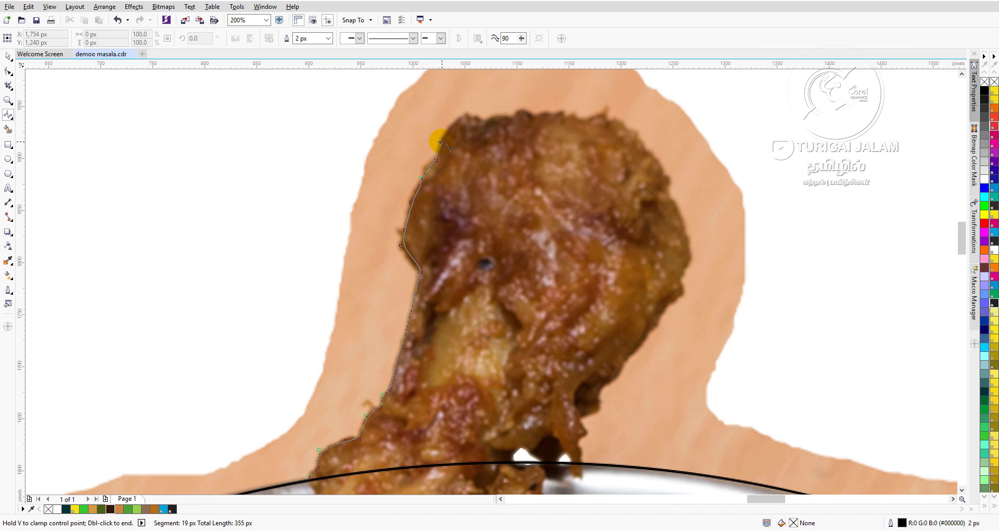
{"action": "left_click", "coordinate": [452, 121]}
{"action": "left_click", "coordinate": [469, 115]}
{"action": "left_click", "coordinate": [488, 121]}
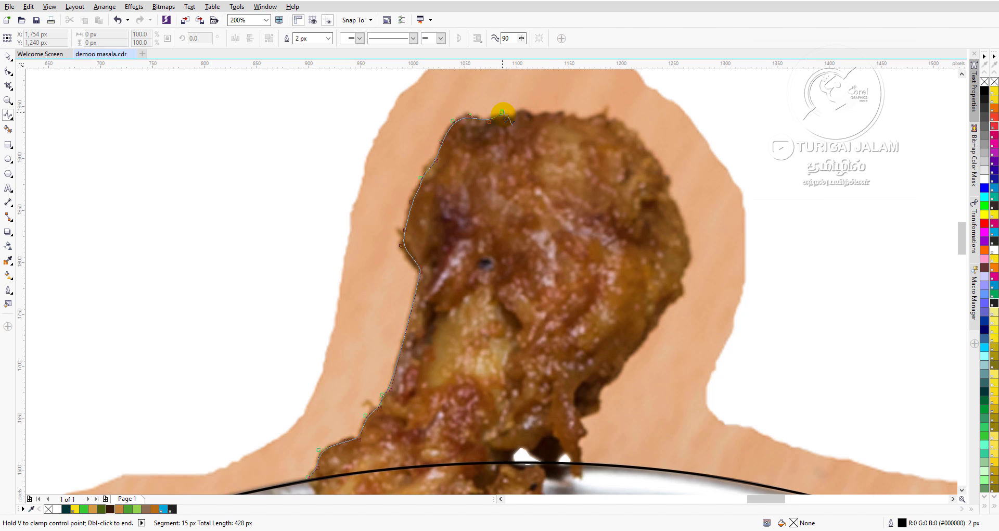
{"action": "left_click", "coordinate": [505, 113]}
{"action": "left_click", "coordinate": [523, 109]}
{"action": "left_click", "coordinate": [548, 106]}
{"action": "left_click", "coordinate": [590, 115]}
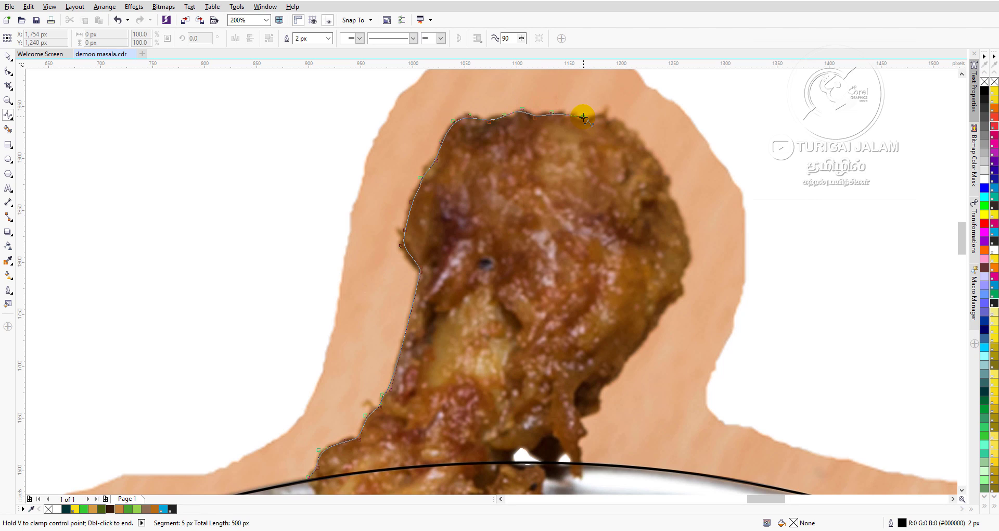
{"action": "left_click", "coordinate": [602, 113]}
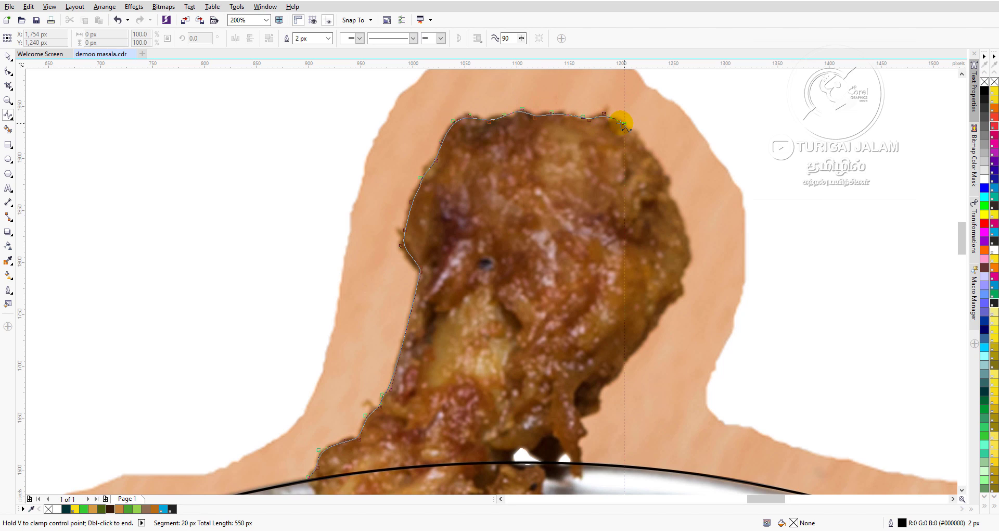
Follow the right side of the leg's thick end with the B-Spline, down to where the meat narrows.
{"action": "left_click", "coordinate": [623, 123]}
{"action": "left_click", "coordinate": [667, 181]}
{"action": "left_click", "coordinate": [689, 234]}
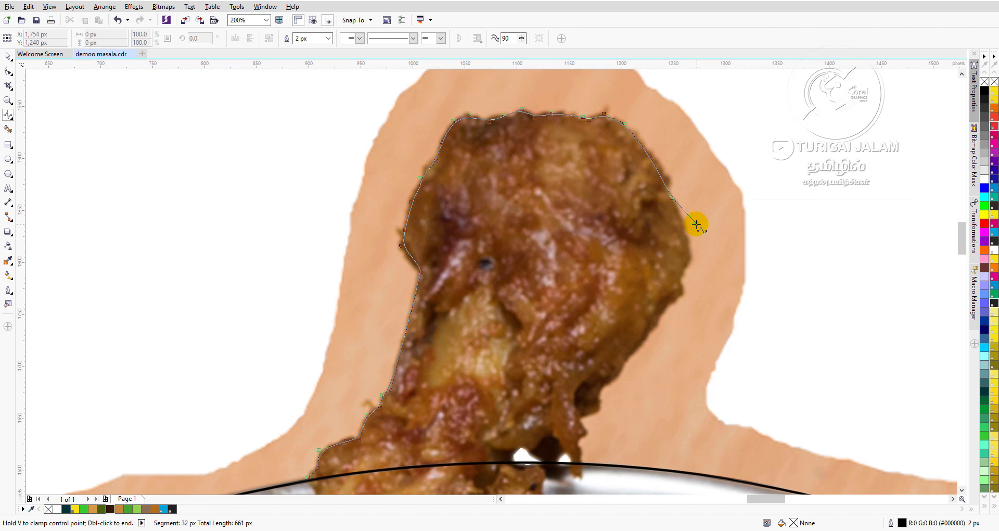
{"action": "left_click", "coordinate": [687, 270]}
{"action": "left_click", "coordinate": [675, 283]}
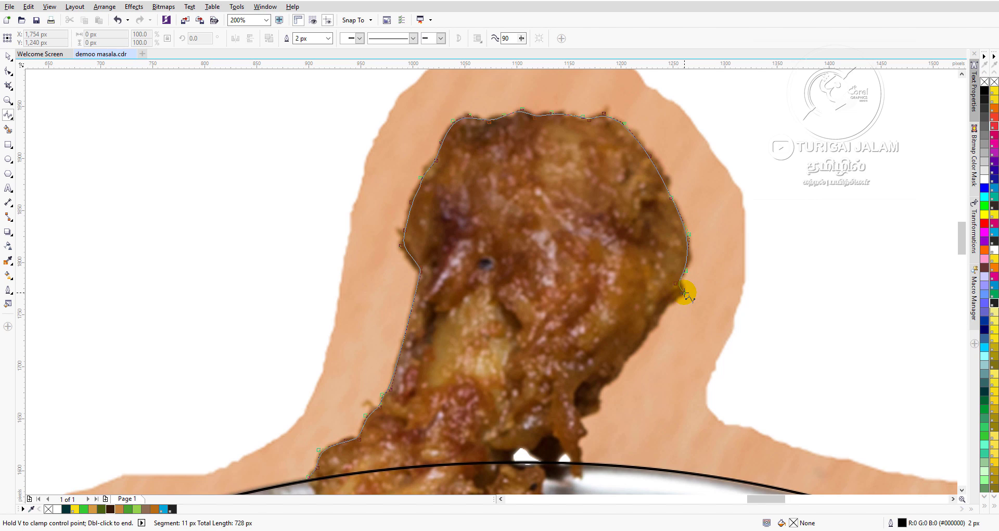
{"action": "left_click", "coordinate": [671, 302]}
{"action": "left_click", "coordinate": [662, 319]}
{"action": "left_click", "coordinate": [649, 339]}
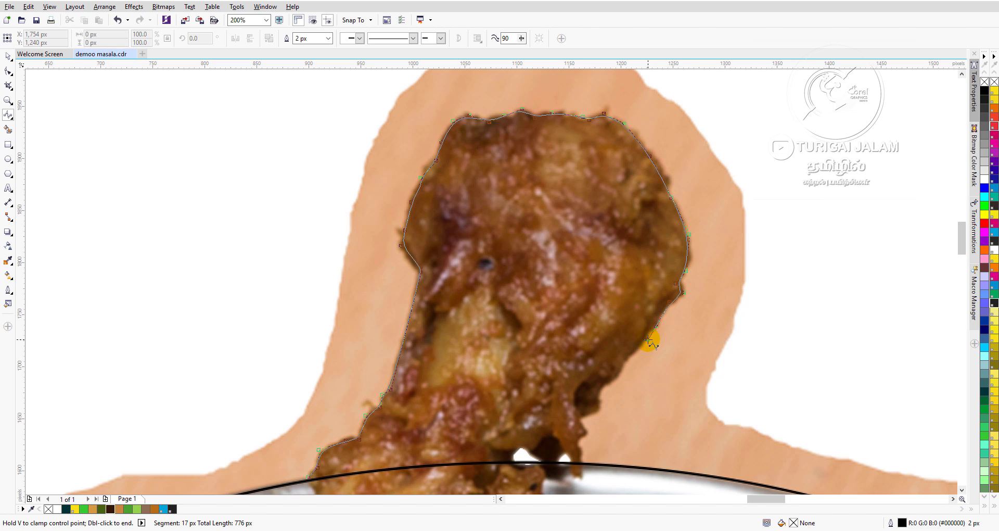
{"action": "left_click", "coordinate": [648, 333]}
{"action": "left_click", "coordinate": [645, 345]}
{"action": "left_click", "coordinate": [632, 353]}
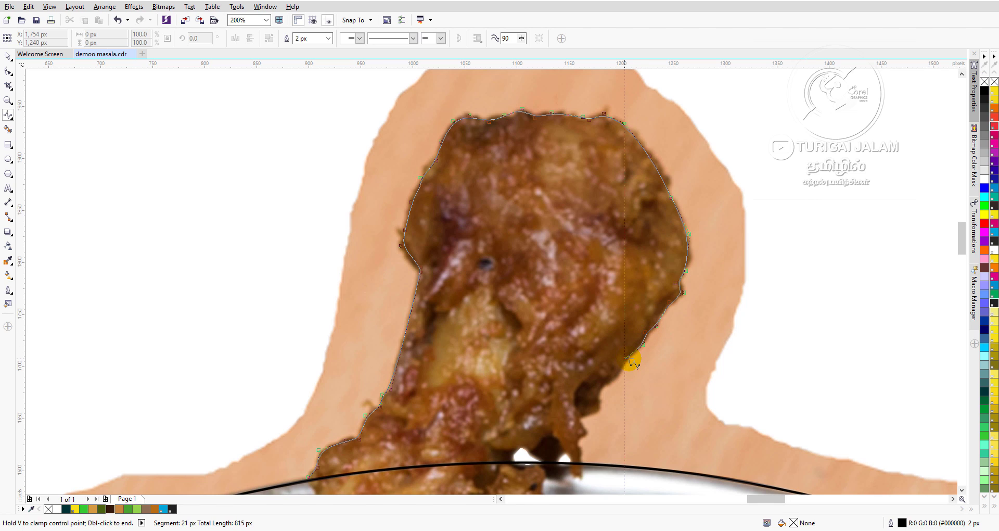
Trace the ragged lower right edge of the leg down to just inside the bowl's rim.
{"action": "left_click", "coordinate": [624, 377]}
{"action": "left_click", "coordinate": [607, 388]}
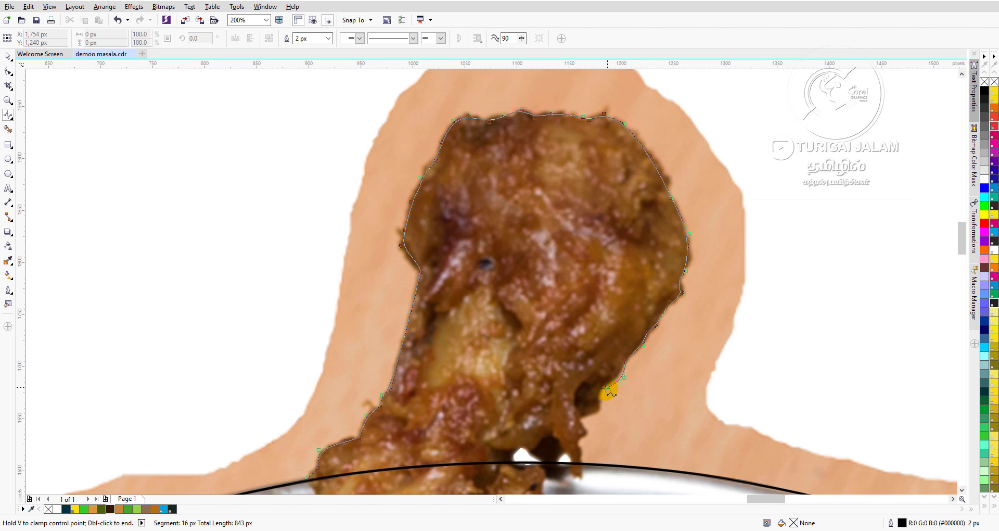
{"action": "left_click", "coordinate": [602, 402]}
{"action": "left_click", "coordinate": [589, 419]}
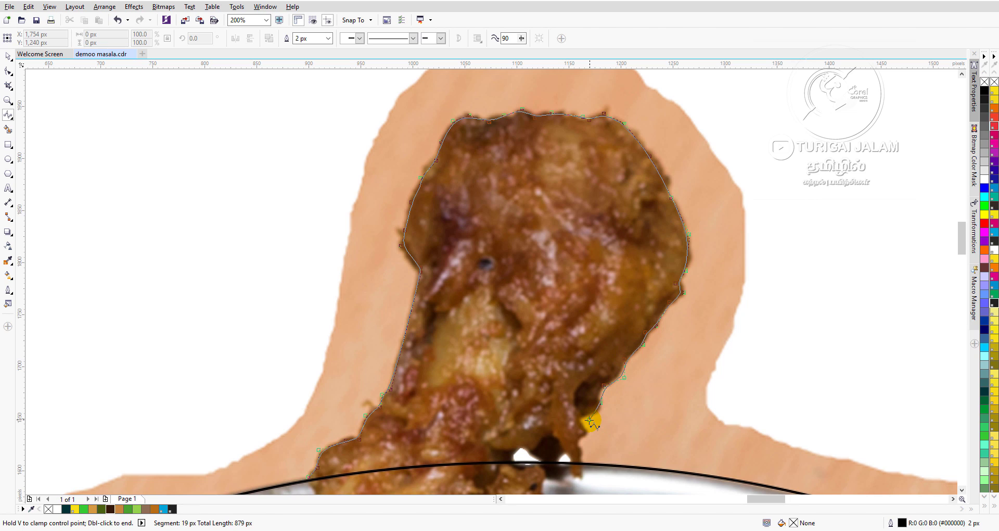
{"action": "left_click", "coordinate": [585, 412]}
{"action": "left_click", "coordinate": [582, 430]}
{"action": "left_click", "coordinate": [584, 425]}
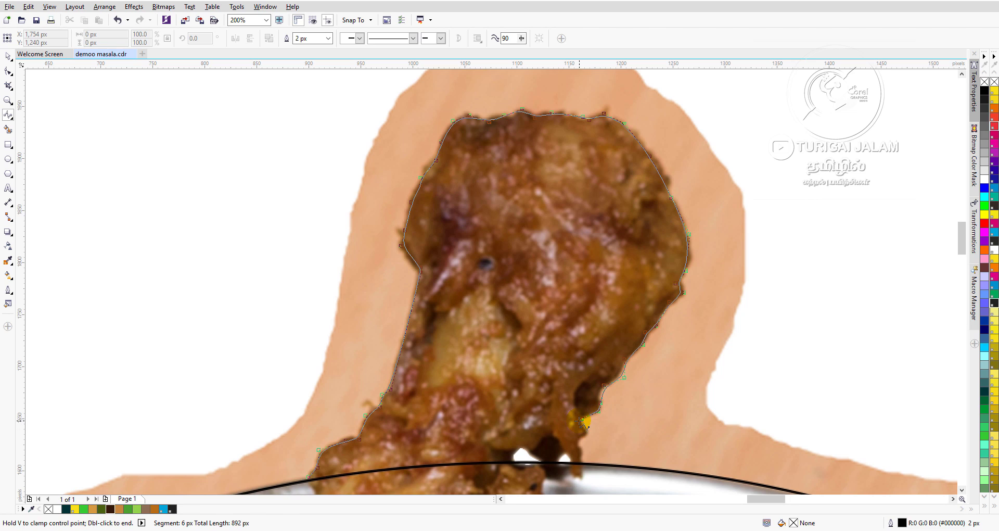
{"action": "left_click", "coordinate": [584, 438]}
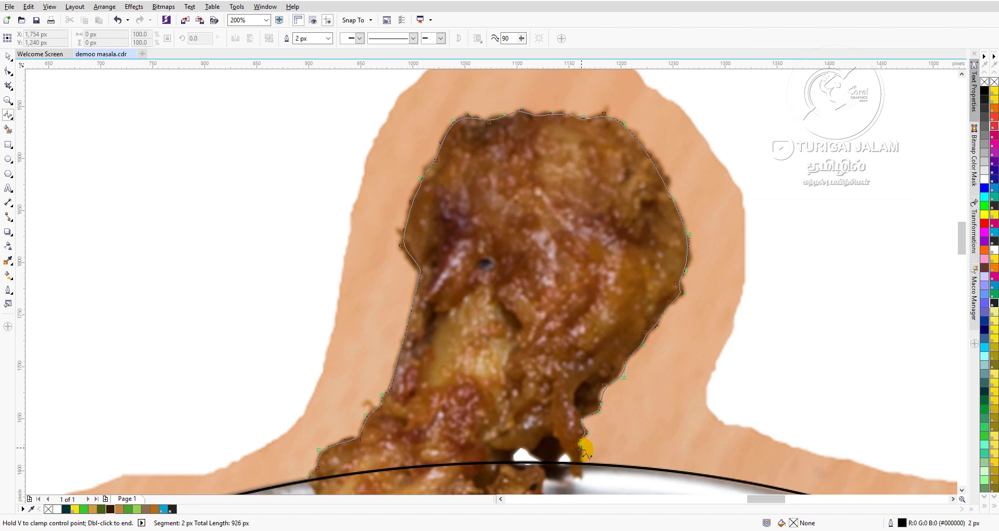
{"action": "left_click", "coordinate": [589, 479]}
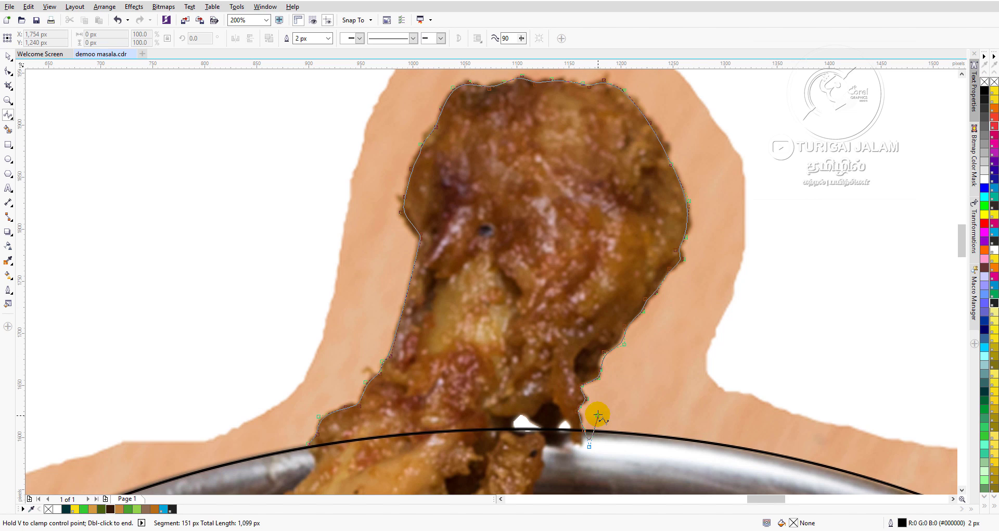
Close the leg's B-Spline outline across the bowl's interior at its starting point, about 358 × 375 px overall.
{"action": "left_click", "coordinate": [593, 448]}
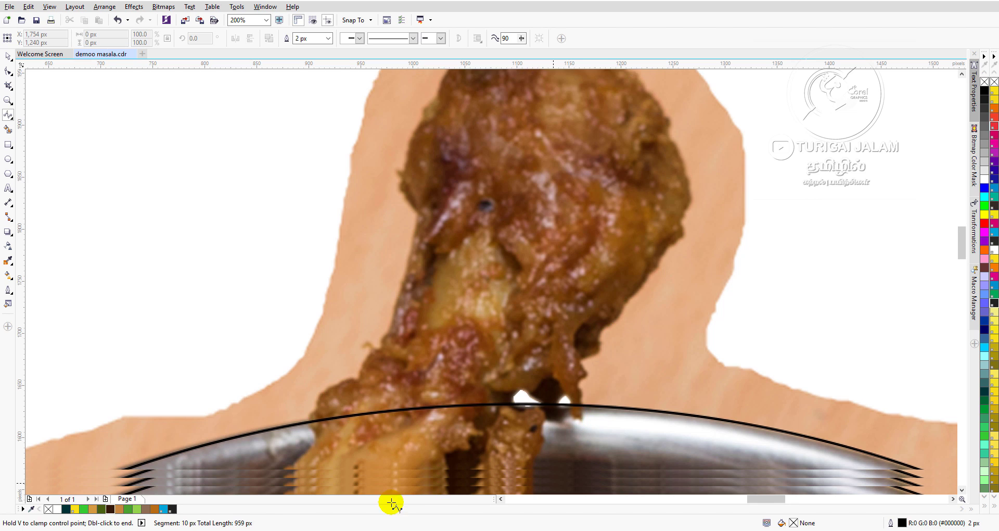
{"action": "left_click", "coordinate": [365, 430]}
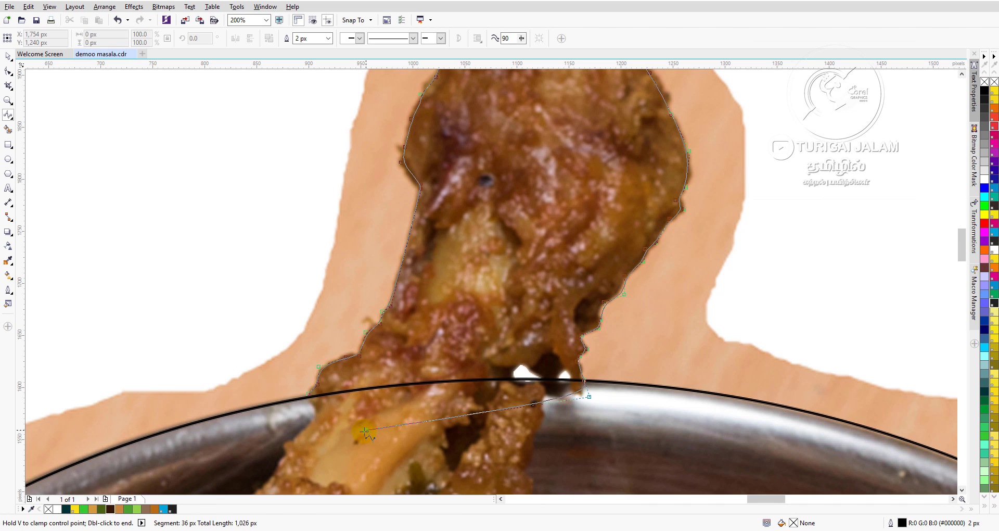
{"action": "left_click", "coordinate": [309, 396]}
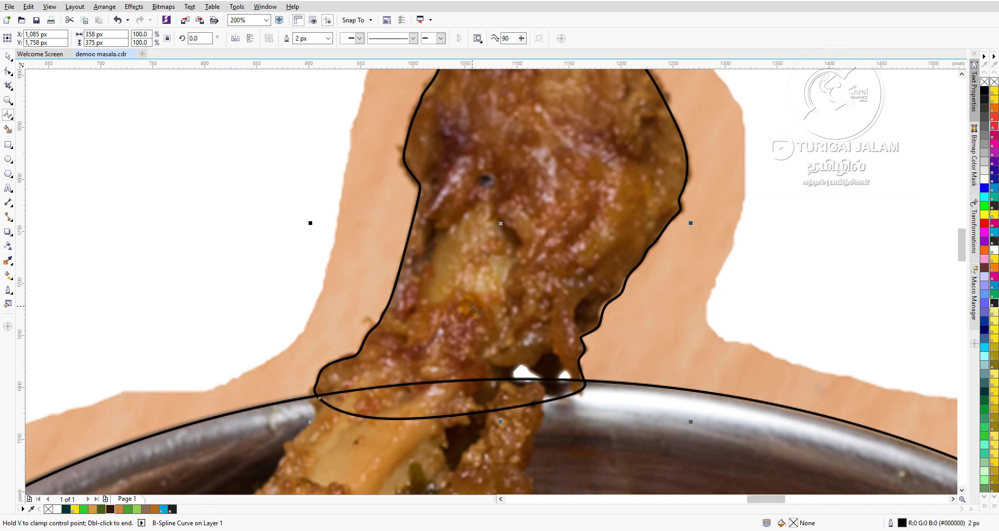
Weld the rim ellipse and the chicken leg outline into a single curve.
{"action": "left_click", "coordinate": [8, 56]}
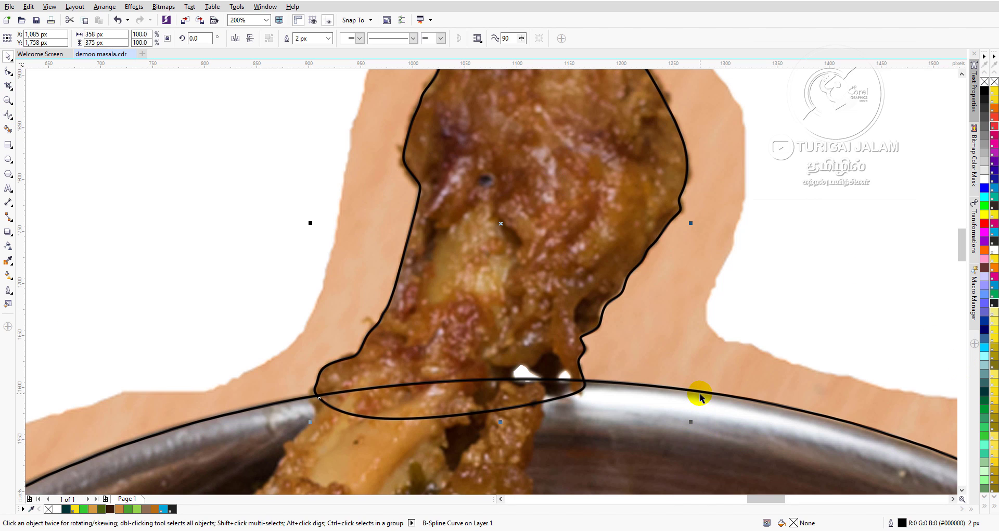
{"action": "scroll", "coordinate": [701, 395], "scroll_direction": "down", "scroll_amount": 2}
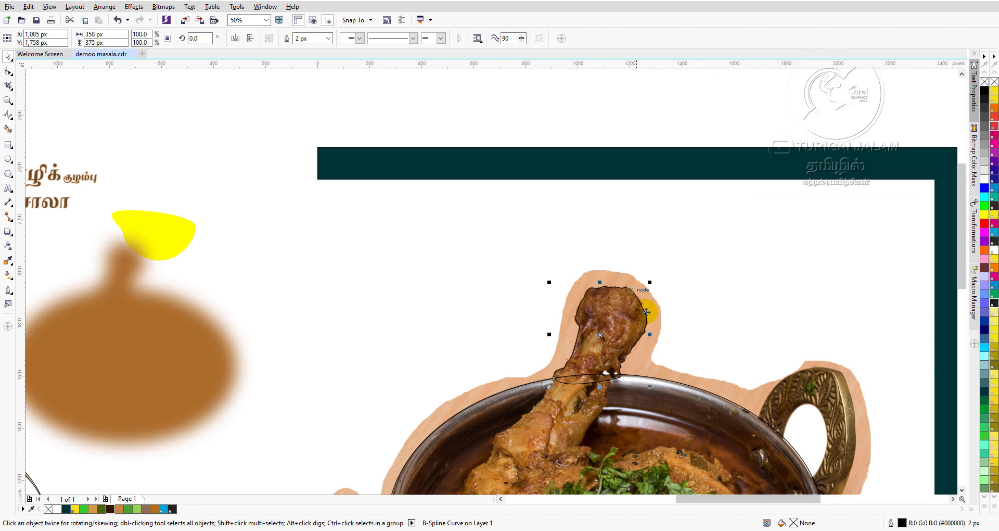
{"action": "scroll", "coordinate": [724, 397], "scroll_direction": "up", "scroll_amount": 2}
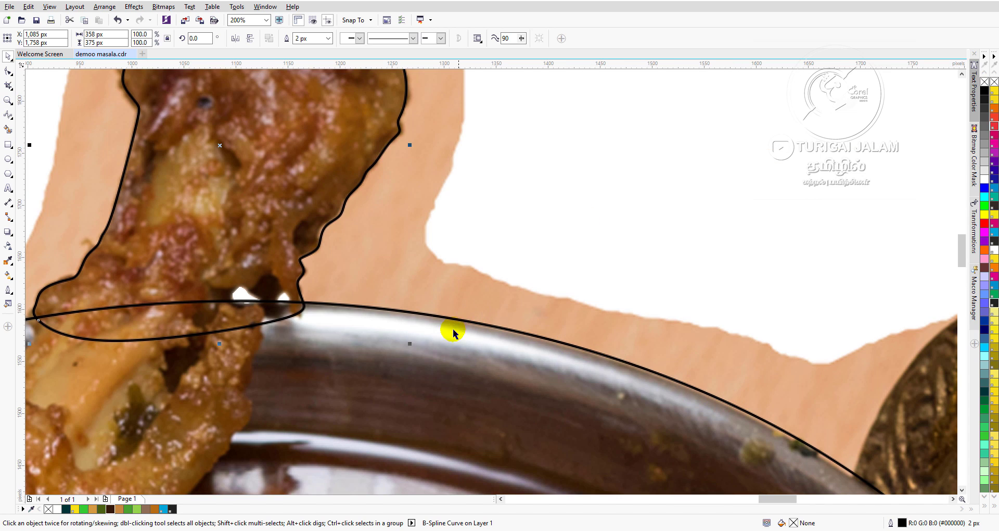
{"action": "key", "text": "Tab"}
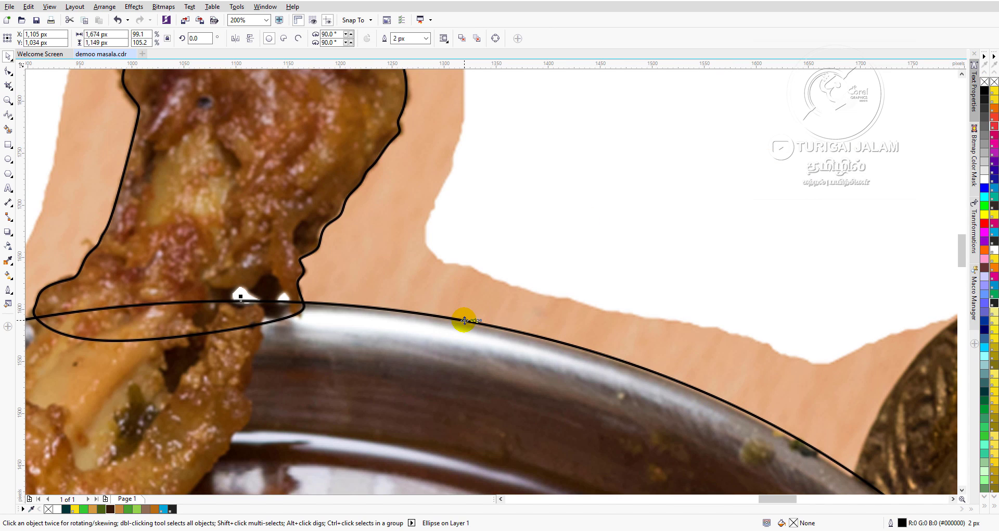
{"action": "left_click", "coordinate": [173, 337], "text": "shift"}
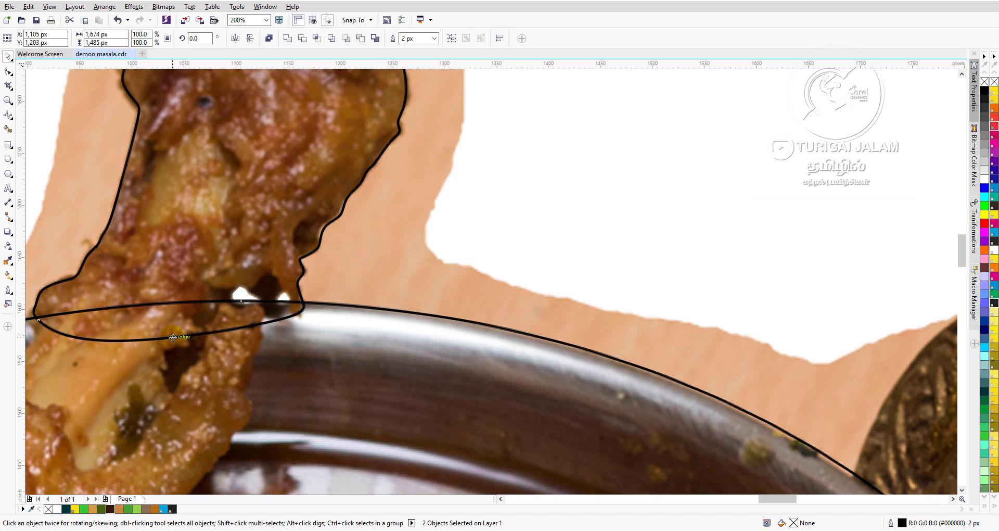
{"action": "left_click", "coordinate": [287, 38]}
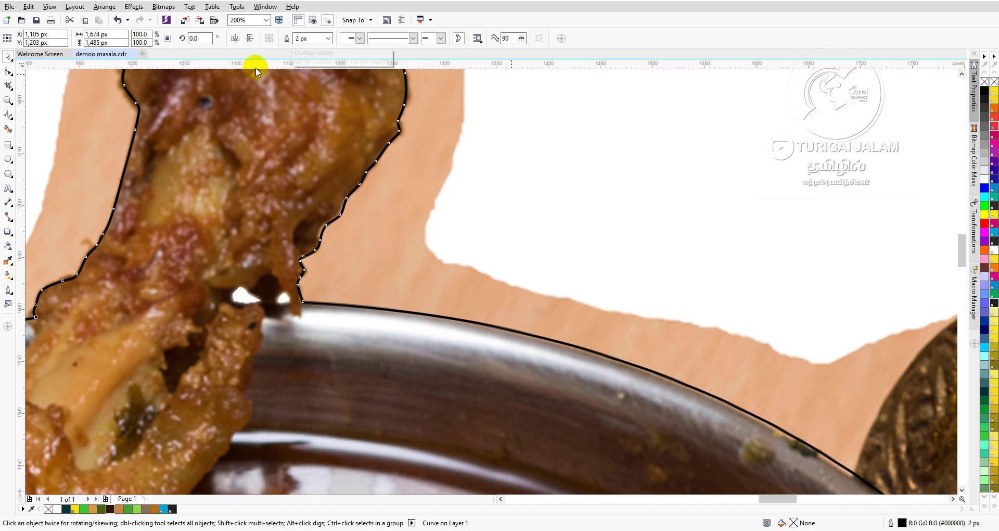
PowerClip the curry bowl photo inside the welded rim-and-leg outline.
{"action": "scroll", "coordinate": [270, 286], "scroll_direction": "down", "scroll_amount": 1}
{"action": "scroll", "coordinate": [269, 287], "scroll_direction": "down", "scroll_amount": 1}
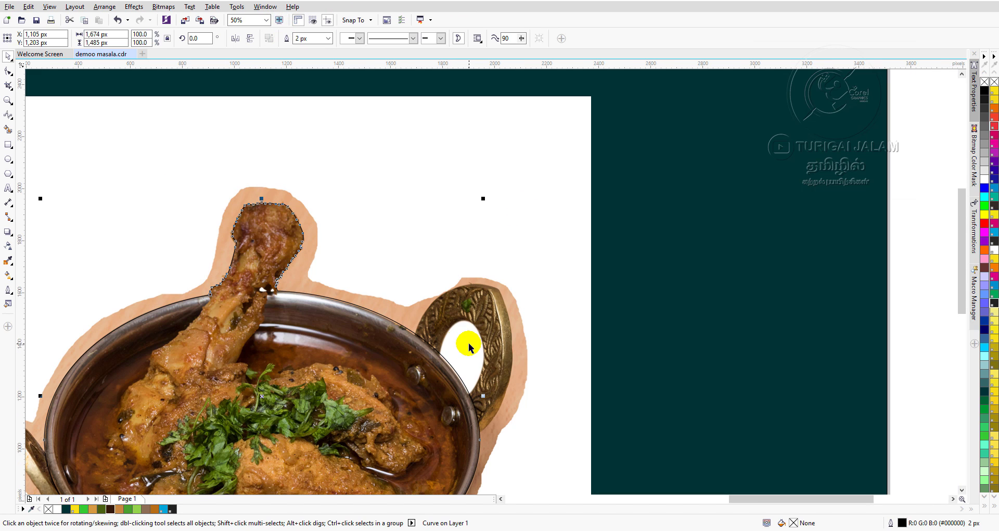
{"action": "left_click", "coordinate": [499, 499]}
{"action": "left_click", "coordinate": [499, 499]}
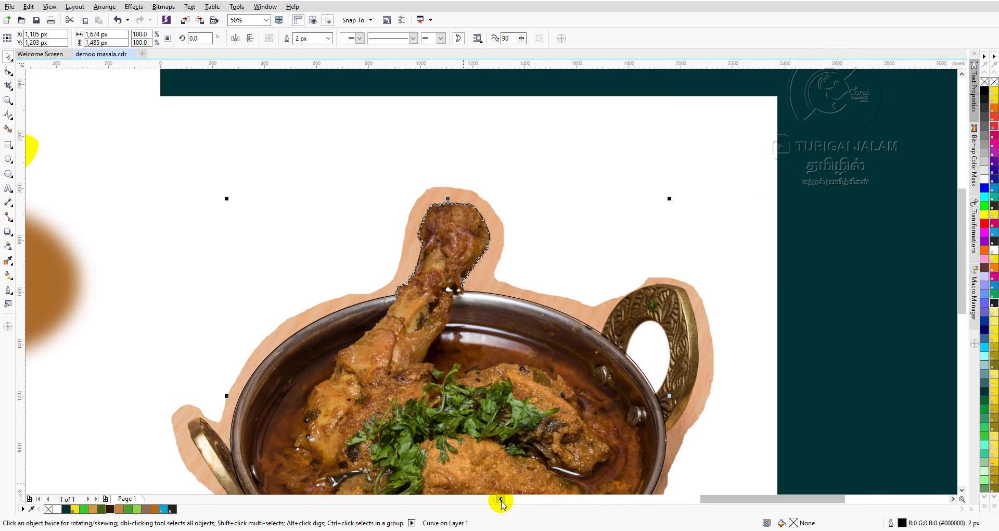
{"action": "left_click", "coordinate": [252, 204]}
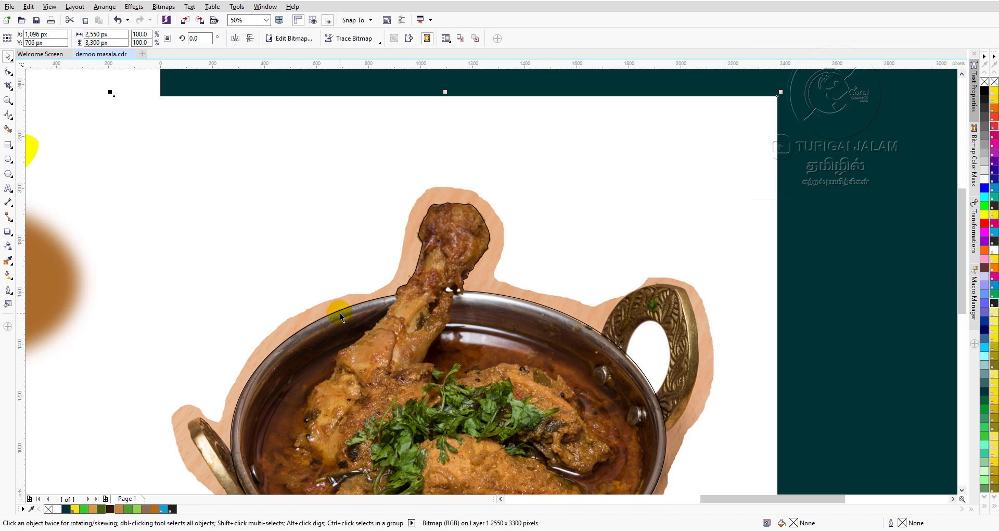
{"action": "left_click", "coordinate": [312, 279]}
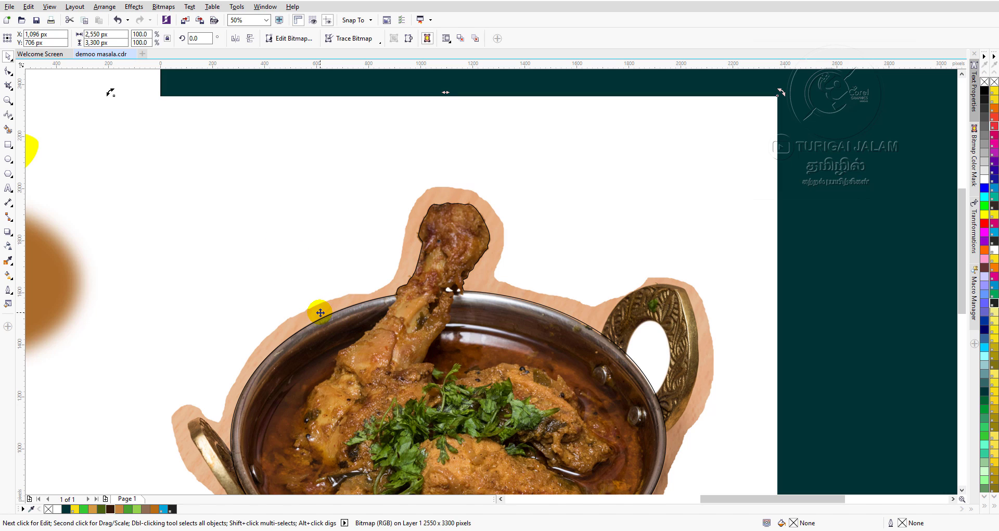
{"action": "left_click", "coordinate": [199, 436]}
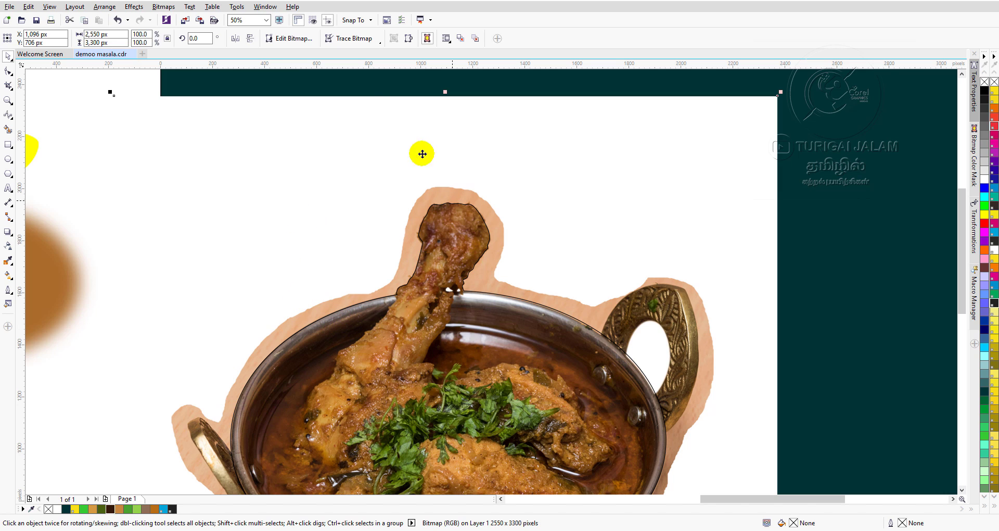
{"action": "left_click", "coordinate": [135, 7]}
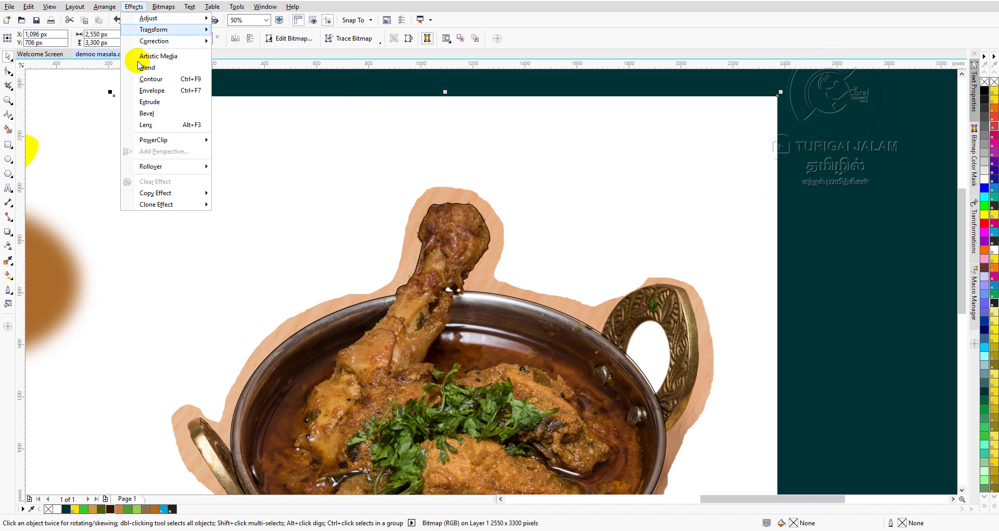
{"action": "left_click", "coordinate": [141, 140]}
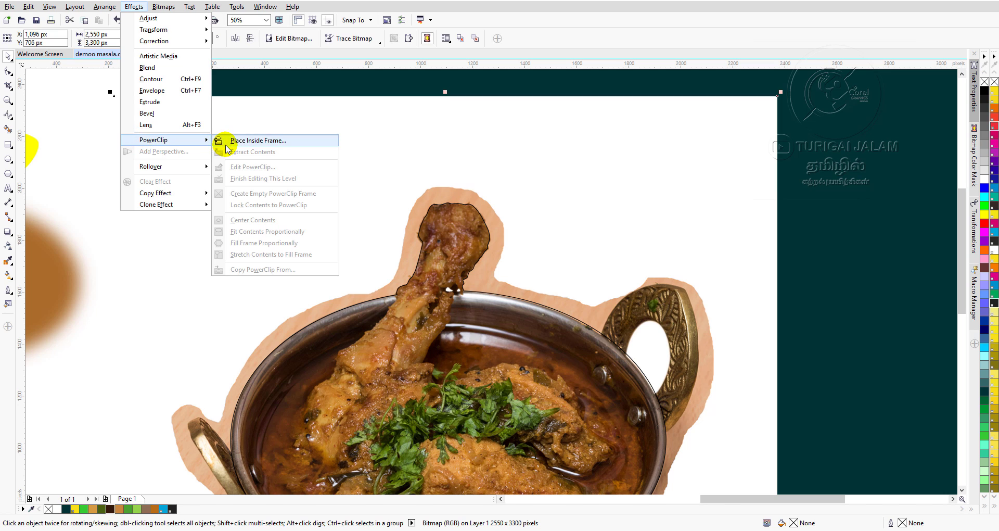
{"action": "left_click", "coordinate": [277, 141]}
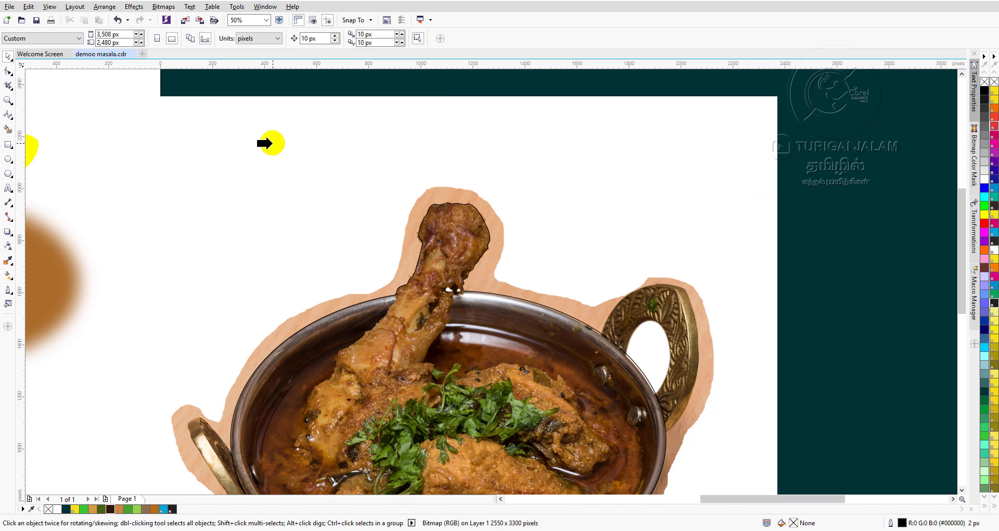
{"action": "left_click", "coordinate": [310, 319]}
{"action": "left_click", "coordinate": [123, 99]}
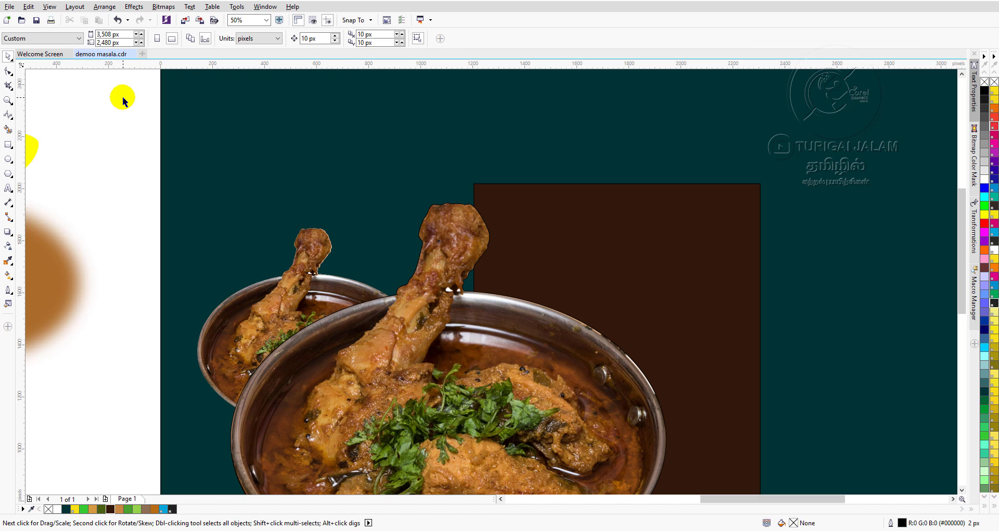
Move the small bowl cutout off the page onto the blurred brown bowl shape, aligned with its edges.
{"action": "scroll", "coordinate": [538, 321], "scroll_direction": "down", "scroll_amount": 5}
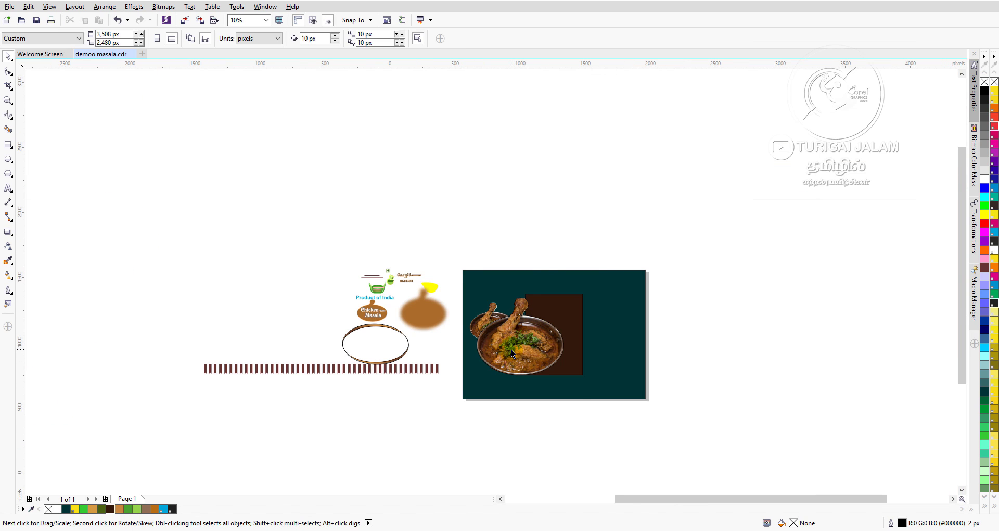
{"action": "scroll", "coordinate": [510, 349], "scroll_direction": "up", "scroll_amount": 3}
{"action": "left_click", "coordinate": [590, 331]}
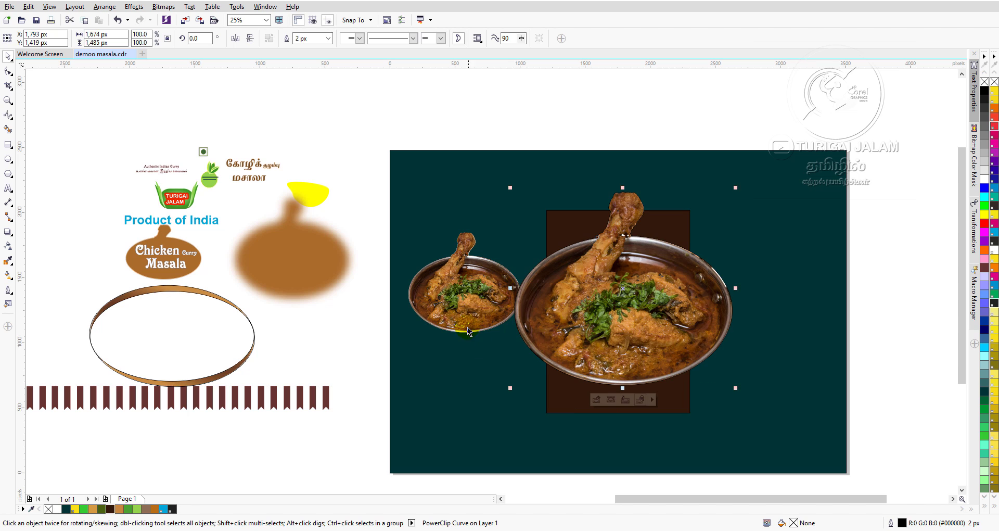
{"action": "left_click", "coordinate": [446, 285]}
{"action": "scroll", "coordinate": [456, 283], "scroll_direction": "up", "scroll_amount": 2}
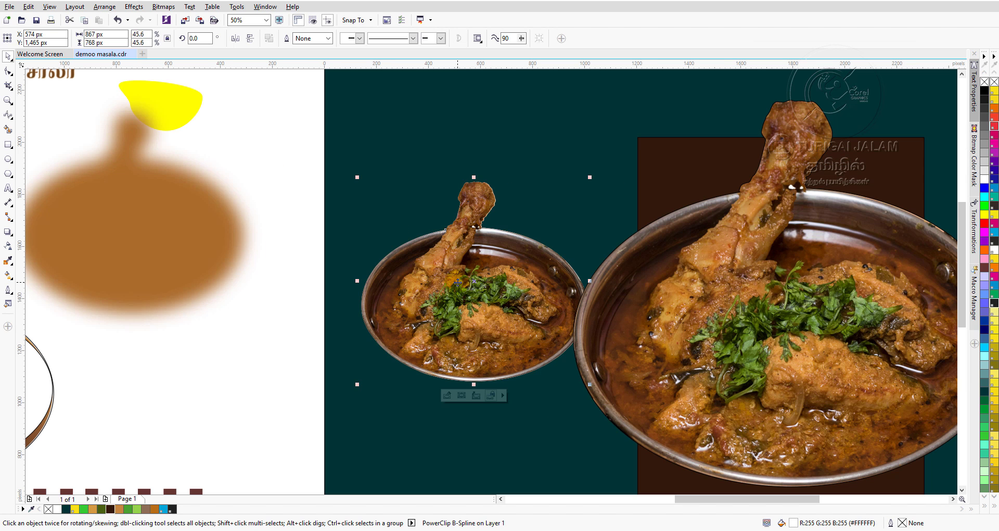
{"action": "left_click_drag", "start_coordinate": [458, 283], "coordinate": [132, 235]}
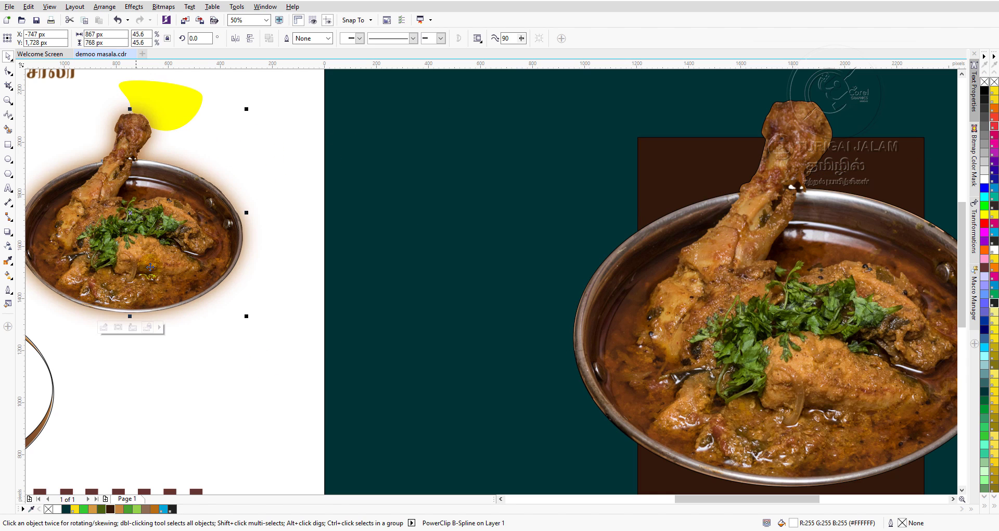
Move the large bowl cutout over the dark brown rectangle and delete it.
{"action": "left_click_drag", "start_coordinate": [785, 362], "coordinate": [615, 304]}
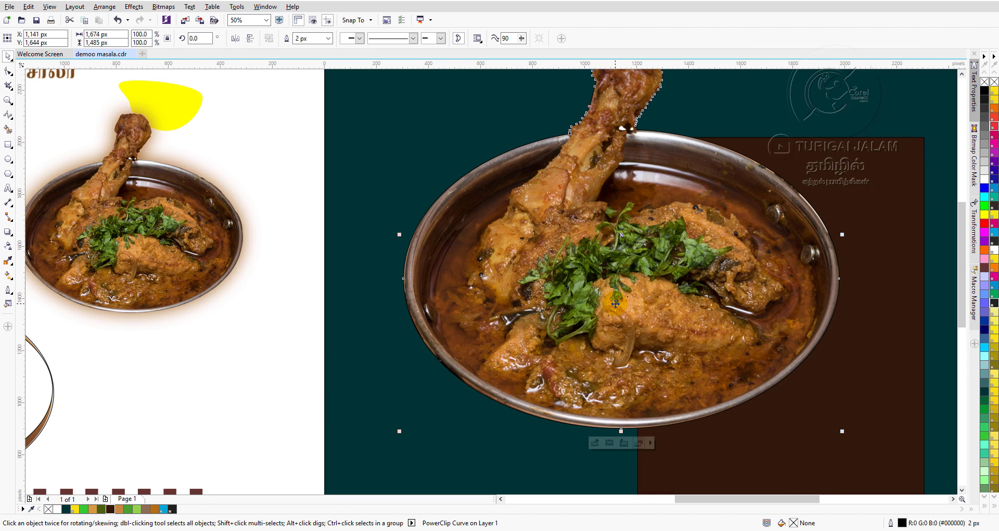
{"action": "scroll", "coordinate": [616, 304], "scroll_direction": "down", "scroll_amount": 1}
{"action": "scroll", "coordinate": [674, 282], "scroll_direction": "up", "scroll_amount": 1}
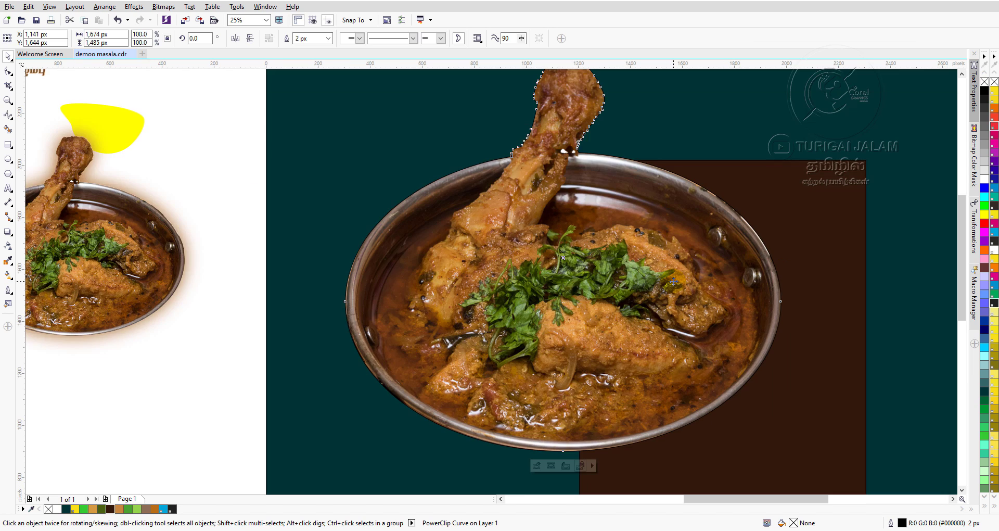
{"action": "scroll", "coordinate": [673, 281], "scroll_direction": "down", "scroll_amount": 1}
{"action": "left_click", "coordinate": [645, 283]}
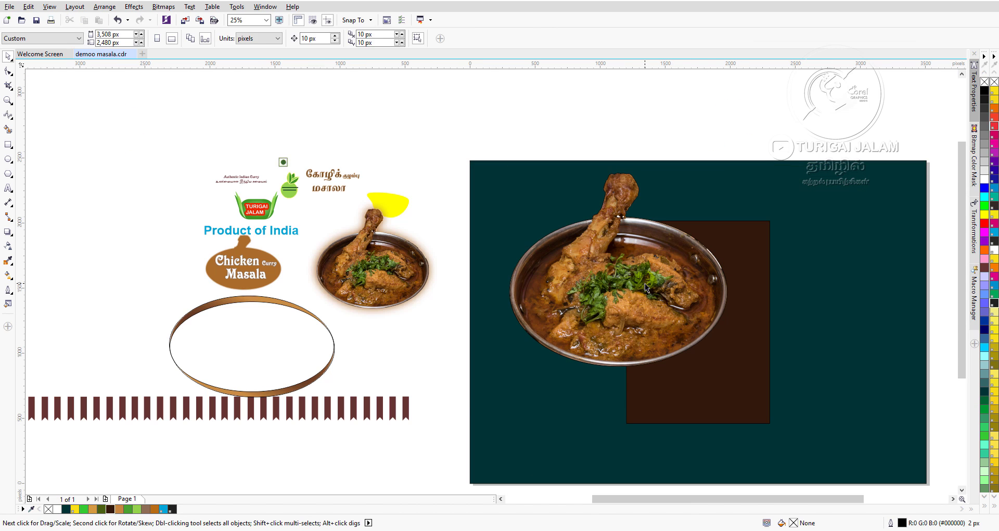
{"action": "left_click_drag", "start_coordinate": [651, 286], "coordinate": [689, 346]}
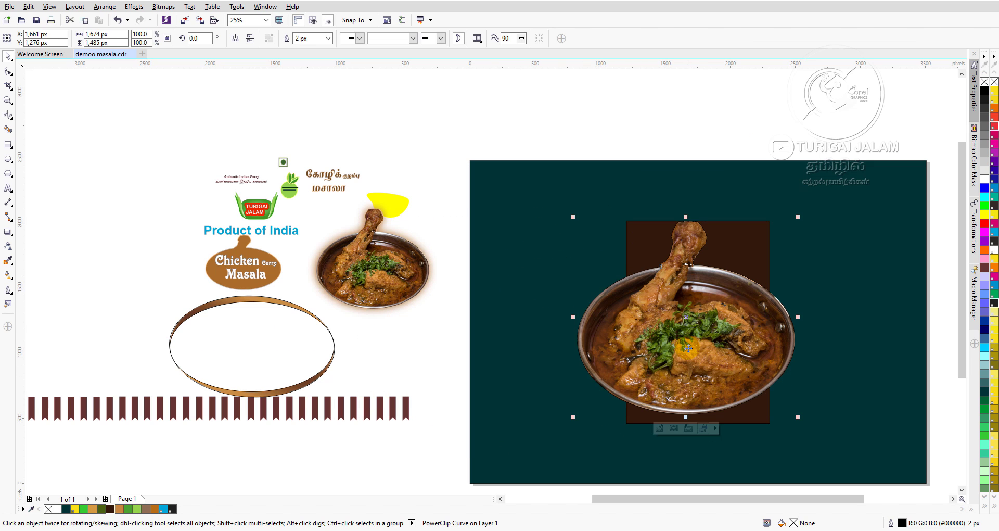
{"action": "key", "text": "Delete"}
{"action": "left_click", "coordinate": [369, 277]}
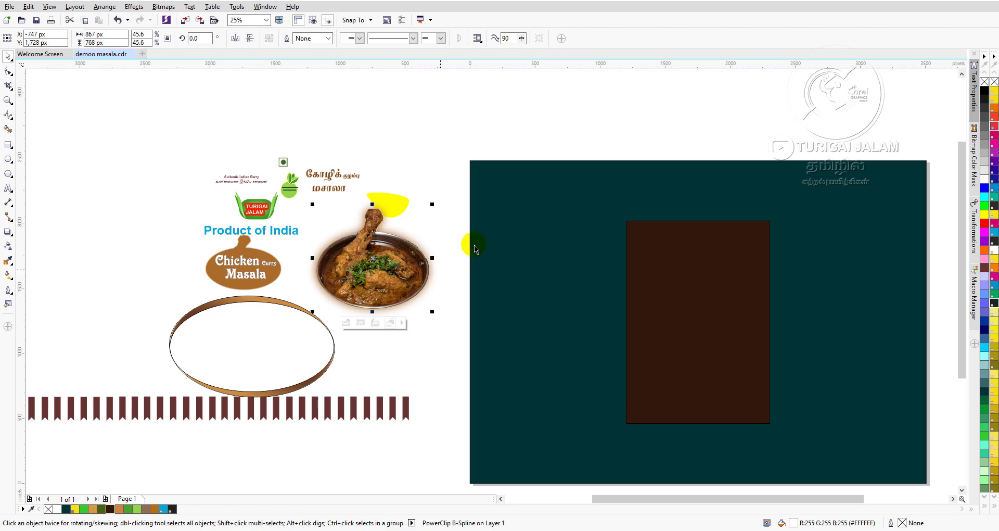
{"action": "left_click", "coordinate": [477, 96]}
{"action": "left_click", "coordinate": [369, 280]}
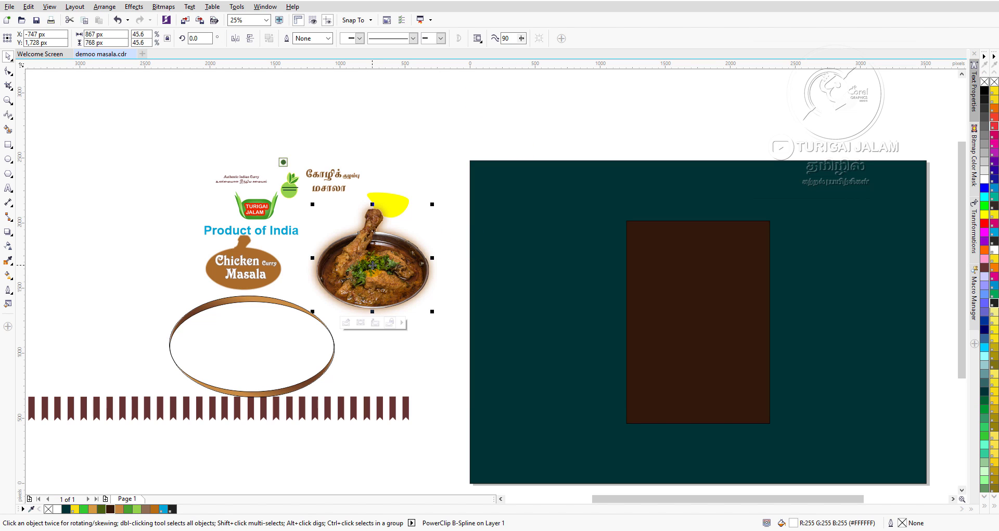
Try a vertical fountain fill from dark brown to white on the dark brown rectangle, and undo it.
{"action": "left_click", "coordinate": [717, 302]}
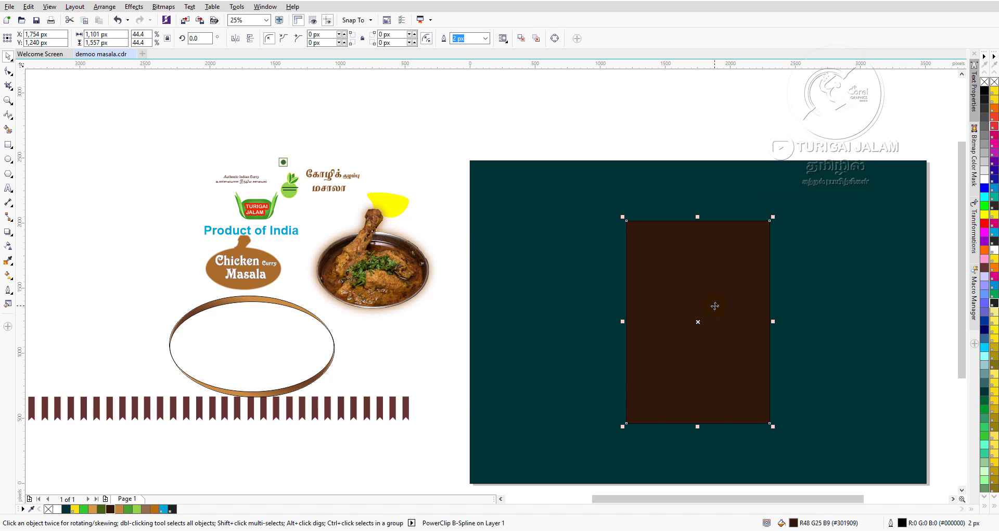
{"action": "left_click", "coordinate": [952, 498]}
{"action": "left_click", "coordinate": [952, 498]}
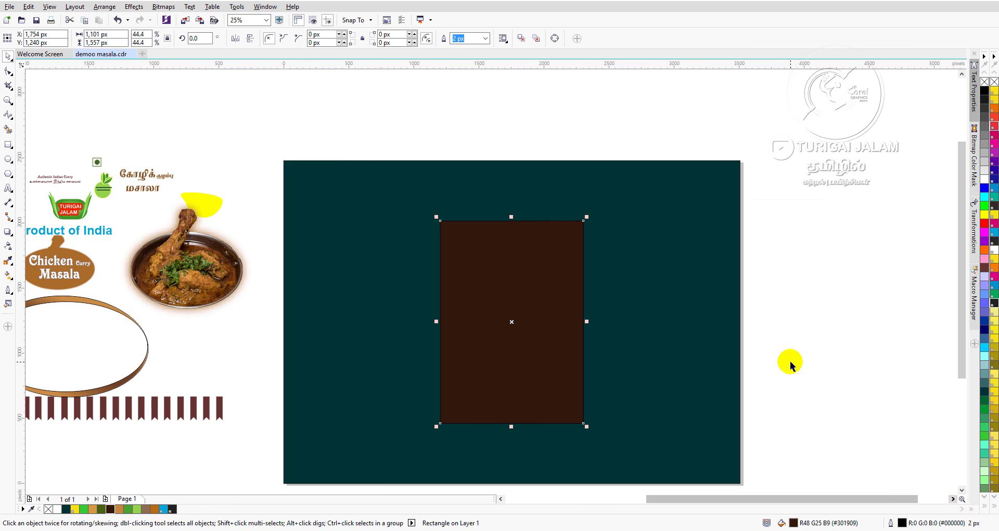
{"action": "left_click", "coordinate": [9, 280]}
{"action": "left_click_drag", "start_coordinate": [504, 367], "coordinate": [503, 233]}
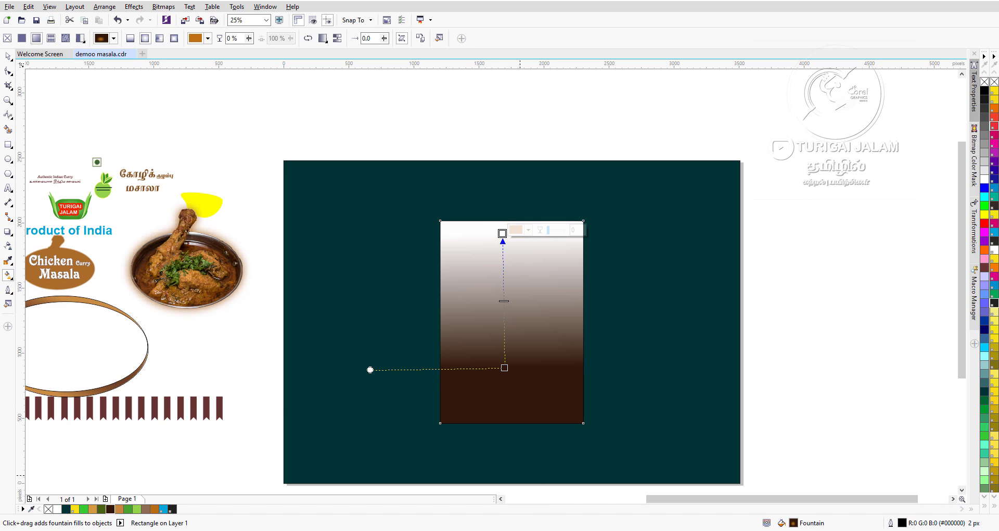
{"action": "key", "text": "ctrl+z"}
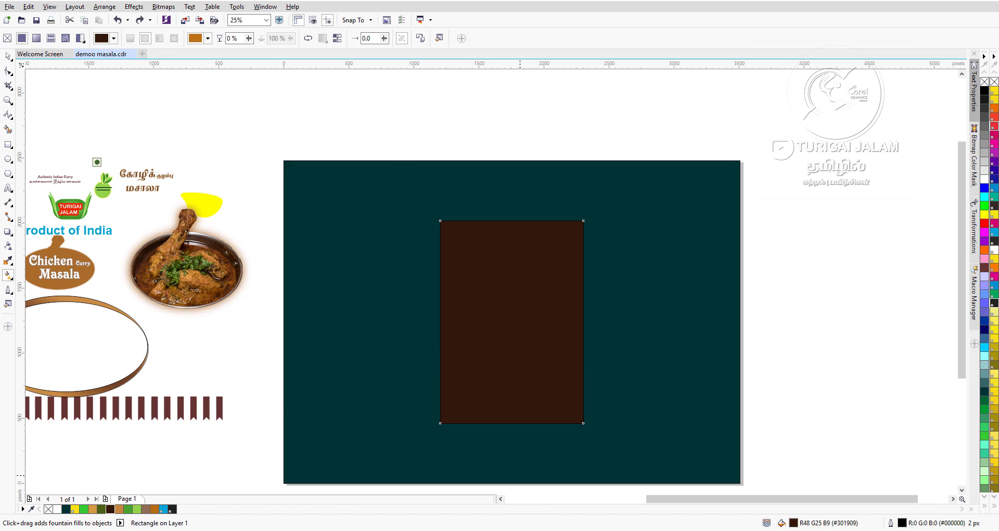
{"action": "left_click", "coordinate": [8, 55]}
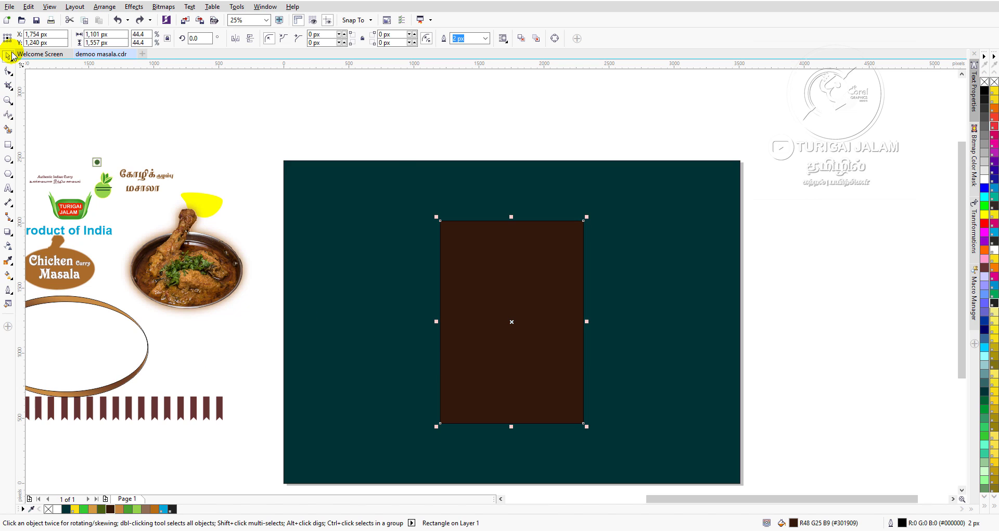
Place the small bowl cutout on the lower half of the dark brown rectangle at about X 1,734 px, Y 980 px.
{"action": "left_click", "coordinate": [211, 283]}
{"action": "left_click_drag", "start_coordinate": [211, 282], "coordinate": [501, 361]}
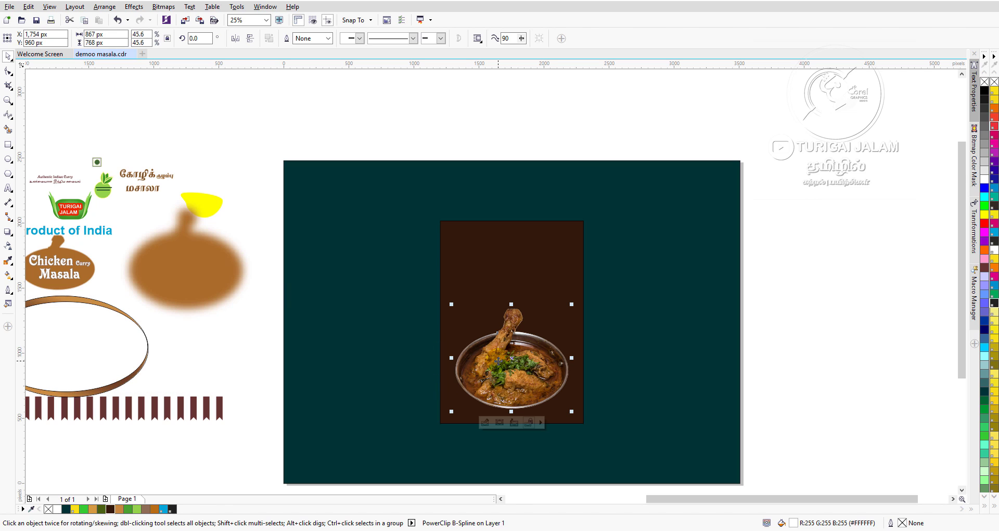
{"action": "key", "text": "Up"}
{"action": "key", "text": "Up"}
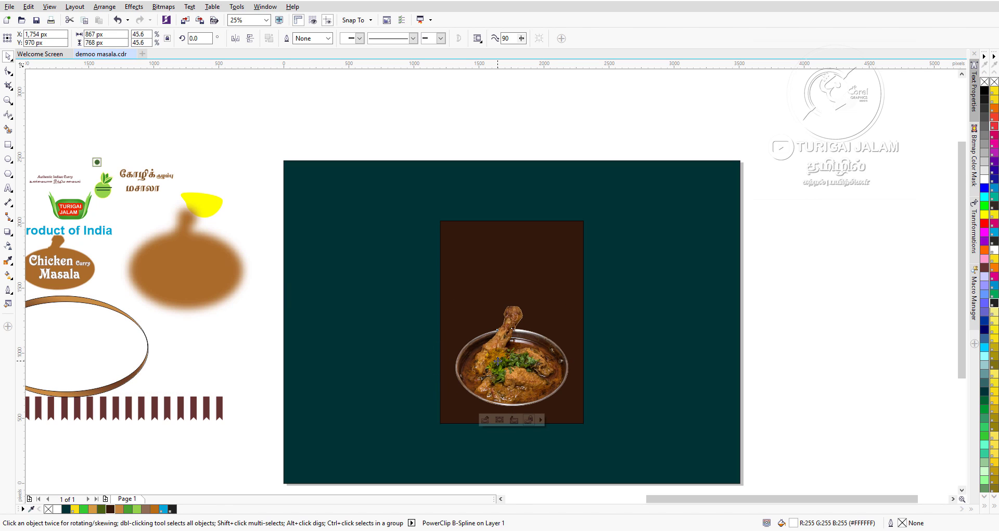
{"action": "key", "text": "Left"}
{"action": "key", "text": "Left"}
{"action": "key", "text": "Left"}
{"action": "key", "text": "Left"}
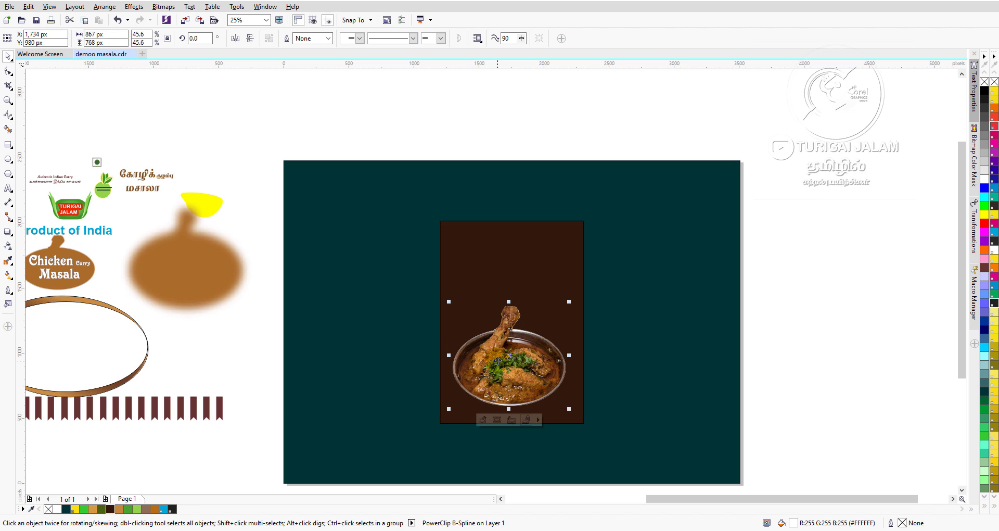
Centre the small bowl cutout on the page and nudge it straight down to Y 1,050 px.
{"action": "key", "text": "p"}
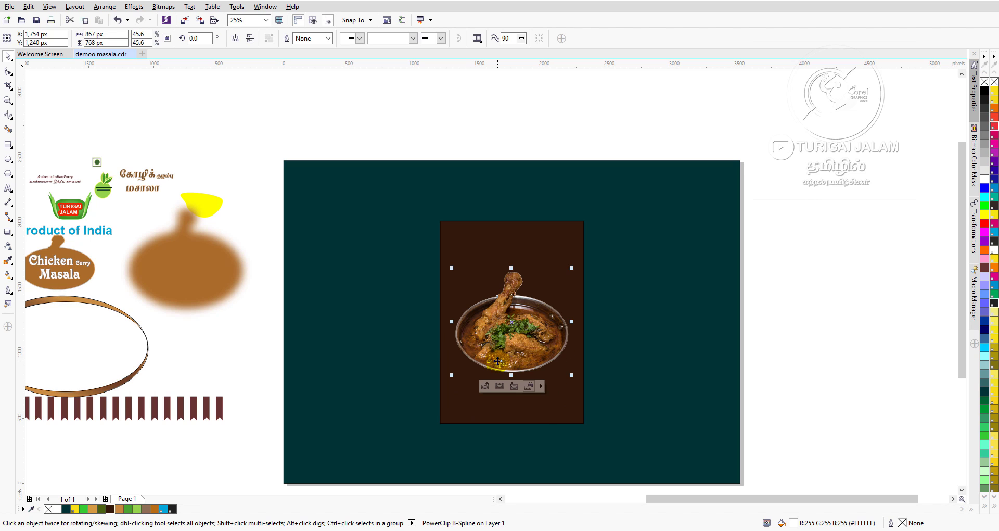
{"action": "key", "text": "Down"}
{"action": "key", "text": "Down"}
{"action": "key", "text": "Down"}
{"action": "key", "text": "Down"}
{"action": "key", "text": "Down"}
{"action": "key", "text": "Down"}
{"action": "key", "text": "Down"}
{"action": "key", "text": "Down"}
{"action": "key", "text": "Down"}
{"action": "key", "text": "Down"}
{"action": "key", "text": "Down"}
{"action": "key", "text": "Down"}
{"action": "key", "text": "Down"}
{"action": "key", "text": "Down"}
{"action": "key", "text": "Down"}
{"action": "key", "text": "Down"}
{"action": "key", "text": "Down"}
{"action": "key", "text": "Down"}
{"action": "key", "text": "Down"}
{"action": "key", "text": "Down"}
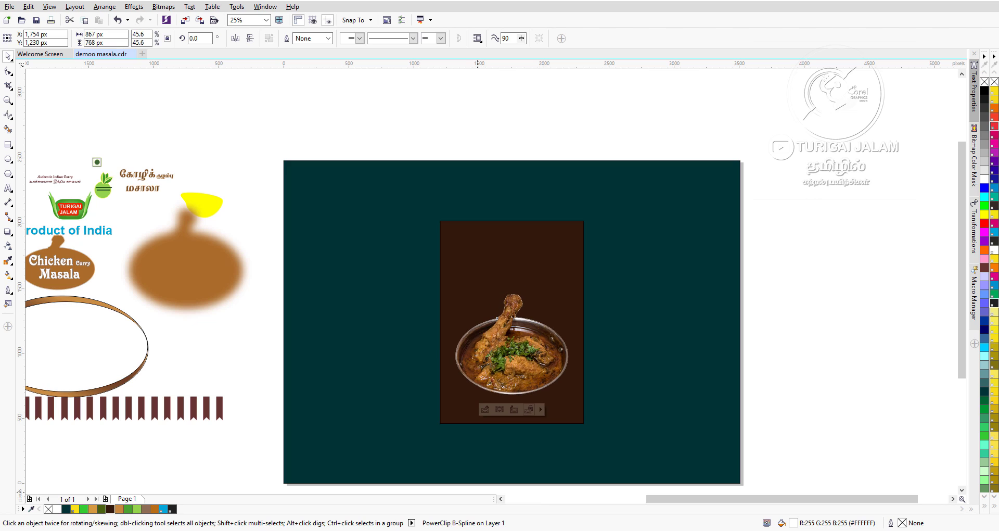
{"action": "key", "text": "Down"}
{"action": "key", "text": "Down"}
{"action": "key", "text": "Down"}
{"action": "key", "text": "Down"}
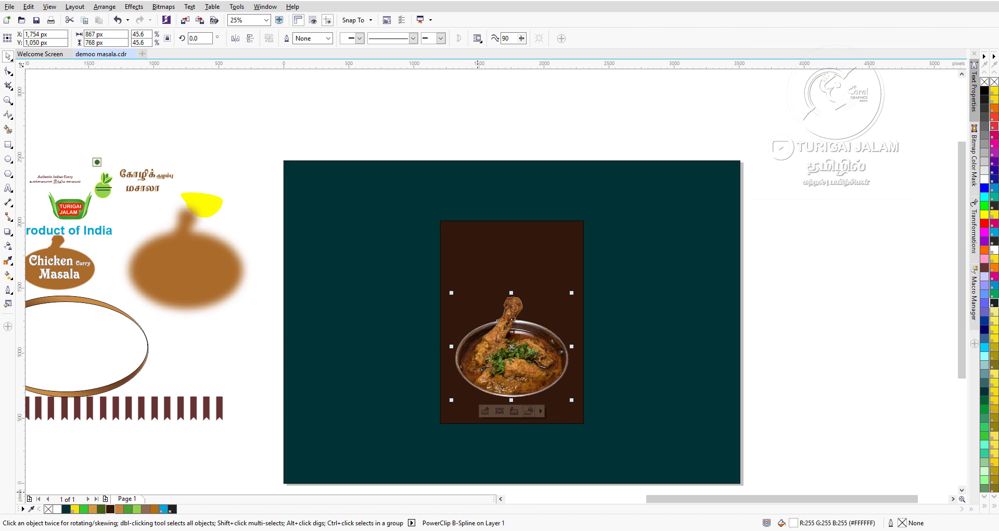
{"action": "left_click", "coordinate": [812, 223]}
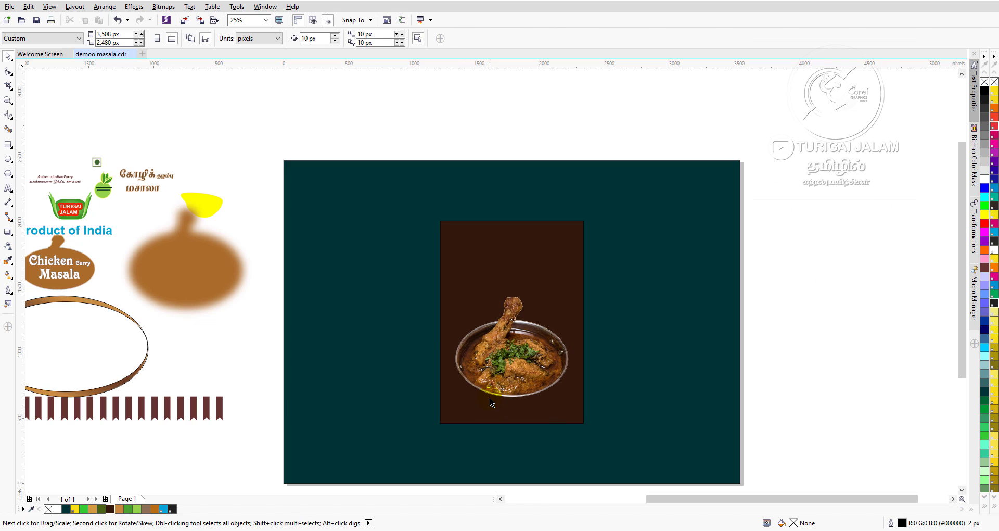
{"action": "left_click", "coordinate": [496, 369]}
{"action": "left_click", "coordinate": [687, 318]}
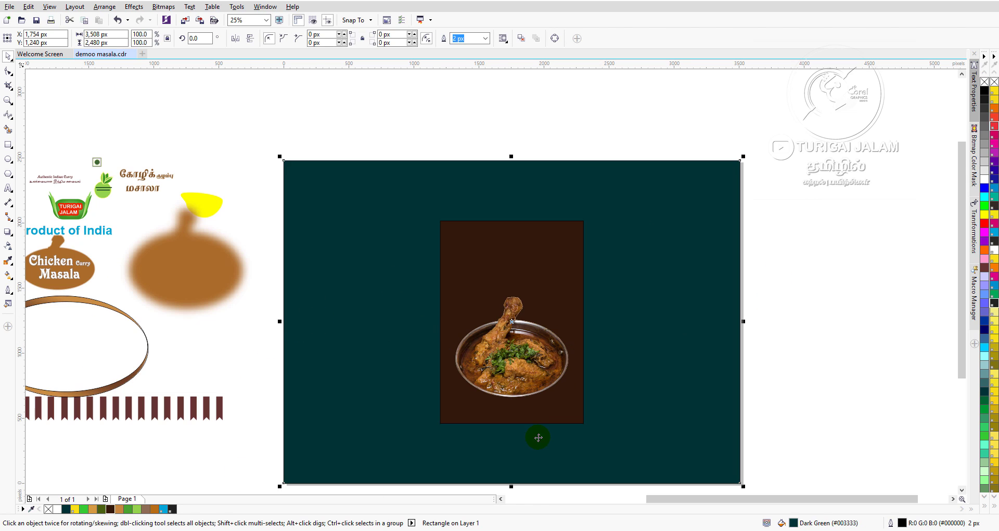
{"action": "left_click", "coordinate": [527, 389]}
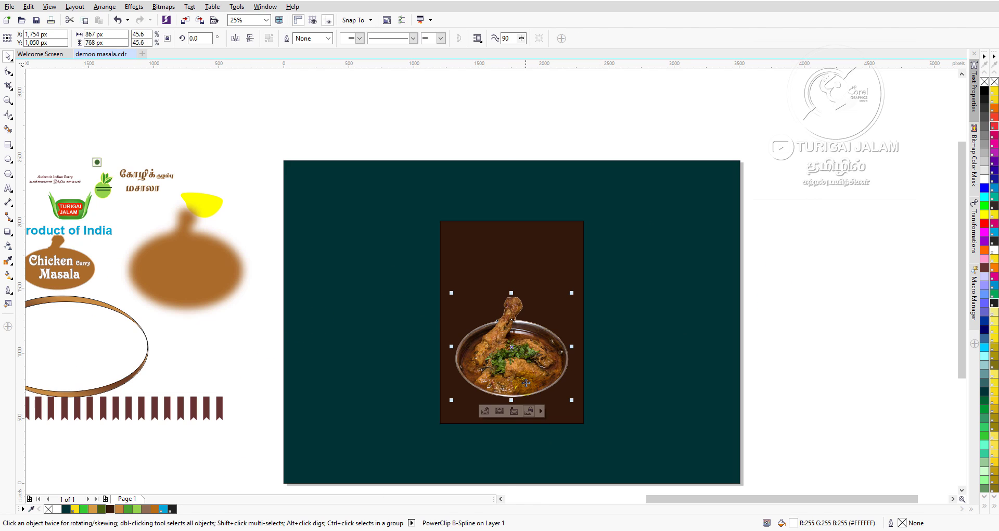
{"action": "left_click", "coordinate": [856, 290]}
Move the bowl cutout off the brown rectangle to the page's right edge, at about X 3,090 px, Y 1,058 px.
{"action": "left_click", "coordinate": [536, 359]}
{"action": "left_click_drag", "start_coordinate": [502, 359], "coordinate": [675, 359]}
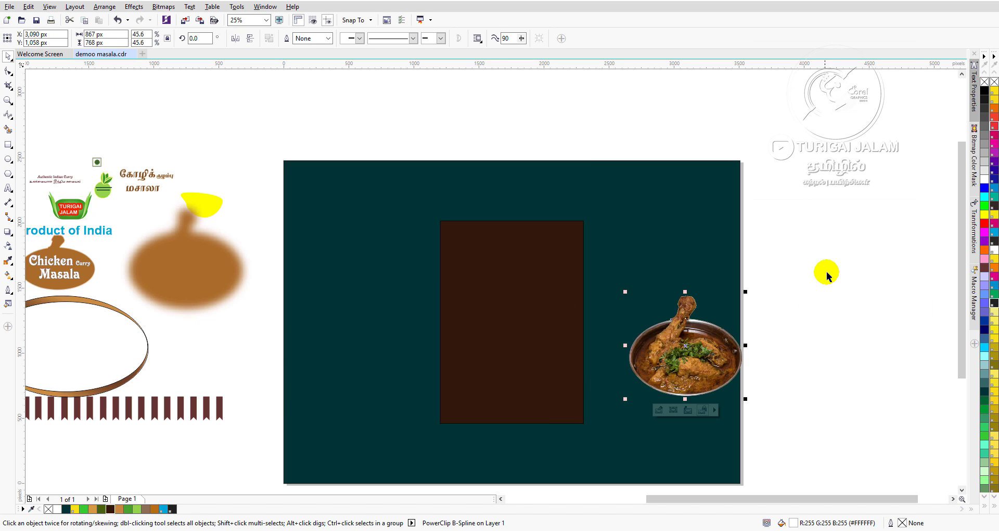
{"action": "left_click", "coordinate": [825, 272]}
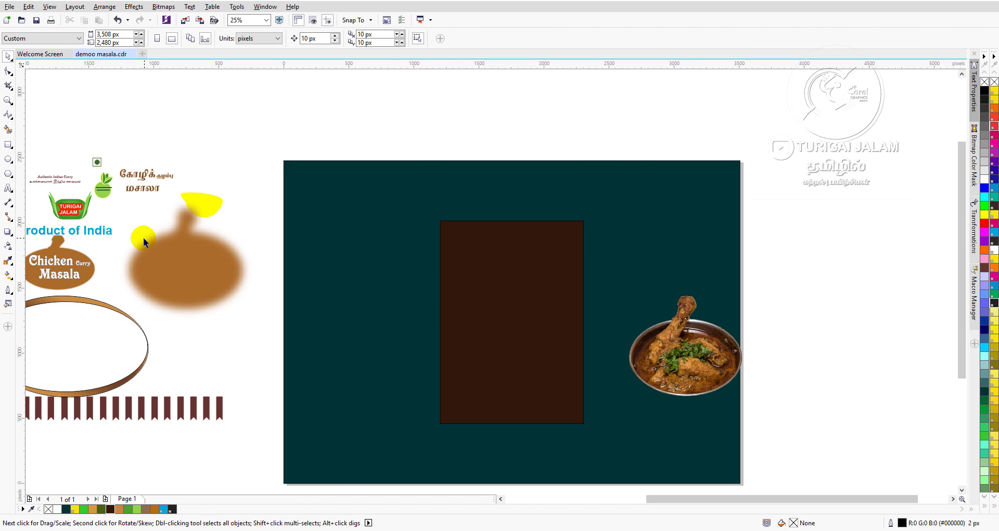
Draw a wide ellipse across the upper part of the dark brown rectangle and try sizing it to 1,261 px by 969 px.
{"action": "left_click", "coordinate": [69, 319]}
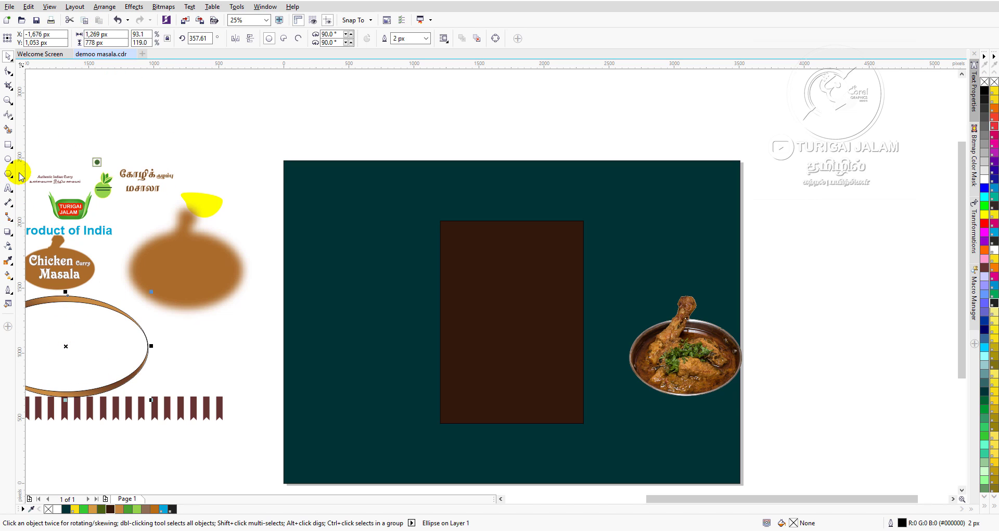
{"action": "left_click", "coordinate": [8, 159]}
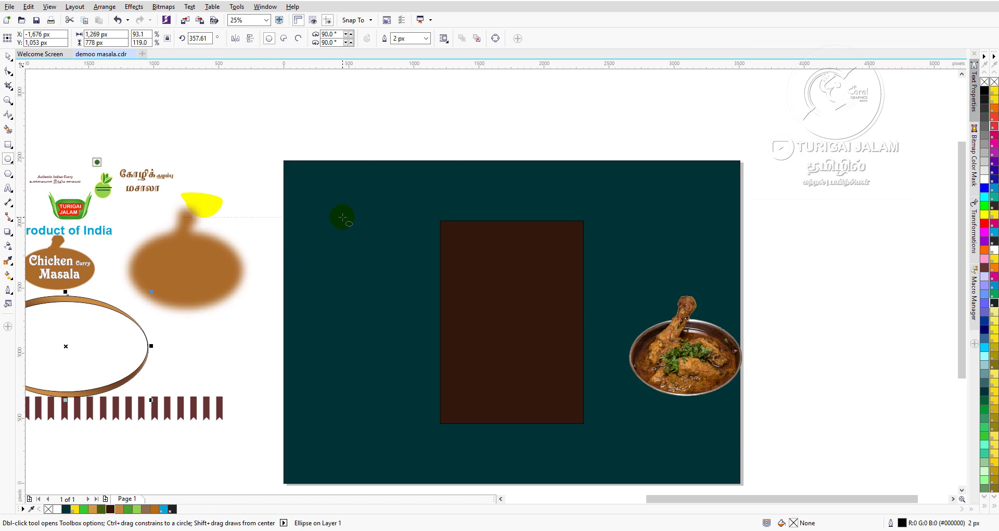
{"action": "left_click_drag", "start_coordinate": [341, 217], "coordinate": [644, 329]}
{"action": "left_click", "coordinate": [92, 34]}
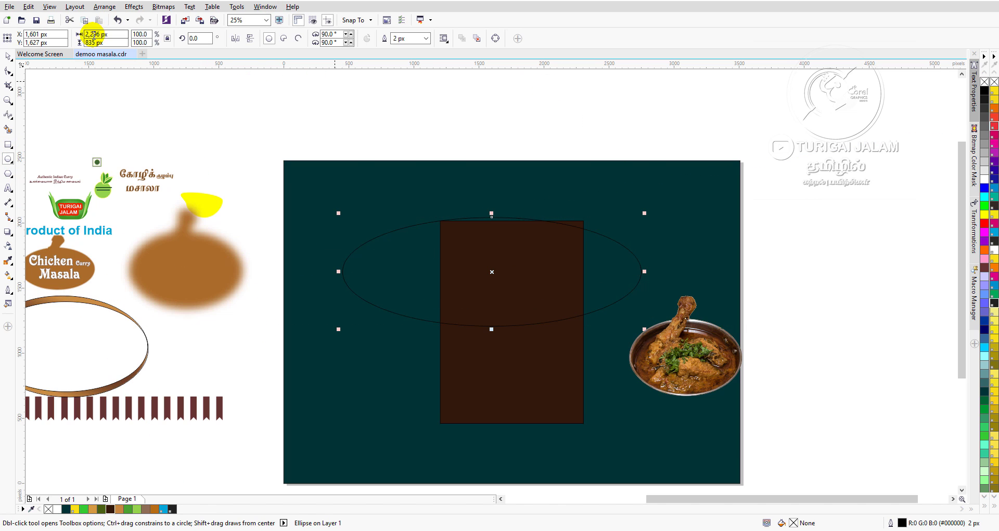
{"action": "left_click", "coordinate": [104, 34]}
{"action": "left_click_drag", "start_coordinate": [103, 34], "coordinate": [75, 34]}
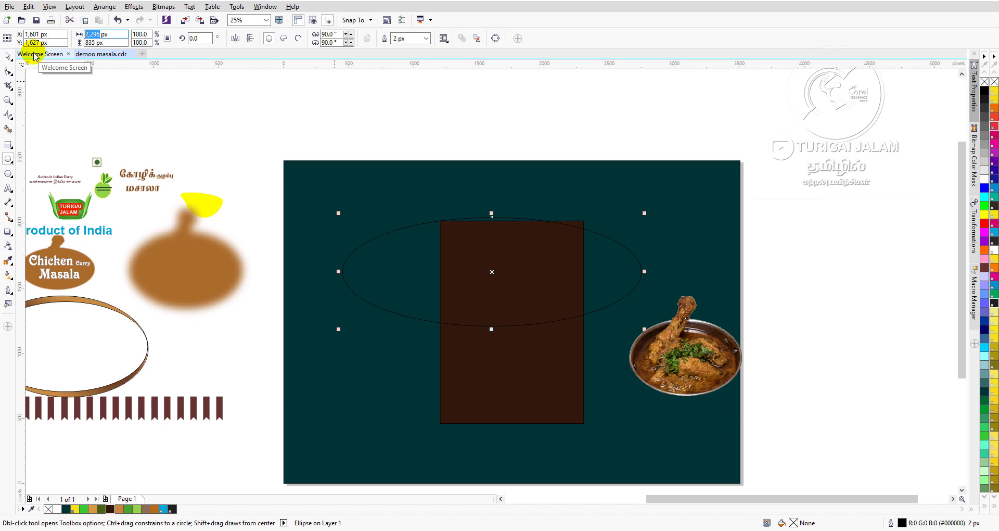
{"action": "type", "text": "1261"}
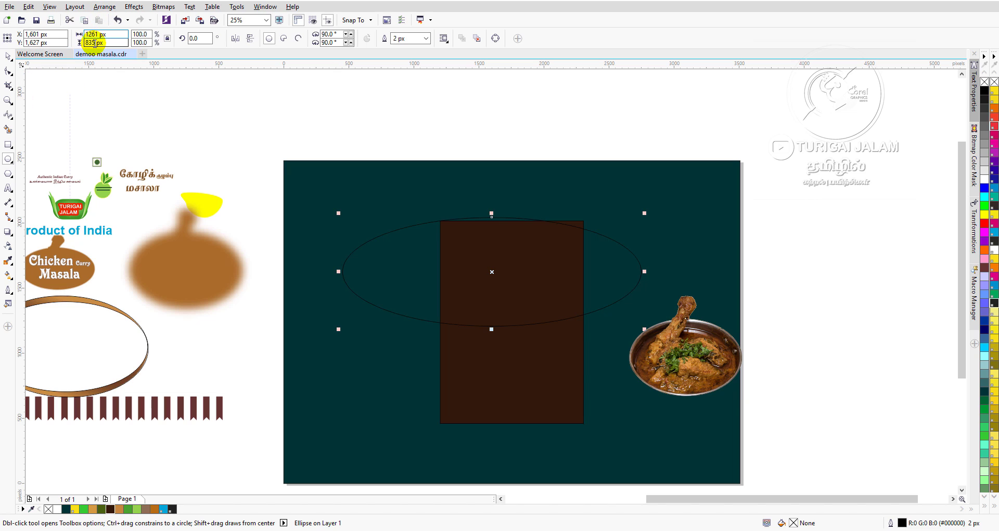
{"action": "left_click_drag", "start_coordinate": [99, 43], "coordinate": [66, 44]}
{"action": "type", "text": "969"}
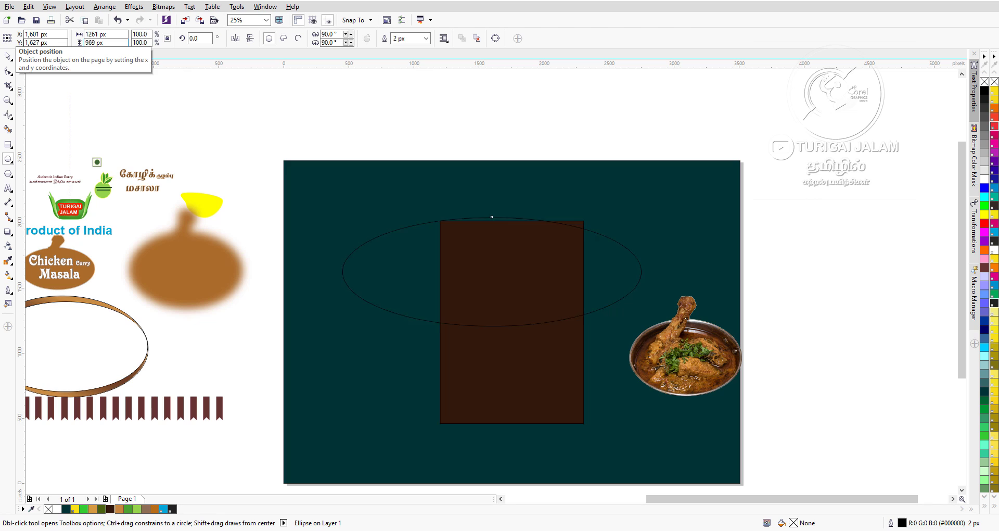
{"action": "key", "text": "Return"}
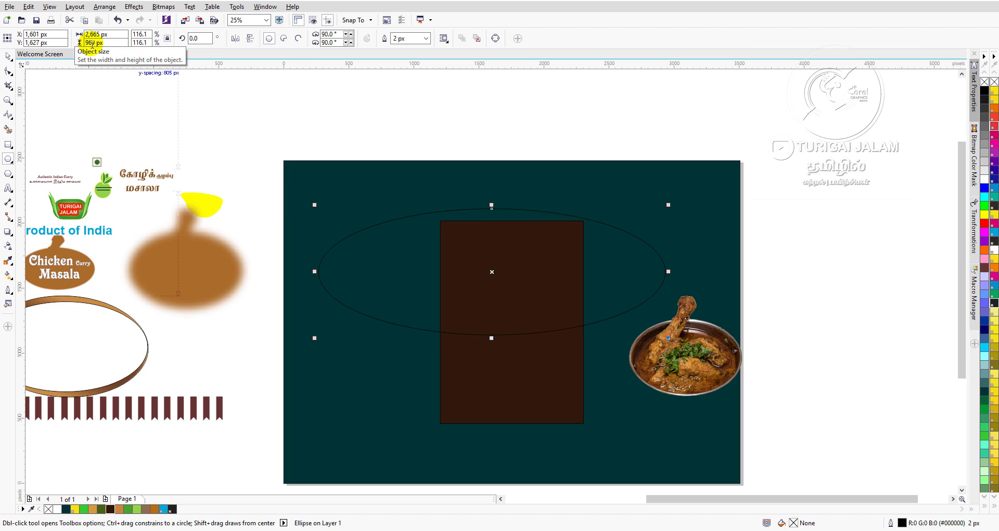
Set the new ellipse's height to 691 px and move it over the rectangle to about X 1,754 px, Y 1,338 px.
{"action": "double_click", "coordinate": [87, 42]}
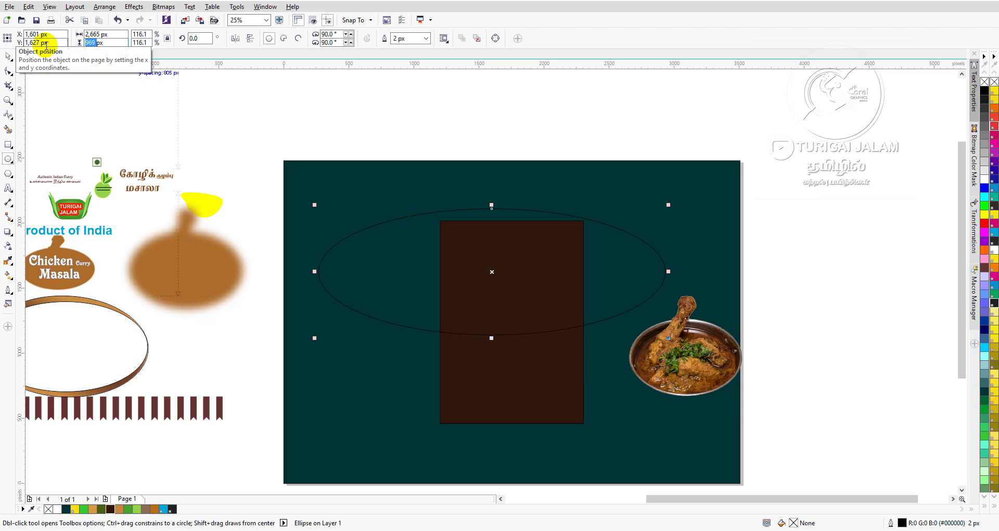
{"action": "type", "text": "6"}
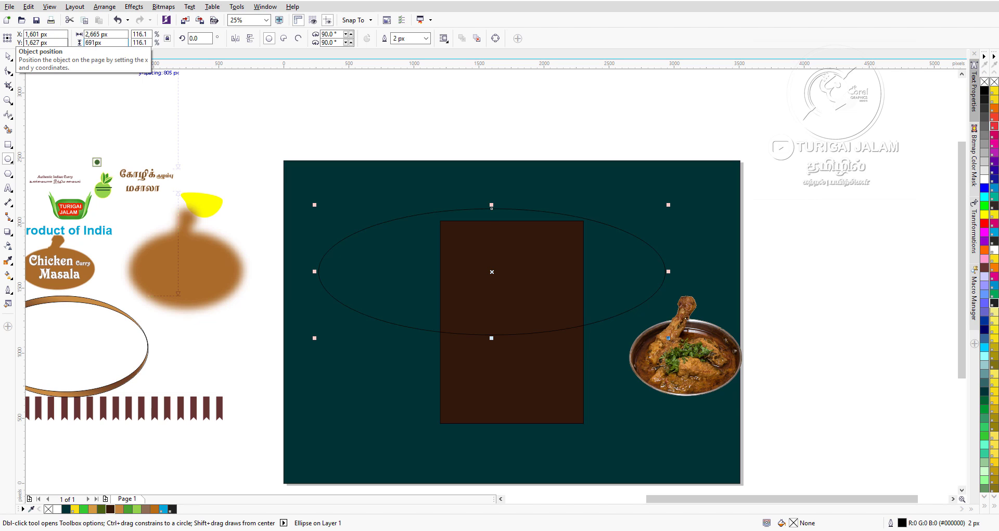
{"action": "key", "text": "Return"}
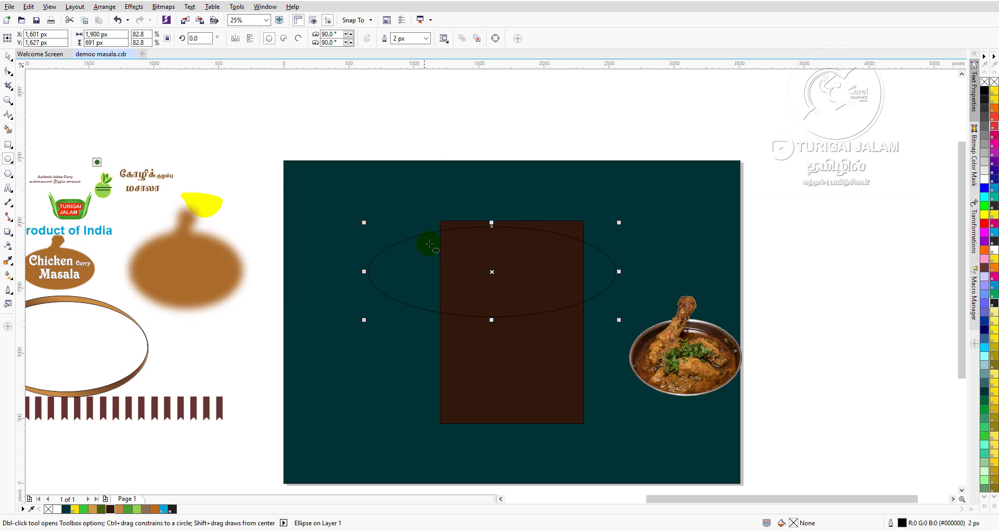
{"action": "left_click_drag", "start_coordinate": [492, 271], "coordinate": [512, 317]}
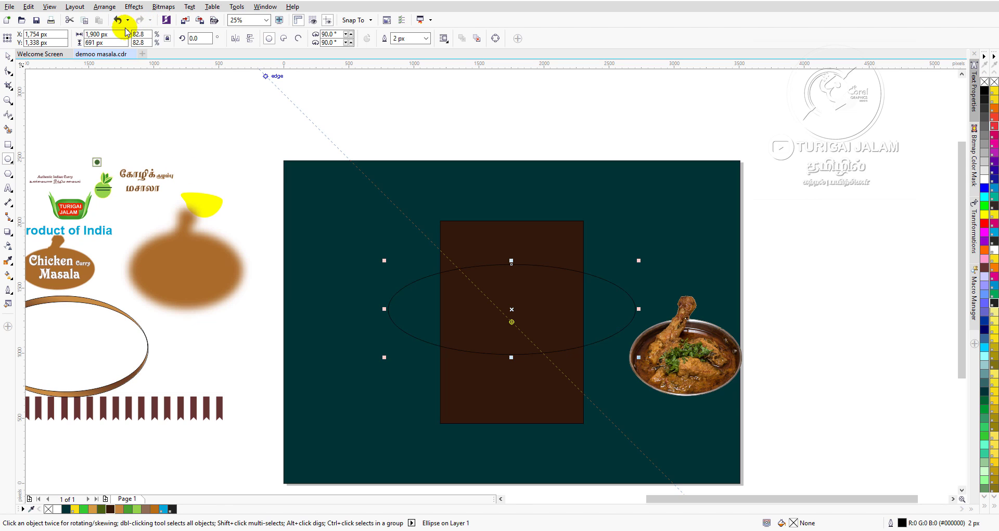
Try setting the new ellipse's width to 12 px, unlock its proportions and deselect it.
{"action": "left_click_drag", "start_coordinate": [100, 35], "coordinate": [52, 38]}
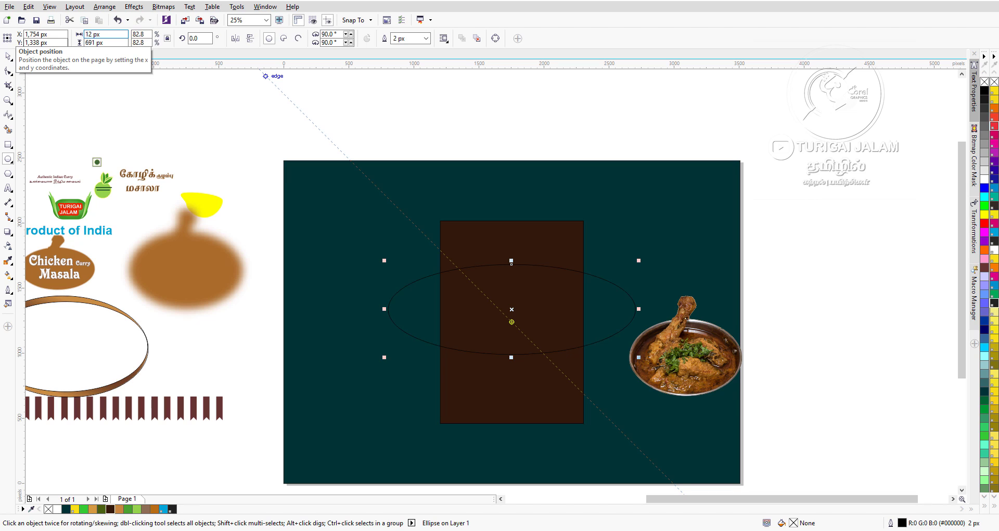
{"action": "left_click", "coordinate": [167, 38]}
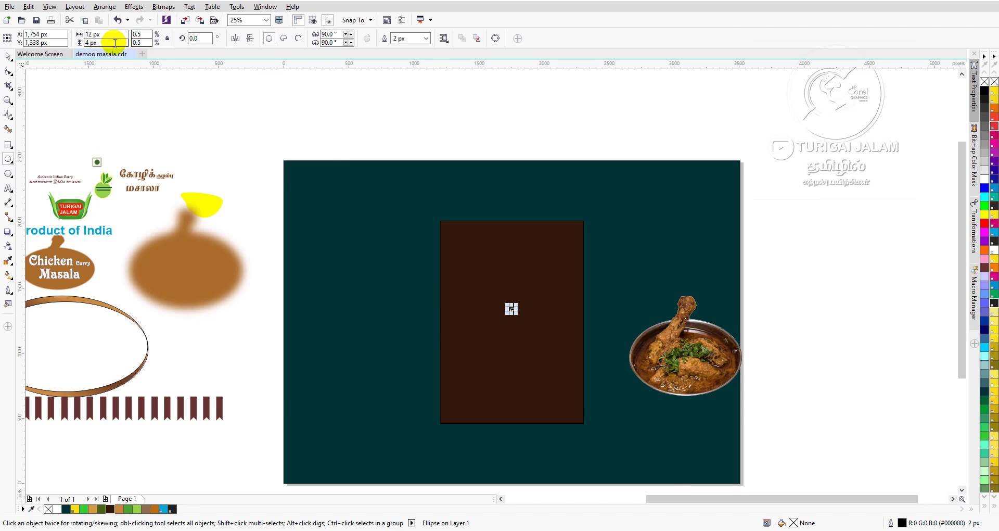
{"action": "left_click", "coordinate": [91, 33]}
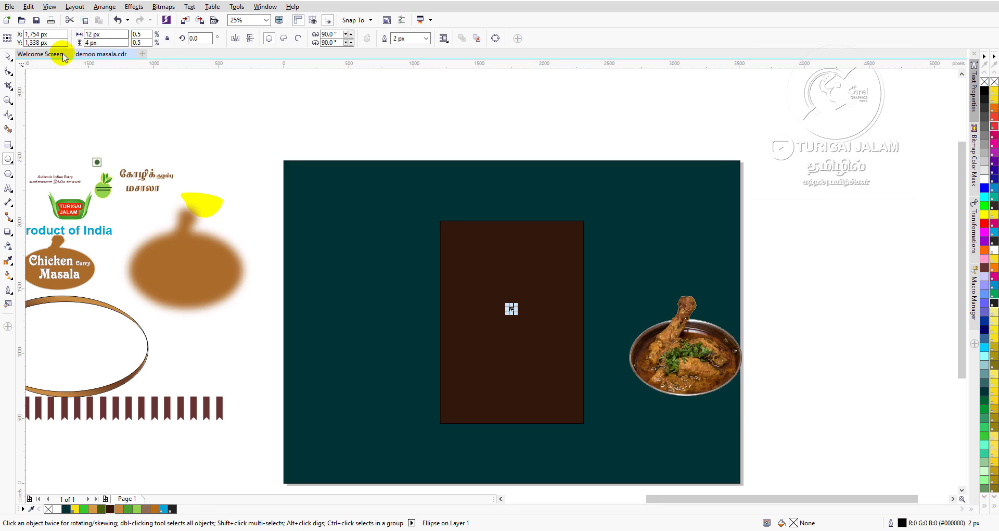
{"action": "left_click", "coordinate": [8, 56]}
{"action": "left_click_drag", "start_coordinate": [819, 218], "coordinate": [420, 399]}
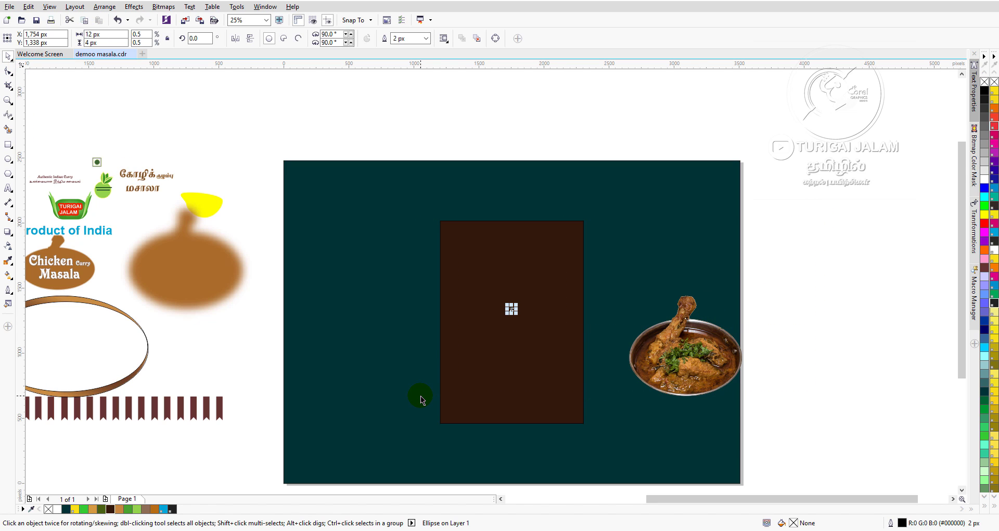
{"action": "key", "text": "Escape"}
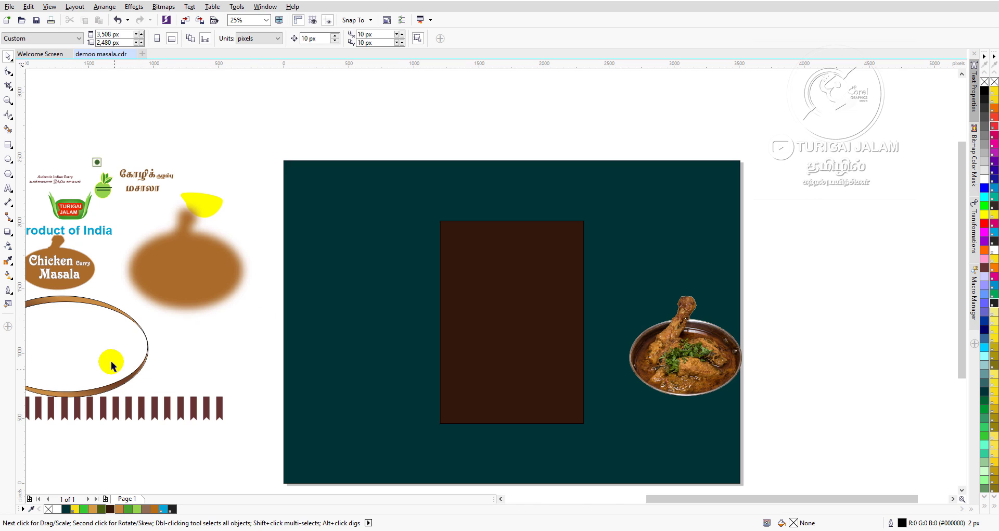
Centre the prepared outer ellipse of the bowl rim, 1,269 px by 778 px, on the page over the dark brown rectangle.
{"action": "scroll", "coordinate": [132, 345], "scroll_direction": "down", "scroll_amount": 3}
{"action": "left_click", "coordinate": [106, 346]}
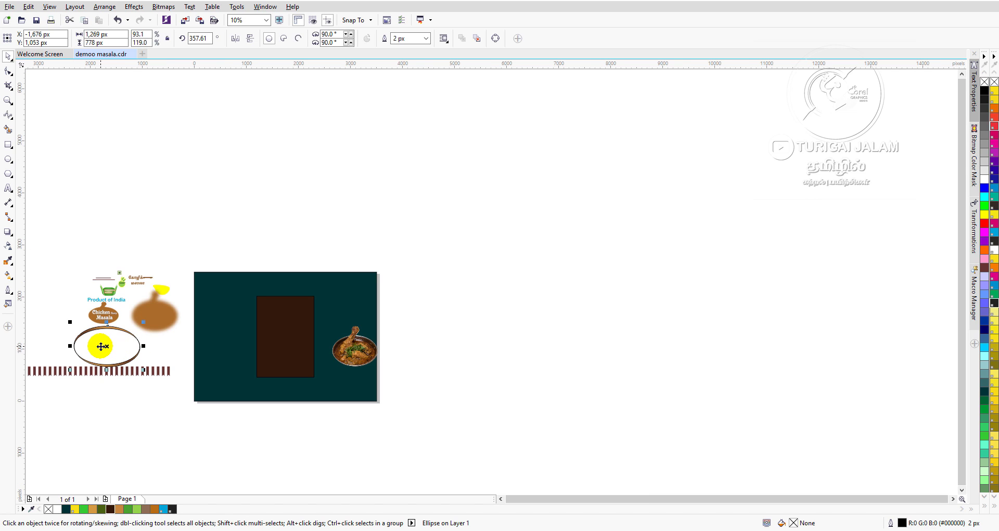
{"action": "key", "text": "p"}
{"action": "scroll", "coordinate": [255, 348], "scroll_direction": "up", "scroll_amount": 3}
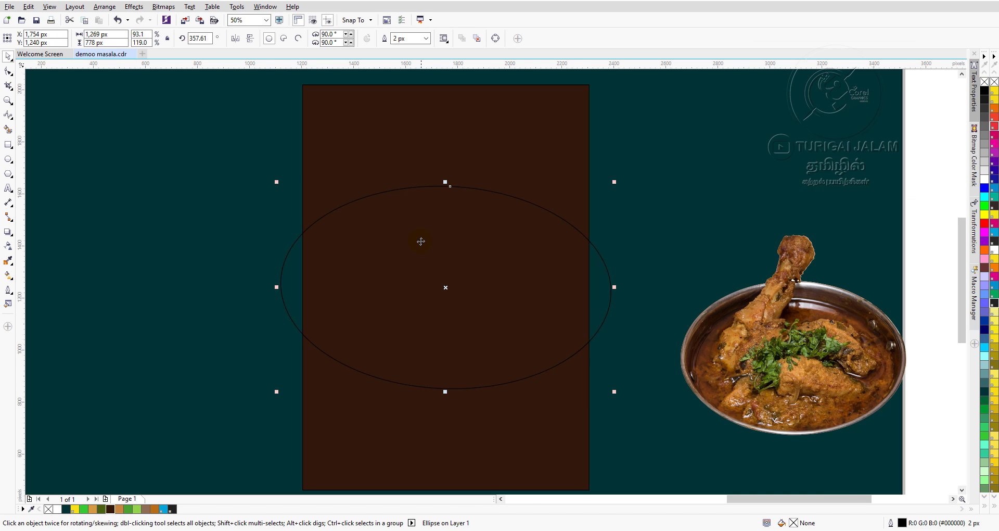
{"action": "scroll", "coordinate": [471, 274], "scroll_direction": "down", "scroll_amount": 2}
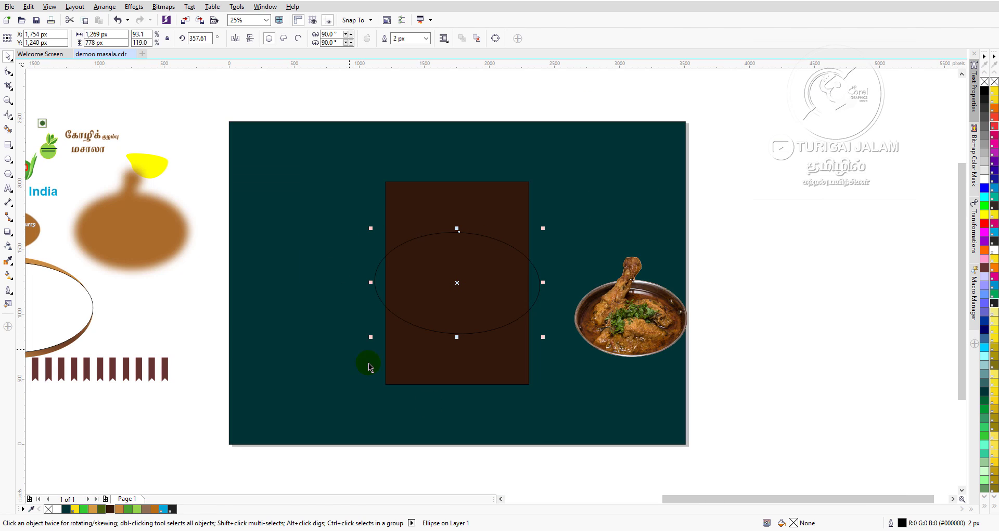
{"action": "left_click", "coordinate": [813, 216]}
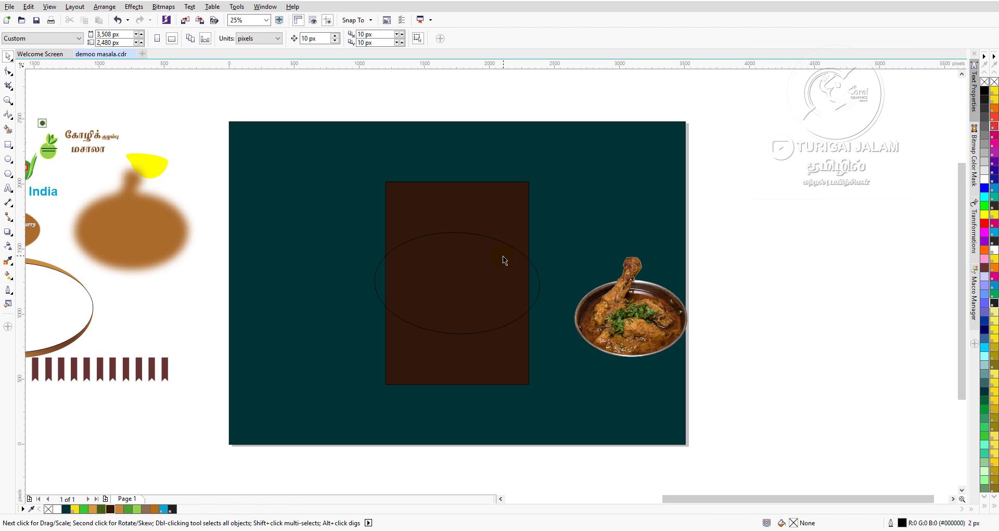
Fill the centred outer ellipse with light brown C9 M44 Y80 K16 after trying Spring Green.
{"action": "left_click", "coordinate": [500, 235]}
{"action": "left_click", "coordinate": [843, 207]}
{"action": "left_click", "coordinate": [541, 286]}
{"action": "left_click", "coordinate": [679, 254]}
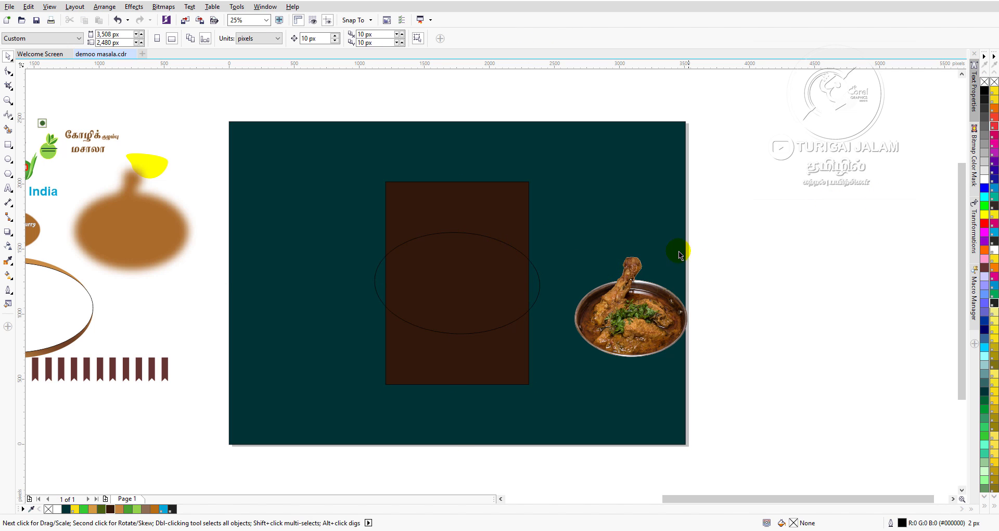
{"action": "left_click", "coordinate": [538, 288]}
{"action": "left_click", "coordinate": [35, 308]}
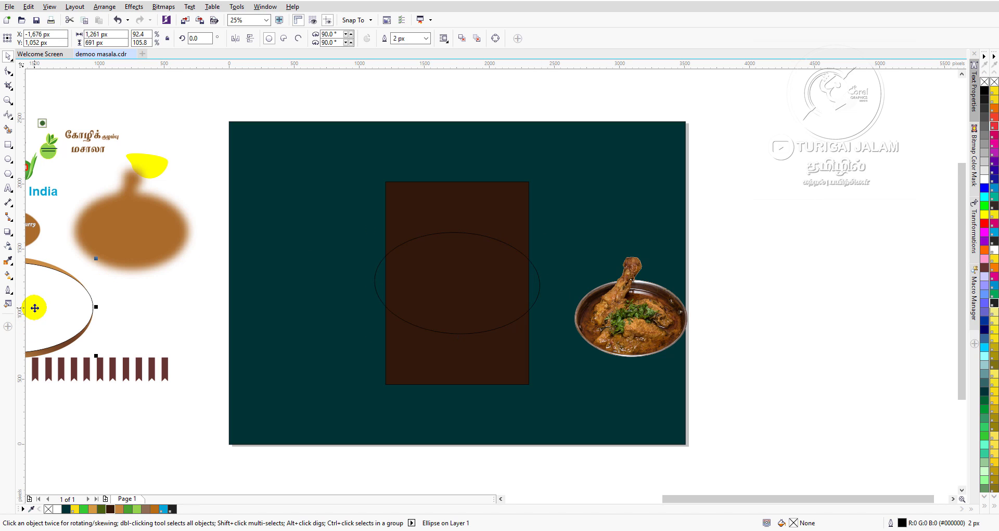
{"action": "left_click", "coordinate": [538, 300]}
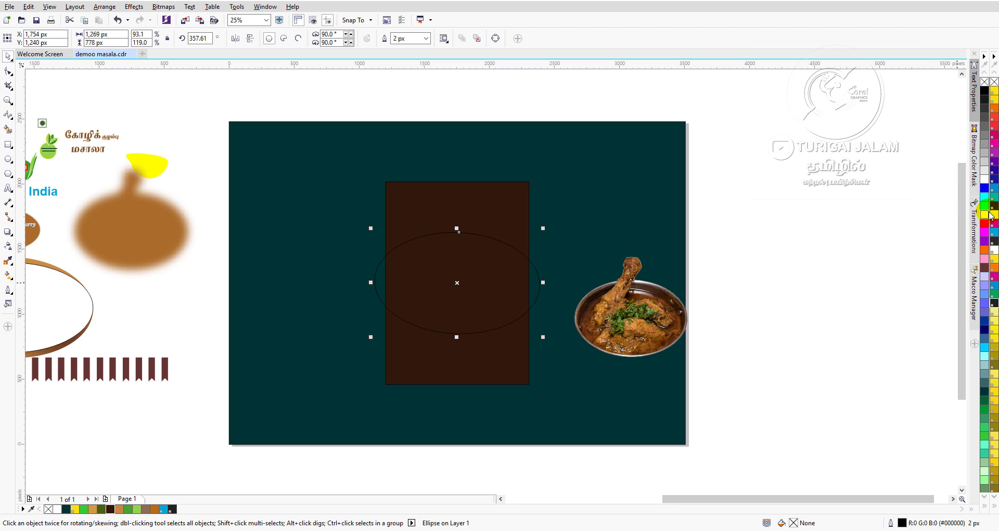
{"action": "left_click", "coordinate": [85, 509]}
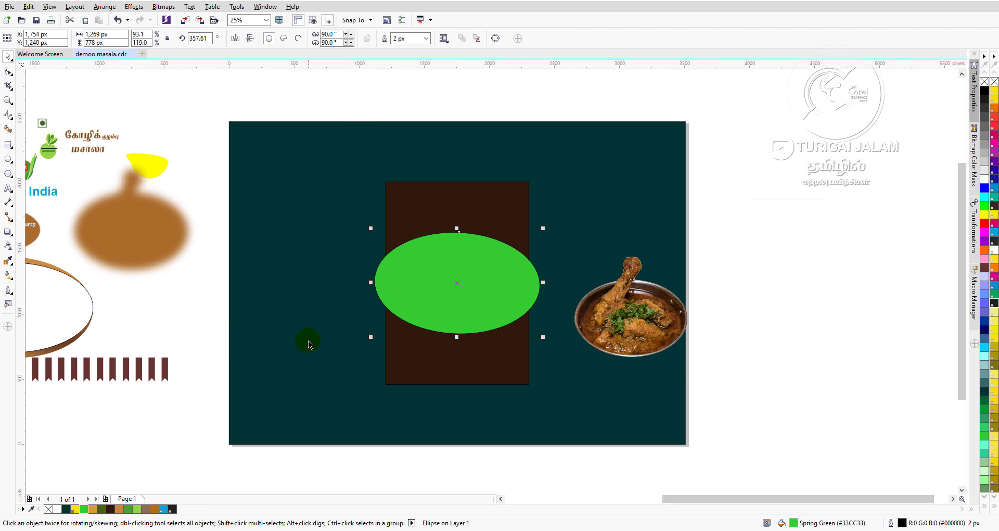
{"action": "left_click", "coordinate": [119, 509]}
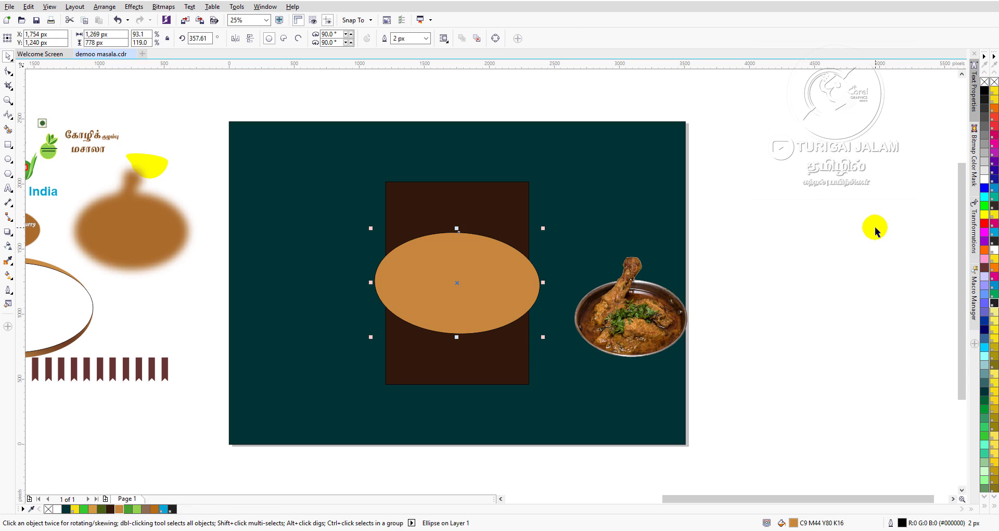
{"action": "left_click", "coordinate": [876, 230]}
Centre the prepared inner ellipse, 1,261 px by 691 px, on the page and fill it with light grey #E6E6E6.
{"action": "left_click", "coordinate": [54, 295]}
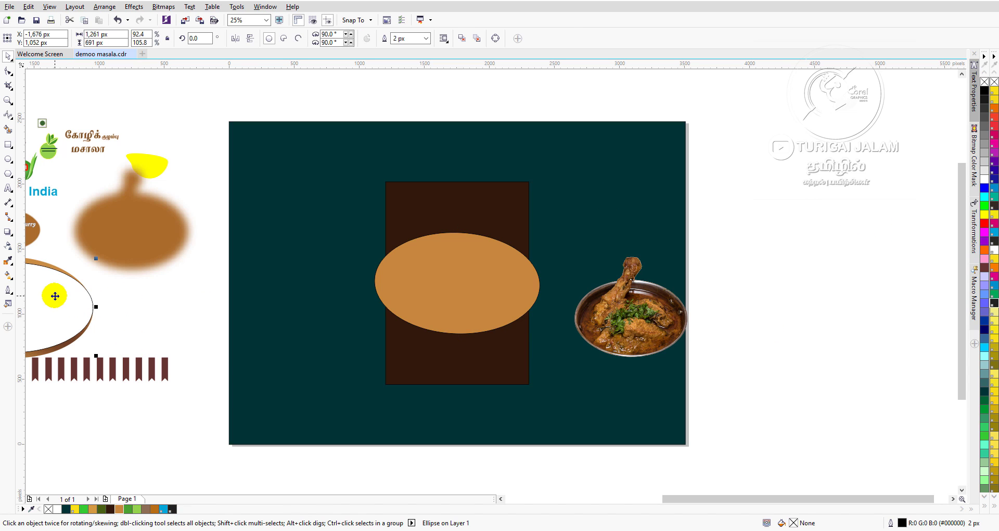
{"action": "key", "text": "p"}
{"action": "left_click", "coordinate": [825, 172]}
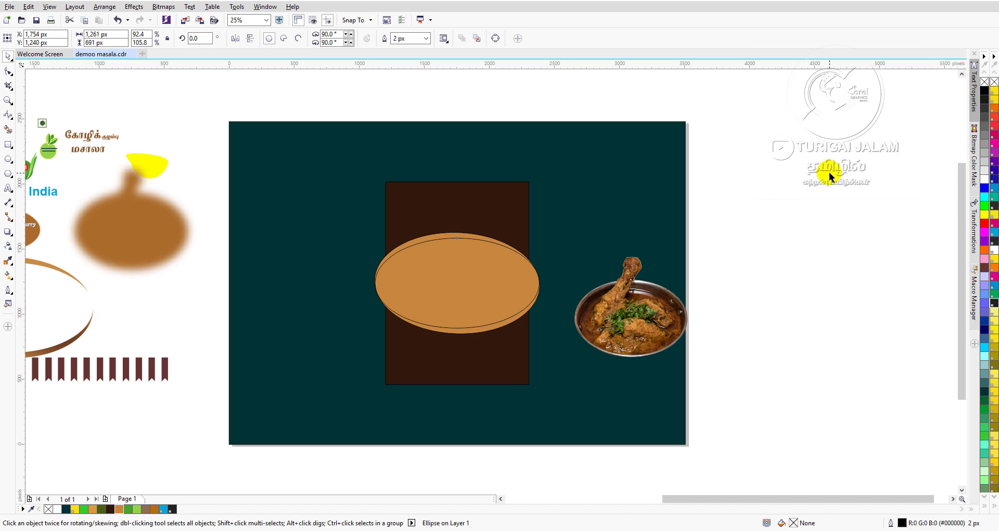
{"action": "left_click", "coordinate": [426, 310]}
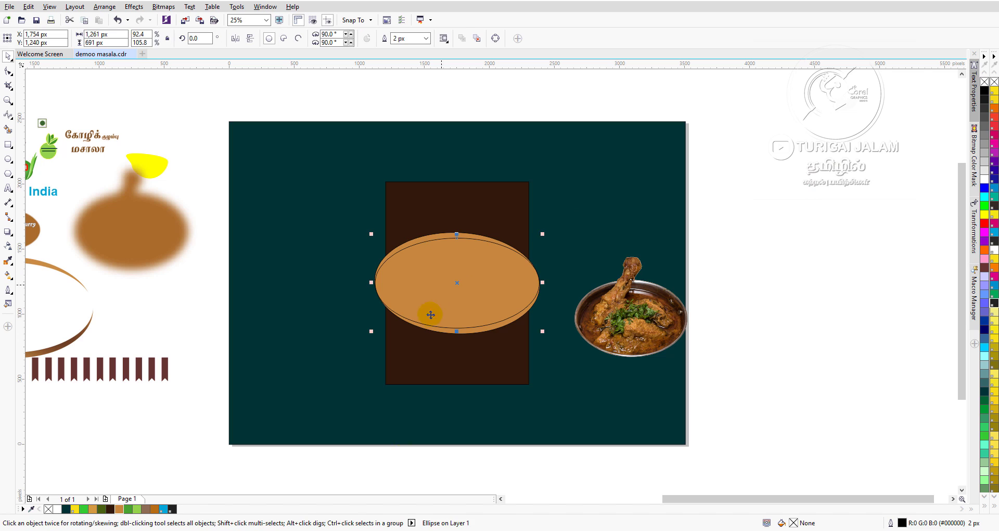
{"action": "left_click", "coordinate": [984, 171]}
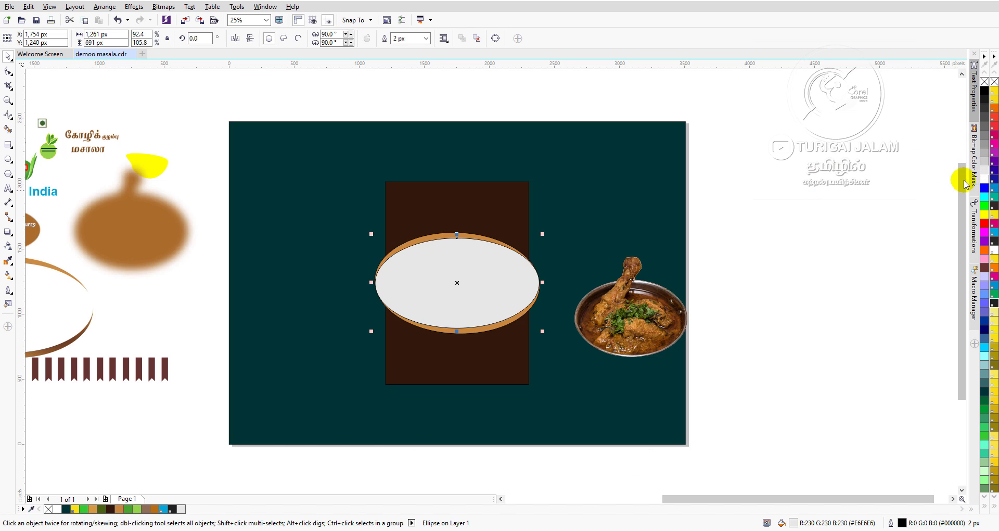
{"action": "left_click", "coordinate": [814, 175]}
Remove the outlines from the grey inner ellipse and the light brown outer ellipse.
{"action": "left_click", "coordinate": [405, 283]}
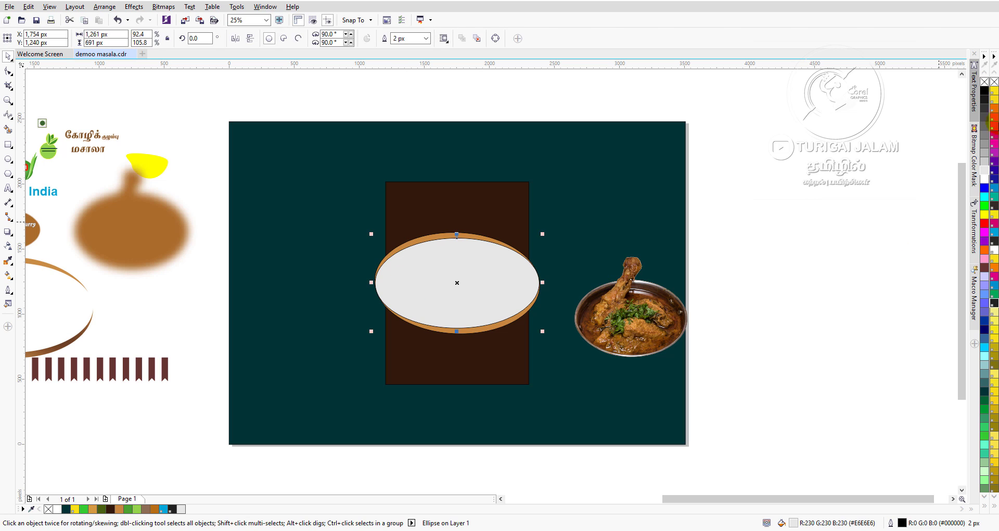
{"action": "left_click", "coordinate": [865, 171]}
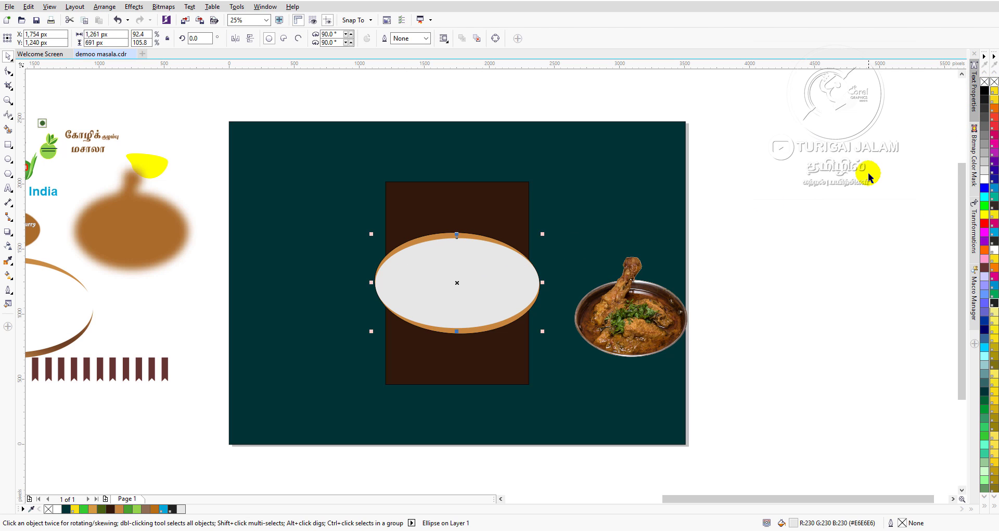
{"action": "left_click", "coordinate": [479, 237]}
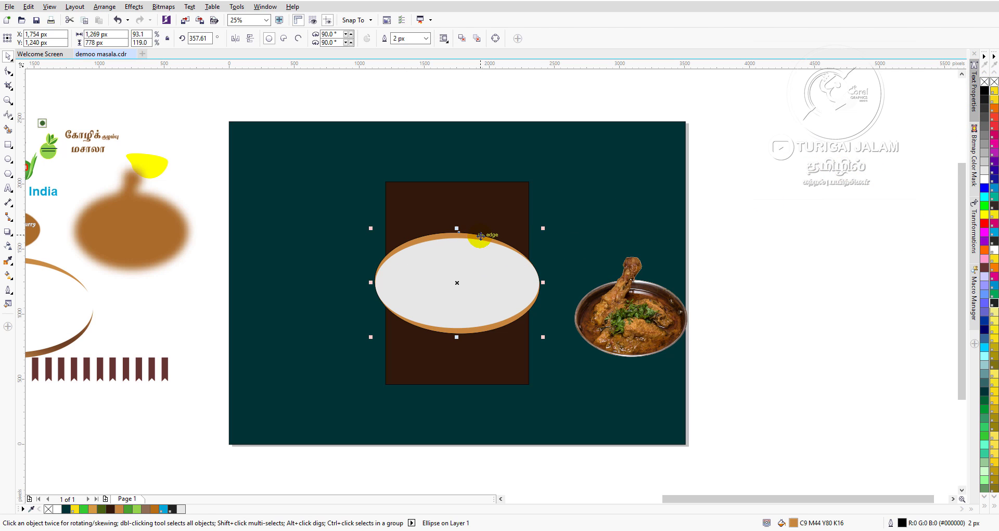
{"action": "left_click", "coordinate": [796, 156]}
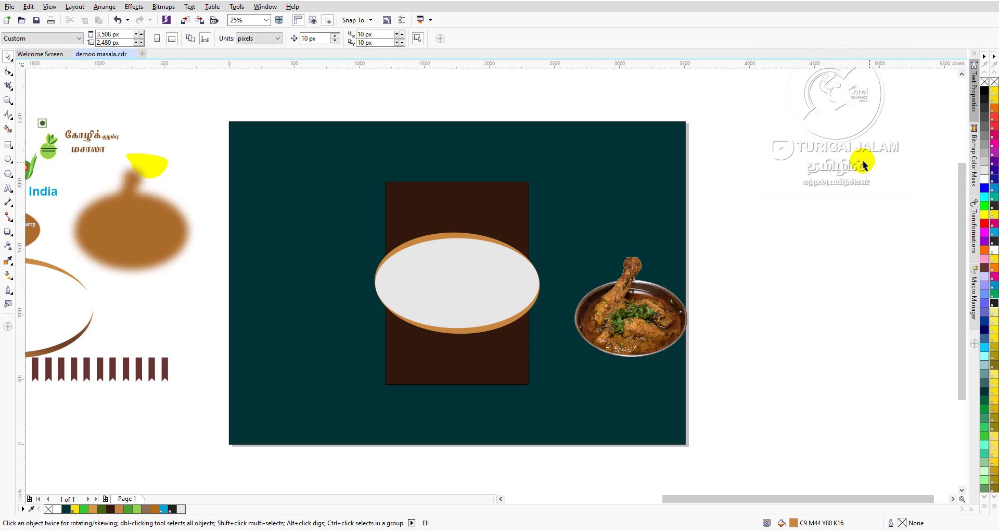
Move the grey ellipse off the light brown one to about X 2,592 px, Y 1,835 px.
{"action": "scroll", "coordinate": [442, 249], "scroll_direction": "up", "scroll_amount": 2}
{"action": "left_click", "coordinate": [473, 341]}
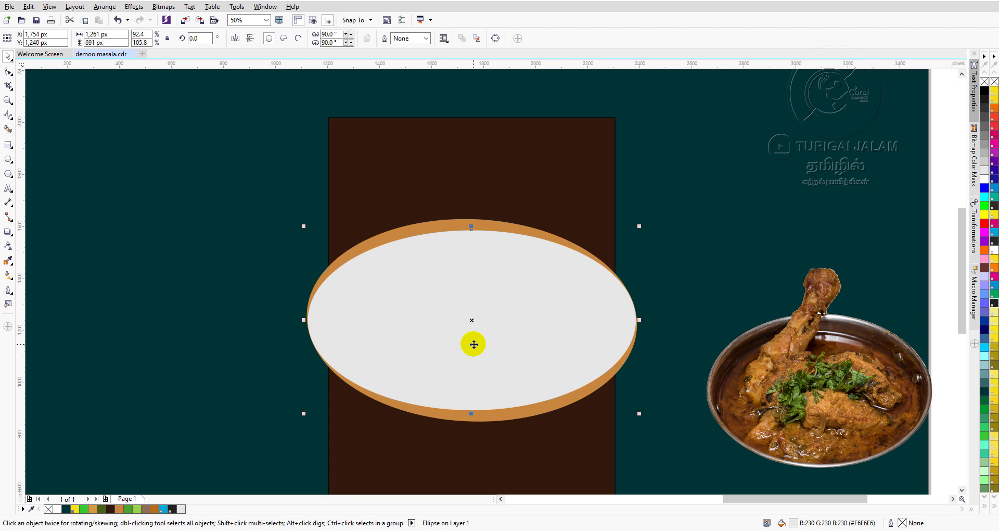
{"action": "left_click_drag", "start_coordinate": [473, 341], "coordinate": [689, 189]}
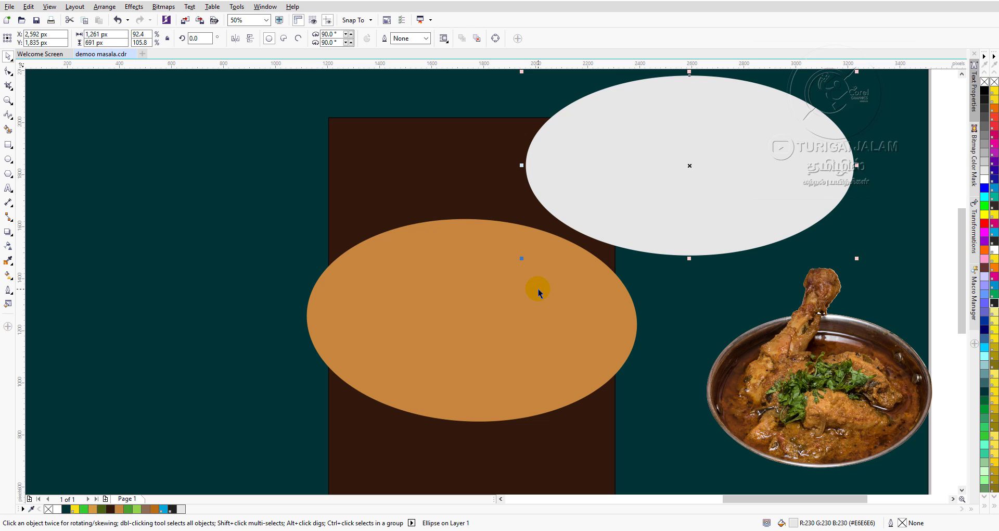
Undo the grey ellipse's last move and examine the rim where the two ellipses nearly meet on both sides.
{"action": "key", "text": "ctrl+z"}
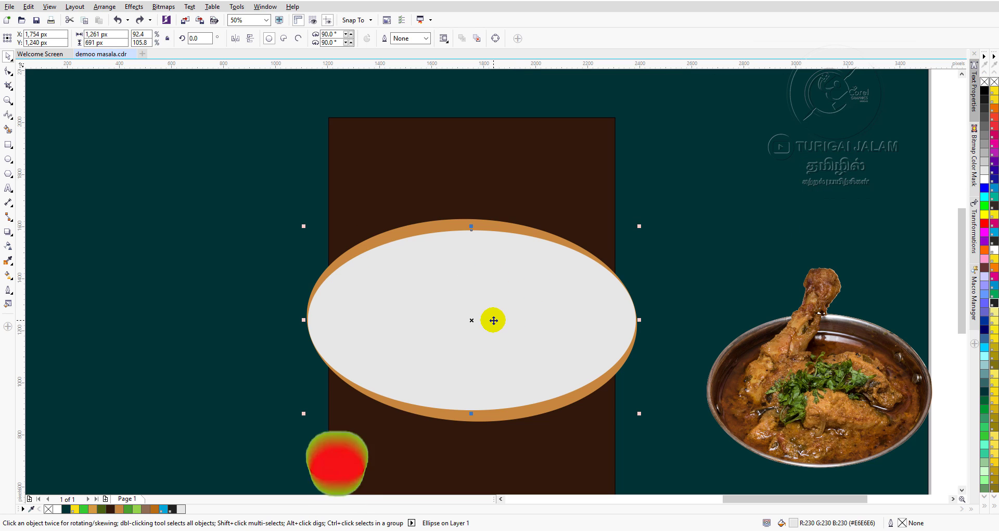
{"action": "scroll", "coordinate": [300, 316], "scroll_direction": "up", "scroll_amount": 2}
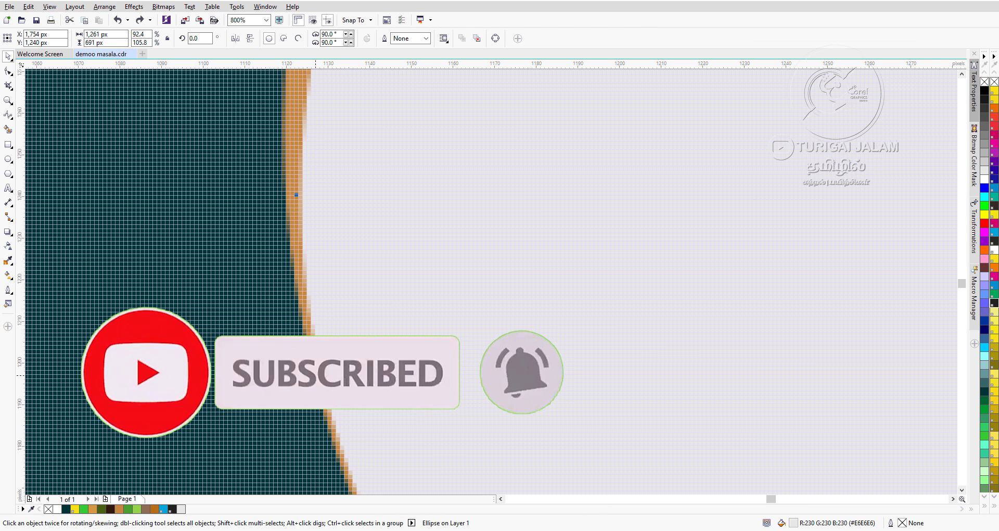
{"action": "scroll", "coordinate": [301, 373], "scroll_direction": "down", "scroll_amount": 1}
{"action": "scroll", "coordinate": [349, 349], "scroll_direction": "down", "scroll_amount": 2}
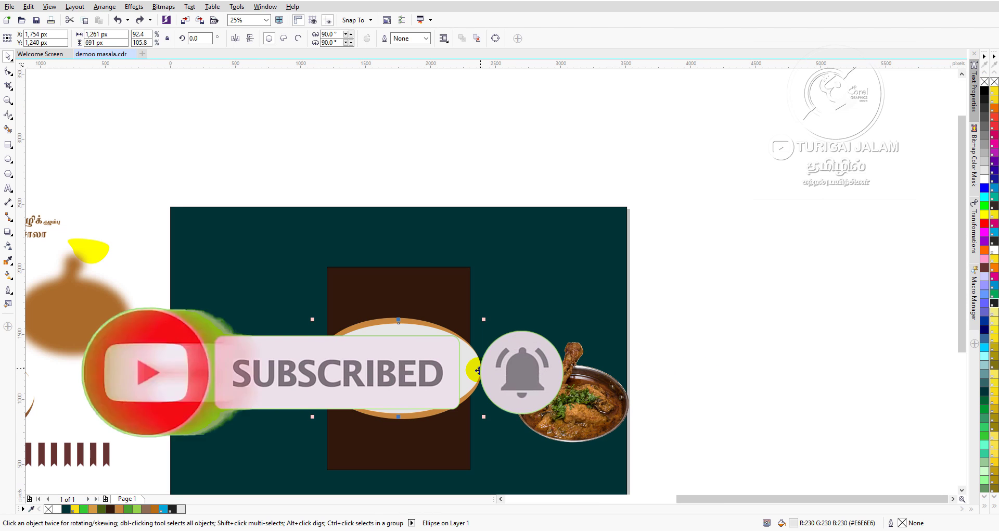
{"action": "scroll", "coordinate": [517, 344], "scroll_direction": "up", "scroll_amount": 2}
{"action": "scroll", "coordinate": [457, 323], "scroll_direction": "up", "scroll_amount": 2}
{"action": "scroll", "coordinate": [459, 322], "scroll_direction": "down", "scroll_amount": 2}
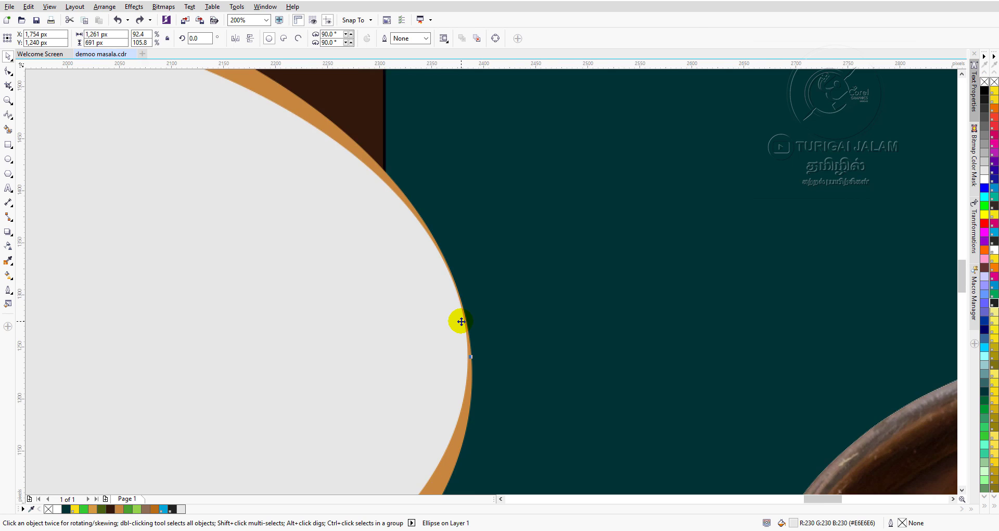
{"action": "scroll", "coordinate": [461, 321], "scroll_direction": "down", "scroll_amount": 1}
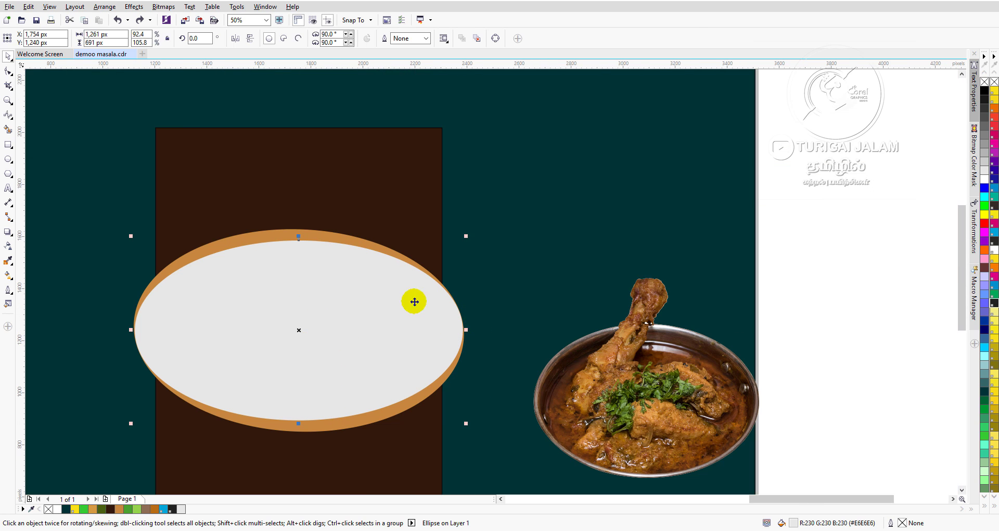
Trim the light brown outer ellipse with the grey inner ellipse to cut out a curved rim.
{"action": "left_click", "coordinate": [507, 199]}
{"action": "left_click", "coordinate": [358, 317]}
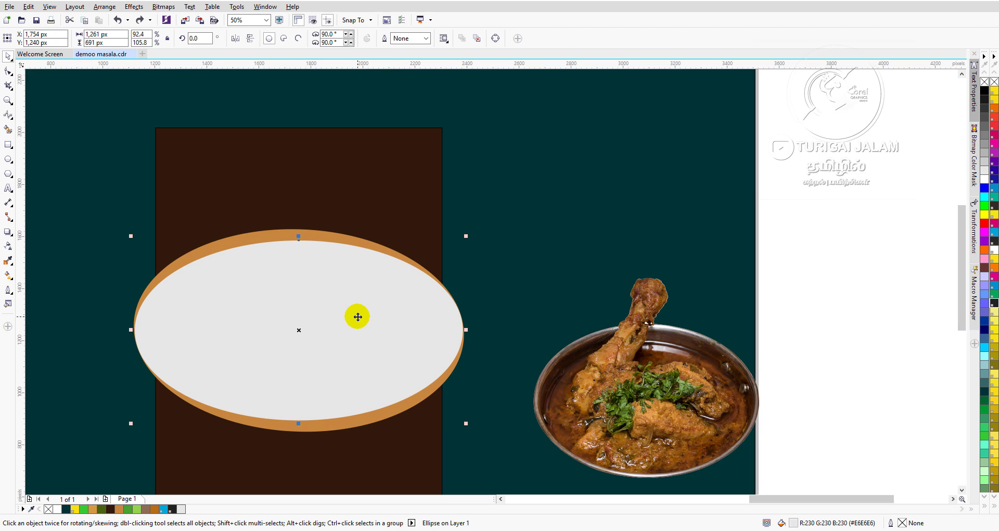
{"action": "left_click", "coordinate": [342, 238], "text": "shift"}
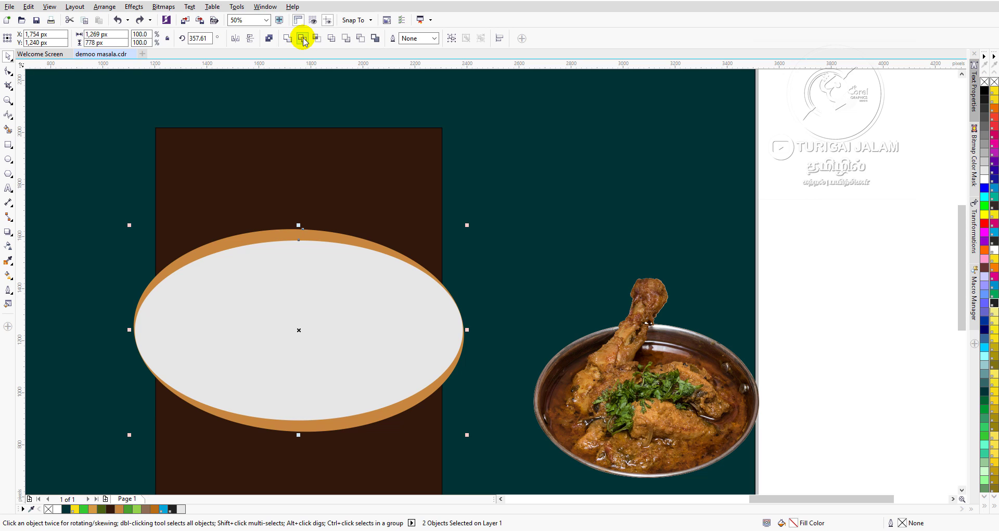
{"action": "left_click", "coordinate": [303, 39]}
{"action": "left_click", "coordinate": [534, 220]}
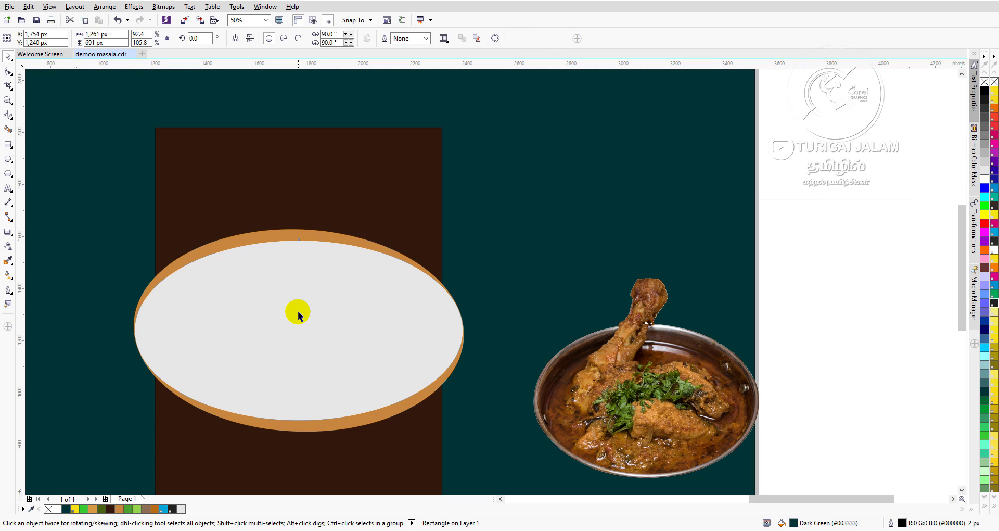
Move the grey ellipse aside to about X 2,478 px, Y 1,240 px to check the trimmed rim, and undo the move.
{"action": "left_click", "coordinate": [300, 323]}
{"action": "left_click_drag", "start_coordinate": [300, 327], "coordinate": [487, 327]}
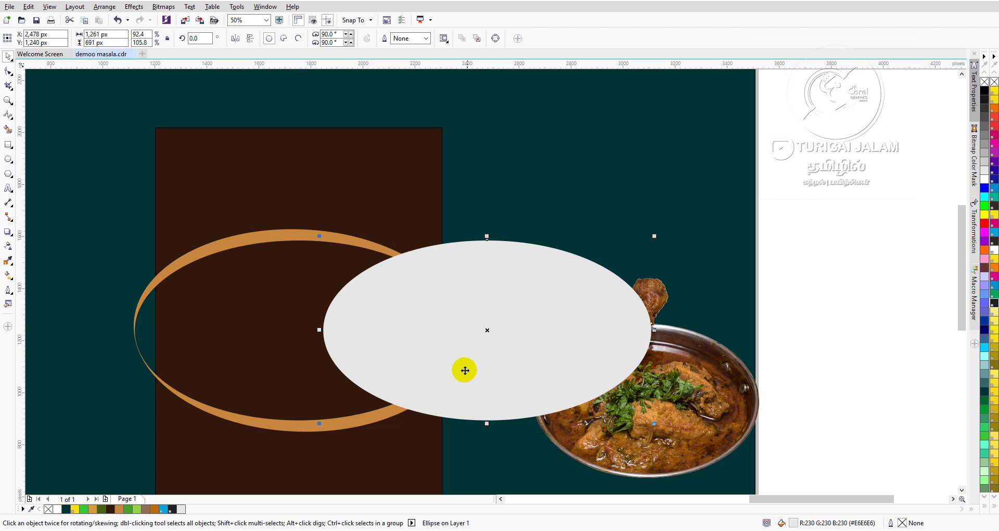
{"action": "key", "text": "ctrl+z"}
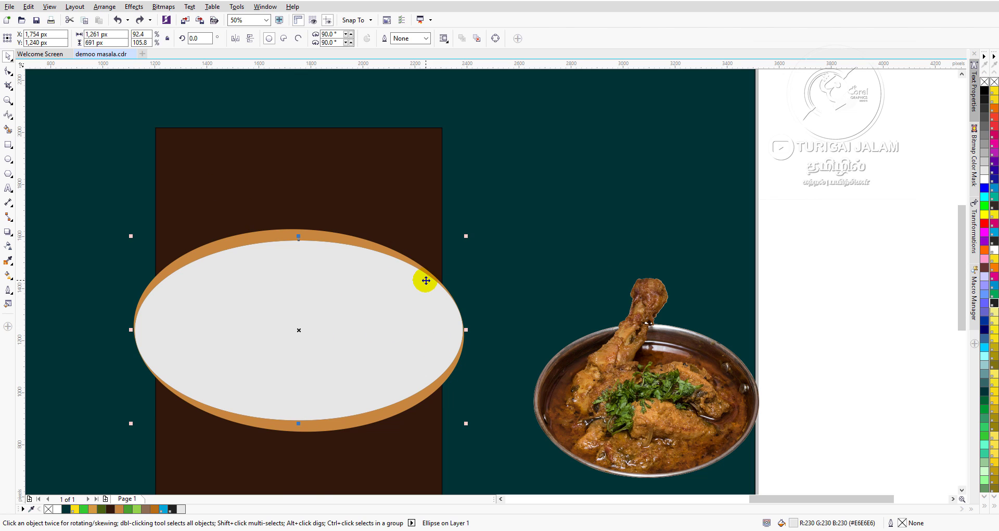
Delete the light brown trimmed rim from around the grey ellipse.
{"action": "scroll", "coordinate": [397, 296], "scroll_direction": "down", "scroll_amount": 4}
{"action": "scroll", "coordinate": [342, 303], "scroll_direction": "up", "scroll_amount": 2}
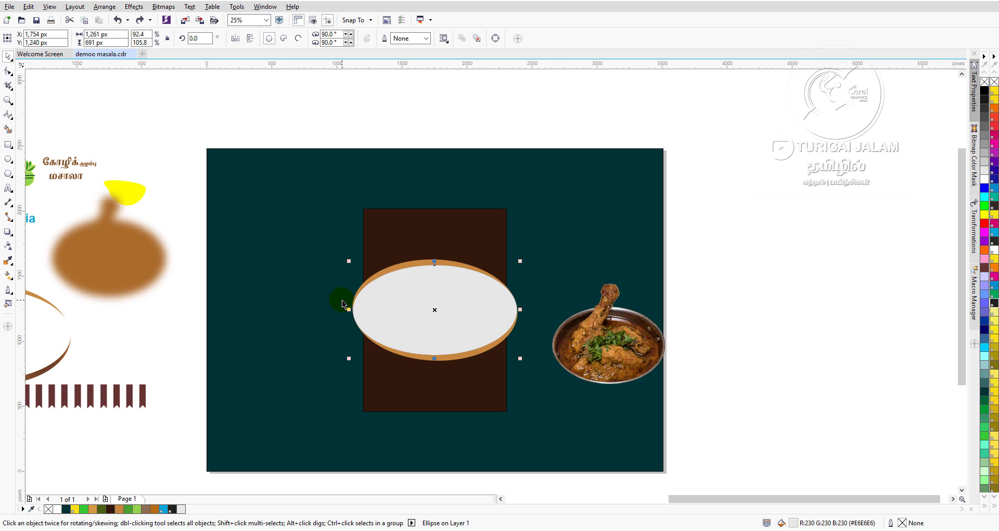
{"action": "left_click", "coordinate": [803, 170]}
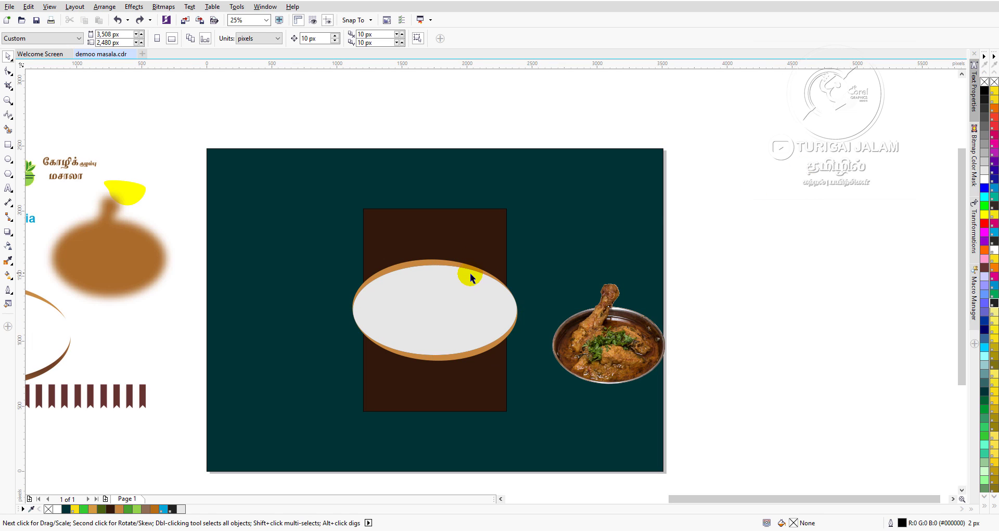
{"action": "left_click", "coordinate": [463, 265]}
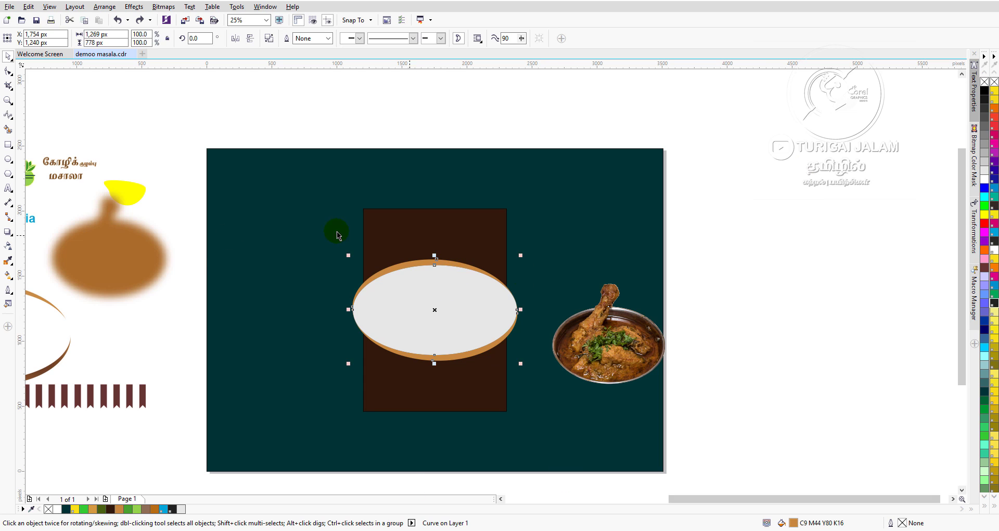
{"action": "key", "text": "Delete"}
Centre the prepared brown gradient rim, 1,259 px by 777 px, on the page around the grey ellipse.
{"action": "left_click", "coordinate": [43, 299]}
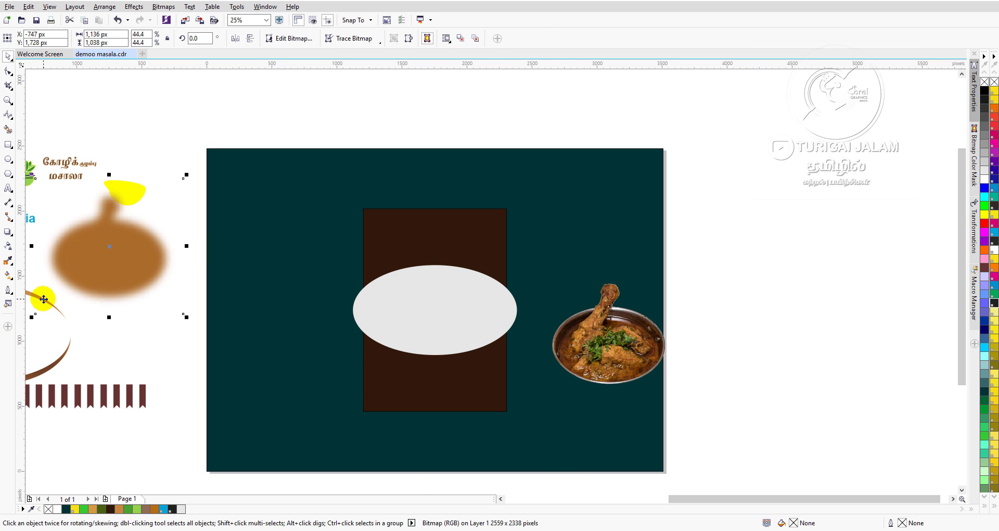
{"action": "left_click", "coordinate": [46, 379]}
{"action": "left_click", "coordinate": [44, 370]}
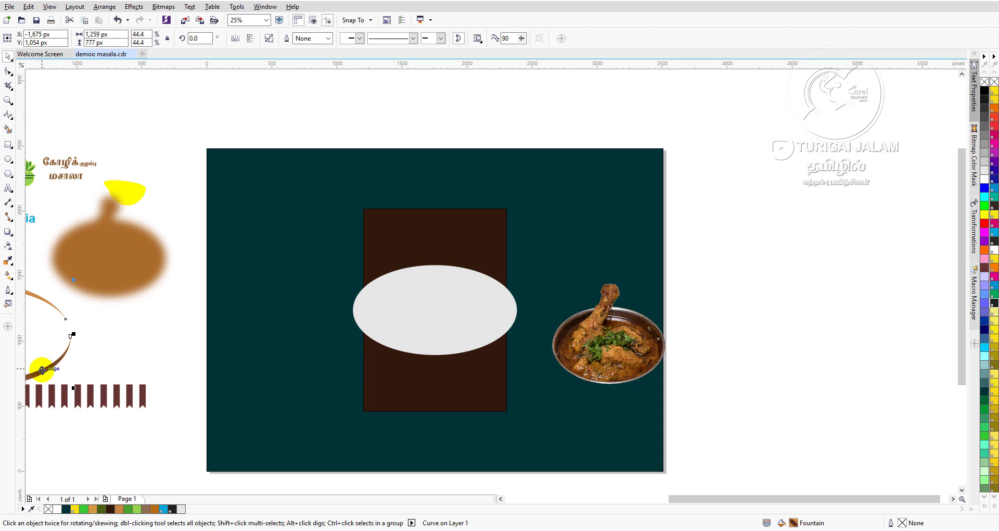
{"action": "key", "text": "p"}
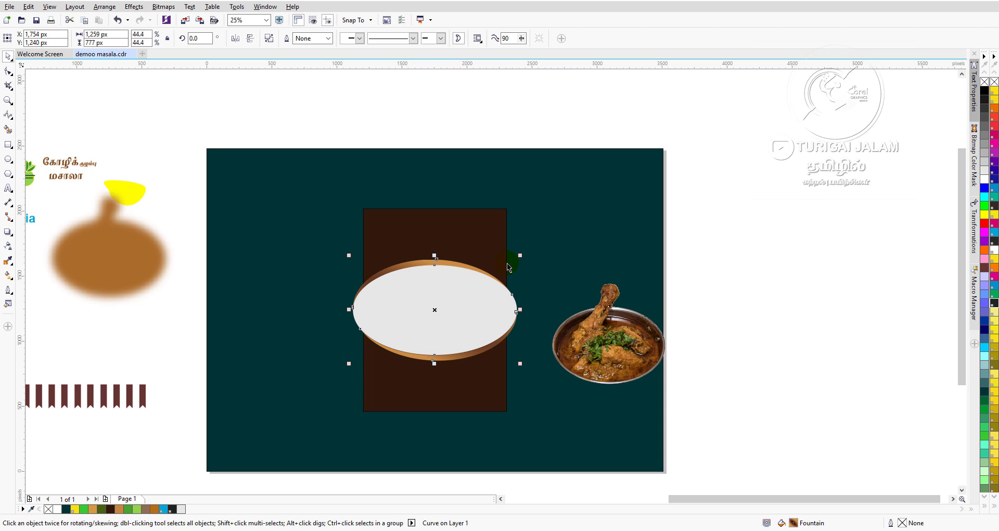
{"action": "scroll", "coordinate": [429, 273], "scroll_direction": "up", "scroll_amount": 3}
{"action": "scroll", "coordinate": [428, 238], "scroll_direction": "down", "scroll_amount": 3}
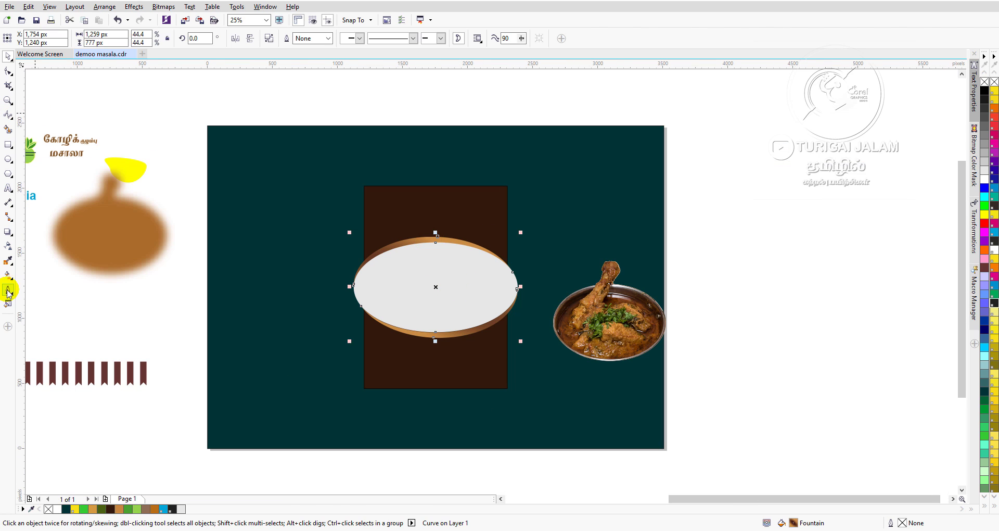
{"action": "left_click", "coordinate": [478, 270]}
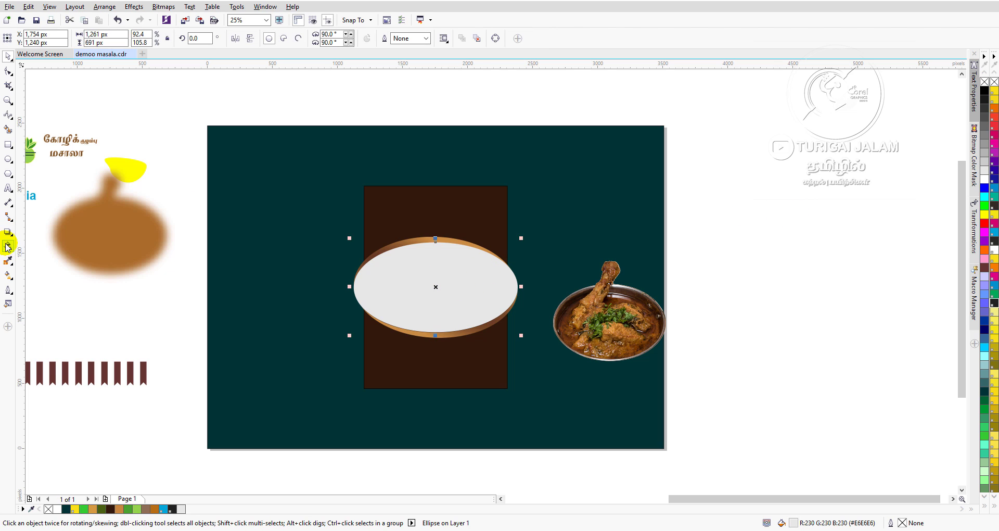
{"action": "left_click", "coordinate": [8, 260]}
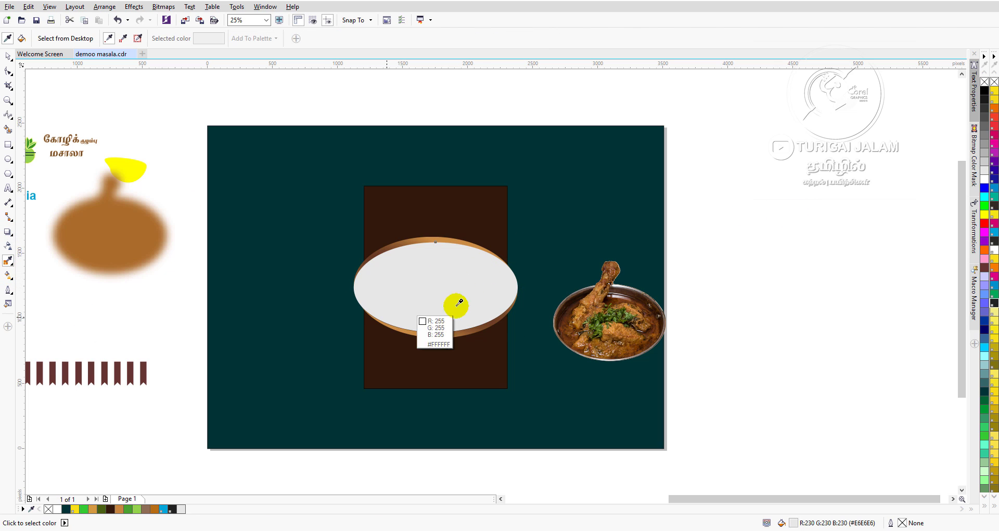
{"action": "left_click", "coordinate": [8, 275]}
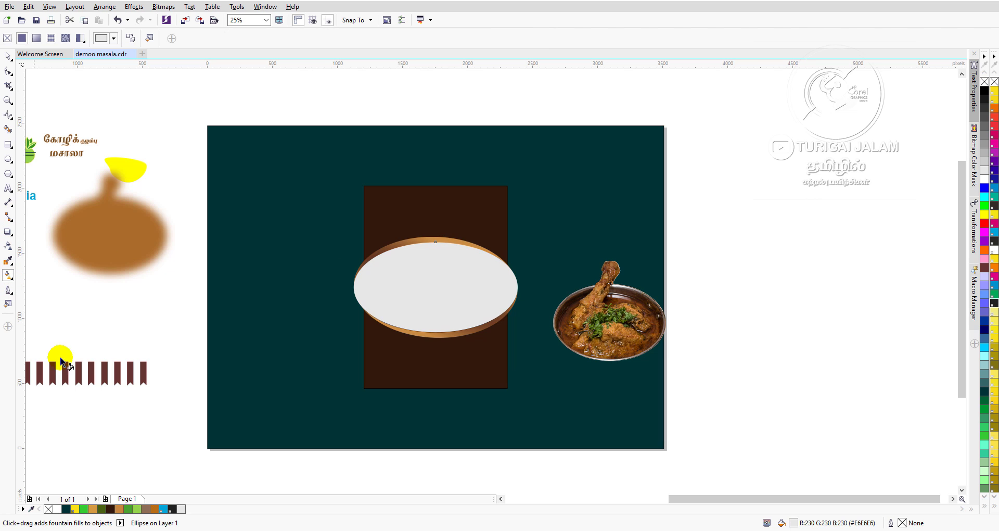
{"action": "left_click", "coordinate": [8, 159]}
{"action": "left_click_drag", "start_coordinate": [719, 191], "coordinate": [932, 284]}
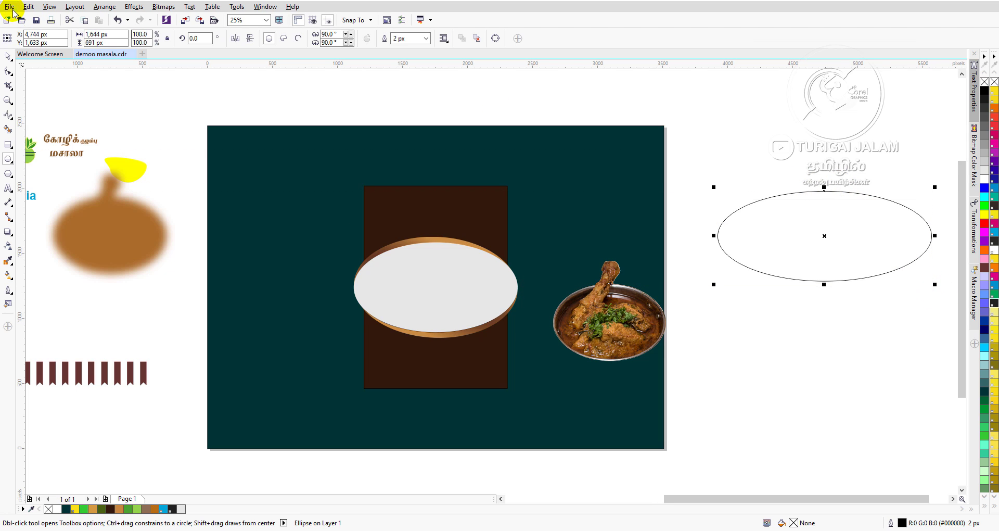
{"action": "left_click", "coordinate": [10, 57]}
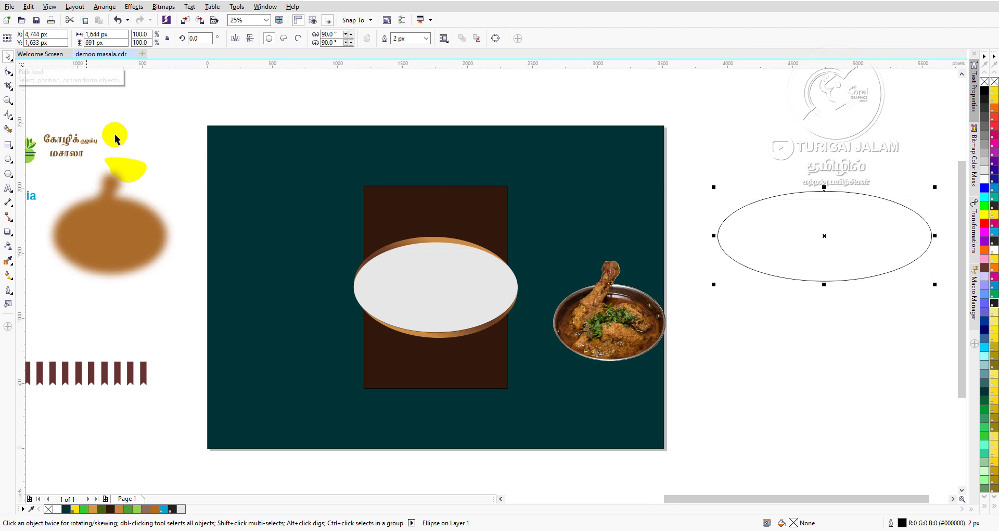
{"action": "key", "text": "Delete"}
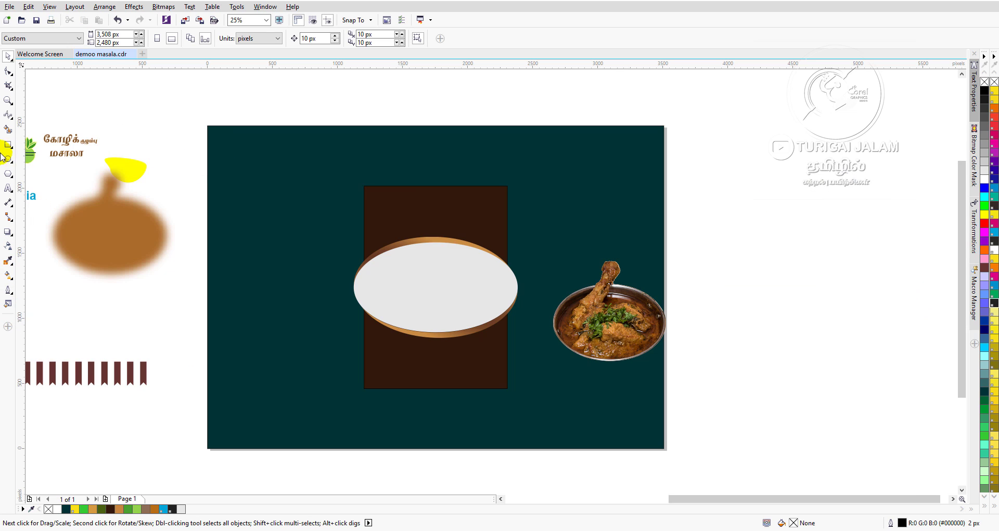
Try reshaping the gradient rim's elliptical fountain fill by stretching and rotating its long axis.
{"action": "left_click", "coordinate": [431, 242]}
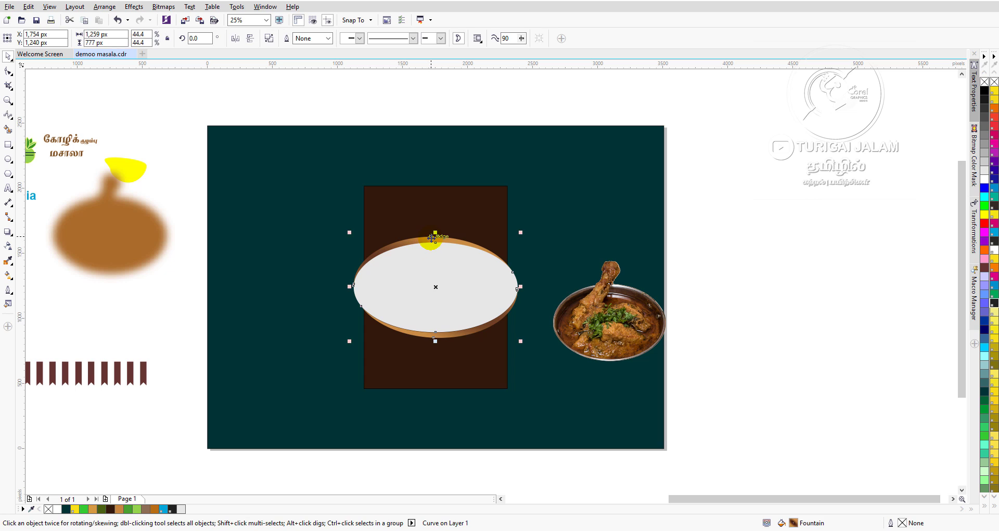
{"action": "left_click", "coordinate": [8, 274]}
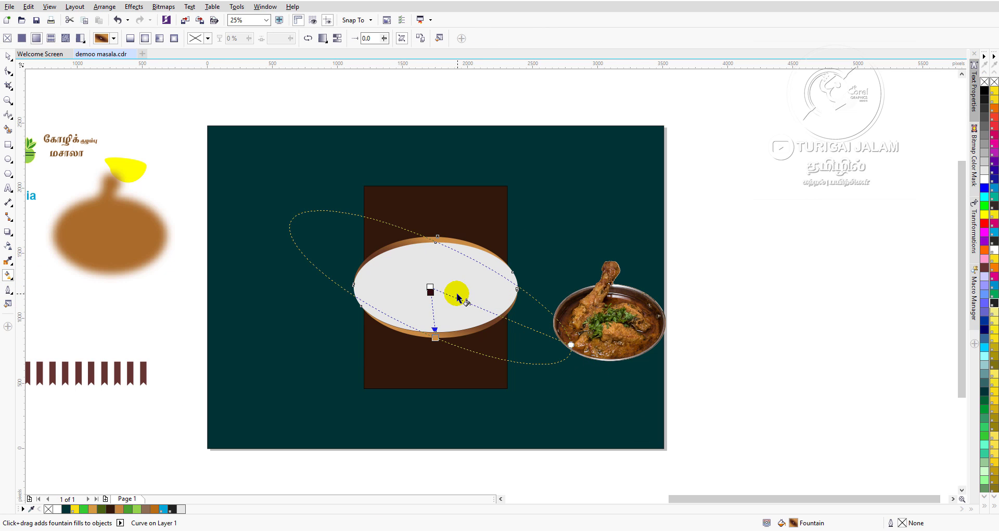
{"action": "scroll", "coordinate": [457, 297], "scroll_direction": "up", "scroll_amount": 2}
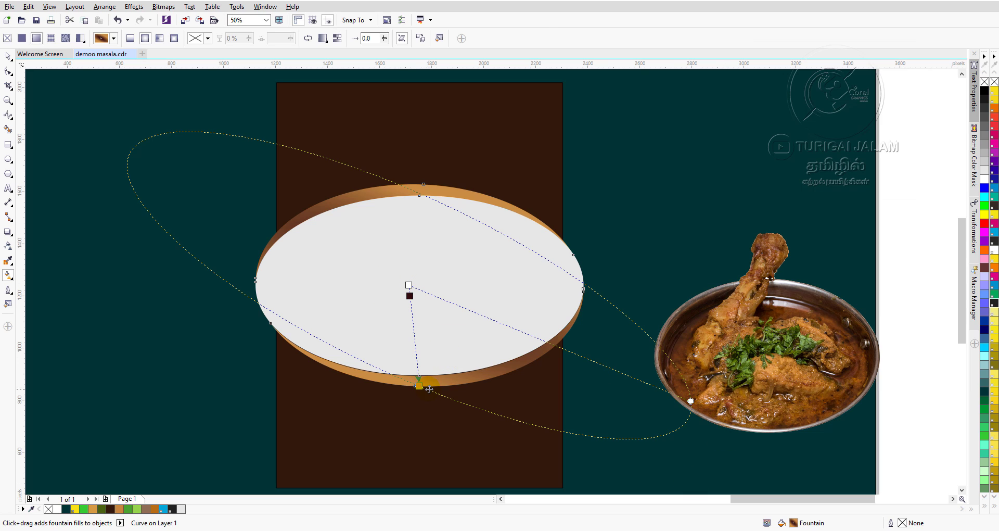
{"action": "left_click", "coordinate": [410, 296]}
{"action": "left_click", "coordinate": [411, 295]}
{"action": "mouse_move", "coordinate": [690, 400]}
{"action": "left_mouse_down"}
{"action": "mouse_move", "coordinate": [633, 156]}
{"action": "mouse_move", "coordinate": [692, 279]}
{"action": "mouse_move", "coordinate": [78, 84]}
{"action": "mouse_move", "coordinate": [692, 489]}
{"action": "left_mouse_up"}
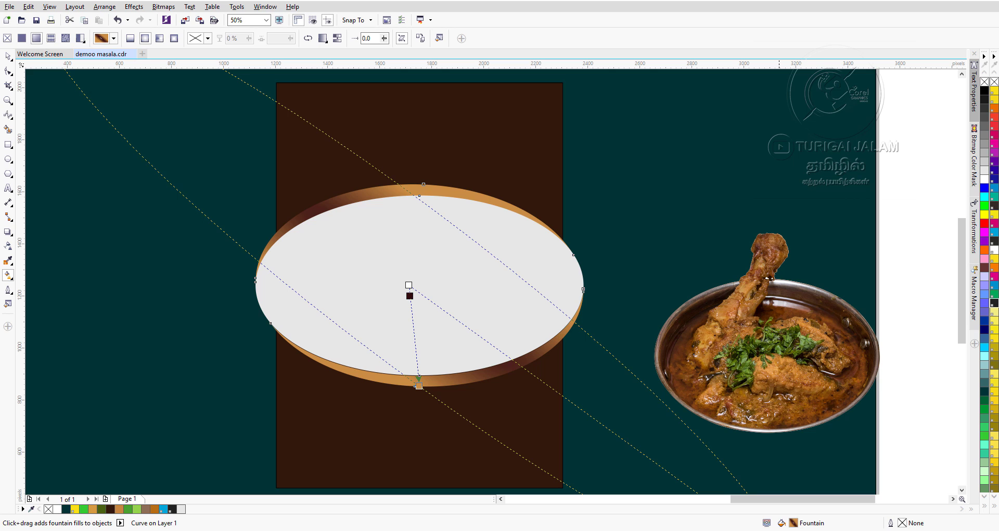
{"action": "scroll", "coordinate": [703, 427], "scroll_direction": "down", "scroll_amount": 5}
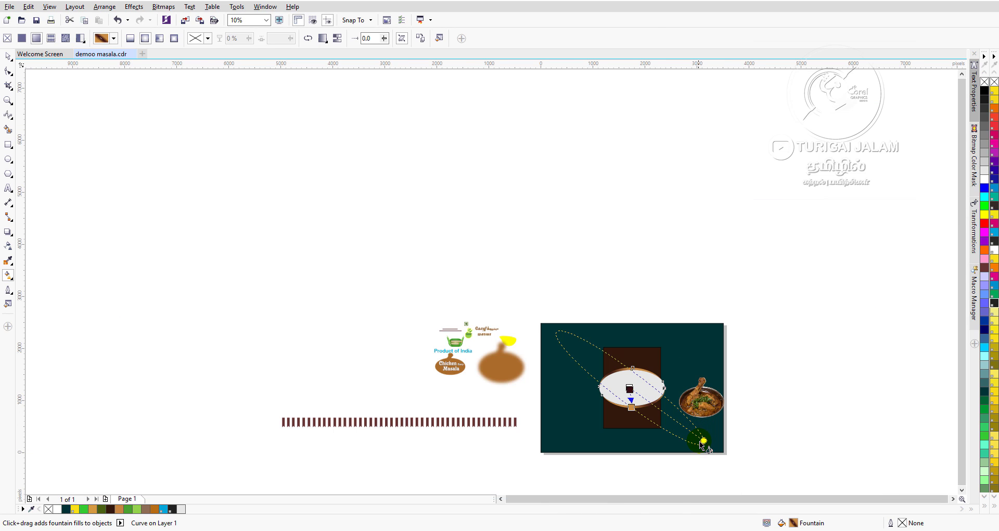
{"action": "left_click_drag", "start_coordinate": [703, 440], "coordinate": [705, 415]}
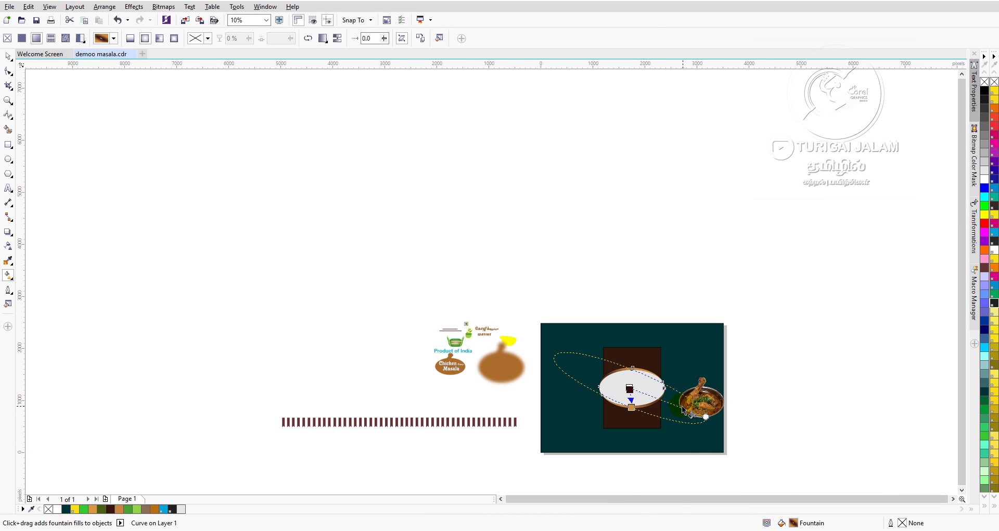
{"action": "scroll", "coordinate": [683, 409], "scroll_direction": "up", "scroll_amount": 5}
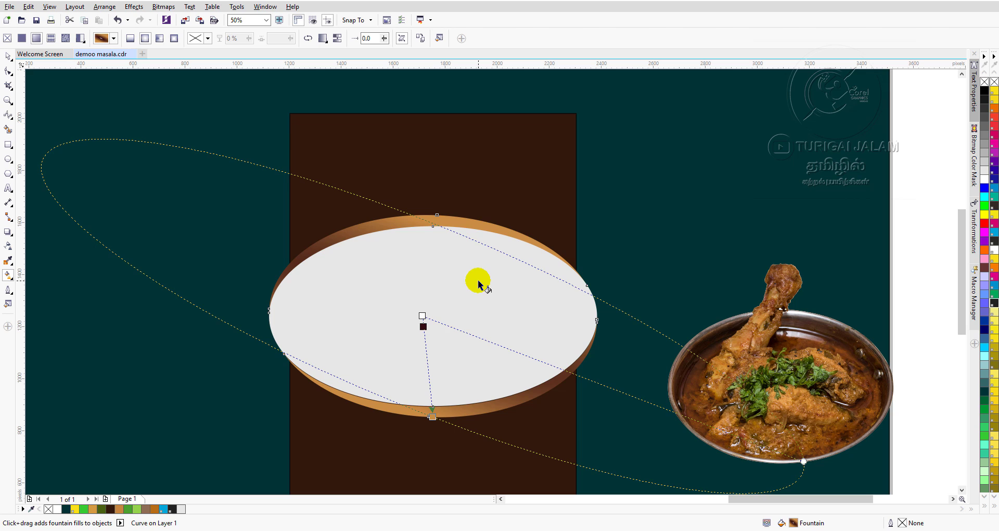
Undo the fountain fill adjustments on the gradient rim and leave fill editing.
{"action": "key", "text": "ctrl+z"}
{"action": "key", "text": "ctrl+z"}
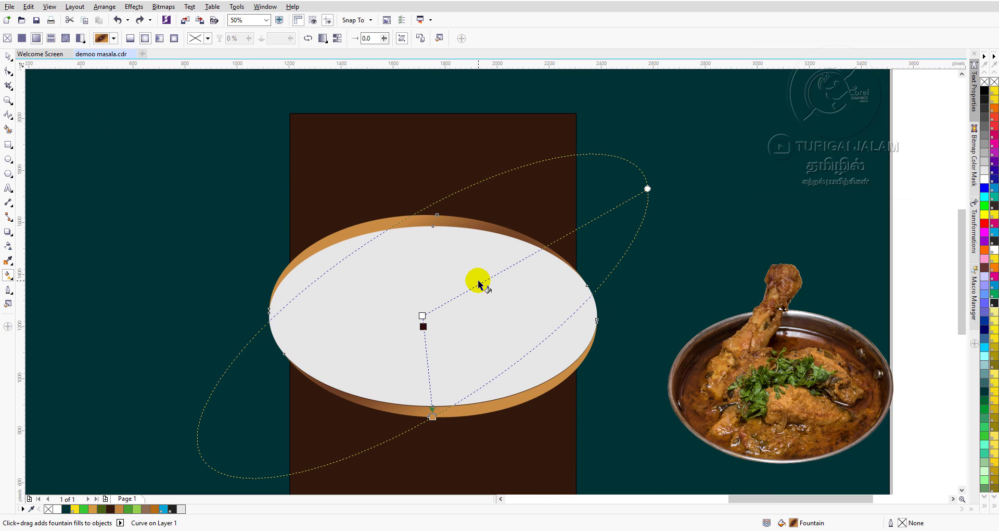
{"action": "key", "text": "ctrl+z"}
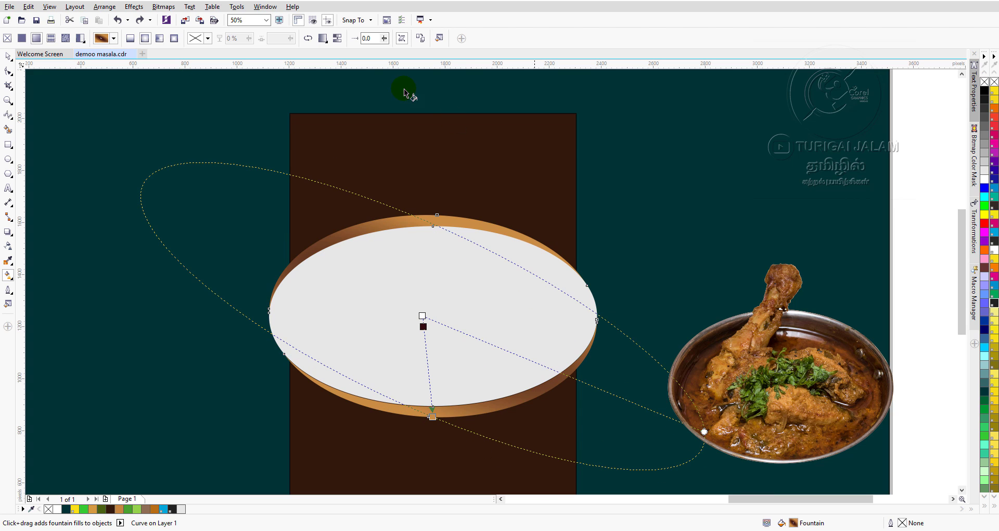
{"action": "left_click", "coordinate": [8, 56]}
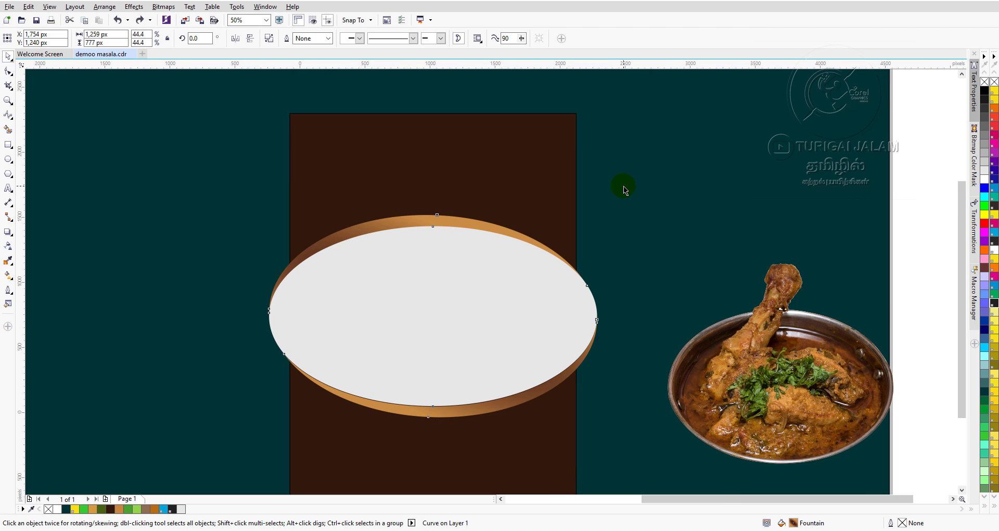
Move the chicken curry bowl horizontally onto the dark brown panel, to X 1,810 px, and bring it in front of the grey ellipse.
{"action": "scroll", "coordinate": [624, 186], "scroll_direction": "down", "scroll_amount": 1}
{"action": "left_click", "coordinate": [624, 316]}
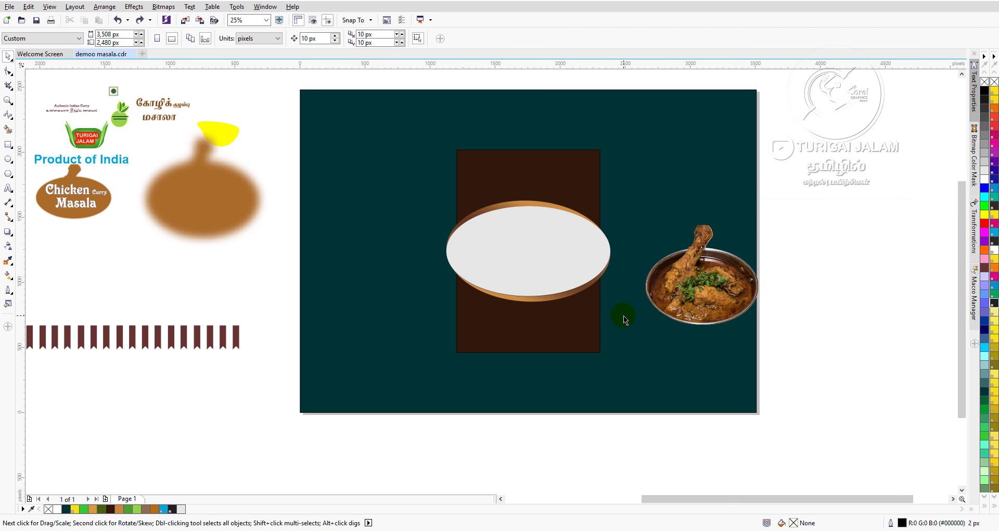
{"action": "left_click", "coordinate": [691, 292]}
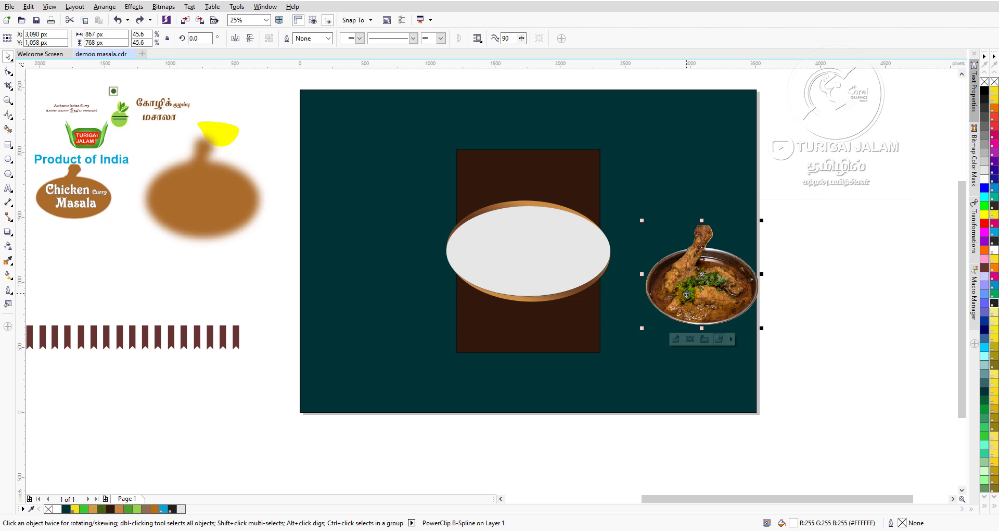
{"action": "key", "text": "Left"}
{"action": "key", "text": "Left"}
{"action": "key", "text": "Left"}
{"action": "key", "text": "Left"}
{"action": "key", "text": "Left"}
{"action": "key", "text": "Left"}
{"action": "key", "text": "Left"}
{"action": "key", "text": "Left"}
{"action": "key", "text": "Left"}
{"action": "key", "text": "Left"}
{"action": "key", "text": "Left"}
{"action": "key", "text": "Left"}
{"action": "key", "text": "Left"}
{"action": "key", "text": "Left"}
{"action": "key", "text": "Left"}
{"action": "key", "text": "Left"}
{"action": "key", "text": "Left"}
{"action": "key", "text": "Left"}
{"action": "key", "text": "Left"}
{"action": "key", "text": "Left"}
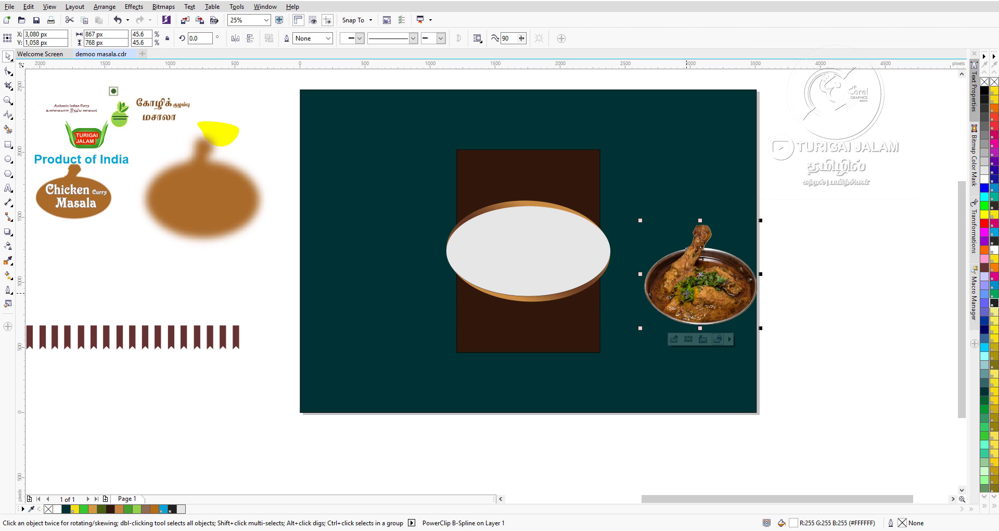
{"action": "key", "text": "Left"}
{"action": "key", "text": "Left"}
{"action": "key", "text": "Left"}
{"action": "key", "text": "Left"}
{"action": "key", "text": "Left"}
{"action": "key", "text": "Left"}
{"action": "key", "text": "Left"}
{"action": "key", "text": "Left"}
{"action": "key", "text": "Left"}
{"action": "key", "text": "Left"}
{"action": "key", "text": "Left"}
{"action": "key", "text": "Left"}
{"action": "key", "text": "Left"}
{"action": "key", "text": "Left"}
{"action": "key", "text": "Left"}
{"action": "key", "text": "Left"}
{"action": "key", "text": "Left"}
{"action": "key", "text": "Left"}
{"action": "key", "text": "Left"}
{"action": "key", "text": "Left"}
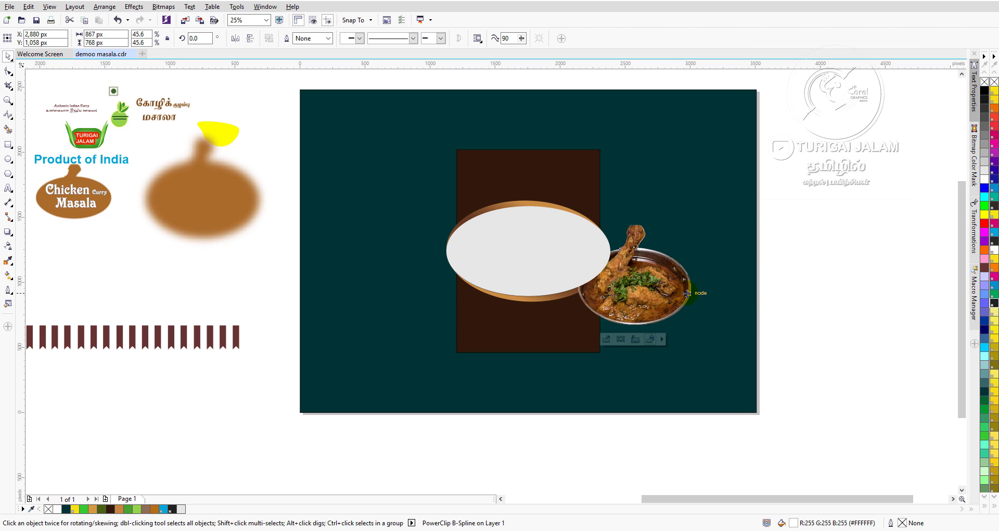
{"action": "key", "text": "Left"}
{"action": "key", "text": "Left"}
{"action": "key", "text": "Left"}
{"action": "key", "text": "Left"}
{"action": "key", "text": "Left"}
{"action": "key", "text": "Left"}
{"action": "key", "text": "Left"}
{"action": "key", "text": "Left"}
{"action": "key", "text": "Left"}
{"action": "key", "text": "Left"}
{"action": "key", "text": "Left"}
{"action": "key", "text": "Left"}
{"action": "key", "text": "Left"}
{"action": "key", "text": "Left"}
{"action": "key", "text": "Left"}
{"action": "key", "text": "Left"}
{"action": "key", "text": "Left"}
{"action": "key", "text": "Left"}
{"action": "key", "text": "Left"}
{"action": "key", "text": "Left"}
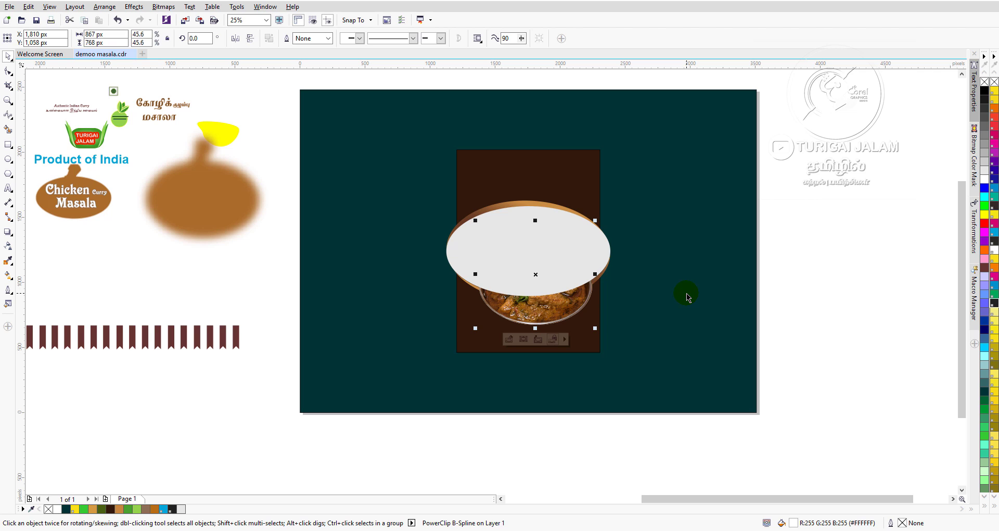
{"action": "key", "text": "shift+Page_Up"}
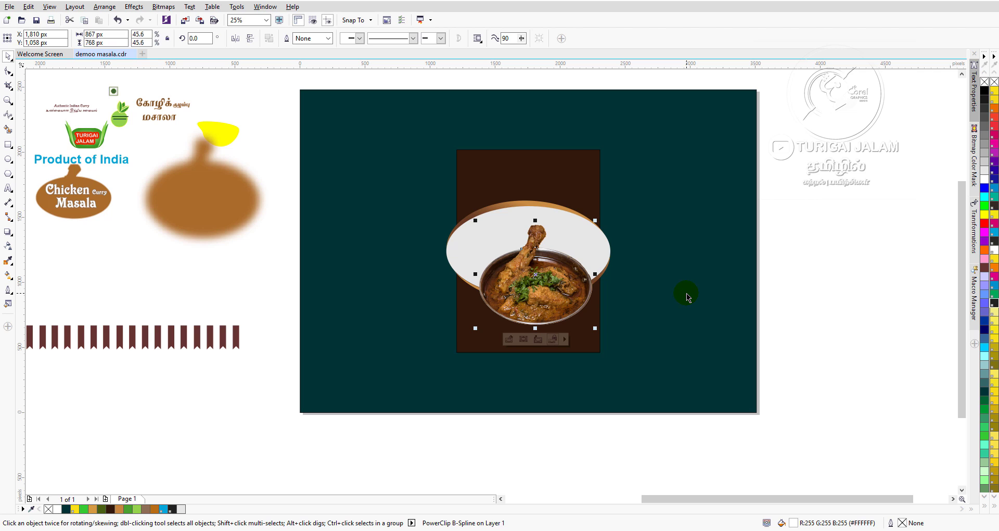
Nudge the curry bowl sideways over the brown panel to X 1,740 px.
{"action": "key", "text": "Left"}
{"action": "key", "text": "Left"}
{"action": "key", "text": "Left"}
{"action": "key", "text": "Left"}
{"action": "key", "text": "Left"}
{"action": "key", "text": "Left"}
{"action": "key", "text": "Left"}
{"action": "key", "text": "Left"}
{"action": "key", "text": "Left"}
{"action": "key", "text": "Left"}
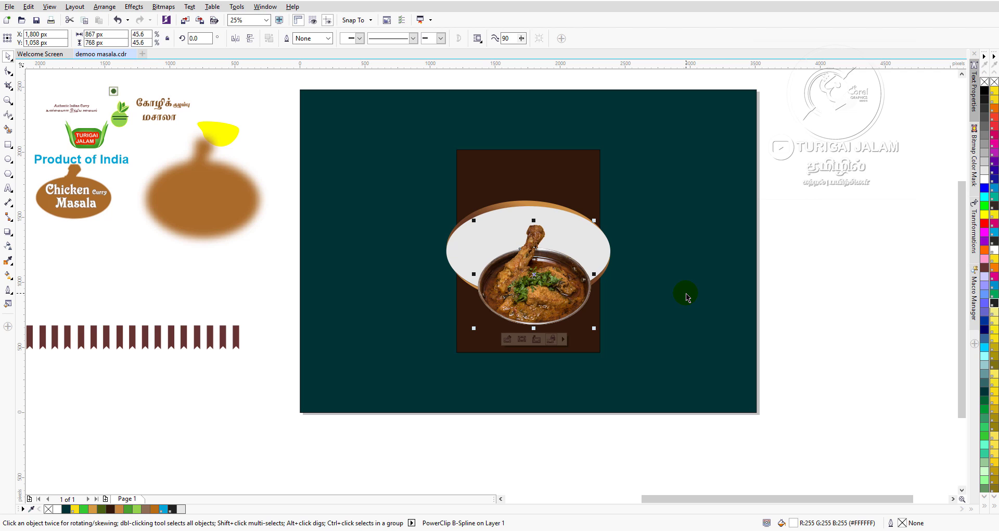
{"action": "key", "text": "Right"}
{"action": "key", "text": "Right"}
{"action": "key", "text": "Right"}
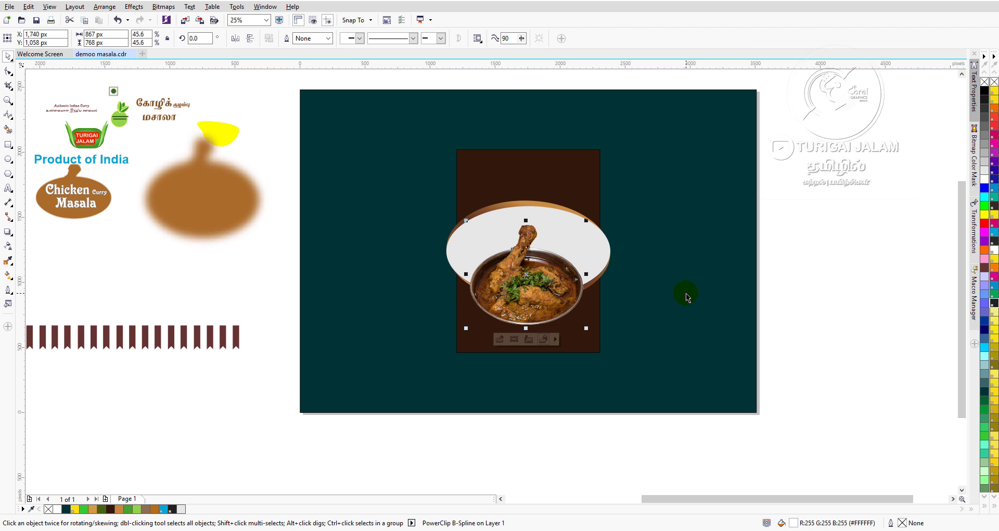
Try centring the dark brown panel horizontally on the curry bowl and undo the alignment.
{"action": "left_click", "coordinate": [569, 178]}
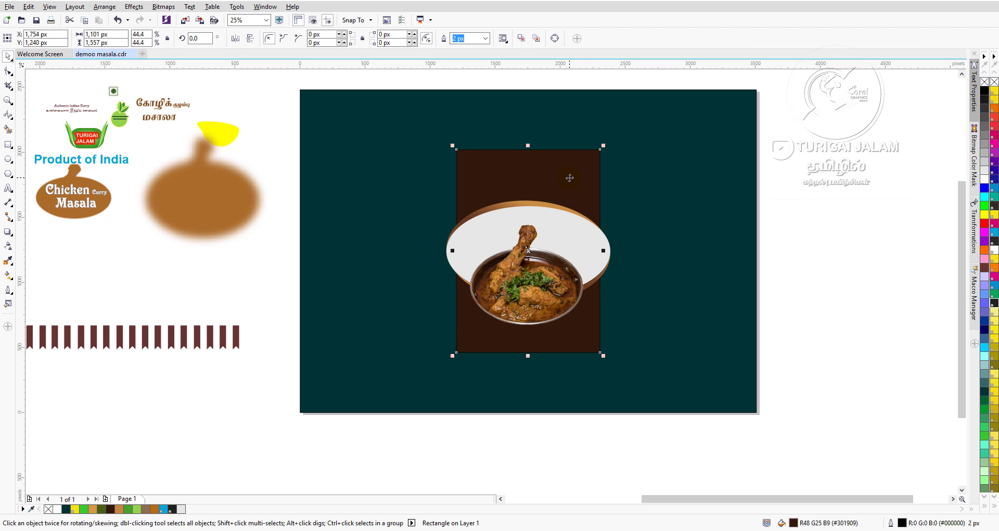
{"action": "left_click", "coordinate": [541, 281], "text": "shift"}
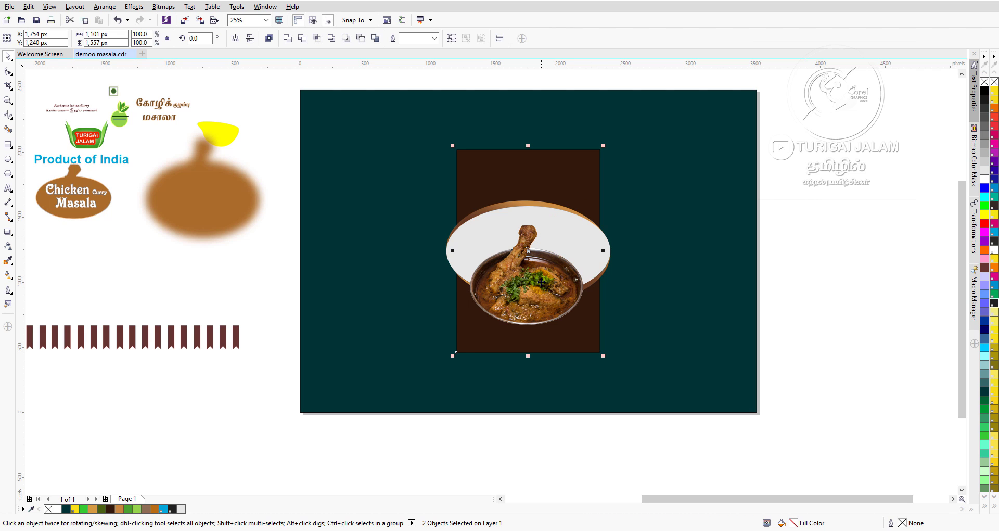
{"action": "key", "text": "c"}
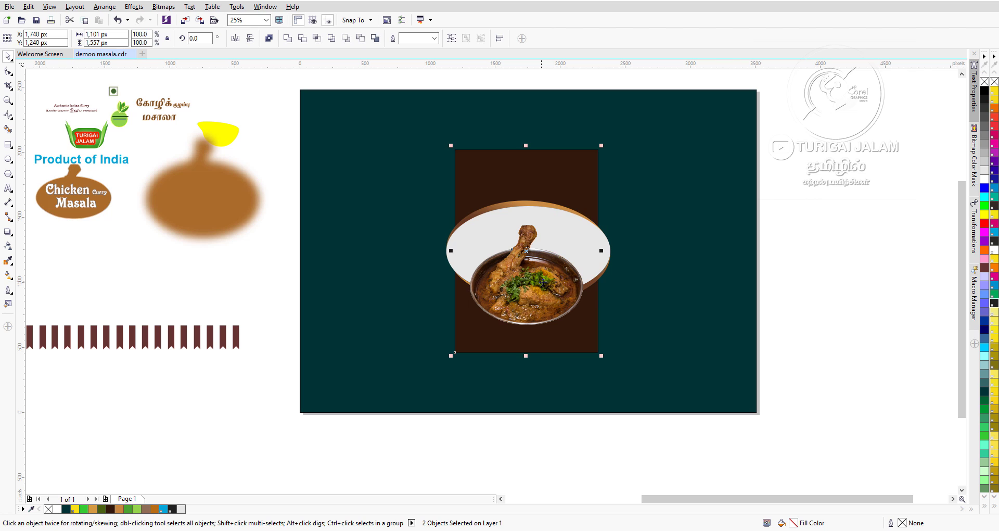
{"action": "left_click", "coordinate": [542, 304]}
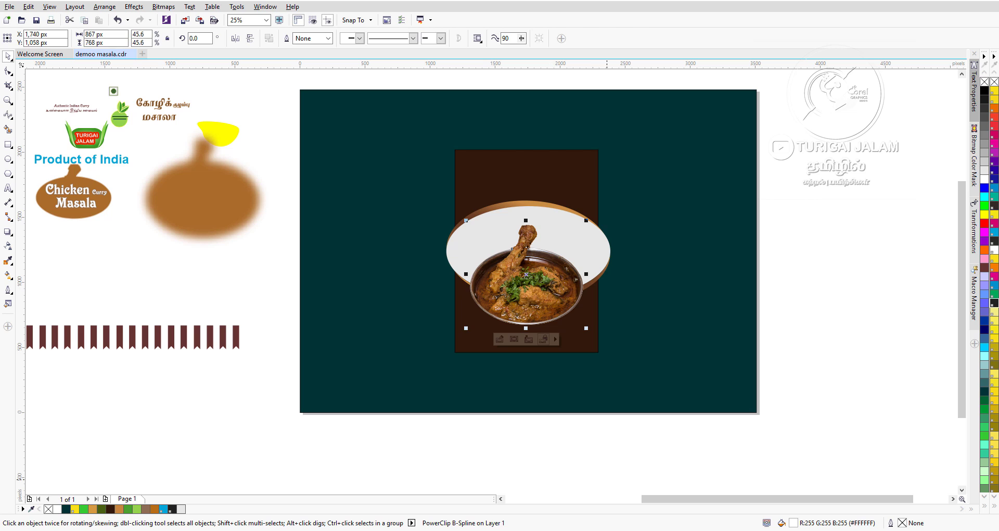
{"action": "key", "text": "ctrl+z"}
{"action": "key", "text": "ctrl+z"}
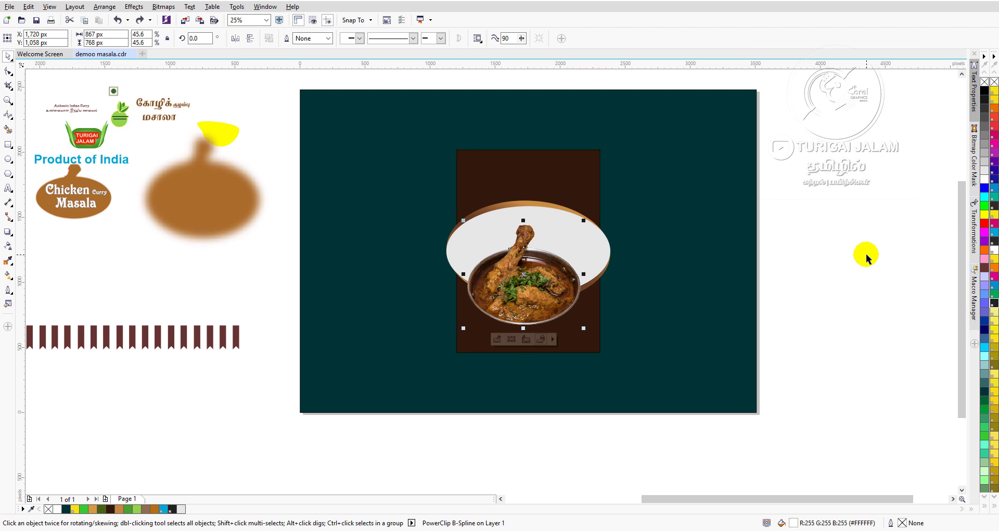
Nudge the curry bowl right and down into the lower half of the brown panel, to about X 1,770 px, Y 968 px.
{"action": "key", "text": "Right"}
{"action": "key", "text": "Right"}
{"action": "key", "text": "Right"}
{"action": "key", "text": "Right"}
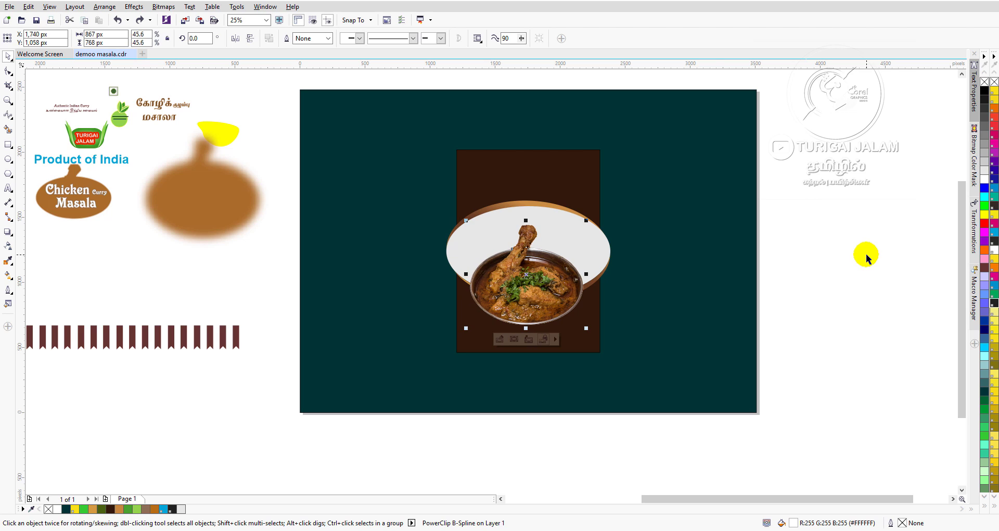
{"action": "key", "text": "Right"}
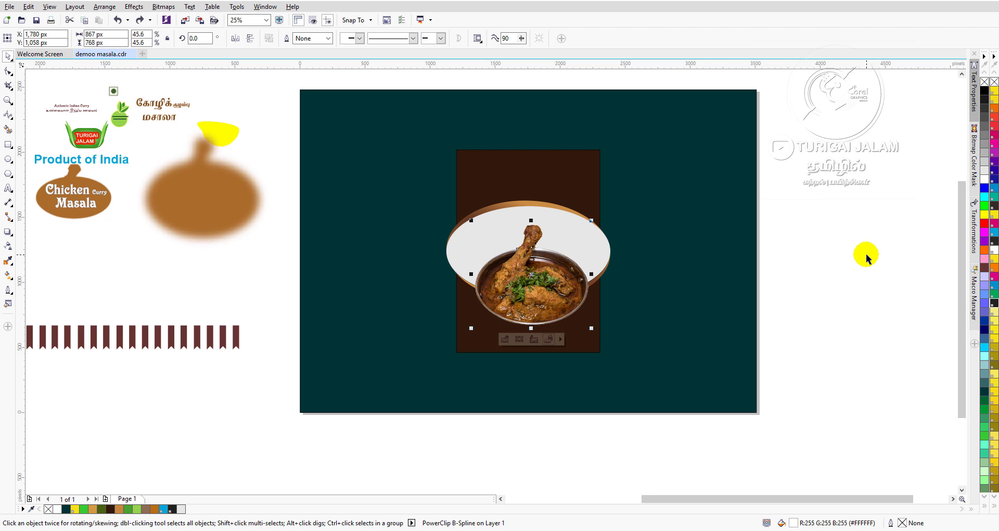
{"action": "key", "text": "Down"}
{"action": "key", "text": "Down"}
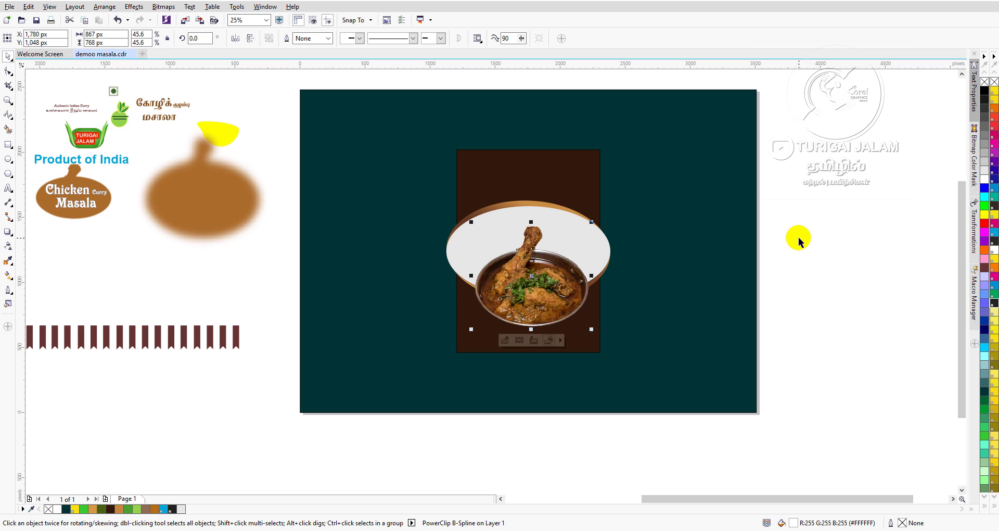
{"action": "key", "text": "Down"}
{"action": "key", "text": "Down"}
{"action": "key", "text": "Down"}
{"action": "key", "text": "Down"}
{"action": "key", "text": "Down"}
{"action": "key", "text": "Down"}
{"action": "key", "text": "Down"}
{"action": "key", "text": "Down"}
{"action": "key", "text": "Down"}
{"action": "key", "text": "Down"}
{"action": "key", "text": "Down"}
{"action": "key", "text": "Down"}
{"action": "key", "text": "Down"}
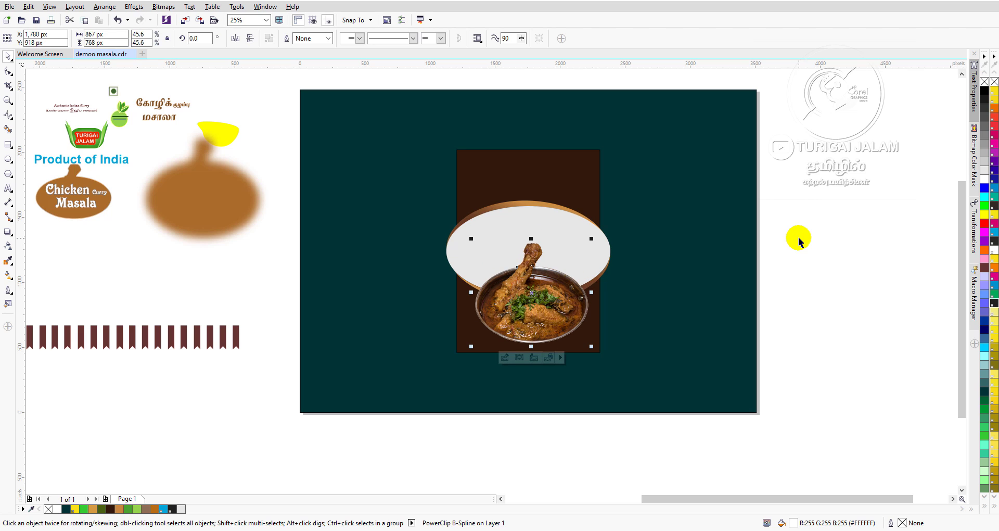
{"action": "key", "text": "Up"}
{"action": "key", "text": "Up"}
{"action": "key", "text": "Up"}
{"action": "key", "text": "Up"}
{"action": "key", "text": "Up"}
{"action": "key", "text": "Up"}
{"action": "key", "text": "Up"}
{"action": "key", "text": "Up"}
{"action": "key", "text": "Up"}
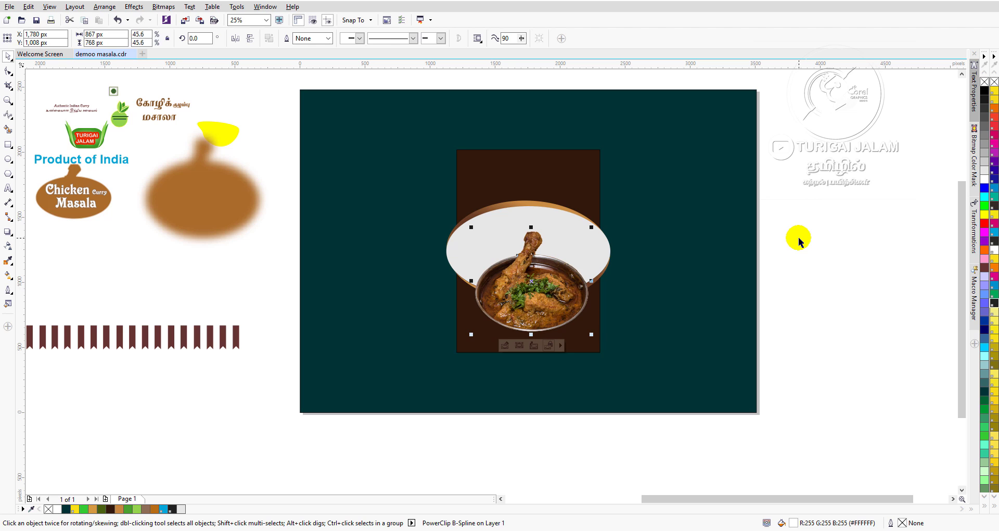
Move the grey ellipse and its gradient rim together up the brown panel to Y 1,460 px, above the curry bowl.
{"action": "left_click", "coordinate": [519, 225]}
{"action": "left_click_drag", "start_coordinate": [883, 138], "coordinate": [277, 317]}
{"action": "key", "text": "Up"}
{"action": "key", "text": "Up"}
{"action": "key", "text": "Up"}
{"action": "key", "text": "Up"}
{"action": "key", "text": "Up"}
{"action": "key", "text": "Up"}
{"action": "key", "text": "Up"}
{"action": "key", "text": "Up"}
{"action": "key", "text": "Up"}
{"action": "key", "text": "Up"}
{"action": "key", "text": "Up"}
{"action": "key", "text": "Up"}
{"action": "key", "text": "Up"}
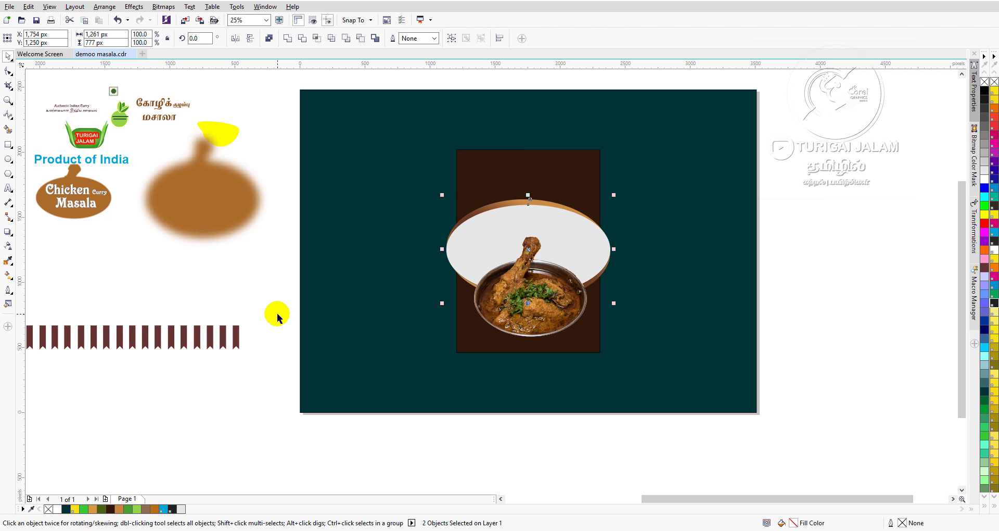
{"action": "key", "text": "Up"}
{"action": "key", "text": "Up"}
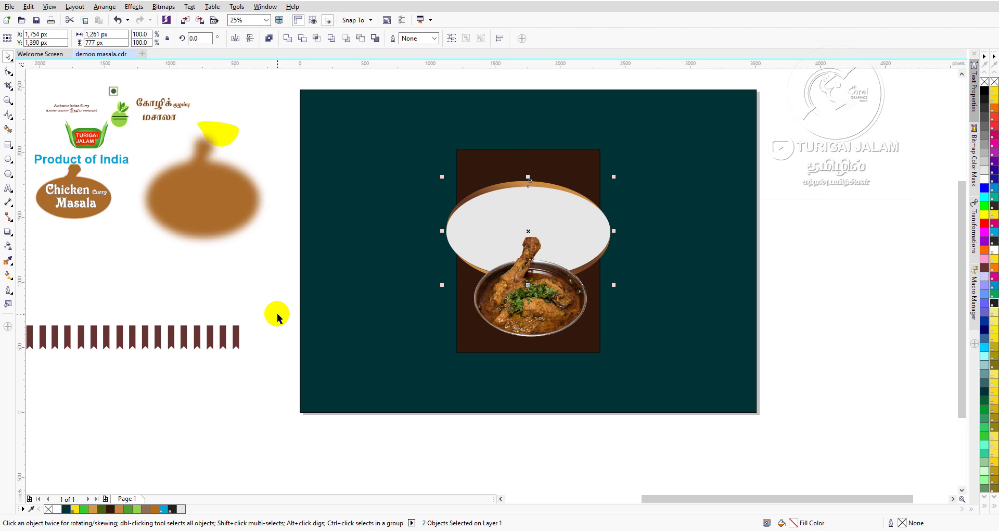
{"action": "key", "text": "Up"}
{"action": "key", "text": "Up"}
{"action": "key", "text": "Up"}
{"action": "key", "text": "Up"}
{"action": "key", "text": "Up"}
{"action": "key", "text": "Up"}
{"action": "key", "text": "Up"}
{"action": "key", "text": "Up"}
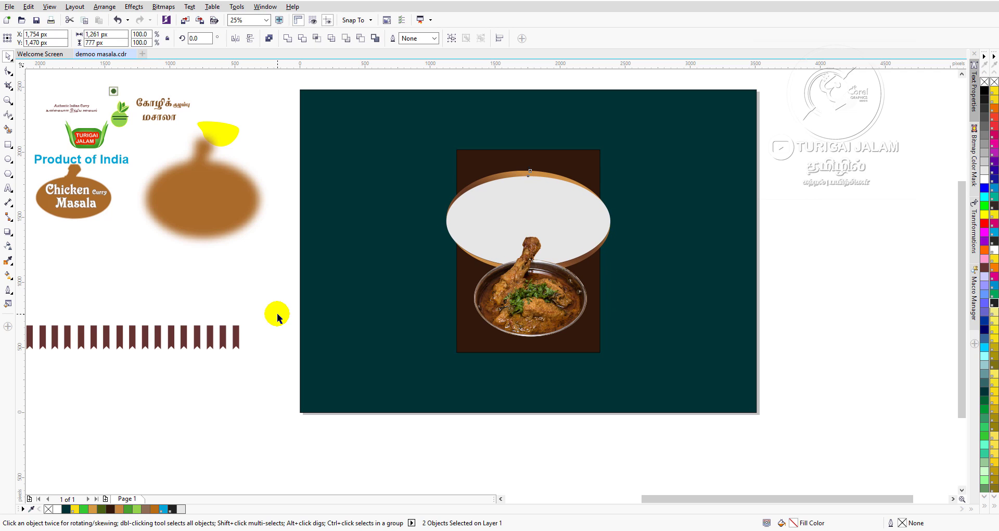
{"action": "key", "text": "Down"}
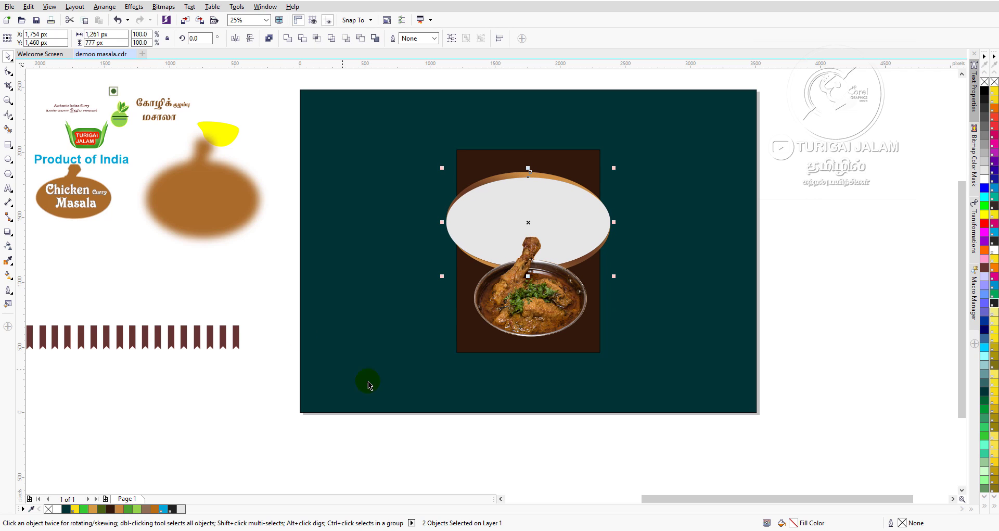
{"action": "left_click", "coordinate": [841, 182]}
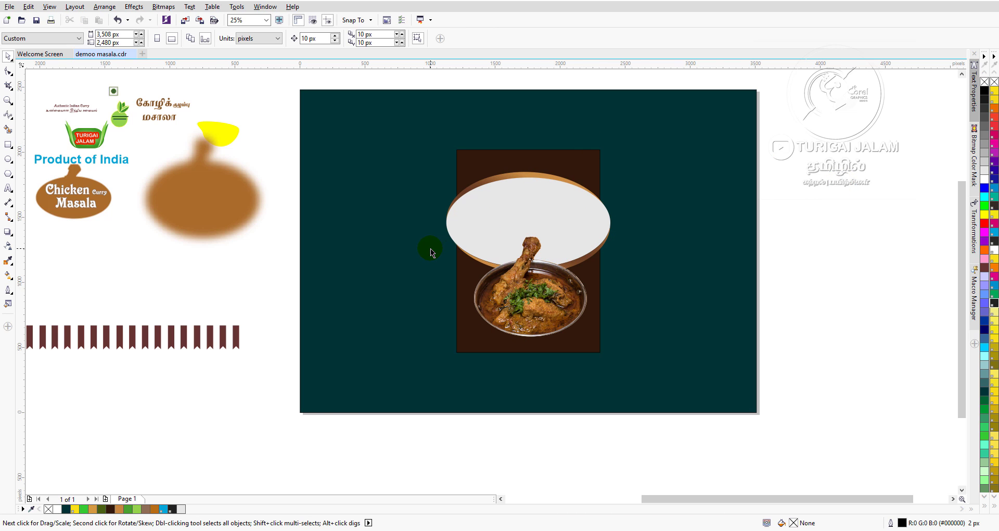
Place the Turigai Jalam logo at the upper edge of the gradient rim and centre it horizontally on the brown panel.
{"action": "scroll", "coordinate": [433, 254], "scroll_direction": "down", "scroll_amount": 1}
{"action": "scroll", "coordinate": [462, 243], "scroll_direction": "up", "scroll_amount": 1}
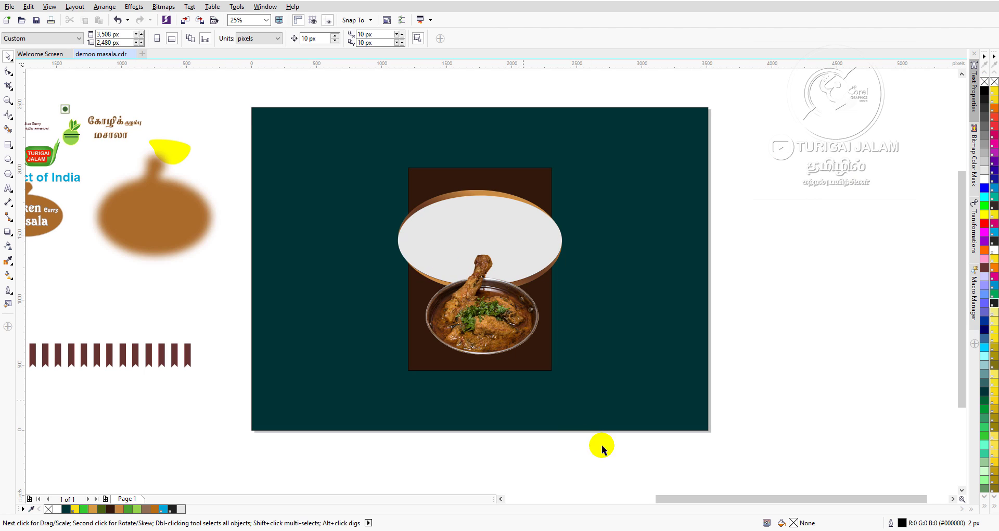
{"action": "left_click", "coordinate": [501, 498]}
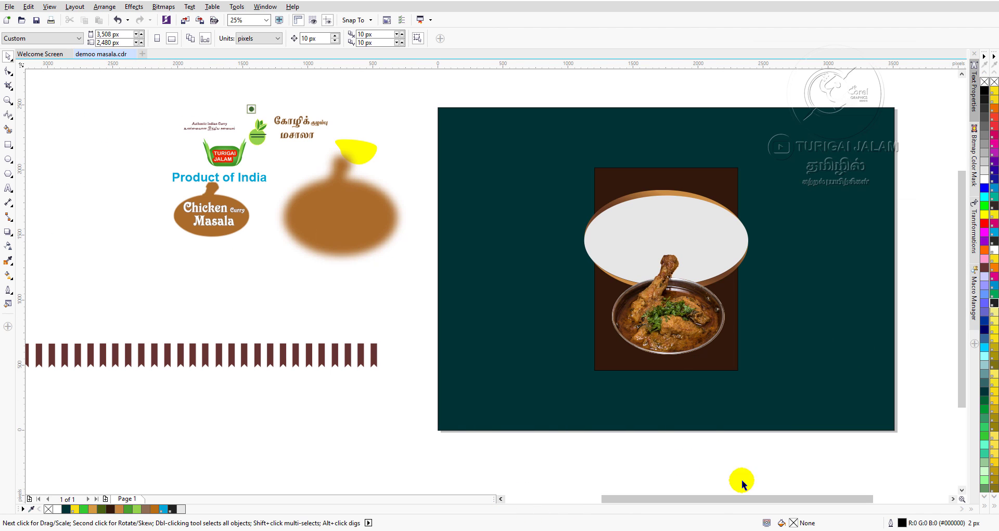
{"action": "left_click", "coordinate": [953, 498]}
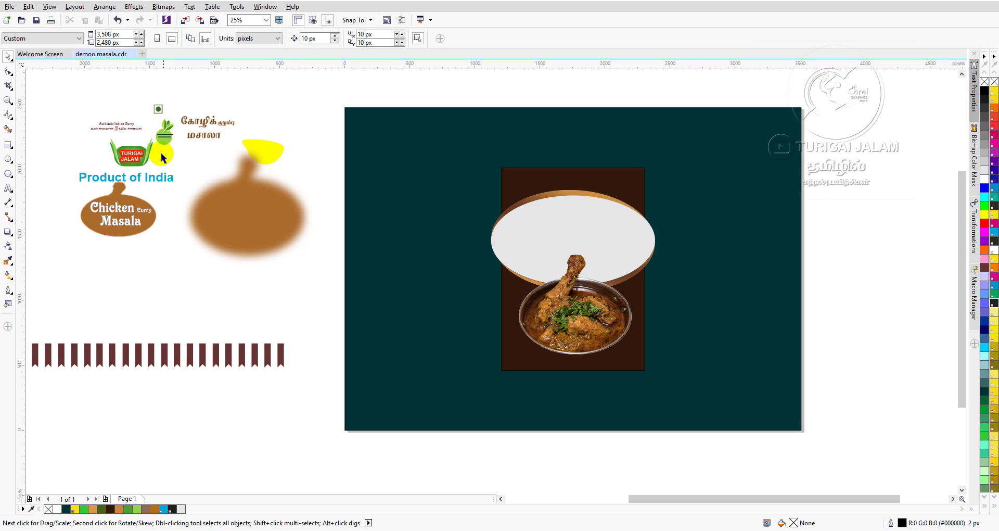
{"action": "left_click", "coordinate": [132, 159]}
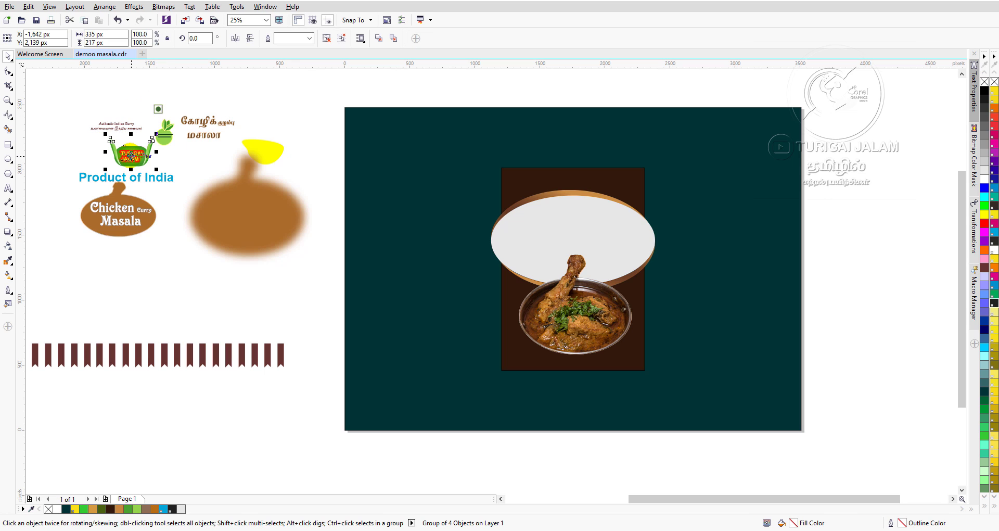
{"action": "left_click_drag", "start_coordinate": [132, 155], "coordinate": [574, 193]}
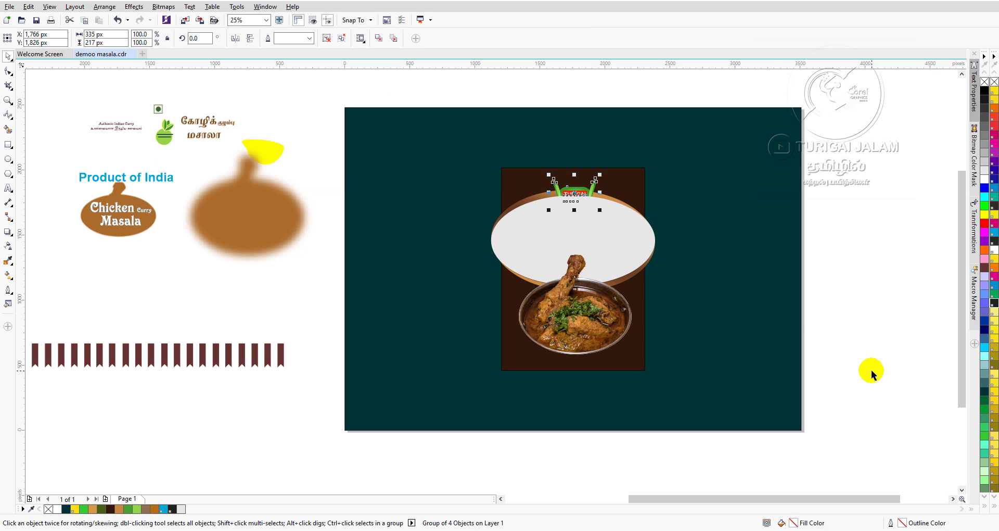
{"action": "left_click", "coordinate": [633, 183], "text": "shift"}
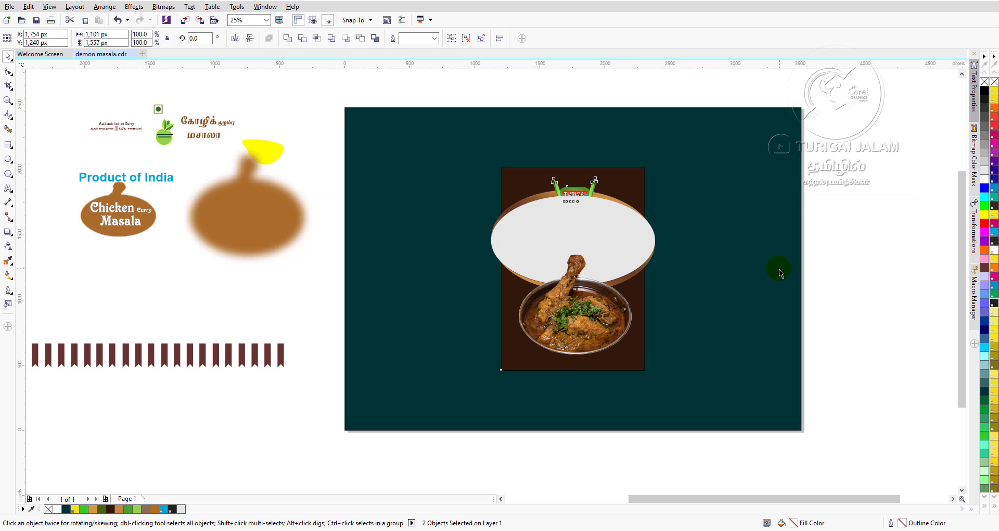
{"action": "left_click", "coordinate": [848, 156]}
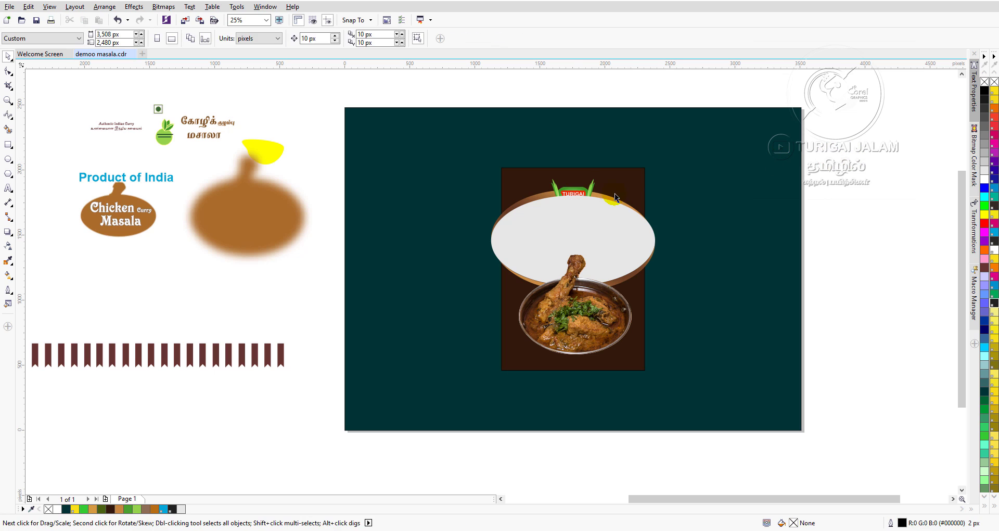
Adjust the logo's height so it overlaps the upper edge of the rim, at Y 1,866 px.
{"action": "left_click", "coordinate": [616, 197]}
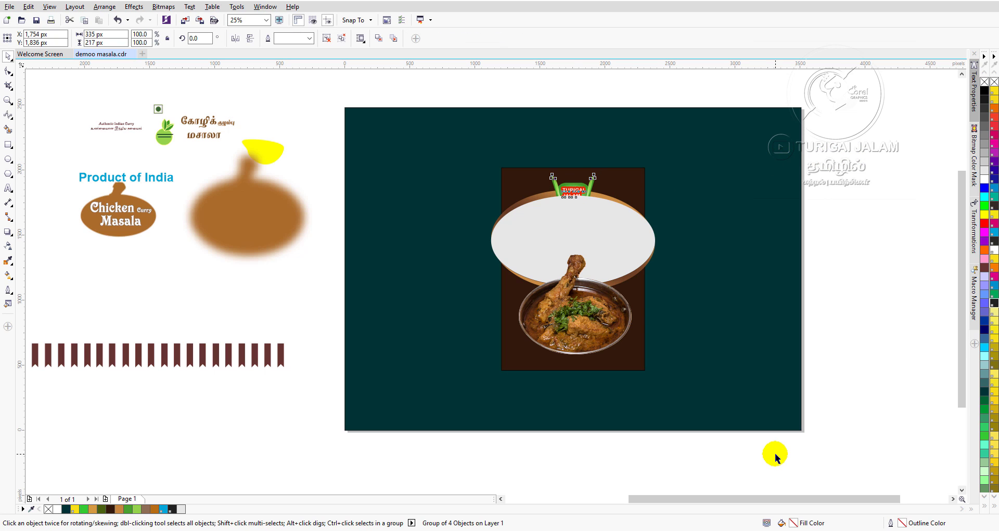
{"action": "key", "text": "Up"}
{"action": "key", "text": "Up"}
{"action": "key", "text": "Up"}
{"action": "key", "text": "Down"}
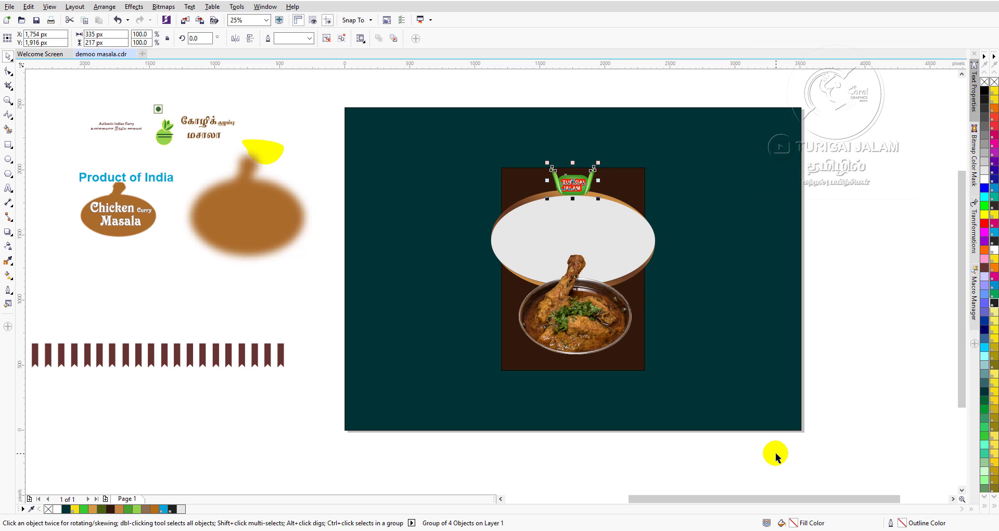
{"action": "key", "text": "Down"}
{"action": "key", "text": "Down"}
{"action": "key", "text": "Down"}
{"action": "key", "text": "Down"}
{"action": "key", "text": "Down"}
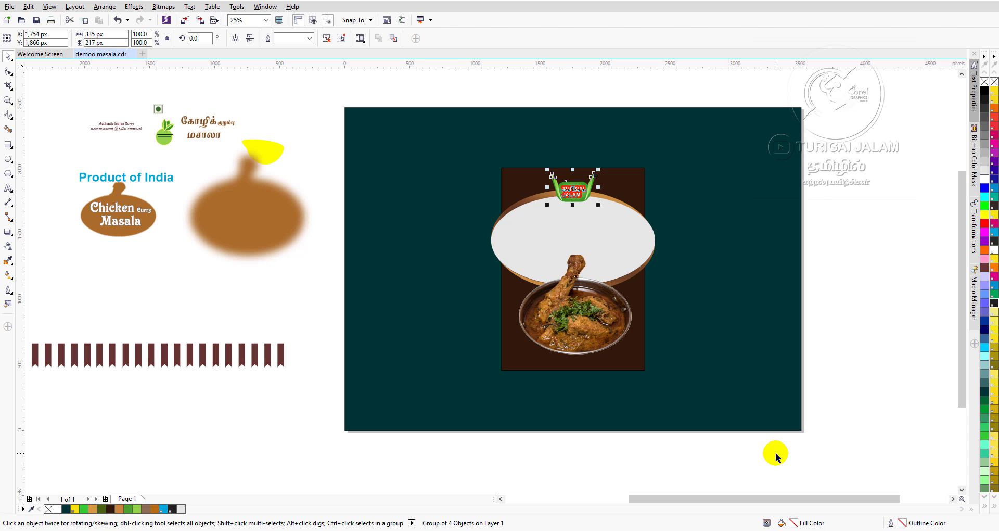
{"action": "left_click", "coordinate": [743, 128]}
{"action": "left_click", "coordinate": [541, 360]}
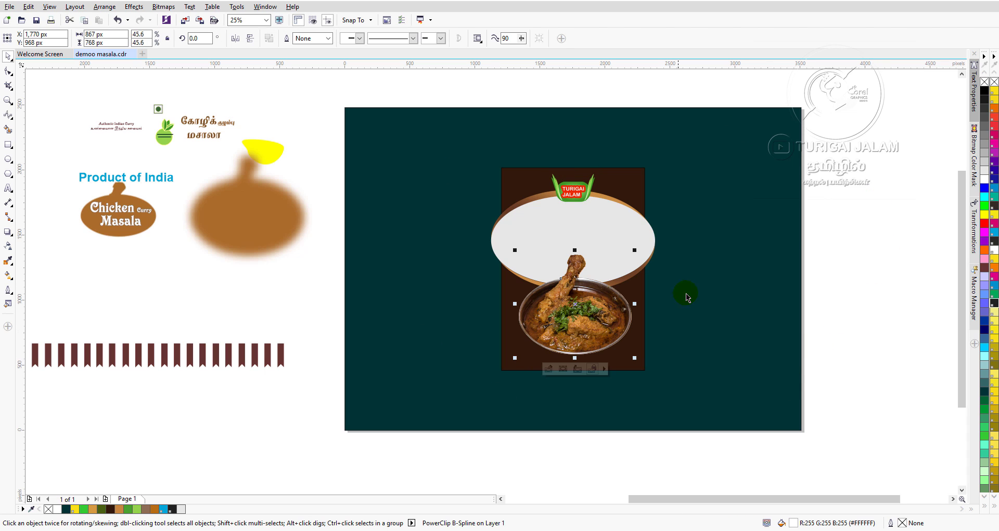
{"action": "left_click", "coordinate": [871, 212]}
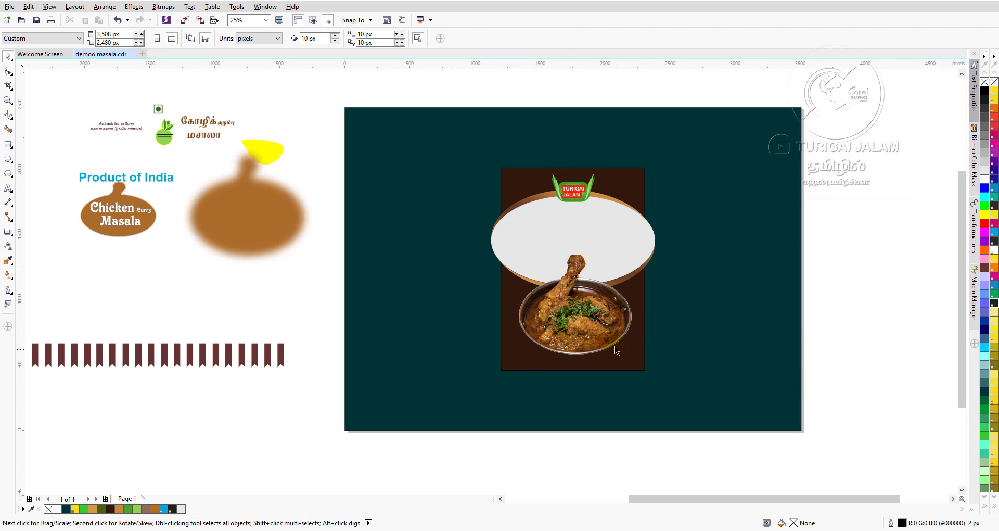
{"action": "left_click", "coordinate": [588, 282]}
{"action": "left_click", "coordinate": [562, 265]}
{"action": "left_click", "coordinate": [631, 360]}
{"action": "left_click", "coordinate": [832, 286]}
{"action": "left_click", "coordinate": [616, 355]}
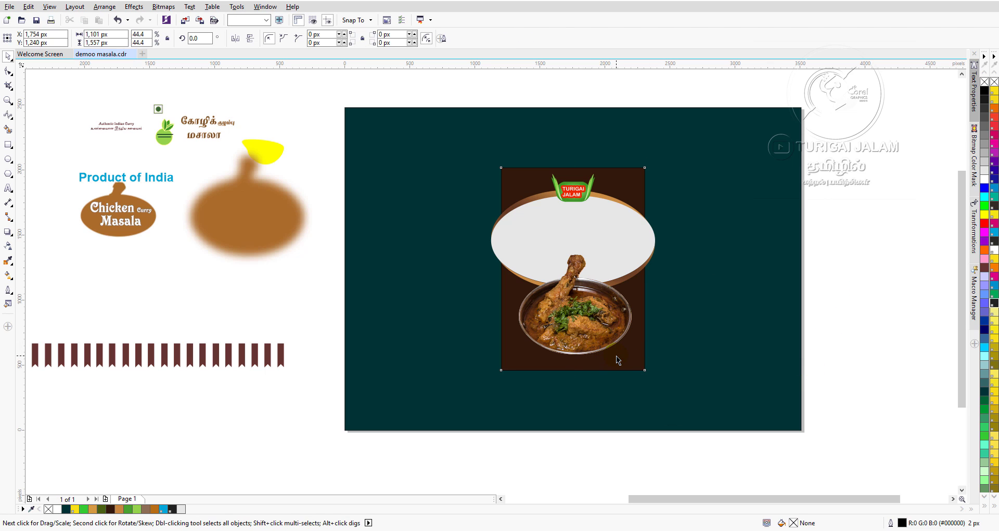
{"action": "left_click", "coordinate": [859, 235]}
{"action": "left_click", "coordinate": [612, 357]}
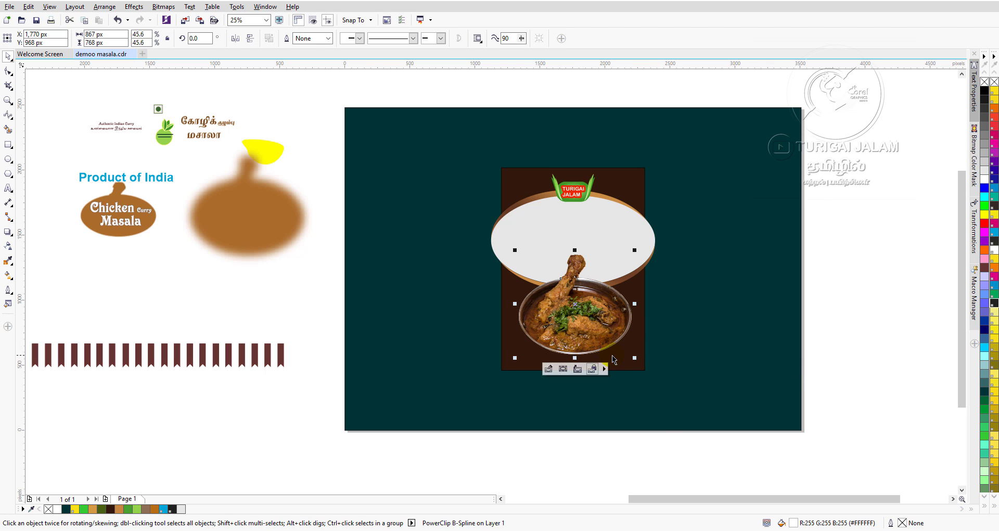
{"action": "left_click", "coordinate": [648, 336]}
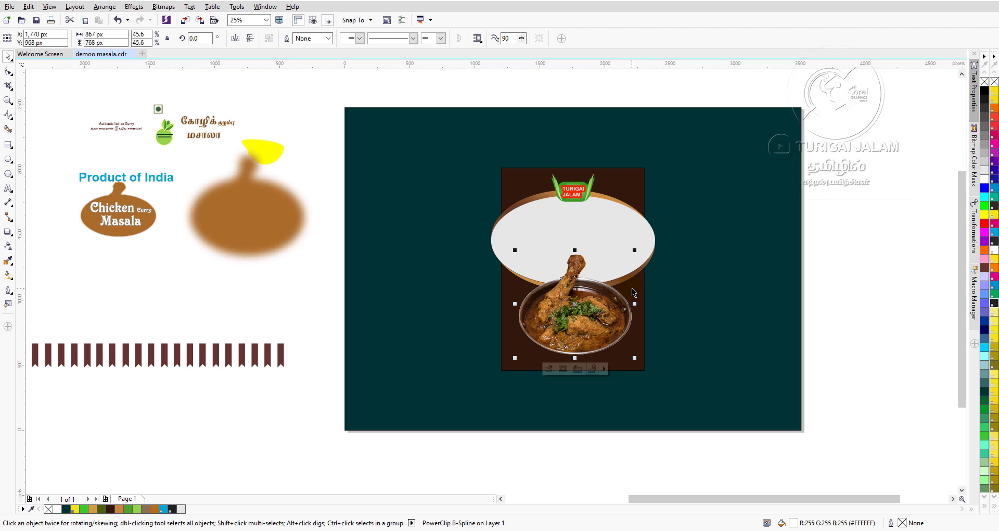
Apply a linear fountain fill to the dark brown panel, running from behind the curry bowl down past the panel's lower edge.
{"action": "left_click", "coordinate": [609, 219]}
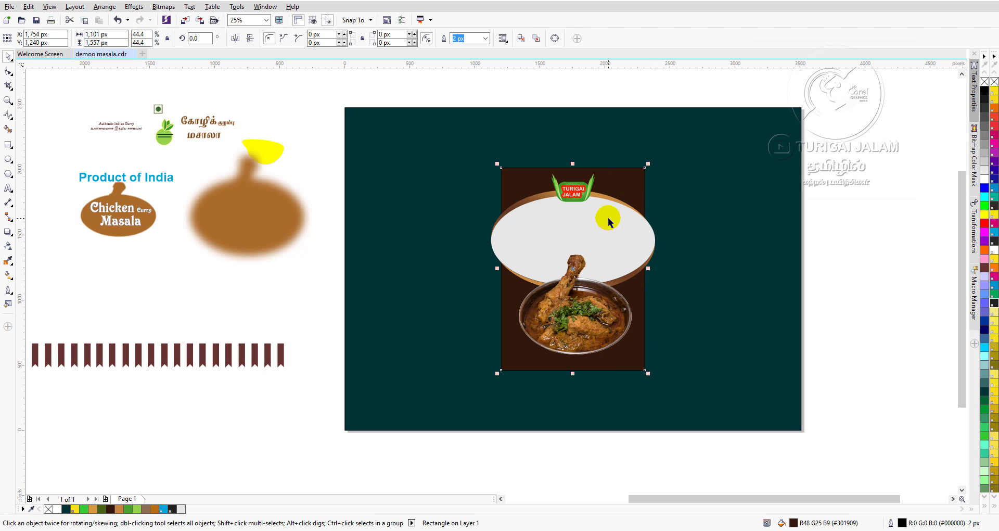
{"action": "left_click", "coordinate": [7, 278]}
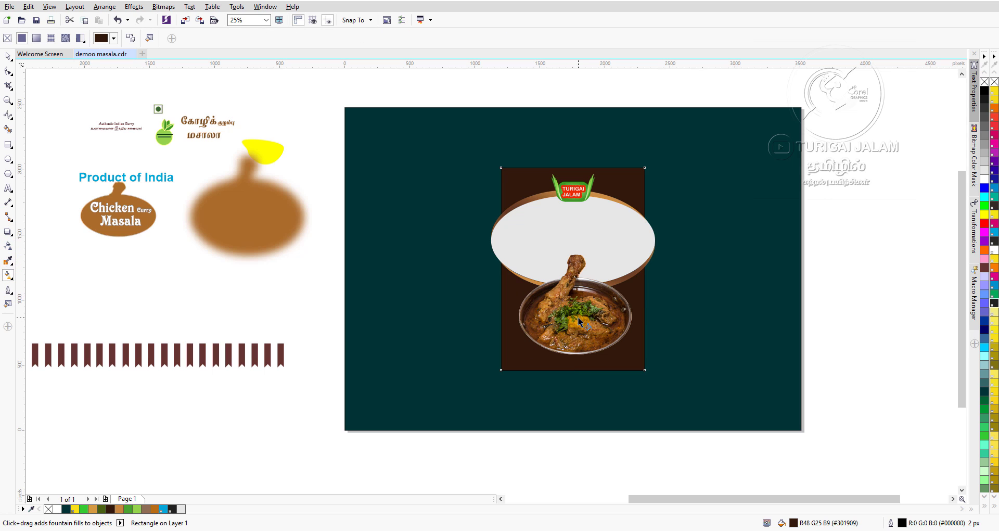
{"action": "left_click_drag", "start_coordinate": [576, 317], "coordinate": [588, 415]}
{"action": "left_click_drag", "start_coordinate": [577, 317], "coordinate": [571, 297]}
{"action": "left_click_drag", "start_coordinate": [589, 424], "coordinate": [539, 415]}
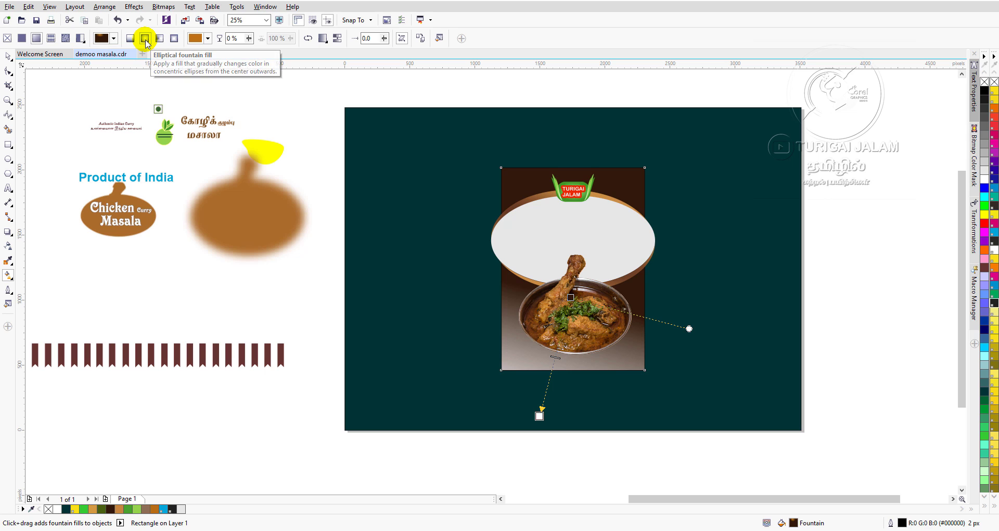
Change the panel gradient's white end to orange and switch it to an elliptical fountain fill.
{"action": "left_click", "coordinate": [539, 415]}
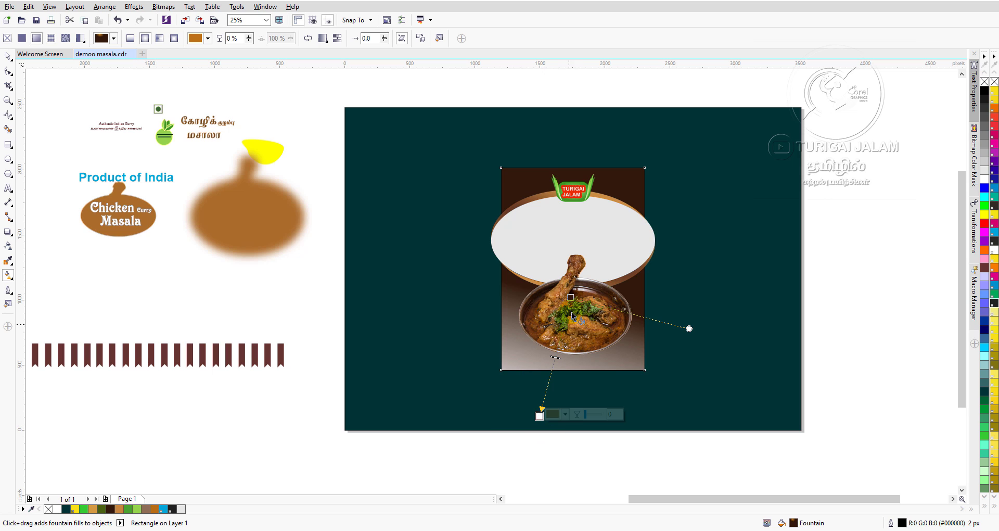
{"action": "left_click_drag", "start_coordinate": [571, 297], "coordinate": [587, 312]}
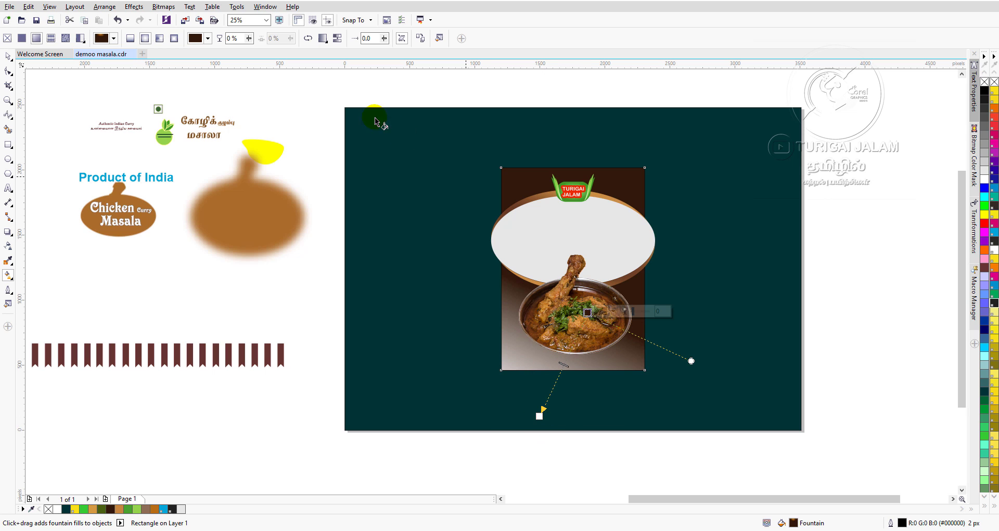
{"action": "left_click", "coordinate": [131, 40]}
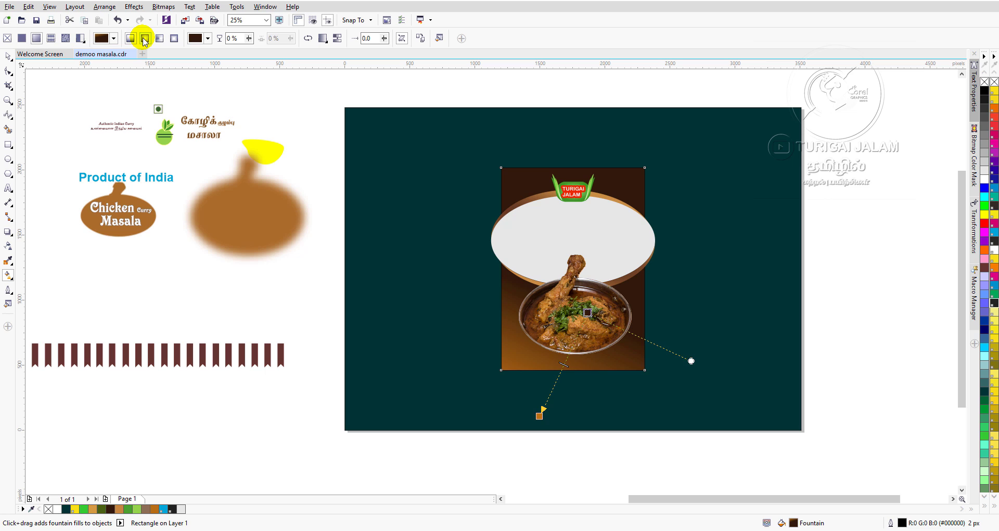
{"action": "left_click", "coordinate": [144, 40]}
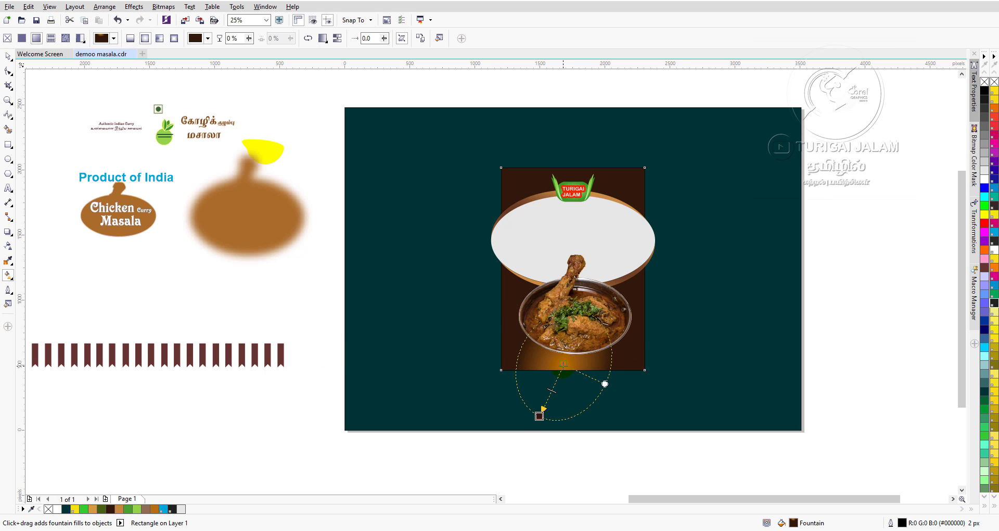
Centre the elliptical gradient behind the curry bowl and pull its outer end in near the panel's left edge.
{"action": "left_click_drag", "start_coordinate": [563, 364], "coordinate": [573, 322]}
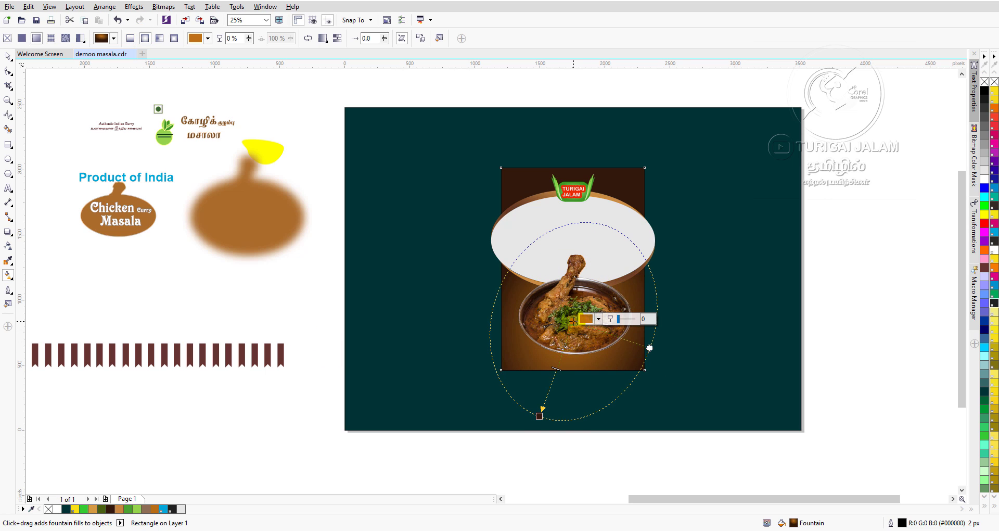
{"action": "left_click", "coordinate": [539, 416]}
{"action": "left_click_drag", "start_coordinate": [538, 415], "coordinate": [511, 315]}
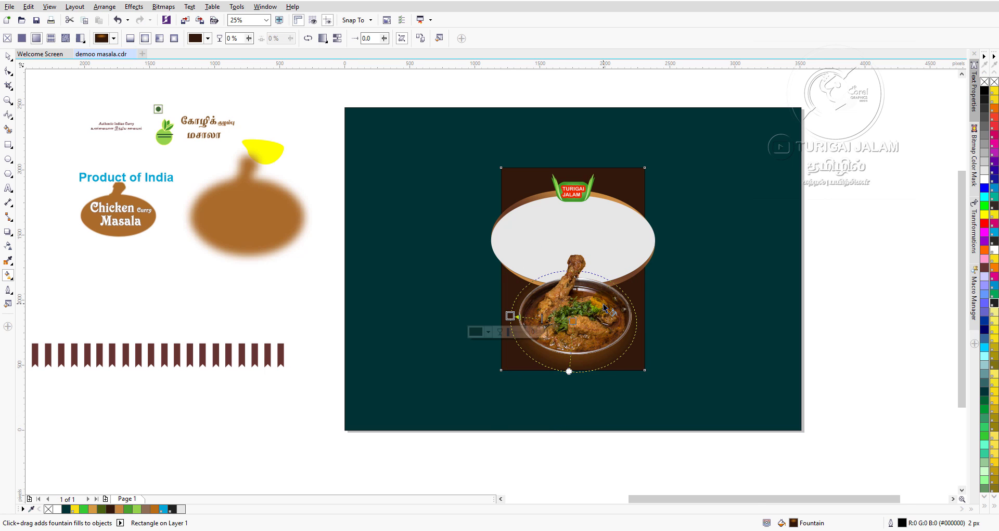
Flatten the gradient ellipse and recentre it so it closely follows the shape of the curry bowl.
{"action": "scroll", "coordinate": [603, 304], "scroll_direction": "up", "scroll_amount": 2}
{"action": "scroll", "coordinate": [605, 308], "scroll_direction": "down", "scroll_amount": 1}
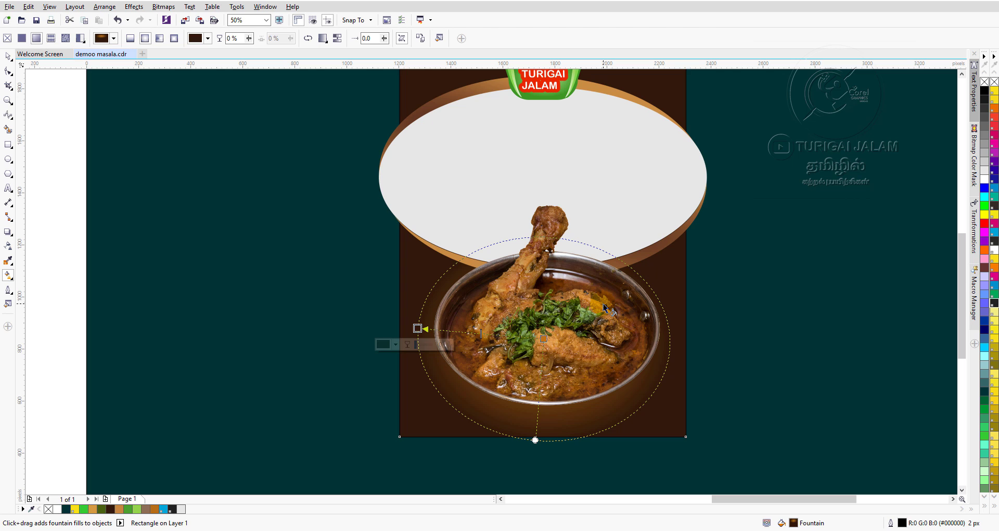
{"action": "left_click_drag", "start_coordinate": [535, 439], "coordinate": [542, 418]}
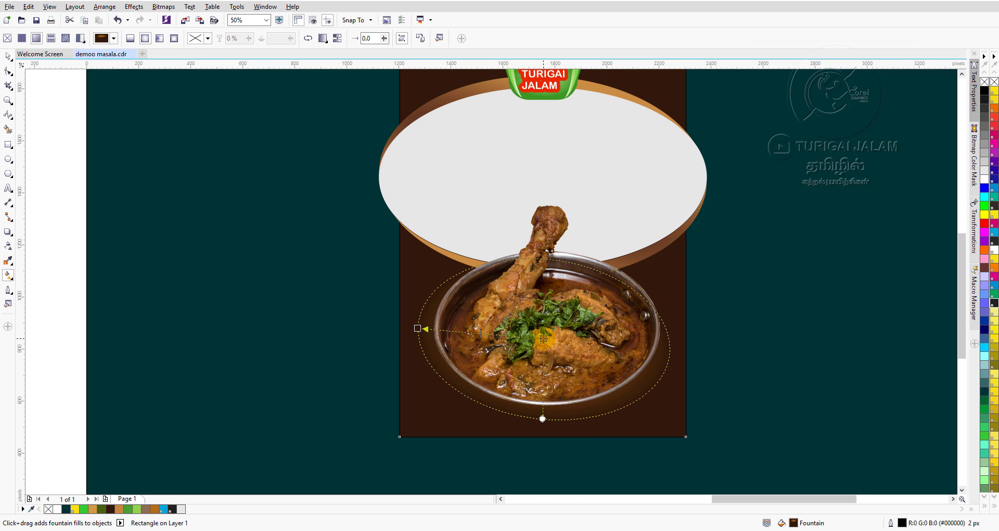
{"action": "left_click_drag", "start_coordinate": [543, 338], "coordinate": [544, 325]}
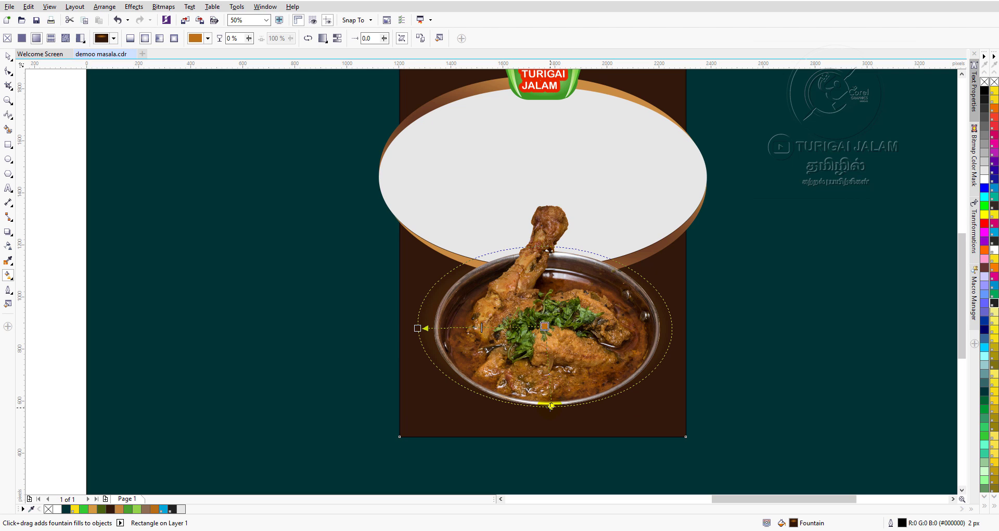
{"action": "left_click_drag", "start_coordinate": [551, 405], "coordinate": [549, 412]}
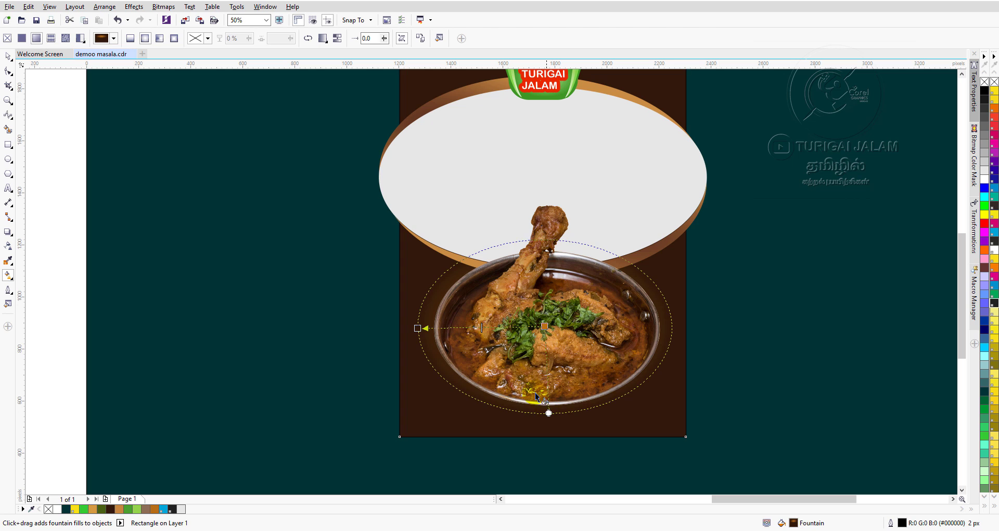
Enlarge the orange gradient so its glow spreads around the bowl to just beyond the panel's sides, and finish editing the fill.
{"action": "left_click_drag", "start_coordinate": [417, 328], "coordinate": [378, 320]}
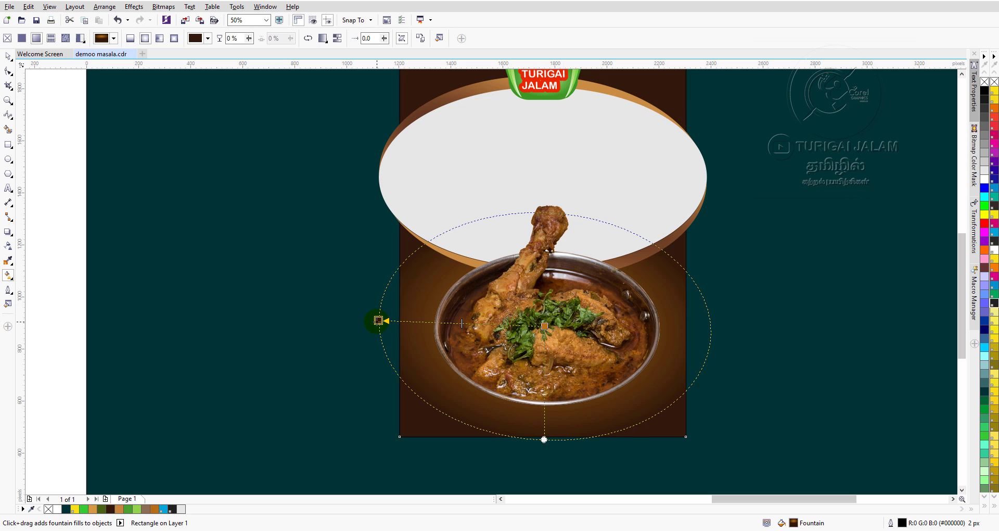
{"action": "left_click_drag", "start_coordinate": [378, 320], "coordinate": [388, 321]}
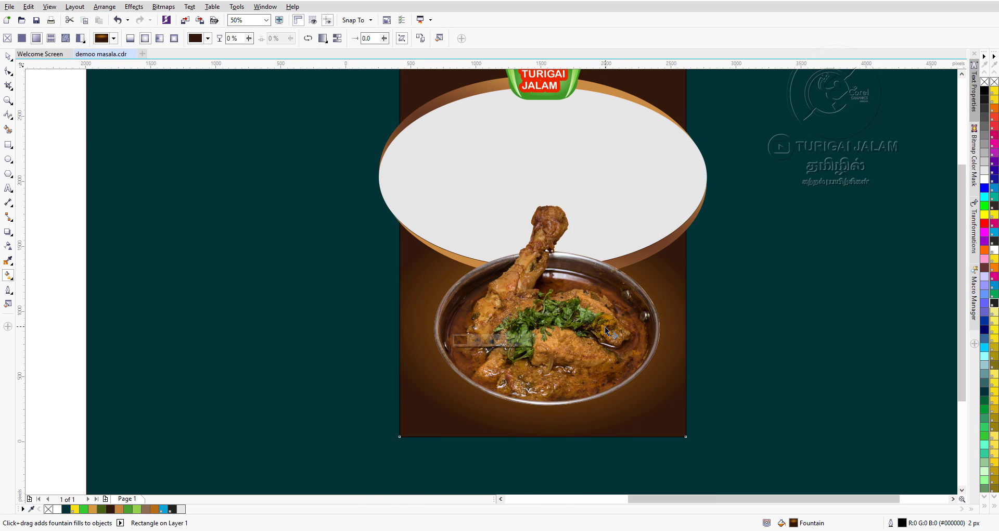
{"action": "scroll", "coordinate": [606, 331], "scroll_direction": "down", "scroll_amount": 1}
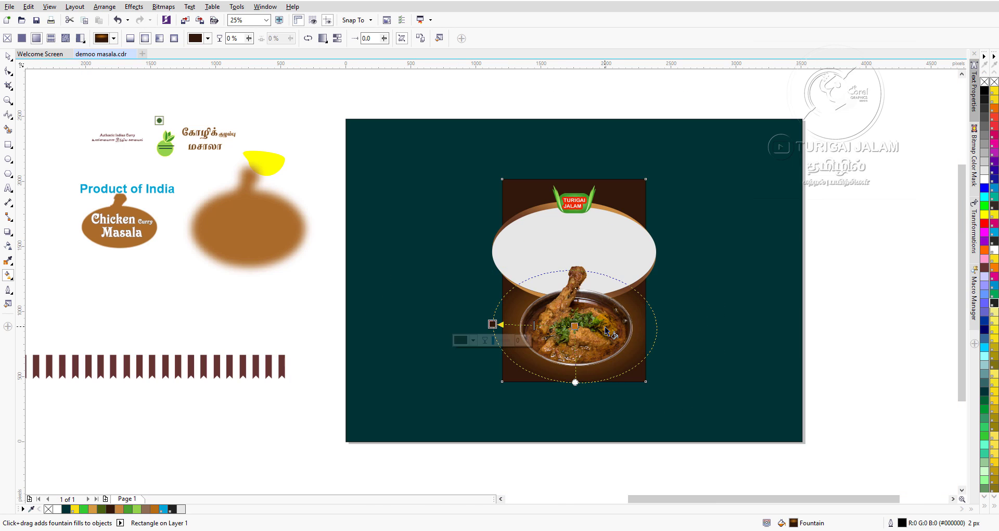
{"action": "left_click", "coordinate": [8, 56]}
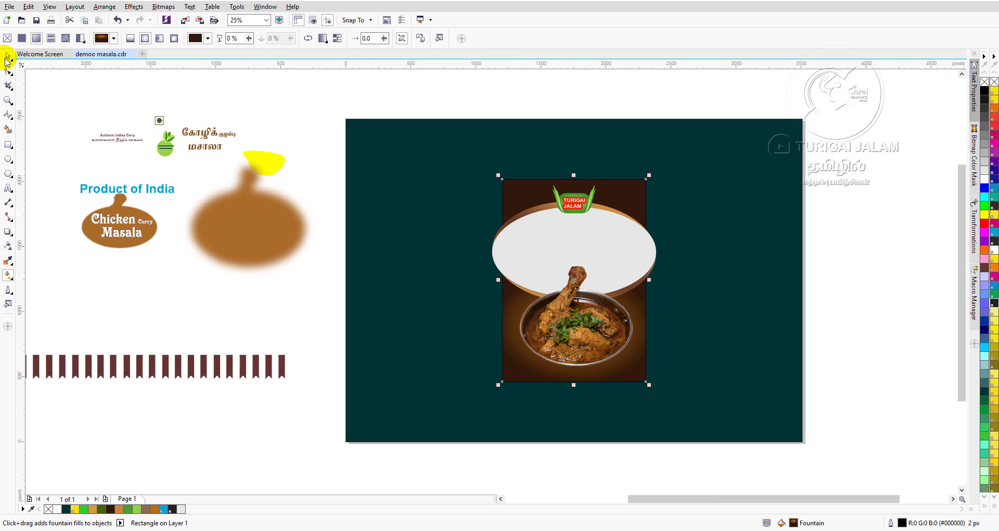
{"action": "left_click", "coordinate": [867, 260]}
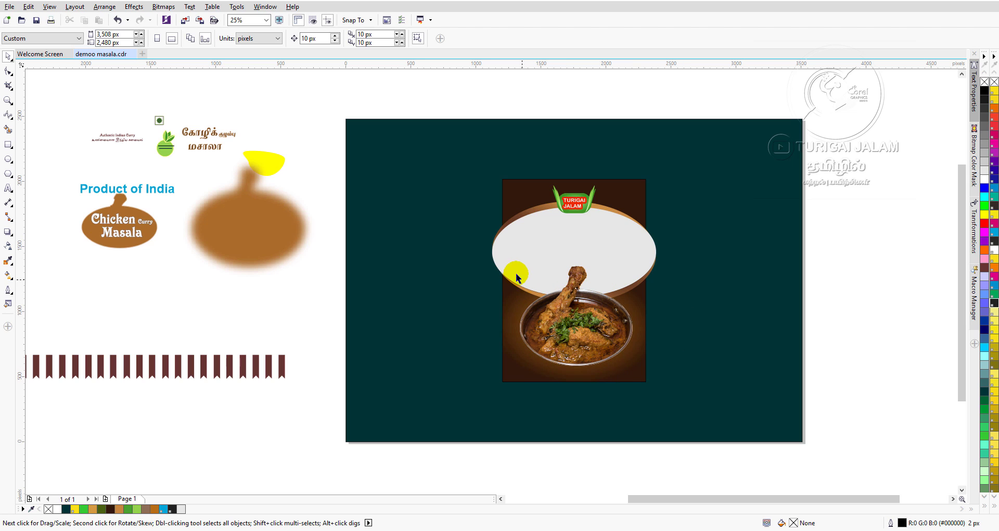
Move the Chicken Curry Masala label onto the dark teal background, right of the panel, at X 2,842 px, Y 2,030 px.
{"action": "left_click", "coordinate": [119, 246]}
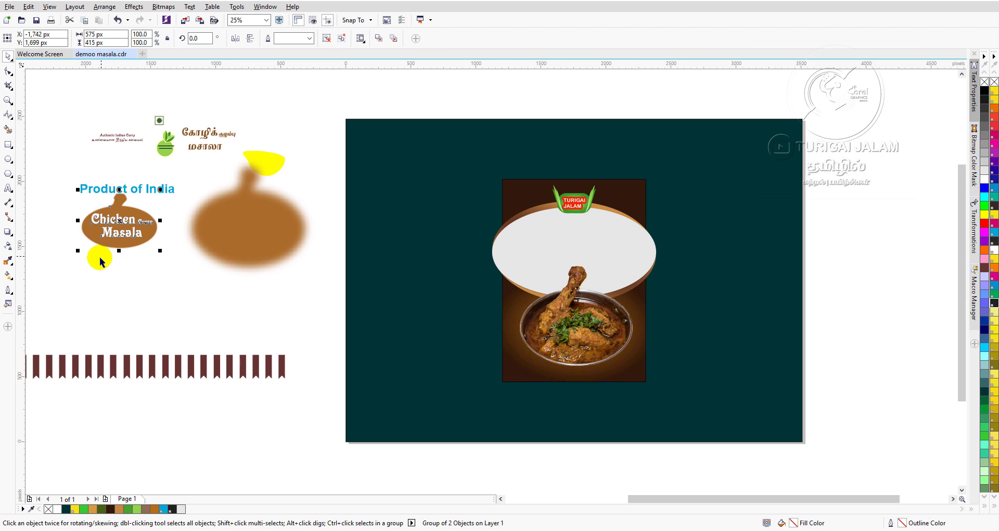
{"action": "left_click_drag", "start_coordinate": [135, 234], "coordinate": [588, 243]}
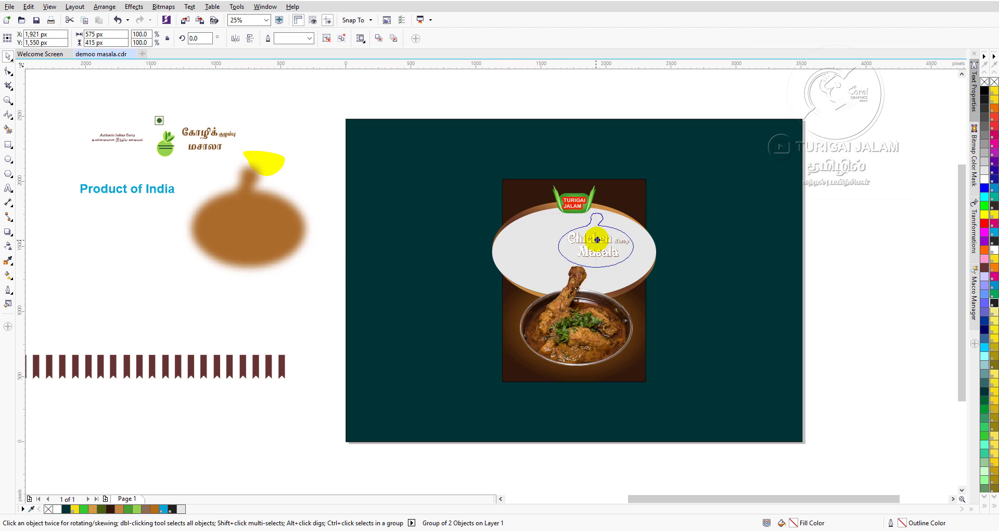
{"action": "left_click_drag", "start_coordinate": [591, 242], "coordinate": [727, 168]}
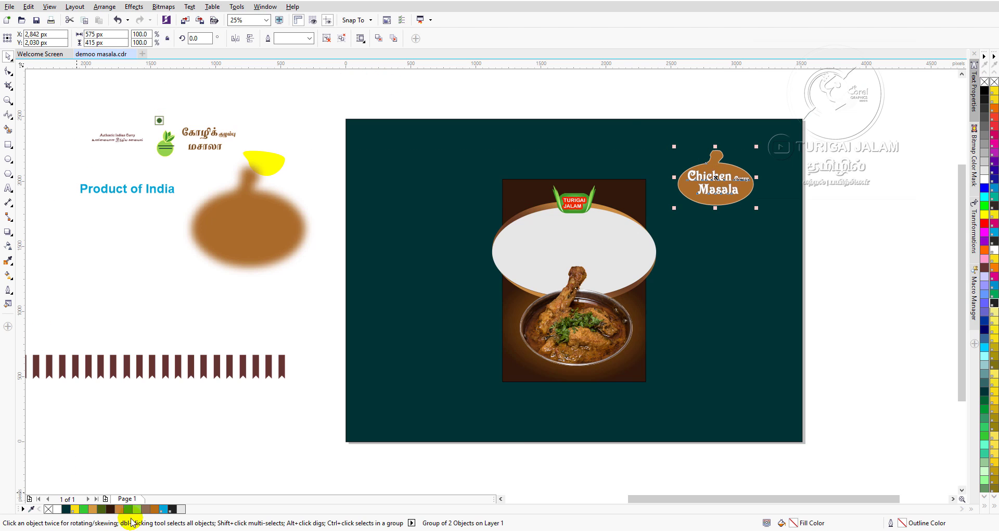
Sample the reddish brown #AC725E from the curry bowl photo and fill the grey ellipse with it.
{"action": "left_click", "coordinate": [547, 229]}
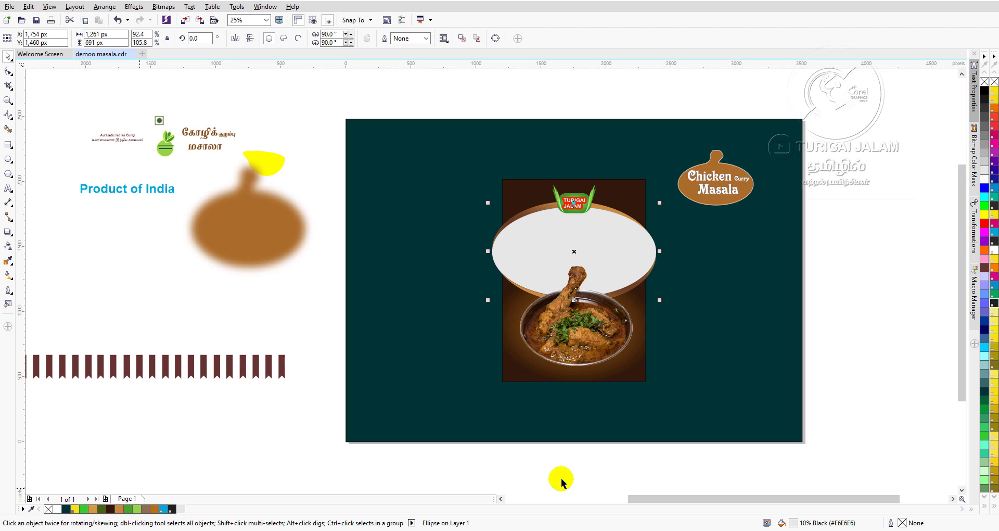
{"action": "left_click", "coordinate": [8, 260]}
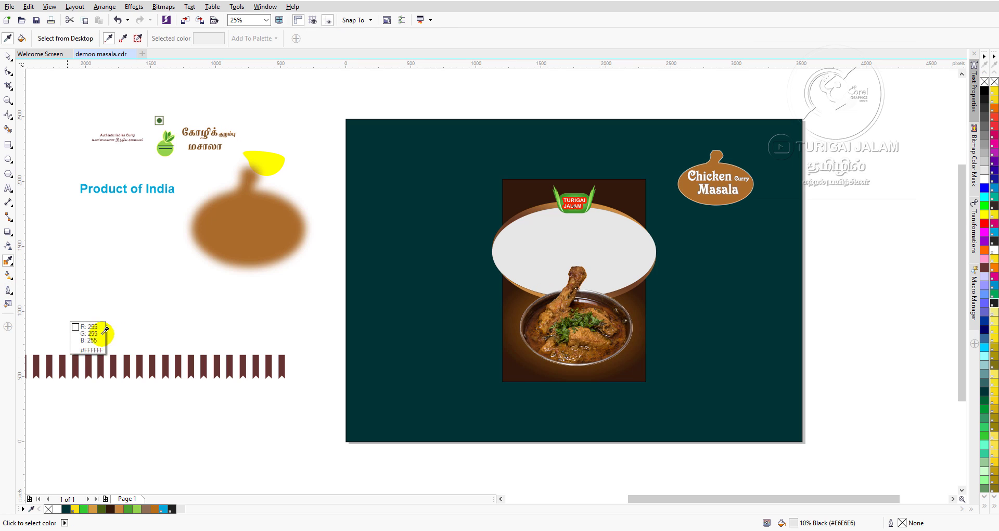
{"action": "scroll", "coordinate": [597, 327], "scroll_direction": "up", "scroll_amount": 1}
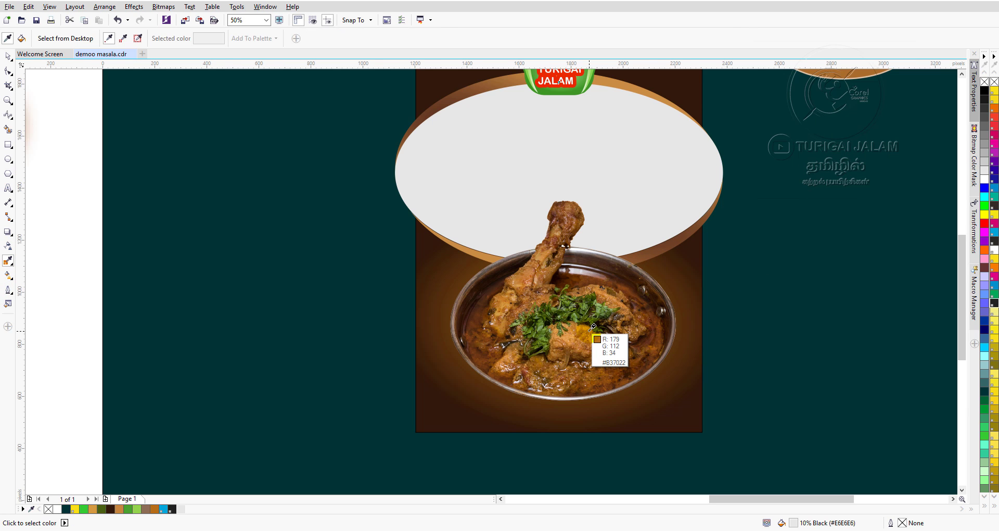
{"action": "scroll", "coordinate": [592, 327], "scroll_direction": "up", "scroll_amount": 1}
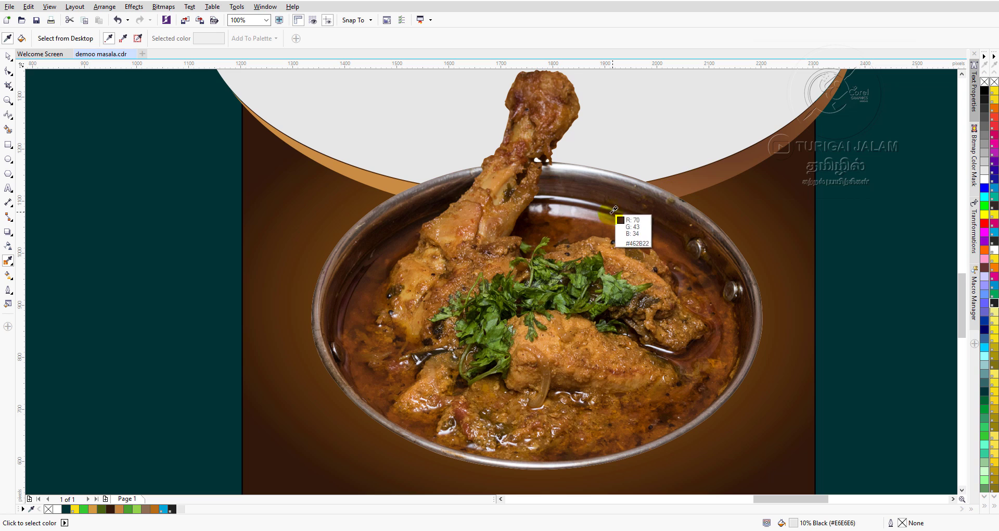
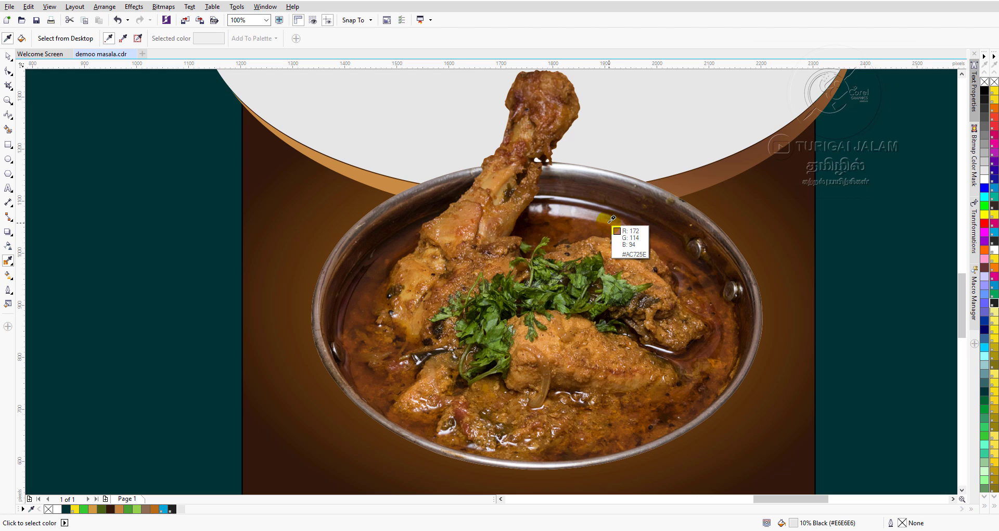
{"action": "left_click", "coordinate": [612, 219]}
{"action": "left_click", "coordinate": [610, 111]}
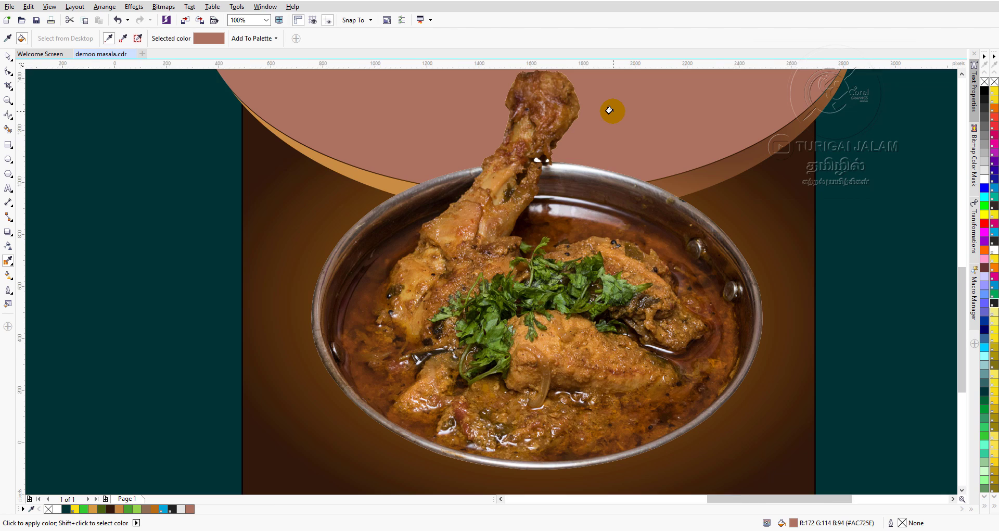
Lighten the ellipse's fill to the pale pinkish brown shade #CCA89C.
{"action": "scroll", "coordinate": [609, 110], "scroll_direction": "down", "scroll_amount": 3}
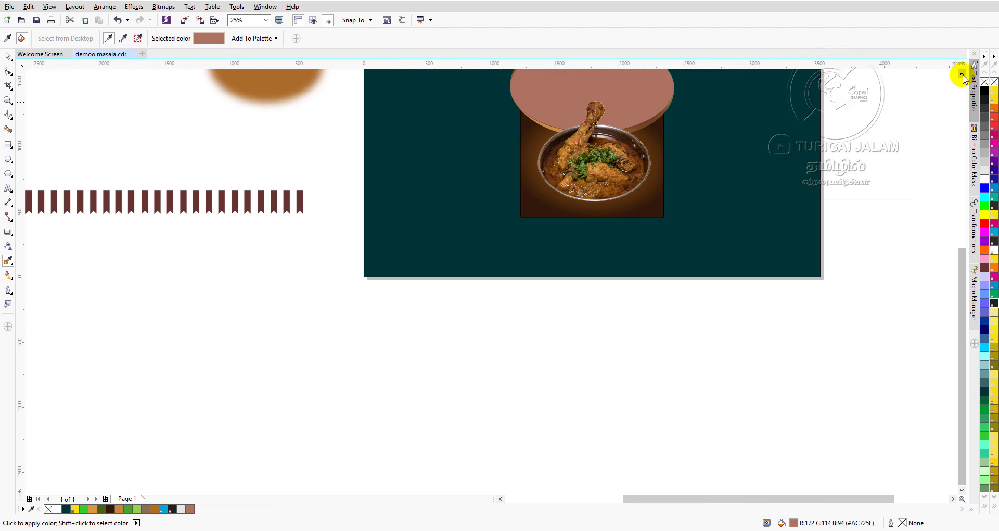
{"action": "scroll", "coordinate": [679, 172], "scroll_direction": "up", "scroll_amount": 1}
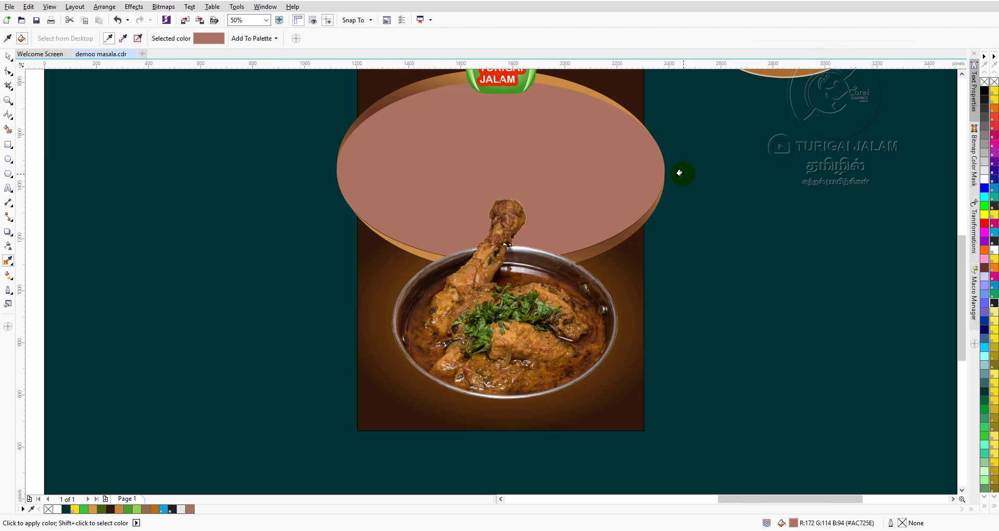
{"action": "left_click", "coordinate": [190, 509]}
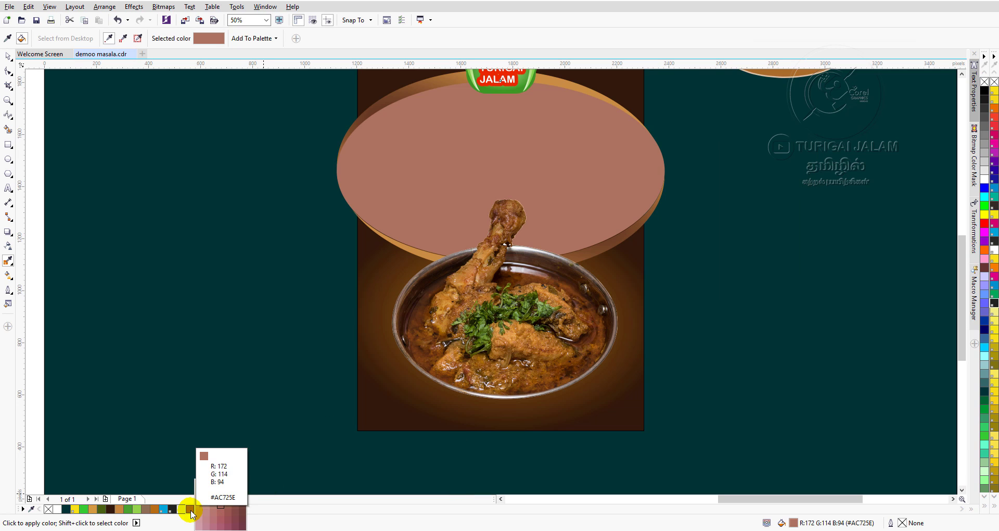
{"action": "left_click", "coordinate": [200, 509]}
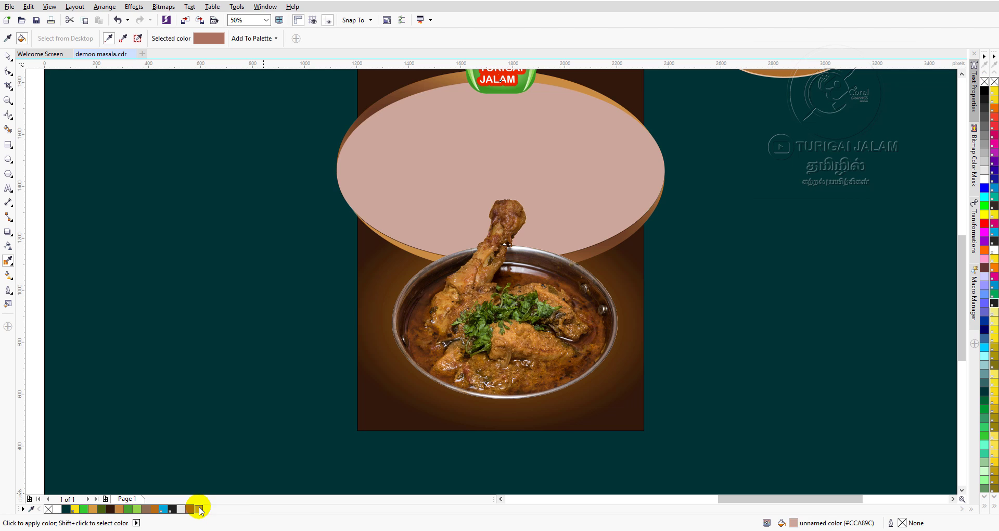
{"action": "scroll", "coordinate": [580, 224], "scroll_direction": "down", "scroll_amount": 1}
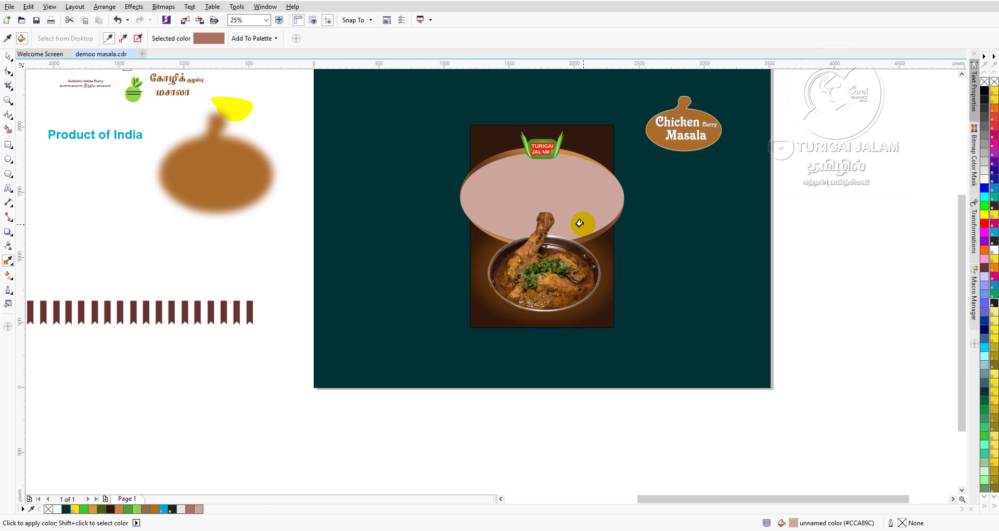
{"action": "scroll", "coordinate": [556, 228], "scroll_direction": "up", "scroll_amount": 2}
{"action": "scroll", "coordinate": [556, 228], "scroll_direction": "down", "scroll_amount": 1}
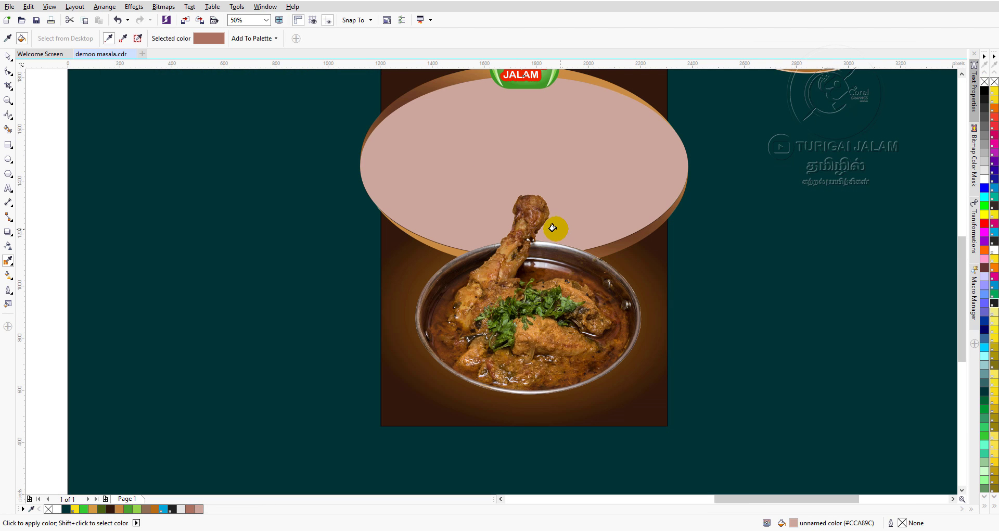
{"action": "left_click", "coordinate": [8, 57]}
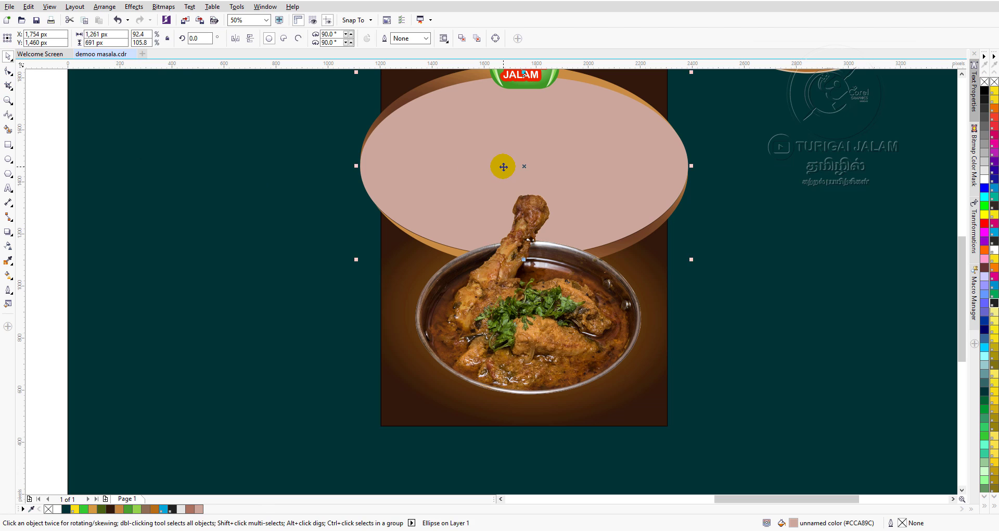
{"action": "left_click", "coordinate": [232, 225]}
{"action": "left_click", "coordinate": [477, 193]}
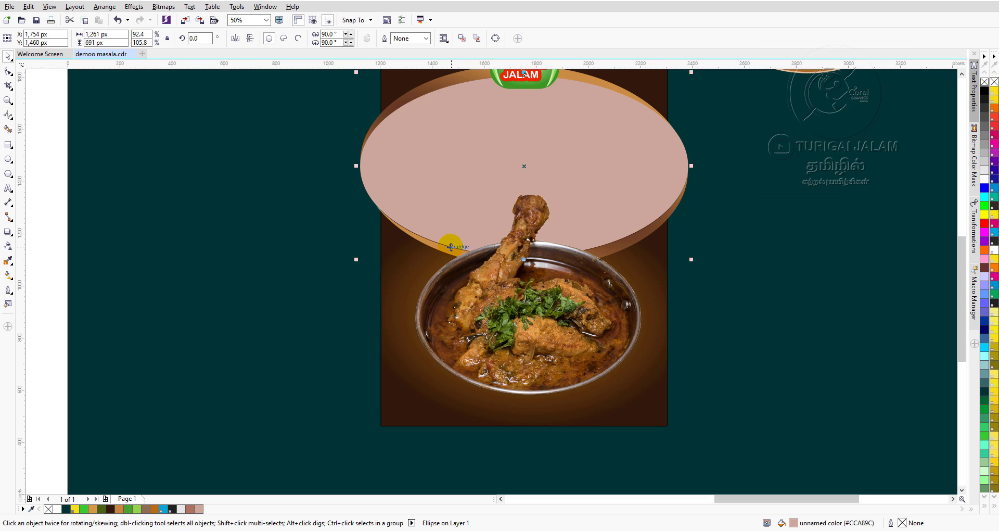
{"action": "left_click", "coordinate": [157, 242]}
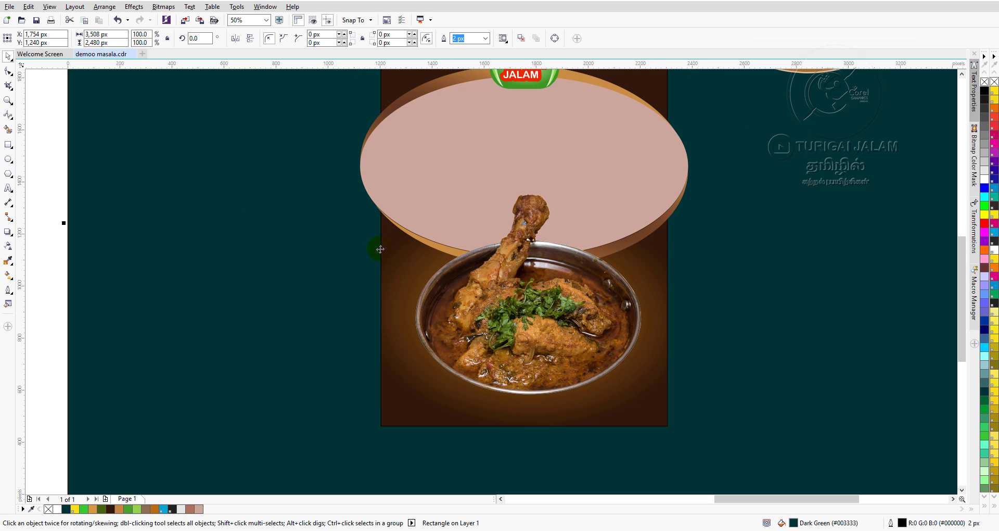
{"action": "left_click", "coordinate": [418, 236]}
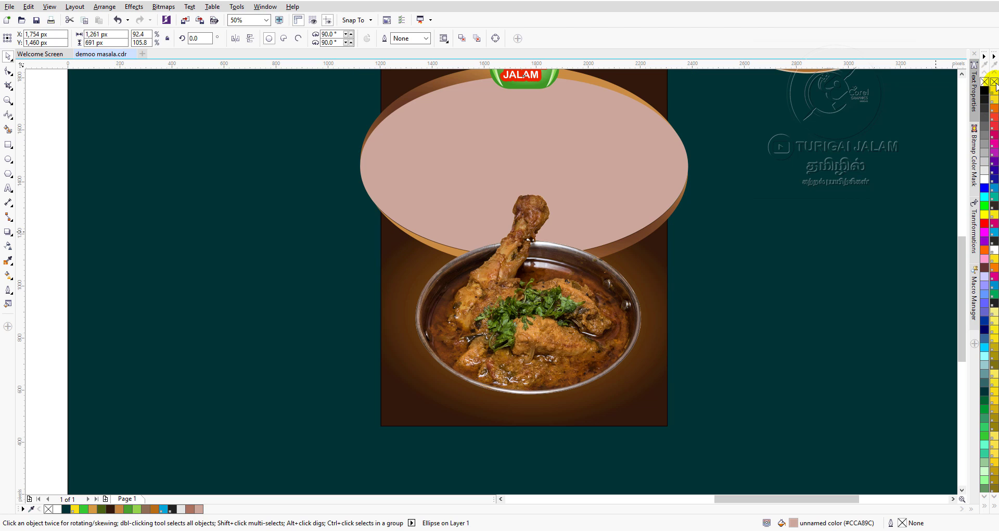
{"action": "left_click", "coordinate": [738, 241]}
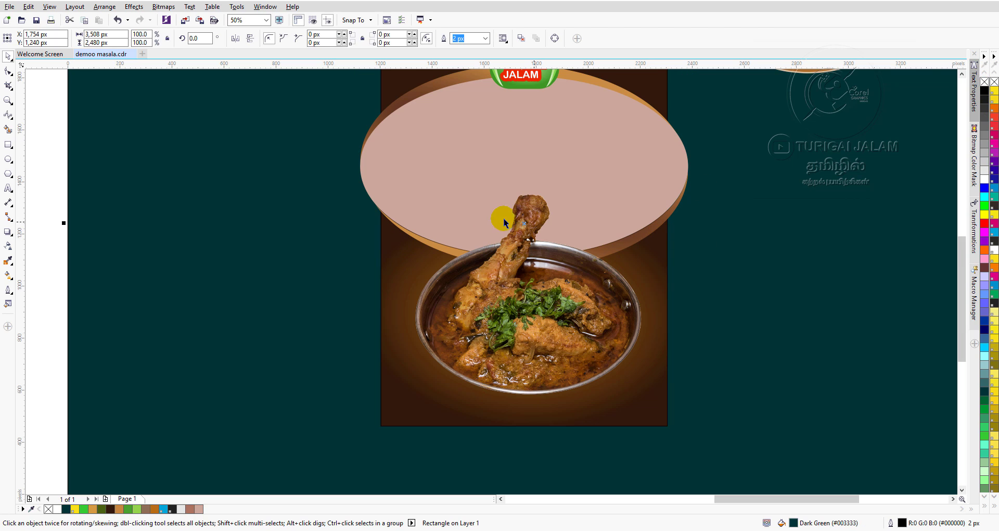
{"action": "left_click", "coordinate": [451, 231]}
{"action": "left_click", "coordinate": [860, 227]}
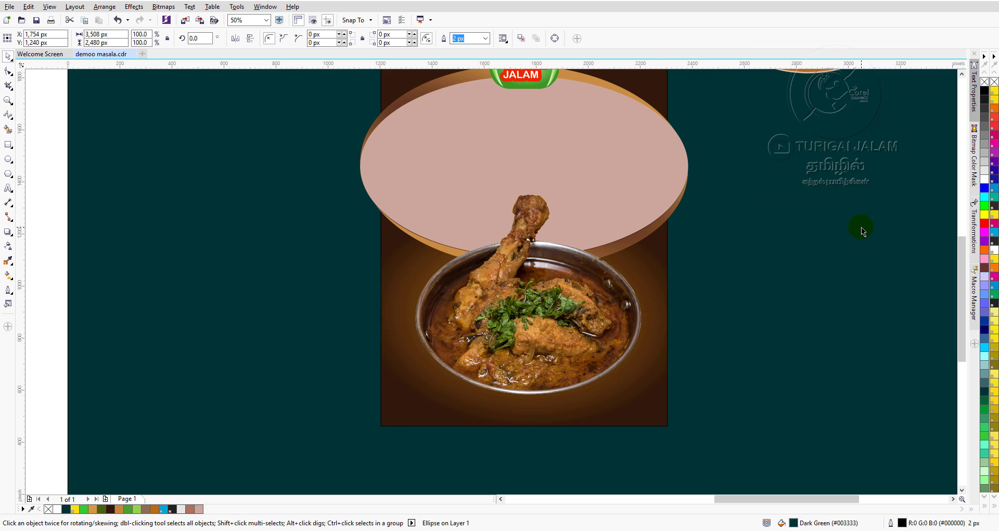
Move the Chicken Curry Masala label from the teal background onto the pale ellipse, at X 1,770 px, Y 1,559 px.
{"action": "scroll", "coordinate": [588, 214], "scroll_direction": "down", "scroll_amount": 2}
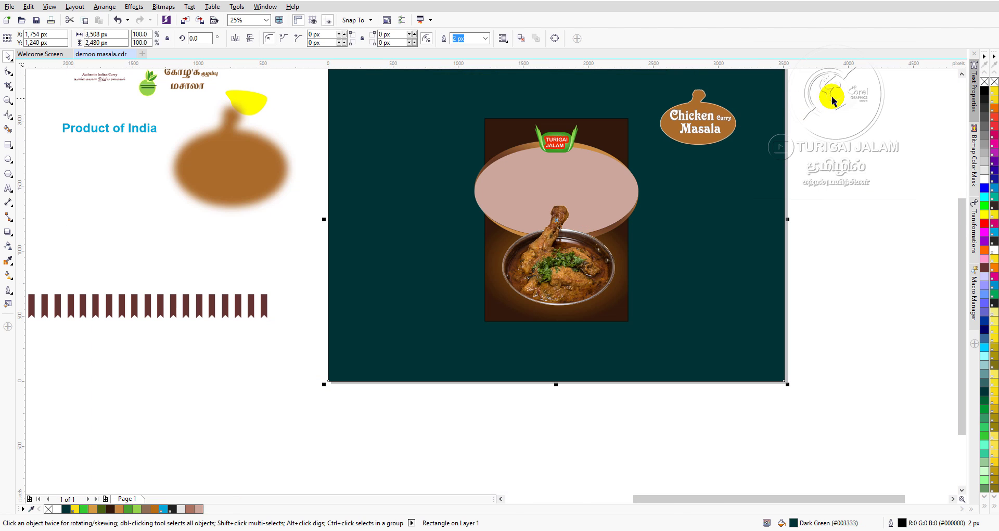
{"action": "left_click", "coordinate": [692, 136]}
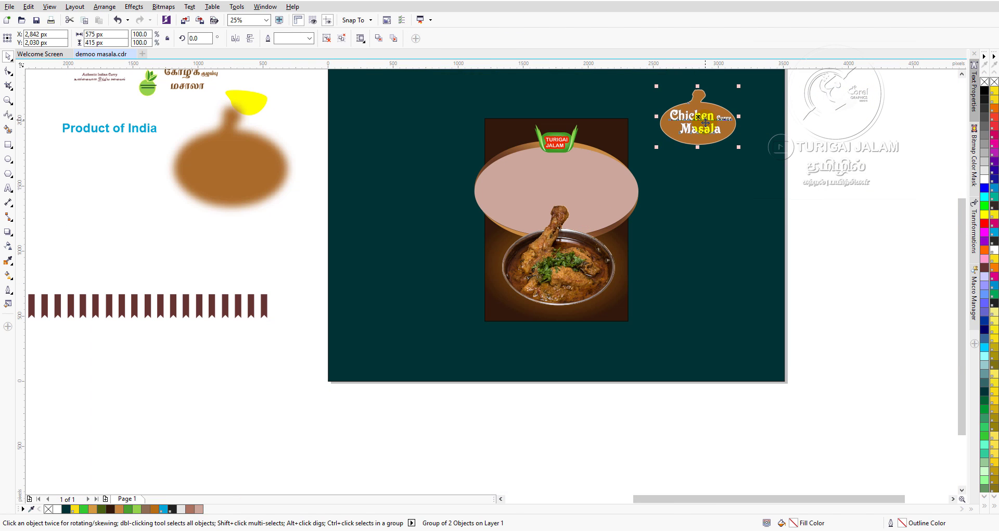
{"action": "left_click_drag", "start_coordinate": [704, 121], "coordinate": [564, 185]}
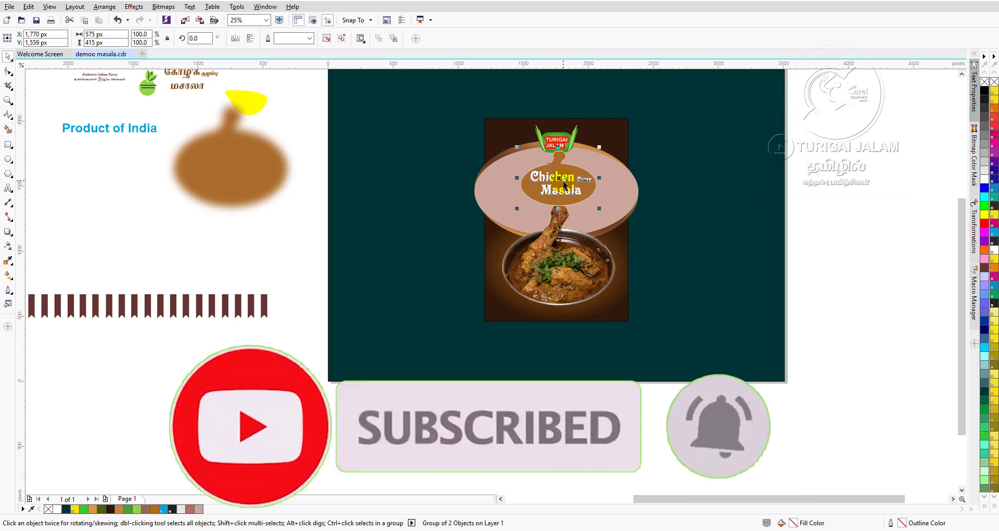
Nudge the Chicken Curry Masala label up to Y 1,670 px, with its stem tucked behind the Turigai Jalam logo.
{"action": "scroll", "coordinate": [563, 185], "scroll_direction": "up", "scroll_amount": 2}
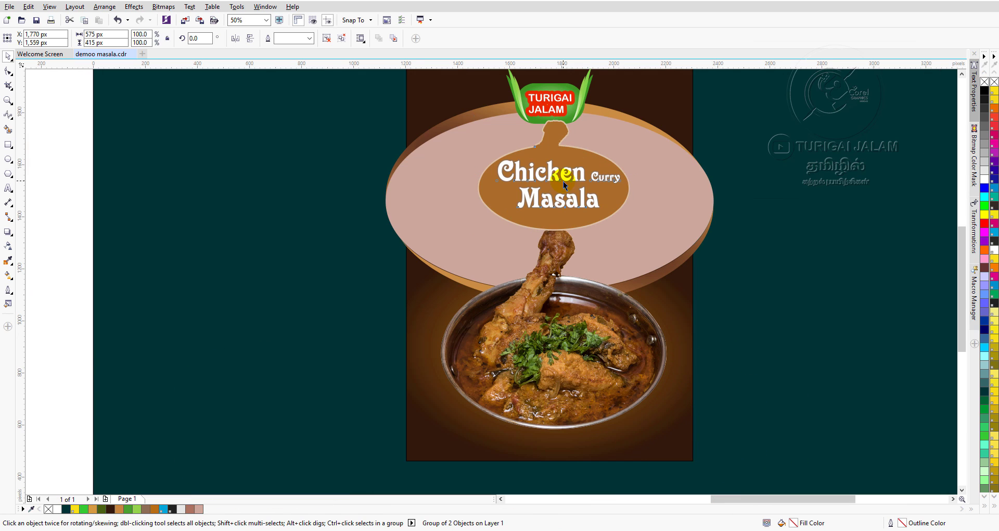
{"action": "key", "text": "Up"}
{"action": "key", "text": "Up"}
{"action": "key", "text": "Up"}
{"action": "key", "text": "Up"}
{"action": "key", "text": "Up"}
{"action": "key", "text": "Up"}
{"action": "key", "text": "Up"}
{"action": "key", "text": "Up"}
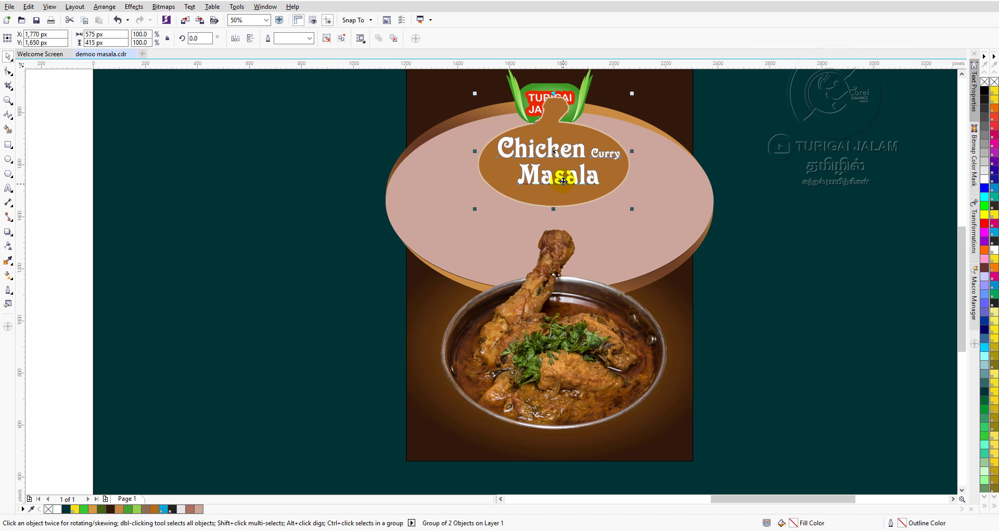
{"action": "key", "text": "Up"}
{"action": "key", "text": "Up"}
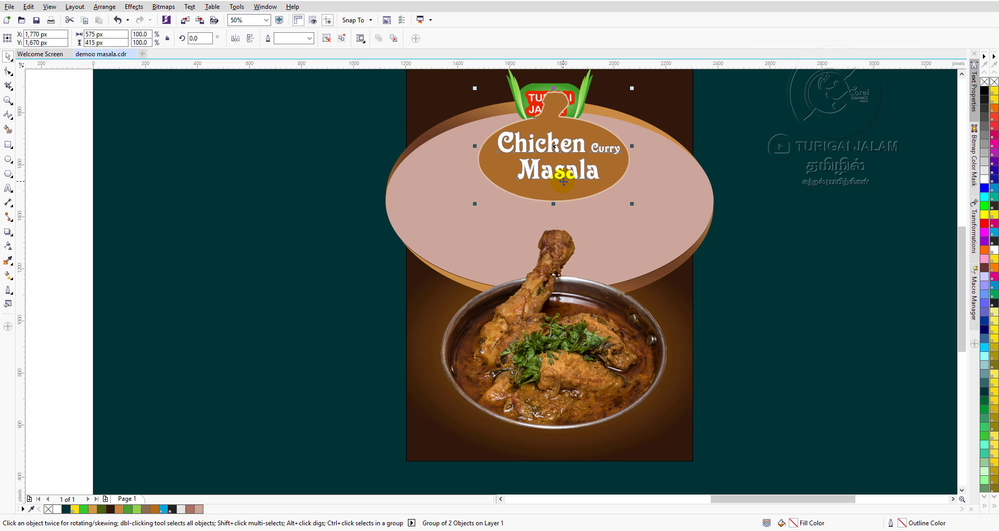
{"action": "key", "text": "Up"}
{"action": "key", "text": "Up"}
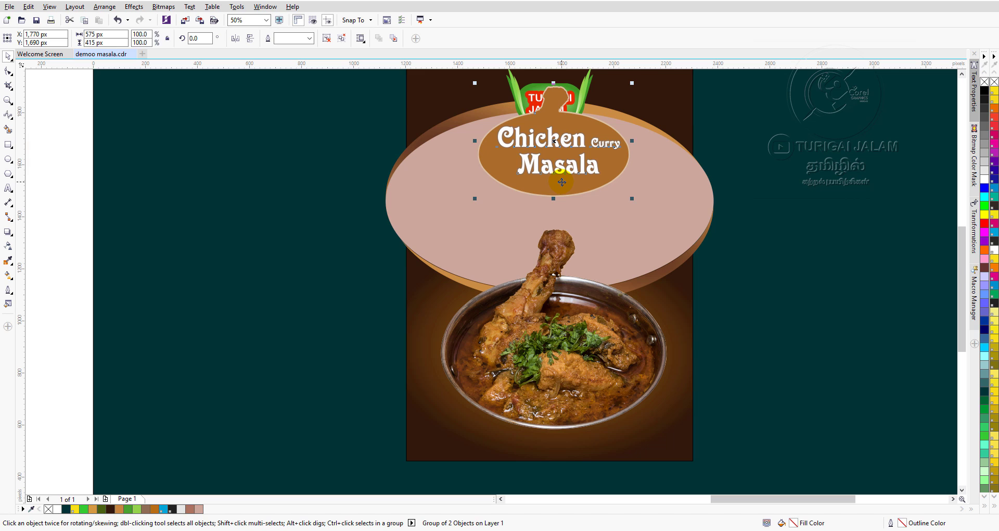
{"action": "key", "text": "Down"}
{"action": "key", "text": "Down"}
{"action": "key", "text": "Down"}
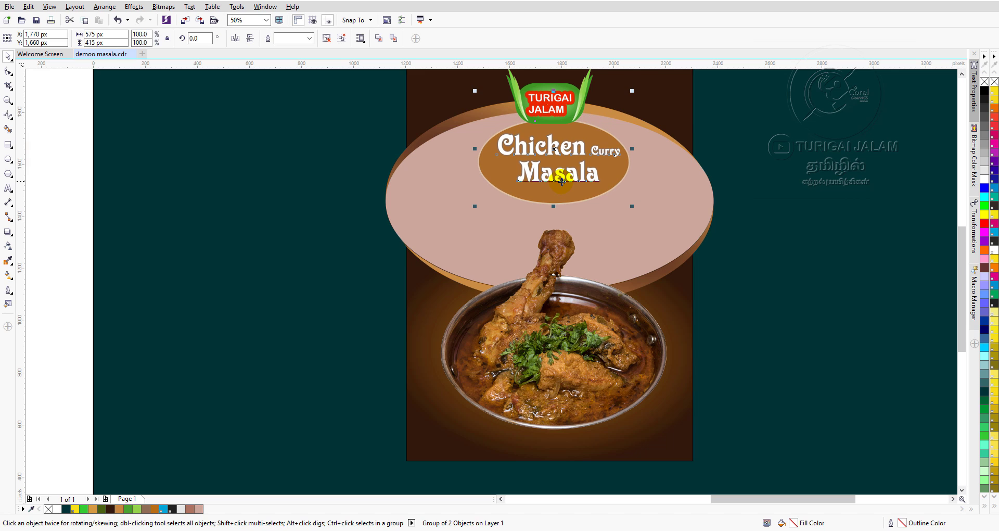
{"action": "key", "text": "Up"}
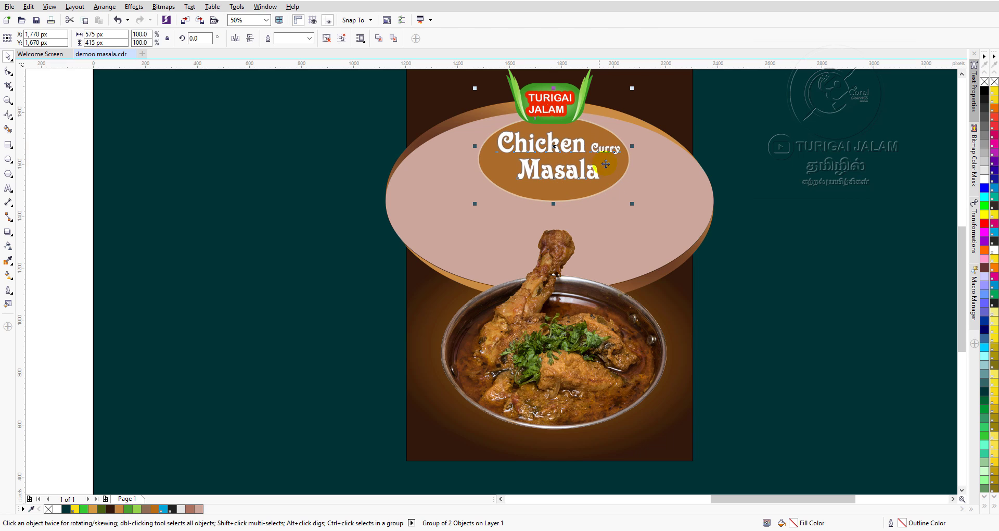
Add 24 pt artistic text in Victorian LET on the teal background beside the panel, reading "Chicken curry" with "masala" on a second line.
{"action": "left_click", "coordinate": [8, 188]}
{"action": "left_click", "coordinate": [168, 238]}
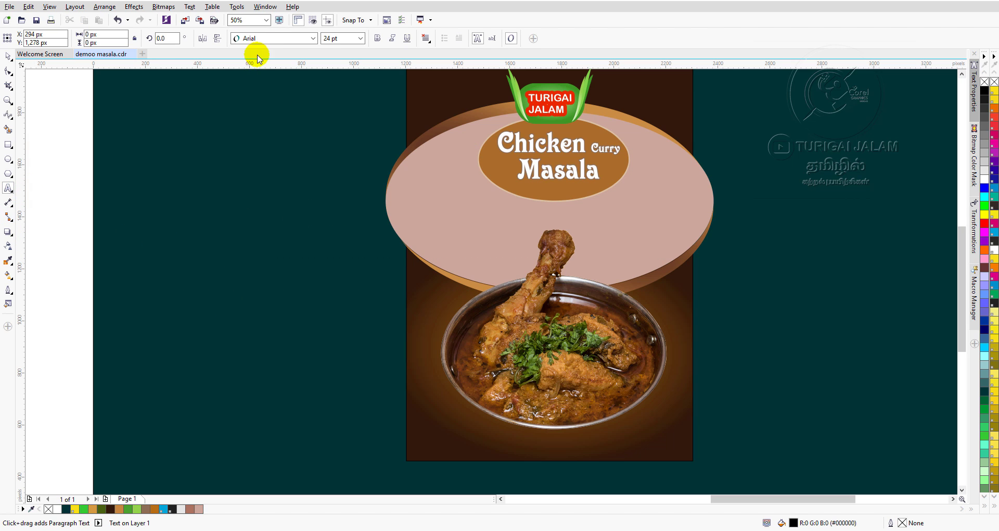
{"action": "left_click", "coordinate": [312, 38]}
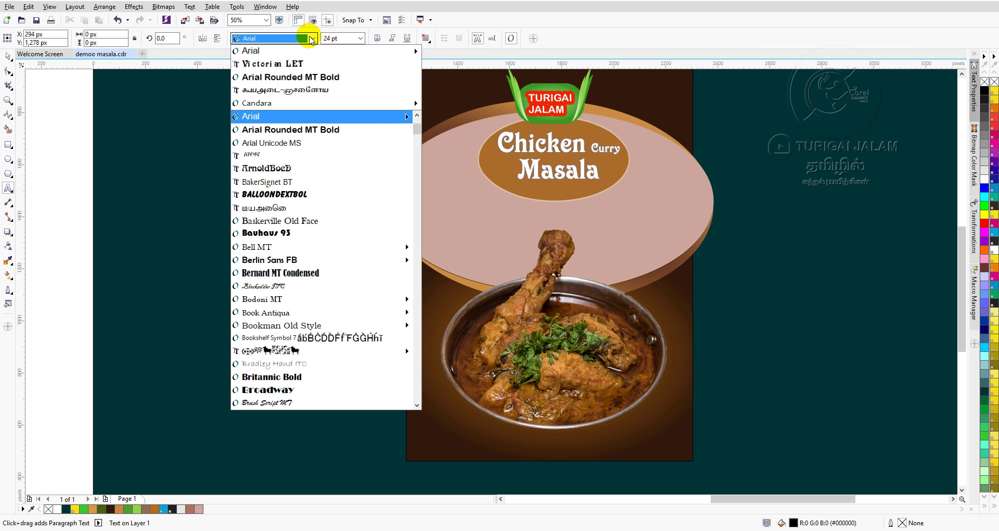
{"action": "left_click", "coordinate": [303, 64]}
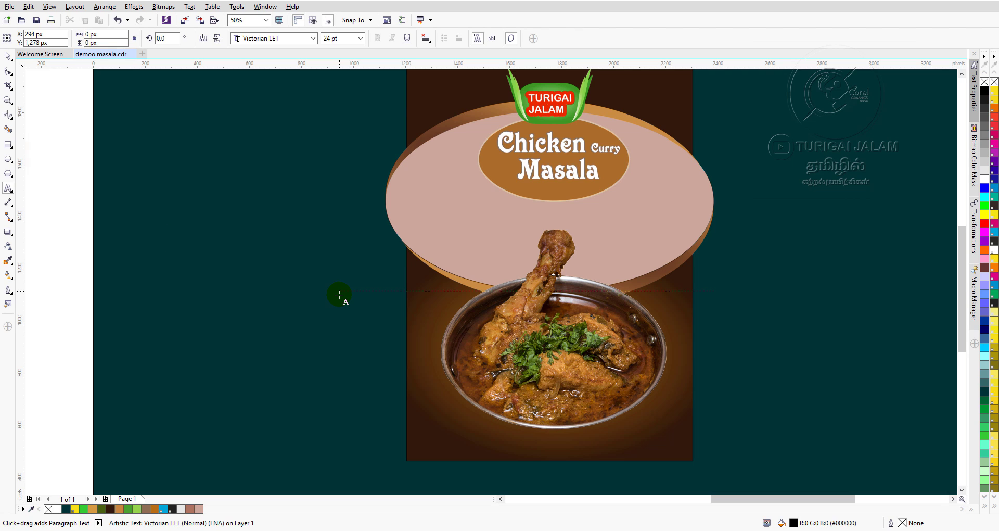
{"action": "type", "text": "Chick"}
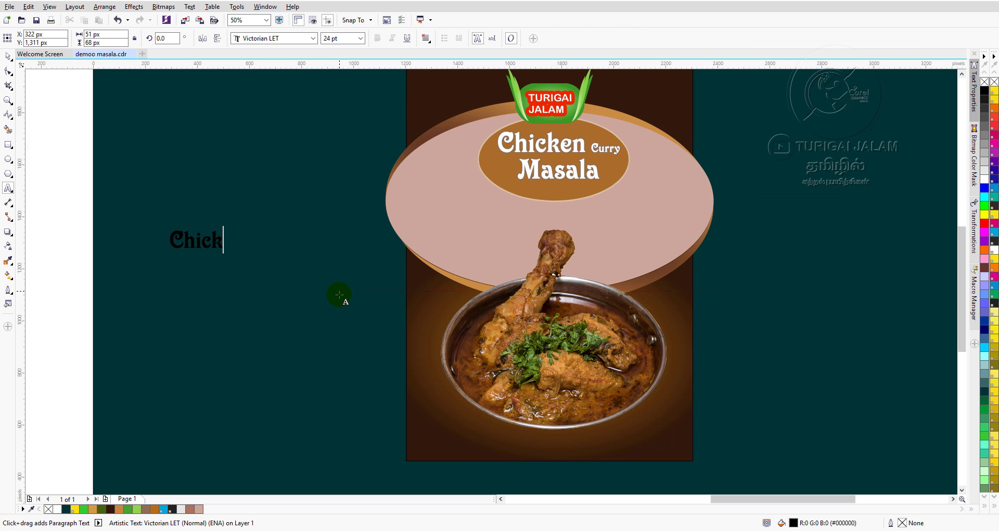
{"action": "type", "text": "en cury"}
{"action": "key", "text": "BackSpace"}
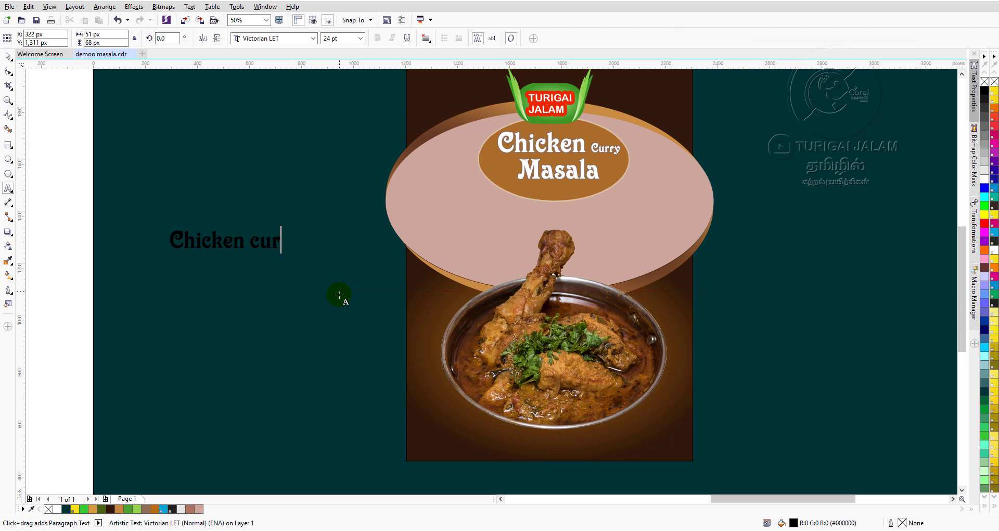
{"action": "type", "text": "ry"}
{"action": "key", "text": "Return"}
{"action": "type", "text": "masala"}
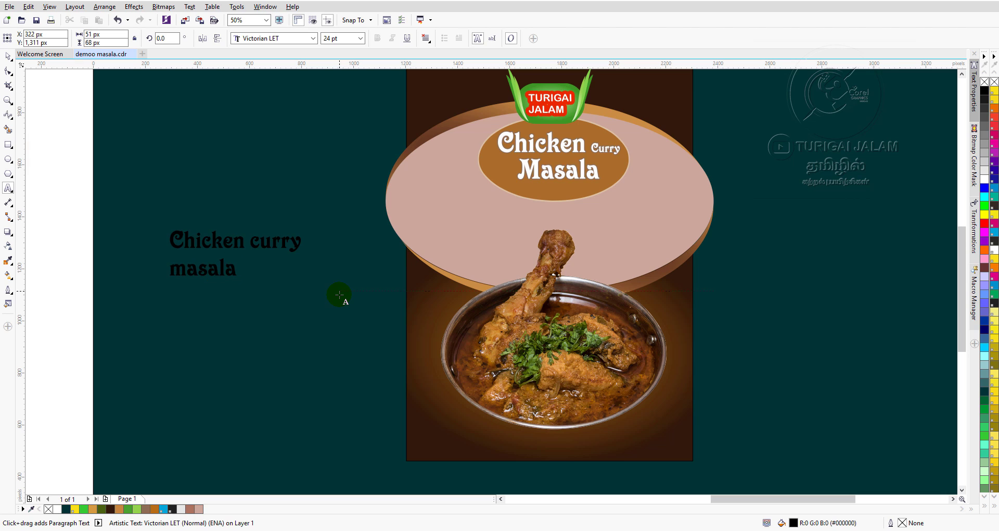
Capitalize the M of "masala" in the new text and indent that second line with leading spaces.
{"action": "left_click_drag", "start_coordinate": [186, 269], "coordinate": [172, 271]}
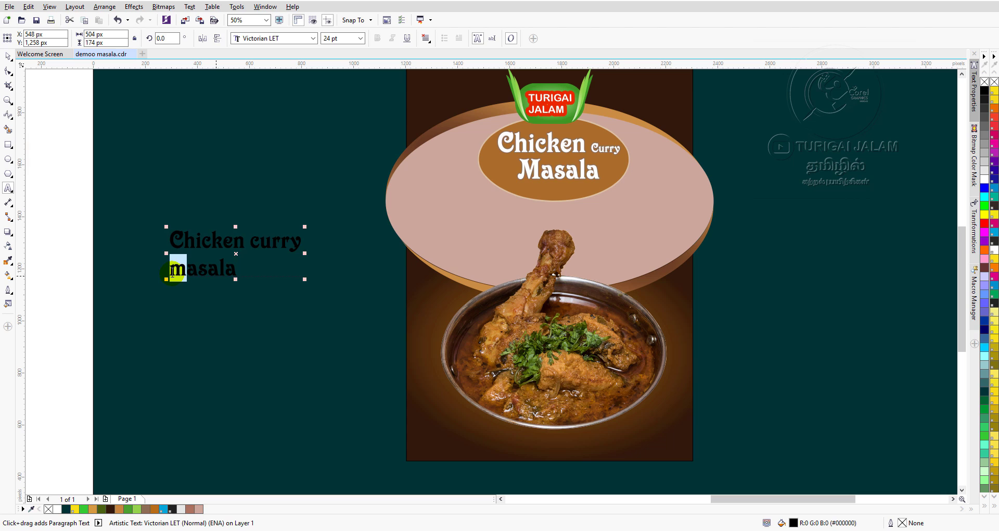
{"action": "type", "text": "M"}
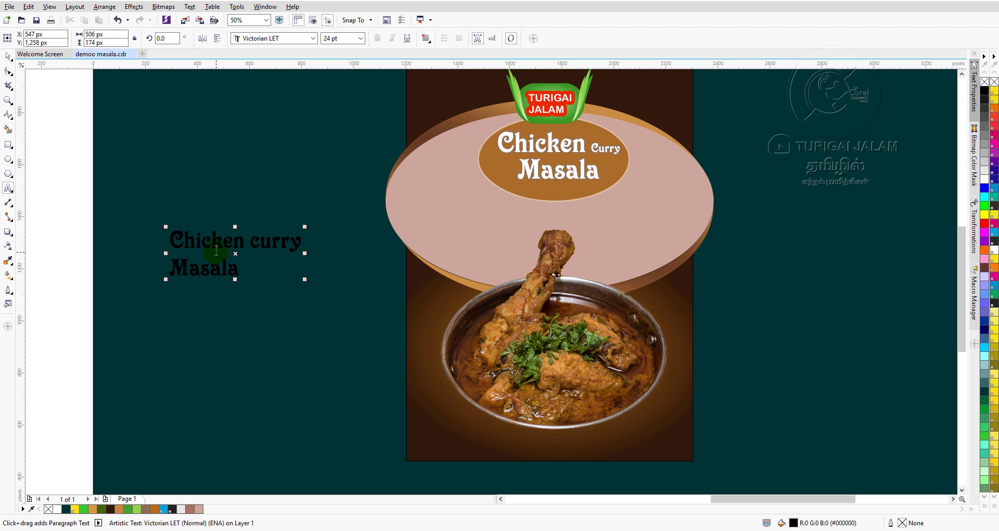
{"action": "left_click_drag", "start_coordinate": [251, 241], "coordinate": [184, 242]}
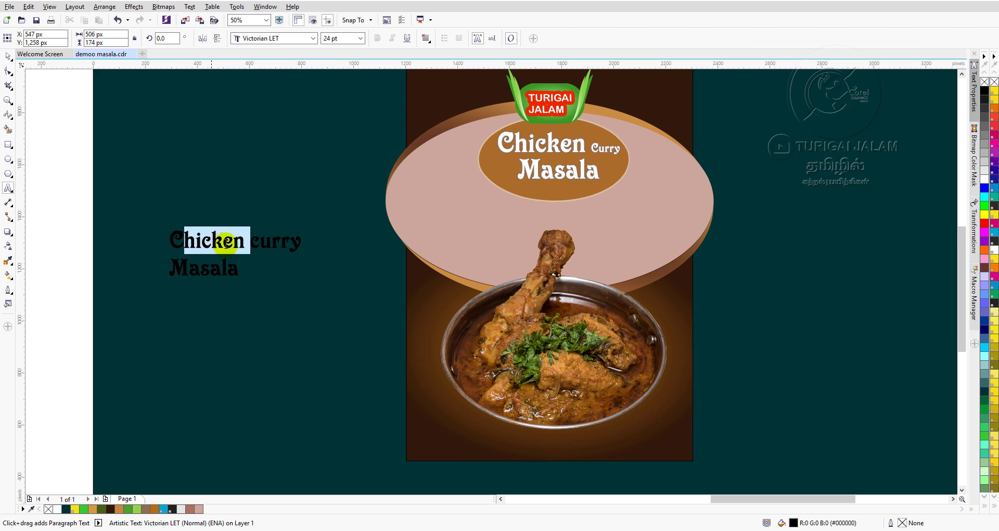
{"action": "left_click", "coordinate": [178, 268]}
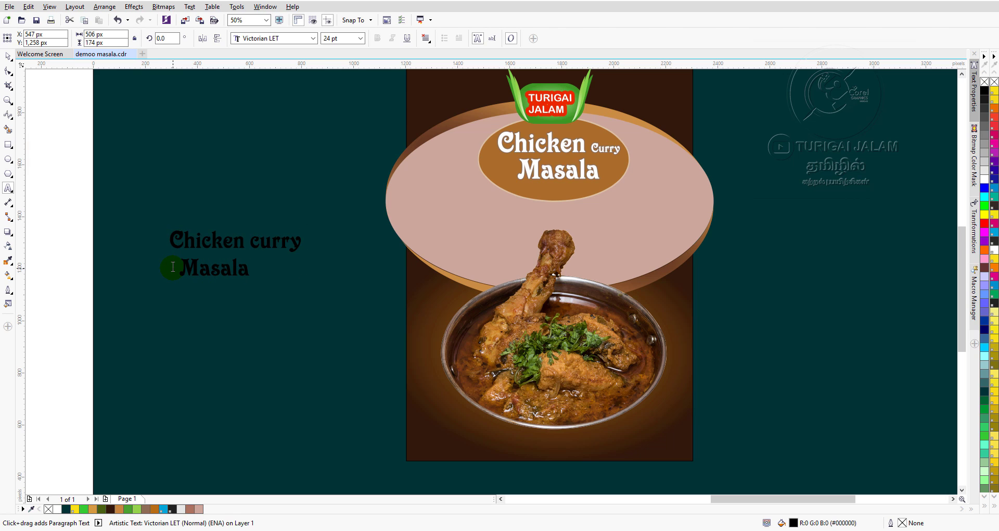
{"action": "key", "text": "Escape"}
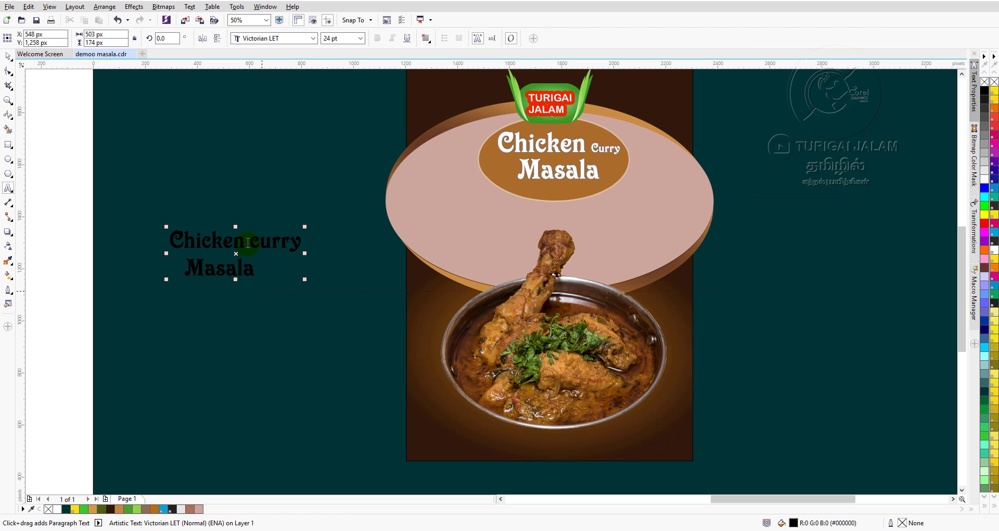
Set the words "Chicken" and "Masala" in the new text to 72 pt.
{"action": "left_click_drag", "start_coordinate": [246, 241], "coordinate": [164, 238]}
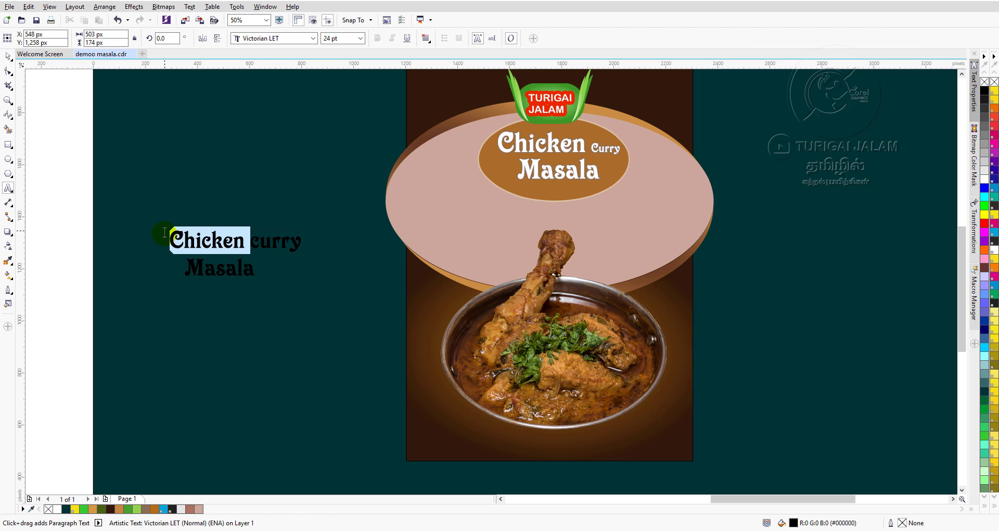
{"action": "left_click", "coordinate": [360, 38]}
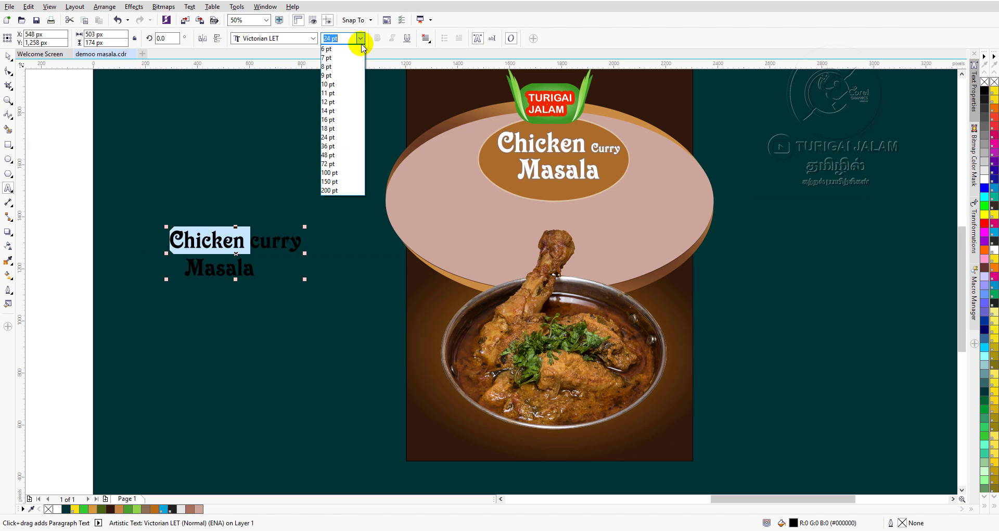
{"action": "left_click", "coordinate": [342, 164]}
{"action": "left_click_drag", "start_coordinate": [255, 278], "coordinate": [192, 277]}
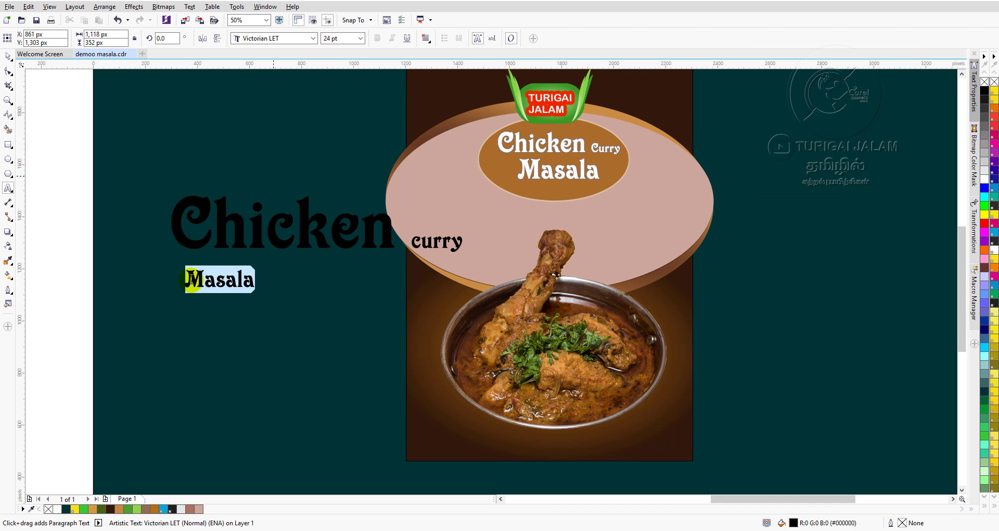
{"action": "left_click", "coordinate": [360, 38]}
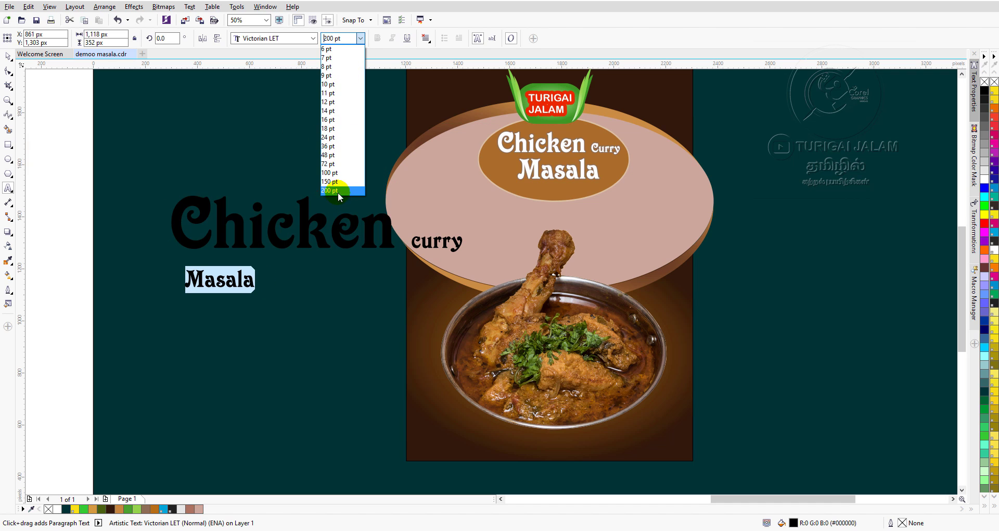
{"action": "left_click", "coordinate": [334, 164]}
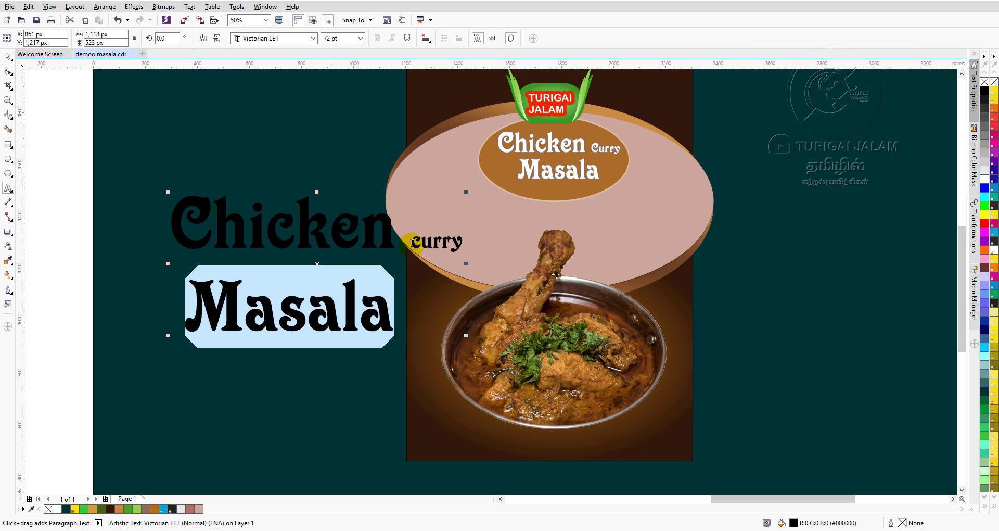
Set the word "curry" to 24 pt and finish editing the text.
{"action": "left_click_drag", "start_coordinate": [411, 241], "coordinate": [475, 240]}
{"action": "left_click", "coordinate": [360, 38]}
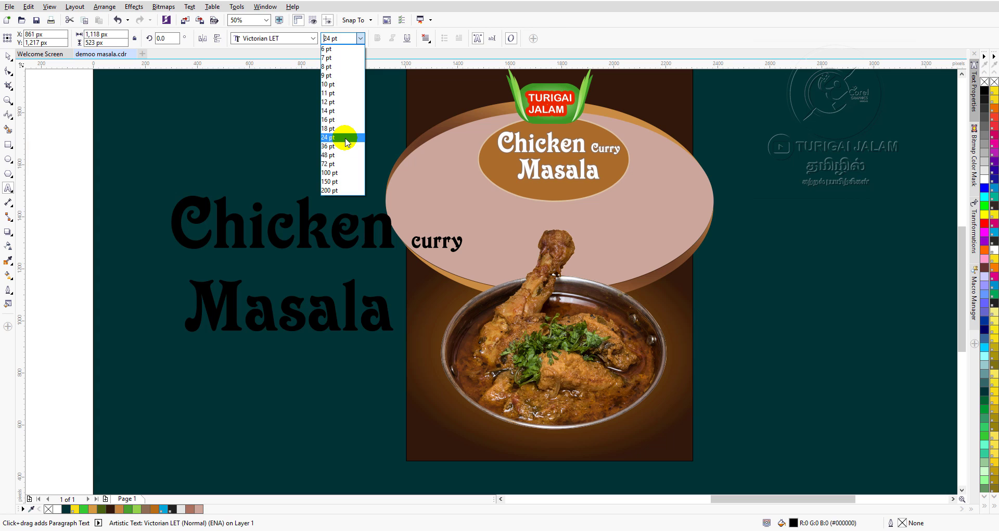
{"action": "left_click", "coordinate": [346, 137]}
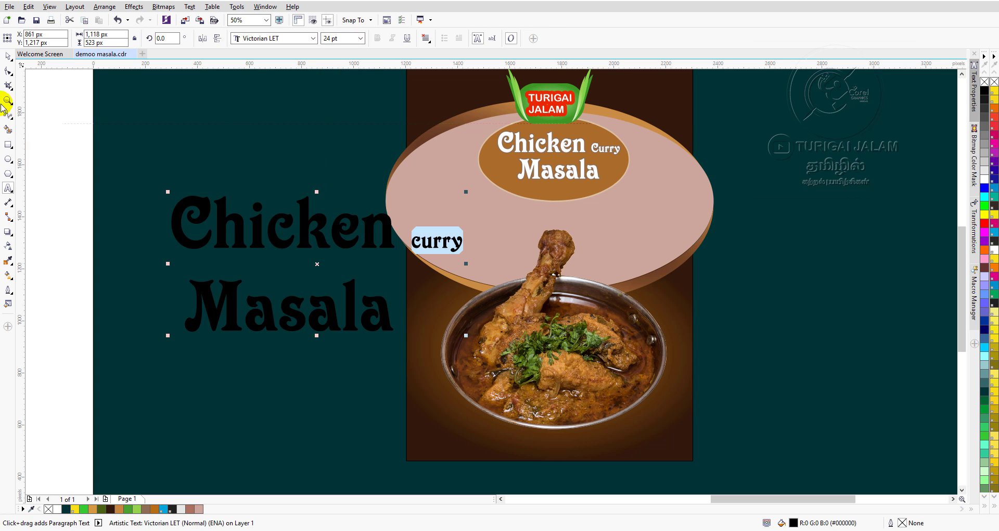
{"action": "left_click", "coordinate": [8, 56]}
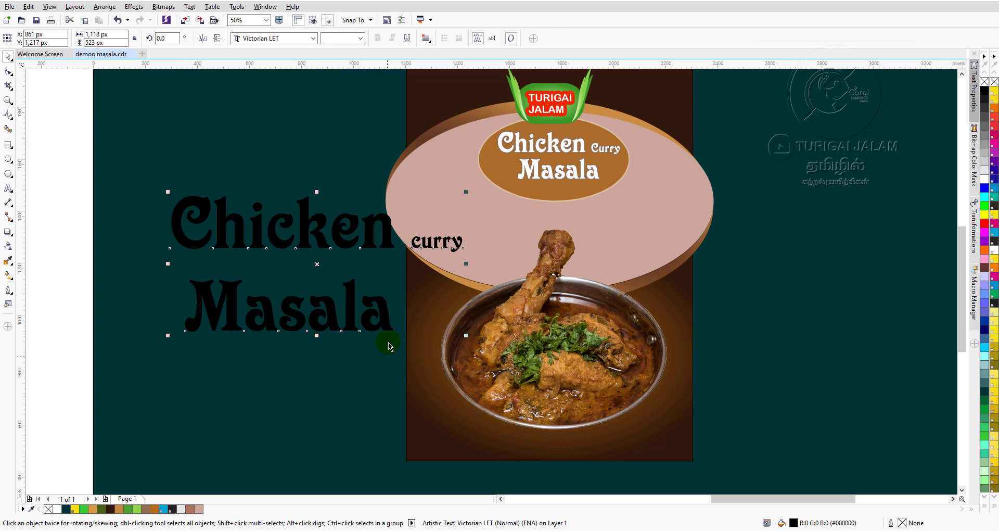
Indent the "Masala" line of the new text further with extra leading spaces and finish editing.
{"action": "left_click", "coordinate": [8, 187]}
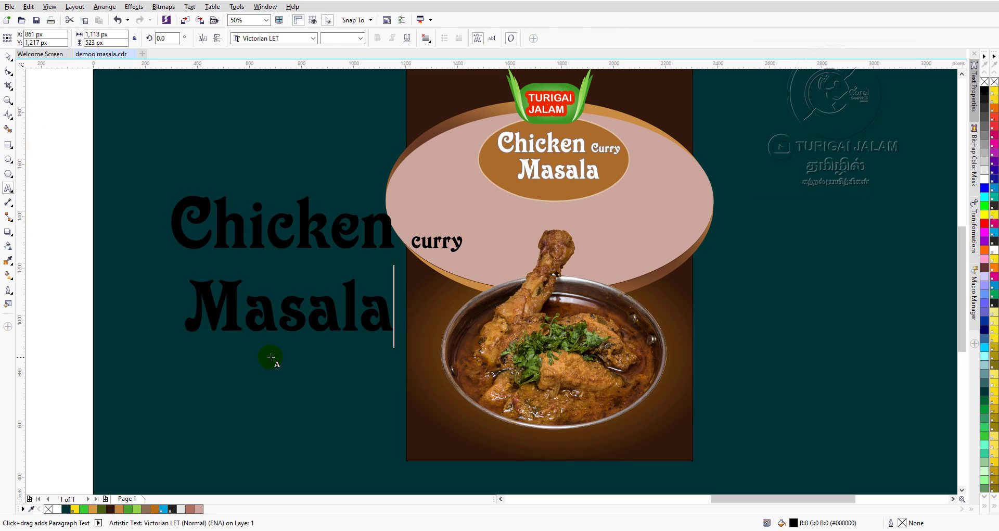
{"action": "left_click", "coordinate": [188, 301]}
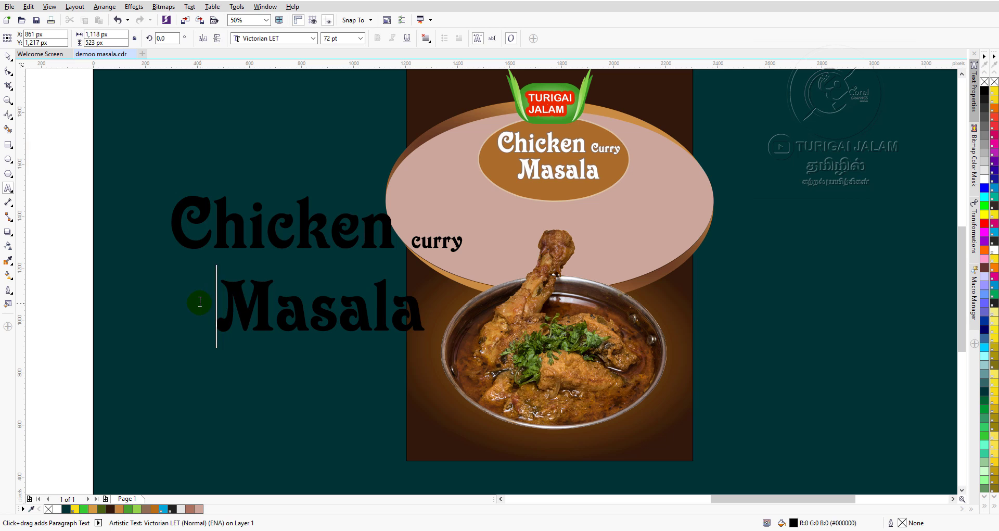
{"action": "left_click", "coordinate": [8, 57]}
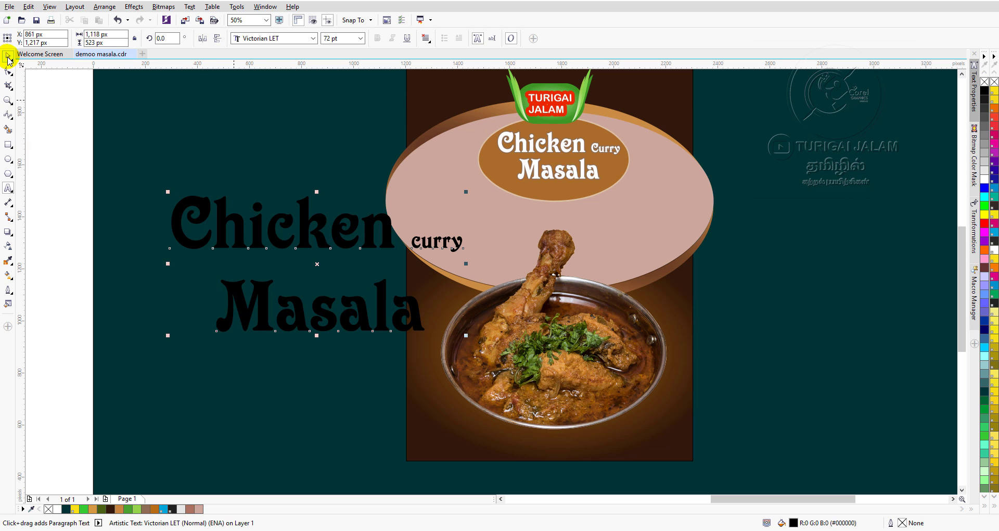
Fill the new "Chicken curry Masala" text white and move it up and left on the teal background.
{"action": "left_click", "coordinate": [982, 179]}
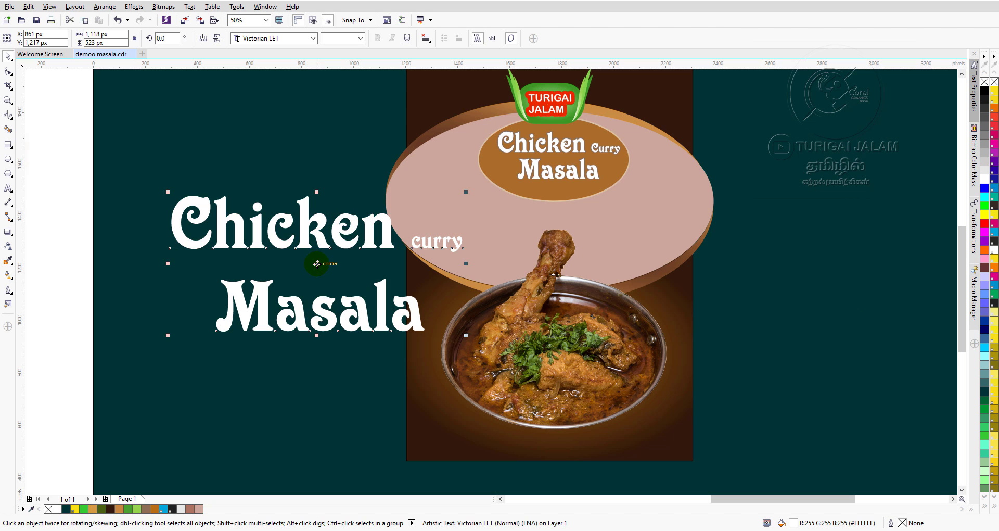
{"action": "left_click_drag", "start_coordinate": [317, 263], "coordinate": [265, 155]}
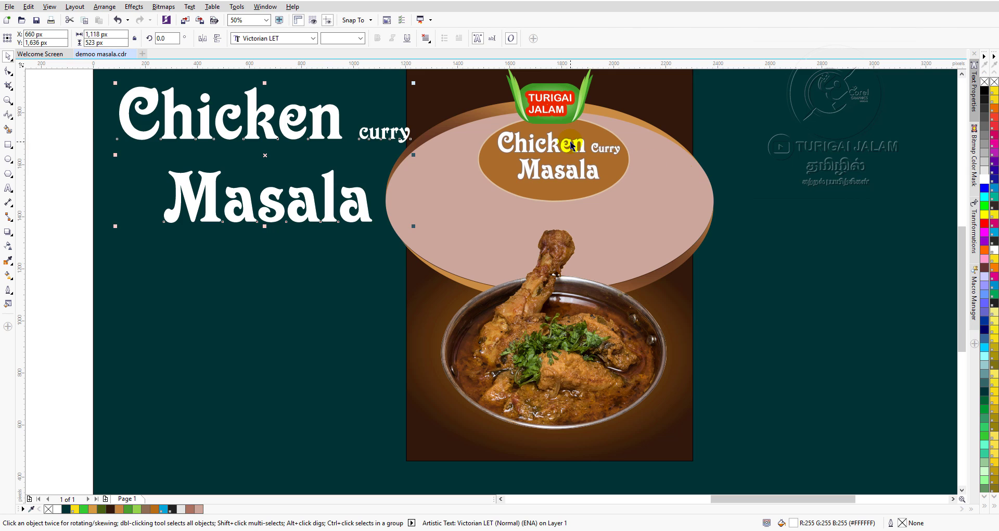
Compare the large white "Chicken curry Masala" text with the finished label in the brown ellipse, and delete the large text.
{"action": "scroll", "coordinate": [572, 145], "scroll_direction": "up", "scroll_amount": 1}
{"action": "scroll", "coordinate": [477, 142], "scroll_direction": "up", "scroll_amount": 2}
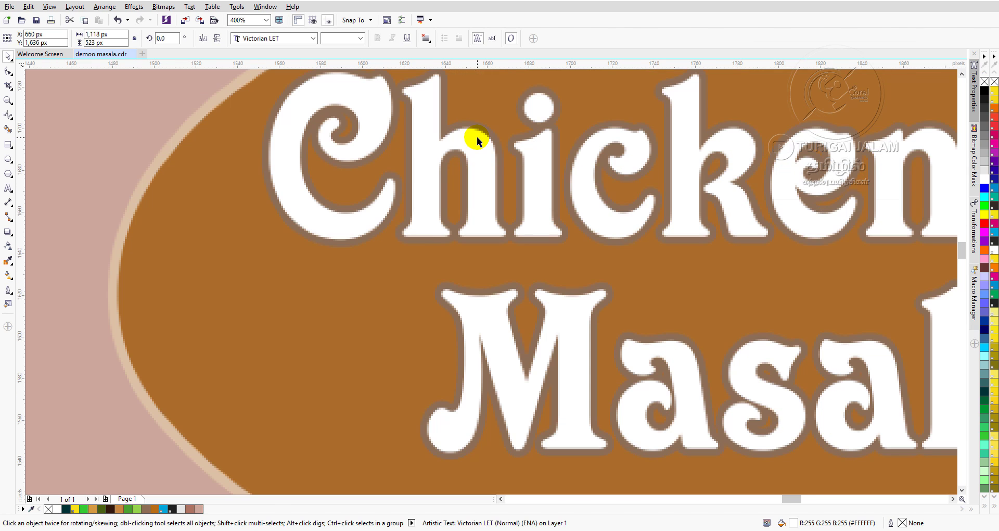
{"action": "scroll", "coordinate": [507, 166], "scroll_direction": "down", "scroll_amount": 1}
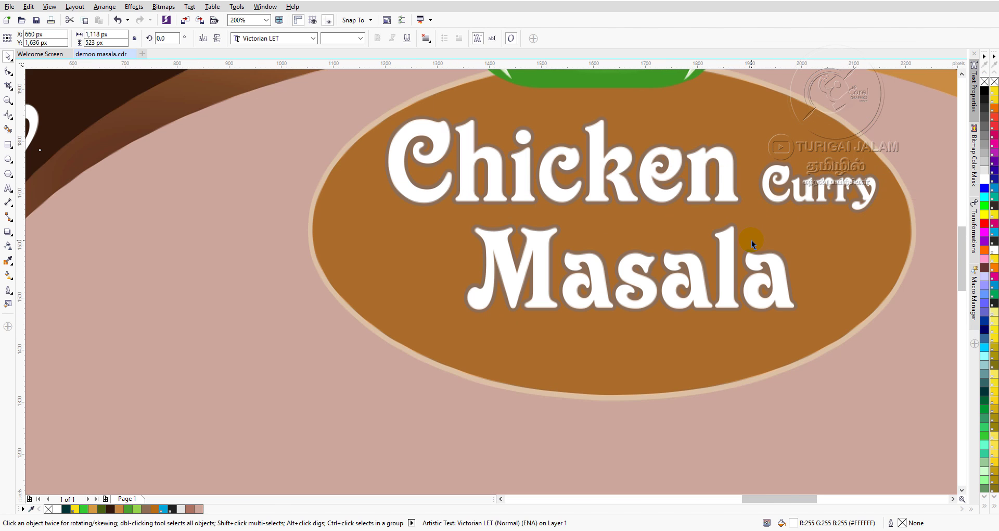
{"action": "scroll", "coordinate": [751, 239], "scroll_direction": "down", "scroll_amount": 2}
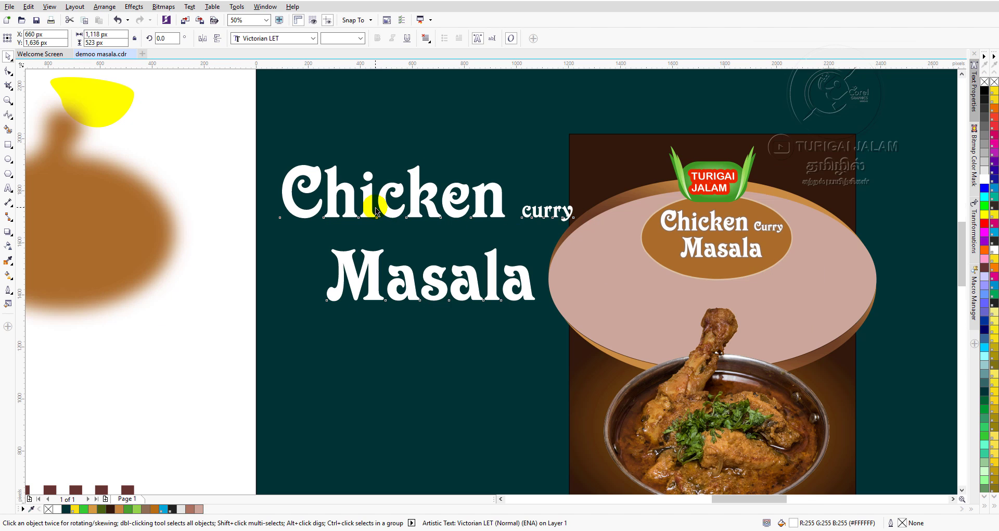
{"action": "scroll", "coordinate": [376, 211], "scroll_direction": "up", "scroll_amount": 1}
{"action": "scroll", "coordinate": [377, 211], "scroll_direction": "down", "scroll_amount": 1}
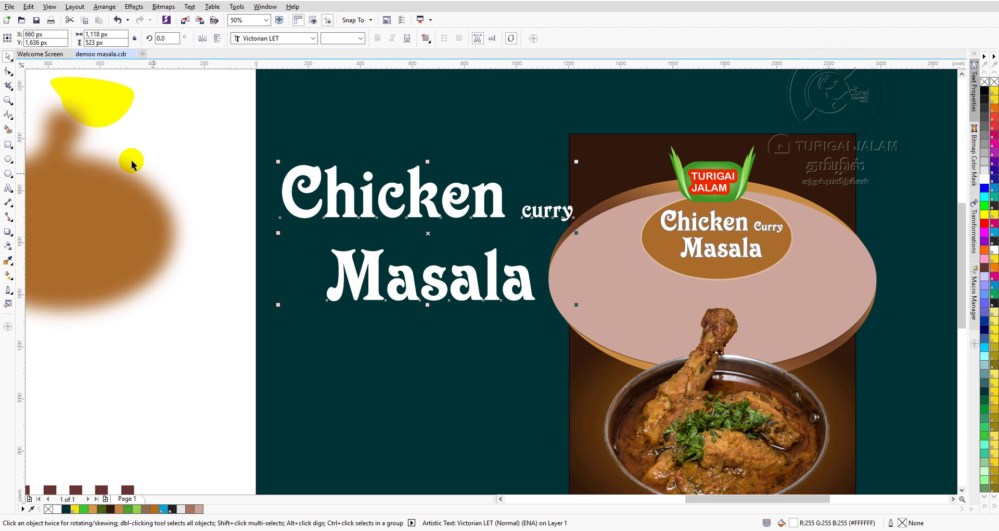
{"action": "left_click", "coordinate": [201, 119]}
{"action": "left_click", "coordinate": [350, 192]}
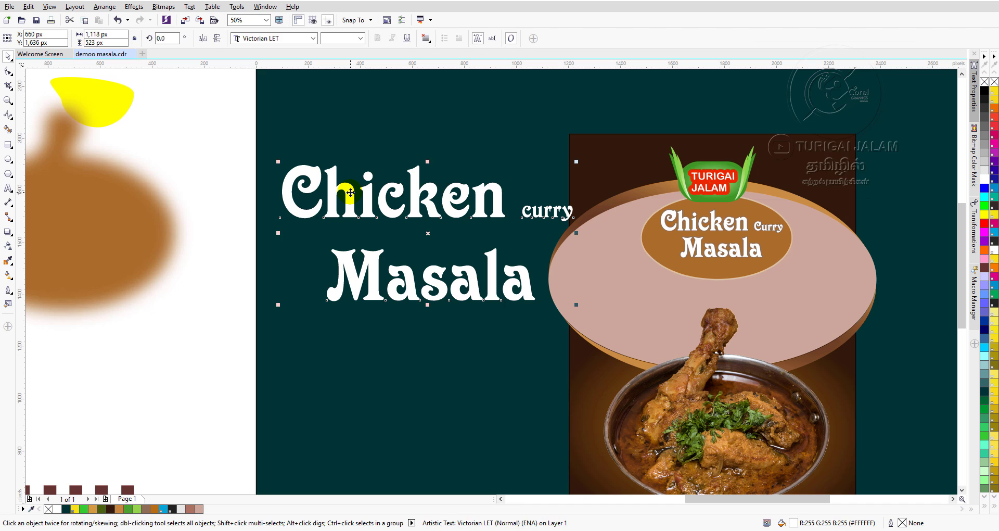
{"action": "key", "text": "Delete"}
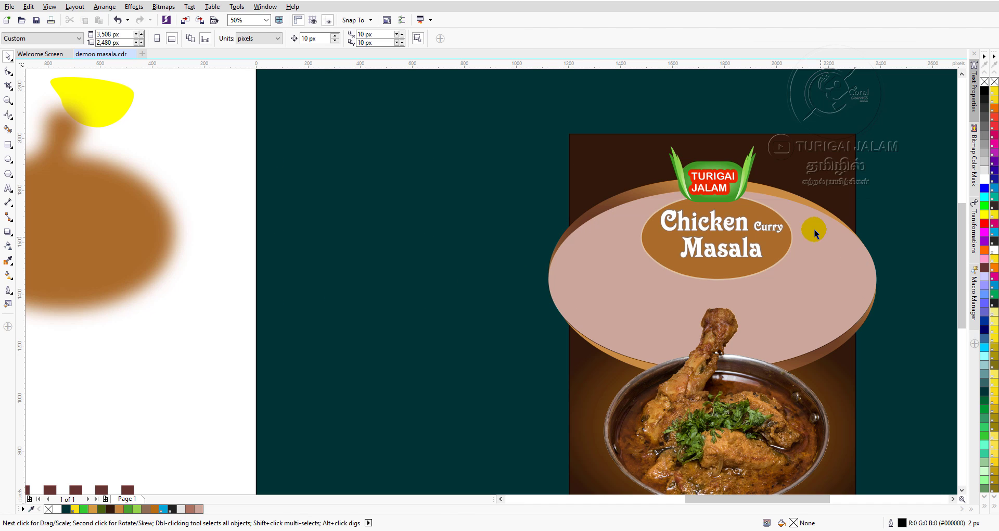
Move the Tamil product name "கோழிக் குழம்பு மசாலா" from outside the page onto the left part of the pink ellipse, below the brown label.
{"action": "scroll", "coordinate": [797, 217], "scroll_direction": "down", "scroll_amount": 1}
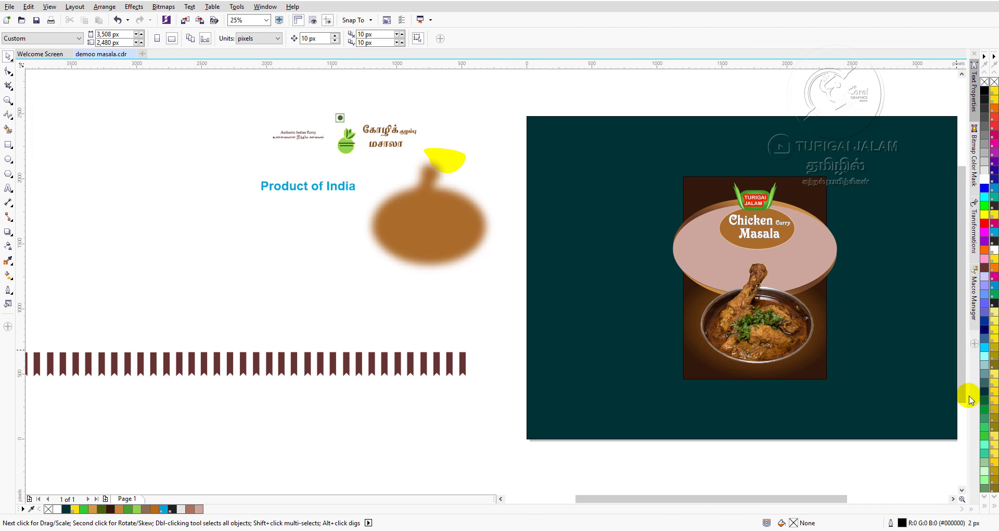
{"action": "left_click", "coordinate": [953, 498]}
{"action": "left_click", "coordinate": [954, 498]}
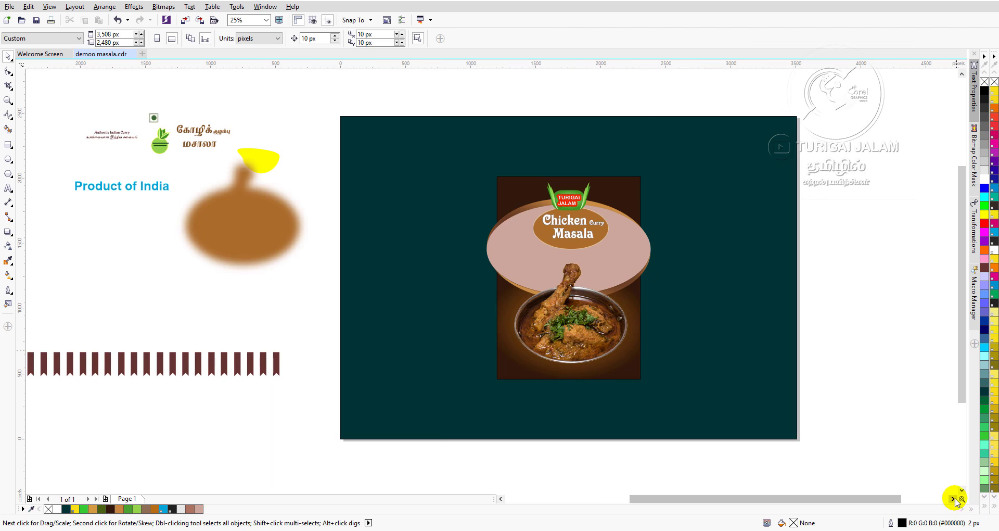
{"action": "left_click", "coordinate": [613, 254]}
{"action": "left_click", "coordinate": [633, 93]}
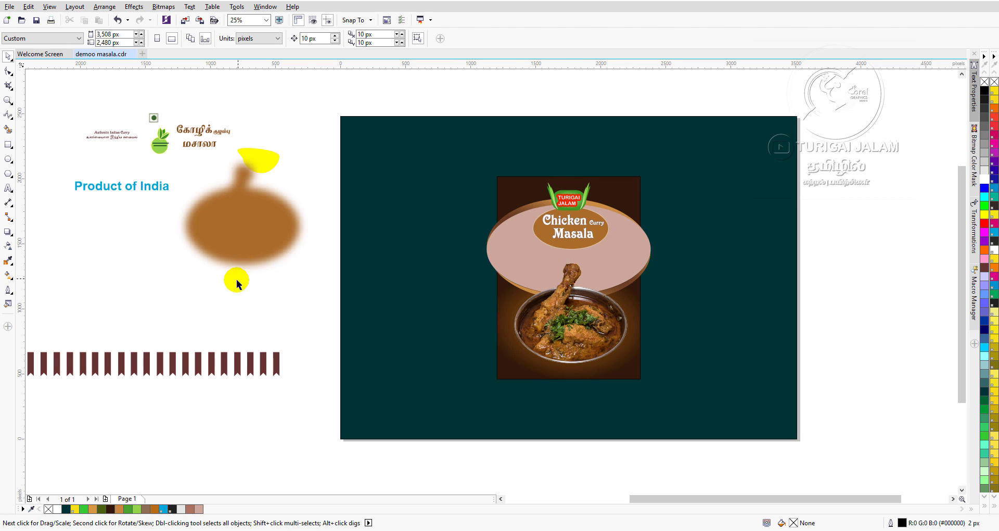
{"action": "left_click", "coordinate": [196, 136]}
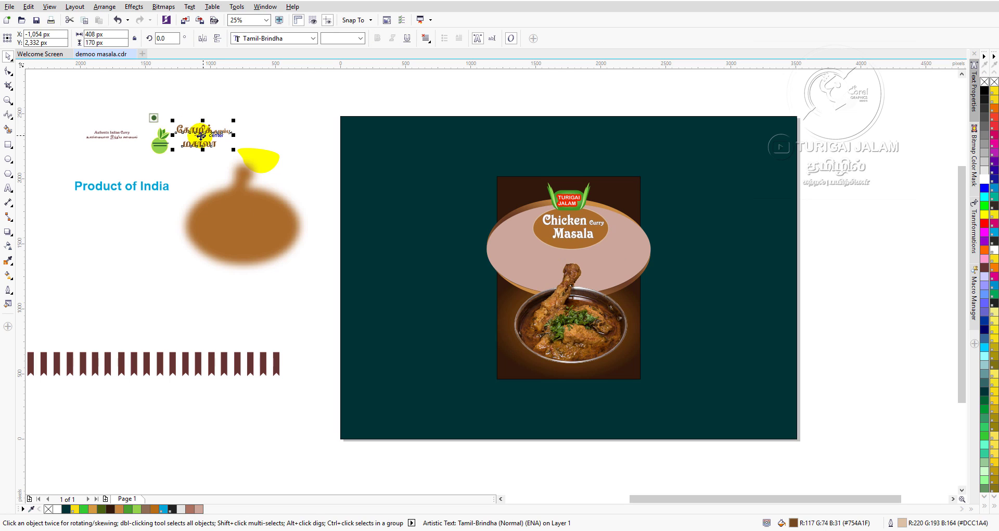
{"action": "left_click_drag", "start_coordinate": [202, 135], "coordinate": [535, 260]}
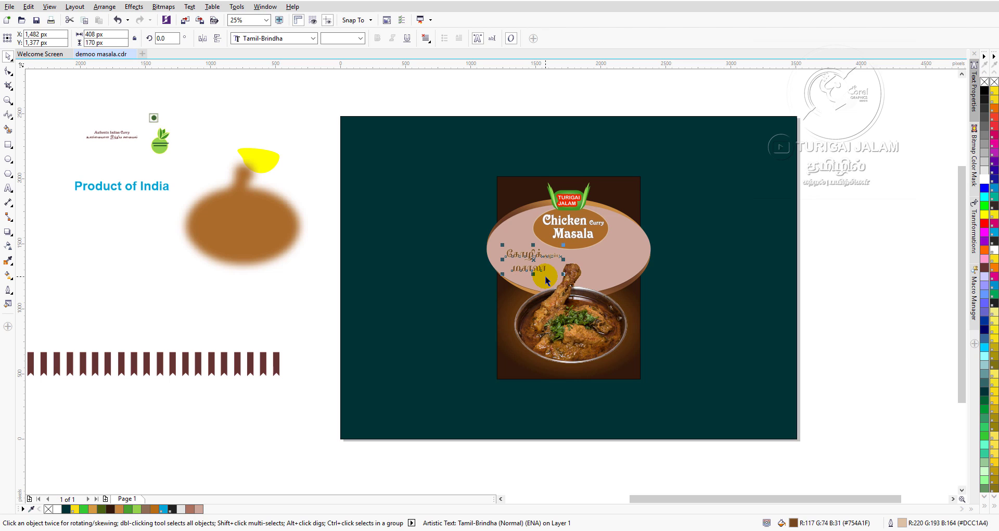
{"action": "left_click", "coordinate": [780, 195]}
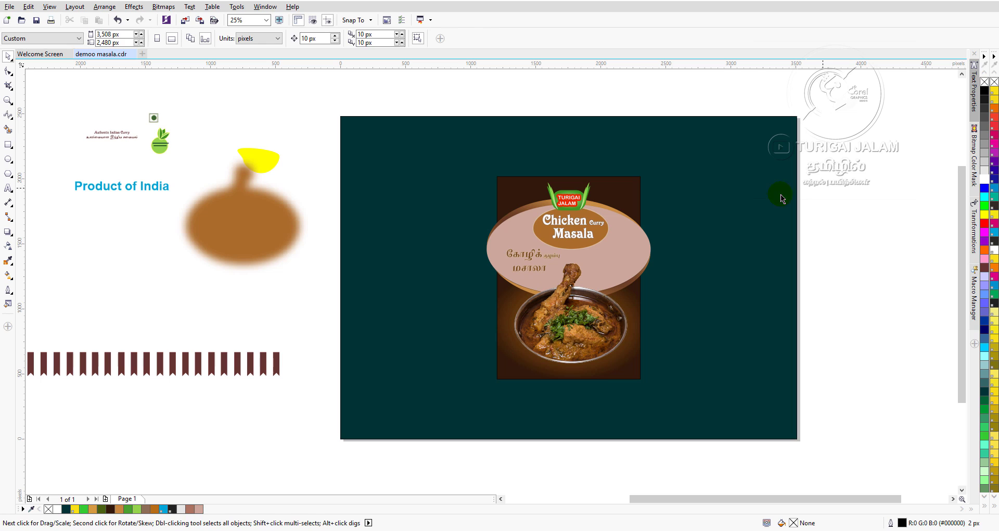
Change the large pink ellipse's fill to 10% Black (#E6E6E6).
{"action": "left_click", "coordinate": [620, 248]}
{"action": "scroll", "coordinate": [590, 276], "scroll_direction": "up", "scroll_amount": 1}
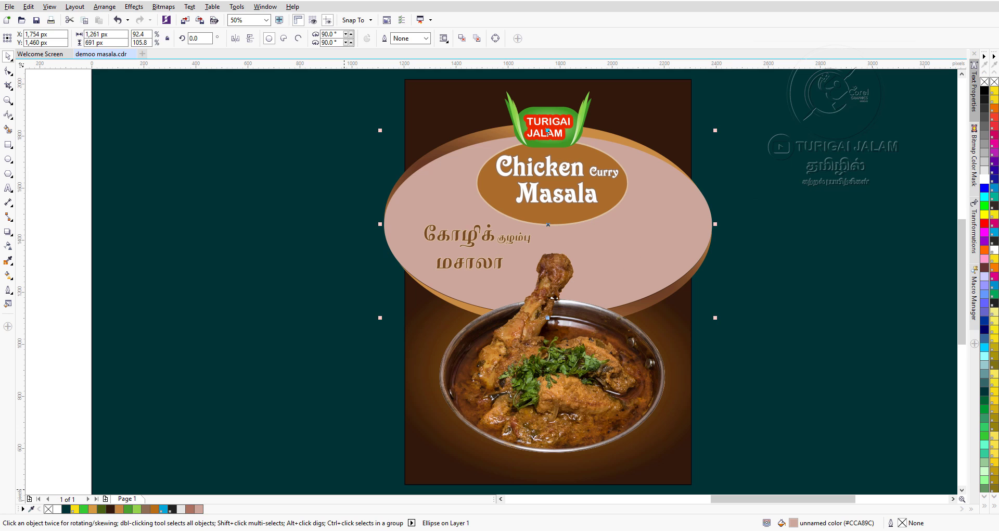
{"action": "key", "text": "super+e"}
{"action": "key", "text": "super+Down"}
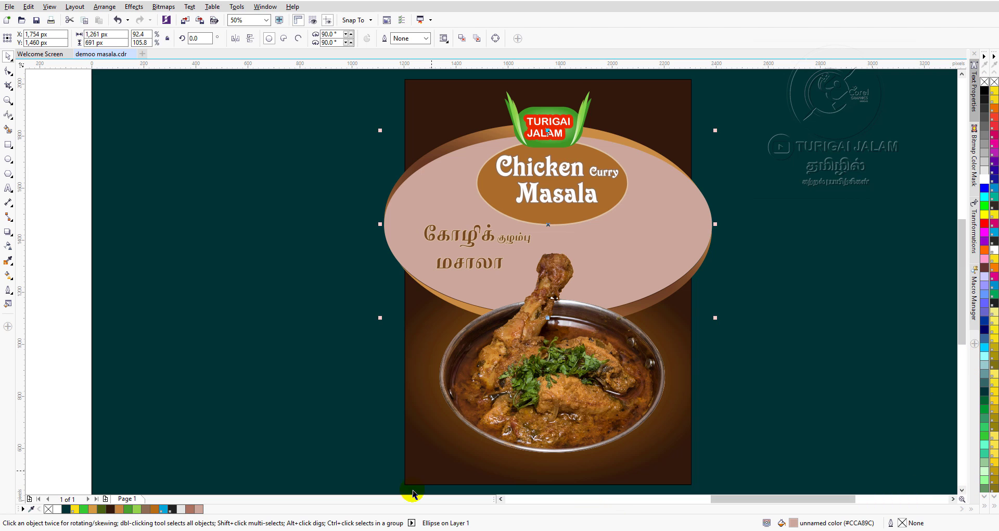
{"action": "left_click", "coordinate": [829, 239]}
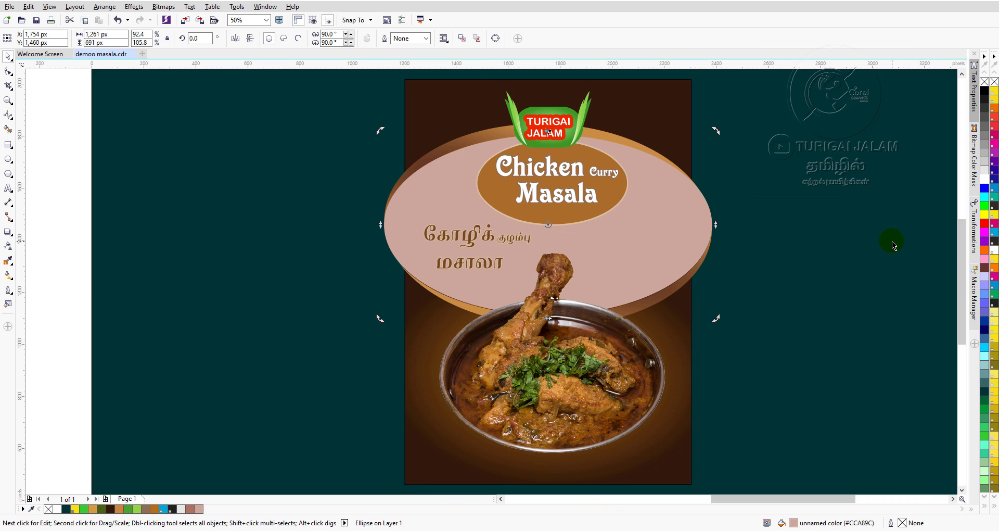
{"action": "left_click", "coordinate": [644, 238]}
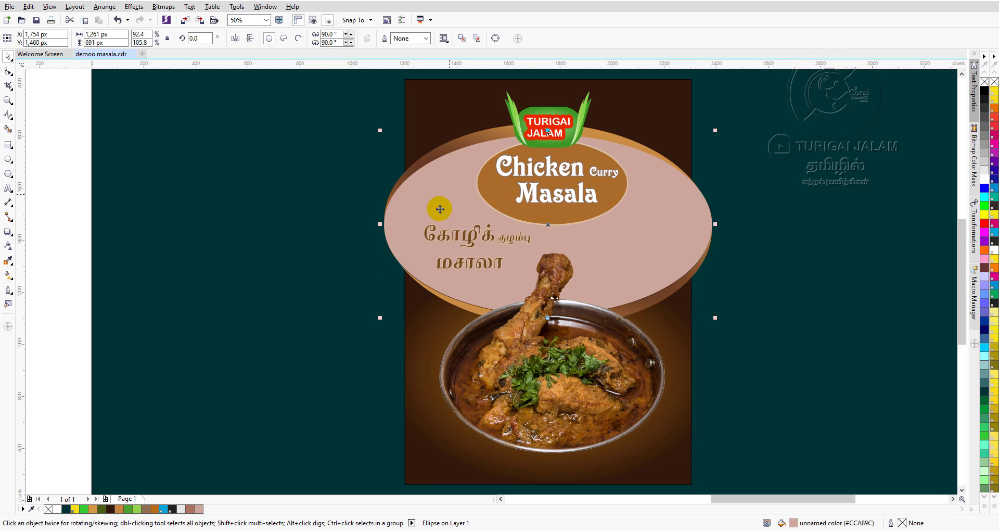
{"action": "left_click", "coordinate": [181, 511]}
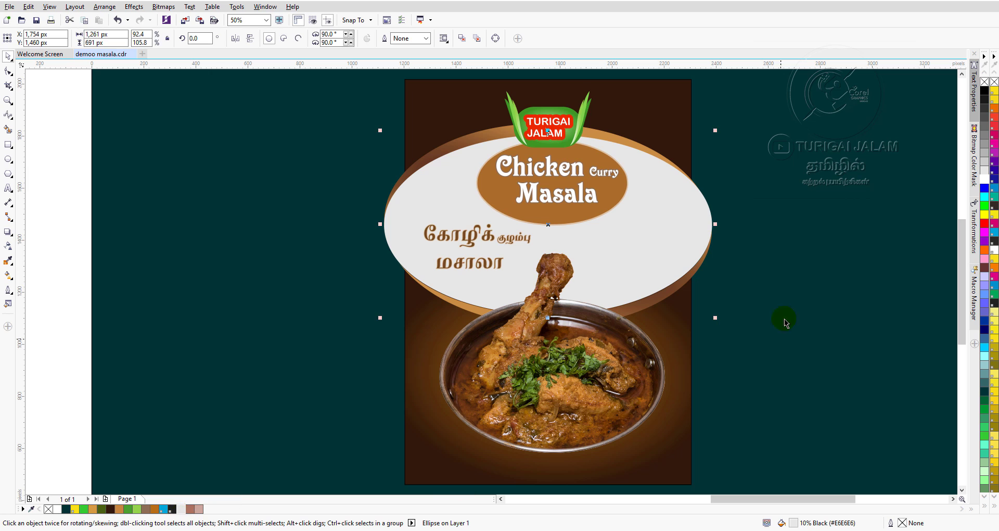
{"action": "left_click", "coordinate": [779, 274]}
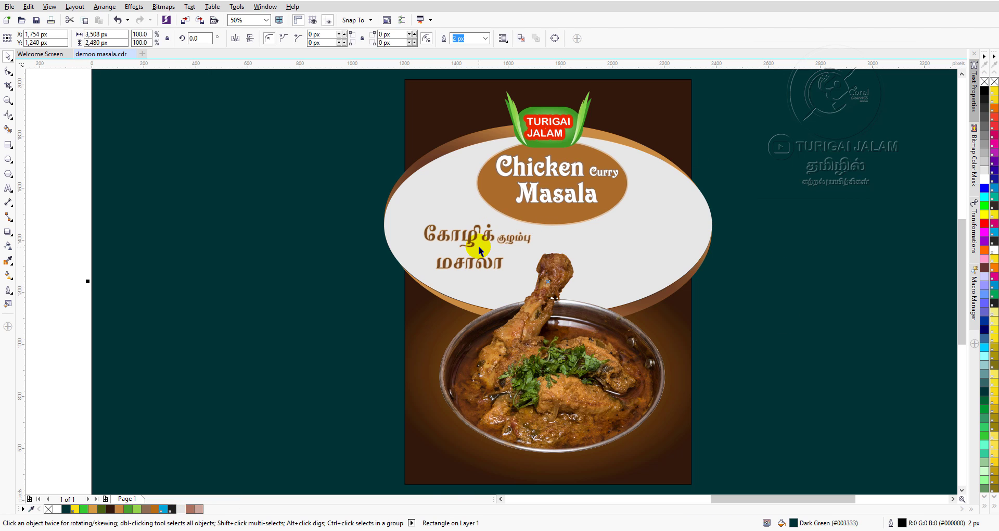
Move the two-line "Authentic Indian Curry" tagline group from outside the page onto the right part of the light grey ellipse.
{"action": "scroll", "coordinate": [492, 250], "scroll_direction": "down", "scroll_amount": 2}
{"action": "scroll", "coordinate": [491, 250], "scroll_direction": "up", "scroll_amount": 2}
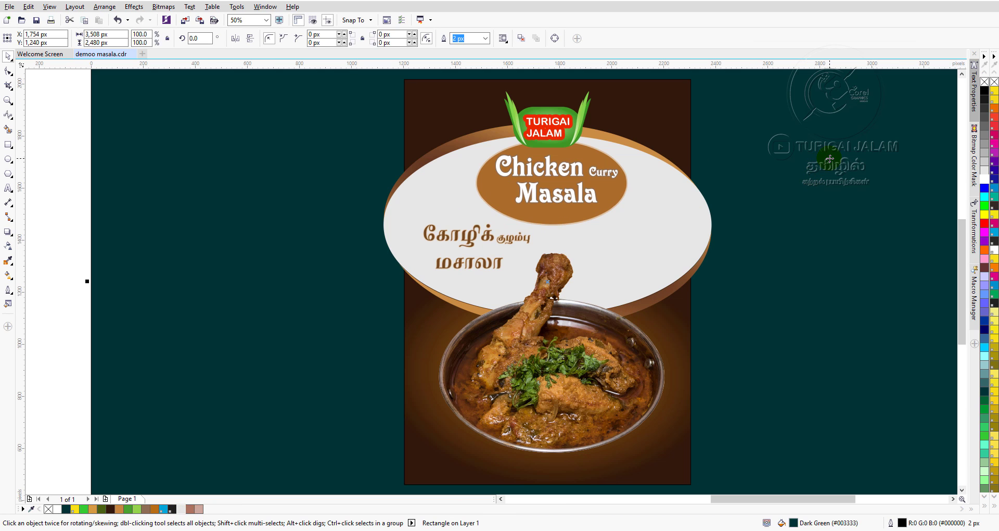
{"action": "scroll", "coordinate": [810, 172], "scroll_direction": "down", "scroll_amount": 2}
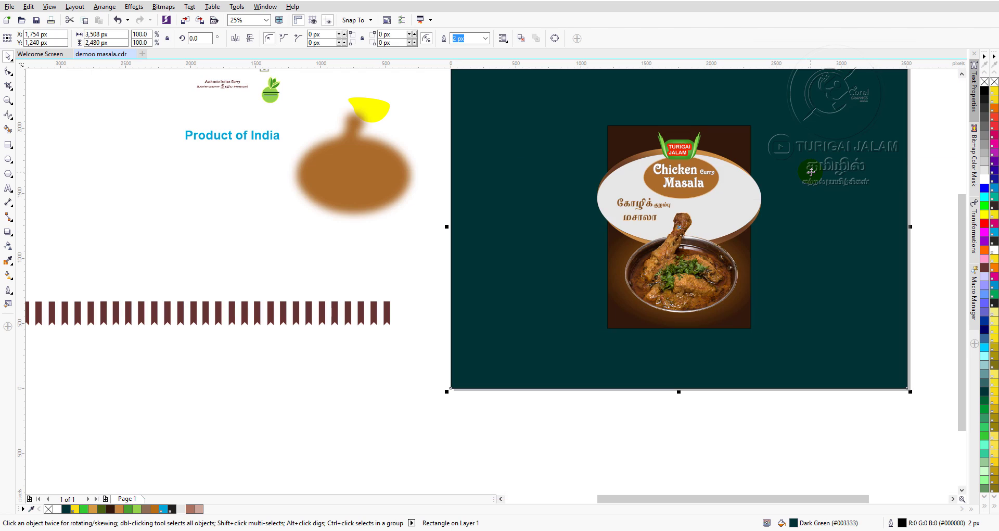
{"action": "left_click", "coordinate": [951, 498]}
{"action": "left_click", "coordinate": [913, 221]}
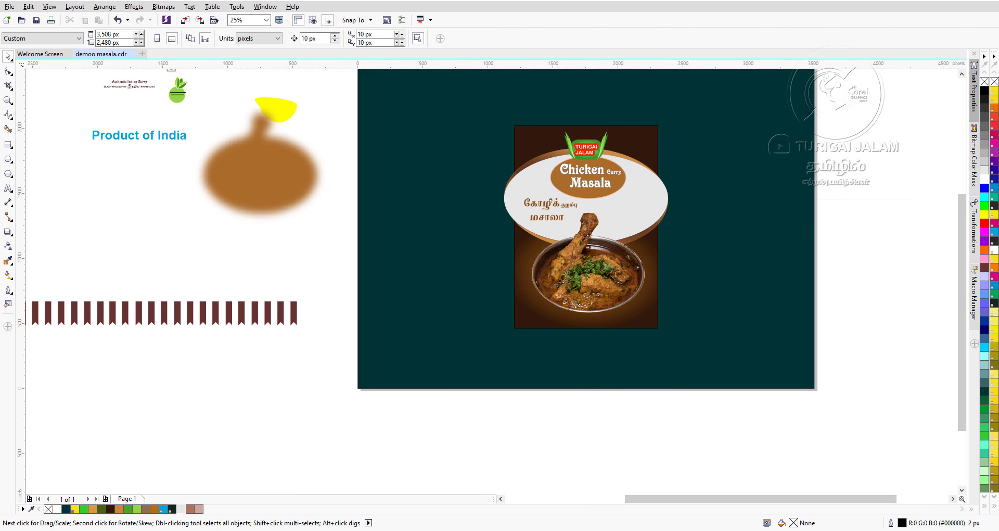
{"action": "left_click", "coordinate": [122, 81]}
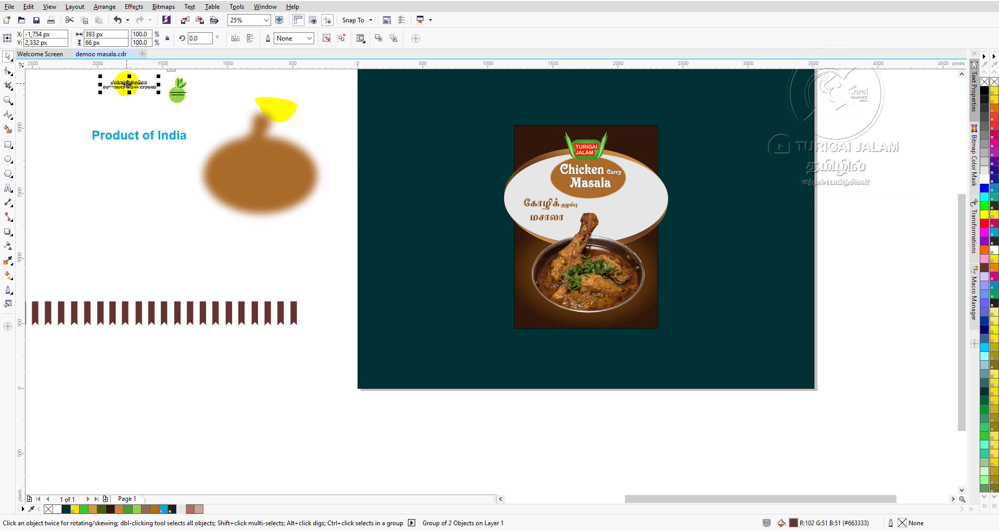
{"action": "left_click_drag", "start_coordinate": [123, 83], "coordinate": [633, 204]}
{"action": "scroll", "coordinate": [633, 203], "scroll_direction": "up", "scroll_amount": 2}
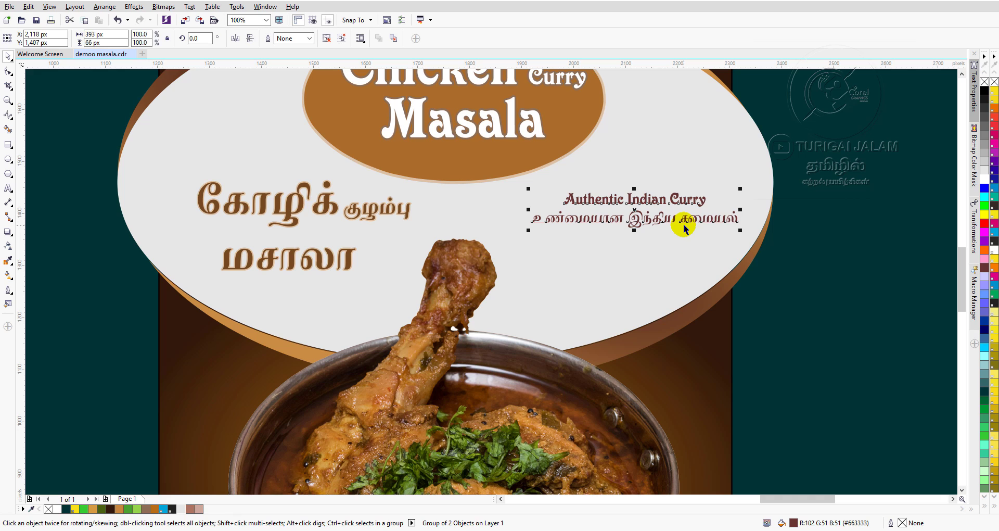
Nudge the "Authentic Indian Curry" tagline group horizontally to X 2,068 px, a net 50 px to the left.
{"action": "key", "text": "Left"}
{"action": "key", "text": "Left"}
{"action": "key", "text": "Left"}
{"action": "key", "text": "Left"}
{"action": "key", "text": "Left"}
{"action": "key", "text": "Left"}
{"action": "key", "text": "Left"}
{"action": "key", "text": "Left"}
{"action": "key", "text": "Left"}
{"action": "key", "text": "Left"}
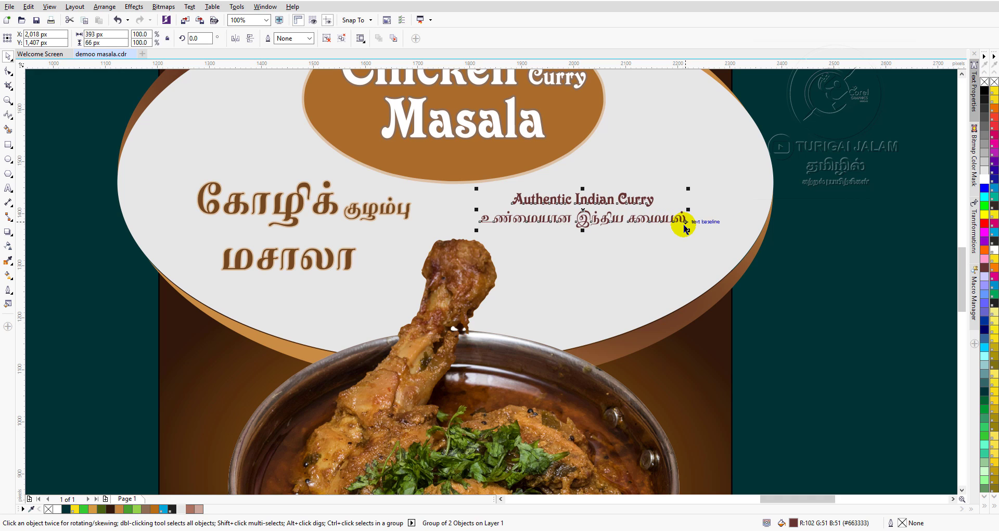
{"action": "key", "text": "Right"}
{"action": "key", "text": "Right"}
{"action": "key", "text": "Right"}
{"action": "key", "text": "Right"}
{"action": "key", "text": "Right"}
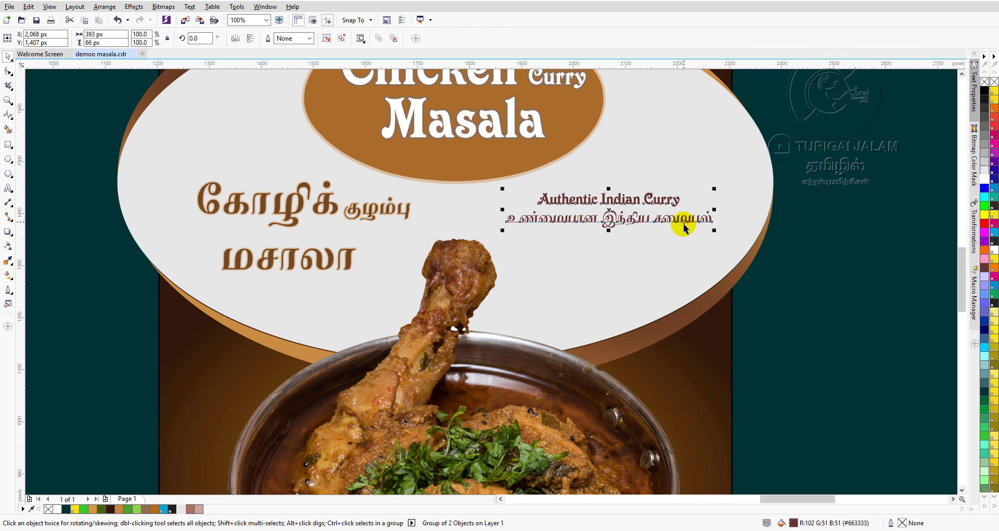
Move the green "100% Natural Ingredients" badge from outside the page onto the grey ellipse, above the "Authentic Indian Curry" tagline.
{"action": "scroll", "coordinate": [637, 202], "scroll_direction": "down", "scroll_amount": 2}
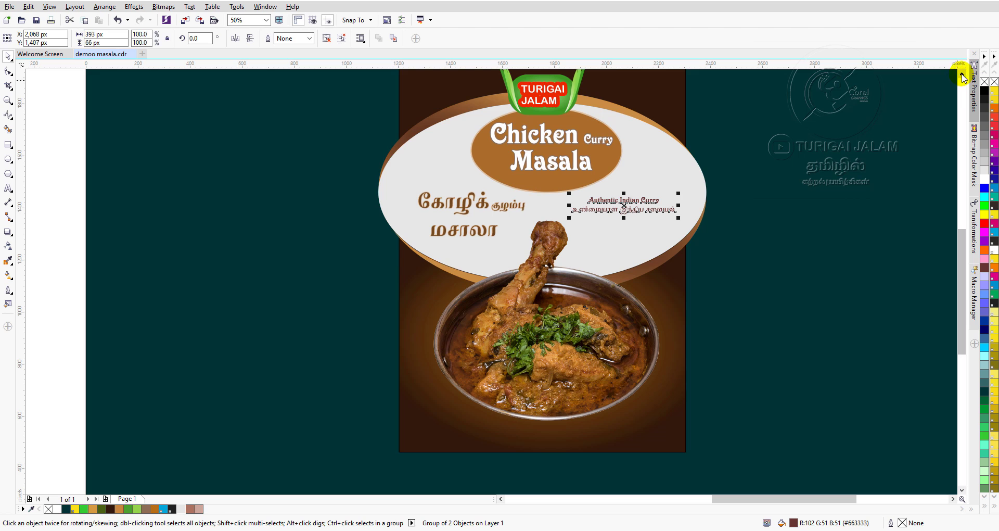
{"action": "scroll", "coordinate": [495, 145], "scroll_direction": "down", "scroll_amount": 1}
{"action": "scroll", "coordinate": [101, 163], "scroll_direction": "down", "scroll_amount": 2}
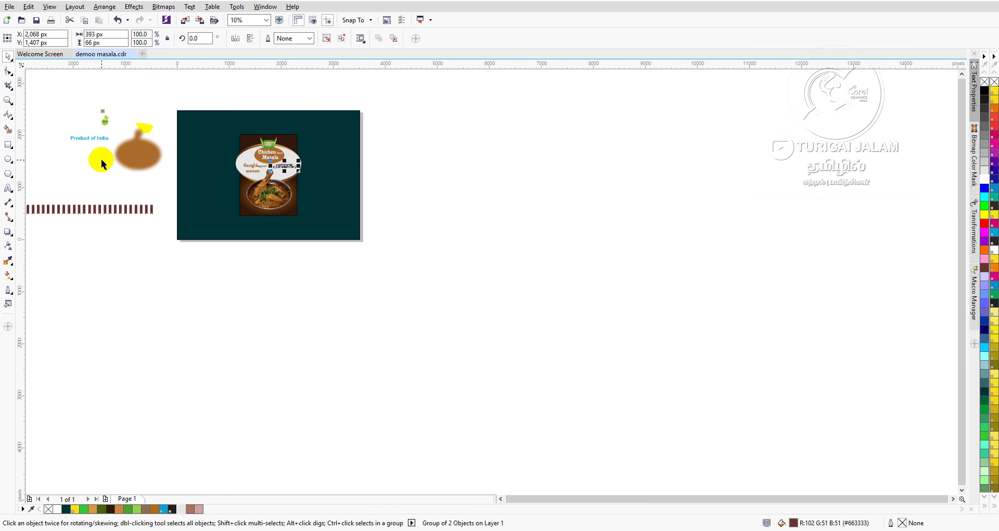
{"action": "scroll", "coordinate": [95, 117], "scroll_direction": "up", "scroll_amount": 2}
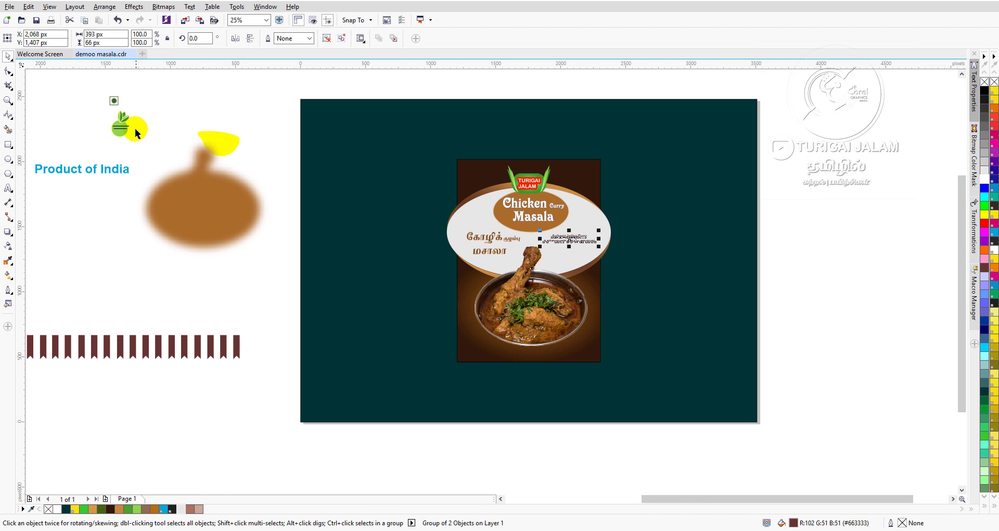
{"action": "left_click", "coordinate": [120, 120]}
{"action": "left_click_drag", "start_coordinate": [119, 121], "coordinate": [581, 212]}
{"action": "scroll", "coordinate": [581, 212], "scroll_direction": "up", "scroll_amount": 3}
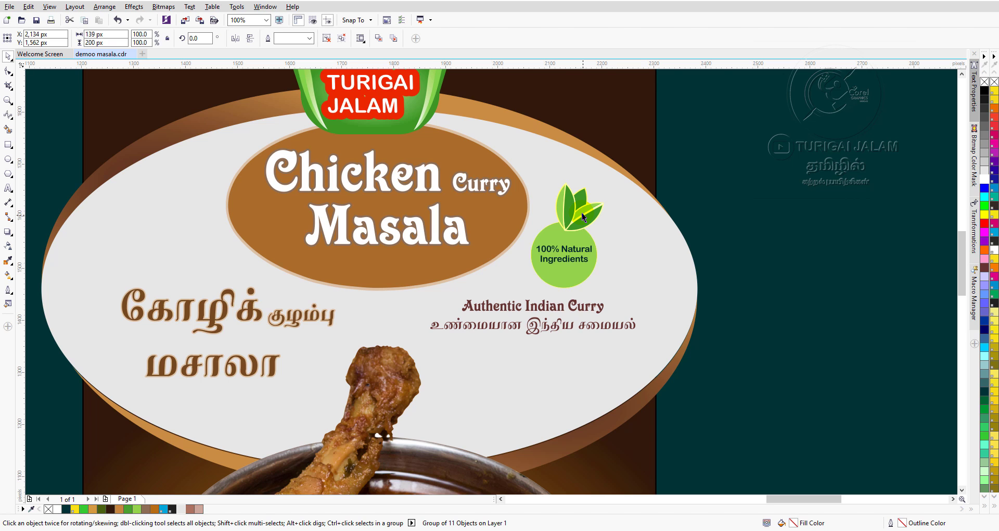
{"action": "scroll", "coordinate": [569, 252], "scroll_direction": "up", "scroll_amount": 1}
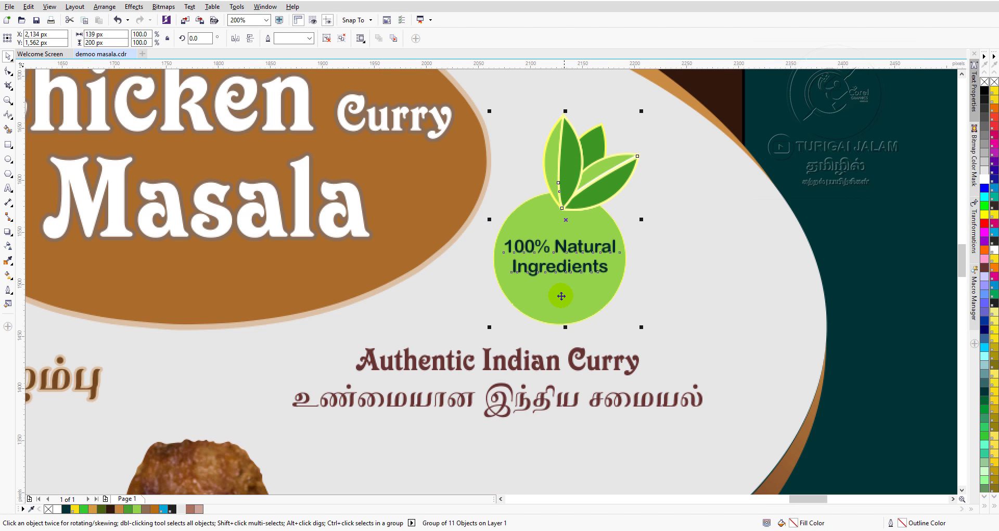
Shift the natural-ingredients badge slightly toward the page edge, ungroup it, and pull its lowest leaf pieces and white vein aside.
{"action": "left_click_drag", "start_coordinate": [579, 257], "coordinate": [606, 269]}
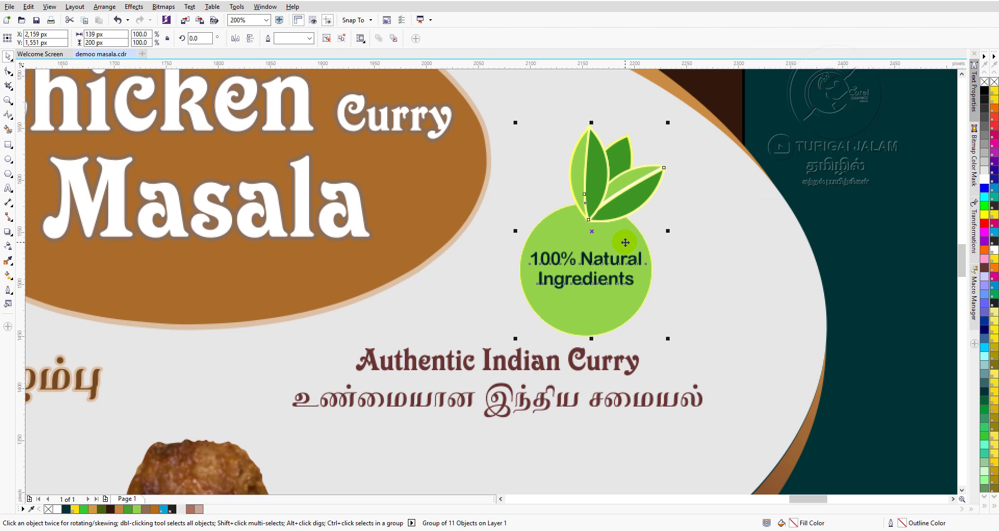
{"action": "key", "text": "ctrl+u"}
{"action": "left_click", "coordinate": [688, 236]}
{"action": "left_click_drag", "start_coordinate": [630, 190], "coordinate": [726, 199]}
{"action": "left_click_drag", "start_coordinate": [648, 189], "coordinate": [756, 171]}
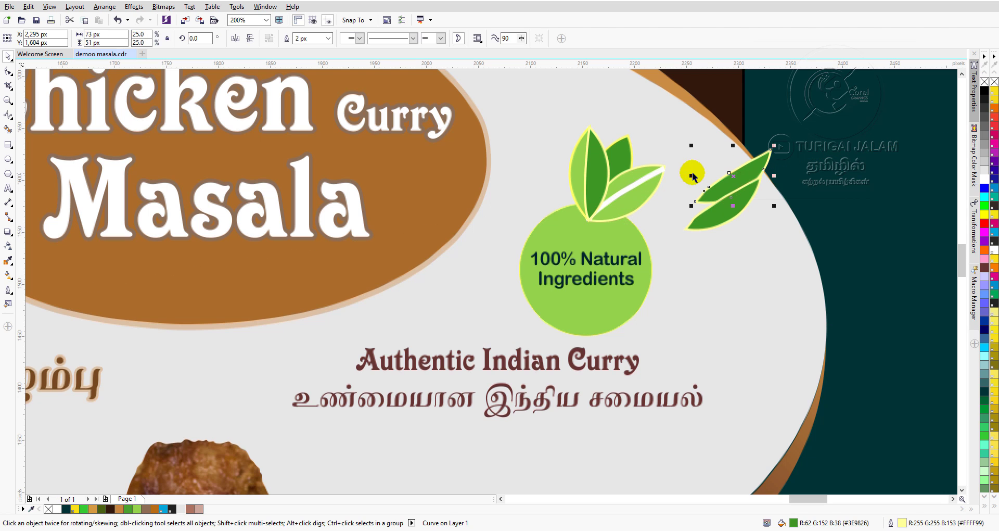
{"action": "left_click", "coordinate": [655, 172]}
{"action": "left_click_drag", "start_coordinate": [644, 186], "coordinate": [699, 163]}
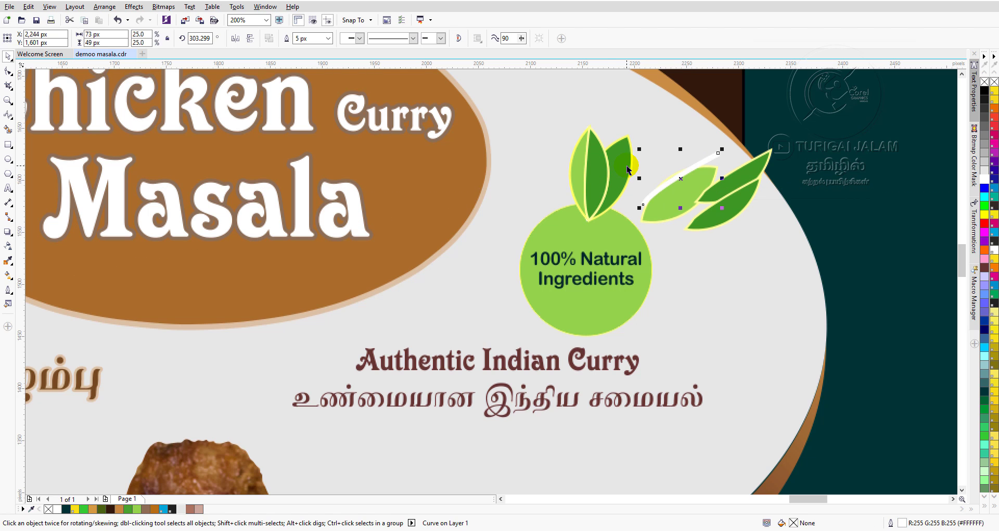
Separate the badge's remaining leaf pieces from the green circle, leaving only the long white vein in place.
{"action": "left_click", "coordinate": [623, 164]}
{"action": "left_click_drag", "start_coordinate": [623, 164], "coordinate": [716, 163]}
{"action": "left_click", "coordinate": [610, 174]}
{"action": "left_click_drag", "start_coordinate": [609, 173], "coordinate": [662, 172]}
{"action": "left_click", "coordinate": [583, 180]}
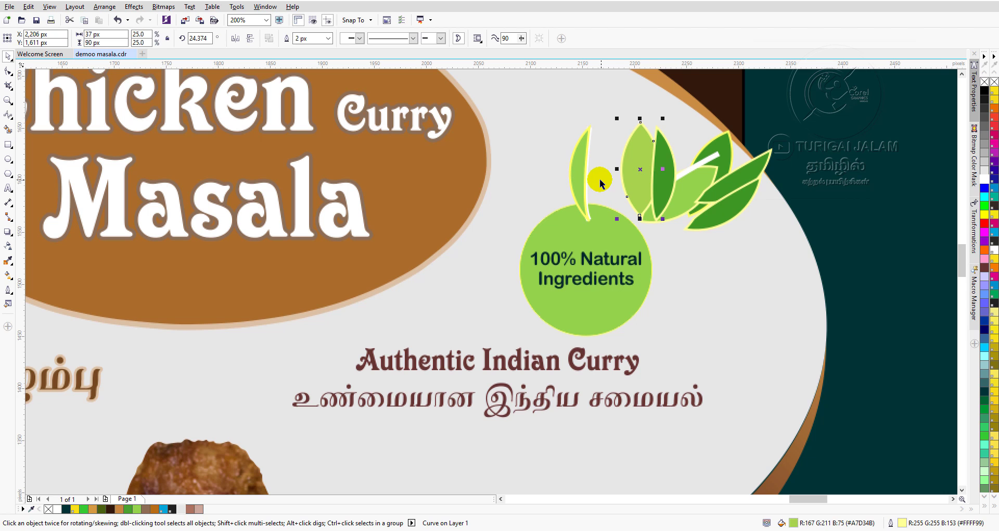
{"action": "left_click", "coordinate": [579, 176]}
{"action": "left_click_drag", "start_coordinate": [579, 176], "coordinate": [636, 173]}
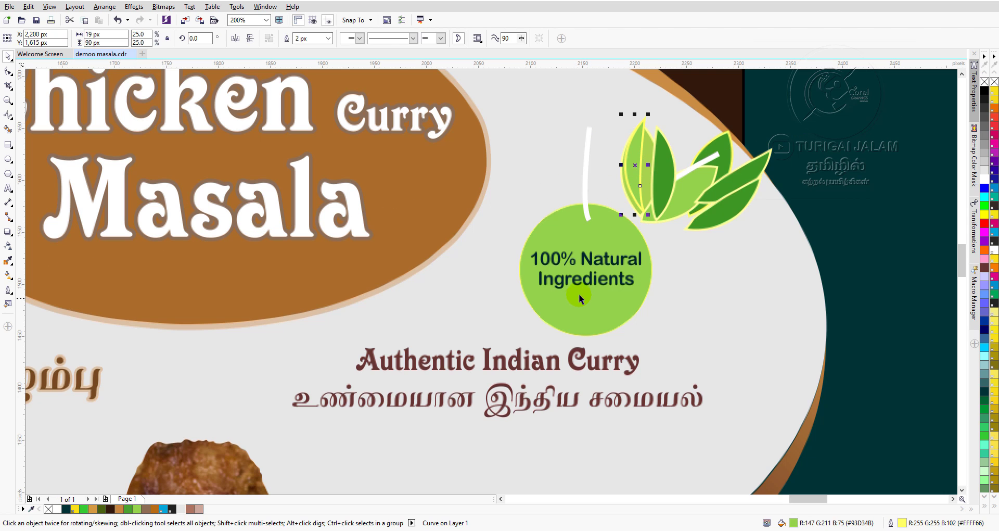
Delete the letters "gredients" from the second line of the text in the badge's green circle.
{"action": "left_click", "coordinate": [569, 233]}
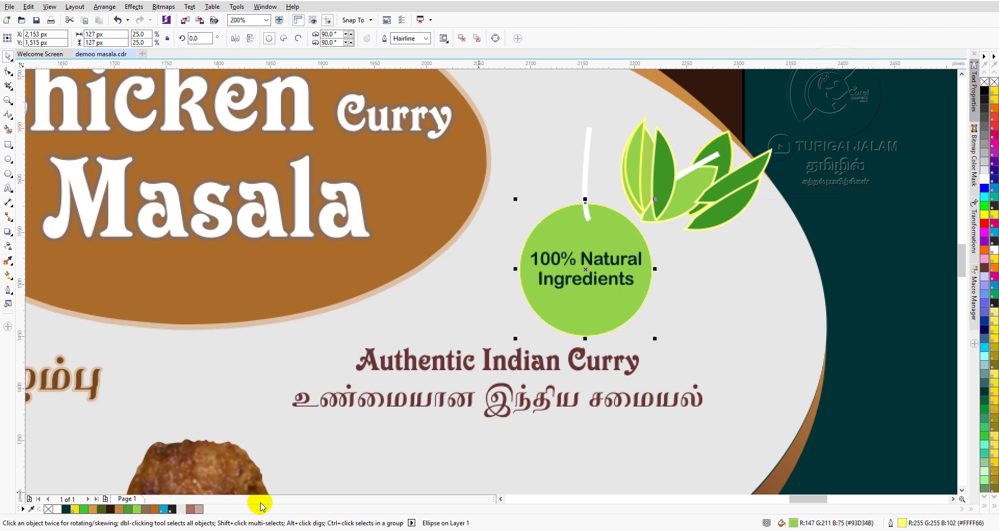
{"action": "left_click", "coordinate": [602, 255]}
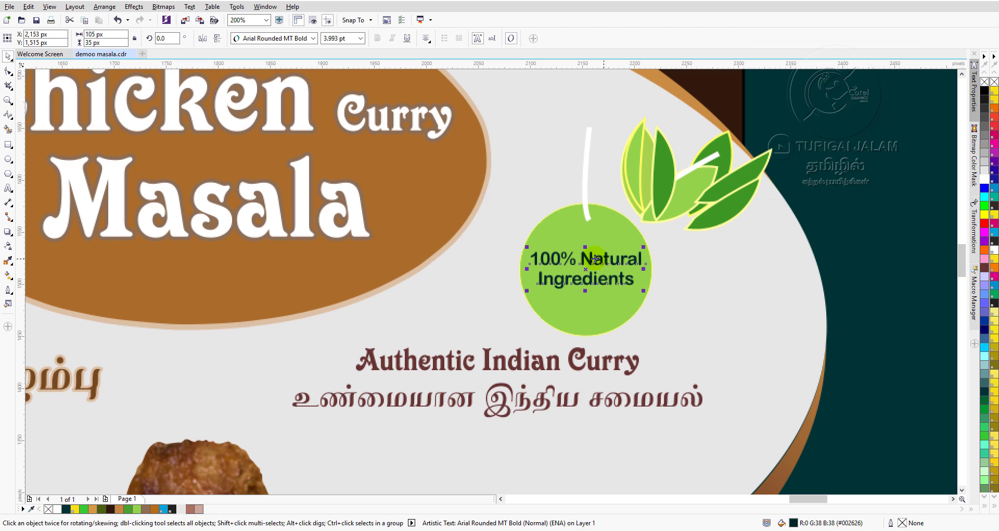
{"action": "left_click", "coordinate": [9, 188]}
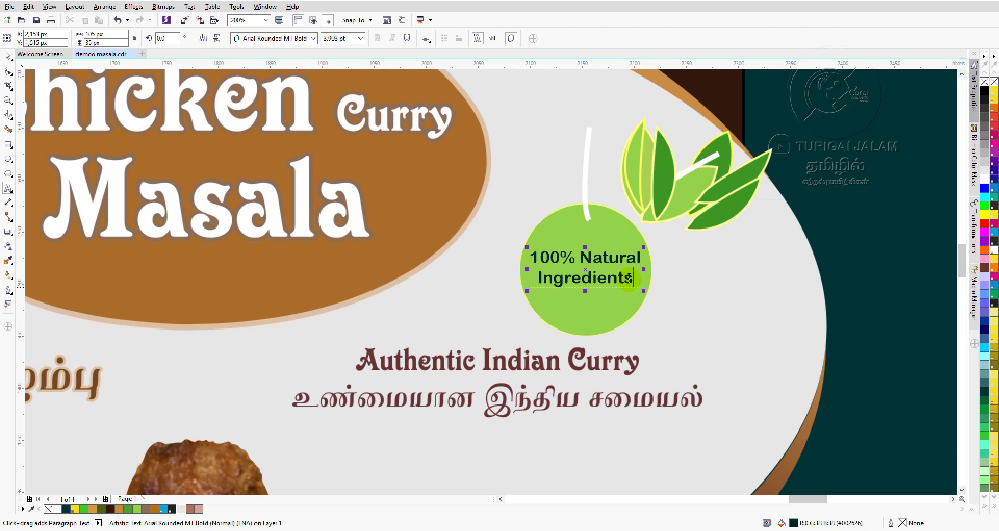
{"action": "key", "text": "BackSpace"}
{"action": "key", "text": "BackSpace"}
{"action": "key", "text": "BackSpace"}
{"action": "key", "text": "BackSpace"}
{"action": "key", "text": "BackSpace"}
{"action": "key", "text": "BackSpace"}
{"action": "key", "text": "BackSpace"}
{"action": "key", "text": "BackSpace"}
{"action": "key", "text": "BackSpace"}
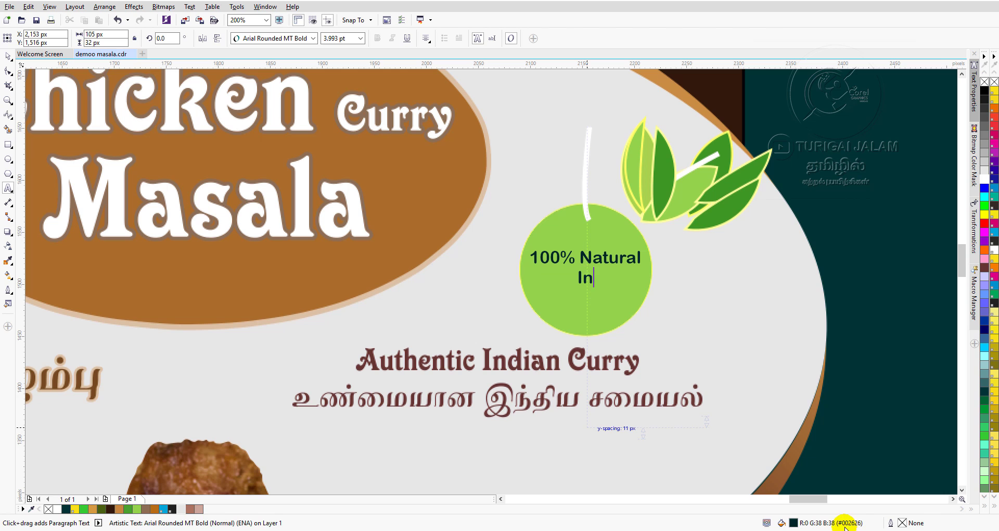
Undo the badge's text deletion, leaf moves, ungrouping and preceding position shift.
{"action": "key", "text": "ctrl+z"}
{"action": "key", "text": "ctrl+z"}
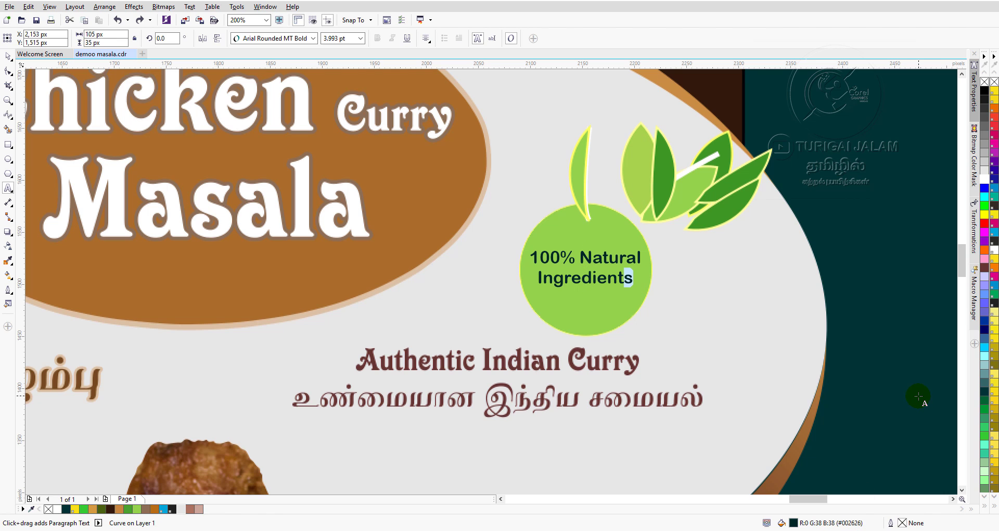
{"action": "key", "text": "ctrl+z"}
{"action": "key", "text": "ctrl+z"}
{"action": "key", "text": "ctrl+z"}
{"action": "key", "text": "ctrl+z"}
{"action": "key", "text": "ctrl+z"}
{"action": "key", "text": "ctrl+z"}
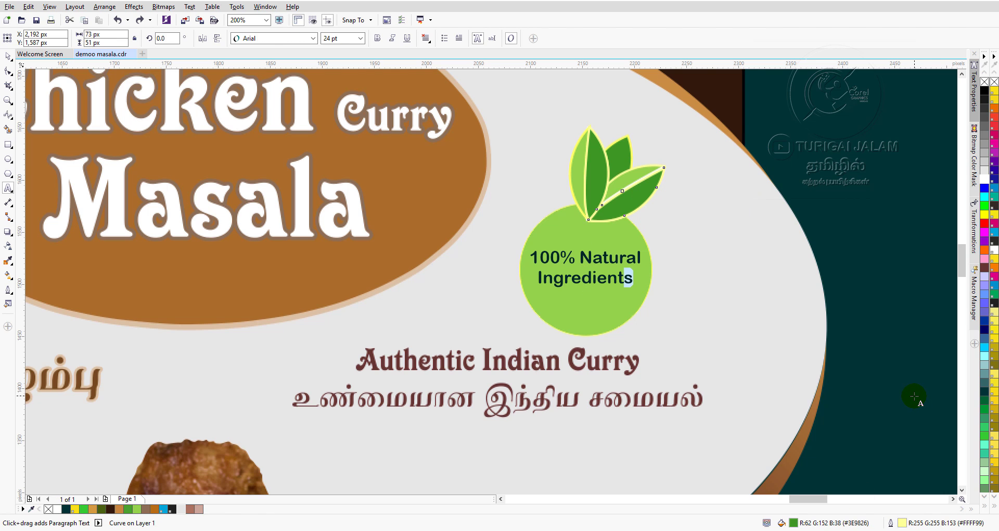
{"action": "key", "text": "ctrl+z"}
{"action": "key", "text": "ctrl+z"}
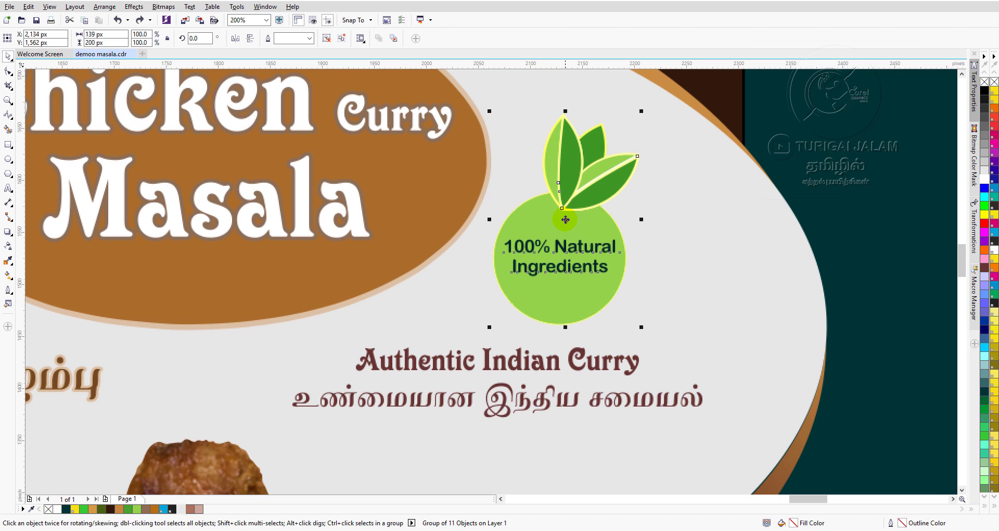
Move the grouped natural-ingredients badge to about X 2,143 px, Y 1,549 px, just above the "Authentic Indian Curry" tagline.
{"action": "left_click_drag", "start_coordinate": [566, 219], "coordinate": [576, 234]}
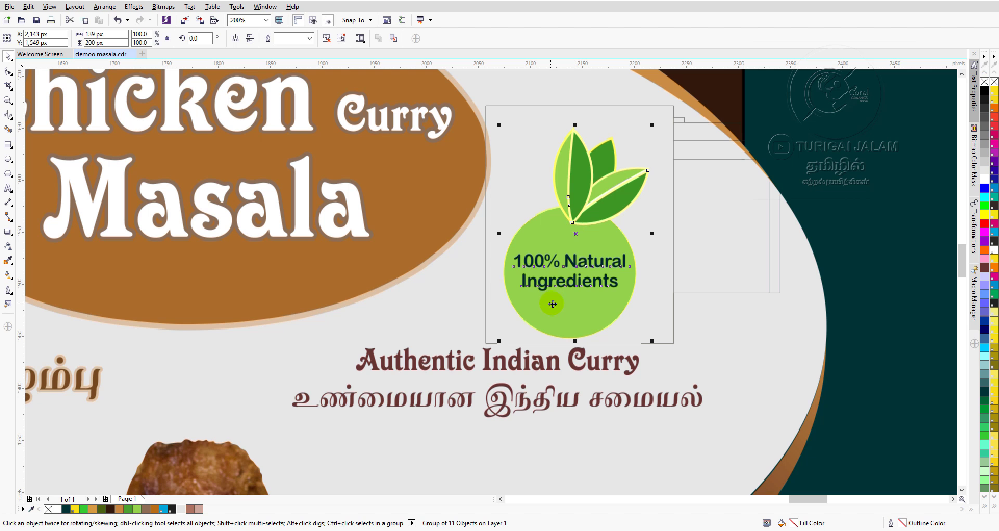
{"action": "scroll", "coordinate": [575, 283], "scroll_direction": "down", "scroll_amount": 3}
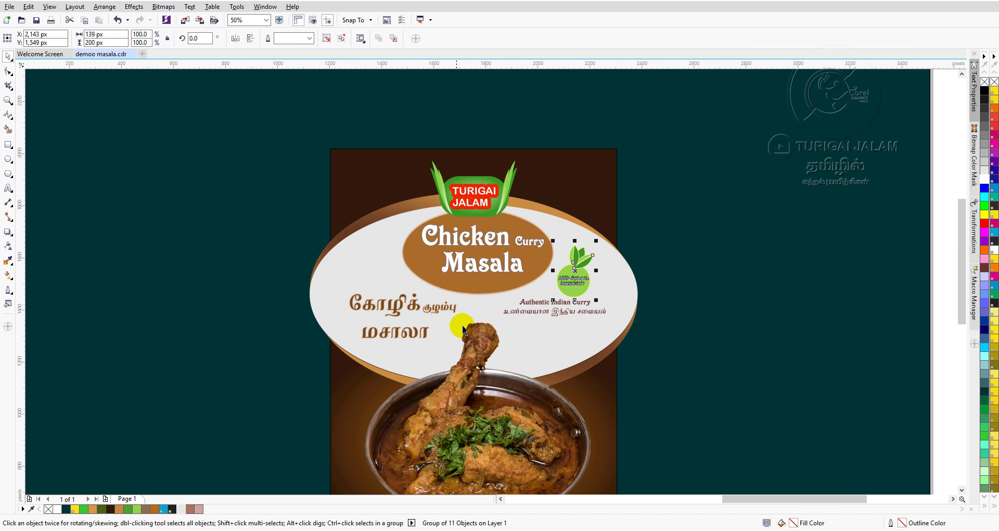
{"action": "scroll", "coordinate": [559, 287], "scroll_direction": "up", "scroll_amount": 3}
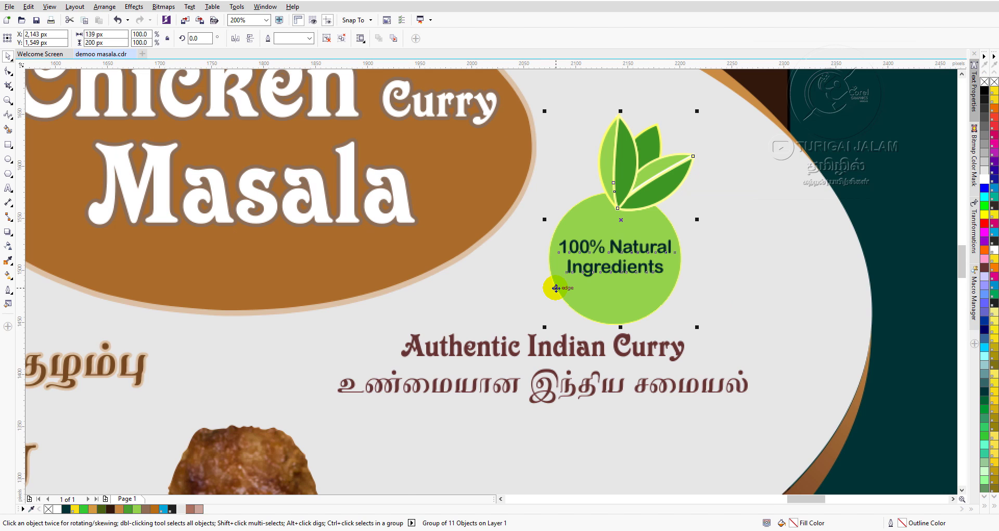
{"action": "scroll", "coordinate": [556, 288], "scroll_direction": "down", "scroll_amount": 3}
{"action": "scroll", "coordinate": [552, 287], "scroll_direction": "down", "scroll_amount": 3}
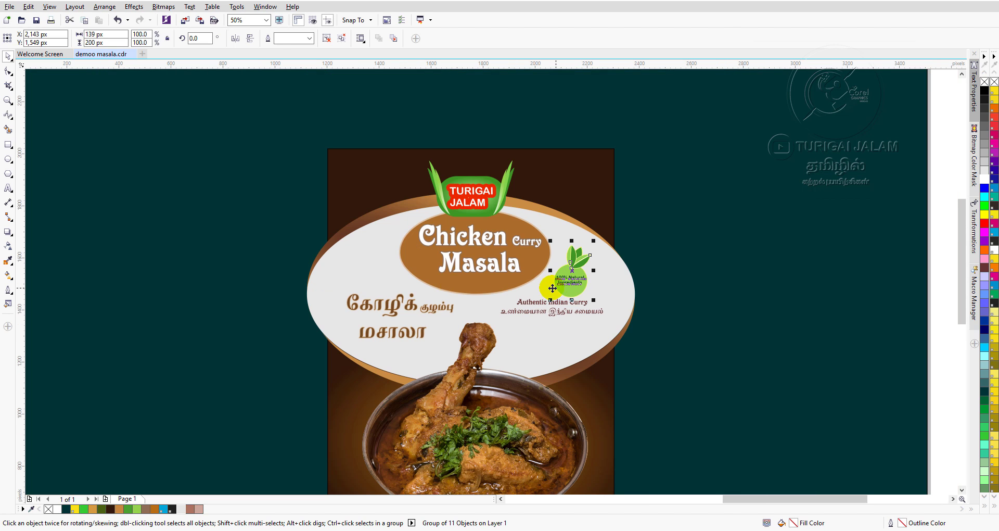
Move the blurred brown pot-shaped bitmap from outside the page onto the dark green background to the right of the package.
{"action": "left_click", "coordinate": [654, 232]}
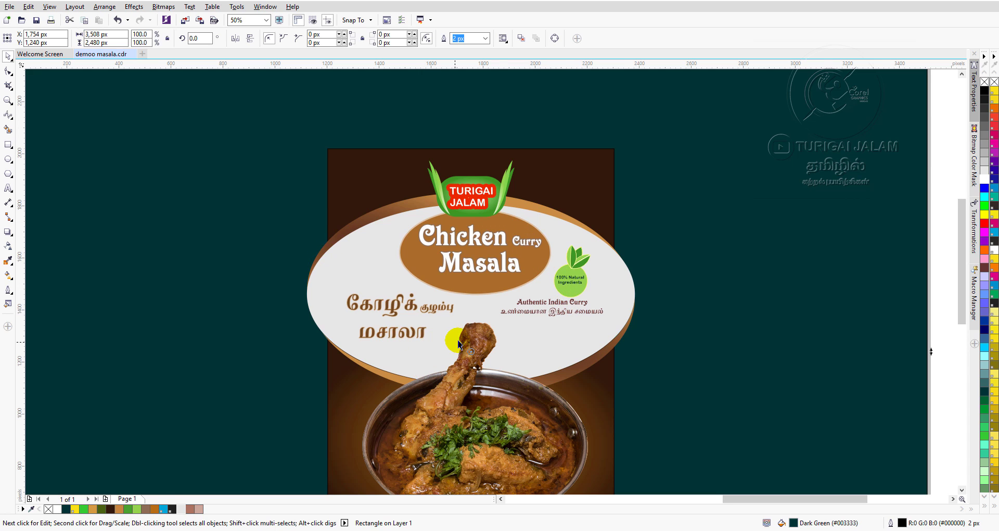
{"action": "scroll", "coordinate": [455, 341], "scroll_direction": "down", "scroll_amount": 3}
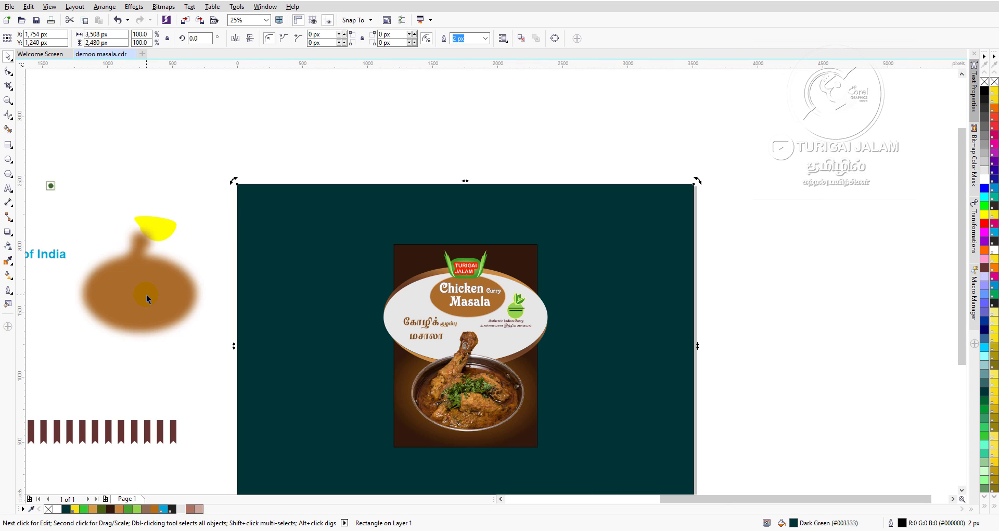
{"action": "scroll", "coordinate": [433, 402], "scroll_direction": "up", "scroll_amount": 3}
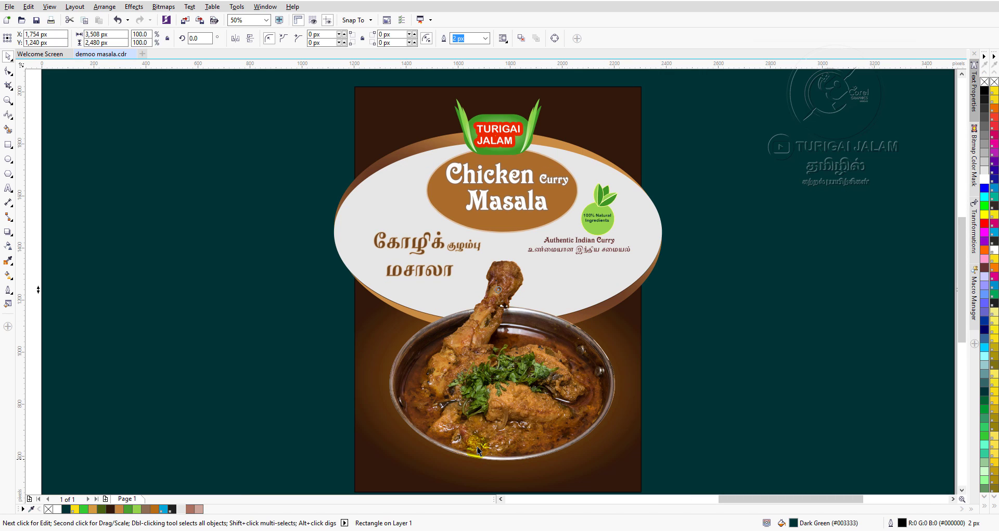
{"action": "scroll", "coordinate": [466, 266], "scroll_direction": "down", "scroll_amount": 3}
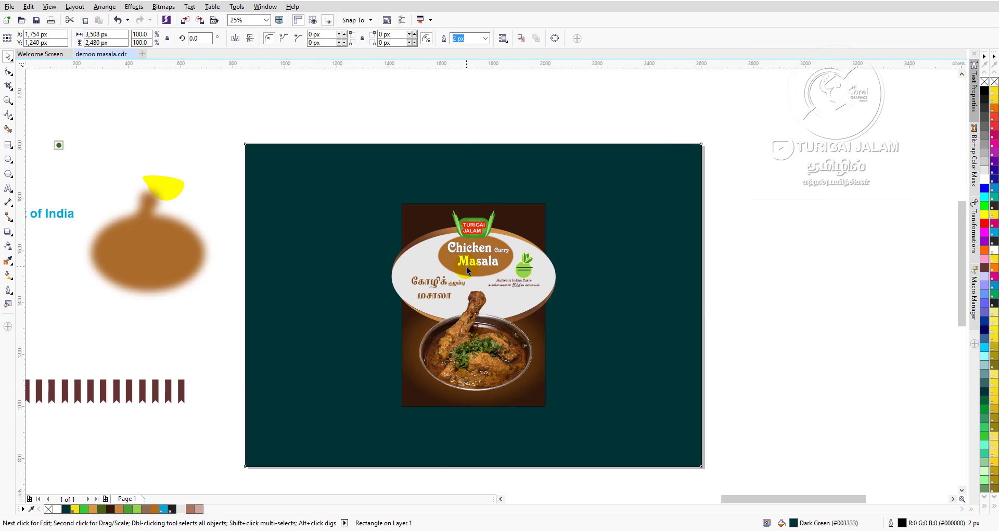
{"action": "scroll", "coordinate": [466, 267], "scroll_direction": "up", "scroll_amount": 3}
{"action": "scroll", "coordinate": [466, 266], "scroll_direction": "down", "scroll_amount": 3}
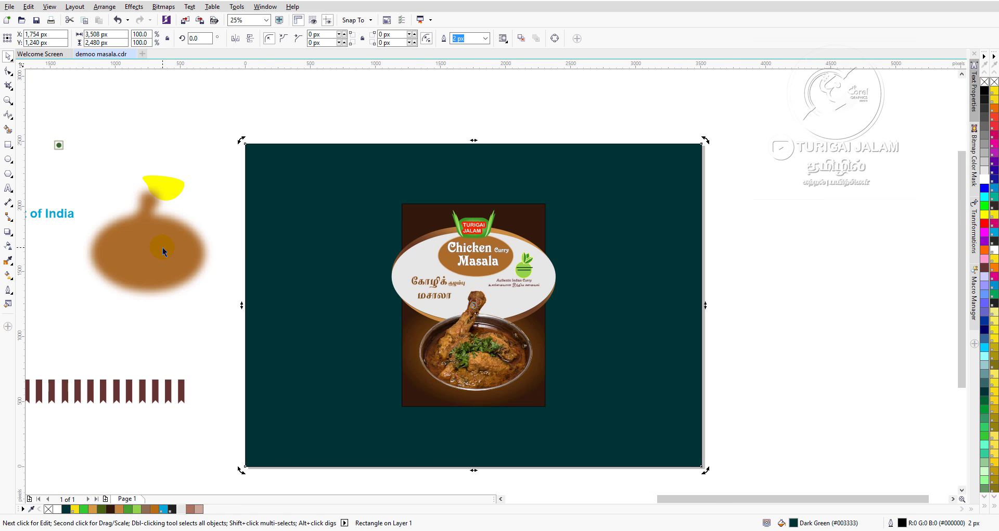
{"action": "left_click_drag", "start_coordinate": [162, 248], "coordinate": [496, 356]}
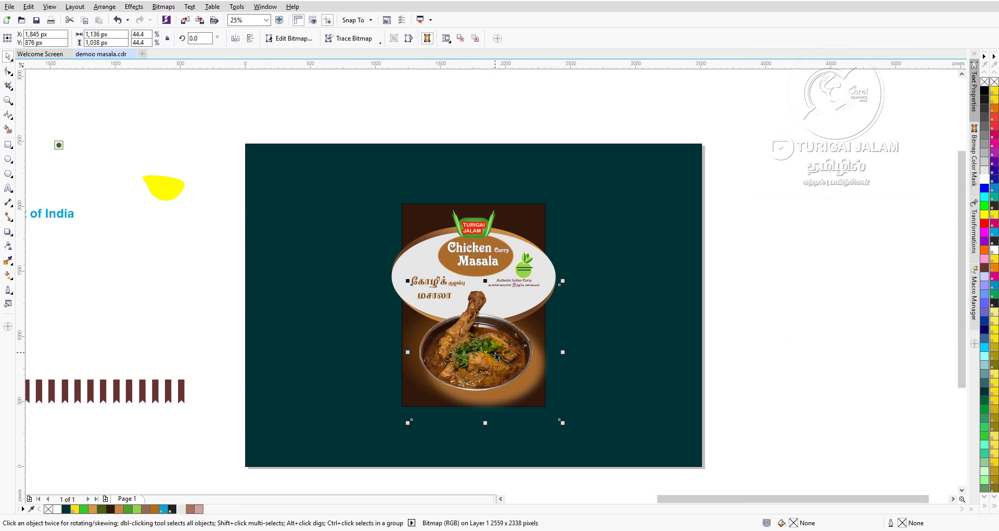
{"action": "left_click_drag", "start_coordinate": [514, 399], "coordinate": [673, 301]}
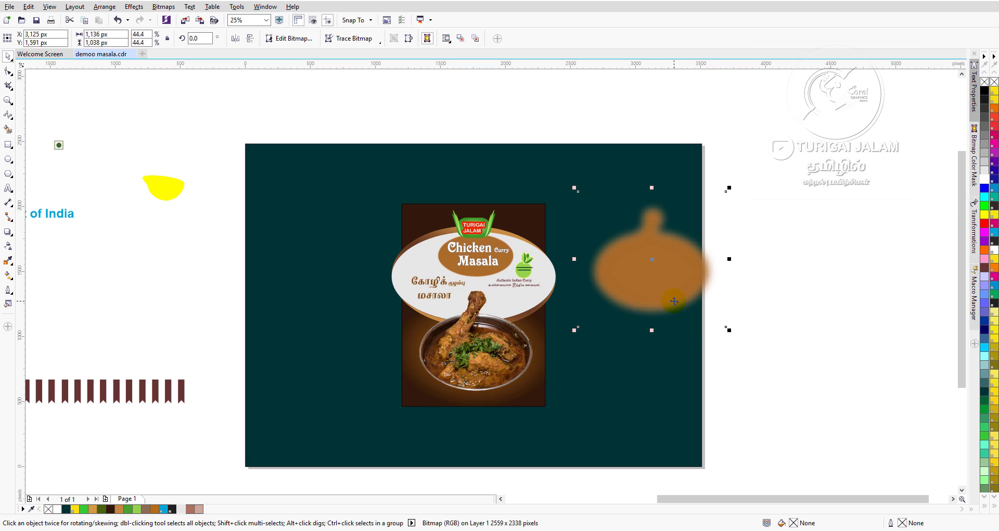
Place a copy of the "Chicken Curry Masala" title group on the dark green background at about X 506 px, Y 1,978 px.
{"action": "left_click", "coordinate": [507, 263]}
{"action": "left_click_drag", "start_coordinate": [508, 263], "coordinate": [436, 258]}
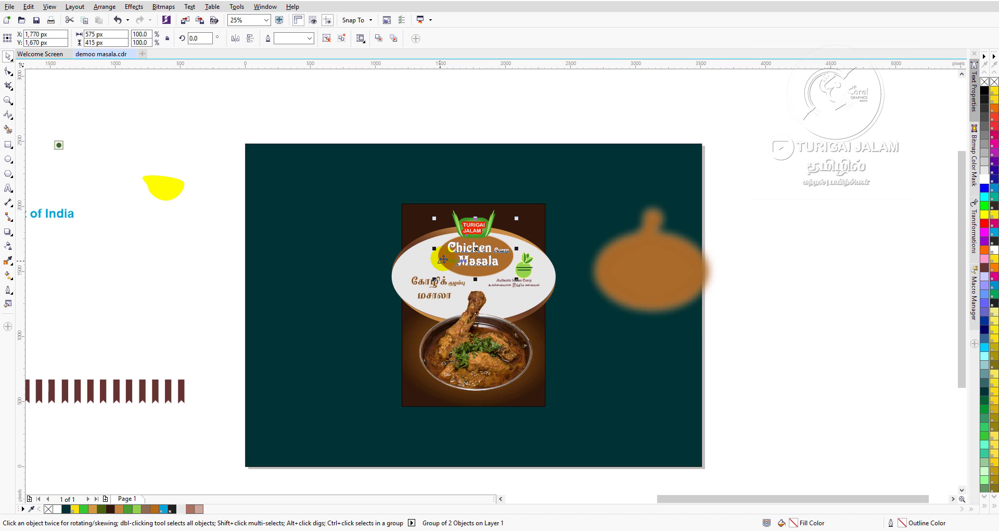
{"action": "key", "text": "ctrl+v"}
{"action": "left_click_drag", "start_coordinate": [442, 258], "coordinate": [277, 221]}
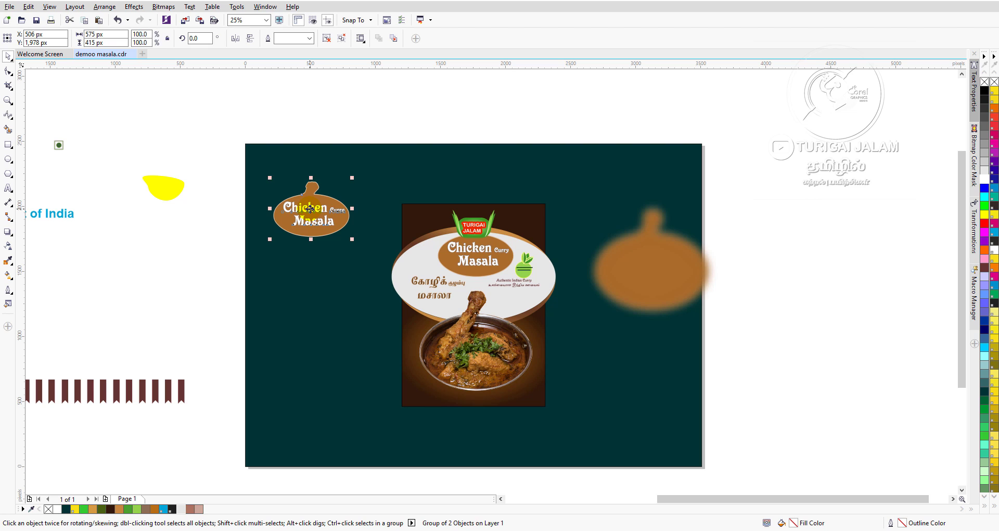
Ungroup the copied title and delete its "Chicken Curry Masala" text, keeping only the brown shape.
{"action": "key", "text": "ctrl+u"}
{"action": "left_click", "coordinate": [346, 177]}
{"action": "left_click", "coordinate": [313, 208]}
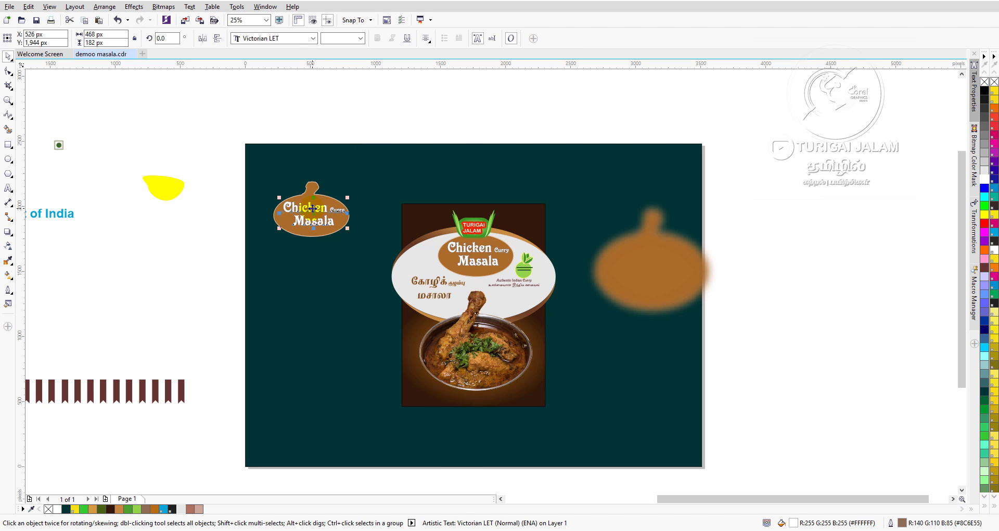
{"action": "key", "text": "Delete"}
Start converting the copied brown pot-shaped curve to a bitmap.
{"action": "left_click", "coordinate": [313, 208]}
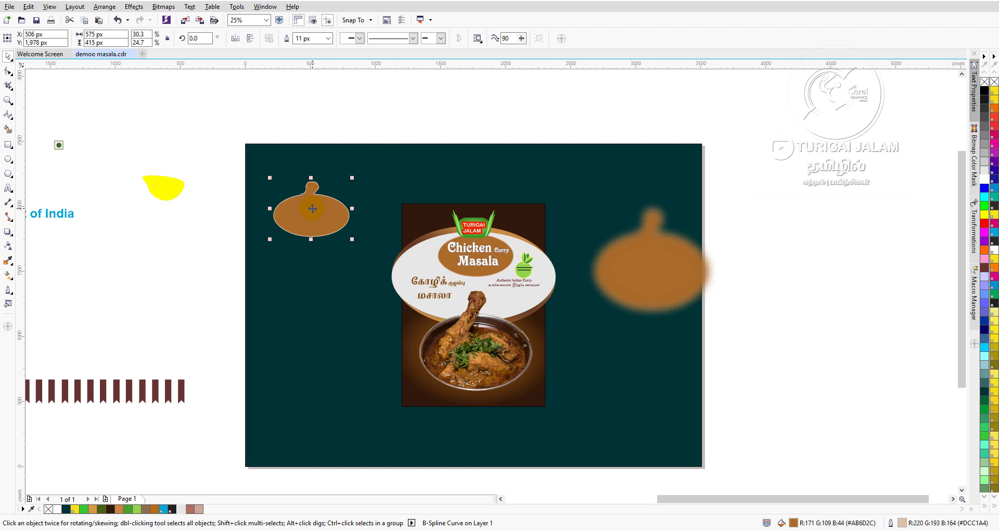
{"action": "scroll", "coordinate": [312, 208], "scroll_direction": "up", "scroll_amount": 2}
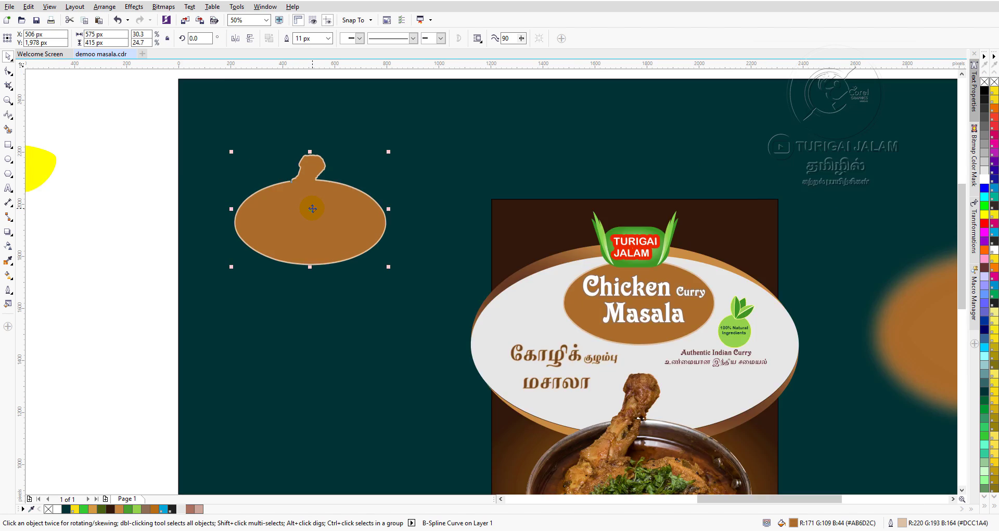
{"action": "left_click", "coordinate": [163, 6]}
{"action": "left_click", "coordinate": [178, 19]}
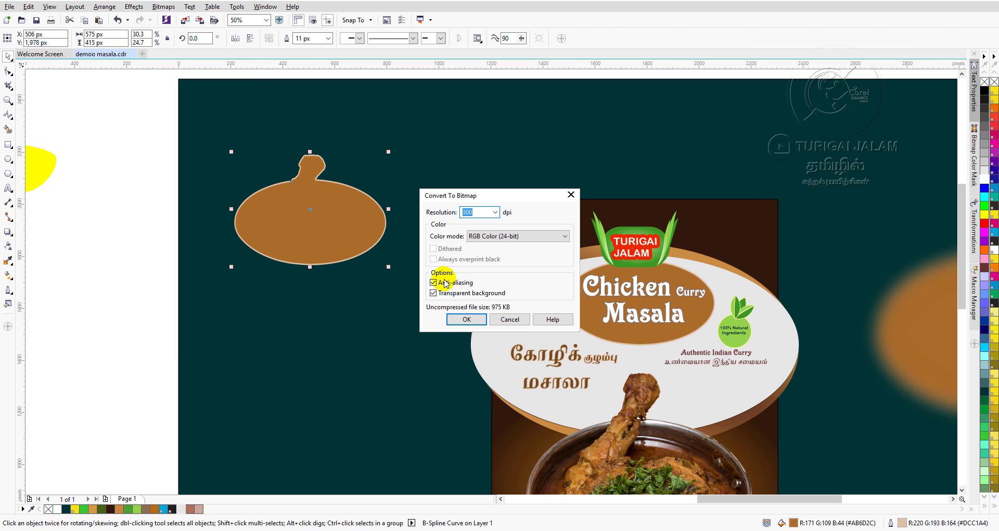
Convert the selected brown silhouette to a 300 dpi bitmap with transparent background and apply a Gaussian Blur with a 29-pixel radius.
{"action": "left_click", "coordinate": [458, 317]}
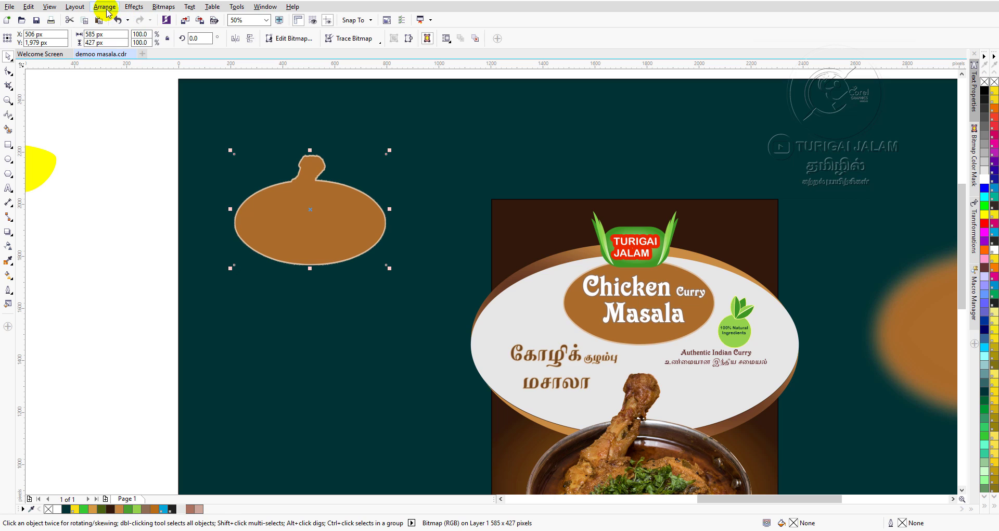
{"action": "left_click", "coordinate": [165, 6]}
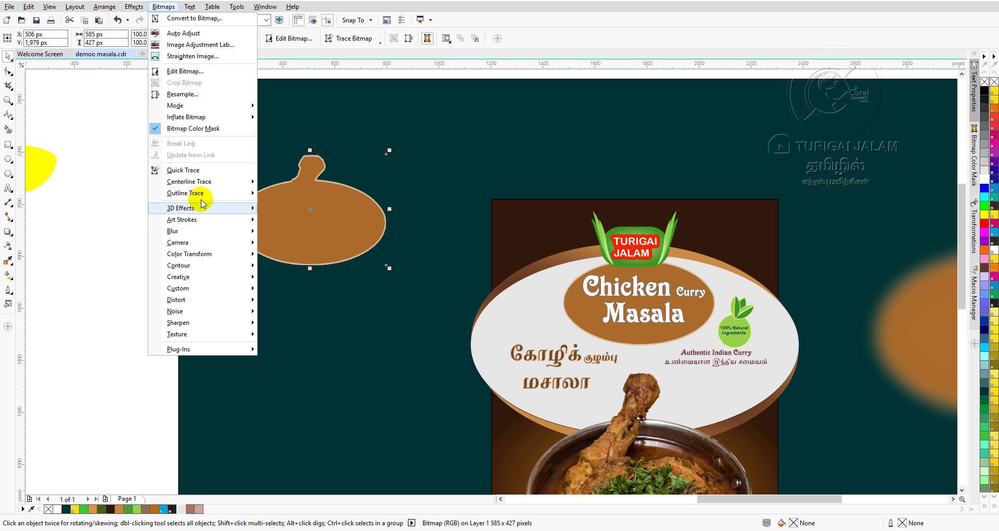
{"action": "mouse_move", "coordinate": [195, 232]}
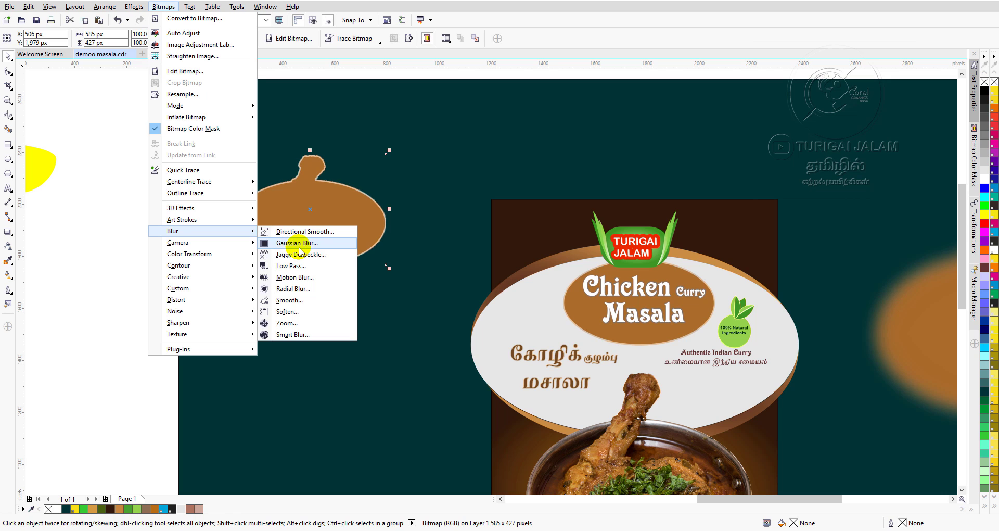
{"action": "left_click", "coordinate": [299, 243]}
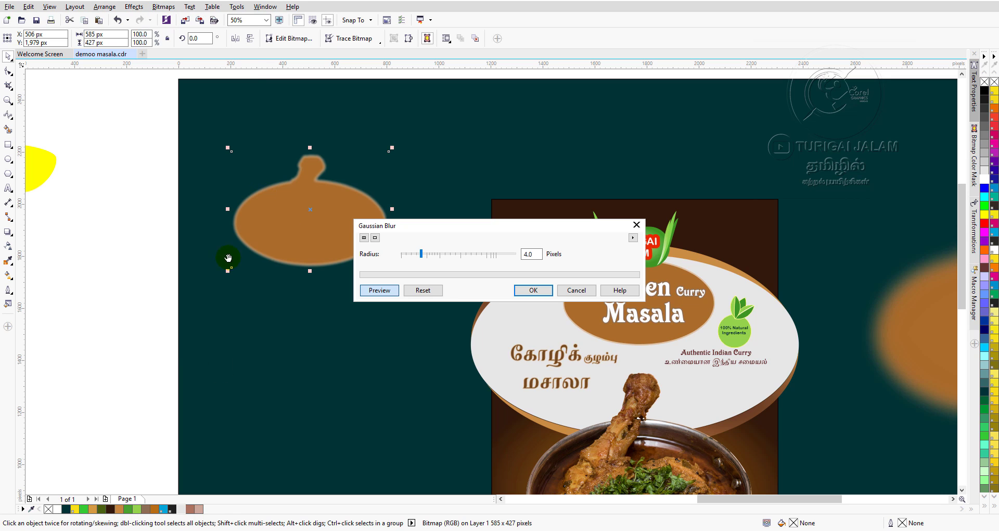
{"action": "left_click_drag", "start_coordinate": [515, 223], "coordinate": [631, 178]}
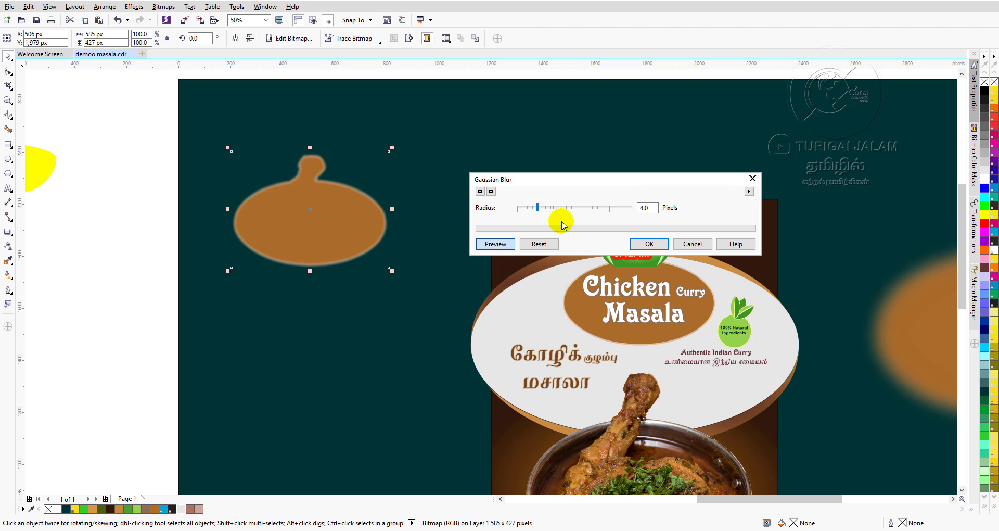
{"action": "left_click", "coordinate": [553, 208]}
{"action": "mouse_move", "coordinate": [553, 208]}
{"action": "left_mouse_down"}
{"action": "mouse_move", "coordinate": [582, 209]}
{"action": "mouse_move", "coordinate": [551, 208]}
{"action": "mouse_move", "coordinate": [565, 209]}
{"action": "left_mouse_up"}
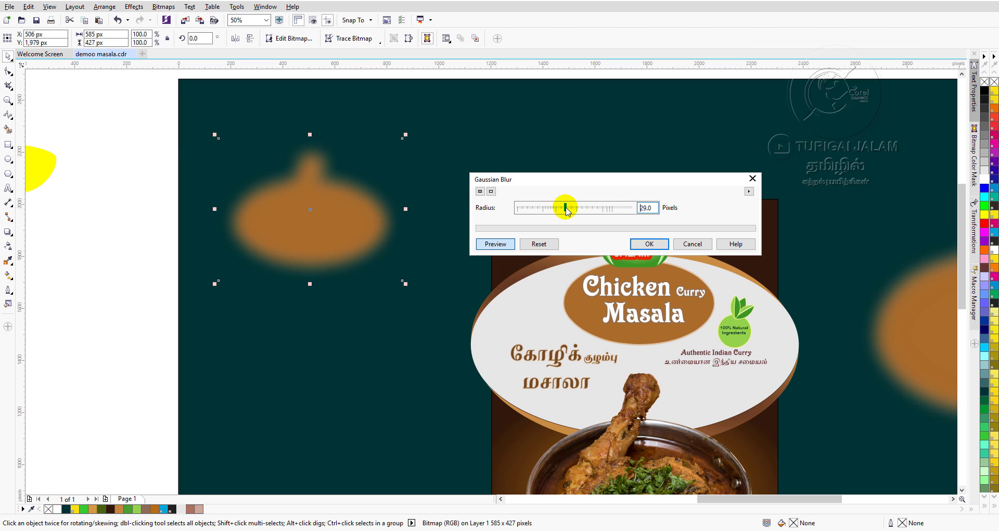
{"action": "left_click", "coordinate": [643, 245]}
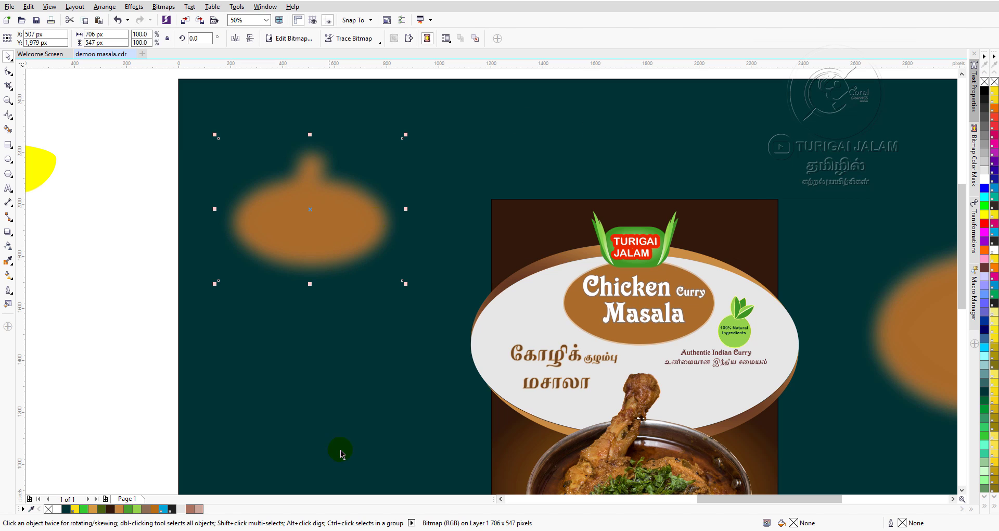
Position the large blurred brown shape behind the curry bowl as a glow, centred at about X 1,770 px and Y 964 px.
{"action": "scroll", "coordinate": [267, 246], "scroll_direction": "down", "scroll_amount": 4}
{"action": "scroll", "coordinate": [416, 260], "scroll_direction": "up", "scroll_amount": 2}
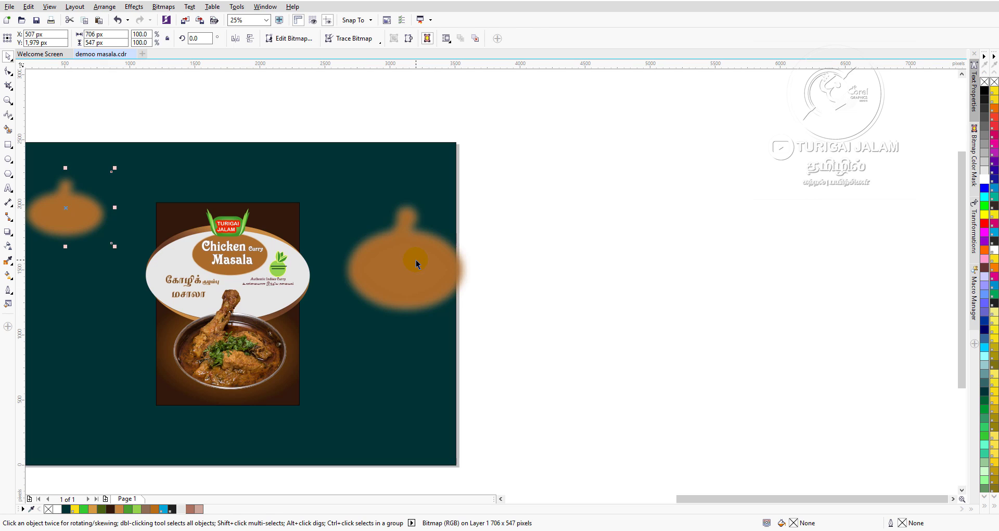
{"action": "left_click", "coordinate": [403, 267]}
{"action": "left_click_drag", "start_coordinate": [412, 267], "coordinate": [276, 367]}
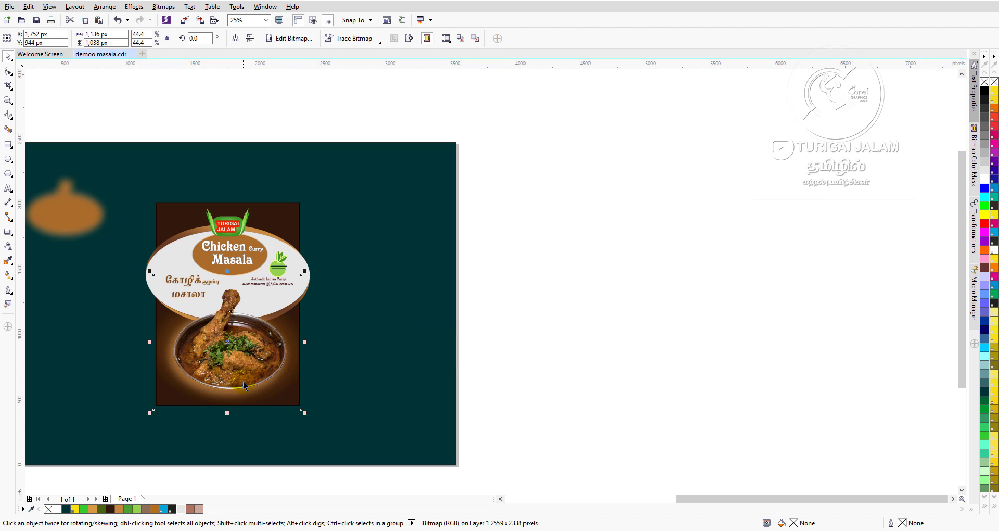
{"action": "scroll", "coordinate": [215, 351], "scroll_direction": "up", "scroll_amount": 4}
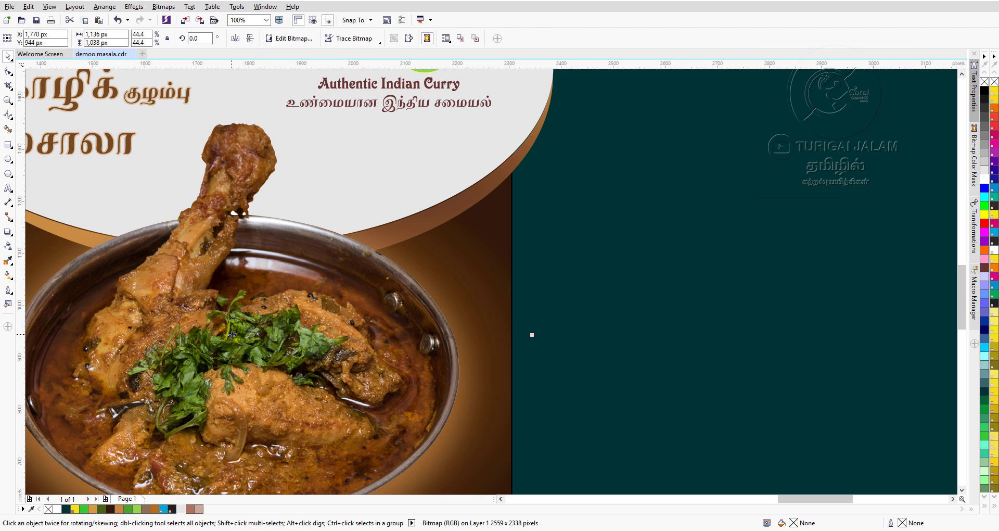
{"action": "scroll", "coordinate": [231, 338], "scroll_direction": "down", "scroll_amount": 4}
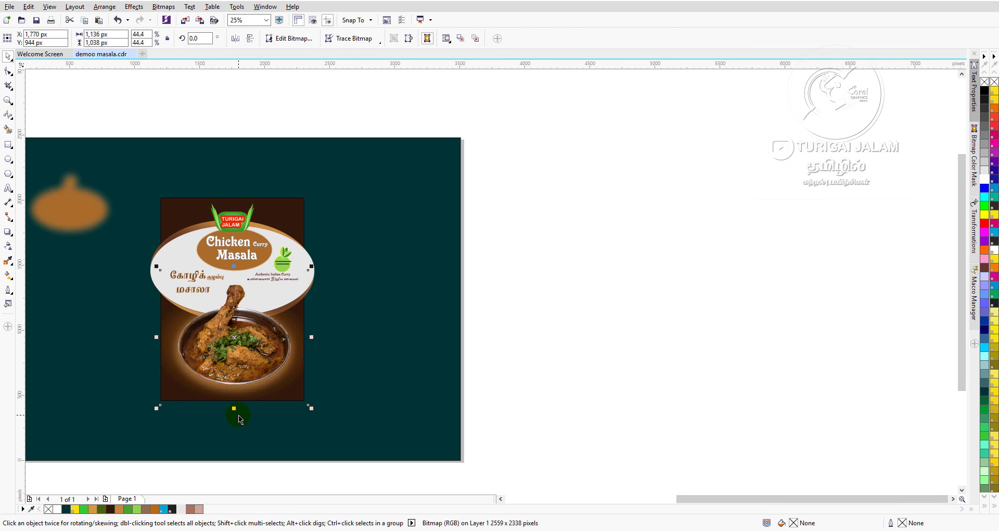
{"action": "key", "text": "Up"}
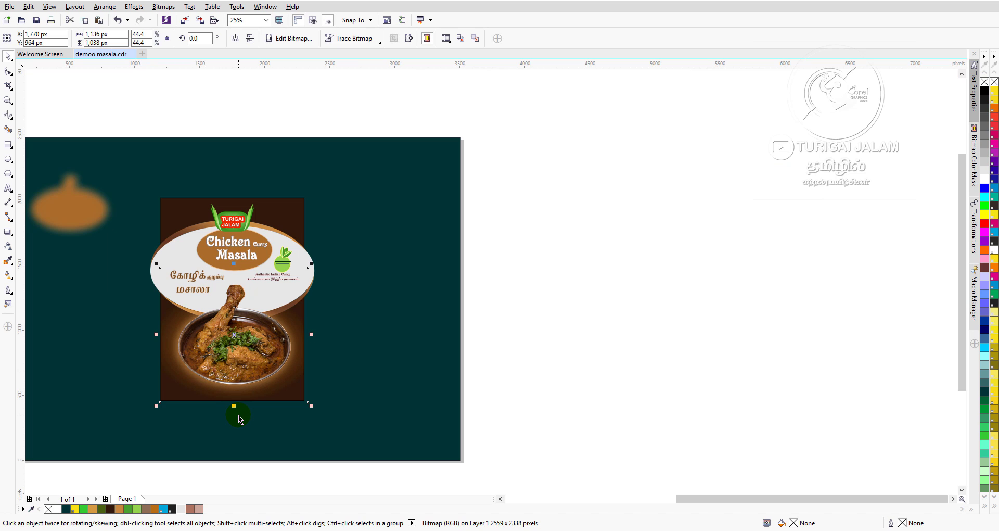
{"action": "left_click", "coordinate": [583, 307]}
Move the smaller blurred brown shape off the page and delete it.
{"action": "left_click", "coordinate": [66, 201]}
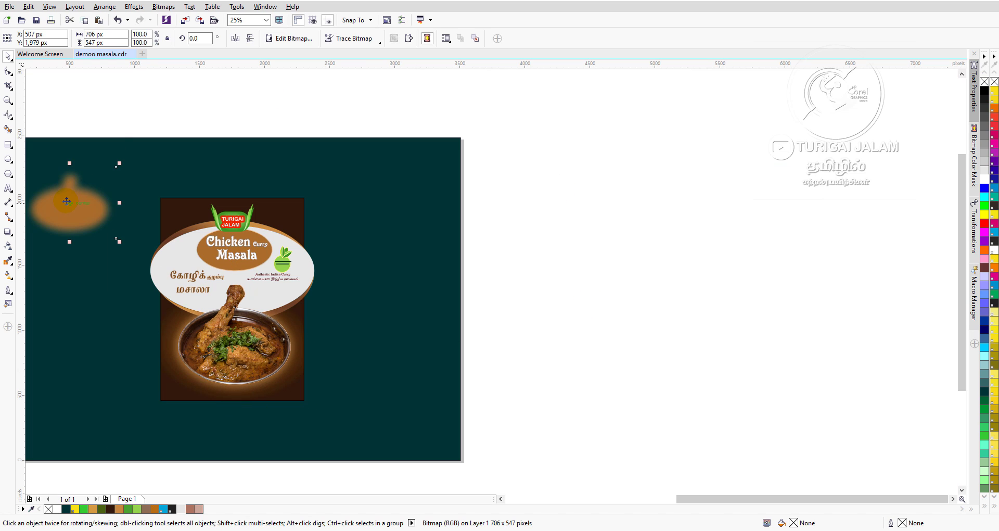
{"action": "left_click_drag", "start_coordinate": [67, 201], "coordinate": [617, 193]}
{"action": "key", "text": "Delete"}
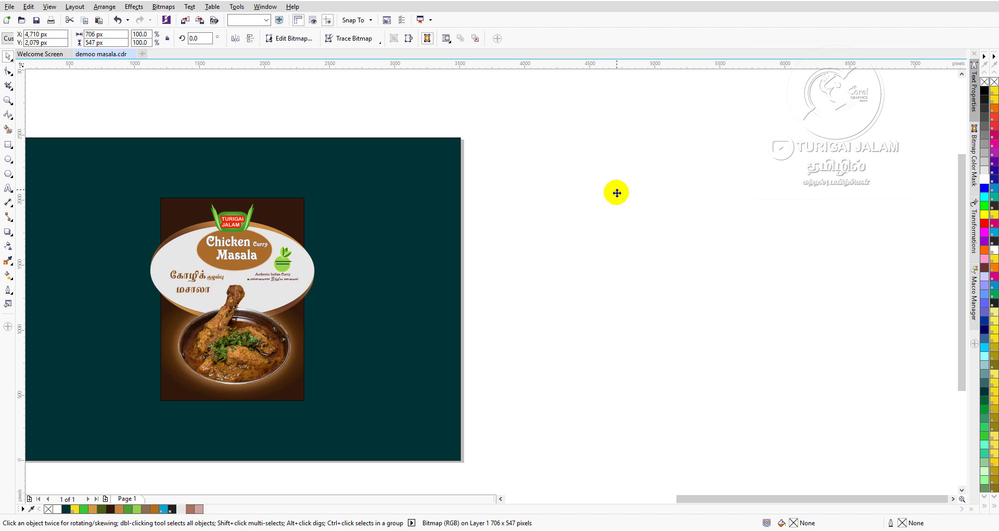
Move the grouped green-dot vegetarian symbol onto the pouch's upper right corner, at about X 2,163 px and Y 1,877 px.
{"action": "scroll", "coordinate": [239, 267], "scroll_direction": "down", "scroll_amount": 4}
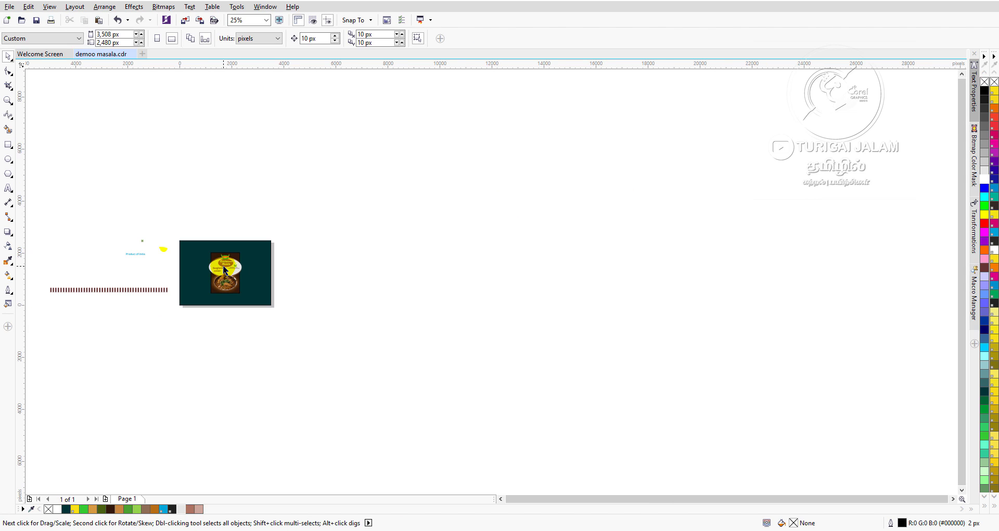
{"action": "left_click", "coordinate": [500, 499]}
{"action": "left_click", "coordinate": [501, 499]}
{"action": "scroll", "coordinate": [421, 241], "scroll_direction": "up", "scroll_amount": 4}
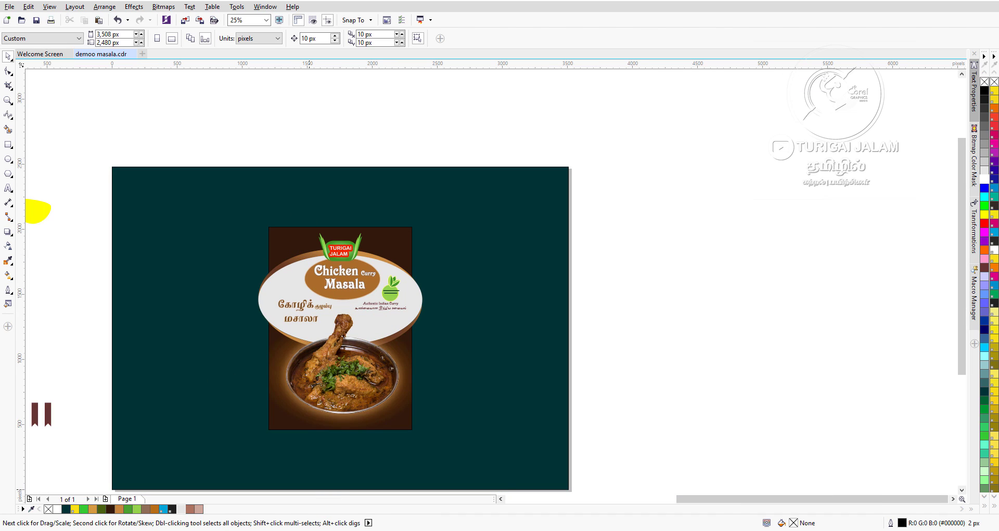
{"action": "left_click", "coordinate": [500, 498]}
{"action": "left_click", "coordinate": [500, 498]}
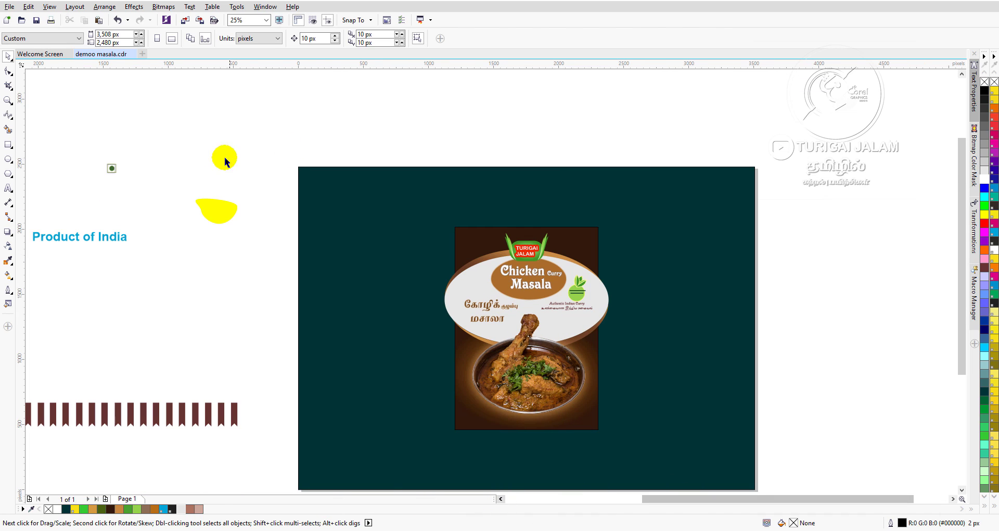
{"action": "left_click_drag", "start_coordinate": [153, 146], "coordinate": [79, 185]}
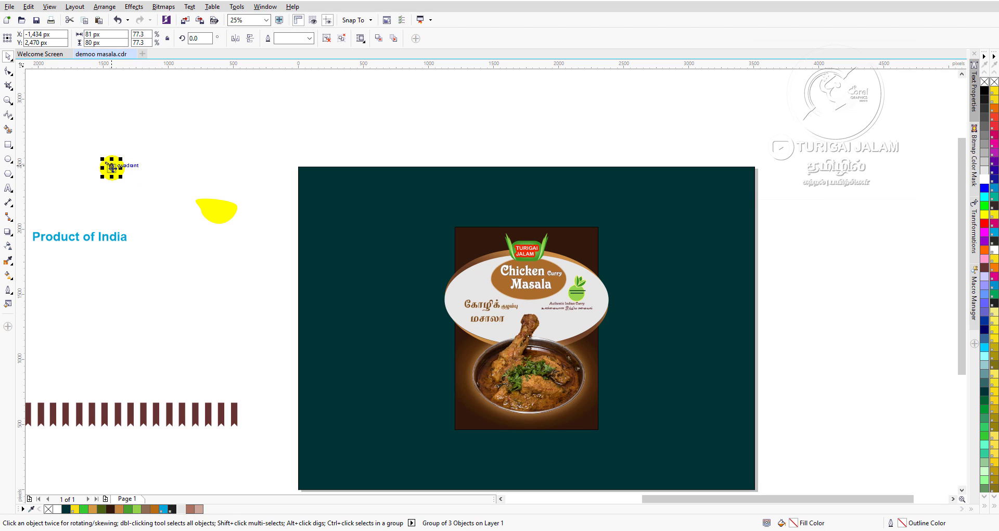
{"action": "left_click_drag", "start_coordinate": [112, 167], "coordinate": [579, 245]}
{"action": "scroll", "coordinate": [586, 247], "scroll_direction": "up", "scroll_amount": 1}
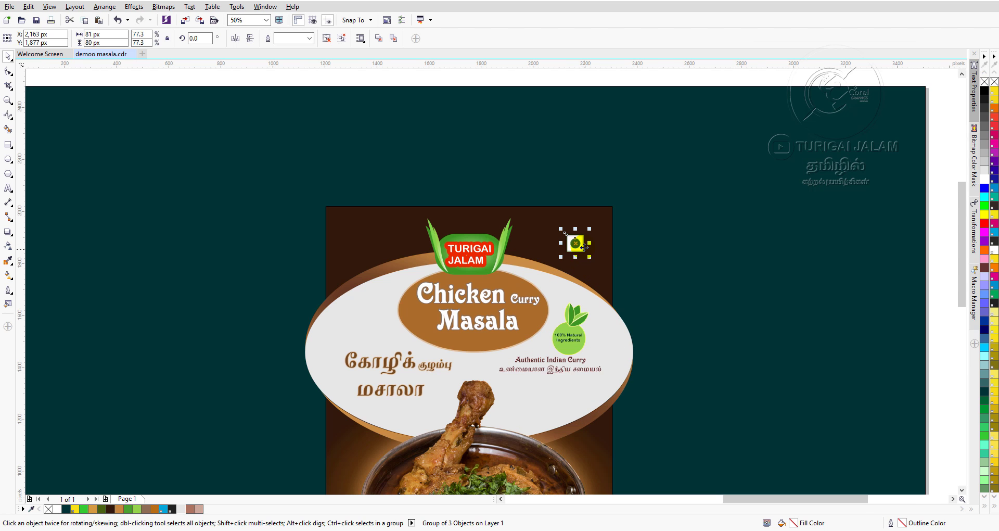
{"action": "scroll", "coordinate": [583, 247], "scroll_direction": "down", "scroll_amount": 1}
{"action": "left_click", "coordinate": [198, 143]}
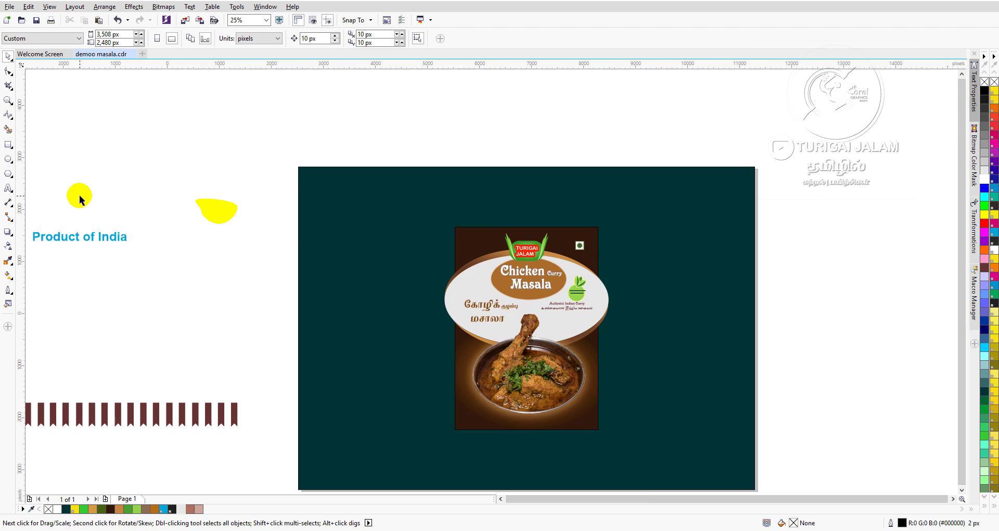
Place the "Product of India" text below the curry bowl and shrink it to about 326 px wide.
{"action": "scroll", "coordinate": [78, 194], "scroll_direction": "down", "scroll_amount": 2}
{"action": "left_click_drag", "start_coordinate": [65, 215], "coordinate": [262, 283]}
{"action": "scroll", "coordinate": [261, 284], "scroll_direction": "up", "scroll_amount": 4}
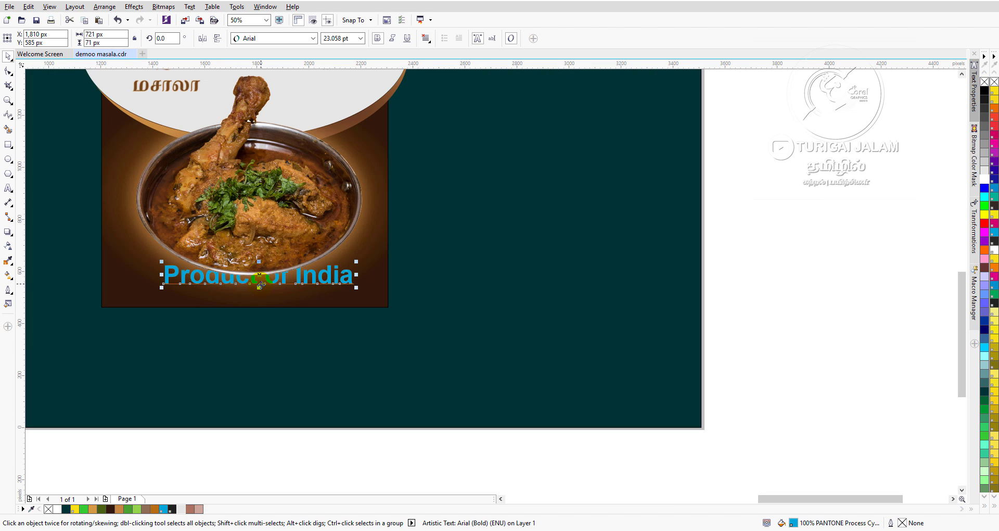
{"action": "left_click_drag", "start_coordinate": [261, 283], "coordinate": [261, 294]}
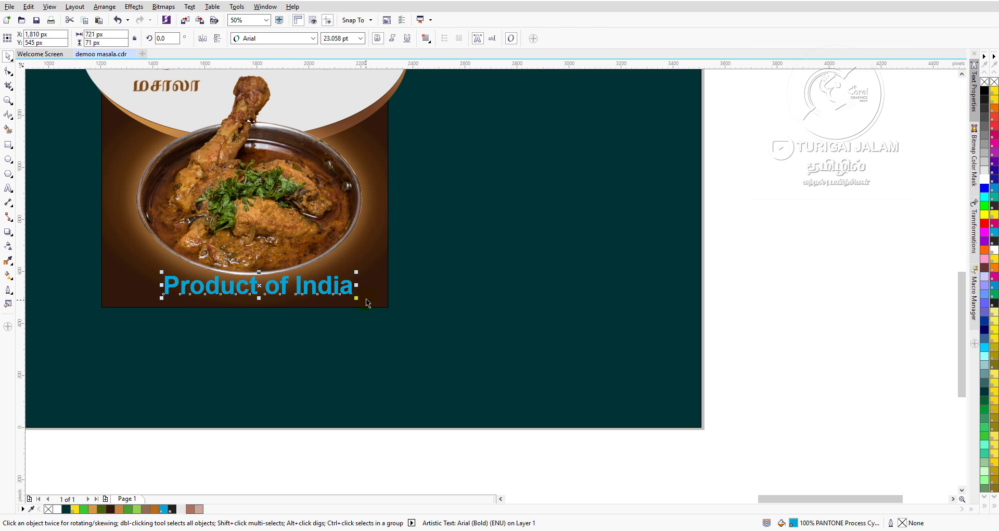
{"action": "left_click_drag", "start_coordinate": [353, 273], "coordinate": [307, 267]}
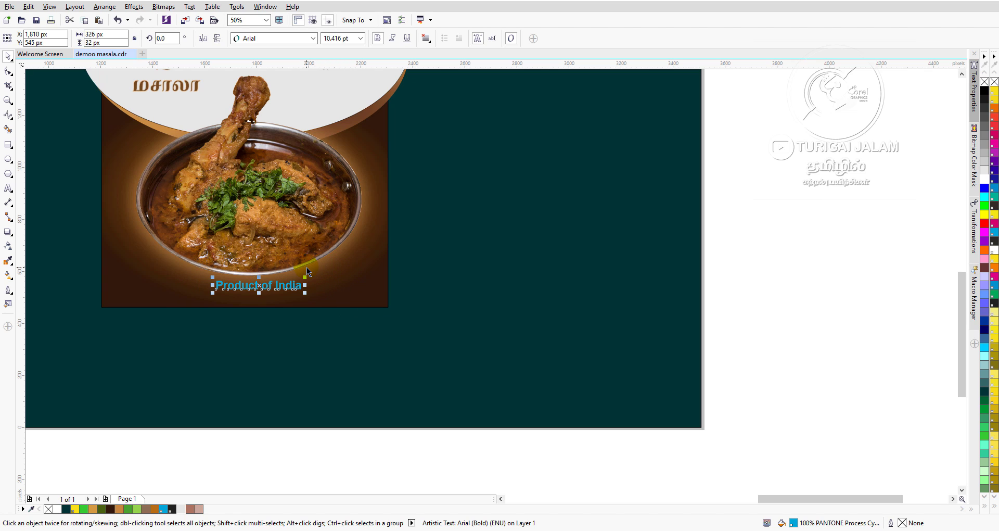
Center the "Product of India" text on the page and nudge it down below the bowl to Y 560 px.
{"action": "key", "text": "p"}
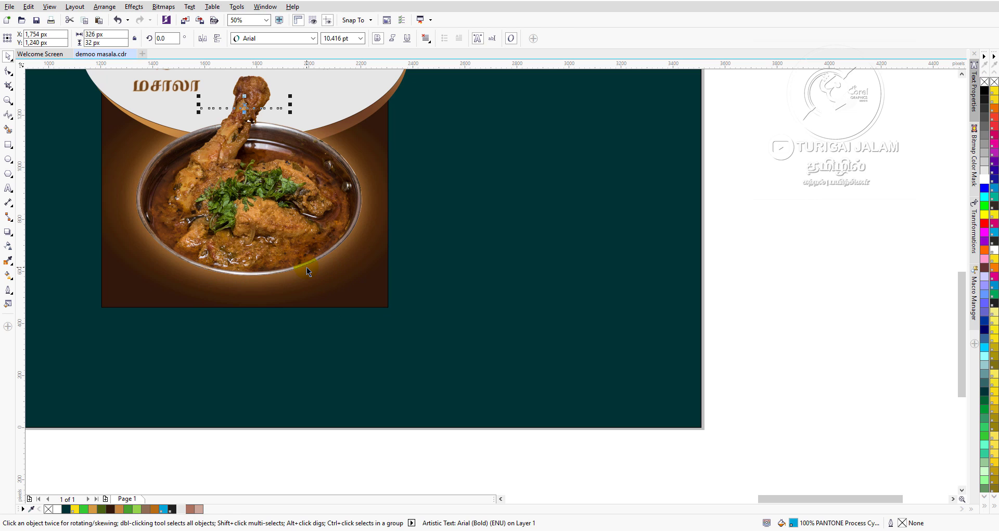
{"action": "key", "text": "Down"}
{"action": "key", "text": "Down"}
{"action": "key", "text": "Down"}
{"action": "key", "text": "Down"}
{"action": "key", "text": "Down"}
{"action": "key", "text": "Down"}
{"action": "key", "text": "Down"}
{"action": "key", "text": "Down"}
{"action": "key", "text": "Down"}
{"action": "key", "text": "Down"}
{"action": "key", "text": "Down"}
{"action": "key", "text": "Down"}
{"action": "key", "text": "Down"}
{"action": "key", "text": "Down"}
{"action": "key", "text": "Down"}
{"action": "key", "text": "Down"}
{"action": "key", "text": "Down"}
{"action": "key", "text": "Down"}
{"action": "key", "text": "Down"}
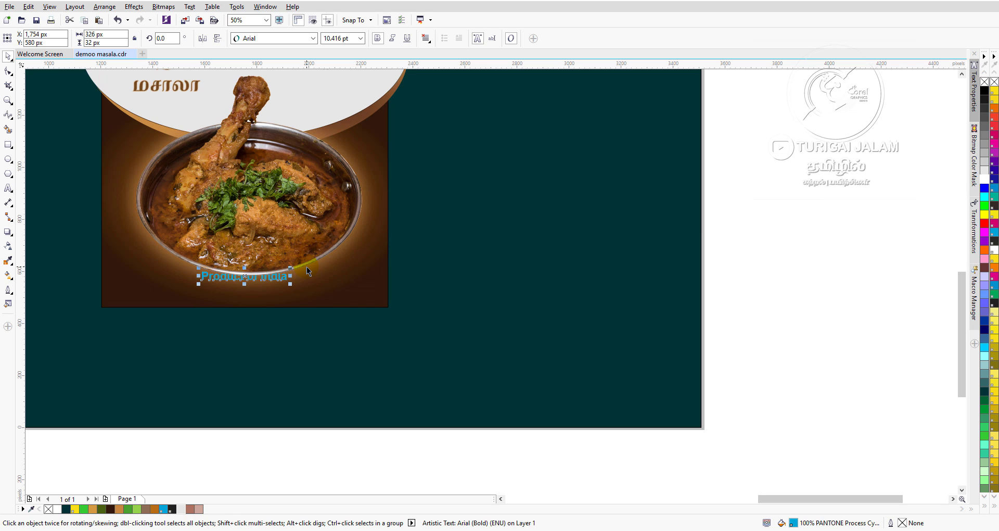
{"action": "key", "text": "Down"}
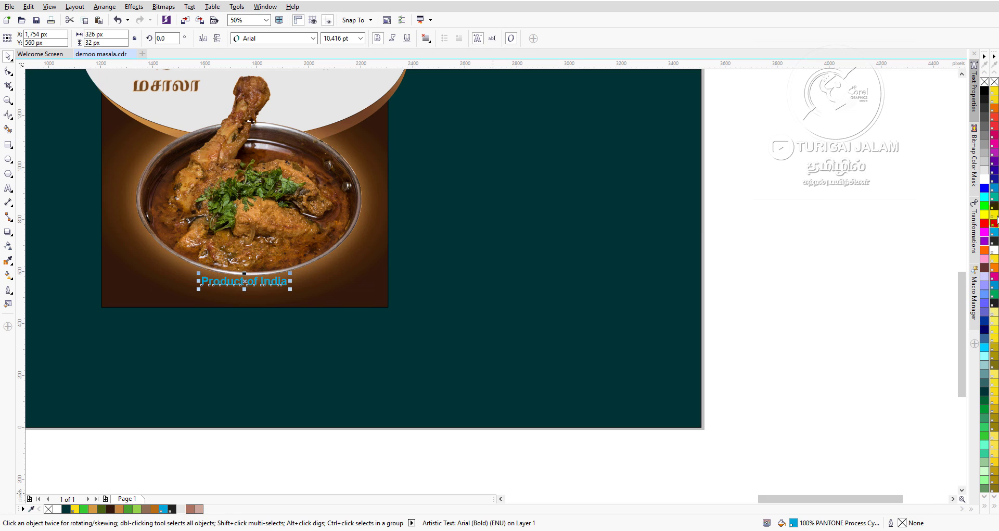
Fill the "Product of India" text with white and nudge it down to Y 550 px.
{"action": "left_click", "coordinate": [984, 179]}
{"action": "key", "text": "Down"}
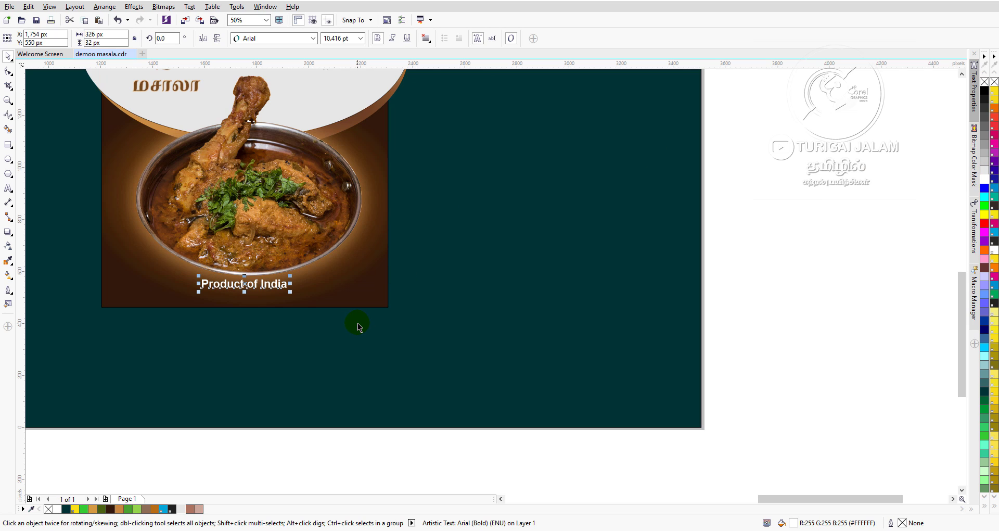
{"action": "left_click", "coordinate": [230, 319]}
{"action": "scroll", "coordinate": [232, 319], "scroll_direction": "down", "scroll_amount": 1}
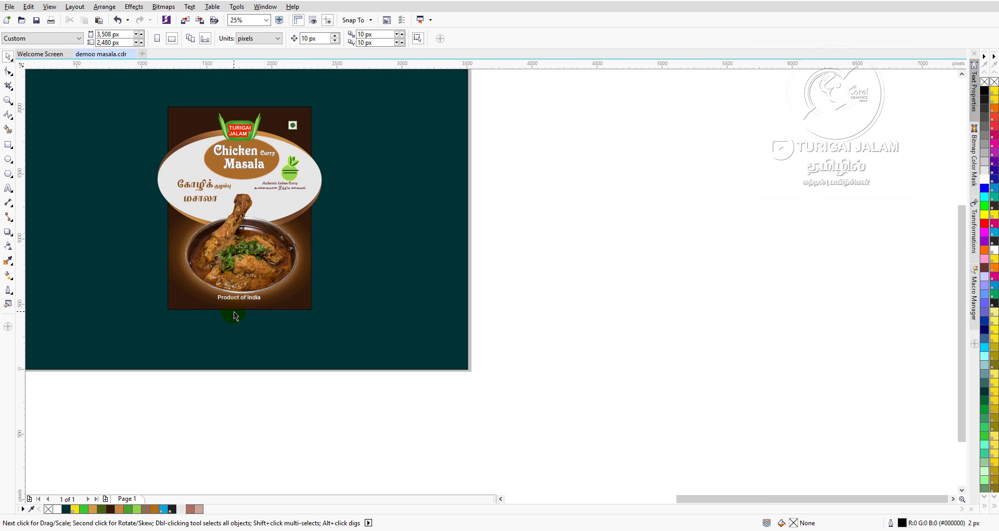
{"action": "left_click", "coordinate": [501, 499]}
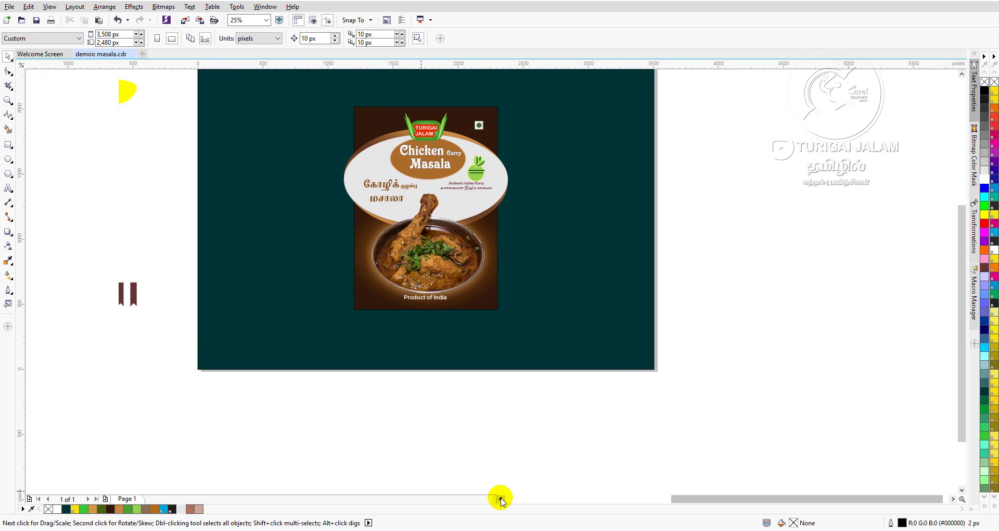
{"action": "scroll", "coordinate": [188, 191], "scroll_direction": "down", "scroll_amount": 2}
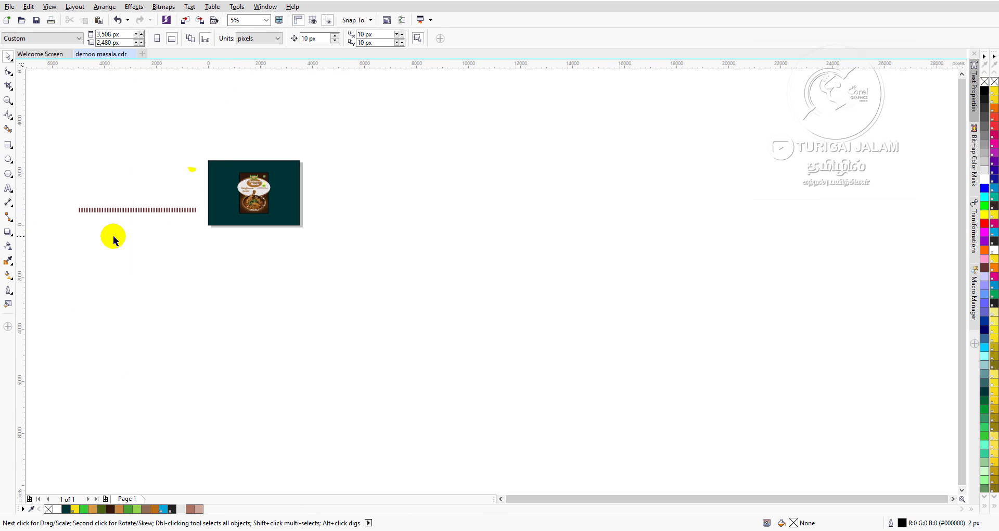
{"action": "scroll", "coordinate": [308, 151], "scroll_direction": "up", "scroll_amount": 2}
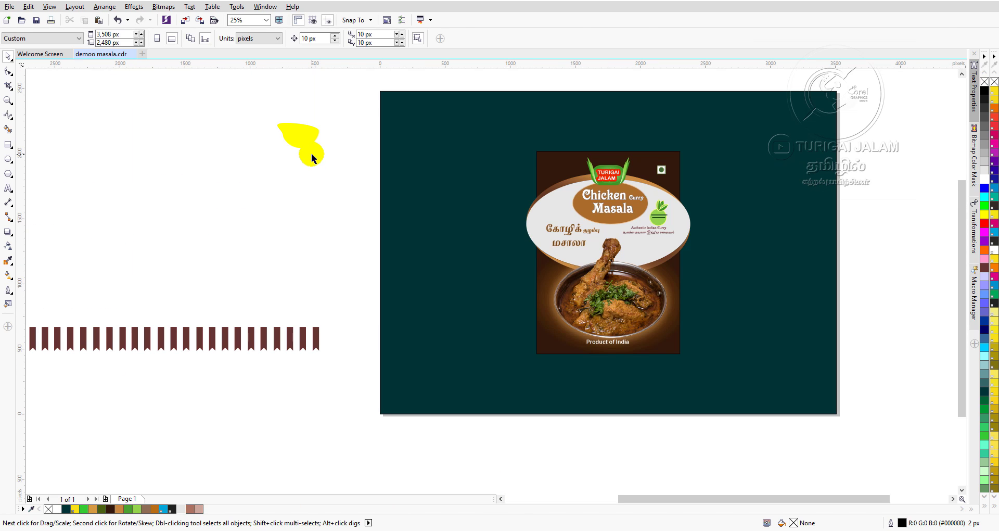
{"action": "left_click", "coordinate": [952, 499]}
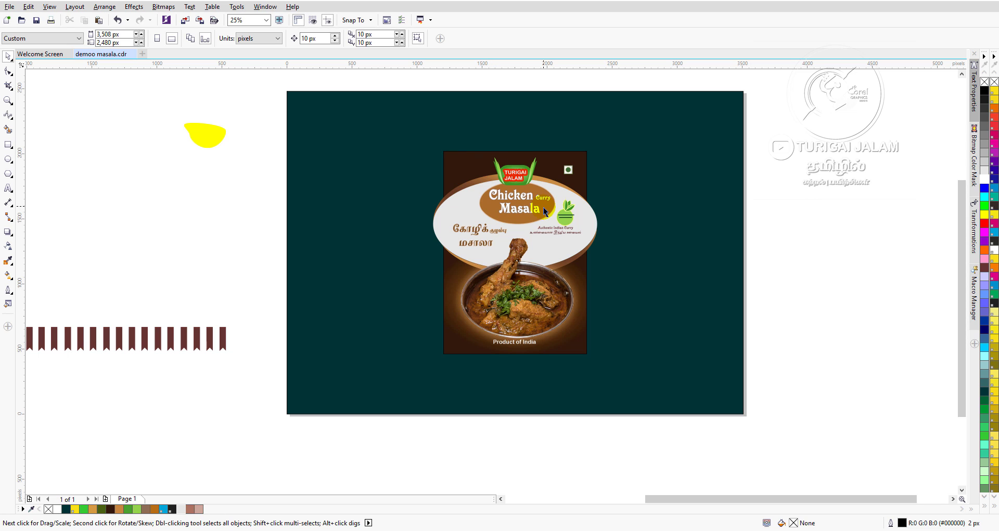
Draw a rectangle about 1,331 px wide and 257 px high across the pouch's lower edge, extending past both sides.
{"action": "scroll", "coordinate": [552, 240], "scroll_direction": "up", "scroll_amount": 2}
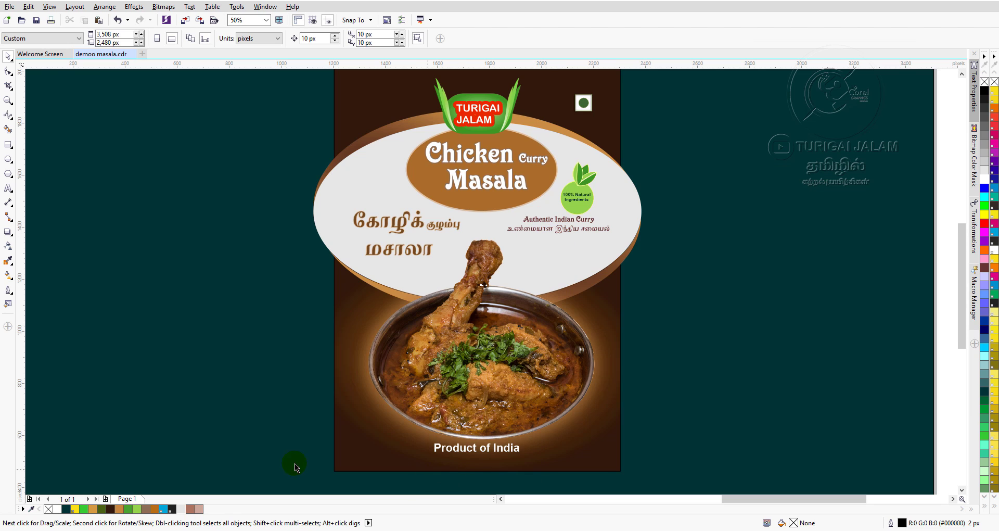
{"action": "left_click", "coordinate": [7, 233]}
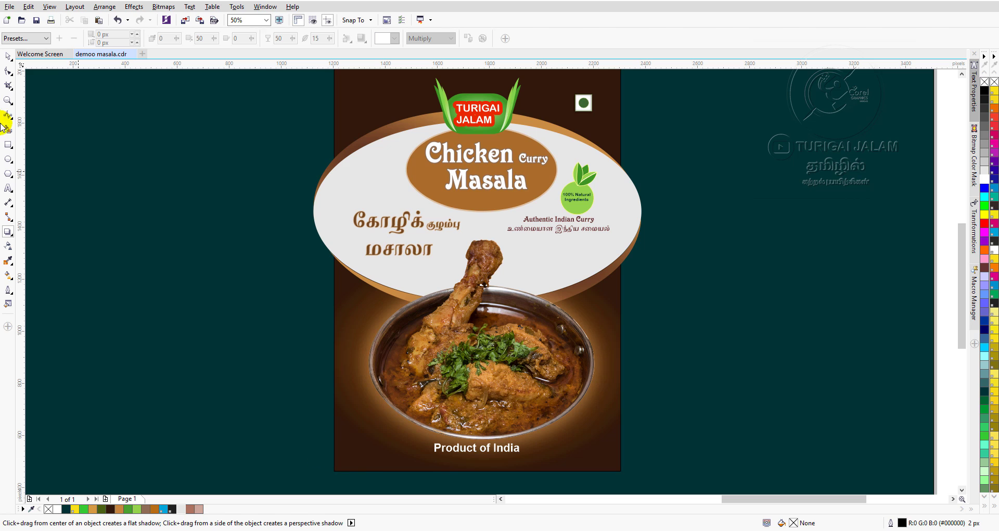
{"action": "left_click", "coordinate": [8, 144]}
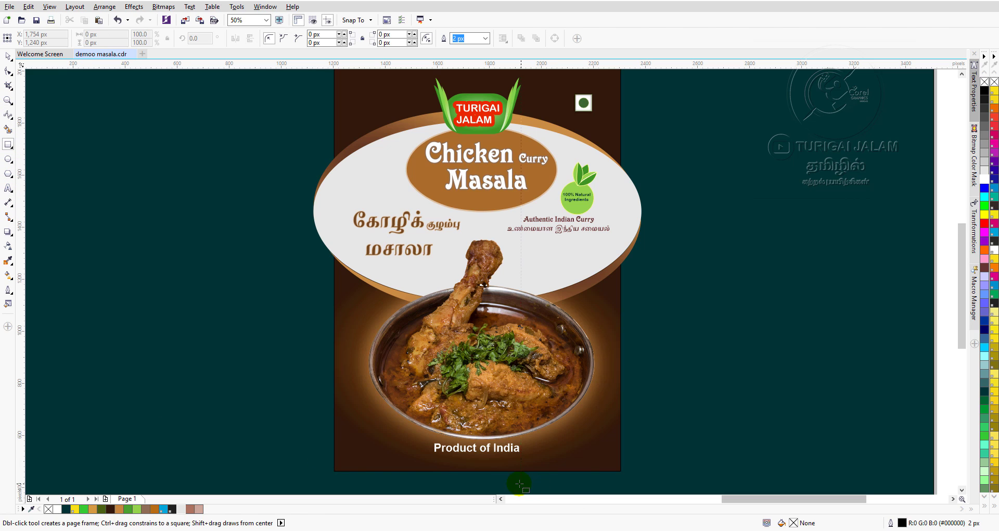
{"action": "left_click_drag", "start_coordinate": [328, 452], "coordinate": [629, 452]}
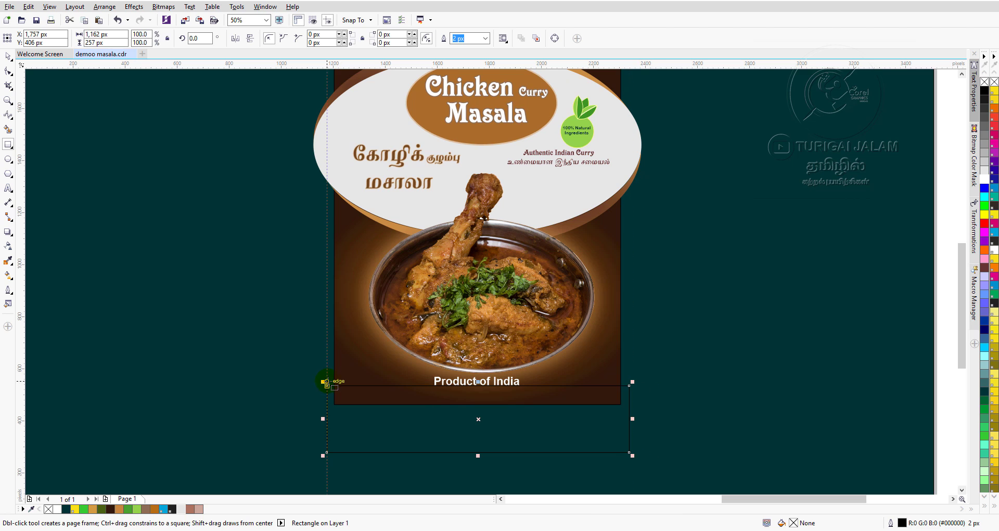
{"action": "left_click_drag", "start_coordinate": [322, 418], "coordinate": [301, 417]}
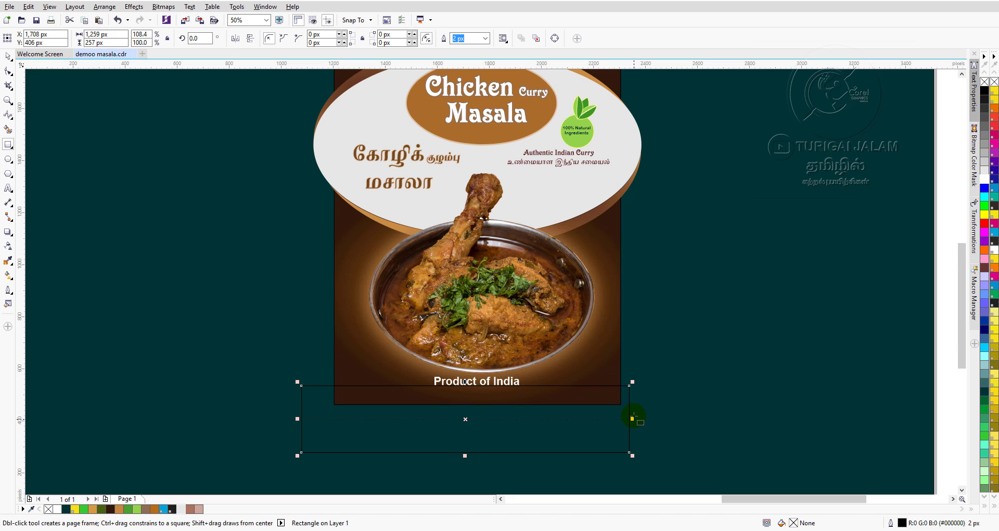
{"action": "left_click_drag", "start_coordinate": [632, 419], "coordinate": [651, 419]}
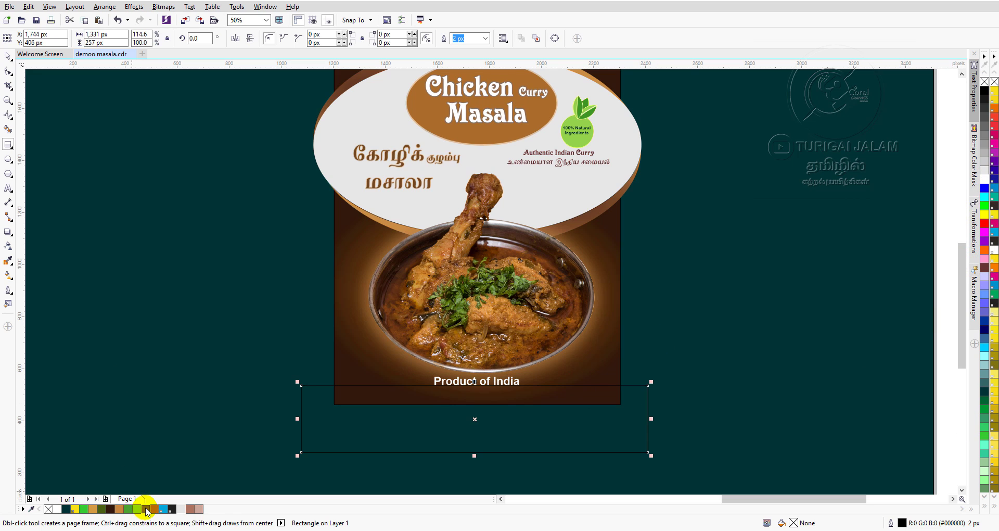
Fill the rectangle with dark olive green (#48610F).
{"action": "left_click", "coordinate": [101, 512]}
{"action": "left_click", "coordinate": [128, 509]}
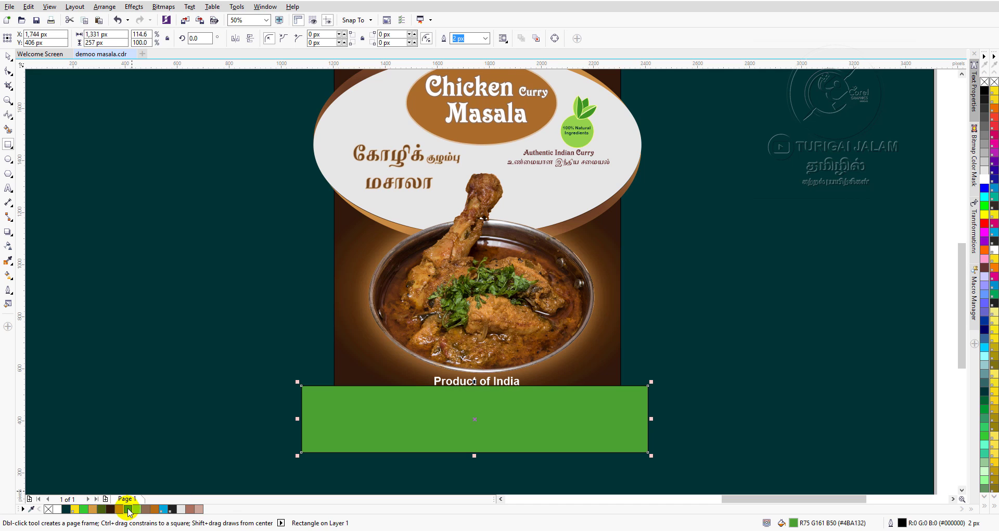
{"action": "left_click", "coordinate": [102, 512]}
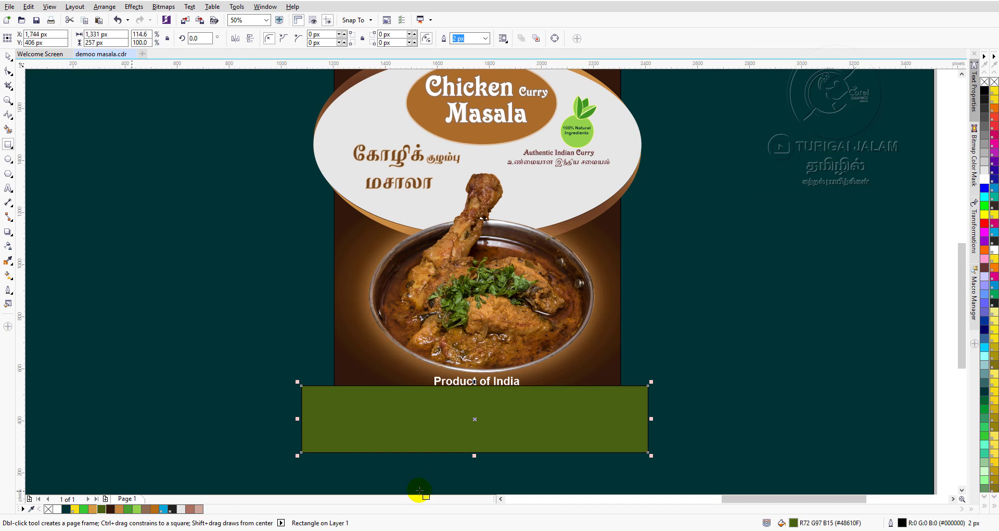
Convert the green rectangle to curves and turn its straight upper edge into a curve segment.
{"action": "left_click", "coordinate": [8, 56]}
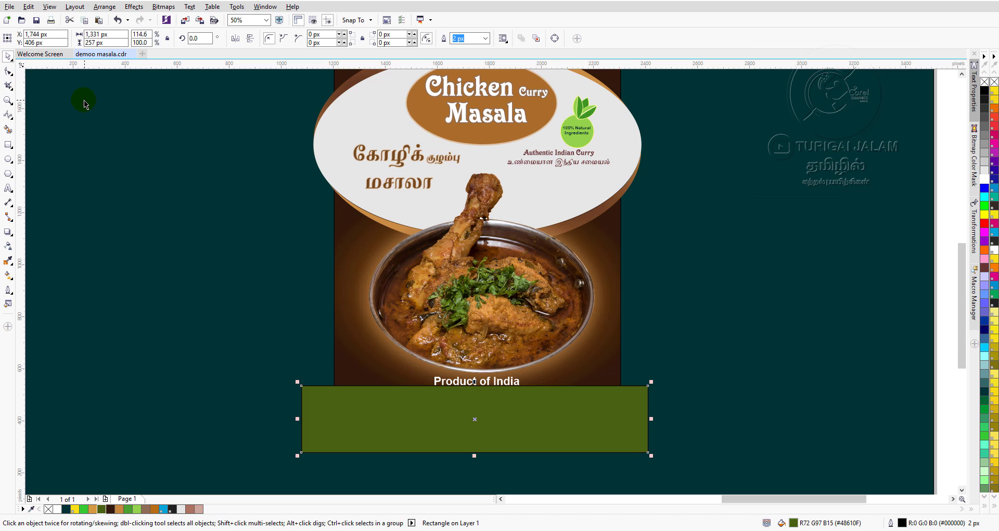
{"action": "key", "text": "ctrl+q"}
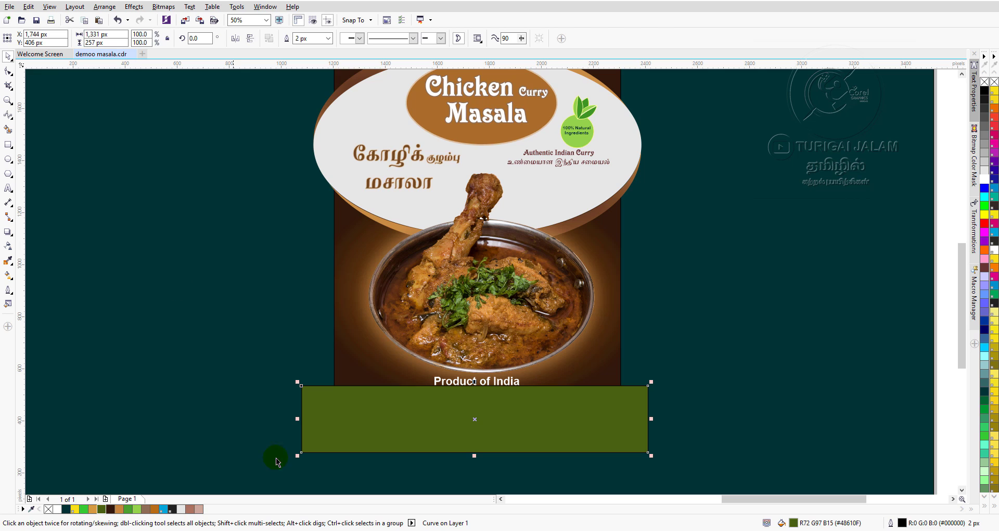
{"action": "left_click", "coordinate": [104, 7]}
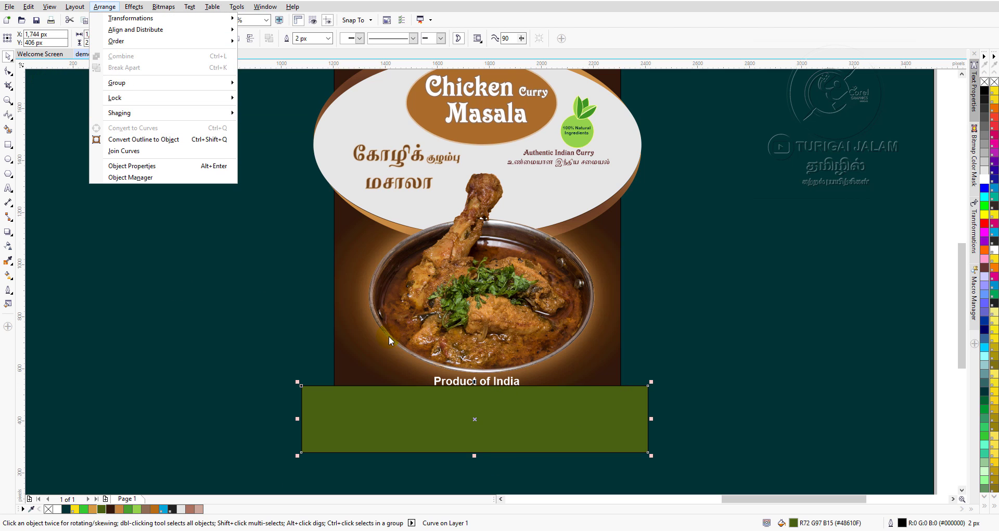
{"action": "left_click", "coordinate": [52, 327]}
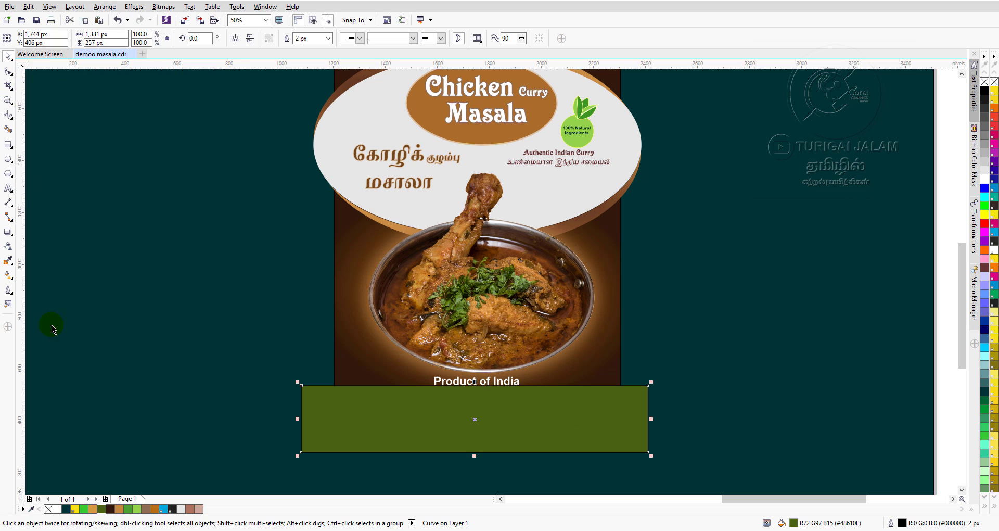
{"action": "left_click", "coordinate": [5, 72]}
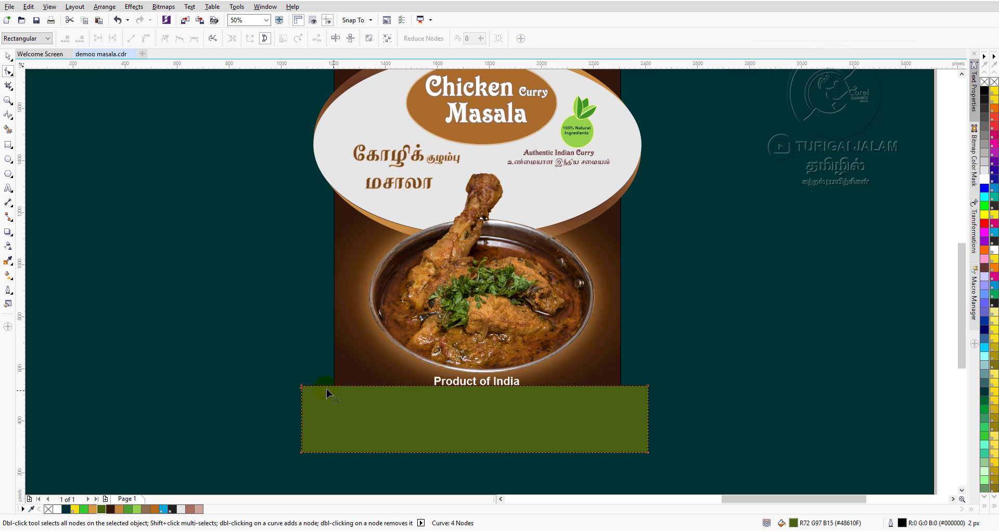
{"action": "left_click_drag", "start_coordinate": [672, 370], "coordinate": [615, 413]}
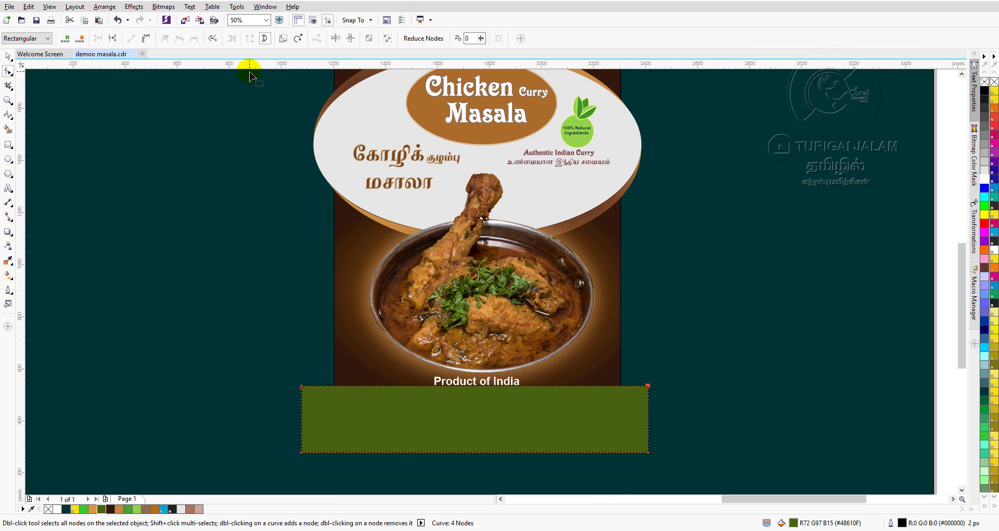
{"action": "left_click", "coordinate": [147, 38]}
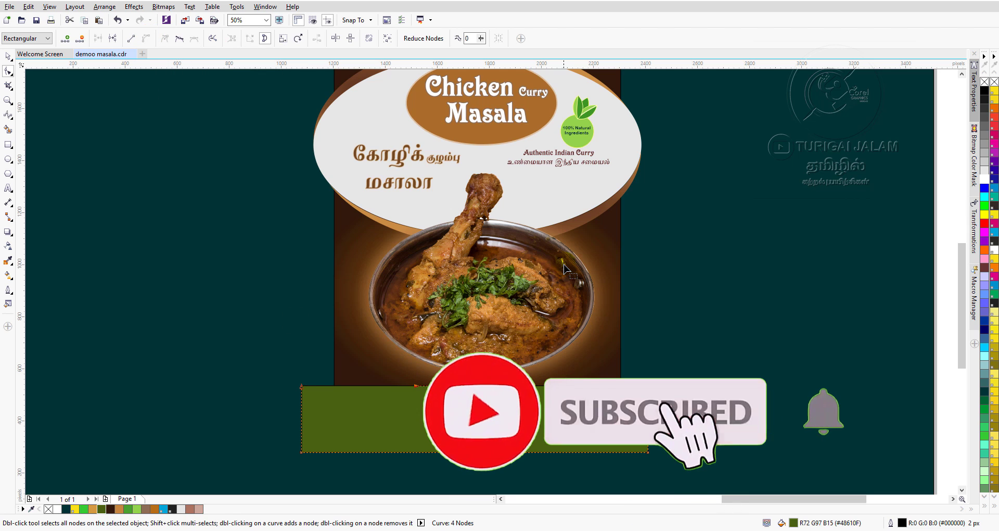
Bend the green shape's upper edge into a wave that dips on the left and rises on the right.
{"action": "left_click_drag", "start_coordinate": [417, 387], "coordinate": [431, 457]}
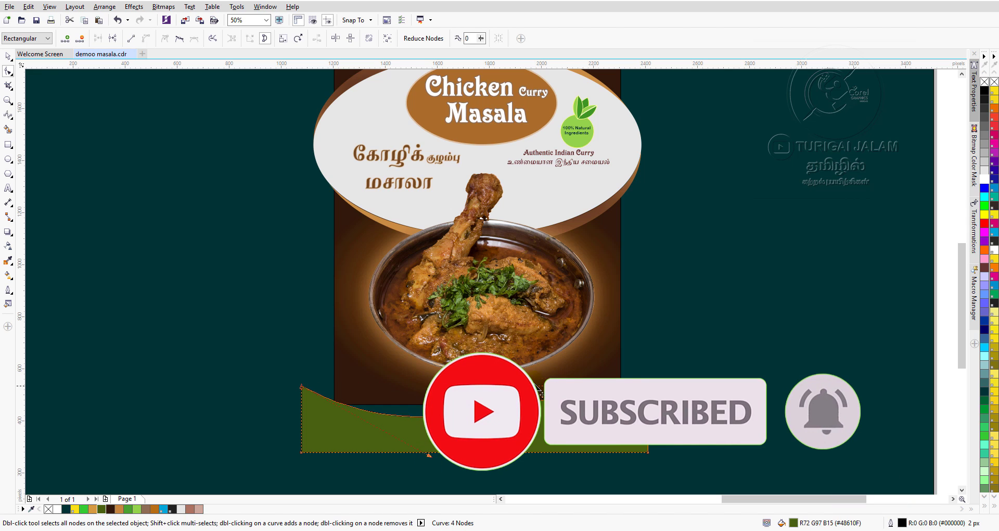
{"action": "left_click_drag", "start_coordinate": [539, 392], "coordinate": [533, 346]}
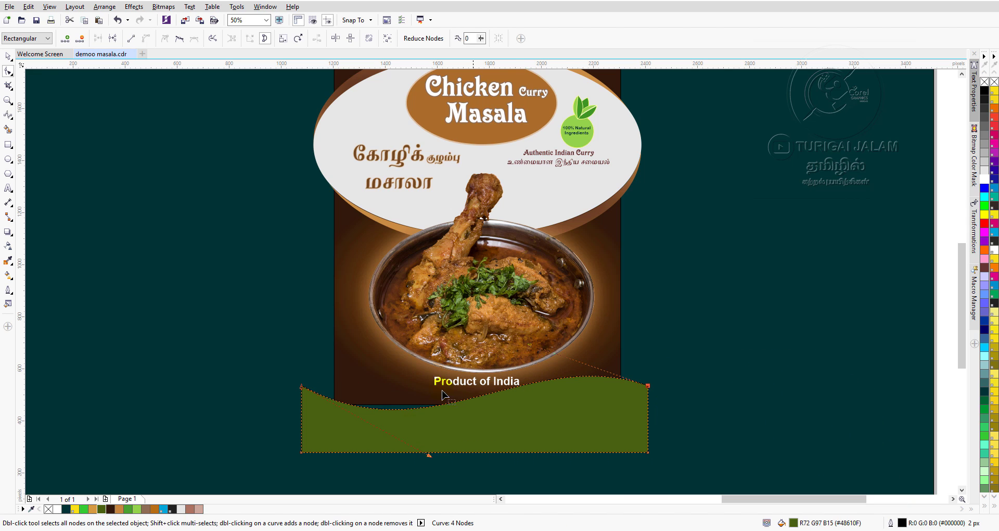
{"action": "left_click", "coordinate": [431, 457]}
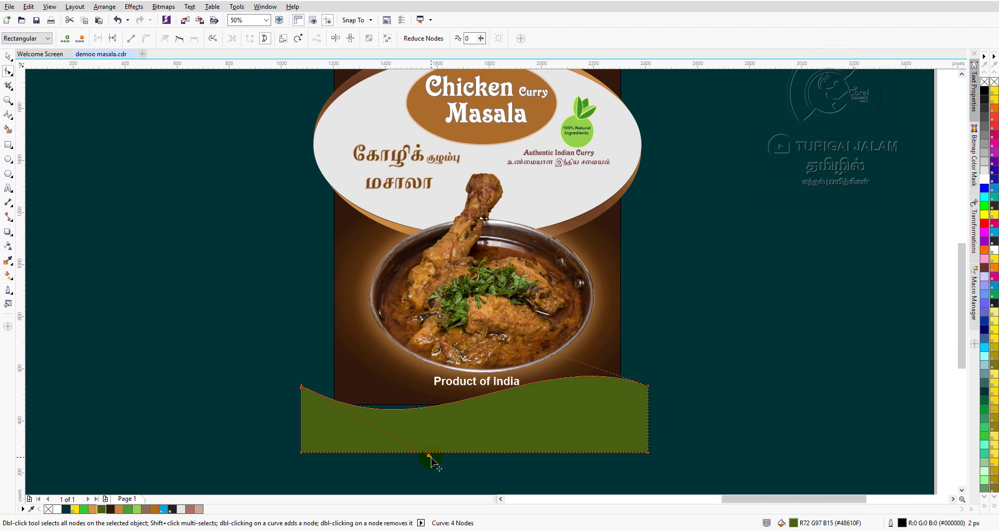
{"action": "left_click_drag", "start_coordinate": [431, 457], "coordinate": [426, 453]}
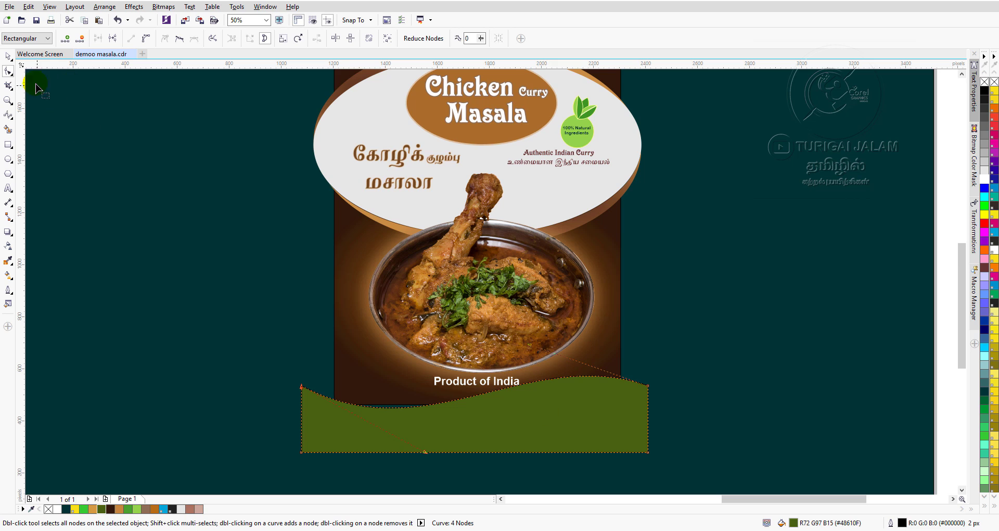
Nudge the green wave up over the pouch's lower edge to Y 464 px.
{"action": "left_click", "coordinate": [8, 55]}
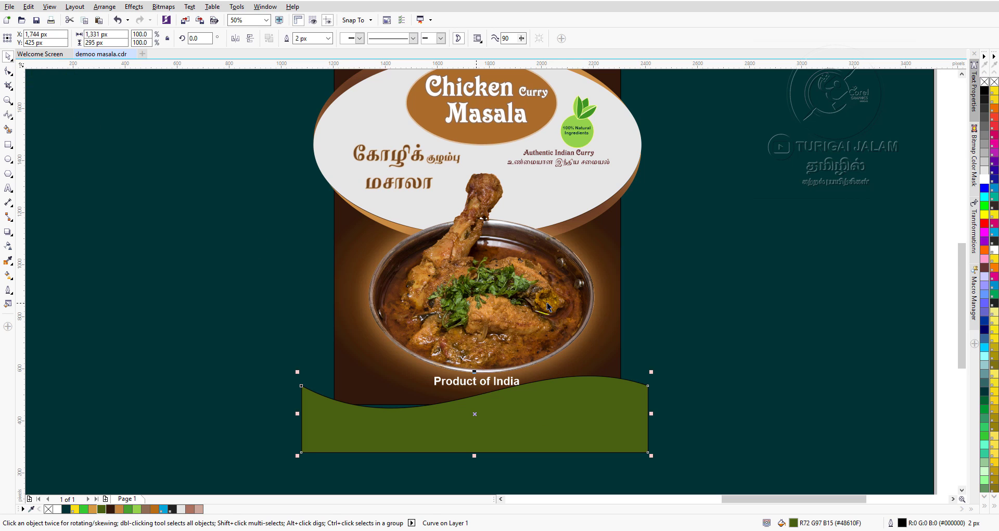
{"action": "left_click", "coordinate": [572, 410]}
{"action": "key", "text": "Up"}
{"action": "key", "text": "Up"}
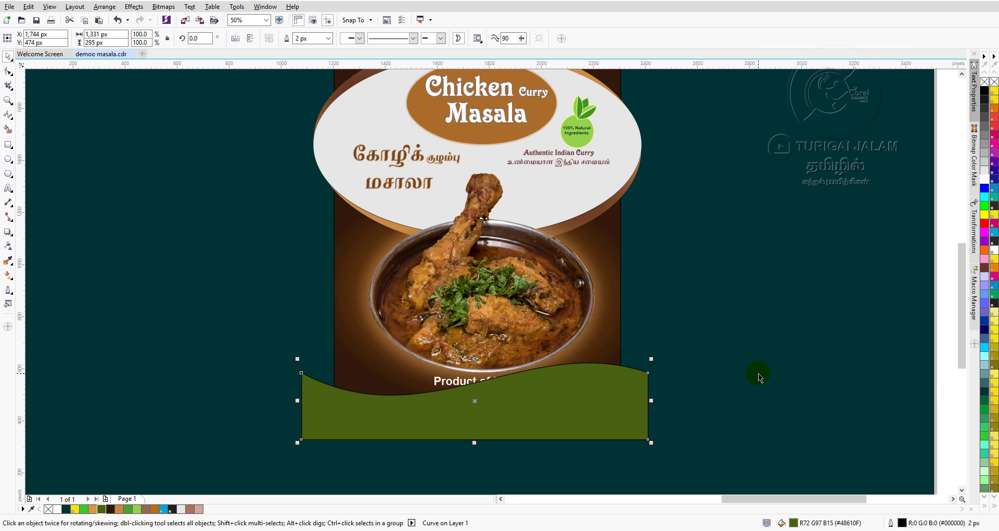
{"action": "key", "text": "Down"}
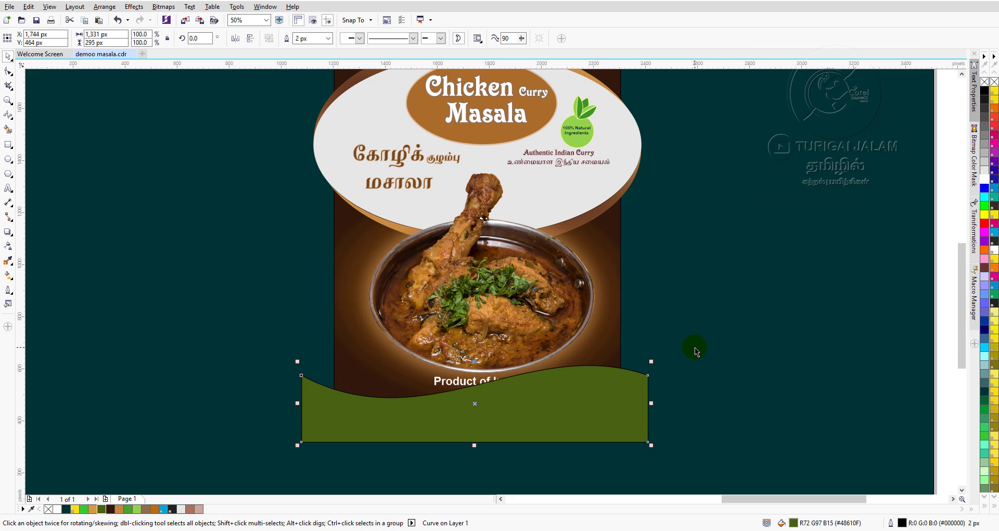
Duplicate the green wave in place and align the copy with the pouch background's top edge.
{"action": "left_click", "coordinate": [689, 311]}
{"action": "left_click", "coordinate": [557, 420]}
{"action": "scroll", "coordinate": [519, 376], "scroll_direction": "down", "scroll_amount": 1}
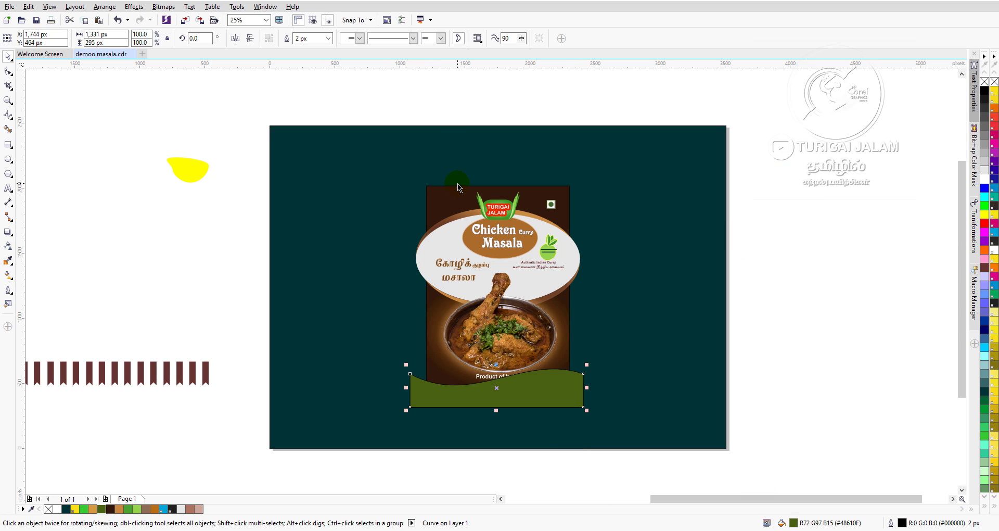
{"action": "left_click", "coordinate": [457, 201]}
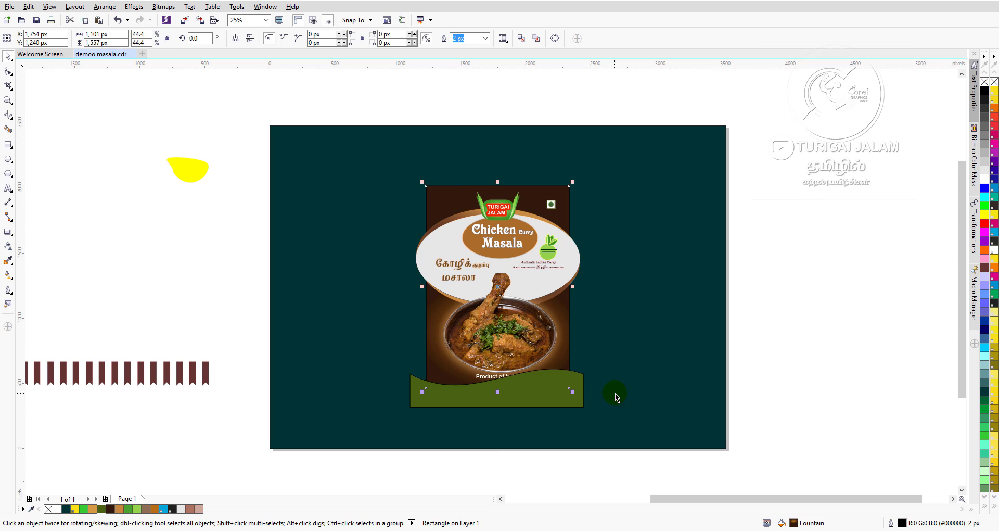
{"action": "left_click", "coordinate": [616, 394]}
{"action": "left_click", "coordinate": [566, 400]}
{"action": "left_click", "coordinate": [443, 198], "text": "shift"}
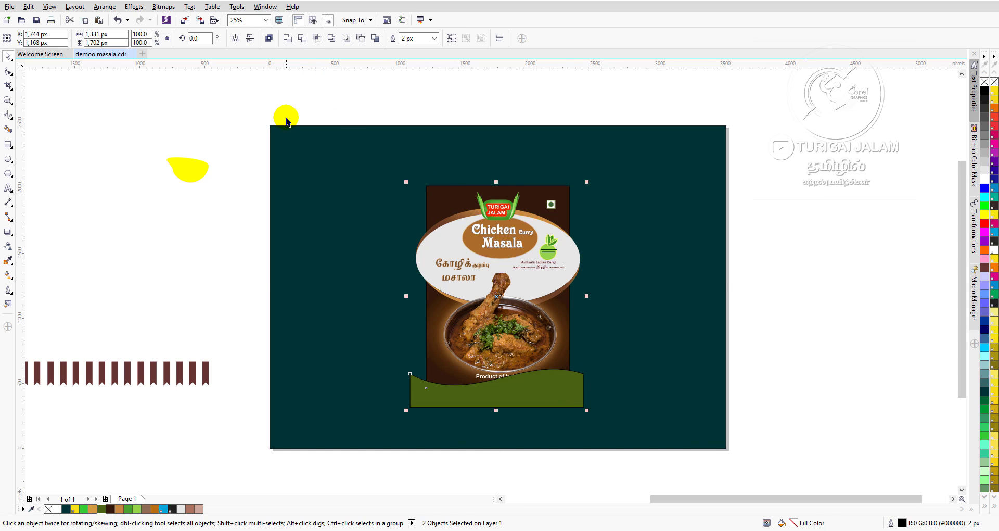
{"action": "key", "text": "t"}
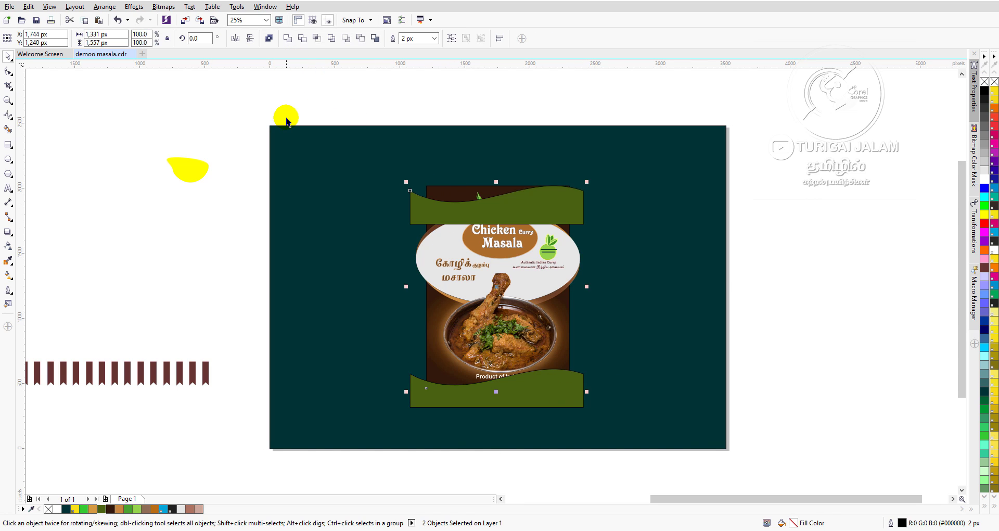
Mirror the wave copy vertically and align it flush with the pouch's top edge, flat side up.
{"action": "left_click", "coordinate": [250, 40]}
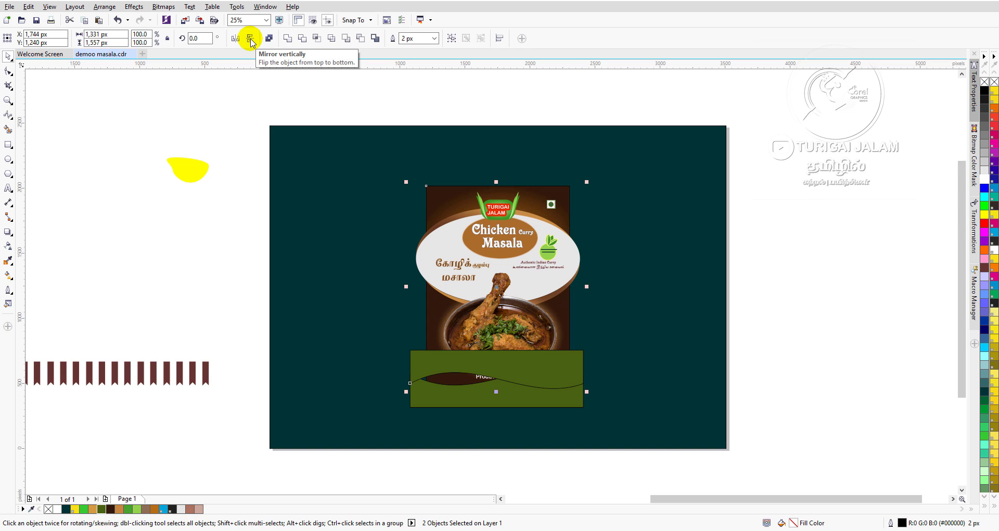
{"action": "left_click", "coordinate": [616, 209]}
{"action": "left_click", "coordinate": [555, 376]}
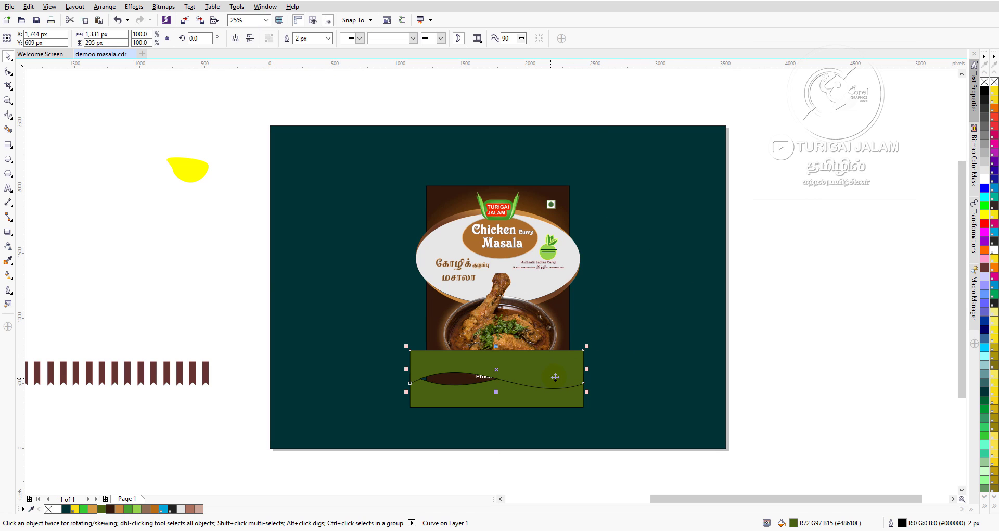
{"action": "left_click", "coordinate": [561, 195], "text": "shift"}
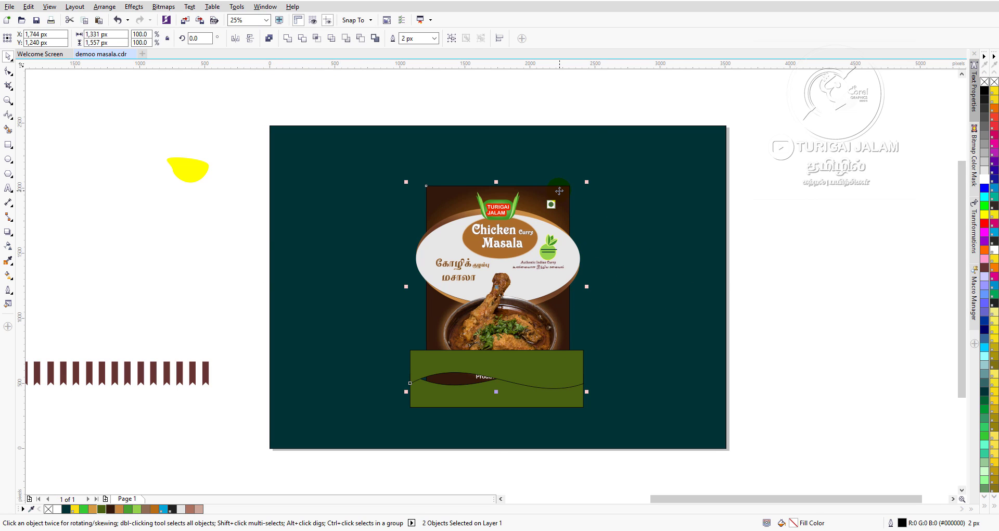
{"action": "left_click", "coordinate": [250, 38]}
{"action": "left_click", "coordinate": [833, 250]}
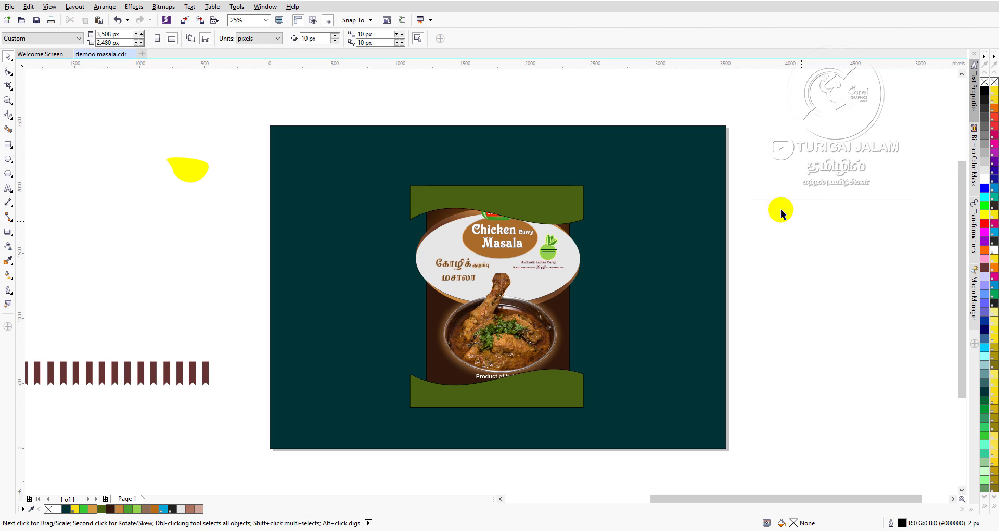
Order the upper wave behind the logo and vegetarian symbol, and the lower wave behind the "Product of India" text but above the background.
{"action": "left_click", "coordinate": [548, 193]}
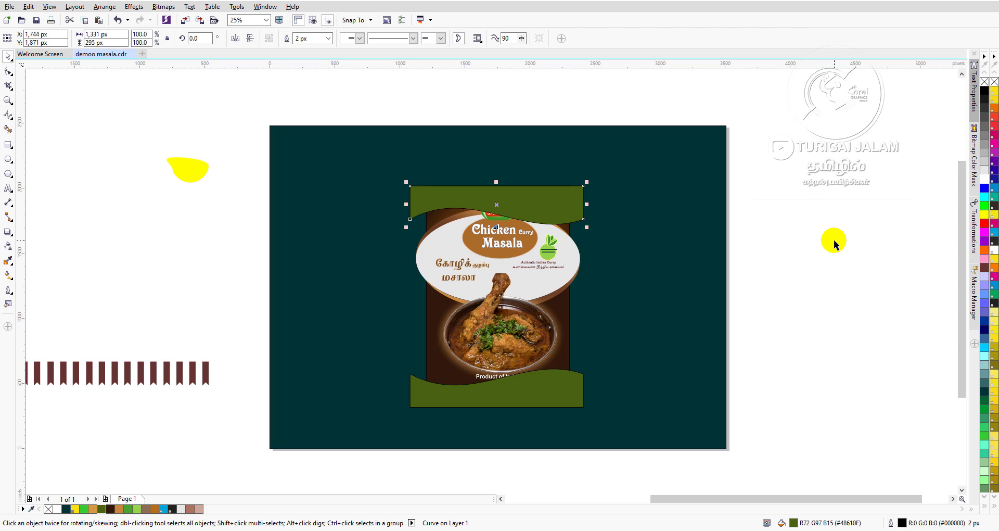
{"action": "key", "text": "ctrl+Page_Down"}
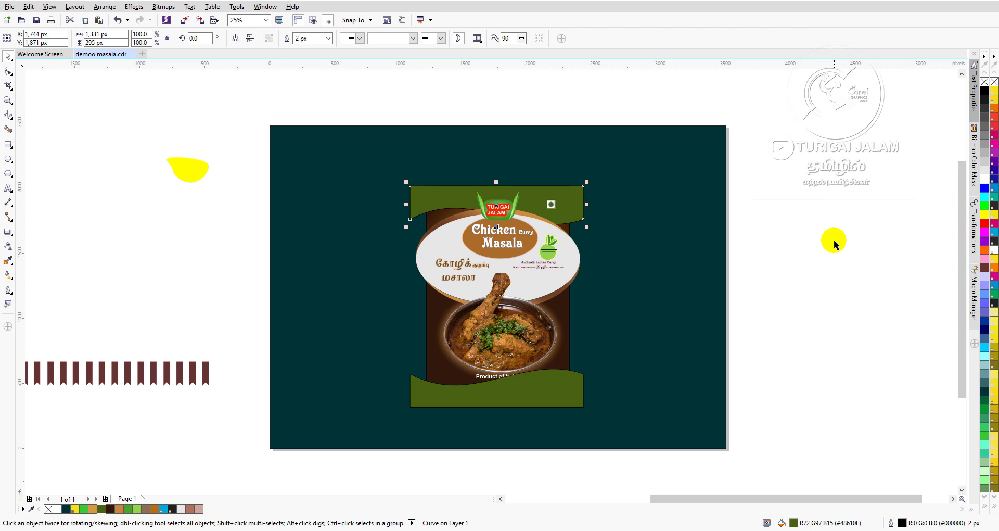
{"action": "left_click", "coordinate": [536, 390]}
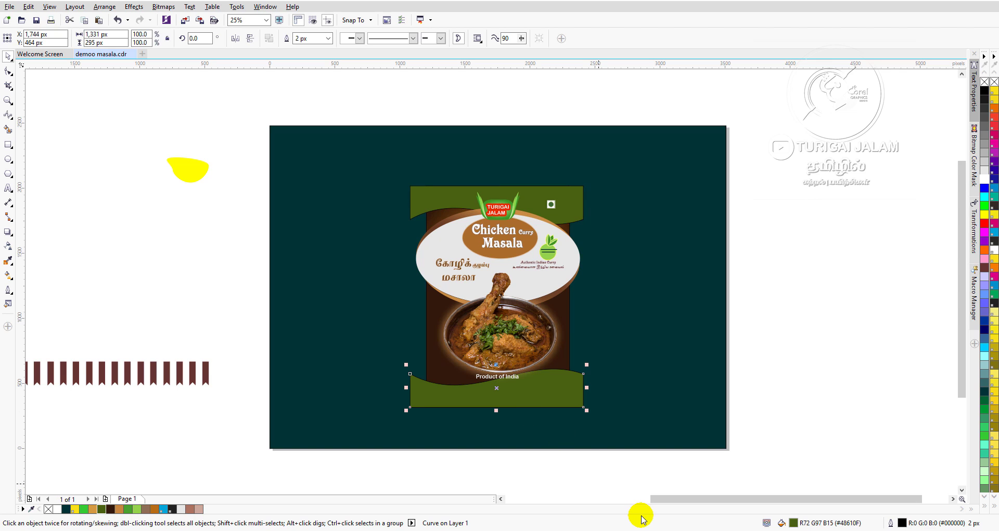
{"action": "key", "text": "ctrl+Page_Down"}
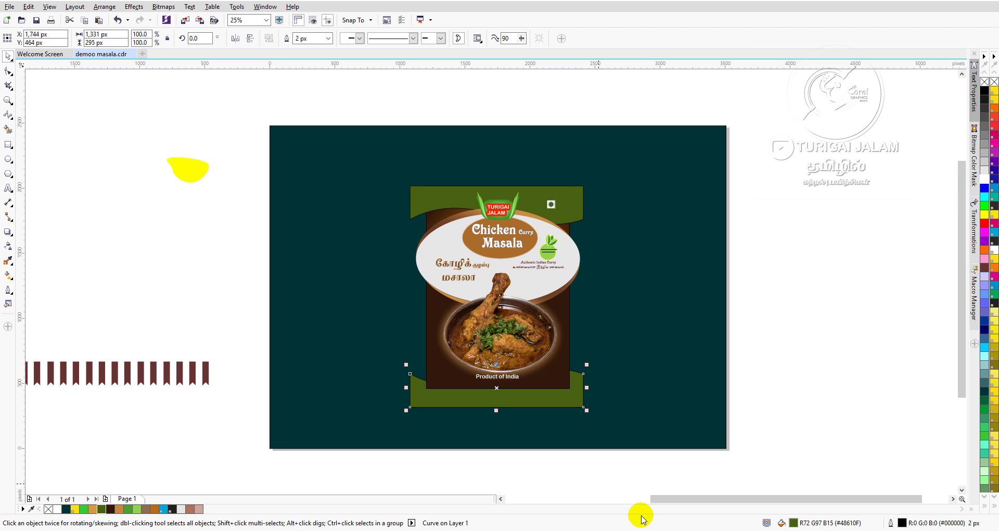
{"action": "left_click", "coordinate": [795, 284]}
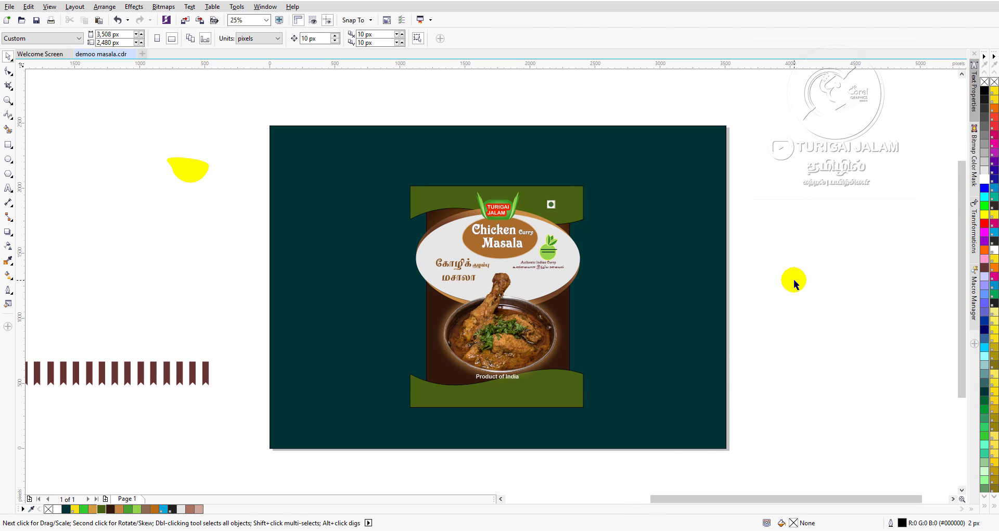
Nudge the upper green wave up above the pouch to Y 2,041 px.
{"action": "left_click", "coordinate": [456, 191]}
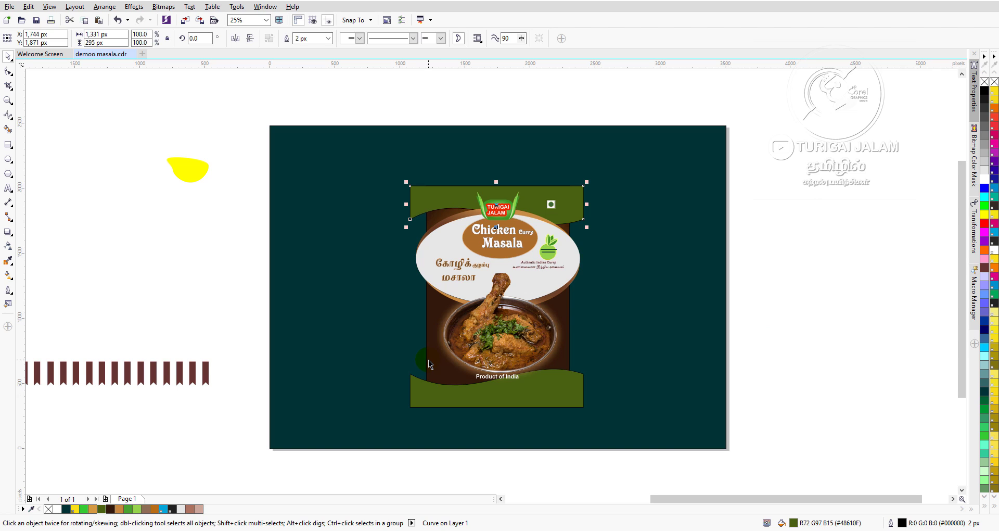
{"action": "key", "text": "Up"}
{"action": "key", "text": "Up"}
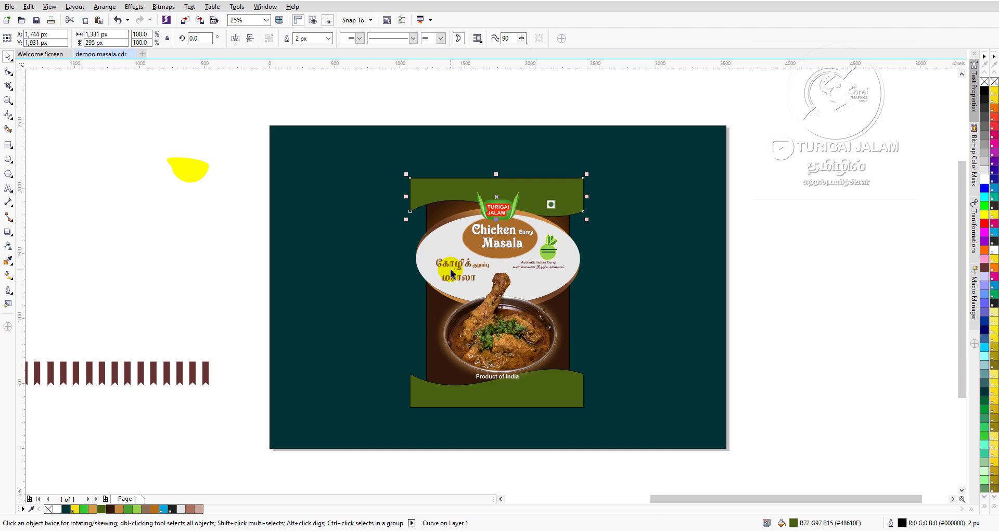
{"action": "key", "text": "Up"}
{"action": "key", "text": "Up"}
{"action": "key", "text": "Up"}
{"action": "key", "text": "Up"}
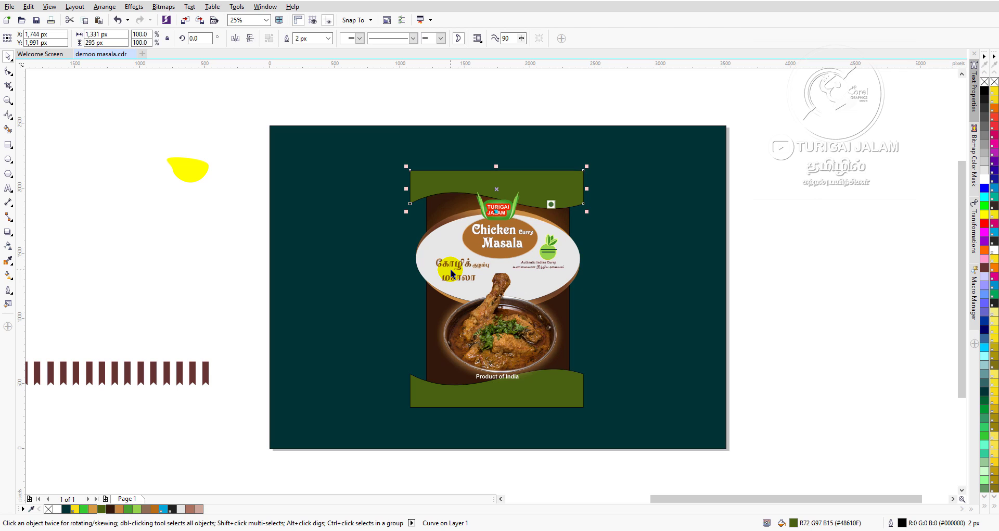
{"action": "key", "text": "Up"}
{"action": "key", "text": "Up"}
{"action": "key", "text": "Up"}
{"action": "key", "text": "Up"}
{"action": "key", "text": "Up"}
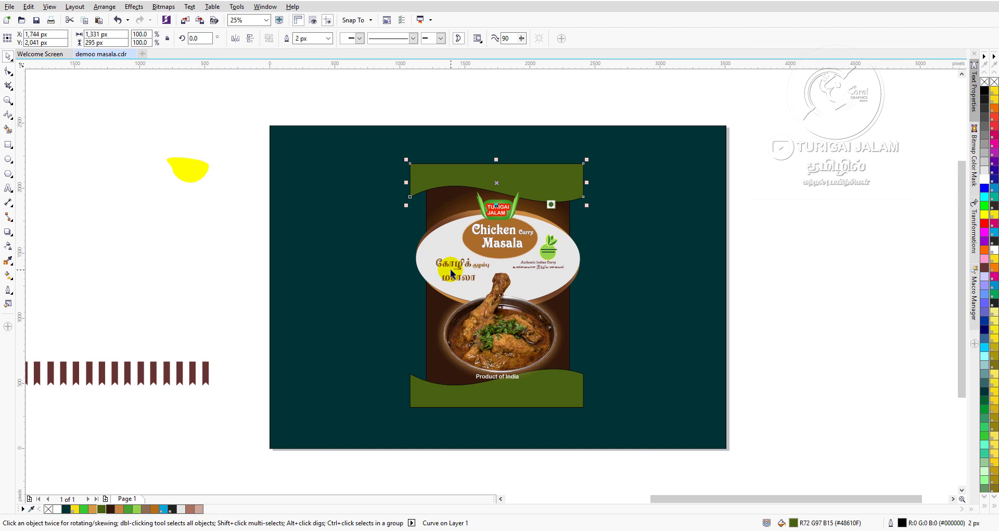
Nudge the lower green wave down to Y 394 px.
{"action": "left_click", "coordinate": [537, 397]}
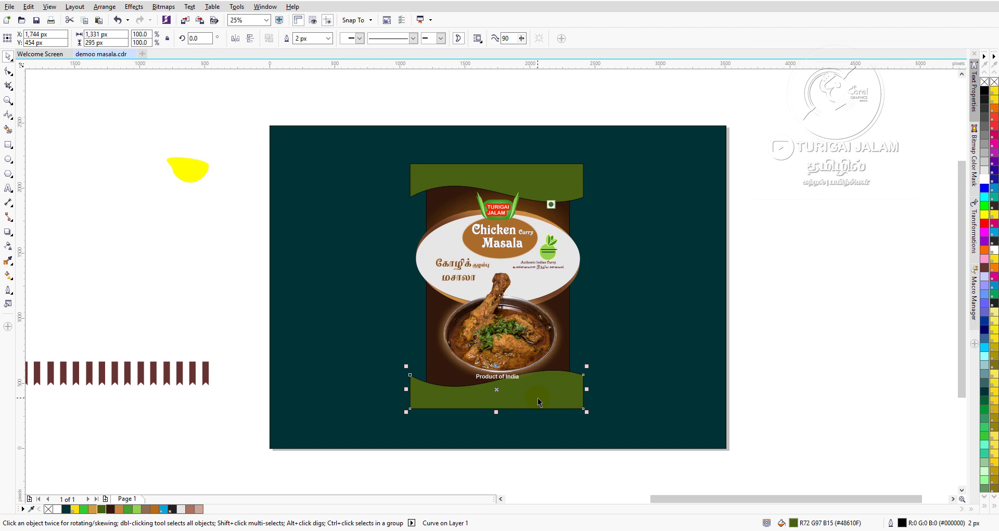
{"action": "key", "text": "Down"}
{"action": "key", "text": "Down"}
{"action": "key", "text": "Down"}
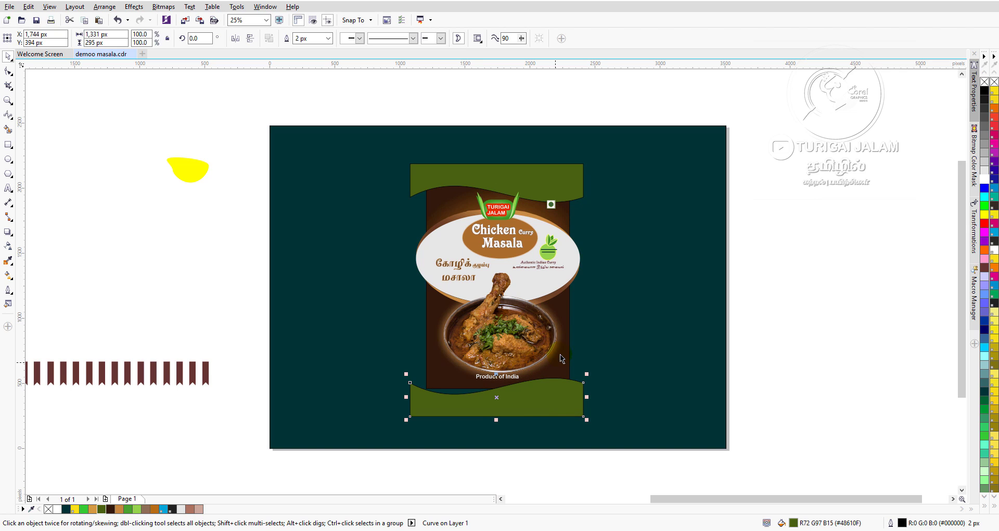
{"action": "left_click", "coordinate": [568, 307]}
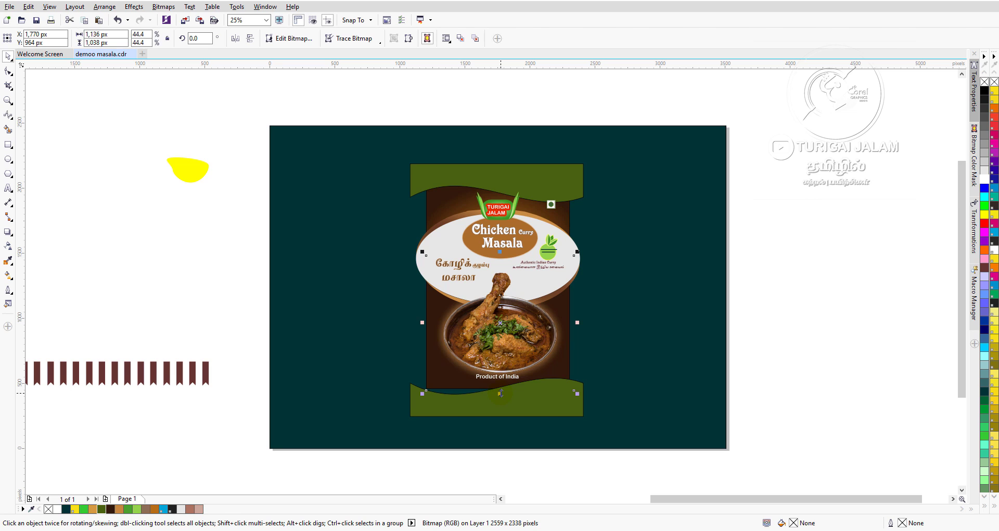
{"action": "left_click_drag", "start_coordinate": [500, 393], "coordinate": [496, 427]}
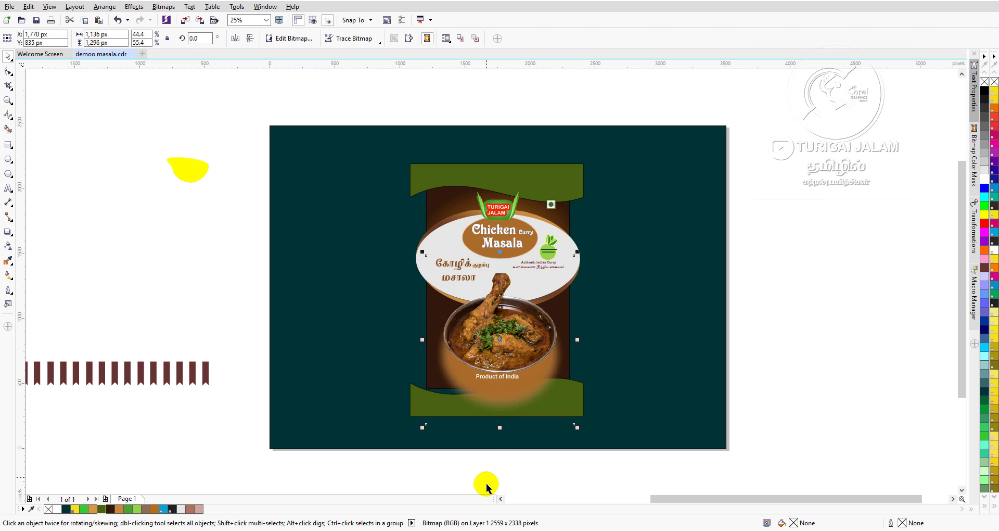
{"action": "key", "text": "ctrl+z"}
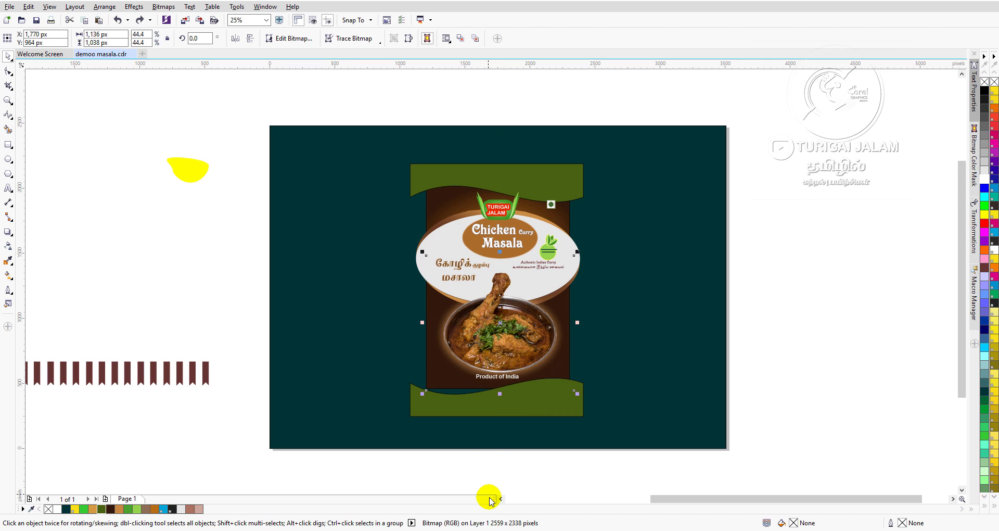
Stretch the brown pouch background rectangle symmetrically about its centre to a height of 1,897 px, reaching the outer edges of both waves.
{"action": "left_click", "coordinate": [430, 205]}
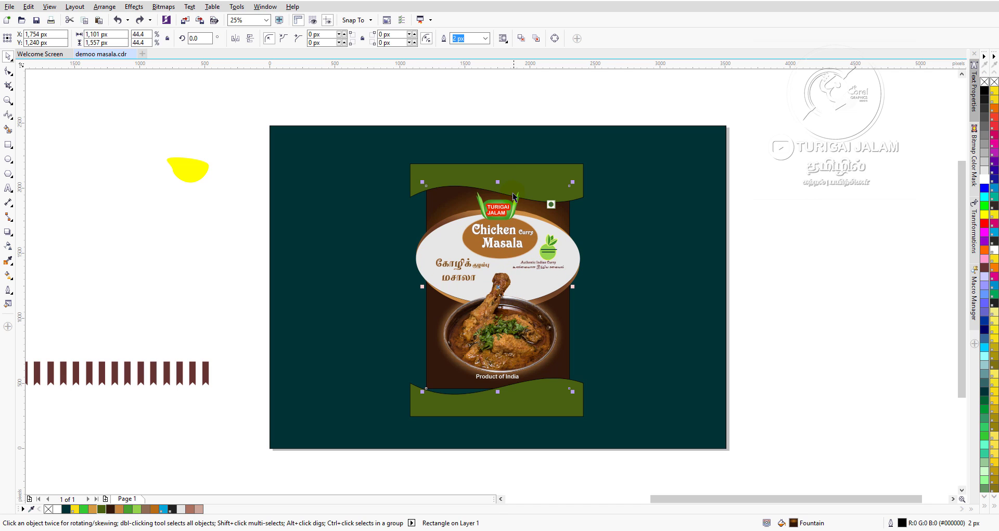
{"action": "left_click_drag", "start_coordinate": [497, 181], "coordinate": [498, 159]}
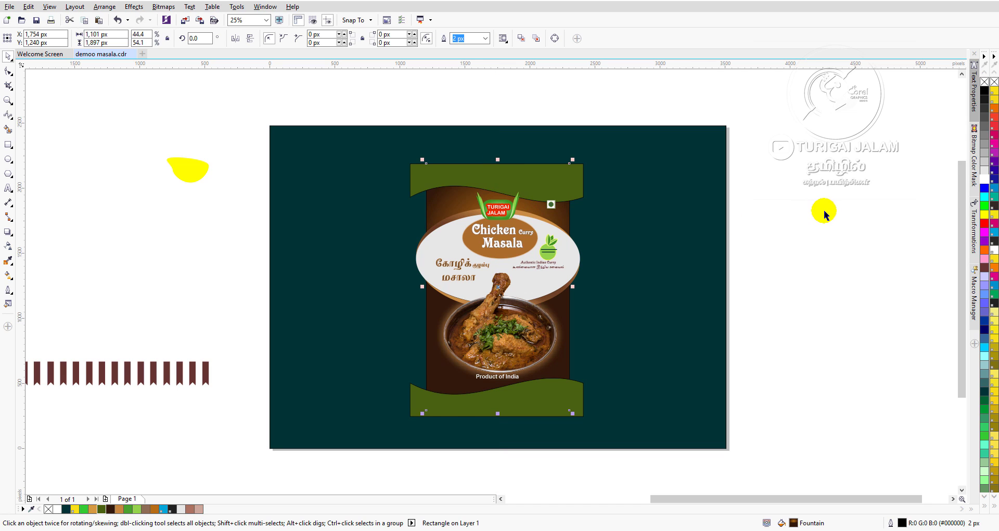
{"action": "left_click", "coordinate": [605, 104]}
Reduce the upper green wave's height to 221 px from its lower side, clearing the vegetarian symbol.
{"action": "left_click", "coordinate": [540, 179]}
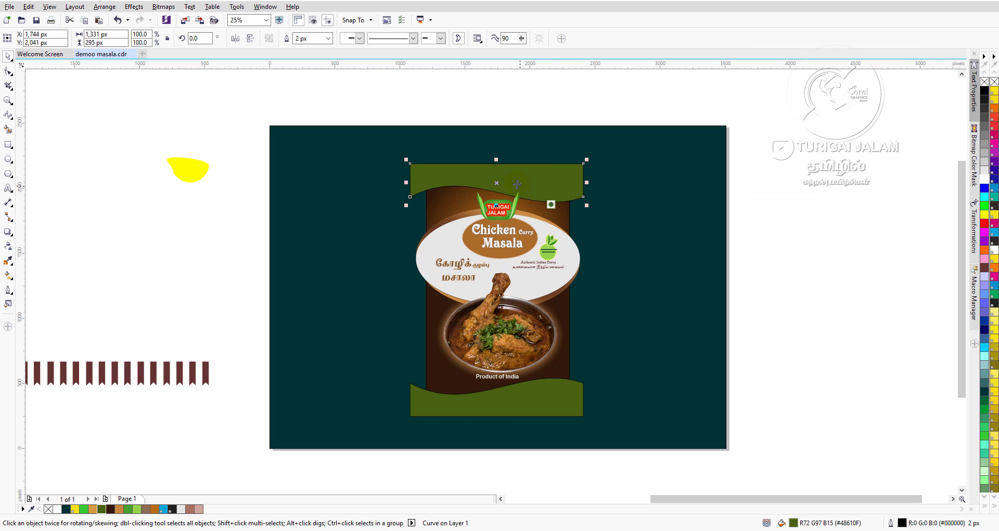
{"action": "left_click", "coordinate": [816, 174]}
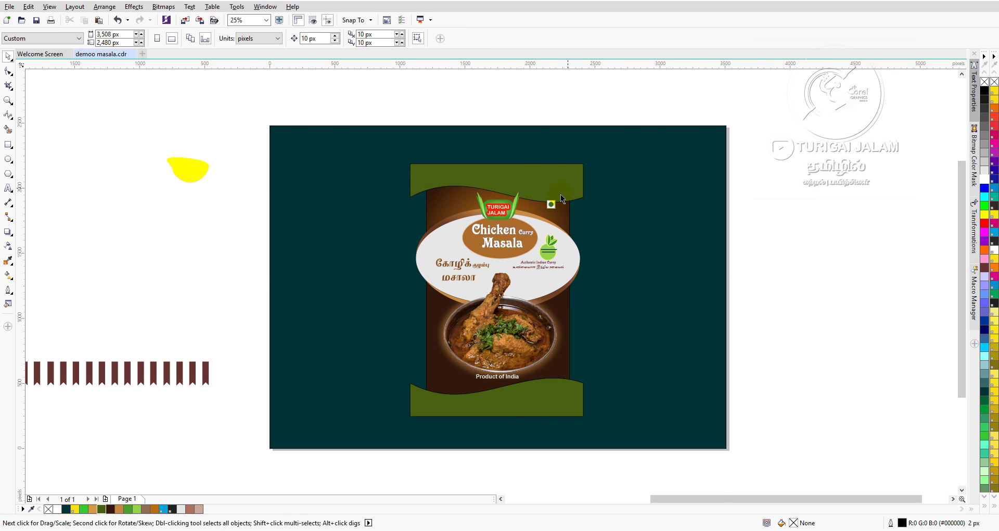
{"action": "scroll", "coordinate": [553, 199], "scroll_direction": "up", "scroll_amount": 1}
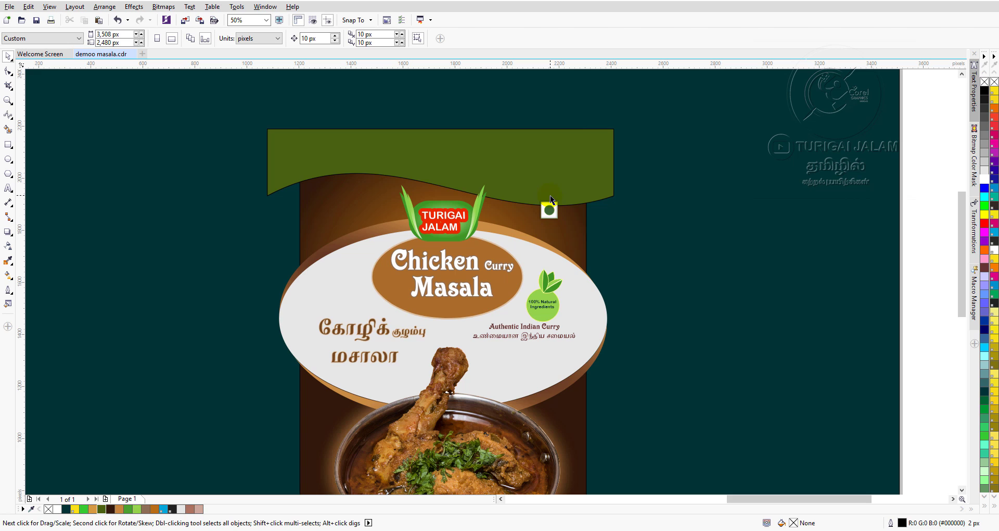
{"action": "left_click", "coordinate": [548, 211]}
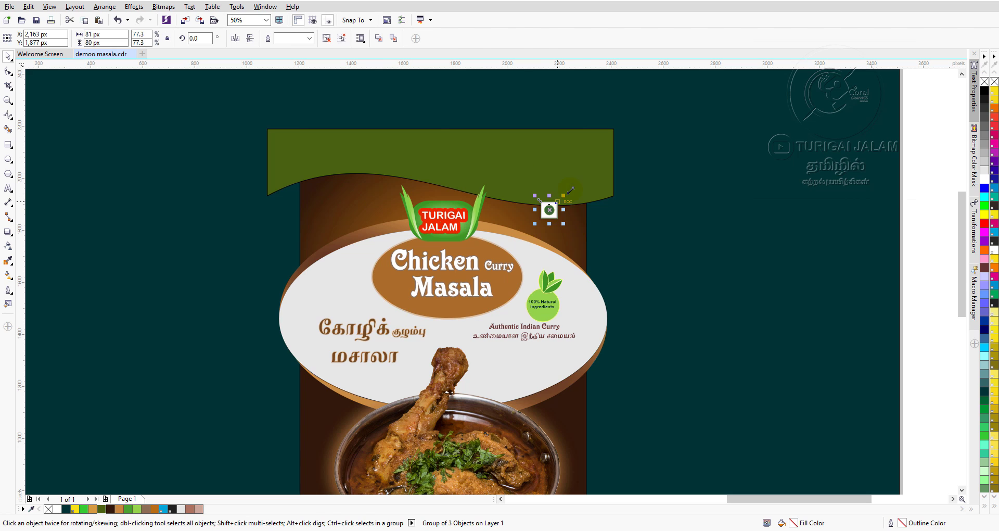
{"action": "left_click", "coordinate": [566, 184]}
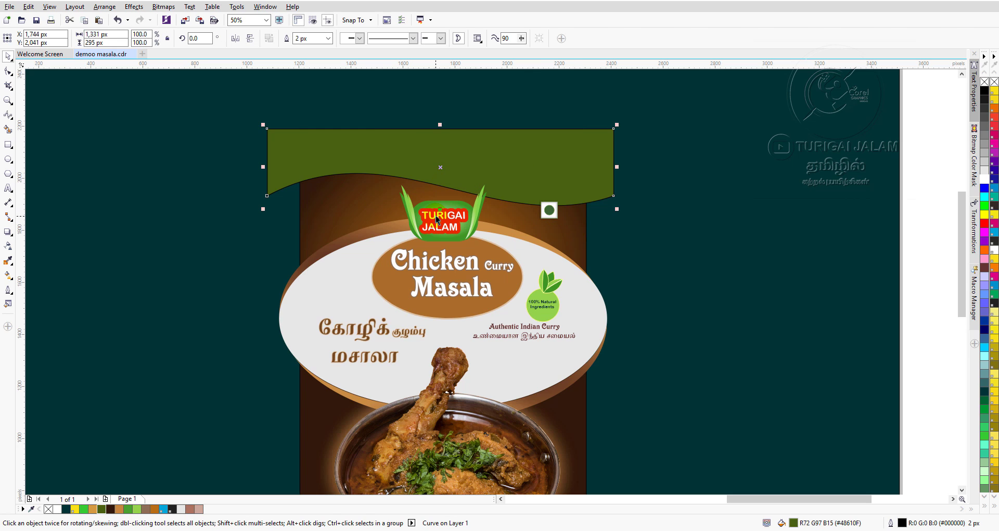
{"action": "left_click_drag", "start_coordinate": [439, 208], "coordinate": [441, 189]}
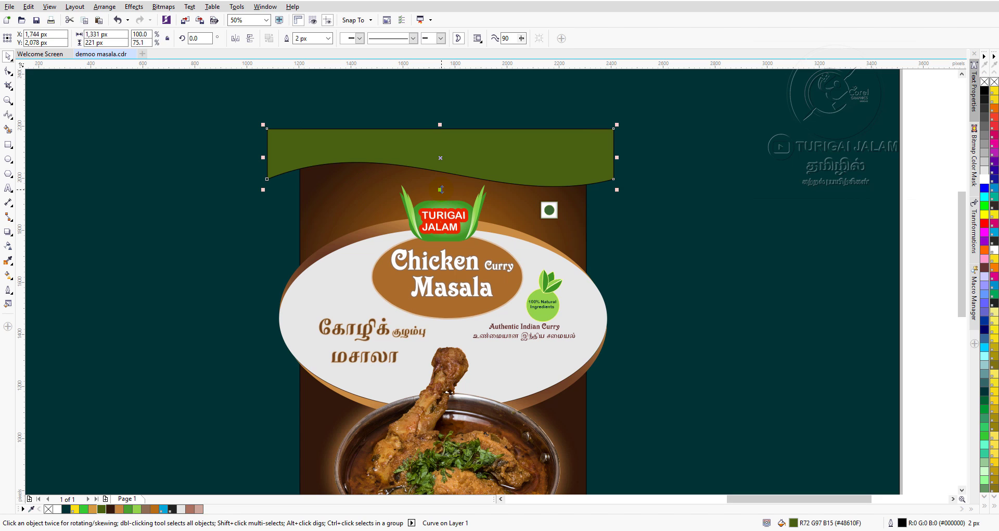
Reduce the lower green wave's height to 221 px from its upper side, matching the upper wave.
{"action": "scroll", "coordinate": [544, 289], "scroll_direction": "down", "scroll_amount": 1}
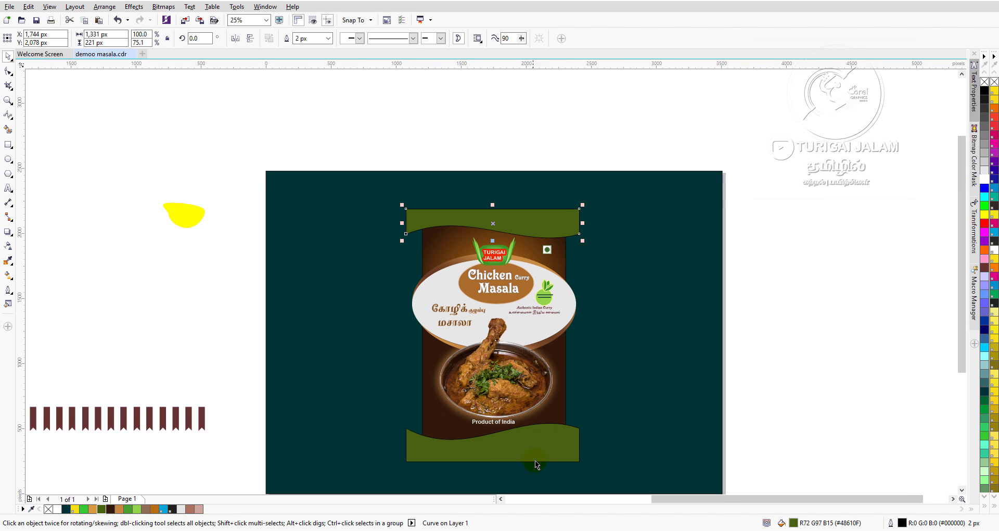
{"action": "left_click", "coordinate": [534, 446]}
{"action": "scroll", "coordinate": [522, 442], "scroll_direction": "up", "scroll_amount": 1}
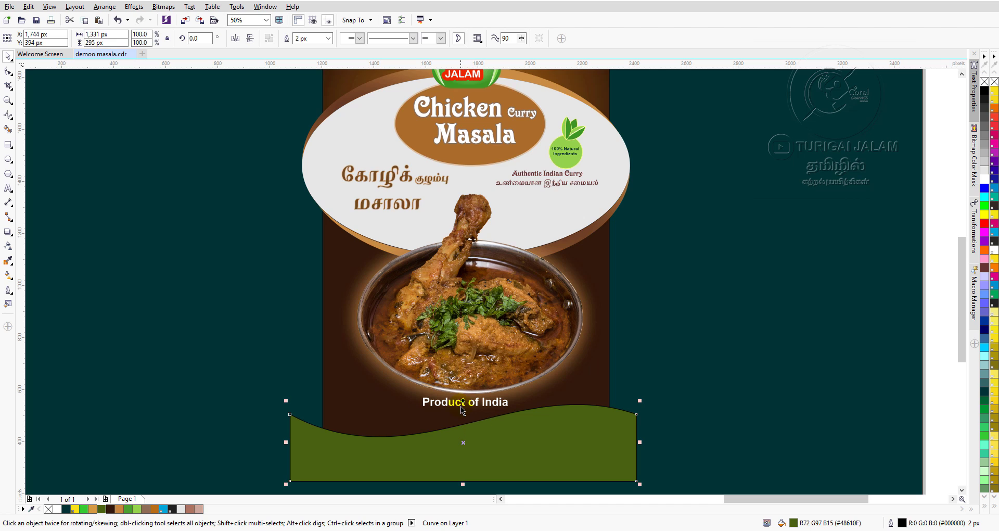
{"action": "left_click_drag", "start_coordinate": [462, 400], "coordinate": [463, 419]}
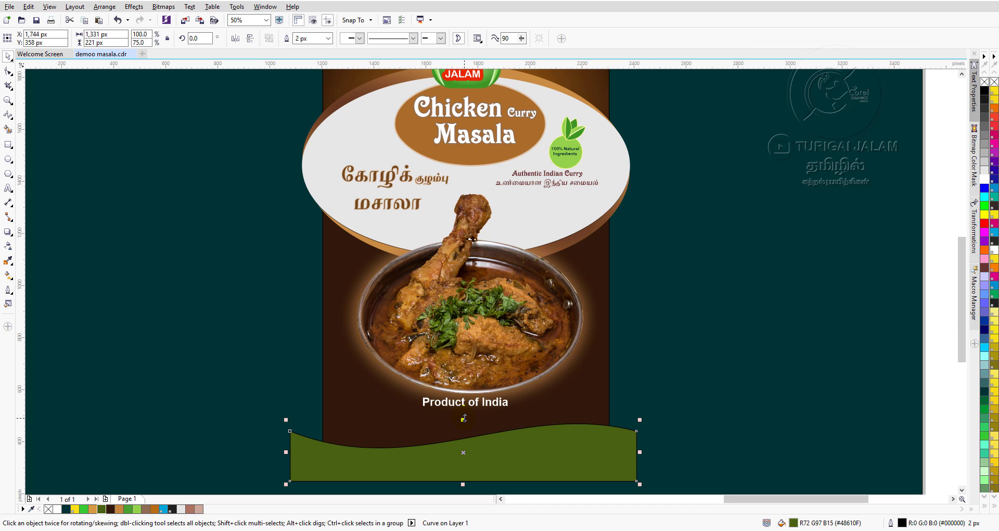
{"action": "scroll", "coordinate": [482, 421], "scroll_direction": "down", "scroll_amount": 1}
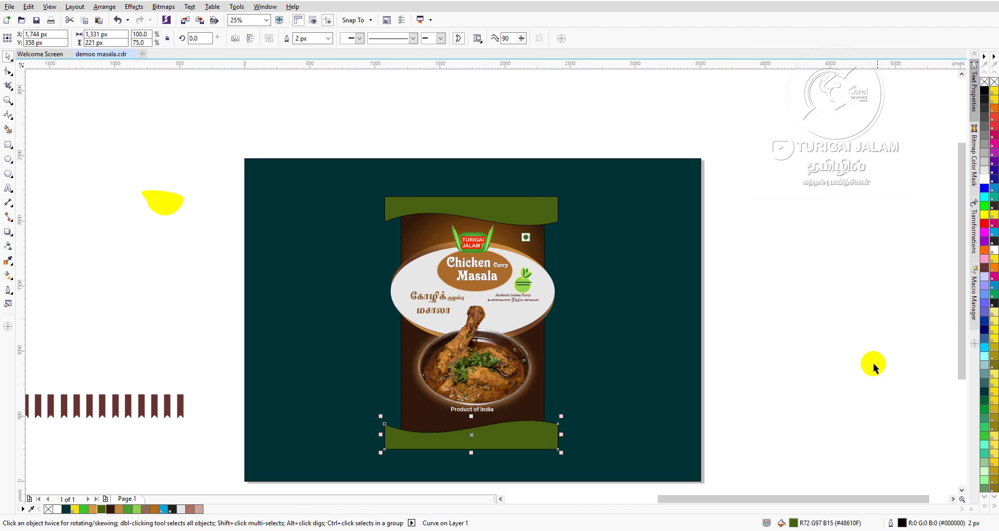
{"action": "left_click", "coordinate": [806, 289]}
Duplicate the upper green wave in place and fill the copy with the very dark green shade #0D2606.
{"action": "left_click", "coordinate": [505, 203]}
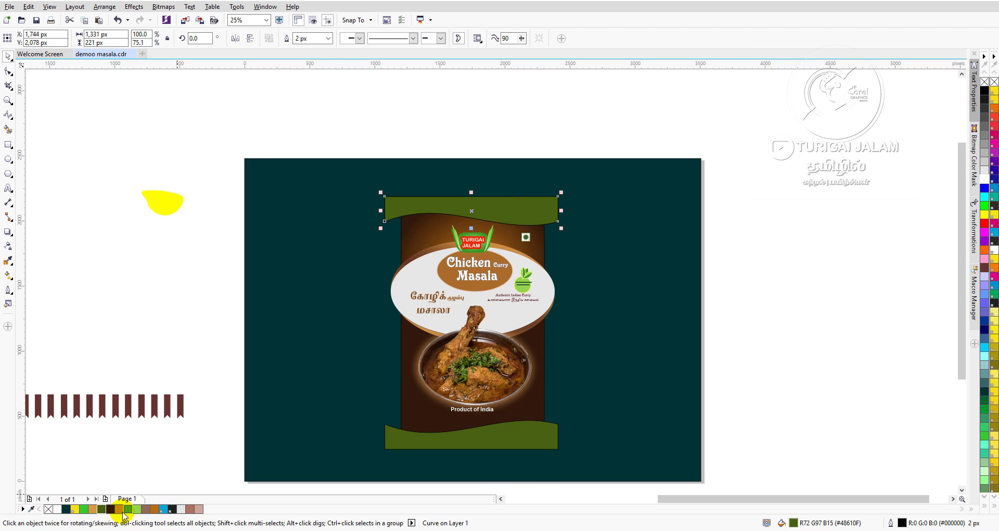
{"action": "left_click", "coordinate": [102, 509]}
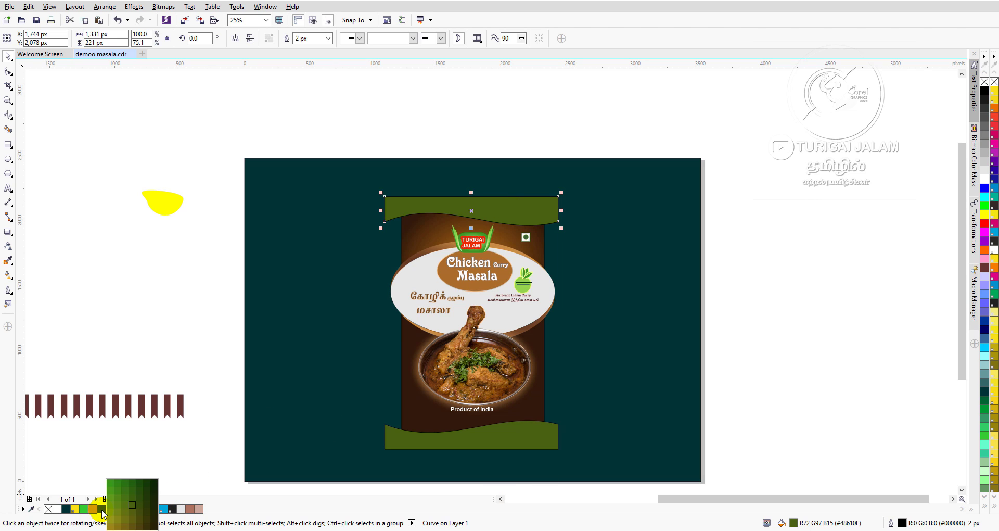
{"action": "left_click_drag", "start_coordinate": [107, 513], "coordinate": [154, 481]}
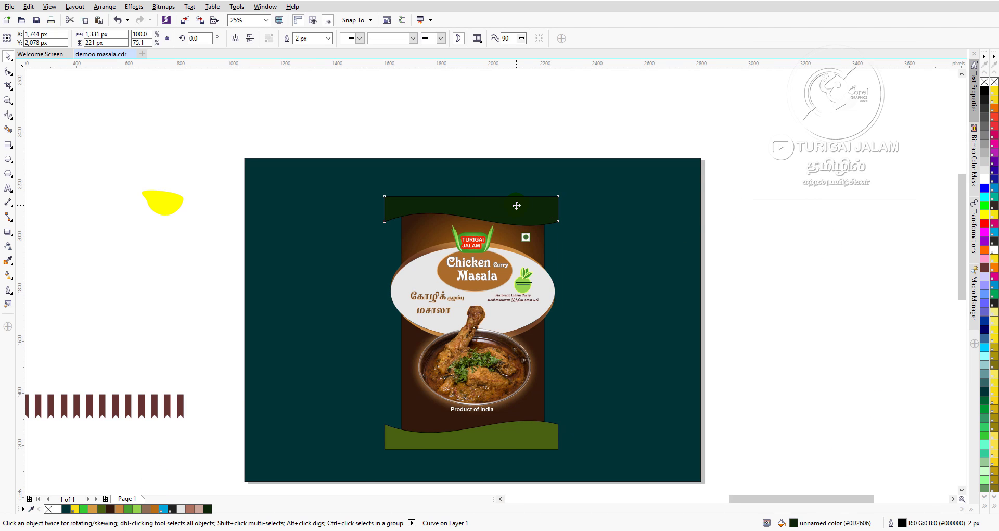
Order the dark wave copy between the green wave and the pouch background, and nudge it down to Y 1,998 px.
{"action": "scroll", "coordinate": [516, 206], "scroll_direction": "up", "scroll_amount": 1}
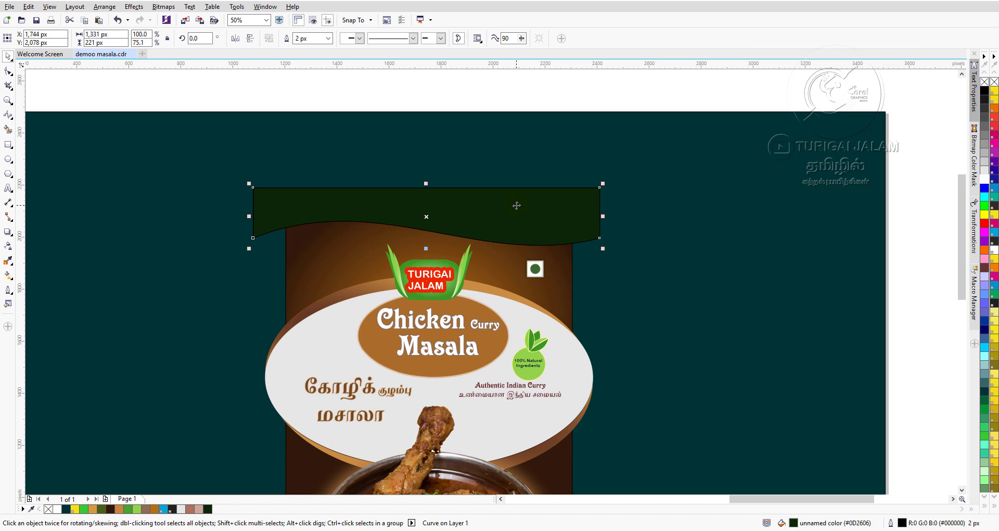
{"action": "key", "text": "ctrl+Page_Down"}
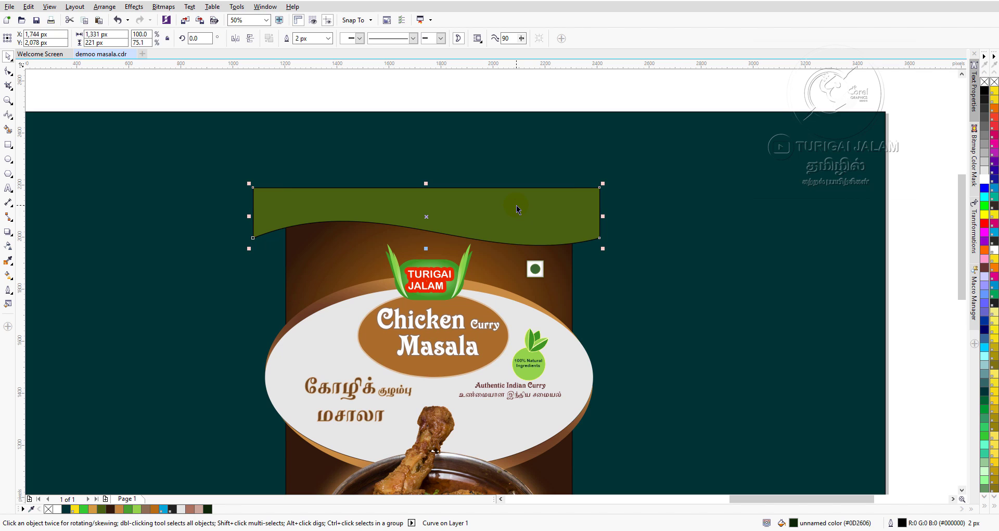
{"action": "key", "text": "alt+c"}
{"action": "key", "text": "Escape"}
{"action": "key", "text": "Down"}
{"action": "key", "text": "Down"}
{"action": "key", "text": "Down"}
{"action": "key", "text": "Down"}
{"action": "key", "text": "Down"}
{"action": "key", "text": "Down"}
{"action": "key", "text": "Down"}
{"action": "key", "text": "Down"}
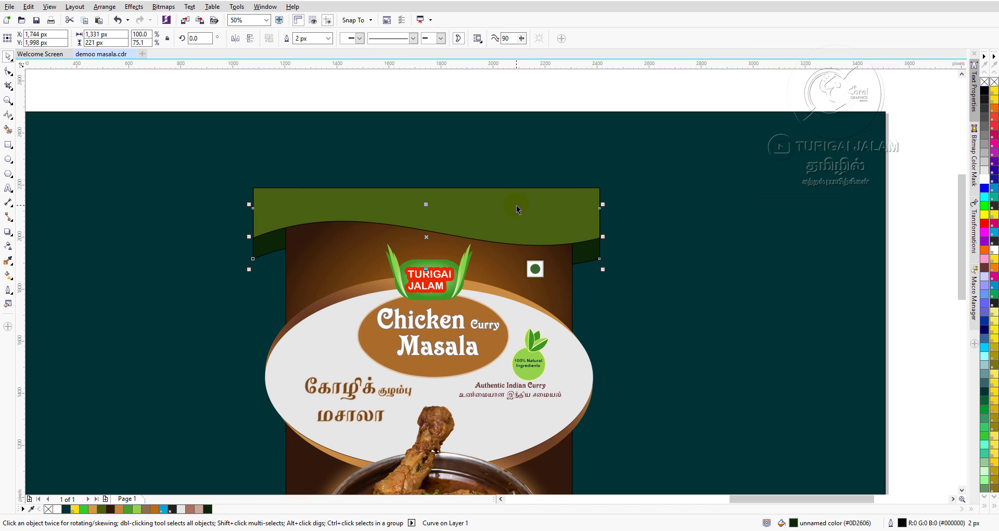
{"action": "key", "text": "ctrl+Page_Up"}
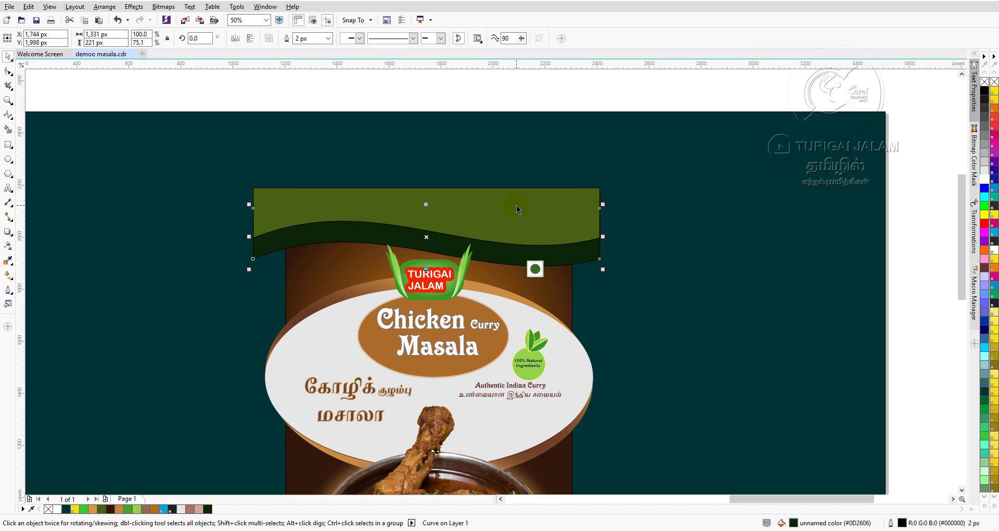
Nudge the dark wave copy up to Y 2,058 px, leaving only a thin band below the green wave.
{"action": "key", "text": "Up"}
{"action": "key", "text": "Up"}
{"action": "key", "text": "Up"}
{"action": "key", "text": "Up"}
{"action": "key", "text": "Up"}
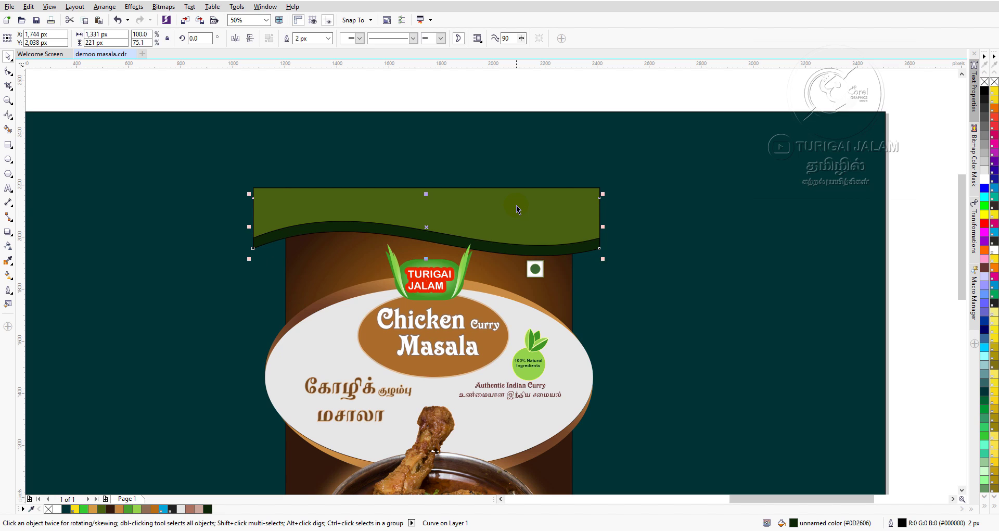
{"action": "key", "text": "Up"}
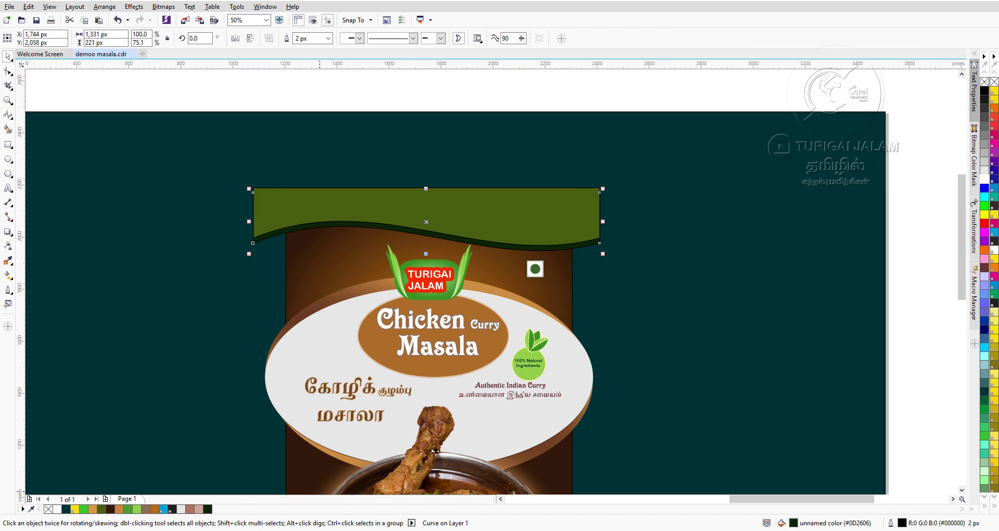
Fill the thin wave band with light pinkish brown #CCA89C, comparing it against 10% Black.
{"action": "left_click", "coordinate": [200, 510]}
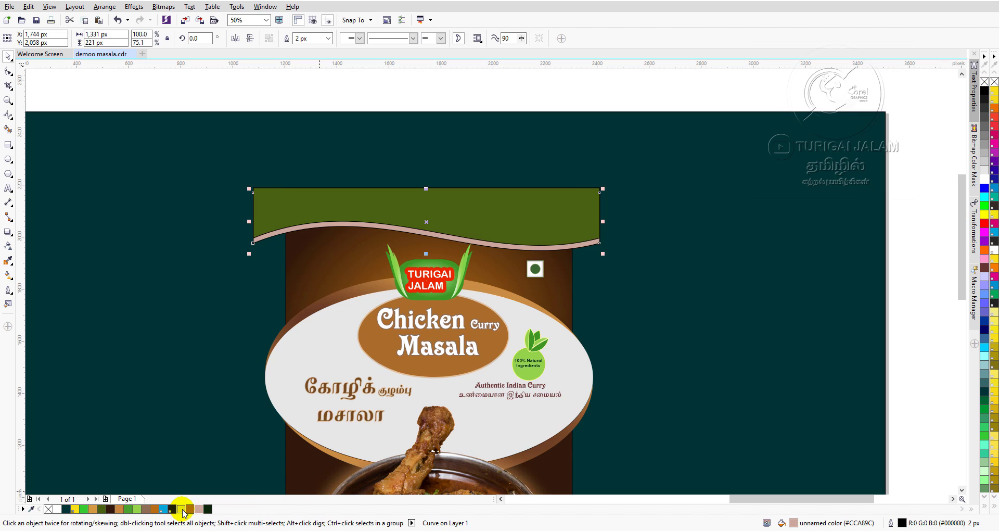
{"action": "left_click", "coordinate": [183, 509]}
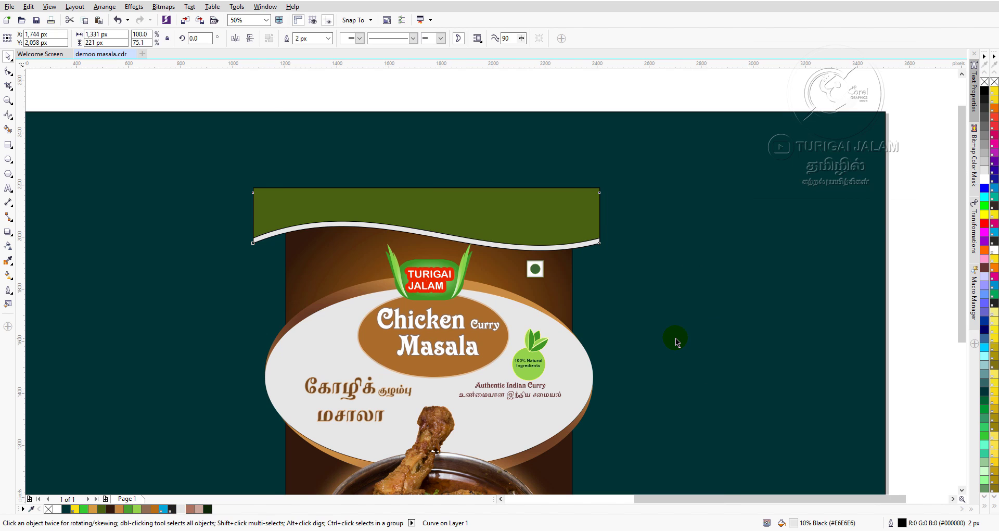
{"action": "scroll", "coordinate": [675, 338], "scroll_direction": "down", "scroll_amount": 2}
{"action": "scroll", "coordinate": [675, 338], "scroll_direction": "up", "scroll_amount": 2}
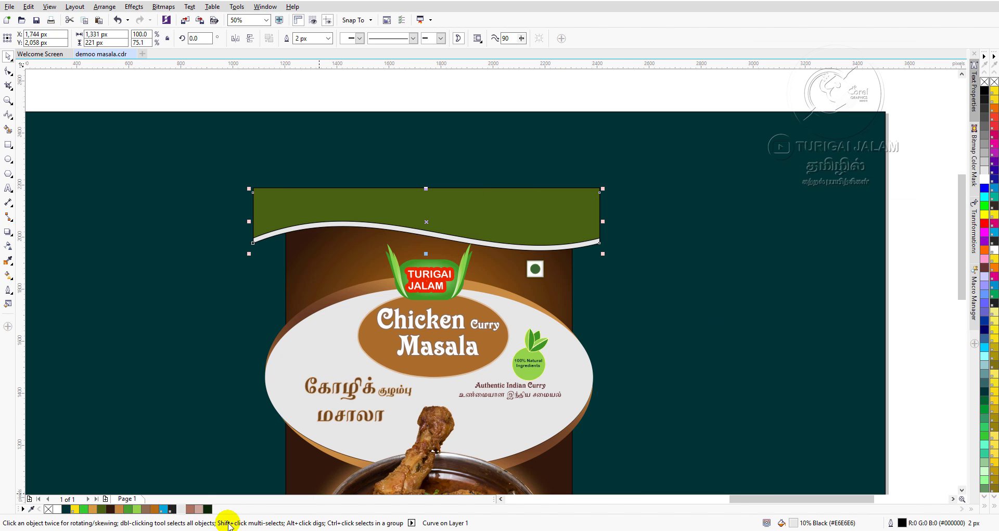
{"action": "left_click", "coordinate": [200, 509]}
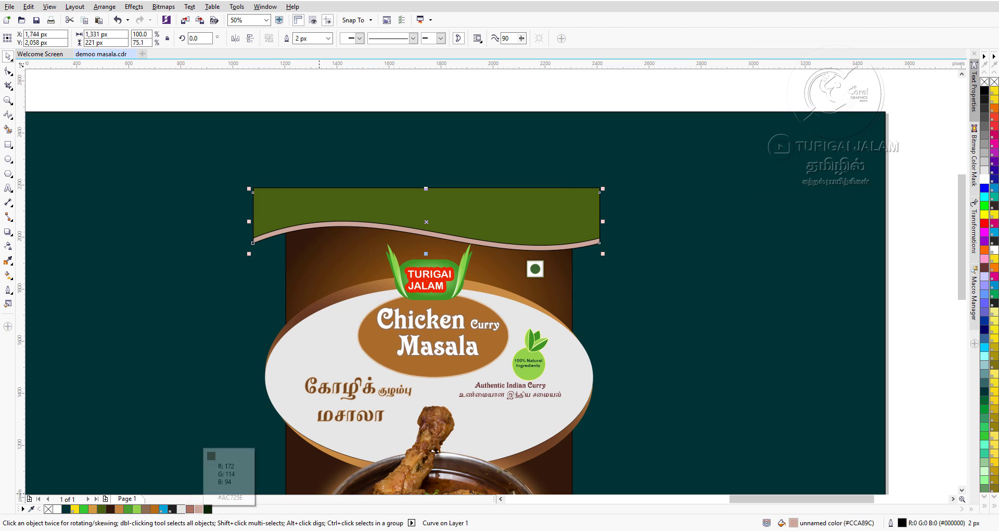
Apply a linear fountain fill to the upper wave stripe, running from light pinkish brown near its right end to light grey at its left.
{"action": "left_click", "coordinate": [8, 276]}
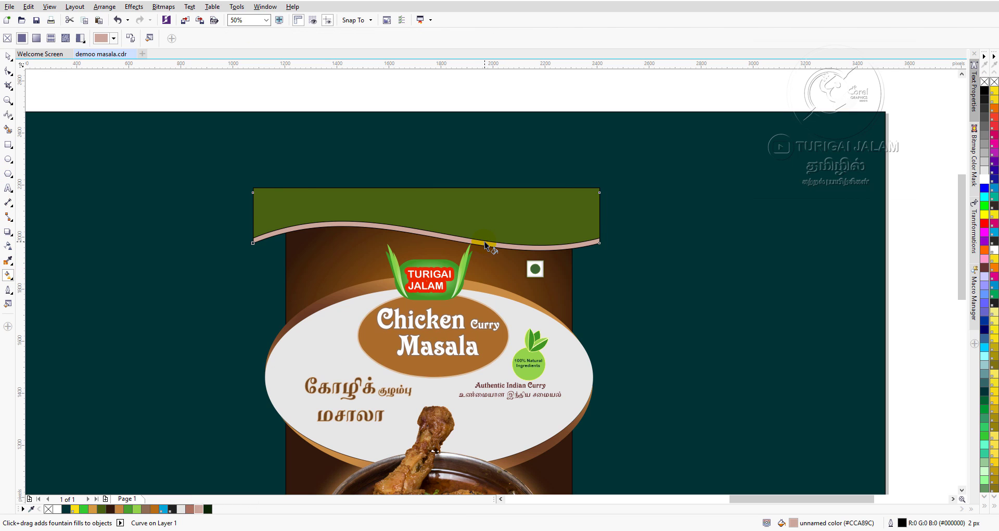
{"action": "left_click_drag", "start_coordinate": [484, 243], "coordinate": [251, 180]}
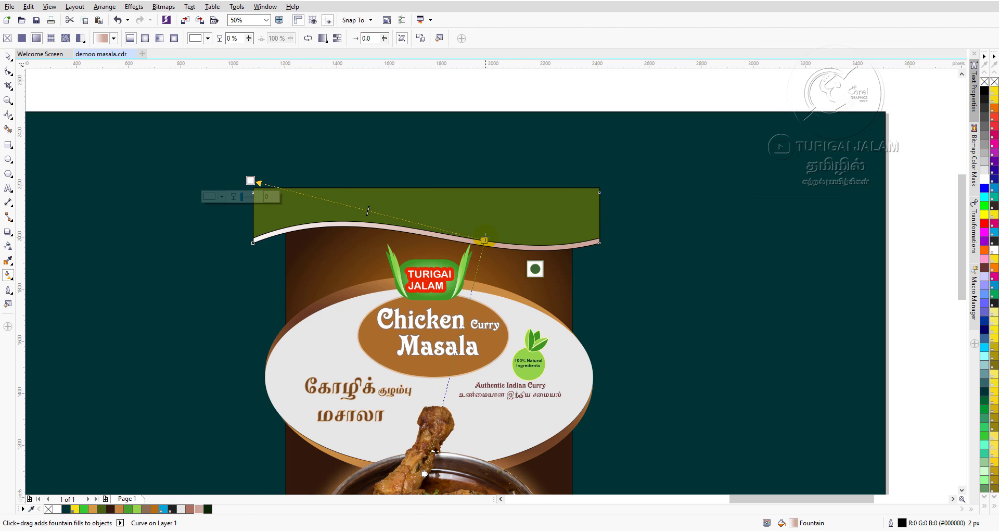
{"action": "left_click_drag", "start_coordinate": [483, 240], "coordinate": [525, 249]}
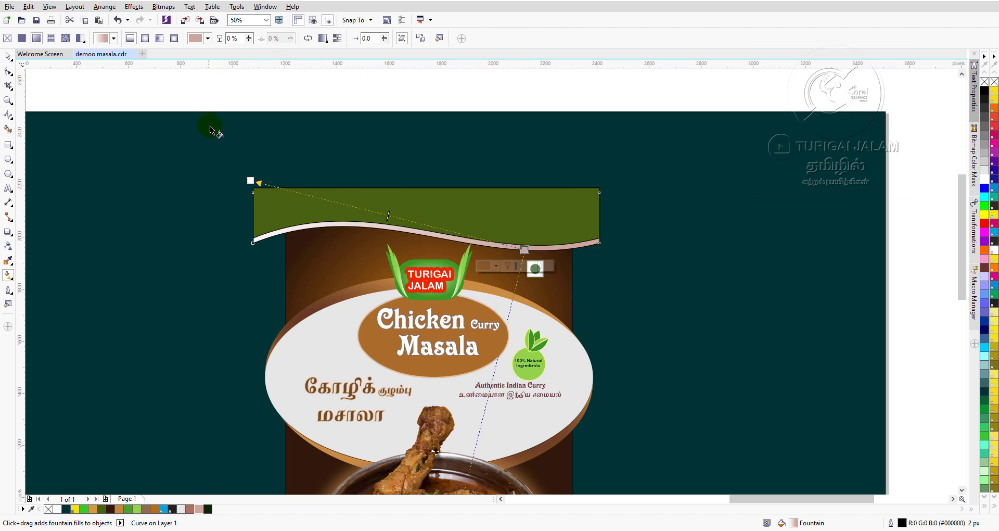
{"action": "left_click", "coordinate": [93, 511]}
{"action": "left_click", "coordinate": [94, 510]}
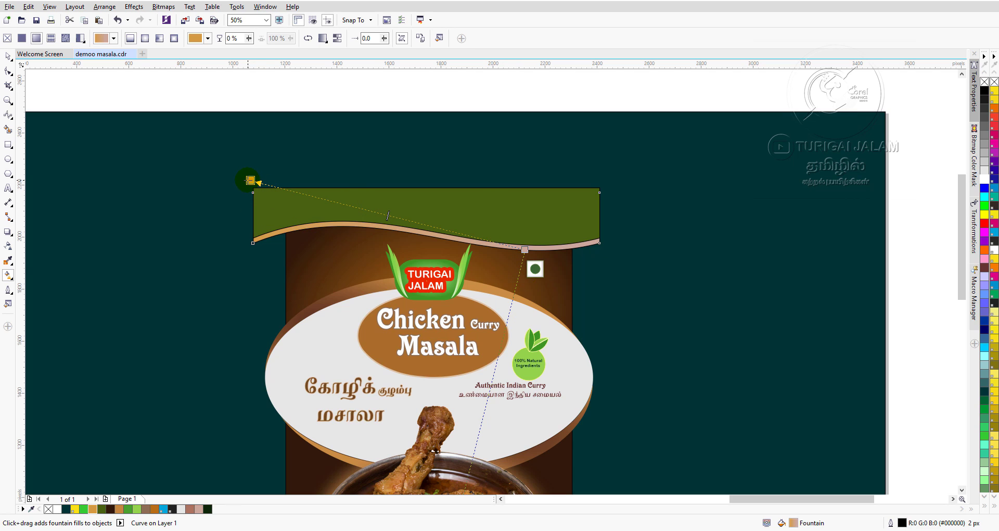
{"action": "left_click", "coordinate": [183, 510]}
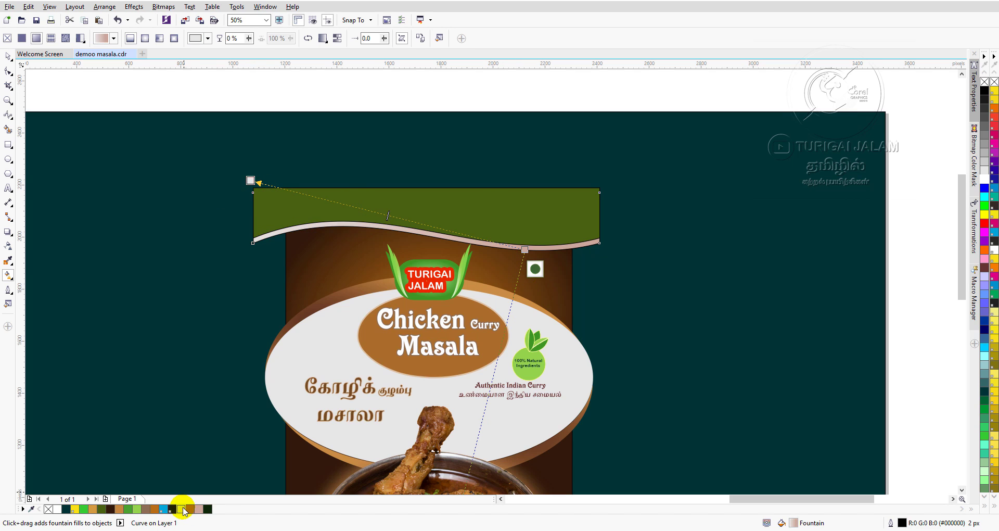
{"action": "left_click", "coordinate": [8, 56]}
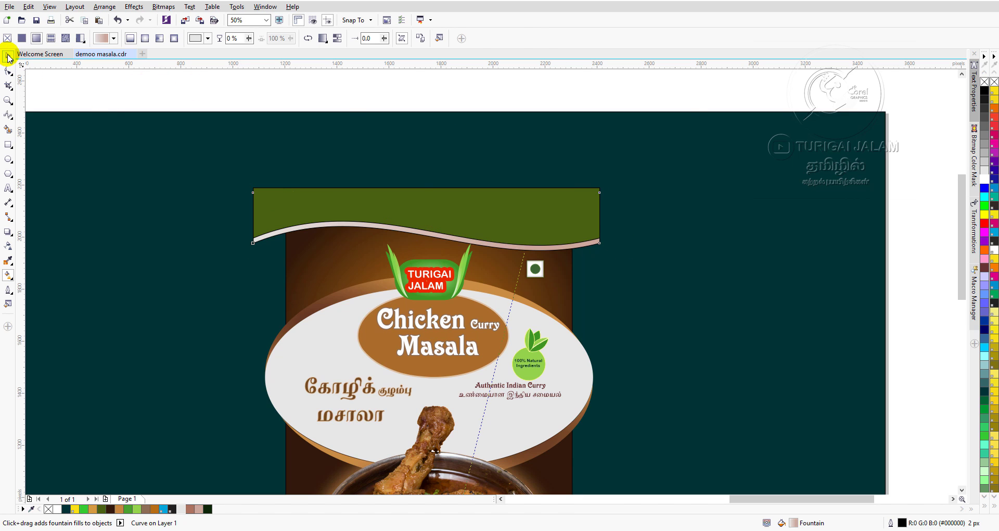
Duplicate the lower green wave in place and fill the copy with the very dark green shade #0D2606.
{"action": "scroll", "coordinate": [694, 123], "scroll_direction": "down", "scroll_amount": 2}
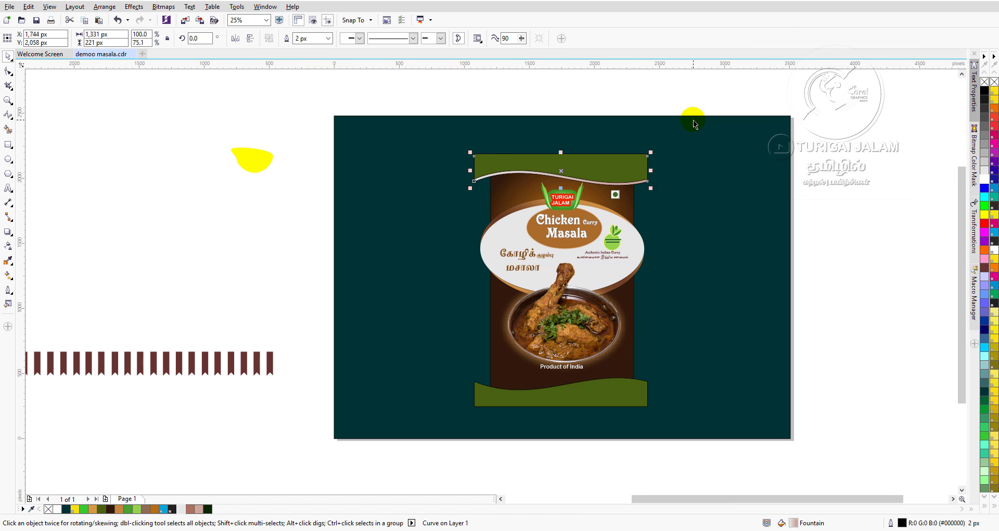
{"action": "left_click", "coordinate": [597, 407]}
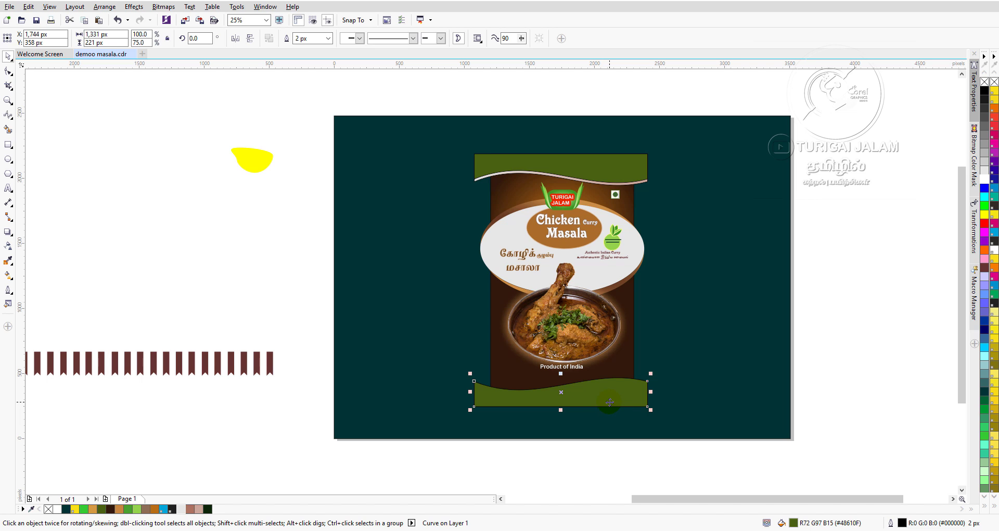
{"action": "scroll", "coordinate": [609, 402], "scroll_direction": "up", "scroll_amount": 4}
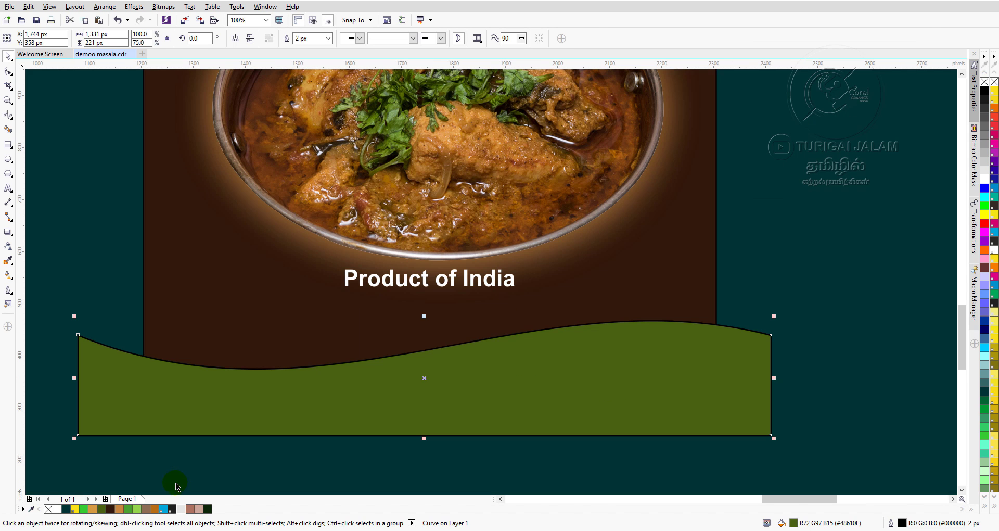
{"action": "left_click", "coordinate": [207, 510]}
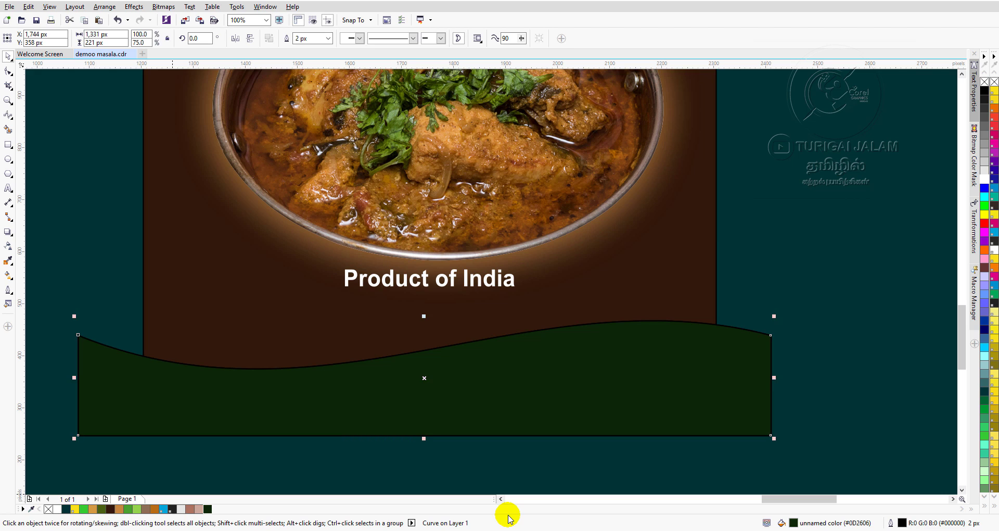
Order the dark lower wave copy between the green wave and the pouch background, and nudge it up to Y 368 px.
{"action": "left_click", "coordinate": [507, 514]}
{"action": "key", "text": "shift+Page_Down"}
{"action": "key", "text": "Up"}
{"action": "key", "text": "Up"}
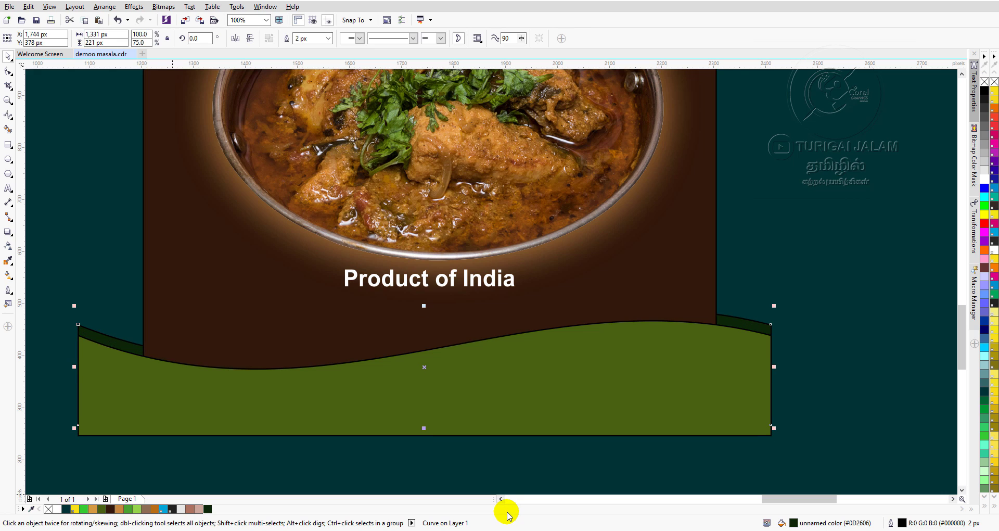
{"action": "key", "text": "ctrl+Page_Up"}
{"action": "key", "text": "Down"}
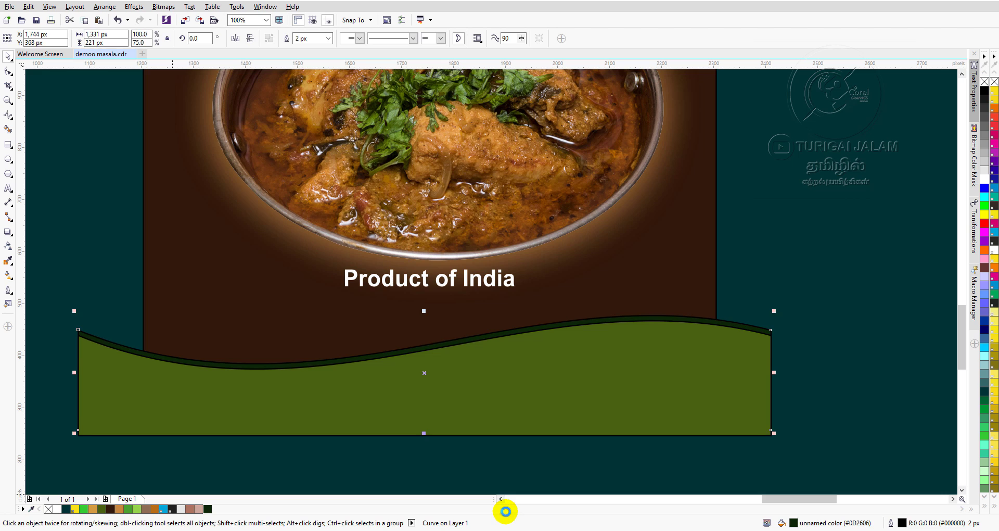
{"action": "key", "text": "Up"}
{"action": "key", "text": "Down"}
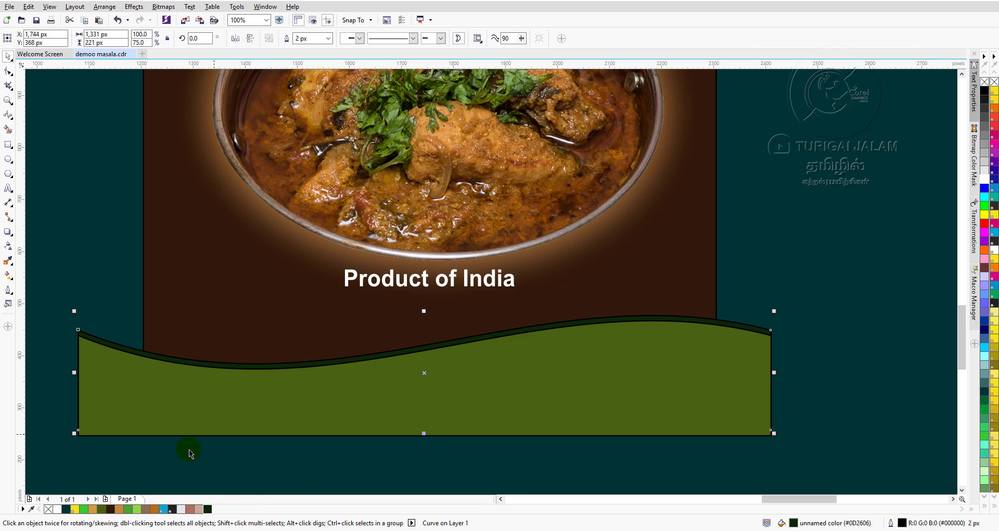
Apply a linear fountain fill along the lower wave stripe from right to left, with light pinkish brown as the end colour.
{"action": "left_click", "coordinate": [8, 276]}
{"action": "left_click_drag", "start_coordinate": [697, 380], "coordinate": [248, 323]}
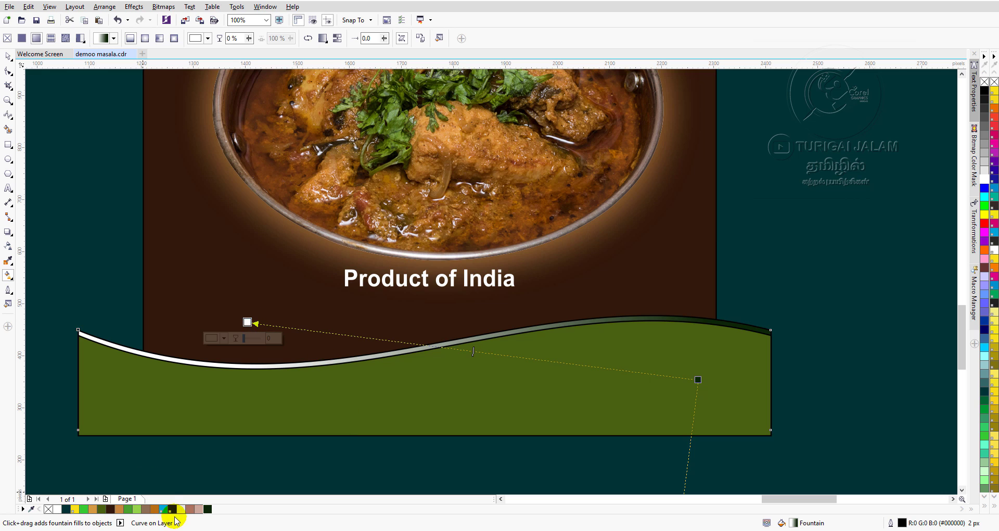
{"action": "left_click", "coordinate": [199, 509]}
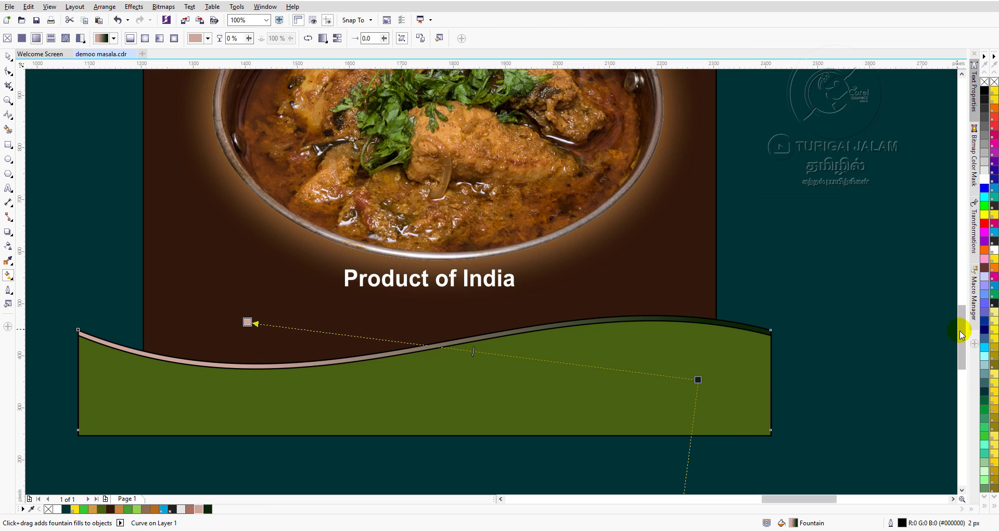
Recolour the lower stripe's gradient with light pinkish brown at the start node and light grey at the end node.
{"action": "left_click_drag", "start_coordinate": [960, 329], "coordinate": [963, 386]}
{"action": "scroll", "coordinate": [758, 392], "scroll_direction": "down", "scroll_amount": 4}
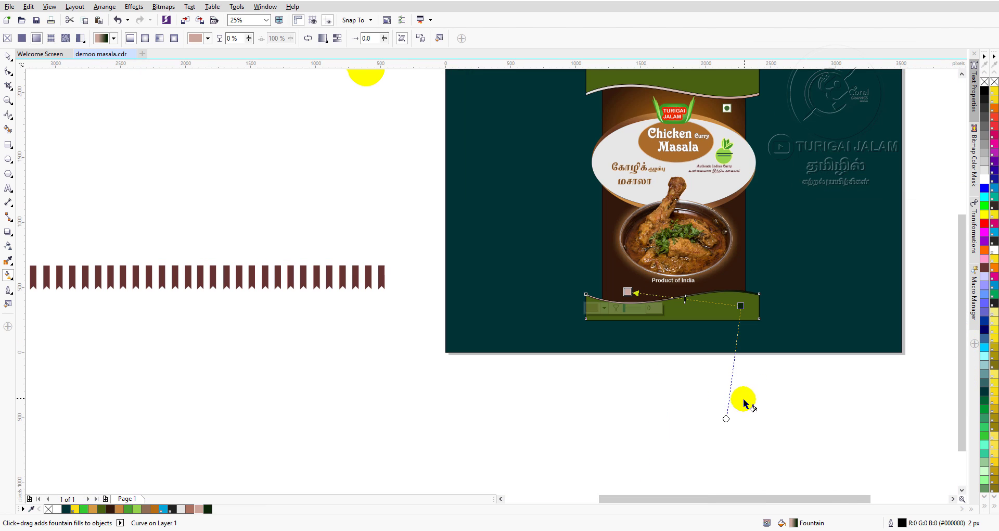
{"action": "left_click", "coordinate": [740, 306]}
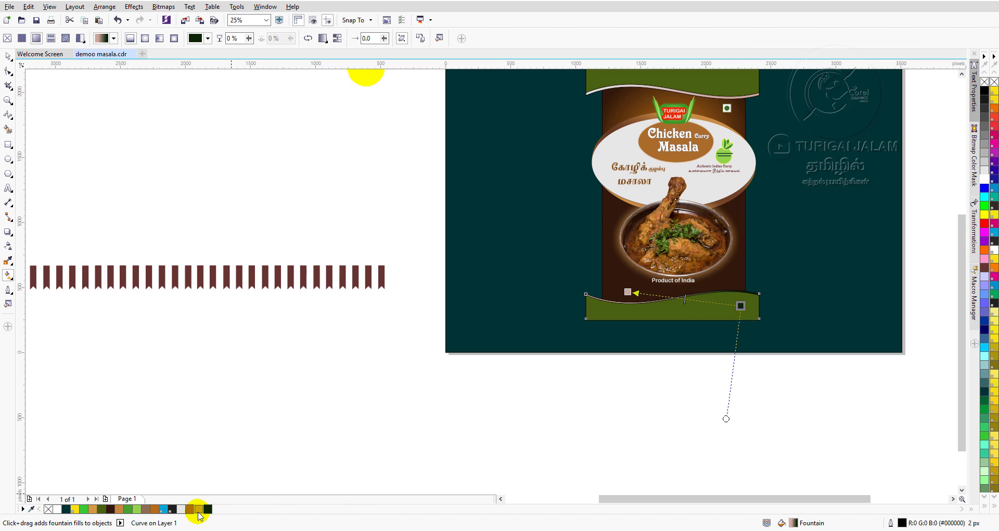
{"action": "left_click", "coordinate": [198, 508]}
{"action": "left_click_drag", "start_coordinate": [199, 510], "coordinate": [637, 292]}
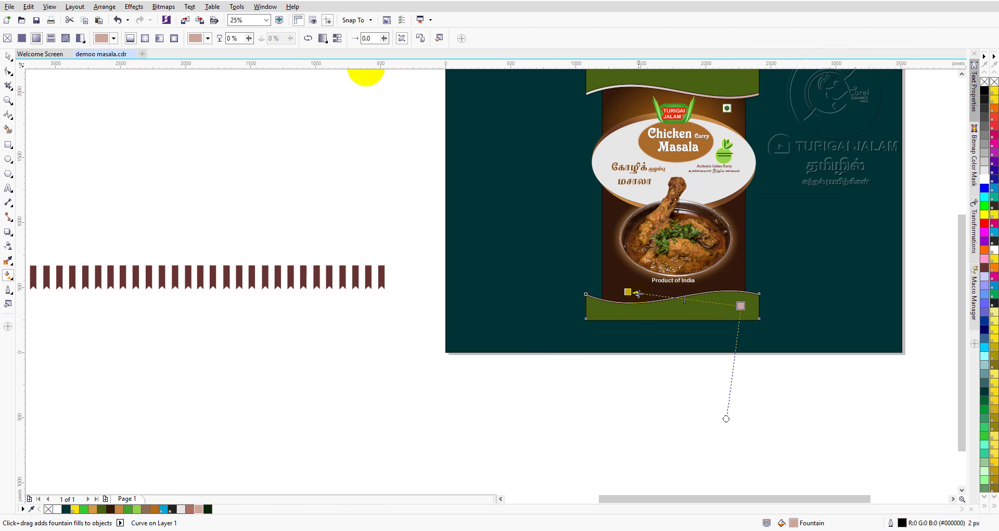
{"action": "left_click", "coordinate": [628, 292]}
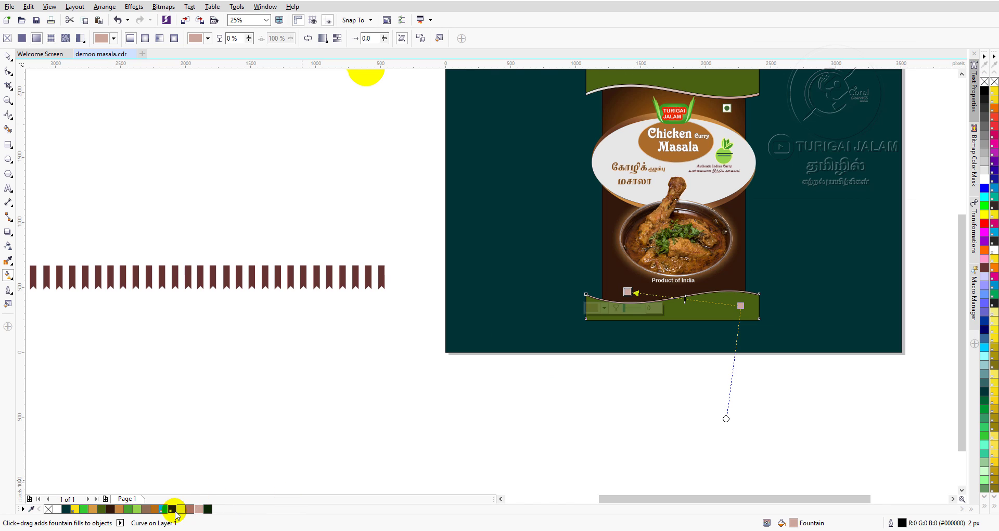
{"action": "left_click", "coordinate": [181, 509]}
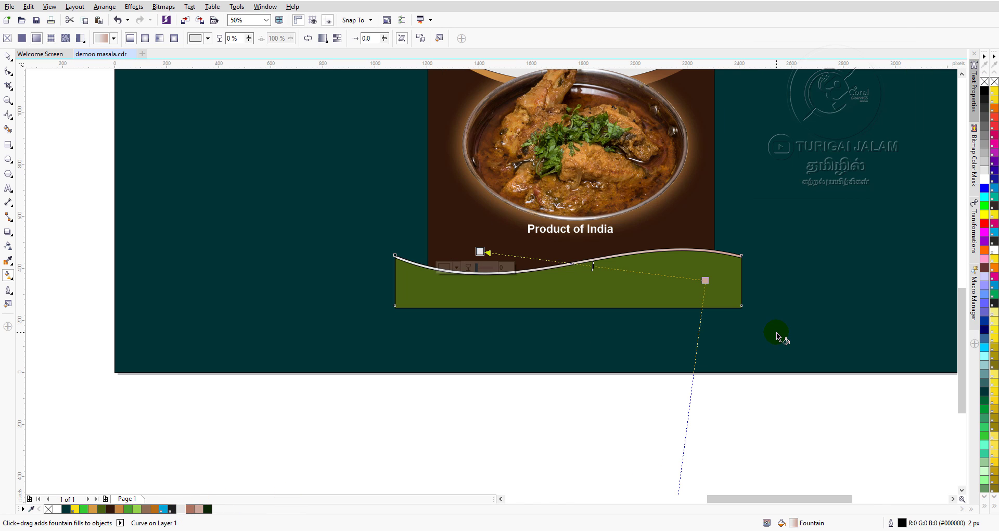
Deselect the lower stripe and examine the whole pouch front with both wave bands.
{"action": "scroll", "coordinate": [778, 335], "scroll_direction": "up", "scroll_amount": 1}
{"action": "scroll", "coordinate": [55, 151], "scroll_direction": "down", "scroll_amount": 1}
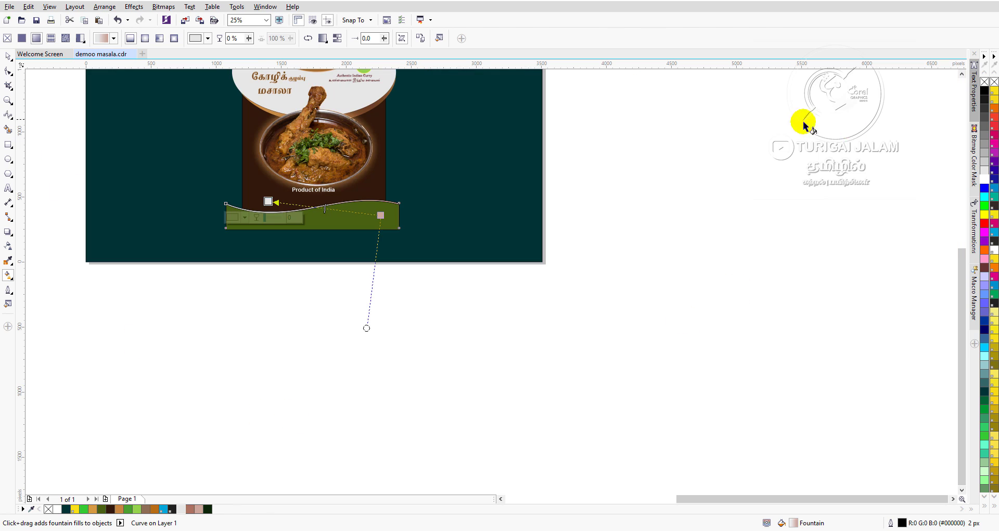
{"action": "left_click", "coordinate": [961, 74]}
{"action": "left_click", "coordinate": [961, 74]}
{"action": "left_click", "coordinate": [961, 74]}
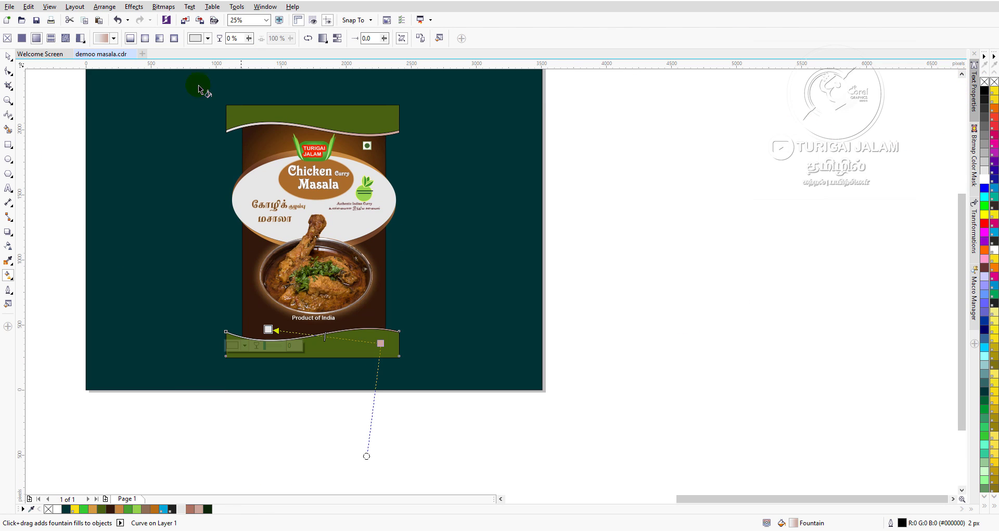
{"action": "left_click", "coordinate": [8, 55]}
{"action": "left_click", "coordinate": [687, 238]}
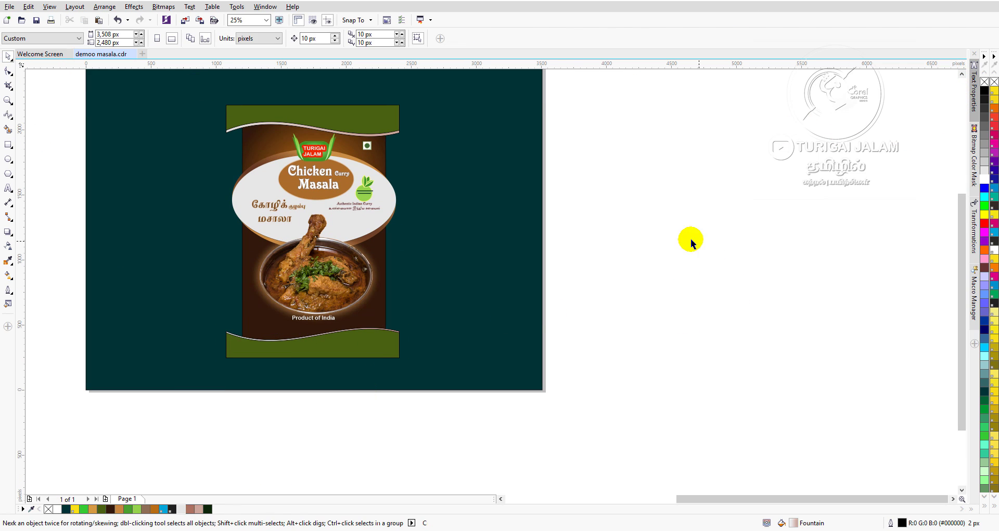
{"action": "left_click", "coordinate": [501, 498]}
{"action": "left_click", "coordinate": [501, 498]}
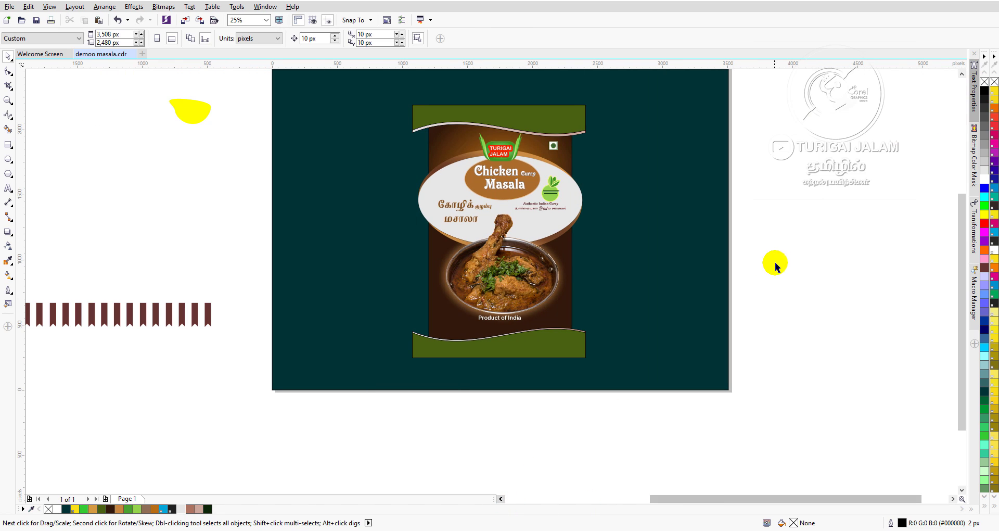
{"action": "left_click", "coordinate": [568, 248]}
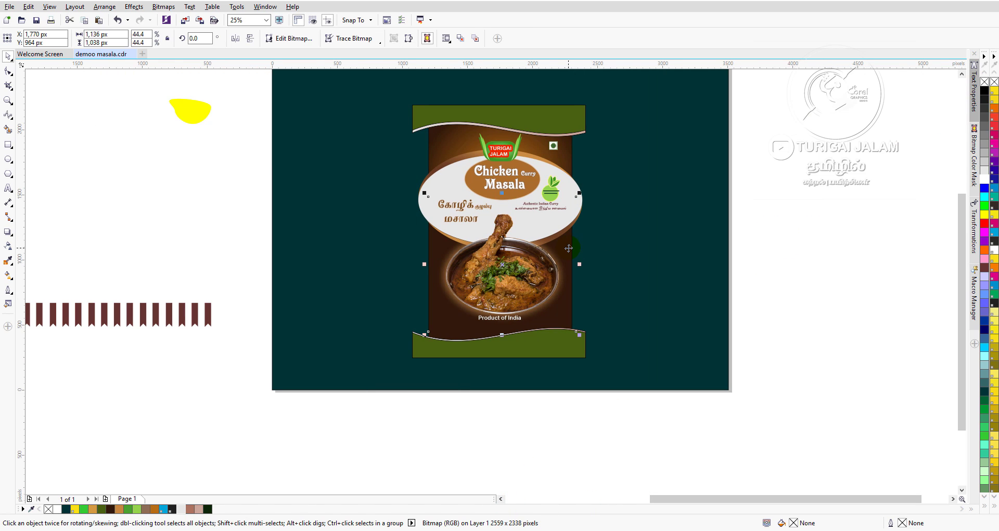
{"action": "left_click", "coordinate": [805, 171]}
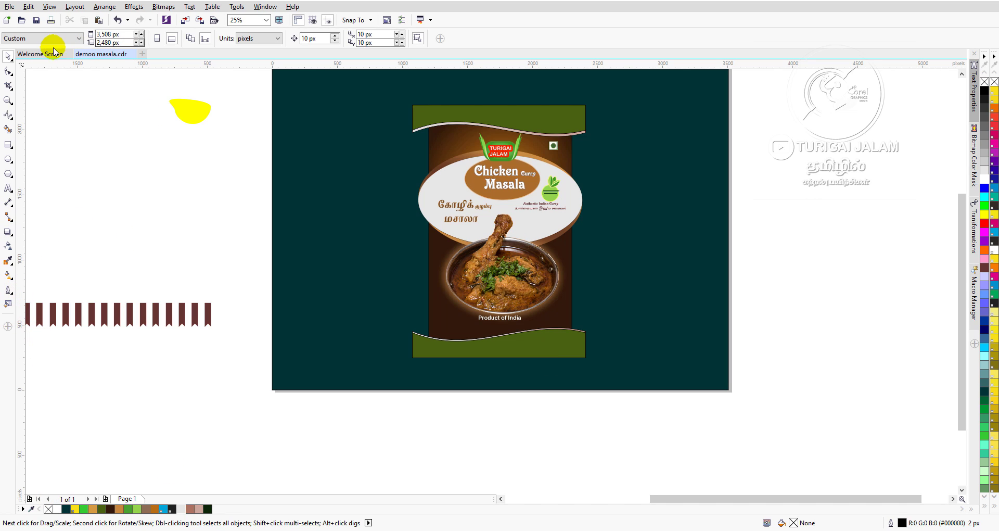
{"action": "left_click", "coordinate": [8, 232]}
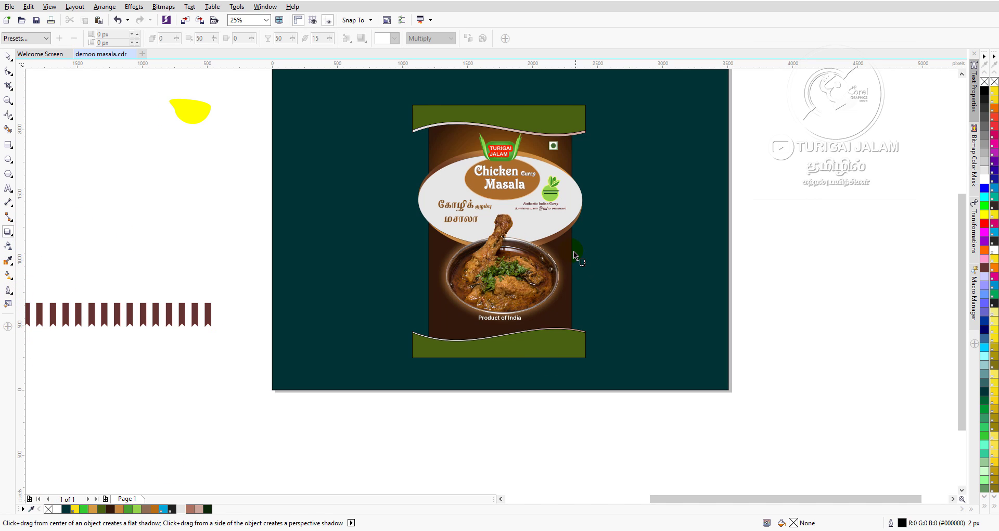
{"action": "left_click", "coordinate": [7, 56]}
Draw a rectangle beside the pouch's lower part and widen it to a near-square of about 203 by 200 px.
{"action": "left_click", "coordinate": [8, 145]}
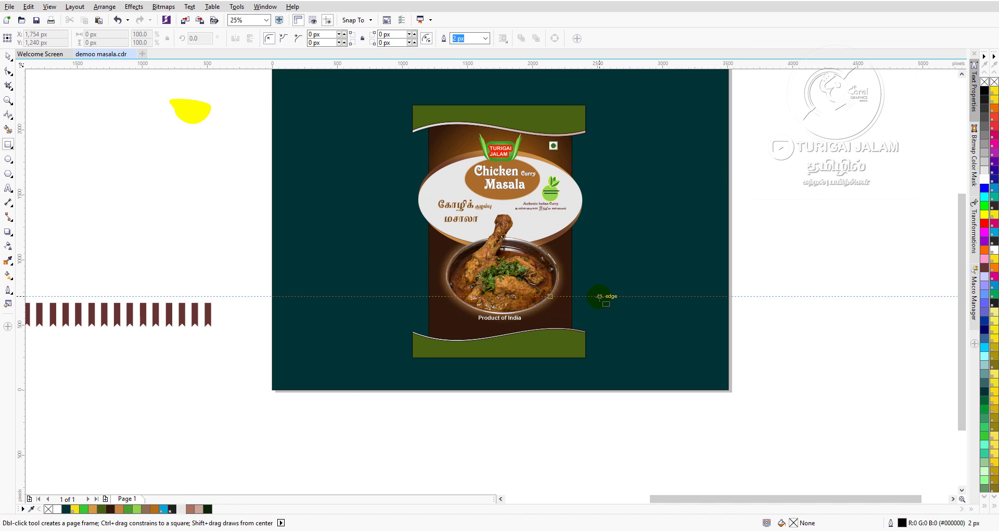
{"action": "left_click_drag", "start_coordinate": [608, 285], "coordinate": [625, 311]}
{"action": "scroll", "coordinate": [625, 311], "scroll_direction": "up", "scroll_amount": 2}
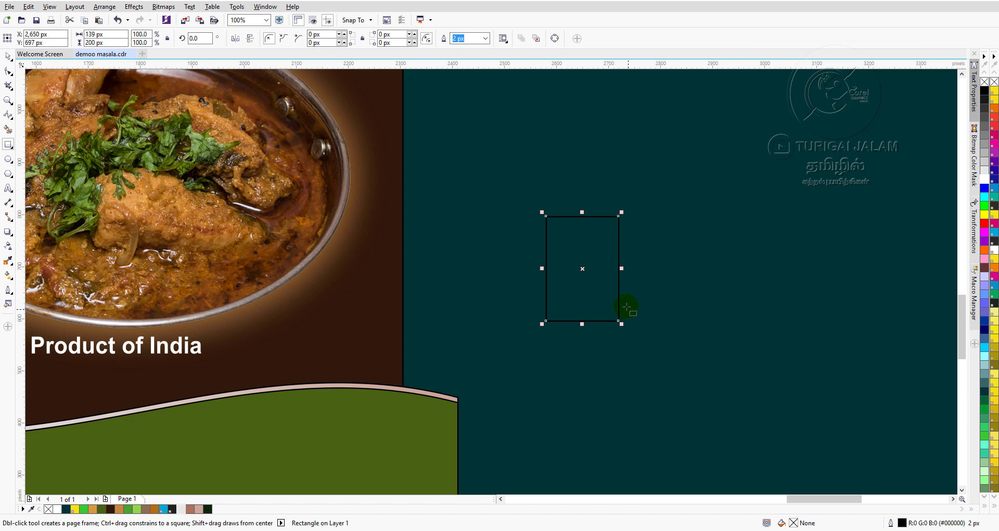
{"action": "left_click_drag", "start_coordinate": [619, 269], "coordinate": [651, 270]}
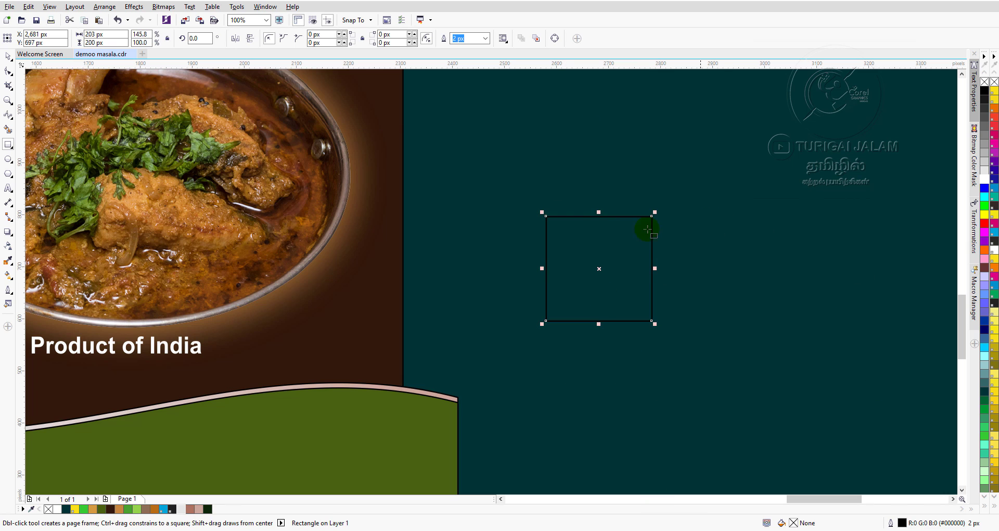
Fill the near-square with PANTONE Hexachrome yellow and round all its corners to 28 px.
{"action": "left_click", "coordinate": [994, 260]}
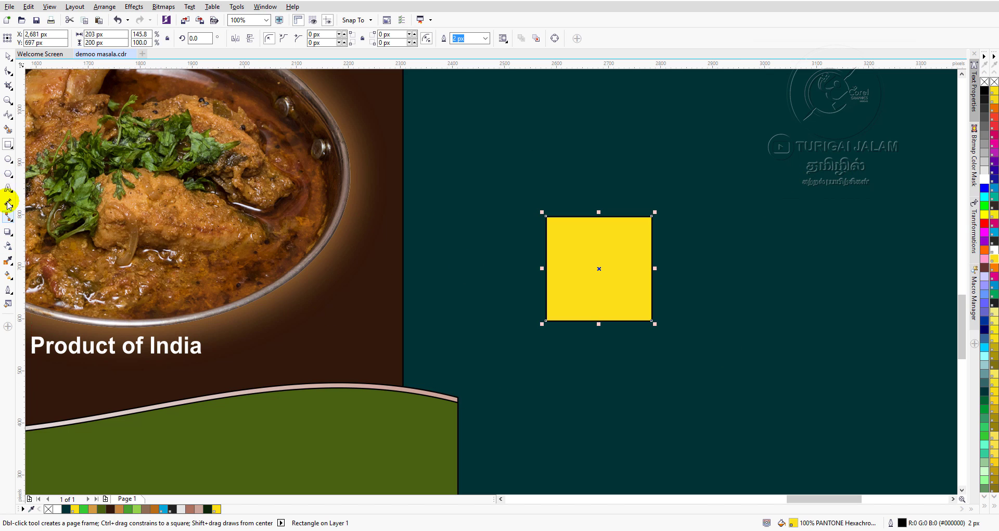
{"action": "left_click", "coordinate": [8, 75]}
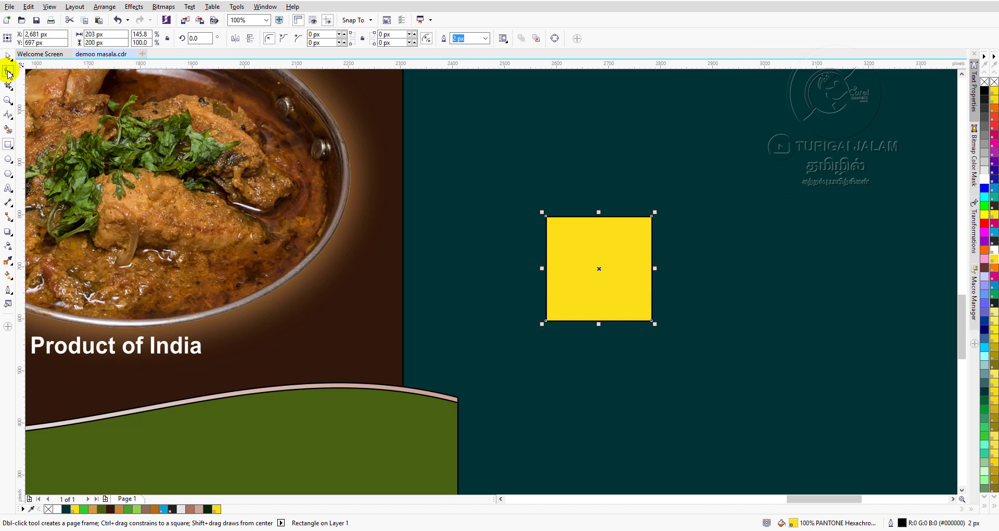
{"action": "left_click_drag", "start_coordinate": [546, 216], "coordinate": [558, 233]}
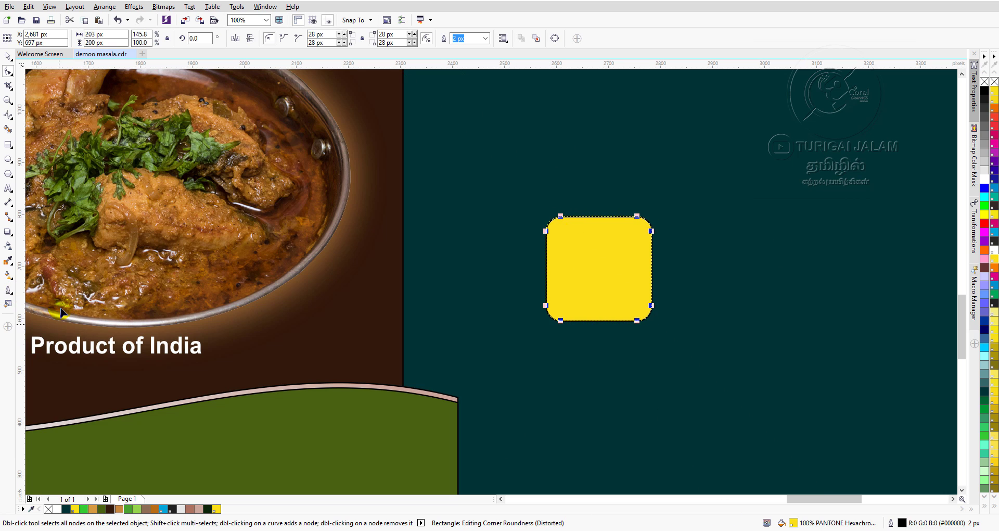
Set the yellow rounded square's outline to bright green with a 16 px width.
{"action": "left_click", "coordinate": [8, 292]}
{"action": "left_click", "coordinate": [9, 291]}
{"action": "left_click", "coordinate": [8, 292]}
{"action": "left_click", "coordinate": [44, 291]}
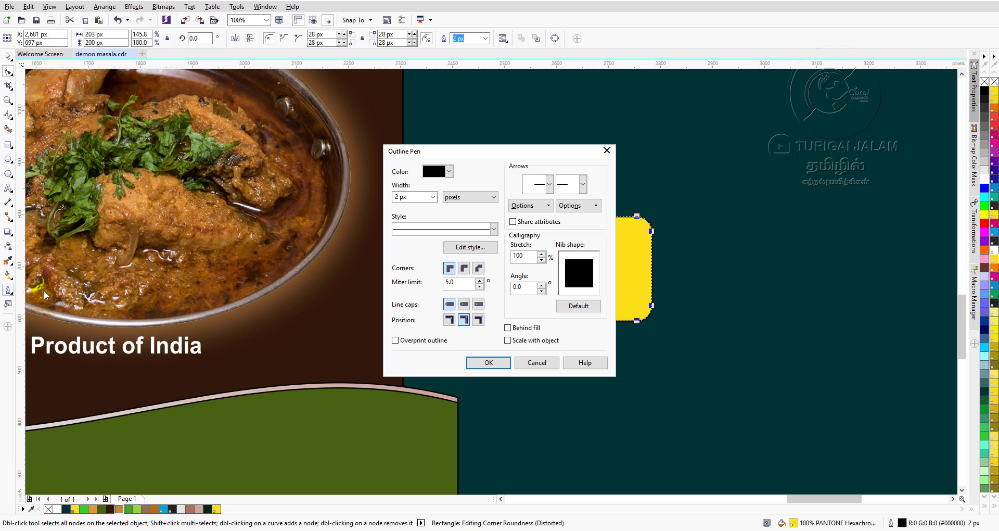
{"action": "left_click", "coordinate": [439, 171]}
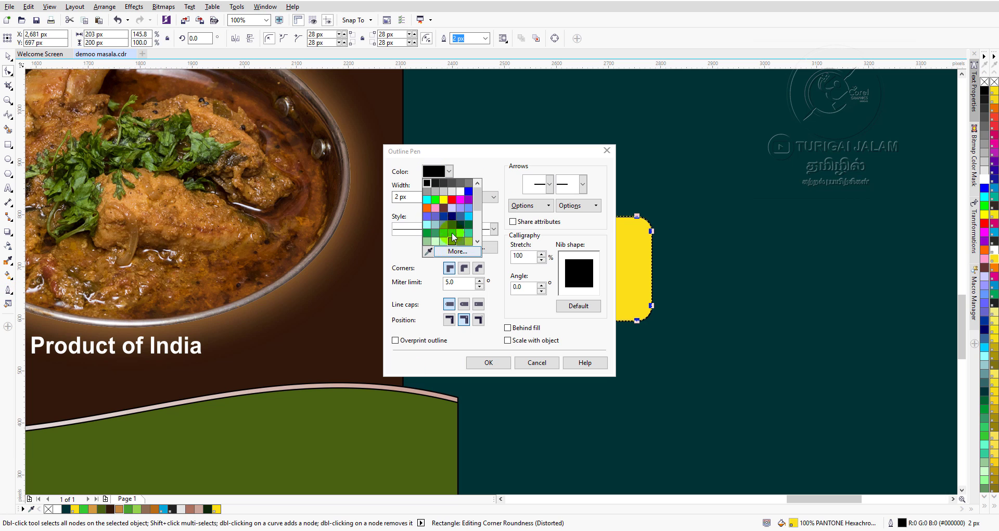
{"action": "left_click", "coordinate": [458, 243]}
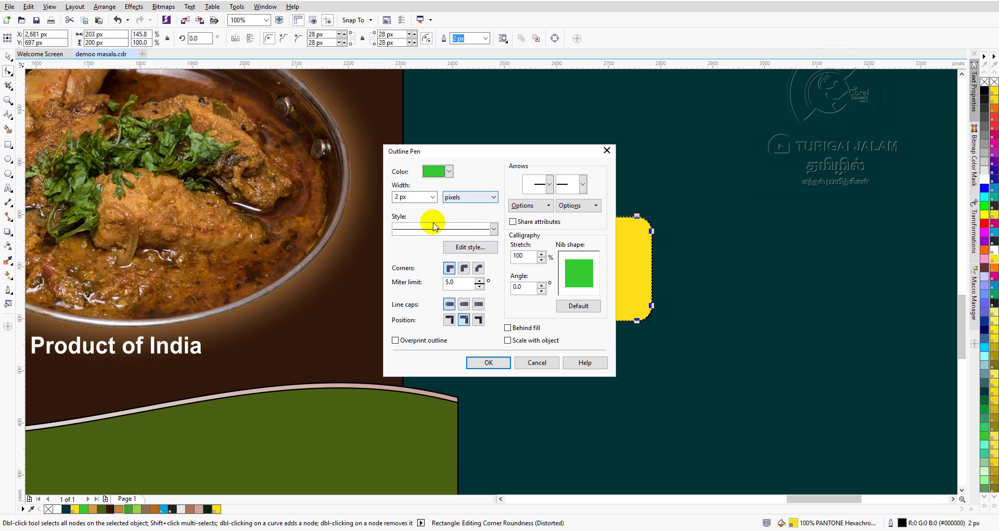
{"action": "left_click", "coordinate": [432, 196]}
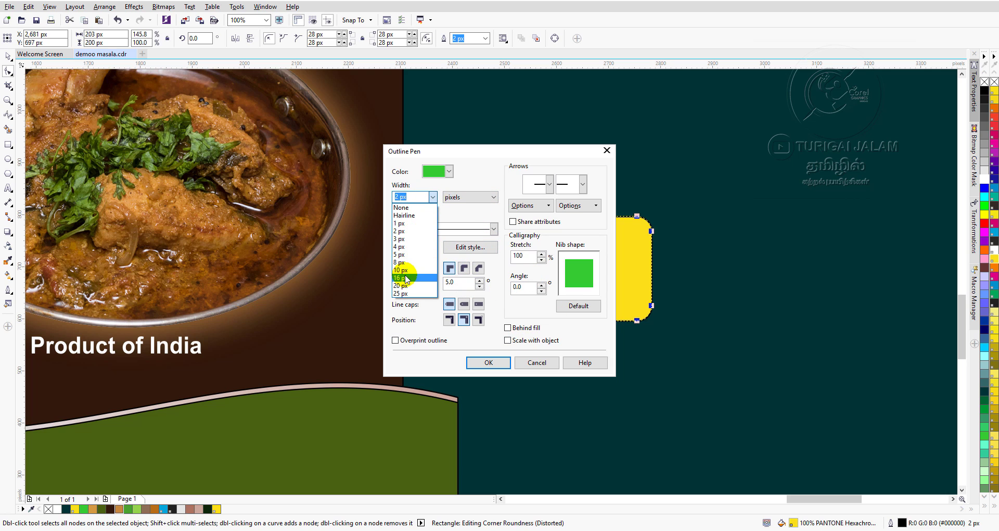
{"action": "left_click", "coordinate": [405, 279]}
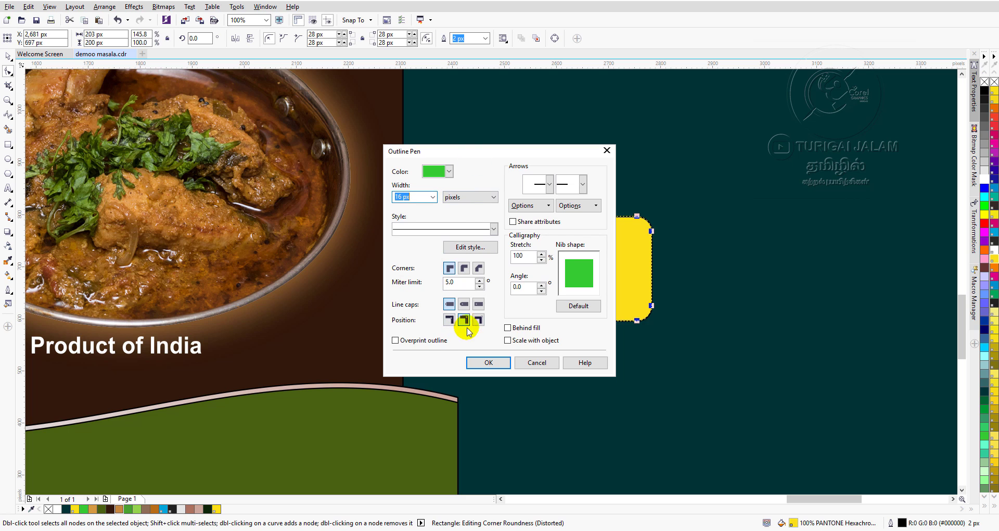
Give the square's outline round corners, place it behind the fill, make it scale with the object, and apply the settings.
{"action": "left_click", "coordinate": [463, 268]}
{"action": "left_click", "coordinate": [508, 327]}
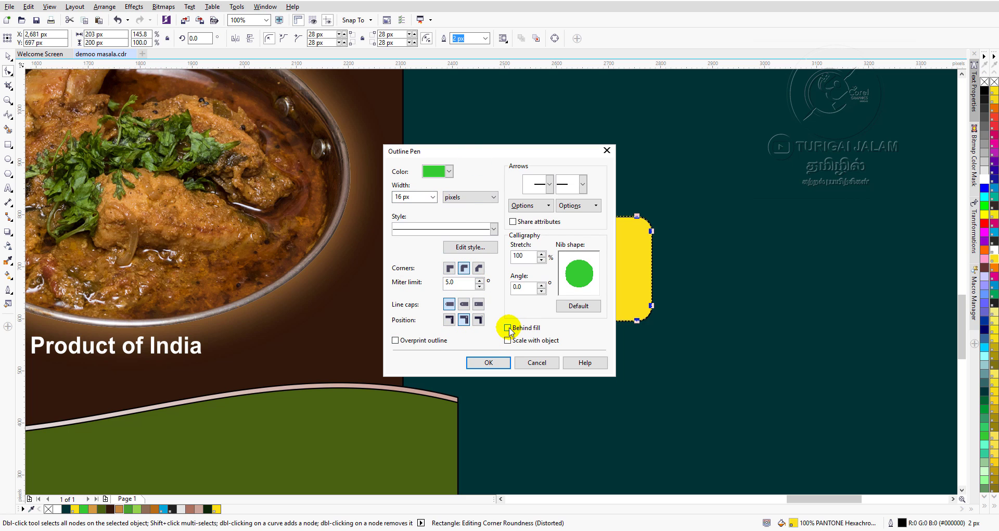
{"action": "left_click", "coordinate": [508, 339]}
{"action": "left_click", "coordinate": [488, 362]}
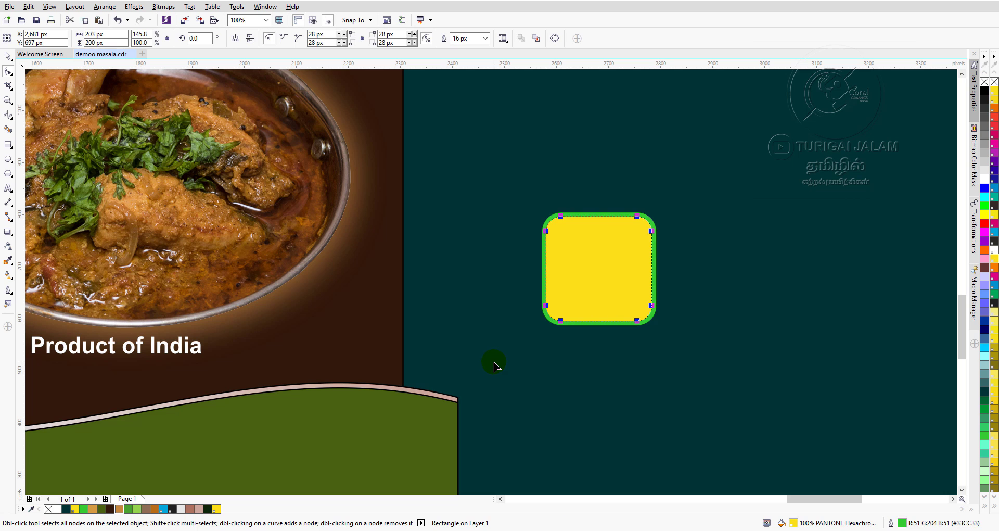
{"action": "left_click", "coordinate": [7, 56]}
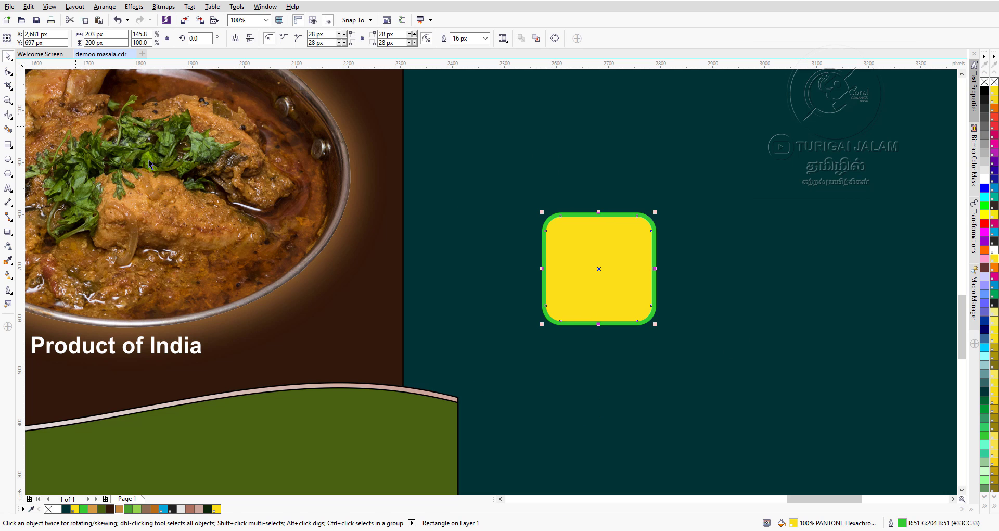
{"action": "left_click", "coordinate": [697, 197]}
{"action": "left_click", "coordinate": [608, 263]}
Add the artistic text "Net.Wt" in 24 pt Arial over the upper part of the yellow square.
{"action": "left_click", "coordinate": [8, 188]}
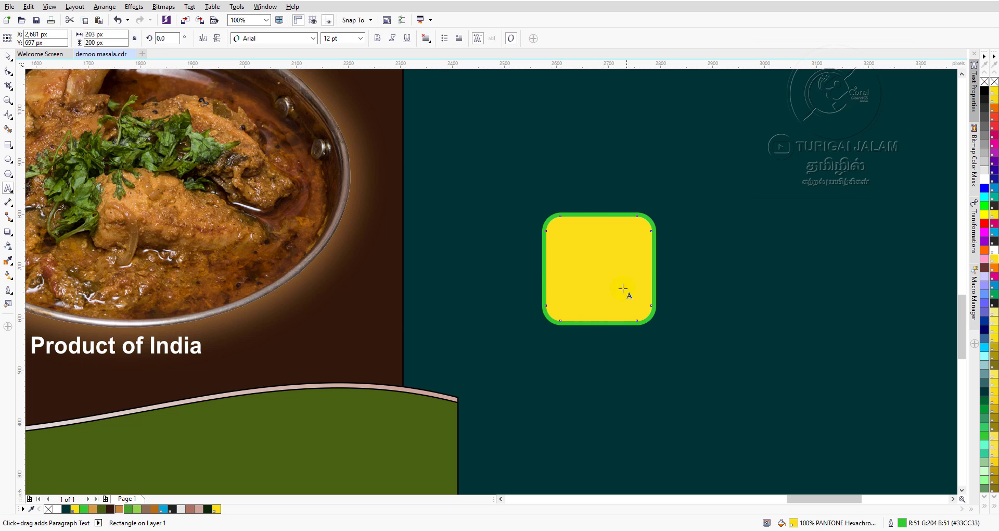
{"action": "left_click", "coordinate": [569, 242]}
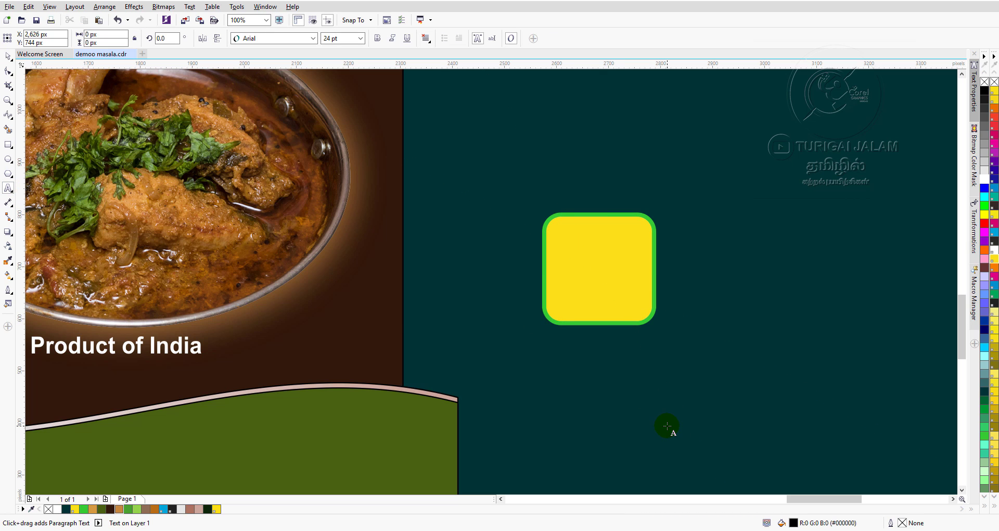
{"action": "type", "text": "N"}
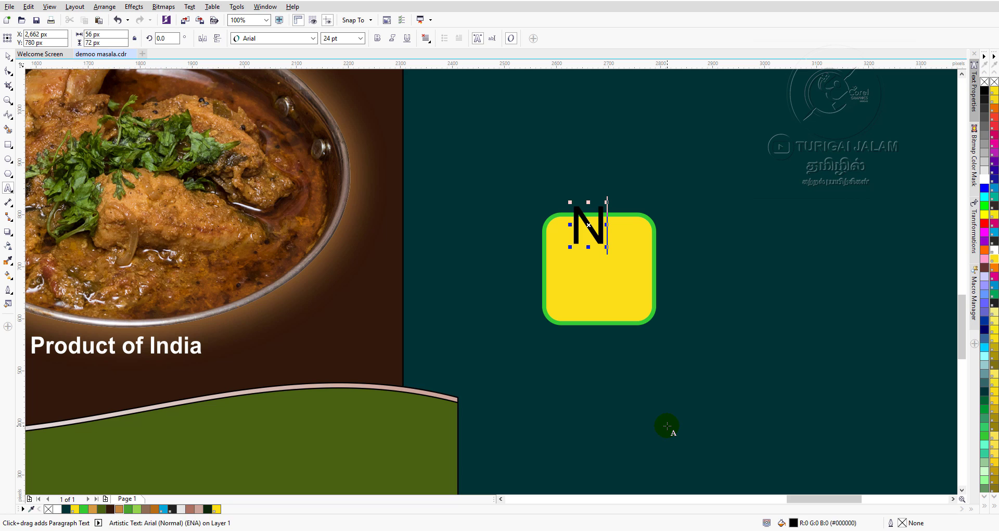
{"action": "type", "text": "et"}
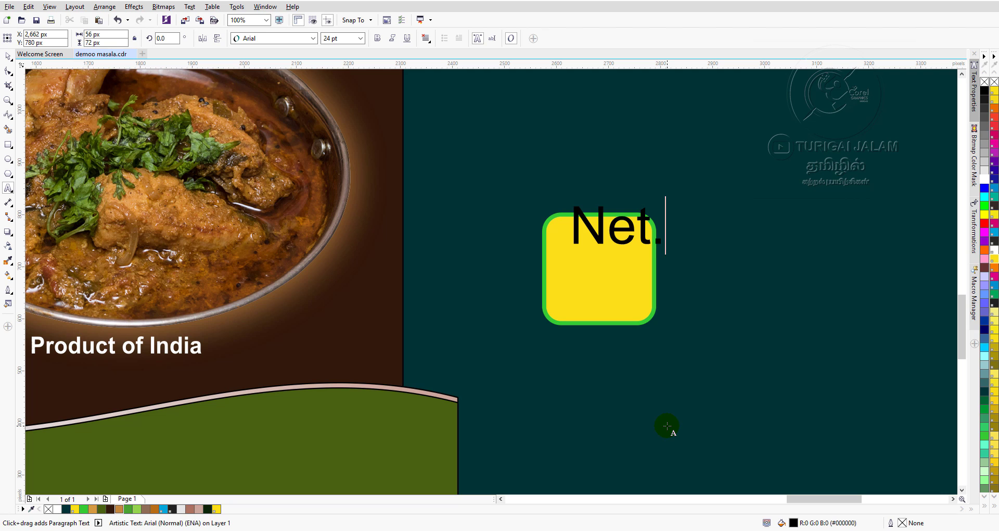
{"action": "type", "text": ".W"}
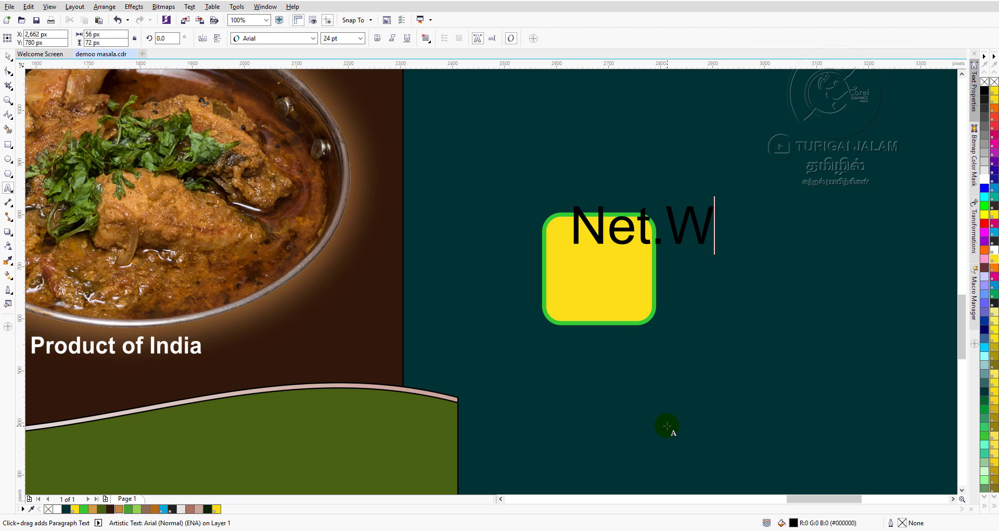
{"action": "type", "text": "t"}
Shrink the "Net.Wt" text to about 167 by 41 px and centre it horizontally in the yellow square's upper part.
{"action": "left_click_drag", "start_coordinate": [651, 226], "coordinate": [630, 253]}
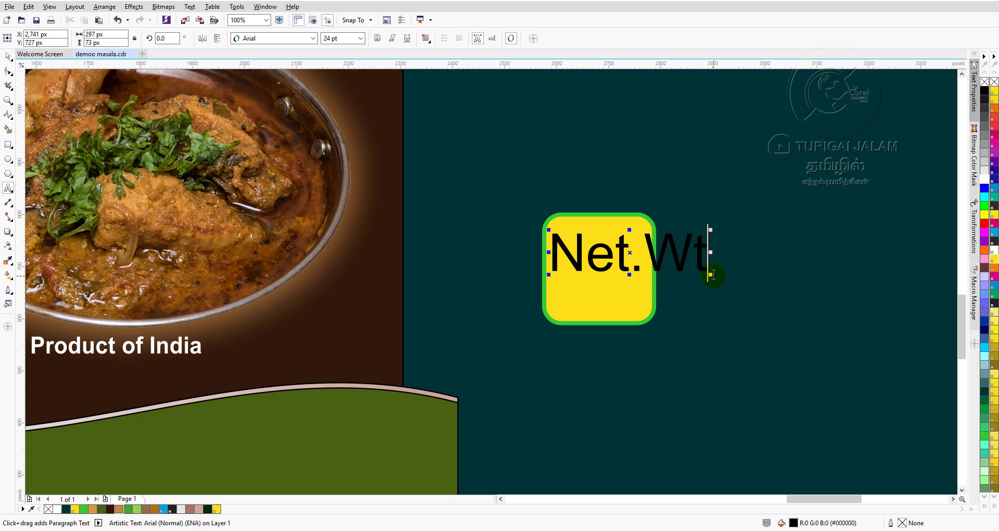
{"action": "left_click", "coordinate": [8, 56]}
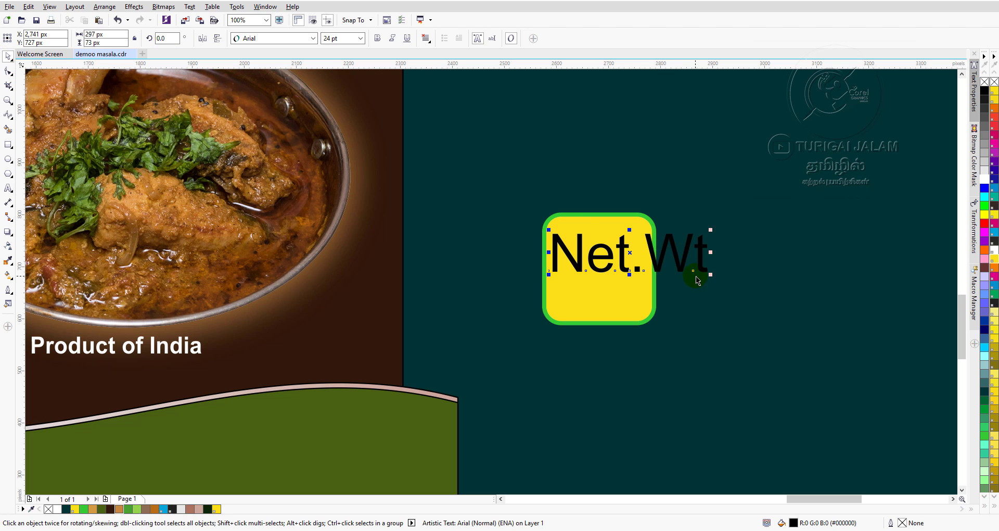
{"action": "left_click_drag", "start_coordinate": [711, 274], "coordinate": [643, 264]}
{"action": "scroll", "coordinate": [603, 248], "scroll_direction": "up", "scroll_amount": 2}
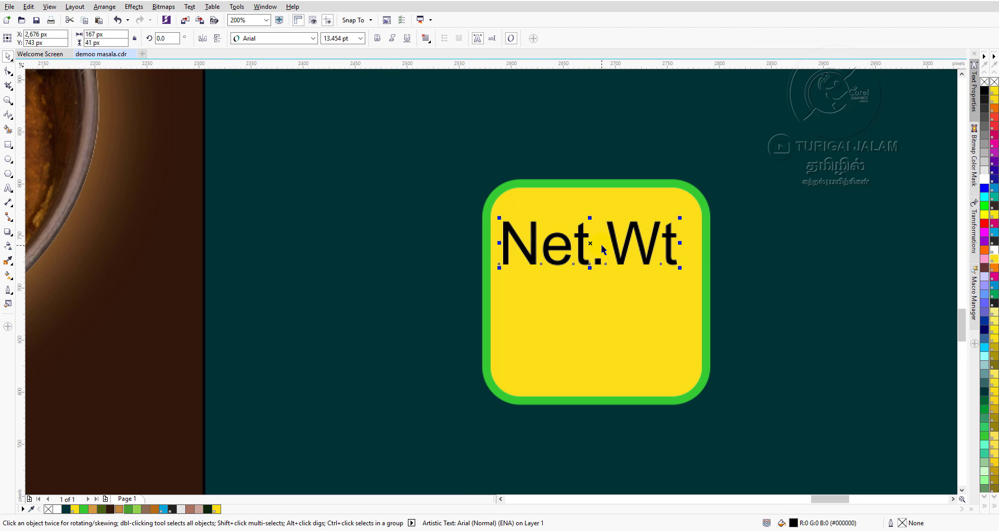
{"action": "left_click_drag", "start_coordinate": [586, 243], "coordinate": [595, 226]}
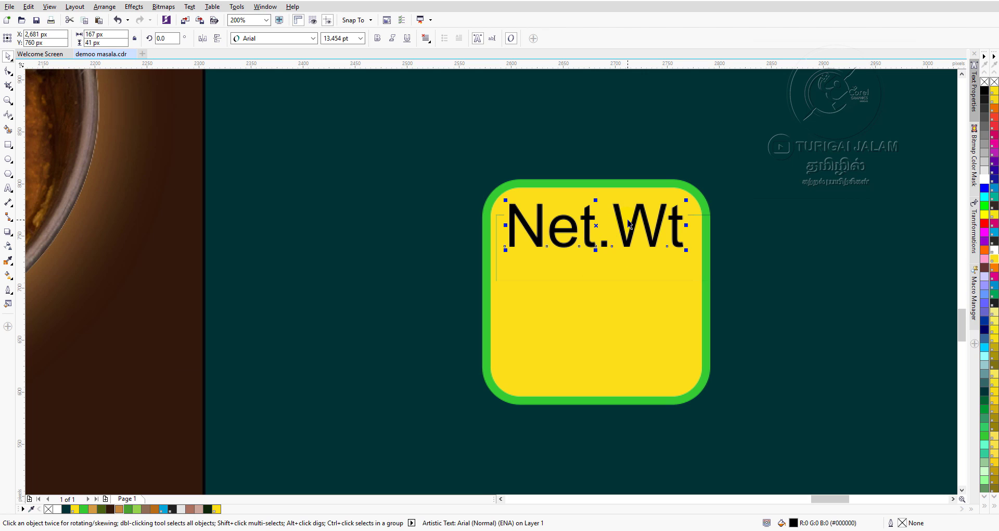
{"action": "key", "text": "Down"}
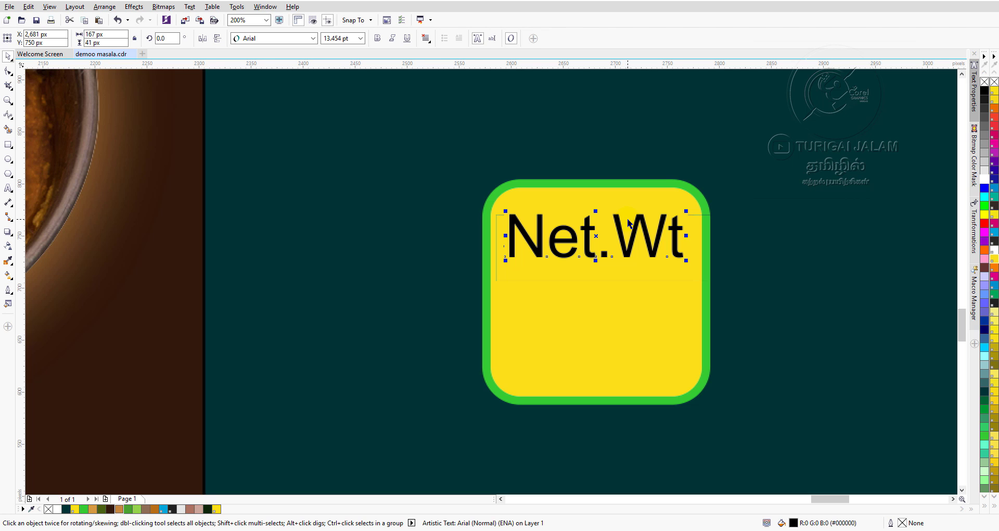
{"action": "scroll", "coordinate": [628, 223], "scroll_direction": "down", "scroll_amount": 1}
{"action": "left_click", "coordinate": [655, 235]}
{"action": "left_click", "coordinate": [639, 234]}
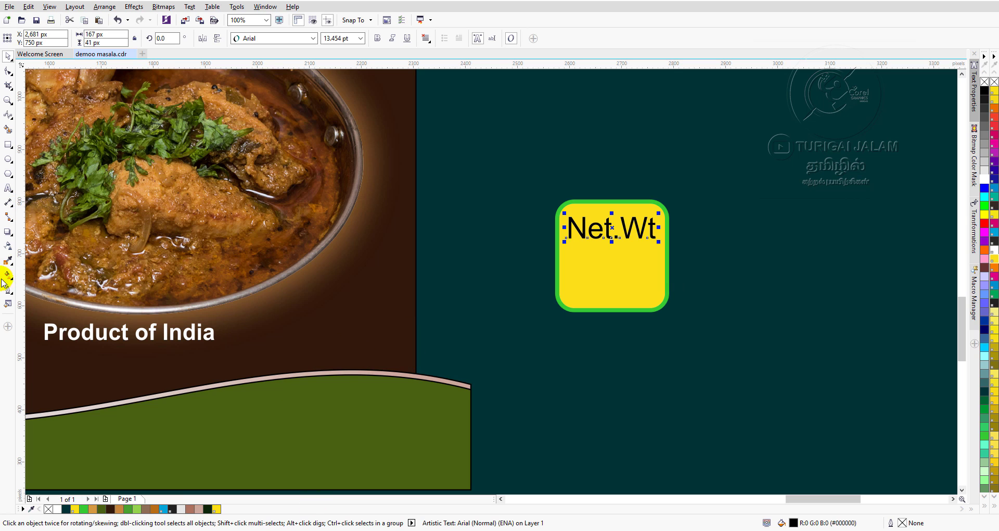
Add the text "500gr" below "Net.Wt" and shrink it to about 16 pt to fit inside the yellow square.
{"action": "left_click", "coordinate": [7, 189]}
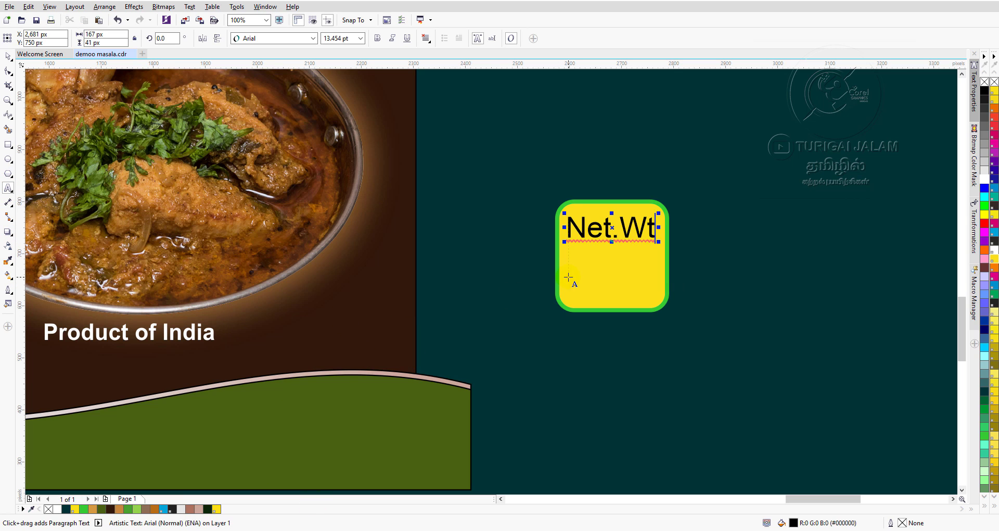
{"action": "left_click", "coordinate": [568, 277]}
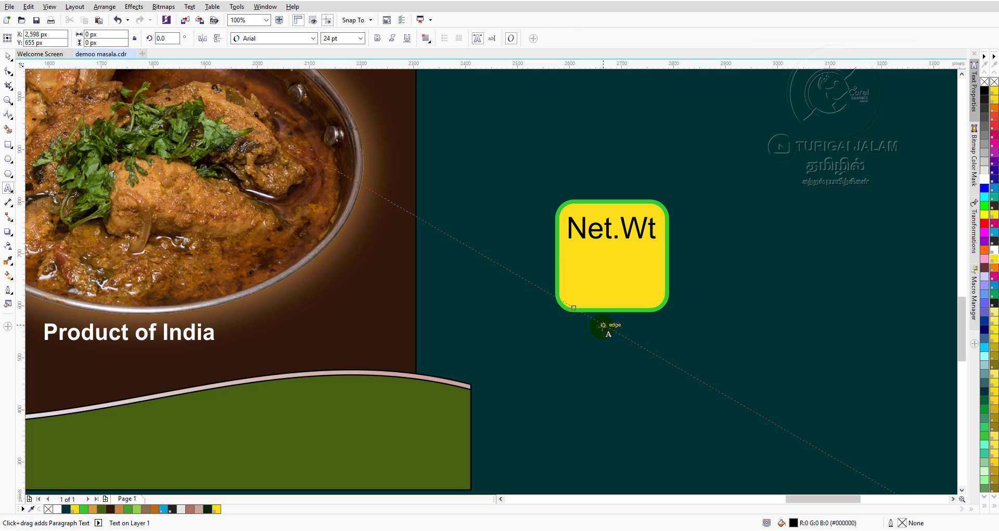
{"action": "type", "text": "500"}
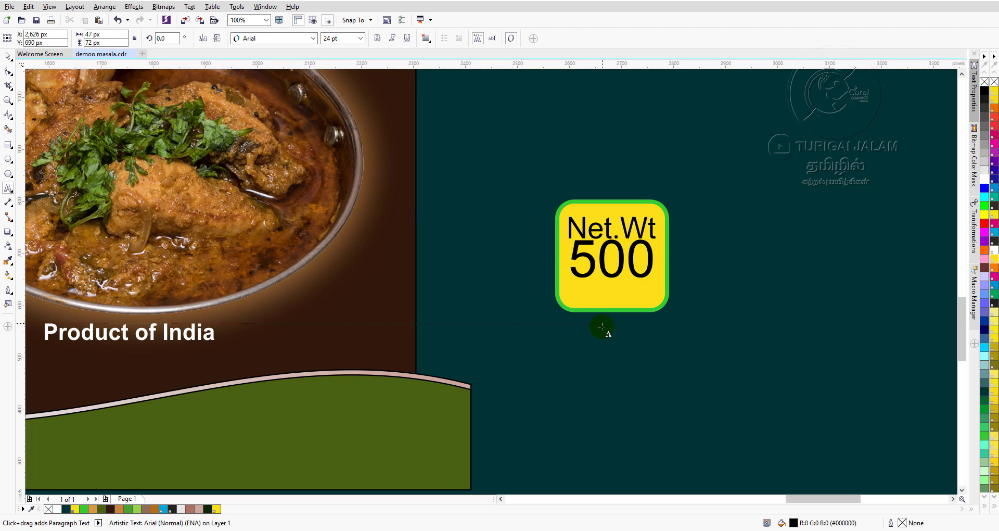
{"action": "type", "text": "gr"}
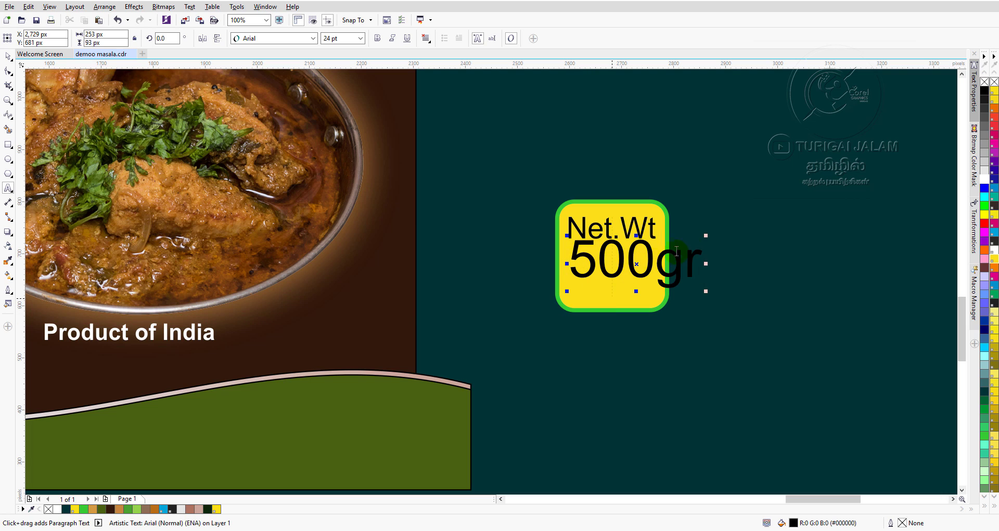
{"action": "left_click", "coordinate": [8, 55]}
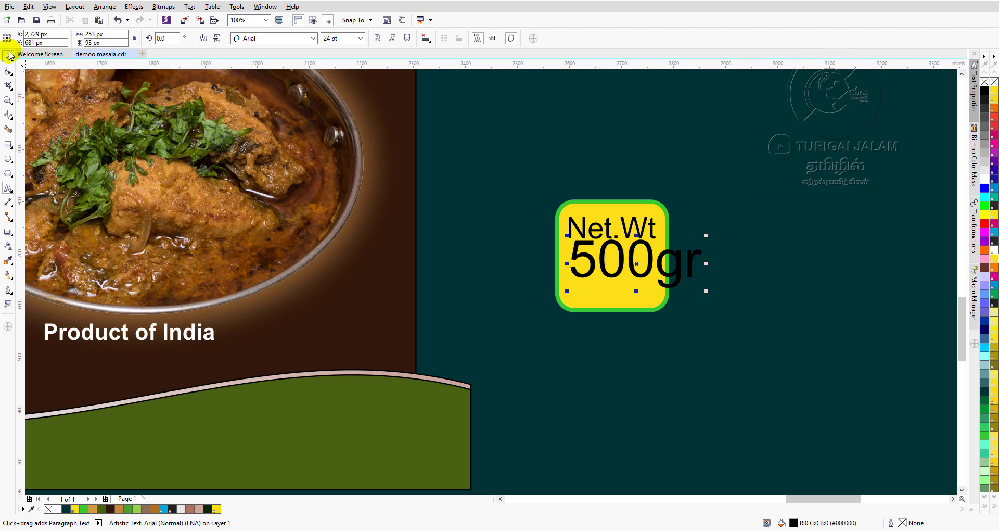
{"action": "left_click_drag", "start_coordinate": [706, 235], "coordinate": [683, 251]}
{"action": "left_click", "coordinate": [602, 347]}
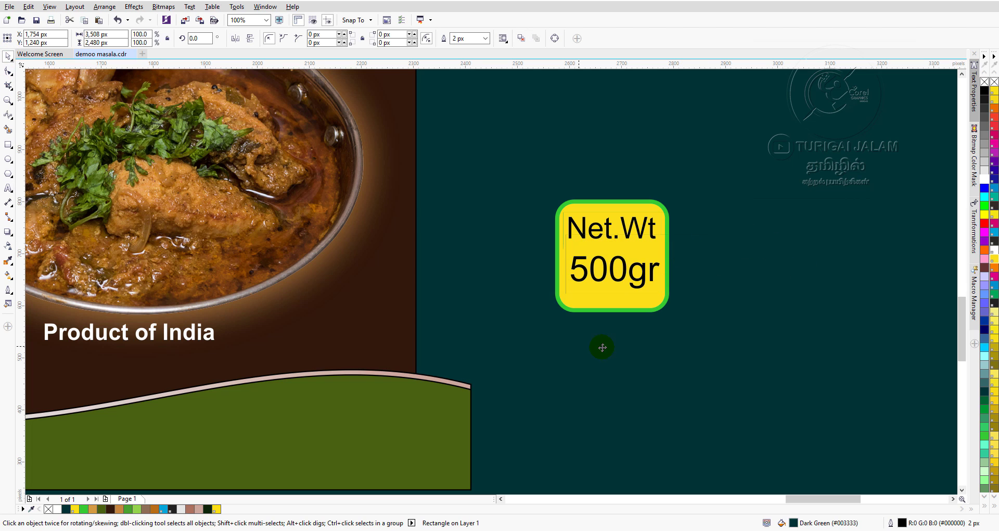
Change the font of the "500gr" text to Arial Black.
{"action": "left_click", "coordinate": [8, 187]}
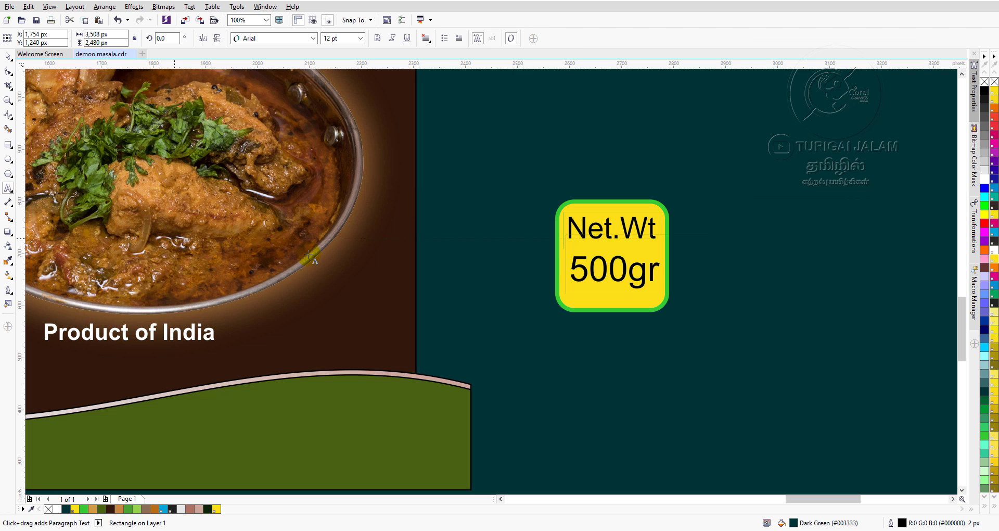
{"action": "left_click_drag", "start_coordinate": [573, 266], "coordinate": [658, 272]}
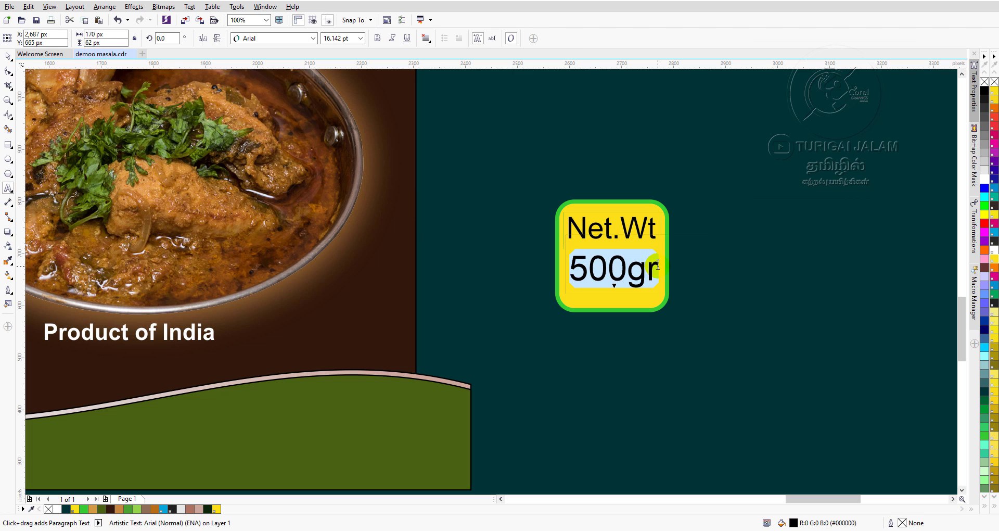
{"action": "left_click", "coordinate": [312, 38]}
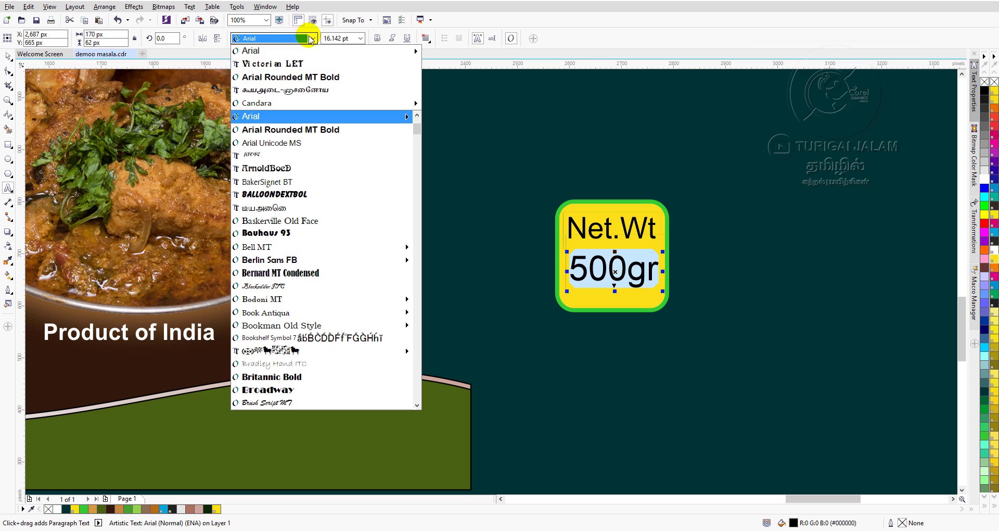
{"action": "mouse_move", "coordinate": [290, 116]}
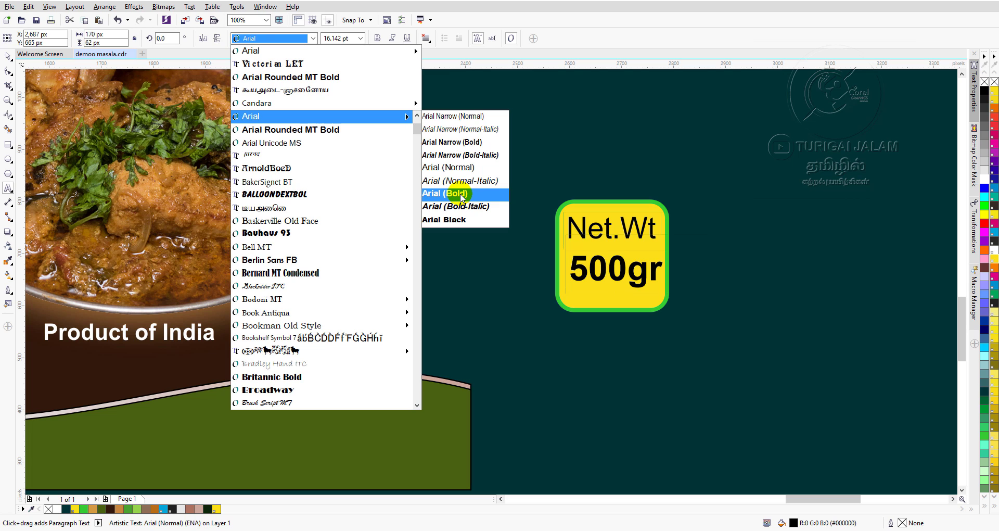
{"action": "left_click", "coordinate": [460, 223]}
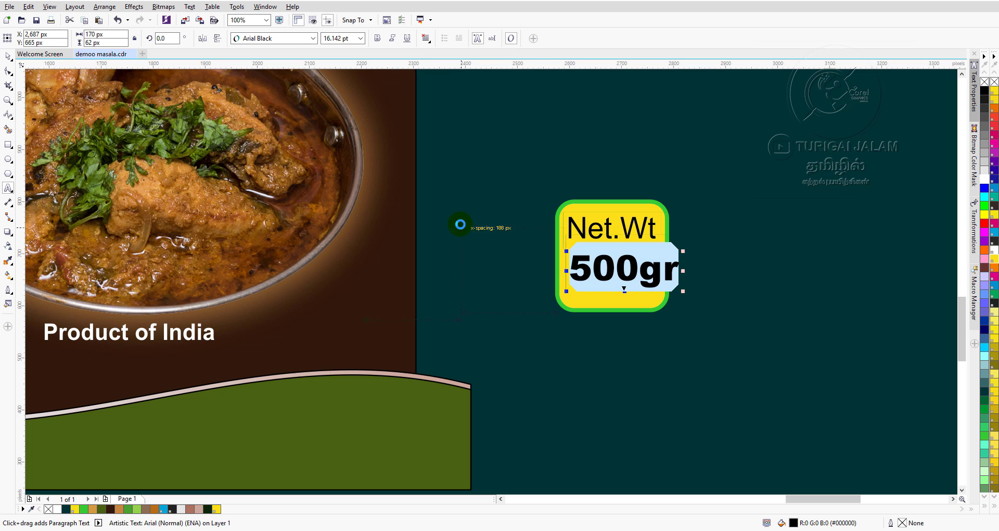
Narrow and heighten the "500gr" text to about 181 by 93 px to fill the yellow square's lower part.
{"action": "left_click", "coordinate": [7, 54]}
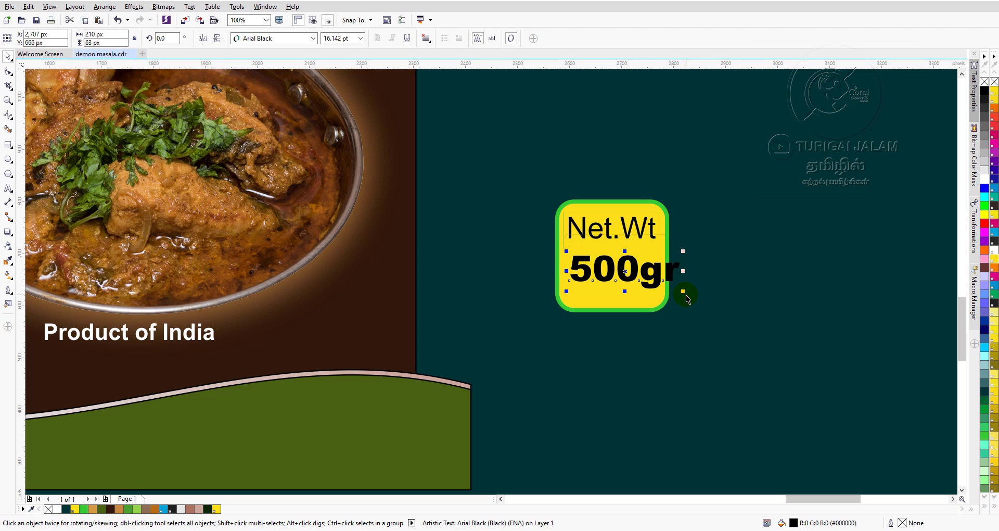
{"action": "left_click_drag", "start_coordinate": [683, 291], "coordinate": [619, 306]}
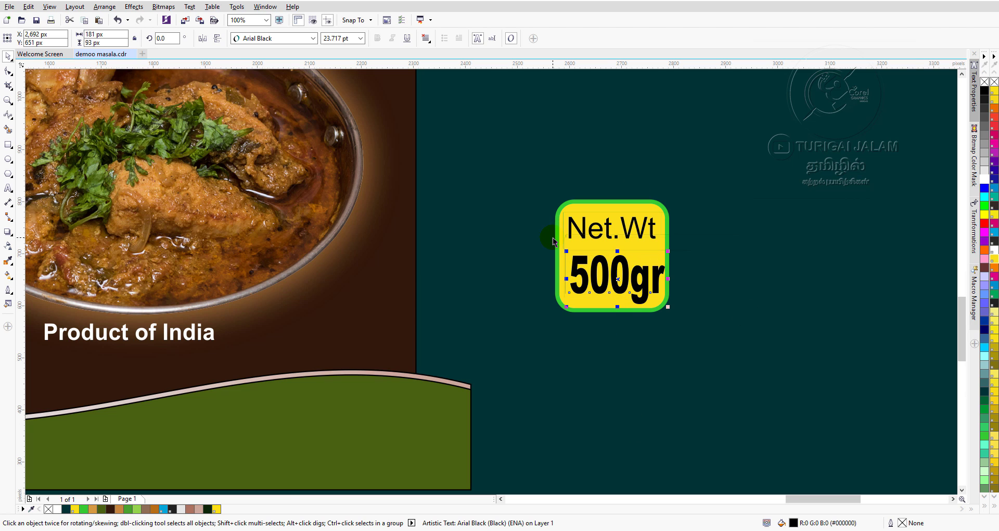
{"action": "scroll", "coordinate": [553, 241], "scroll_direction": "down", "scroll_amount": 2}
{"action": "left_click", "coordinate": [553, 197]}
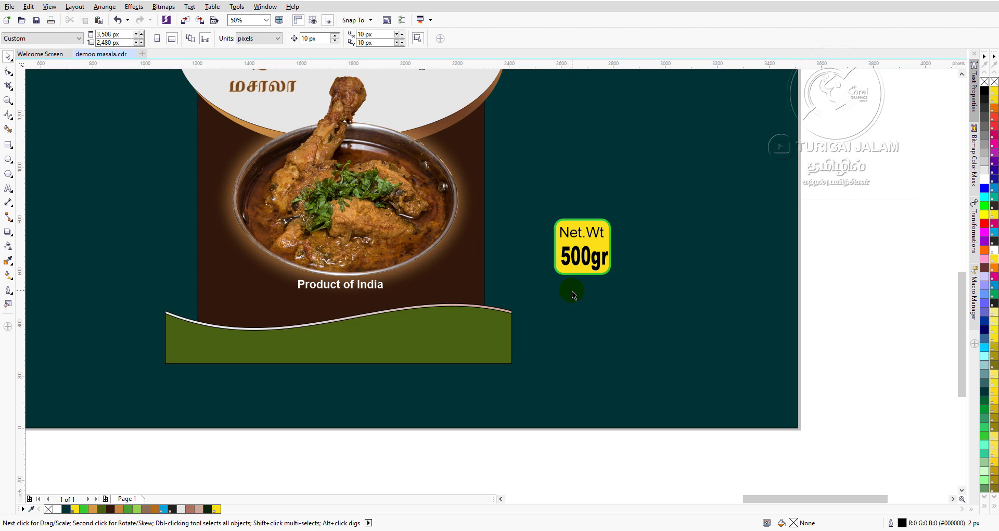
Nudge the "500gr" text left to centre it in the yellow square.
{"action": "left_click", "coordinate": [592, 237]}
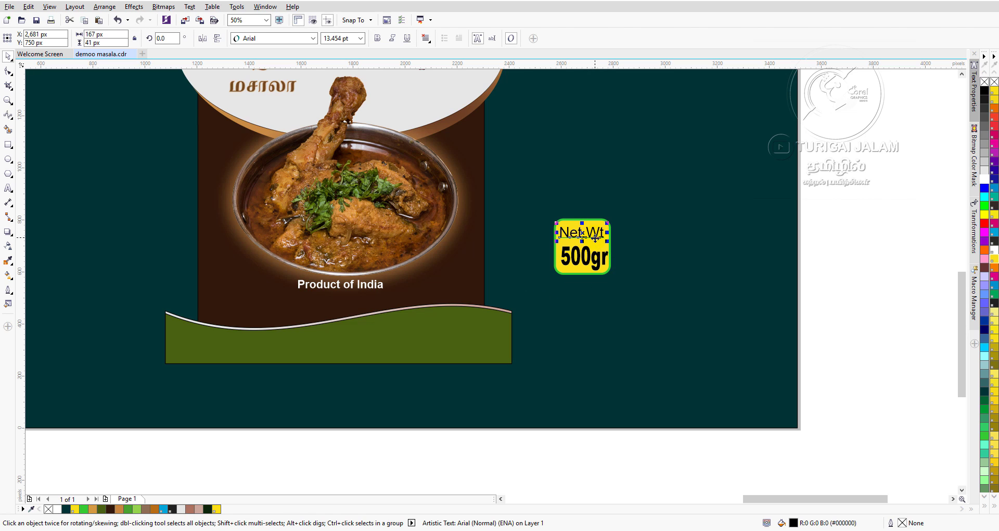
{"action": "left_click", "coordinate": [570, 263]}
{"action": "scroll", "coordinate": [584, 244], "scroll_direction": "up", "scroll_amount": 2}
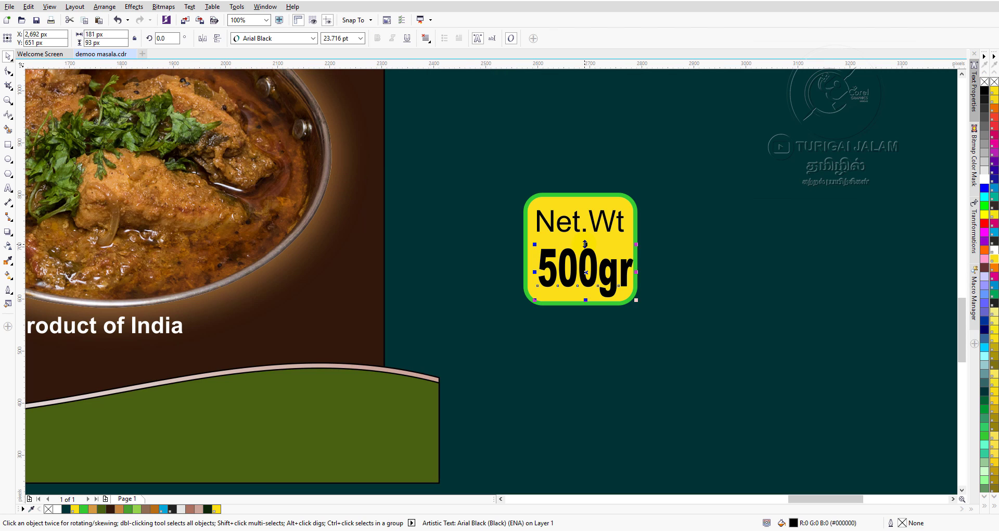
{"action": "key", "text": "Left"}
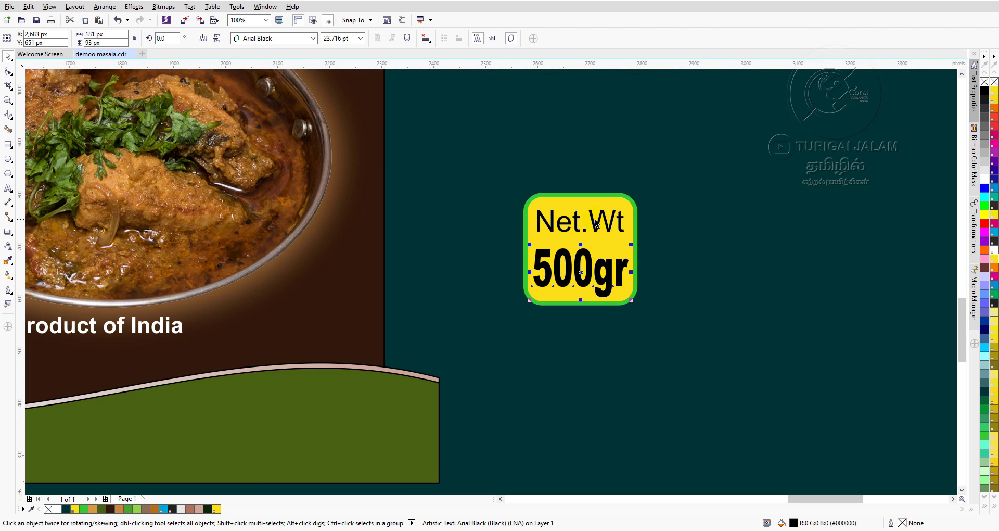
{"action": "scroll", "coordinate": [785, 198], "scroll_direction": "down", "scroll_amount": 2}
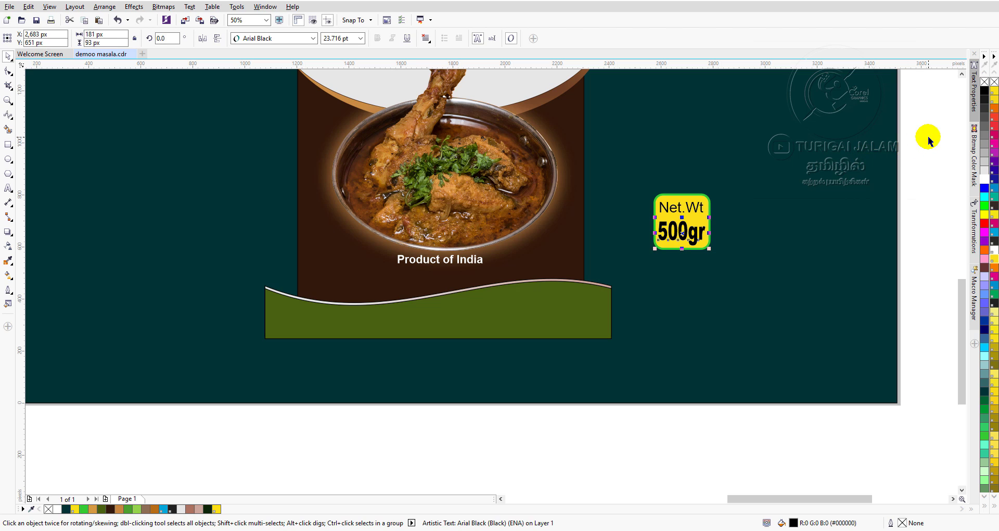
Group the yellow square with its "Net.Wt" and "500gr" texts.
{"action": "left_click", "coordinate": [781, 217]}
{"action": "left_click_drag", "start_coordinate": [930, 153], "coordinate": [641, 271]}
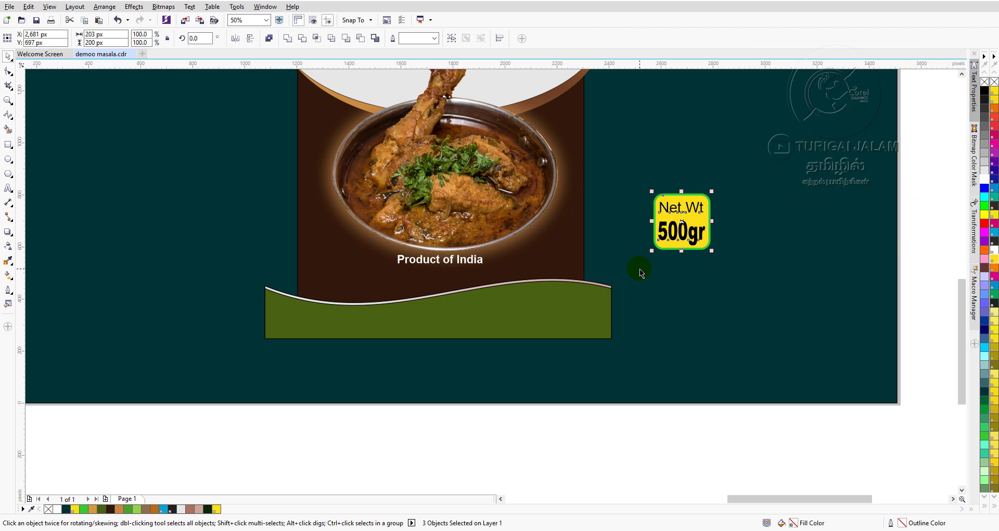
{"action": "key", "text": "ctrl+g"}
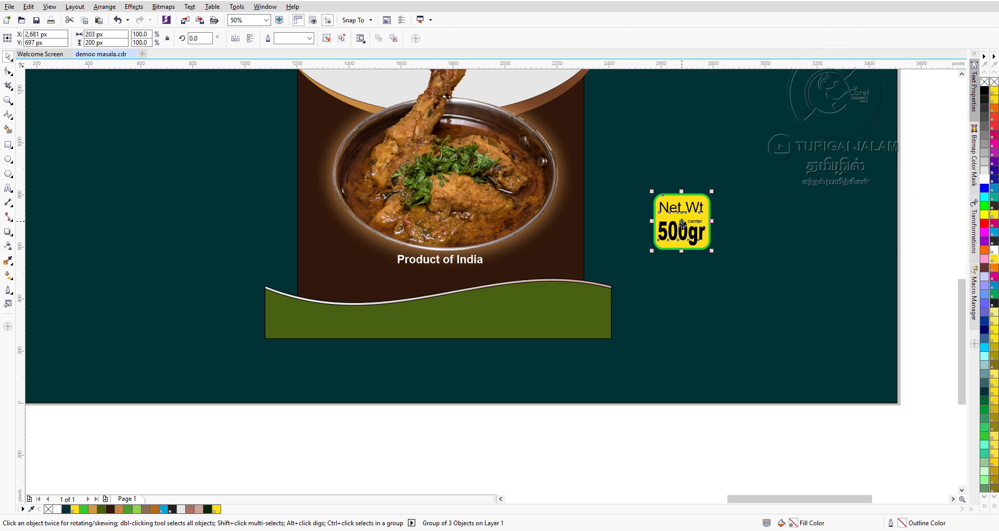
Move the badge group over the right part of the pouch's lower wave and shrink it to about 146 by 144 px.
{"action": "left_click_drag", "start_coordinate": [678, 222], "coordinate": [551, 272]}
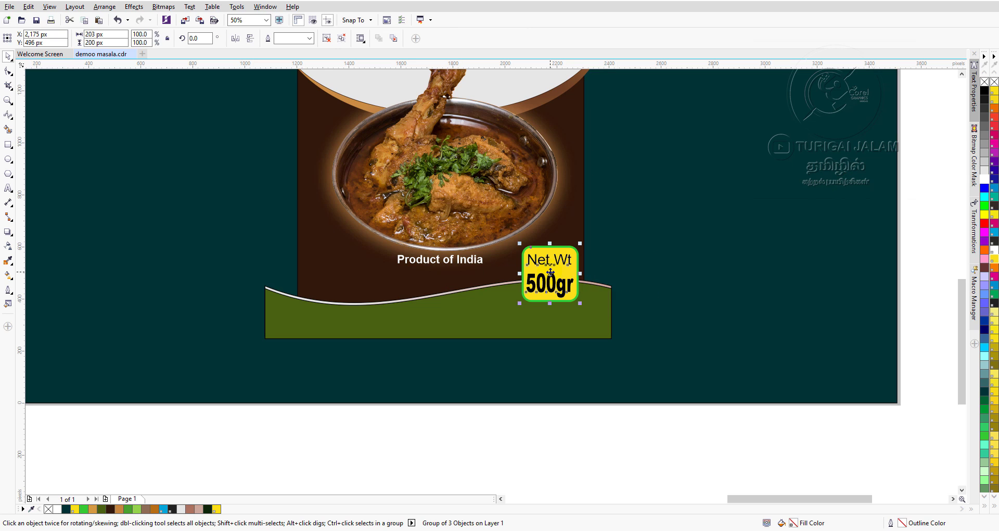
{"action": "left_click_drag", "start_coordinate": [580, 304], "coordinate": [544, 274]}
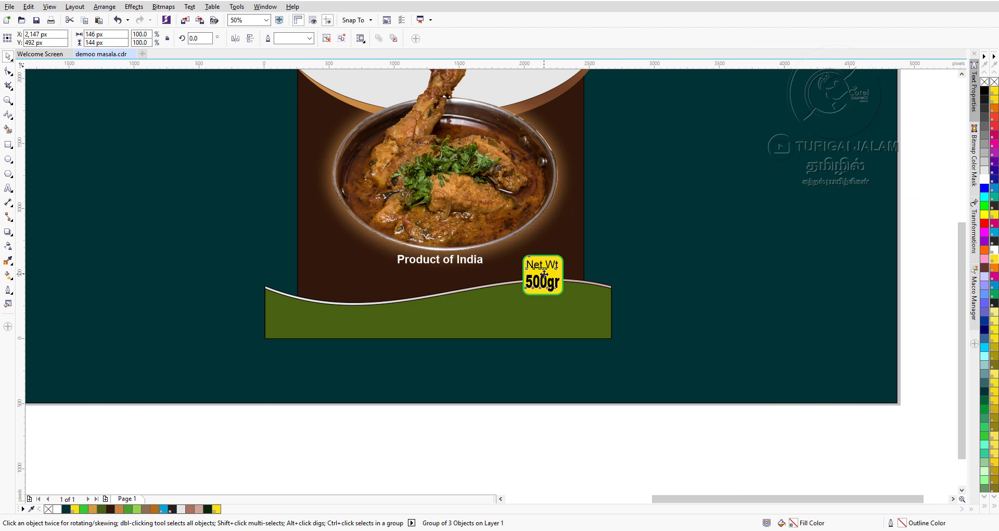
{"action": "scroll", "coordinate": [544, 275], "scroll_direction": "down", "scroll_amount": 2}
{"action": "scroll", "coordinate": [544, 274], "scroll_direction": "up", "scroll_amount": 2}
{"action": "scroll", "coordinate": [573, 240], "scroll_direction": "down", "scroll_amount": 1}
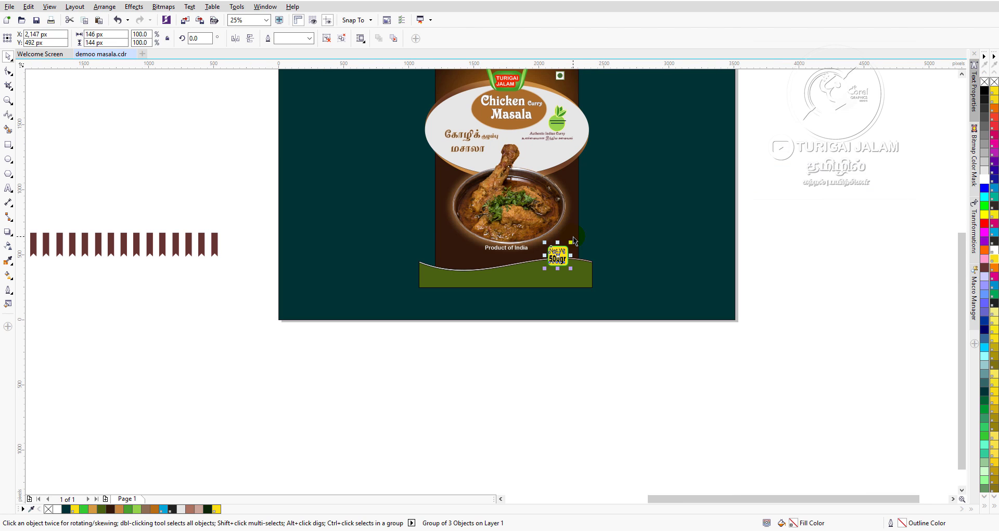
Remove the outline from the green wave band at the top of the pouch.
{"action": "left_click", "coordinate": [961, 74]}
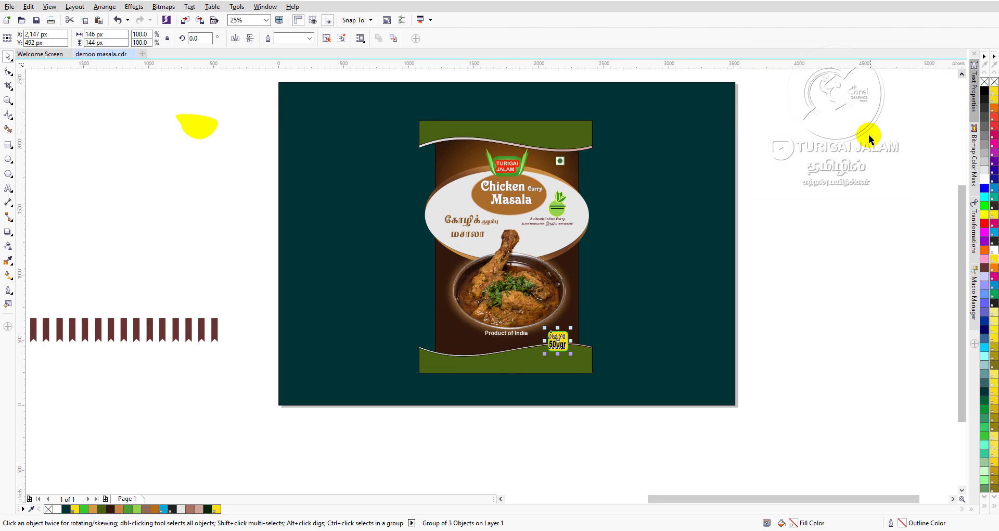
{"action": "left_click", "coordinate": [880, 167]}
{"action": "left_click", "coordinate": [566, 137]}
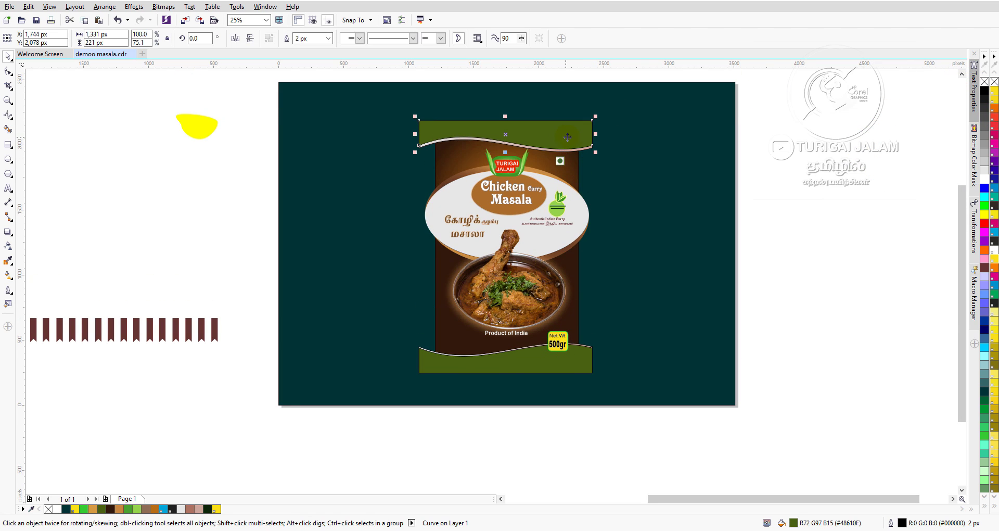
{"action": "left_click", "coordinate": [897, 131]}
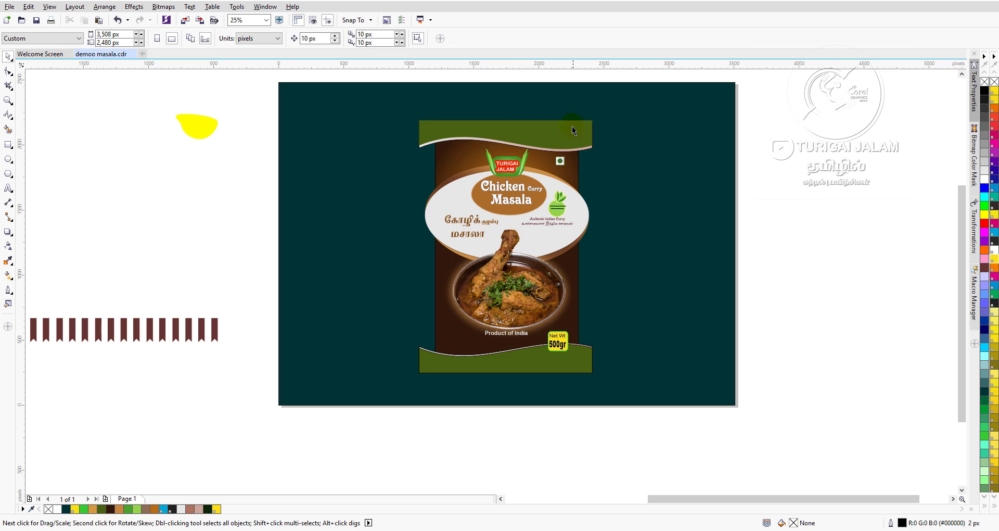
{"action": "scroll", "coordinate": [473, 136], "scroll_direction": "up", "scroll_amount": 1}
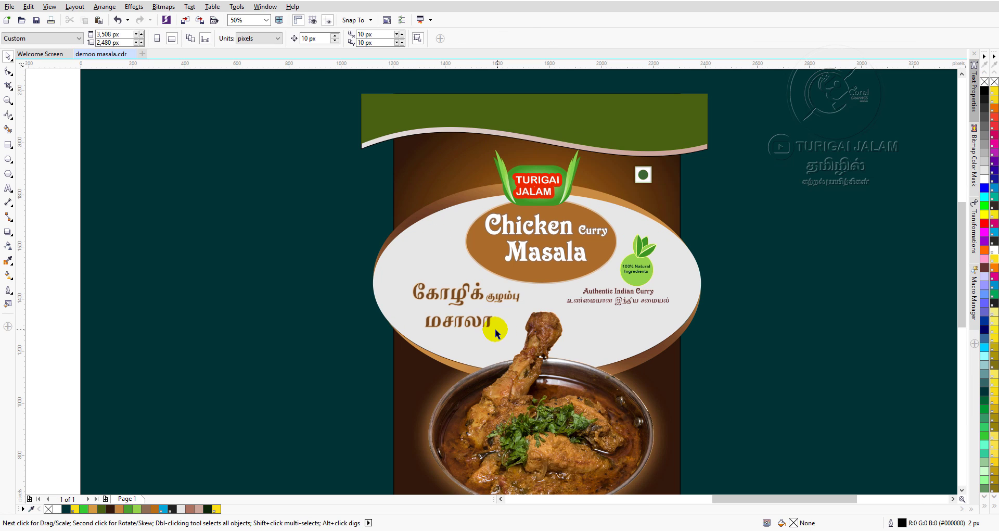
Move the light grey ellipse behind the title down 10 px and stretch its height upward to about 699 px.
{"action": "left_click", "coordinate": [452, 361]}
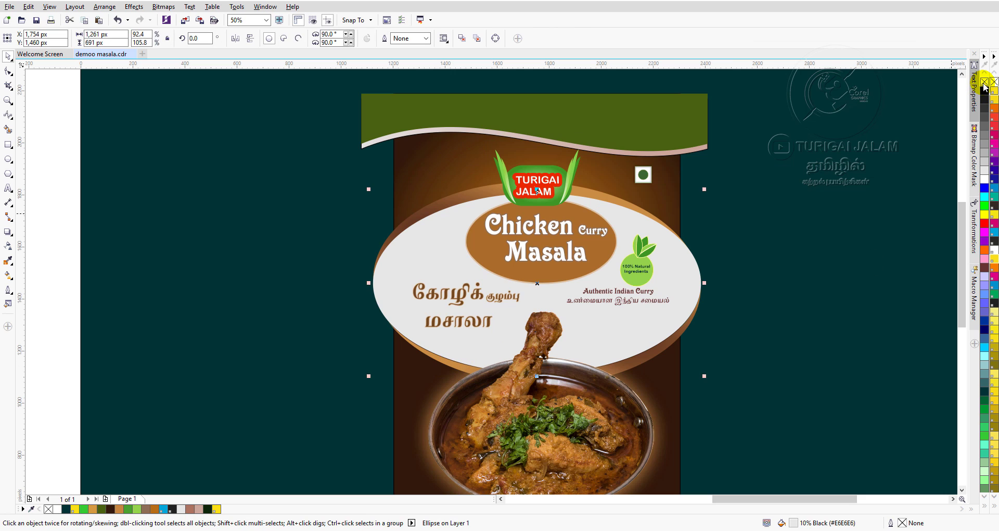
{"action": "left_click", "coordinate": [653, 297]}
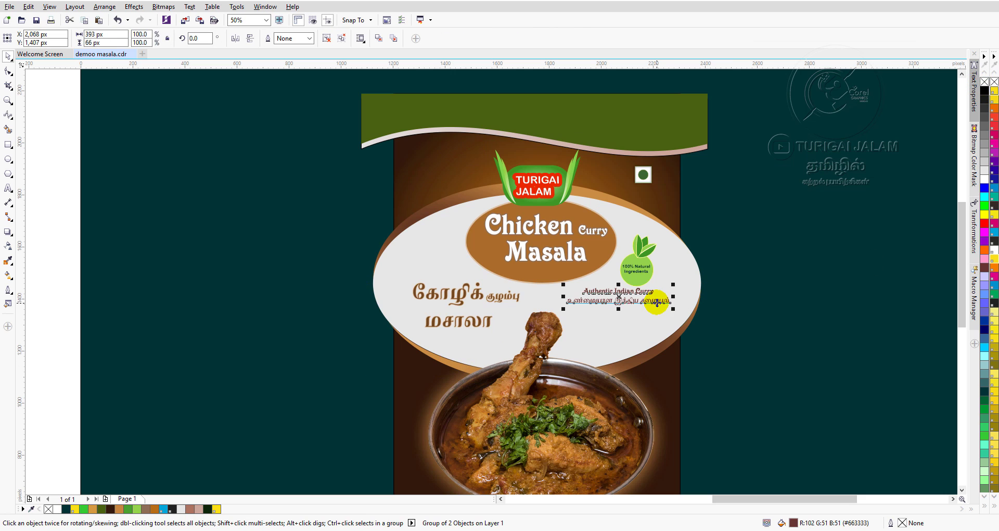
{"action": "left_click", "coordinate": [758, 296]}
{"action": "scroll", "coordinate": [466, 370], "scroll_direction": "up", "scroll_amount": 4}
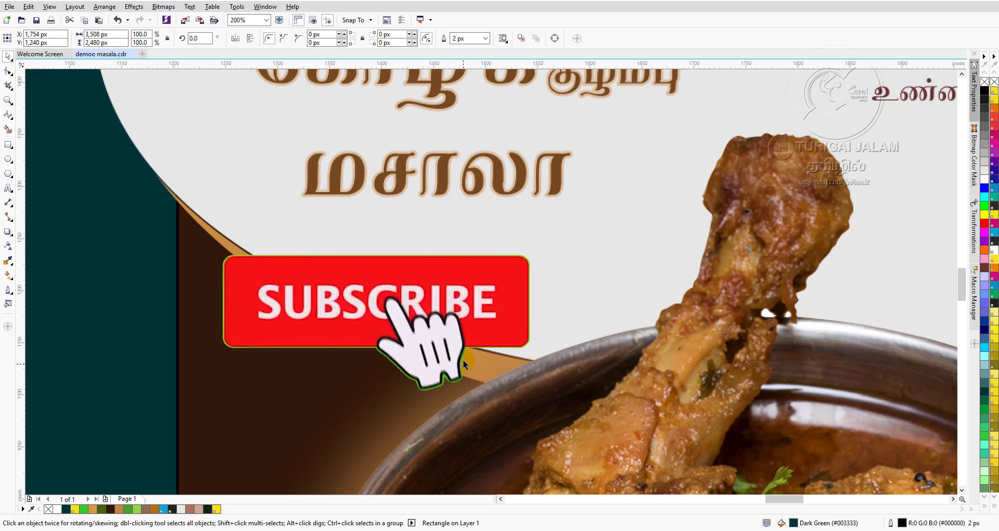
{"action": "key", "text": "Tab"}
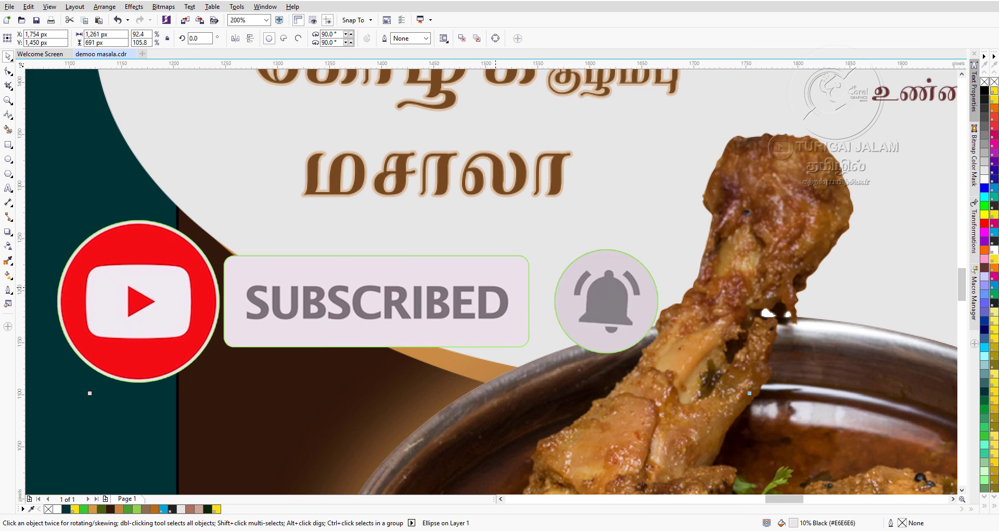
{"action": "scroll", "coordinate": [496, 288], "scroll_direction": "down", "scroll_amount": 2}
{"action": "scroll", "coordinate": [495, 286], "scroll_direction": "down", "scroll_amount": 1}
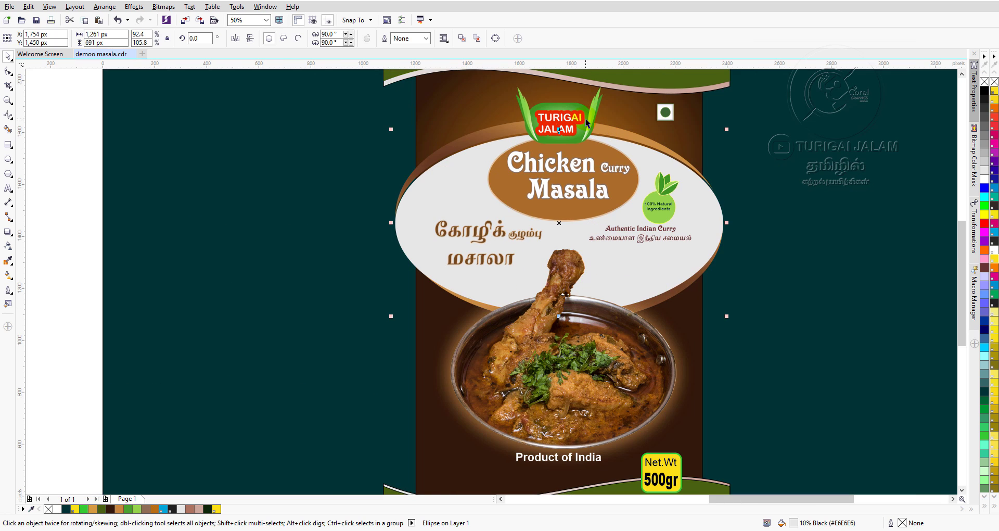
{"action": "left_click_drag", "start_coordinate": [559, 129], "coordinate": [558, 127]}
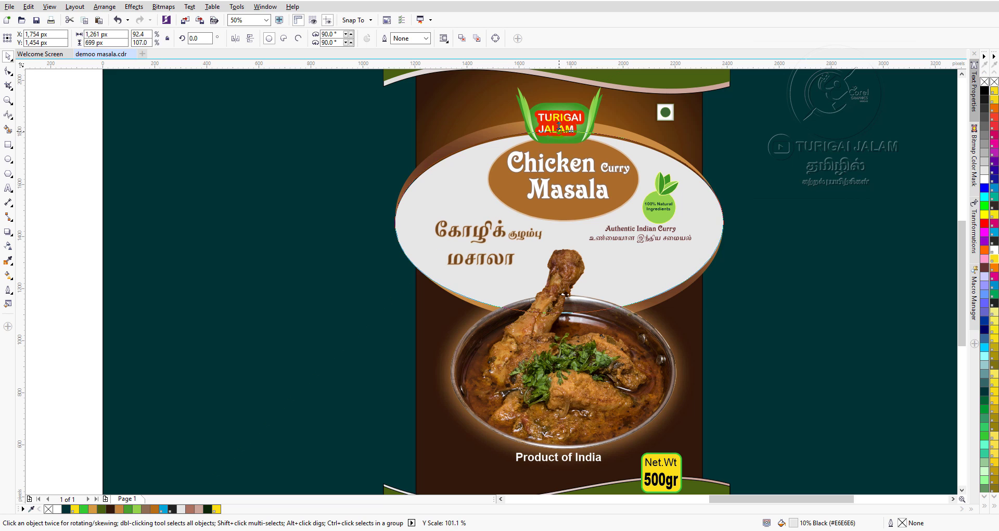
{"action": "scroll", "coordinate": [819, 175], "scroll_direction": "down", "scroll_amount": 1}
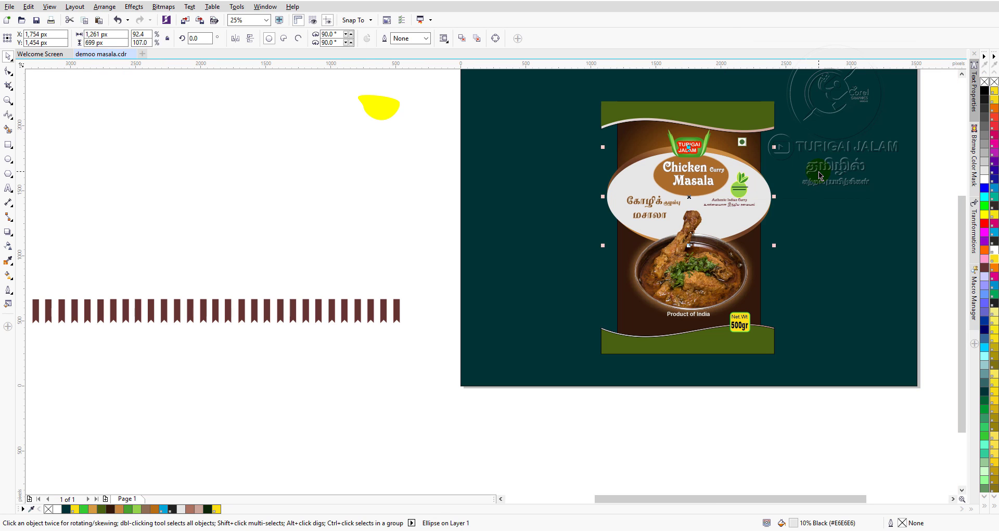
Remove the outline from the green wave band at the bottom of the pouch.
{"action": "scroll", "coordinate": [819, 174], "scroll_direction": "up", "scroll_amount": 1}
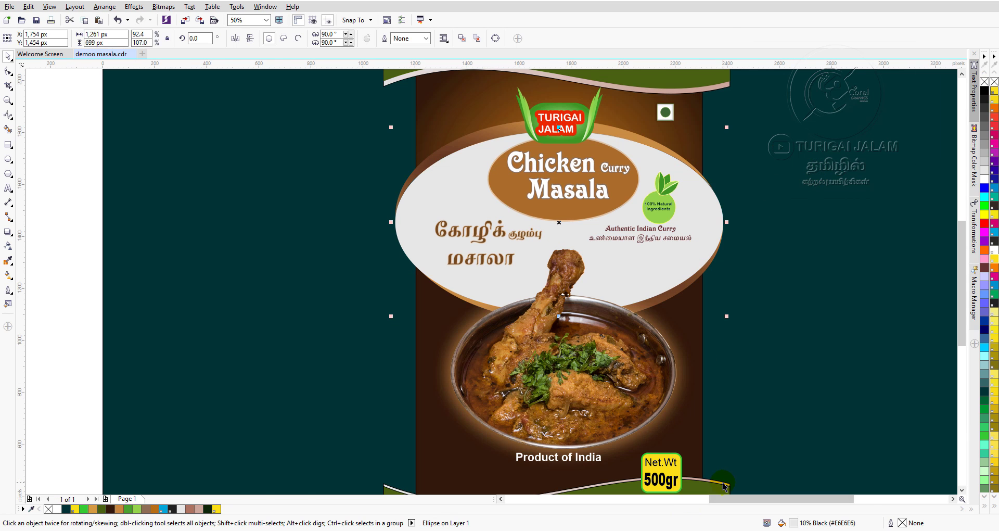
{"action": "scroll", "coordinate": [722, 484], "scroll_direction": "down", "scroll_amount": 1}
{"action": "left_click", "coordinate": [964, 490]}
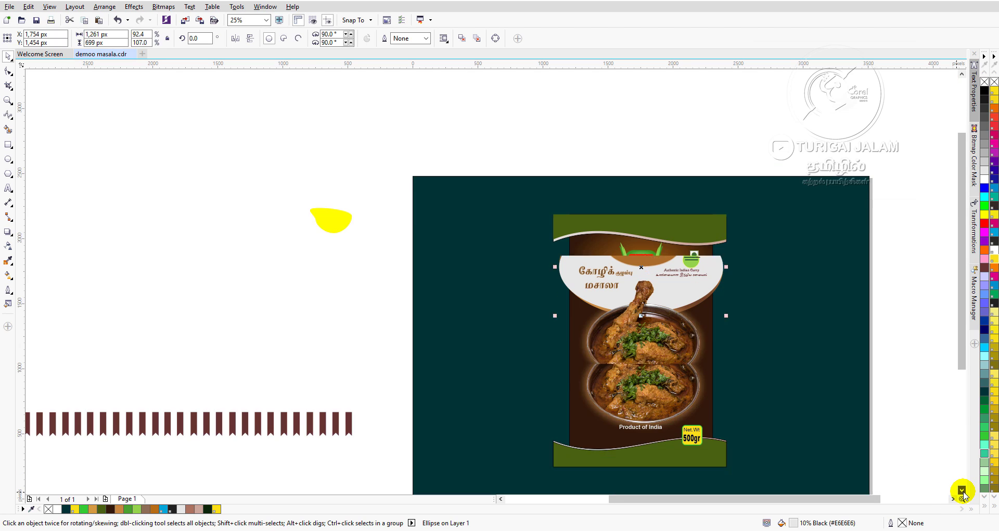
{"action": "left_click", "coordinate": [963, 490]}
{"action": "left_click", "coordinate": [963, 490]}
{"action": "left_click", "coordinate": [712, 369]}
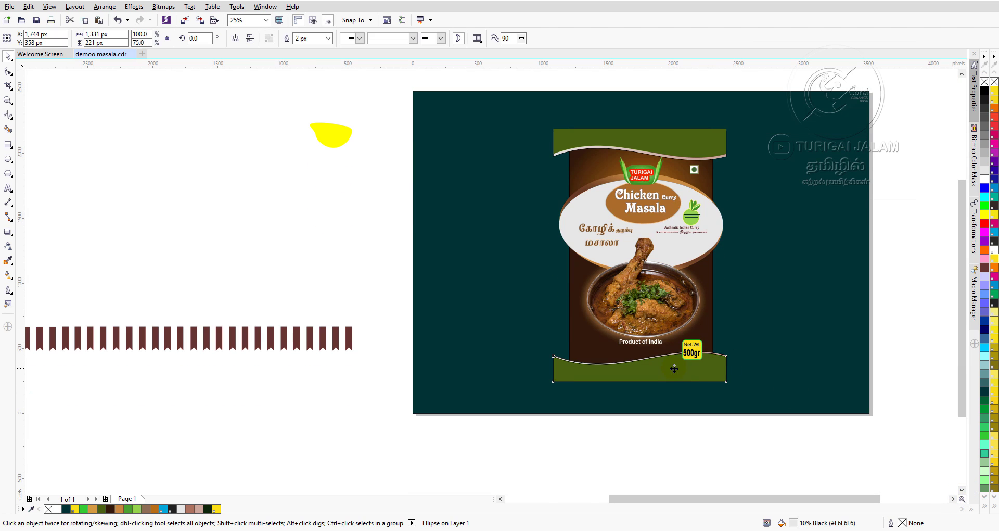
{"action": "right_click", "coordinate": [994, 82]}
{"action": "scroll", "coordinate": [584, 369], "scroll_direction": "up", "scroll_amount": 1}
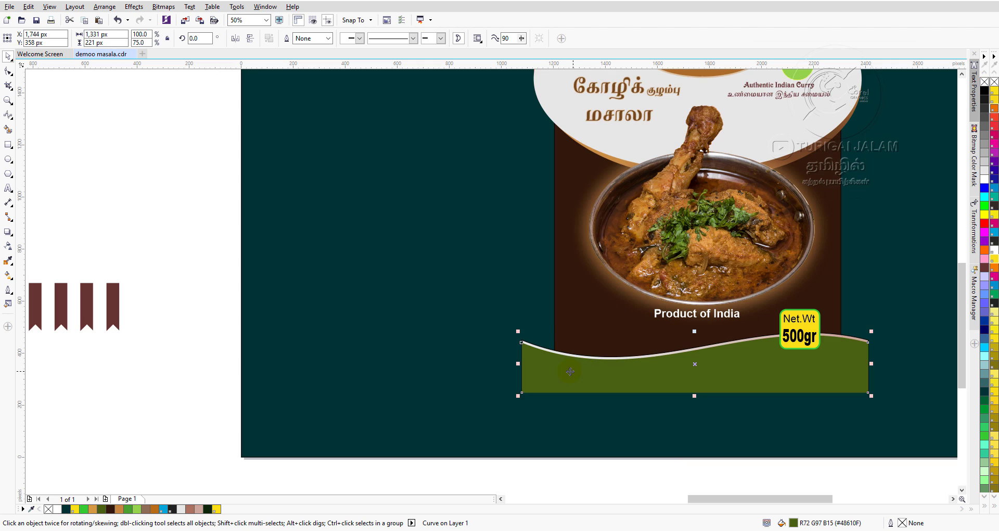
Remove the outline from the gradient stripe along the bottom wave band.
{"action": "scroll", "coordinate": [538, 359], "scroll_direction": "up", "scroll_amount": 1}
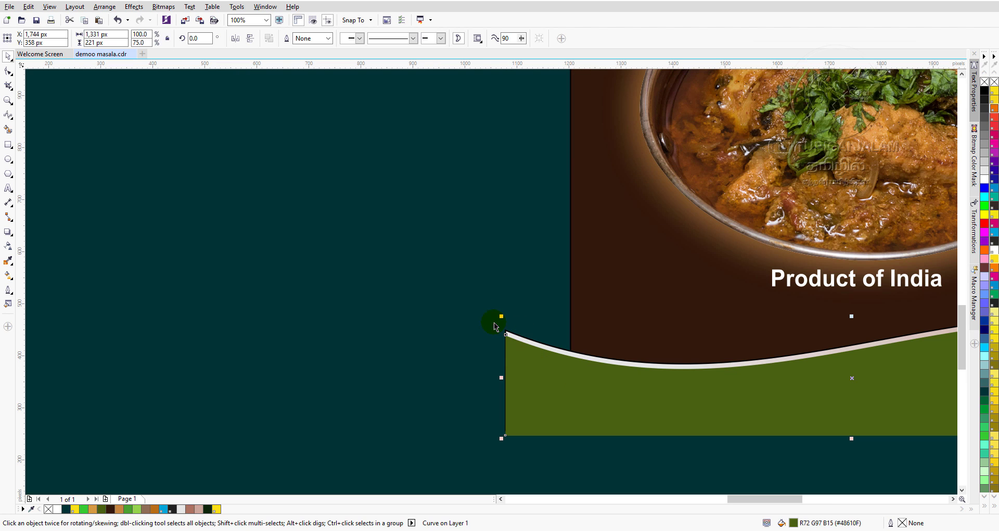
{"action": "left_click", "coordinate": [522, 340]}
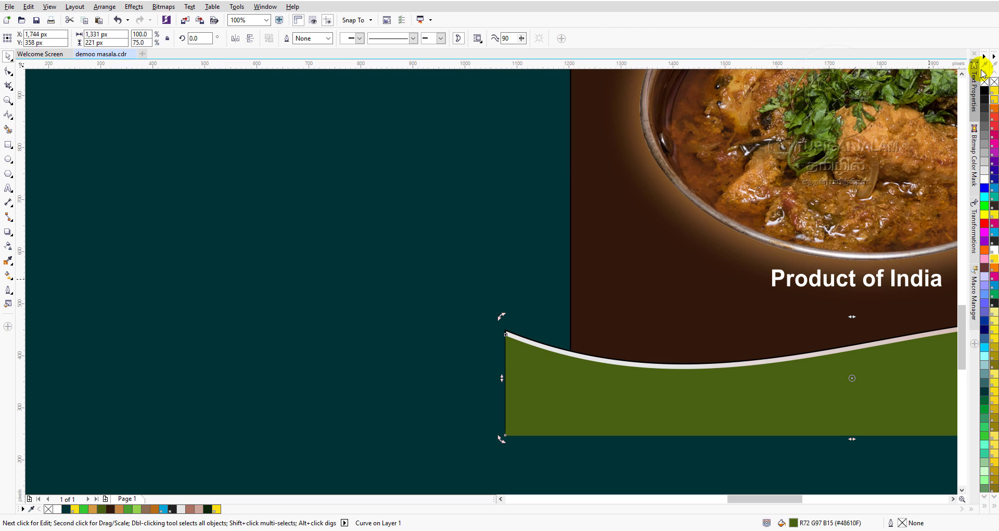
{"action": "left_click", "coordinate": [474, 326]}
{"action": "left_click", "coordinate": [515, 337]}
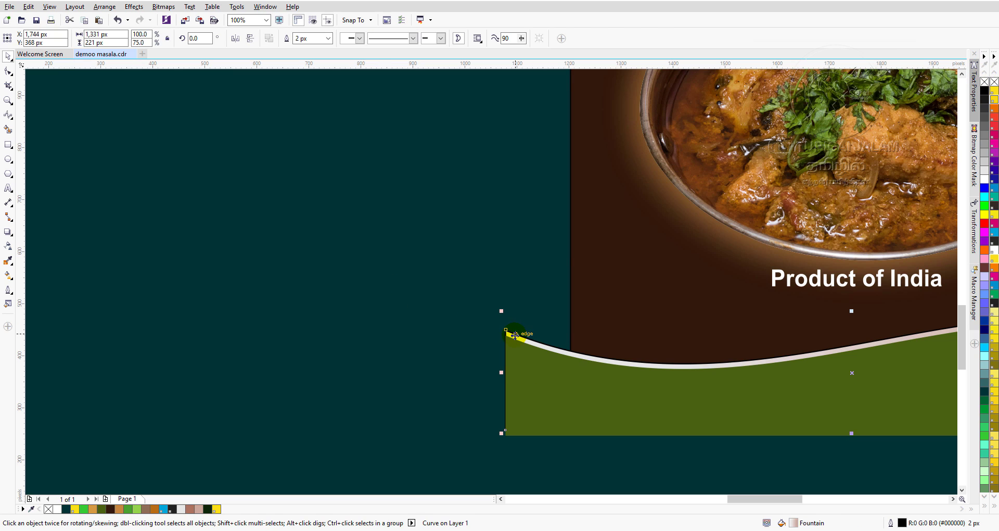
{"action": "right_click", "coordinate": [993, 82]}
{"action": "scroll", "coordinate": [587, 295], "scroll_direction": "down", "scroll_amount": 2}
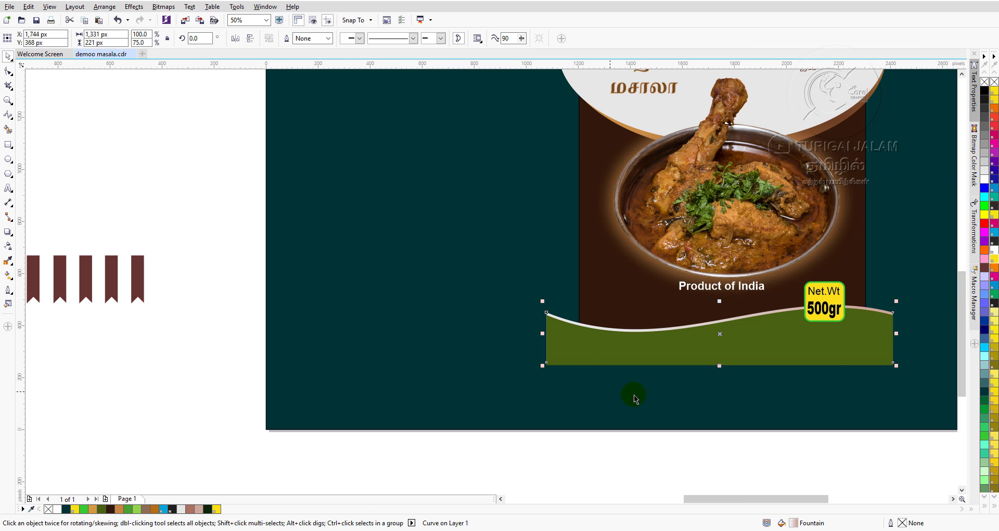
Nudge the "Net.Wt 500gr" badge 70 px down so it sits further over the green wave band.
{"action": "left_click", "coordinate": [953, 499]}
{"action": "left_click", "coordinate": [839, 320]}
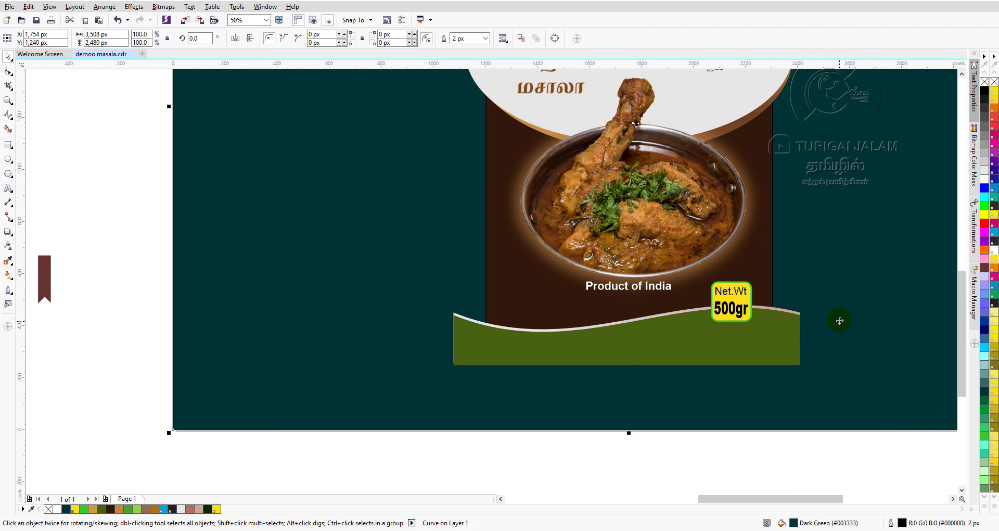
{"action": "left_click", "coordinate": [744, 319]}
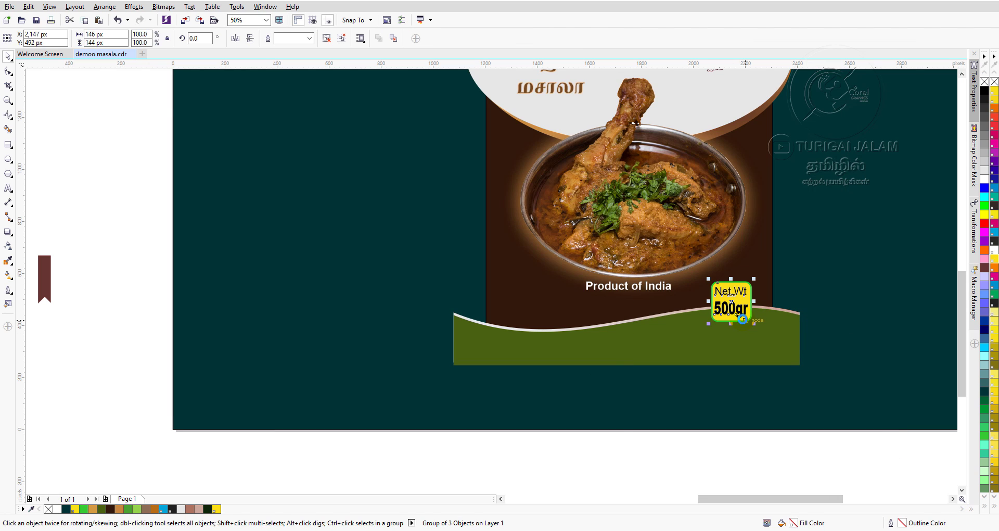
{"action": "key", "text": "Down"}
{"action": "key", "text": "Down"}
{"action": "key", "text": "Down"}
{"action": "key", "text": "Down"}
{"action": "key", "text": "Down"}
{"action": "key", "text": "Down"}
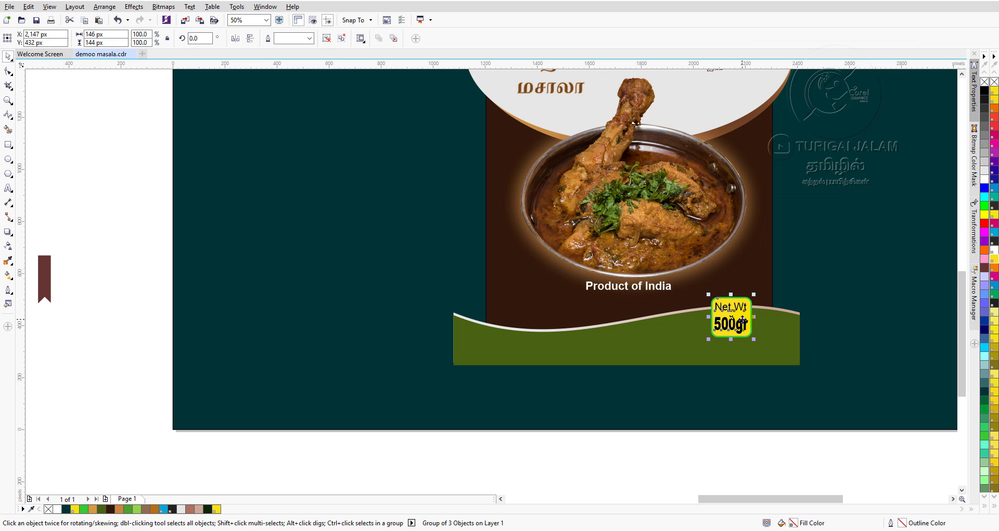
{"action": "key", "text": "Down"}
{"action": "key", "text": "Down"}
{"action": "key", "text": "Up"}
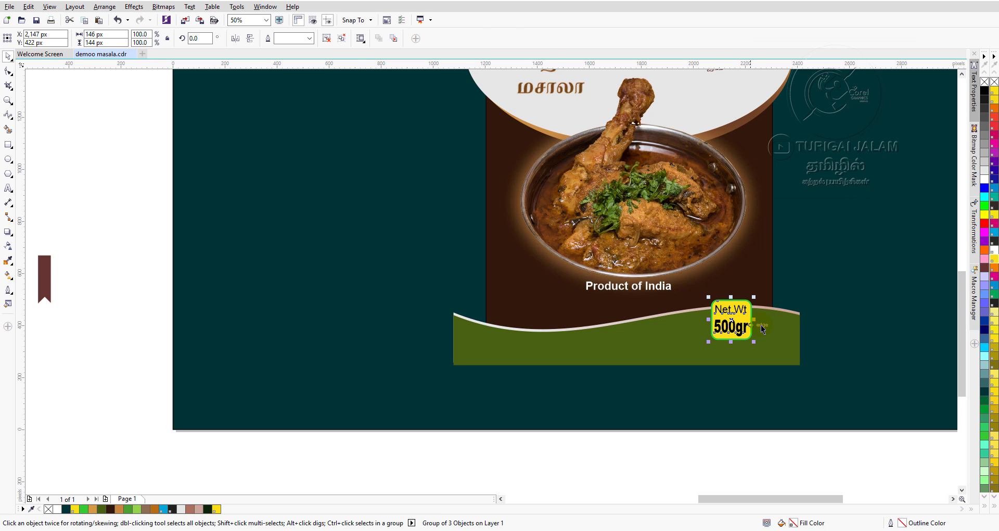
Nudge the "Product of India" text 20 px down, away from the curry bowl.
{"action": "scroll", "coordinate": [812, 265], "scroll_direction": "down", "scroll_amount": 1}
{"action": "left_click", "coordinate": [720, 277]}
{"action": "scroll", "coordinate": [719, 278], "scroll_direction": "up", "scroll_amount": 2}
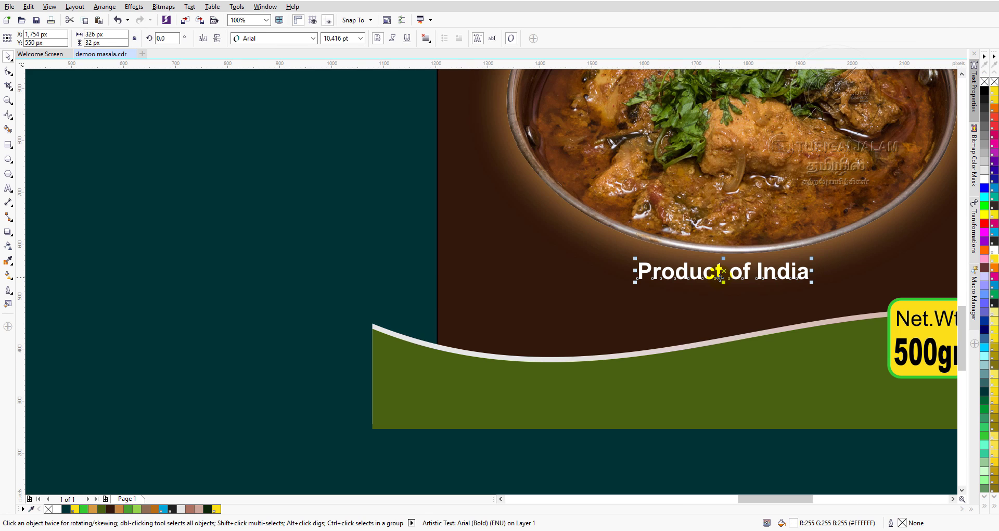
{"action": "key", "text": "Down"}
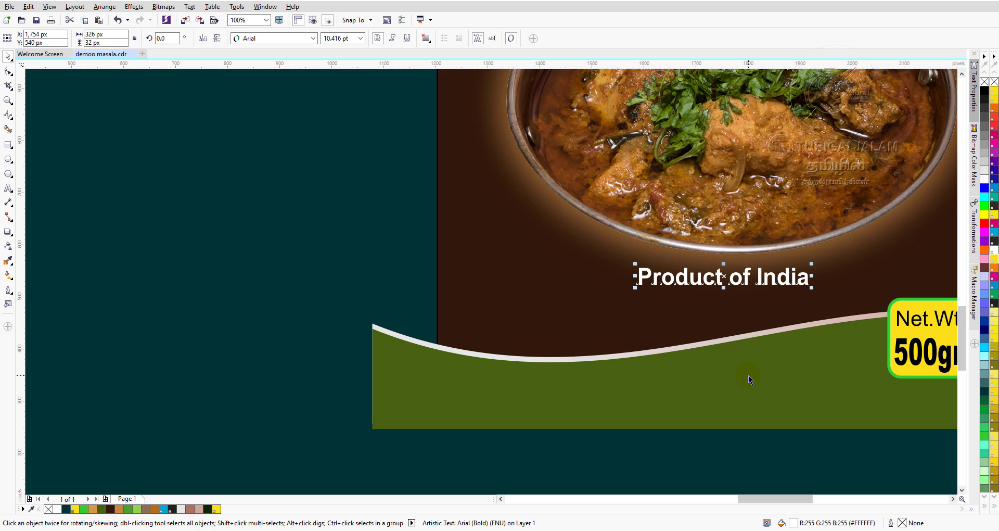
{"action": "key", "text": "Up"}
{"action": "scroll", "coordinate": [767, 327], "scroll_direction": "down", "scroll_amount": 1}
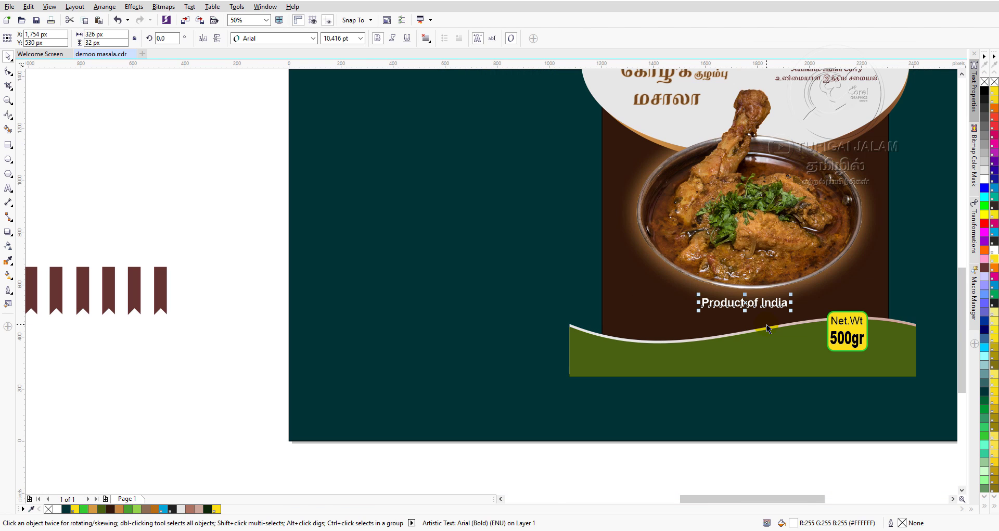
Examine the chicken curry bowl image up close and the pouch front around the title and logo.
{"action": "scroll", "coordinate": [807, 130], "scroll_direction": "down", "scroll_amount": 1}
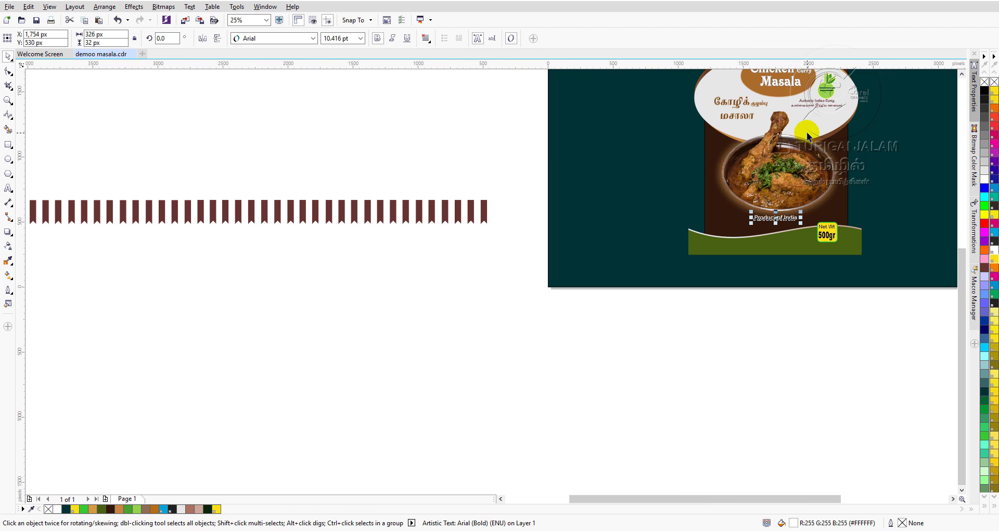
{"action": "left_click", "coordinate": [953, 499]}
{"action": "left_click", "coordinate": [954, 499]}
{"action": "left_click", "coordinate": [954, 499]}
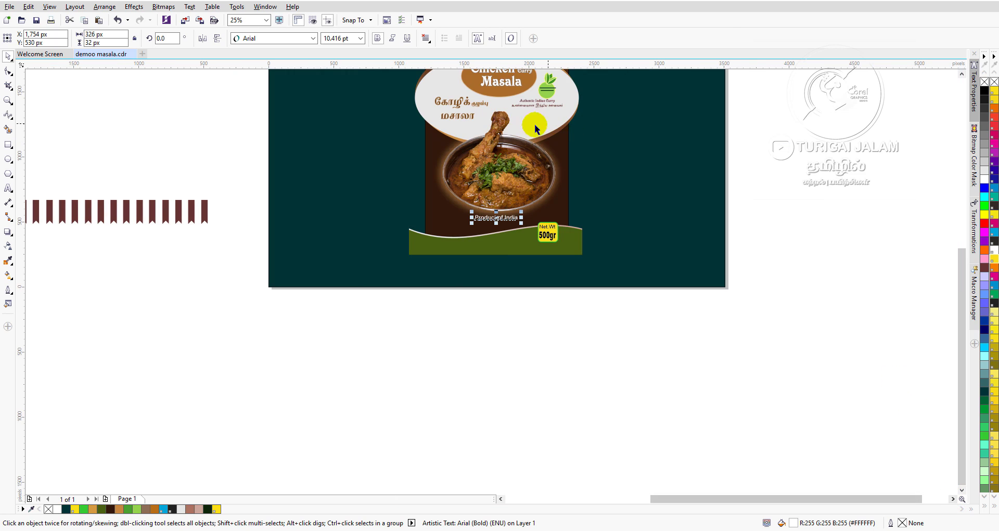
{"action": "scroll", "coordinate": [496, 137], "scroll_direction": "up", "scroll_amount": 1}
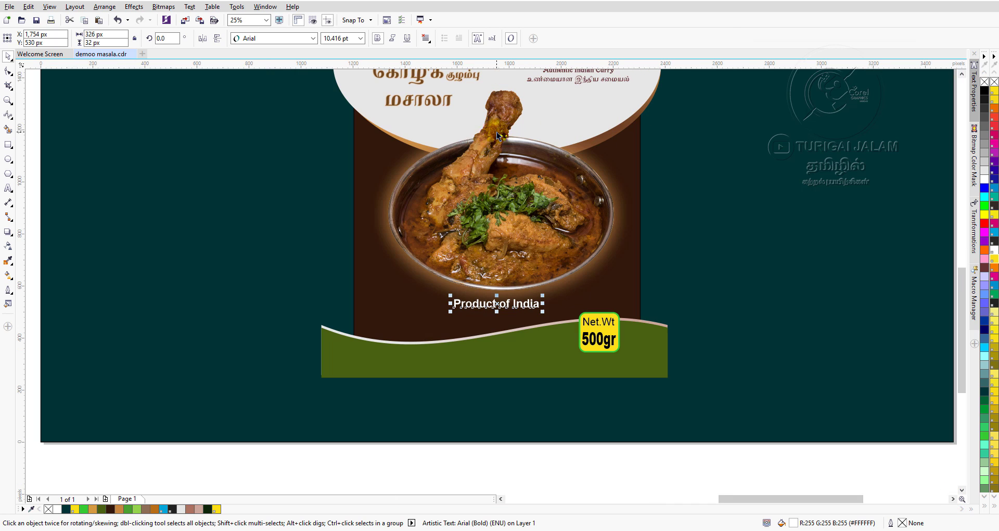
{"action": "left_click", "coordinate": [408, 162]}
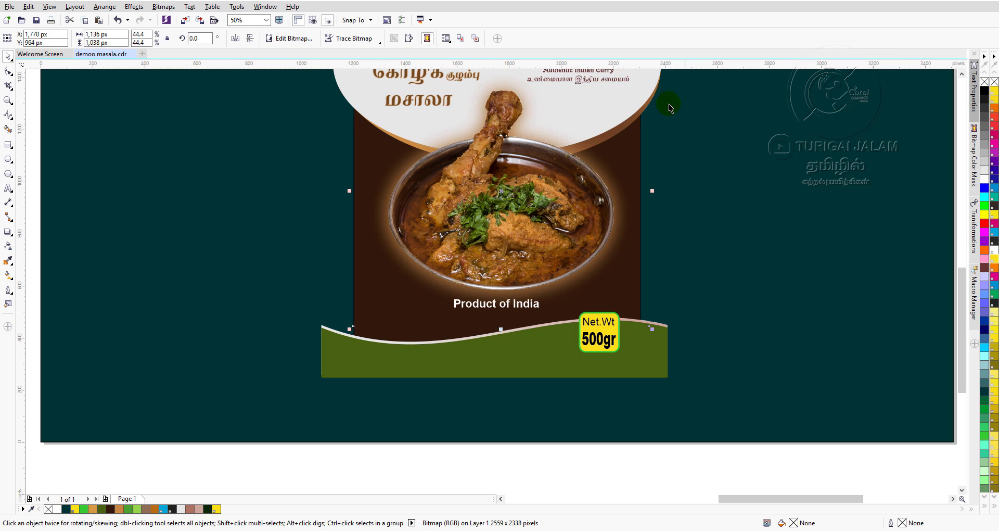
{"action": "scroll", "coordinate": [522, 102], "scroll_direction": "up", "scroll_amount": 3}
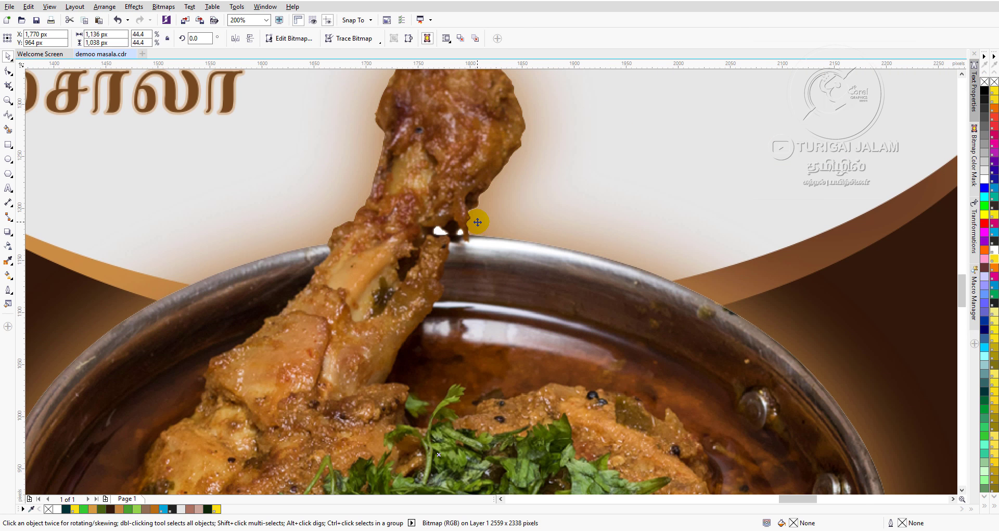
{"action": "scroll", "coordinate": [478, 222], "scroll_direction": "down", "scroll_amount": 2}
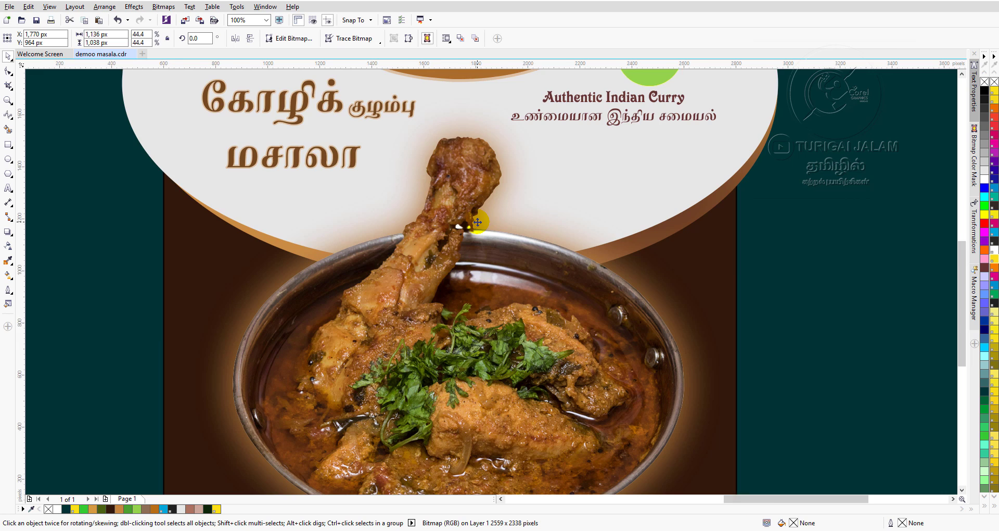
{"action": "scroll", "coordinate": [477, 222], "scroll_direction": "down", "scroll_amount": 1}
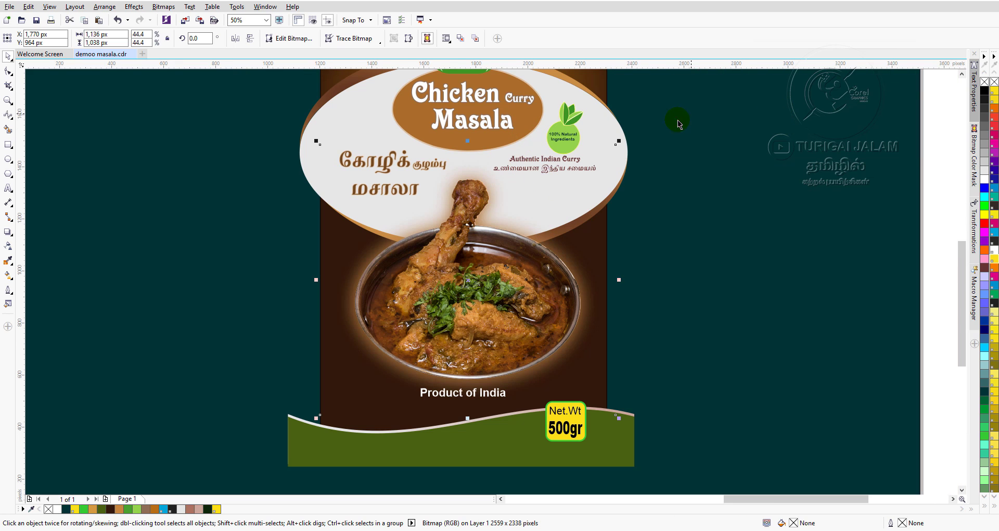
{"action": "left_click", "coordinate": [961, 74]}
{"action": "left_click", "coordinate": [961, 74]}
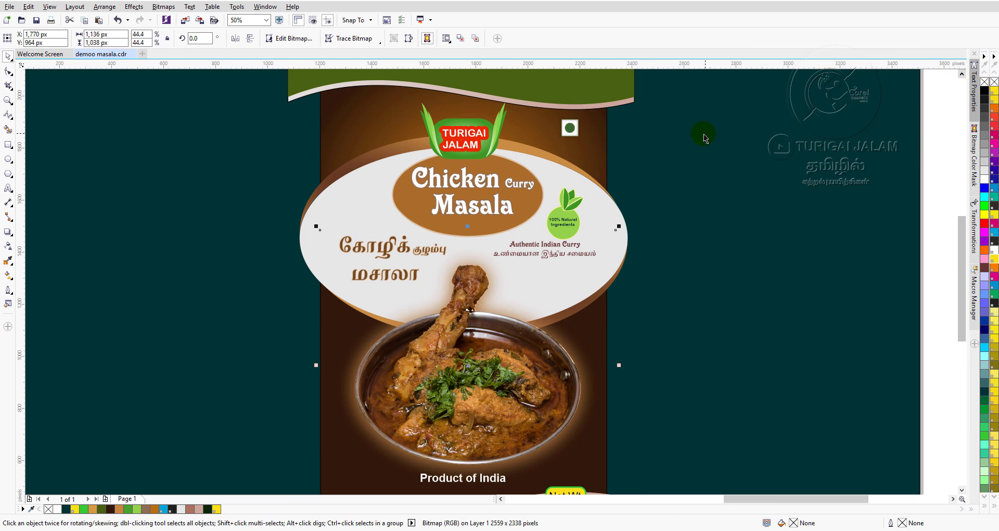
{"action": "scroll", "coordinate": [704, 133], "scroll_direction": "down", "scroll_amount": 1}
{"action": "scroll", "coordinate": [645, 133], "scroll_direction": "up", "scroll_amount": 1}
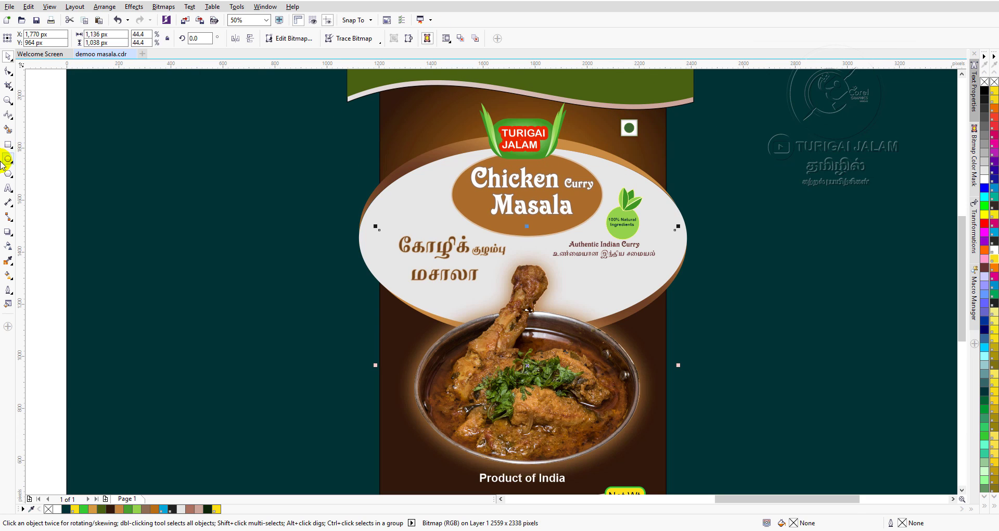
Draw a rectangle about 81 by 221 px beside the pouch and round its two upper corners to 10 px.
{"action": "left_click", "coordinate": [8, 144]}
{"action": "mouse_move", "coordinate": [727, 118]}
{"action": "left_mouse_down"}
{"action": "mouse_move", "coordinate": [732, 171]}
{"action": "mouse_move", "coordinate": [751, 178]}
{"action": "left_mouse_up"}
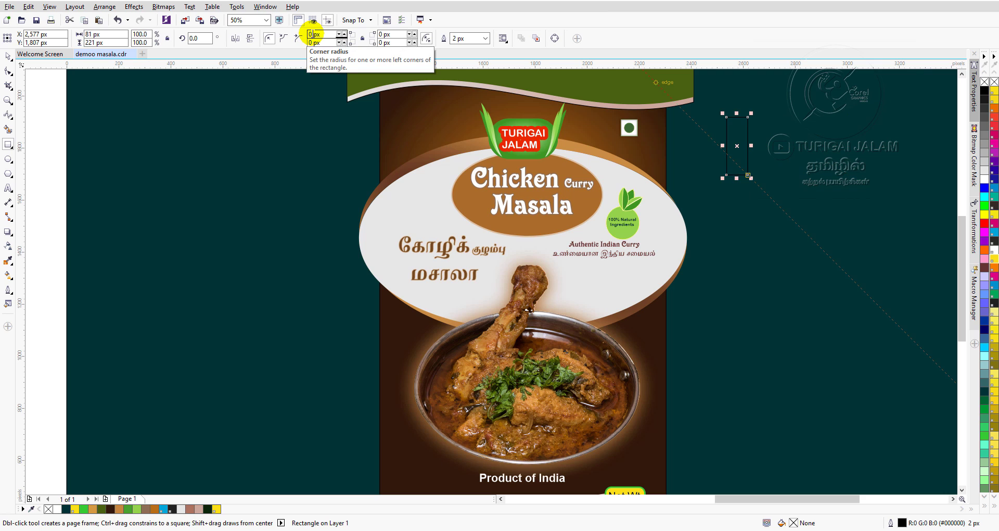
{"action": "left_click_drag", "start_coordinate": [313, 35], "coordinate": [297, 34]}
{"action": "type", "text": "1"}
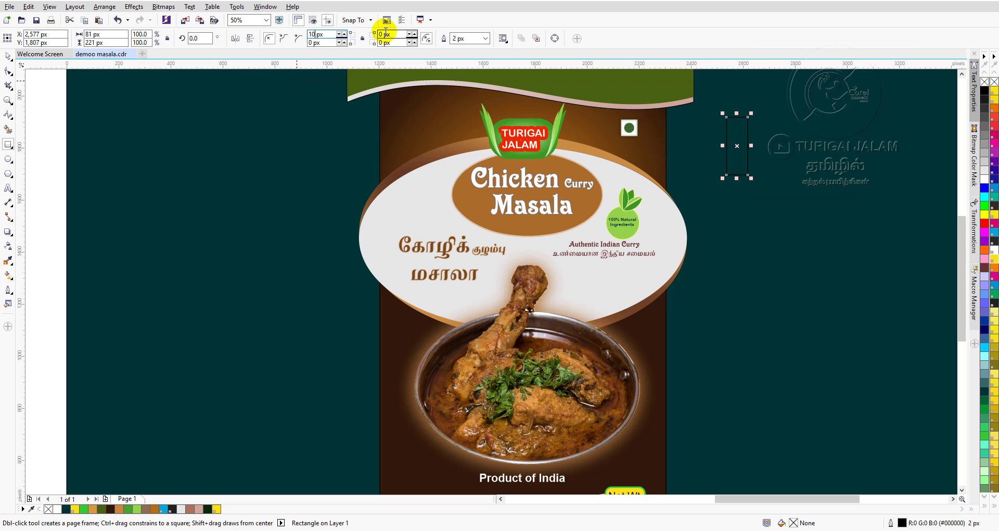
{"action": "left_click_drag", "start_coordinate": [385, 34], "coordinate": [373, 35]}
{"action": "type", "text": "10"}
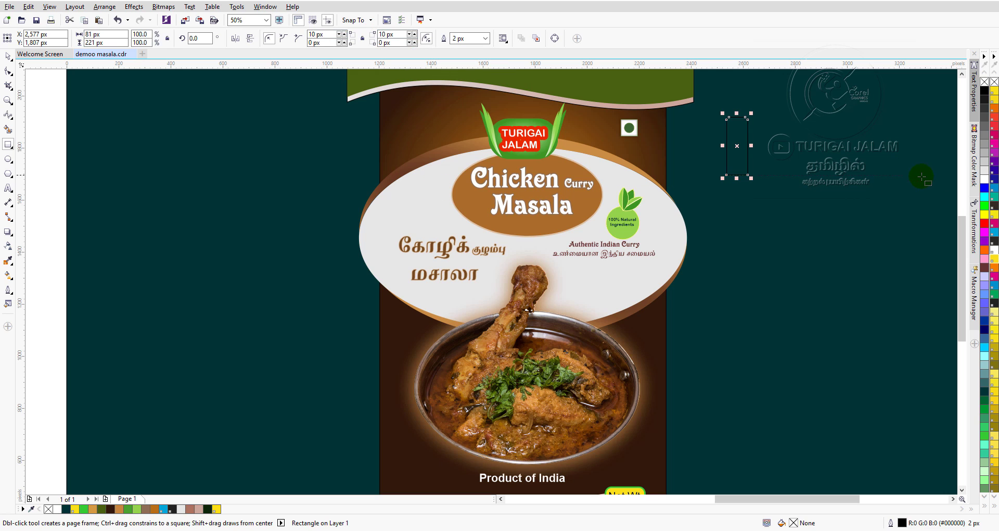
Fill the rounded rectangle beside the pouch with white.
{"action": "left_click", "coordinate": [995, 170]}
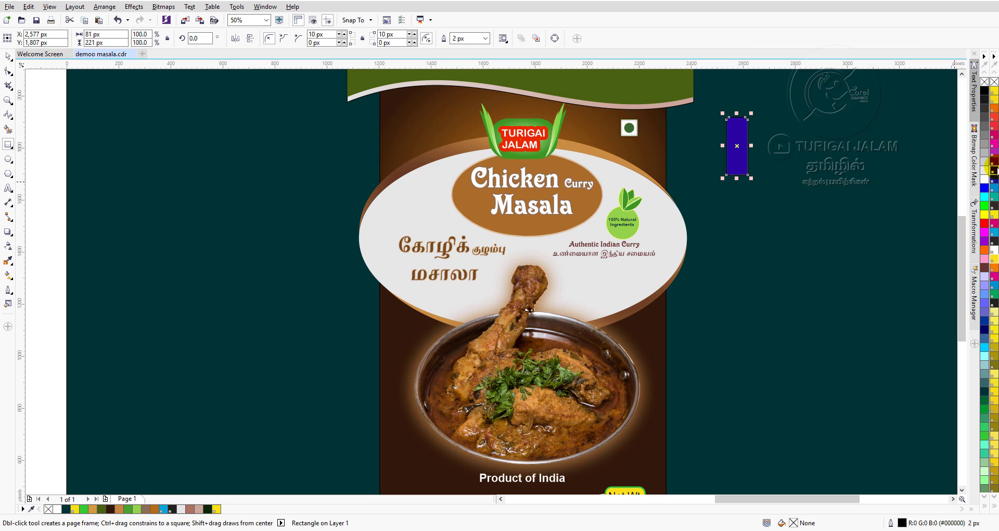
{"action": "left_click", "coordinate": [994, 251]}
{"action": "scroll", "coordinate": [739, 110], "scroll_direction": "up", "scroll_amount": 2}
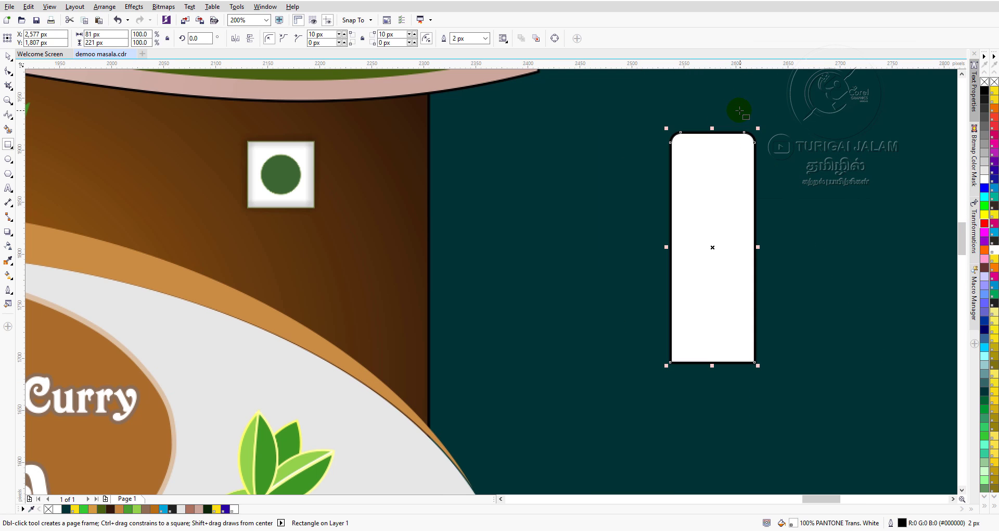
Set the radius of the rectangle's two upper corners to 25 px.
{"action": "double_click", "coordinate": [315, 35]}
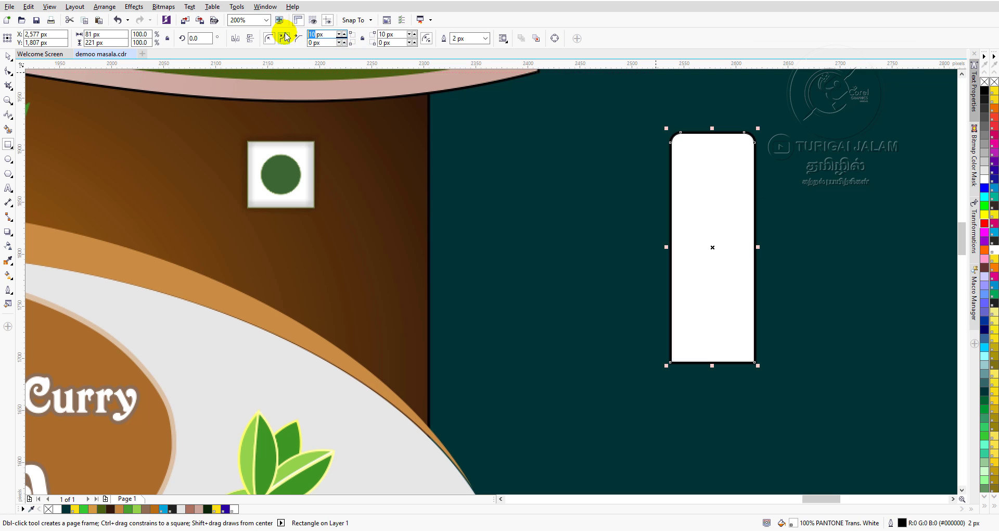
{"action": "left_click", "coordinate": [285, 37]}
{"action": "type", "text": "25"}
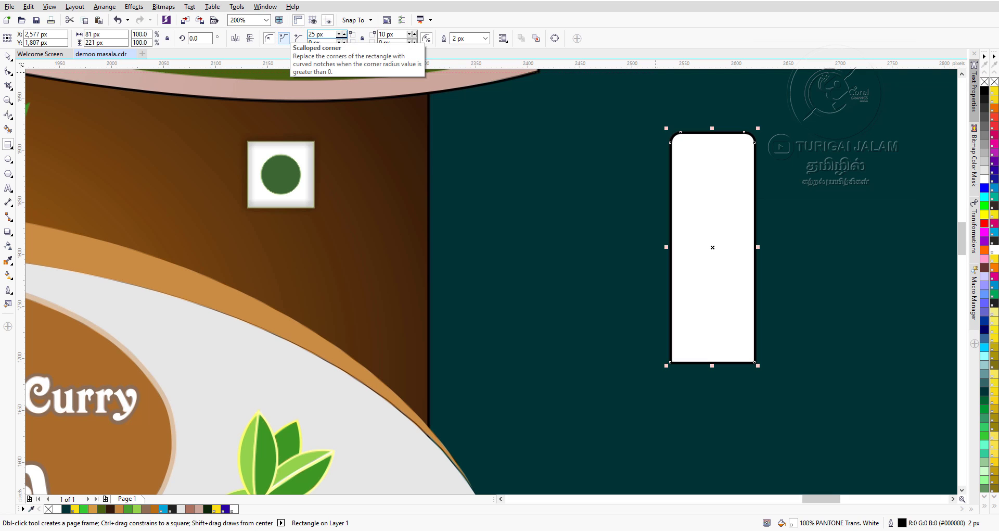
{"action": "left_click", "coordinate": [385, 35]}
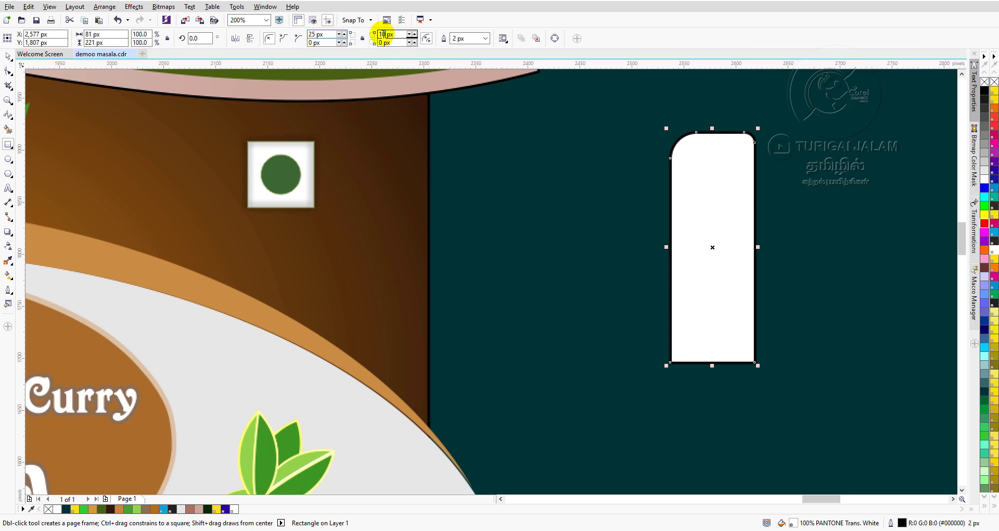
{"action": "double_click", "coordinate": [385, 35]}
{"action": "type", "text": "25"}
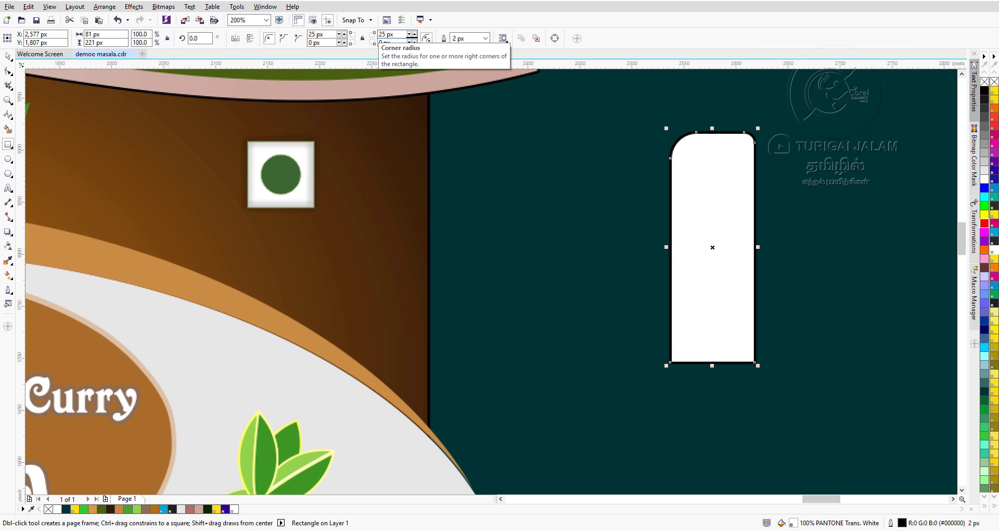
{"action": "key", "text": "Return"}
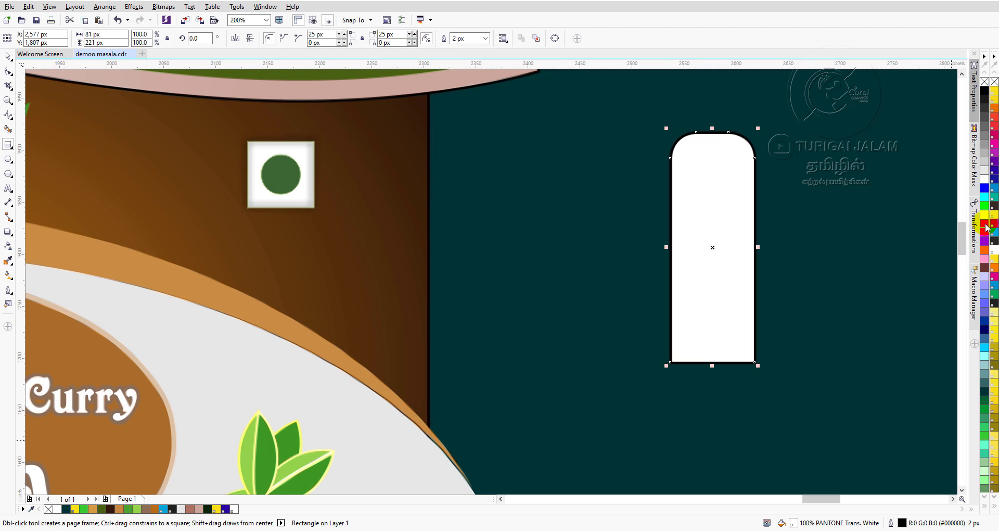
Fill the rounded rectangle with dark red #9A0000 and remove its outline.
{"action": "left_click_drag", "start_coordinate": [986, 227], "coordinate": [969, 249]}
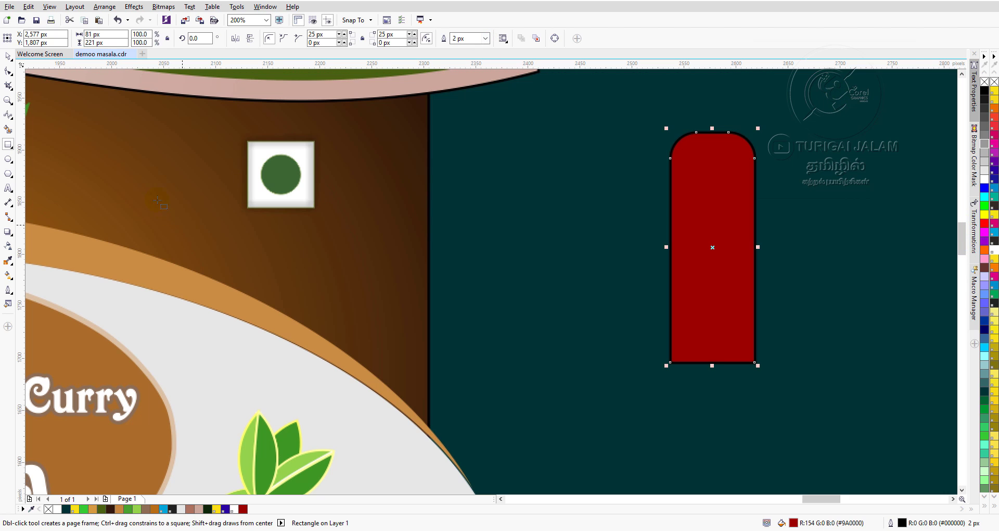
{"action": "right_click", "coordinate": [985, 81]}
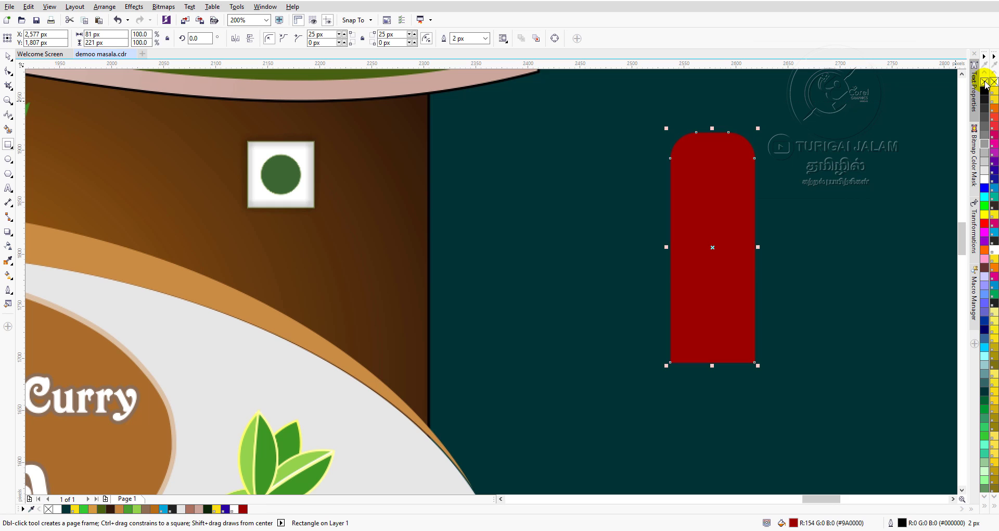
Move the red tab over the vegetarian mark, resize it to about 73 by 122 px and flip it vertically.
{"action": "left_click", "coordinate": [8, 56]}
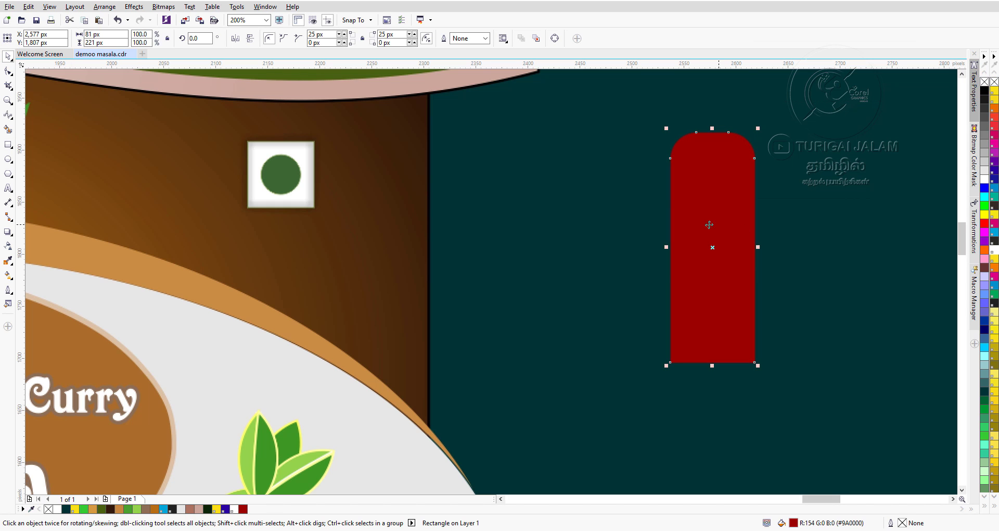
{"action": "left_click_drag", "start_coordinate": [718, 238], "coordinate": [325, 202]}
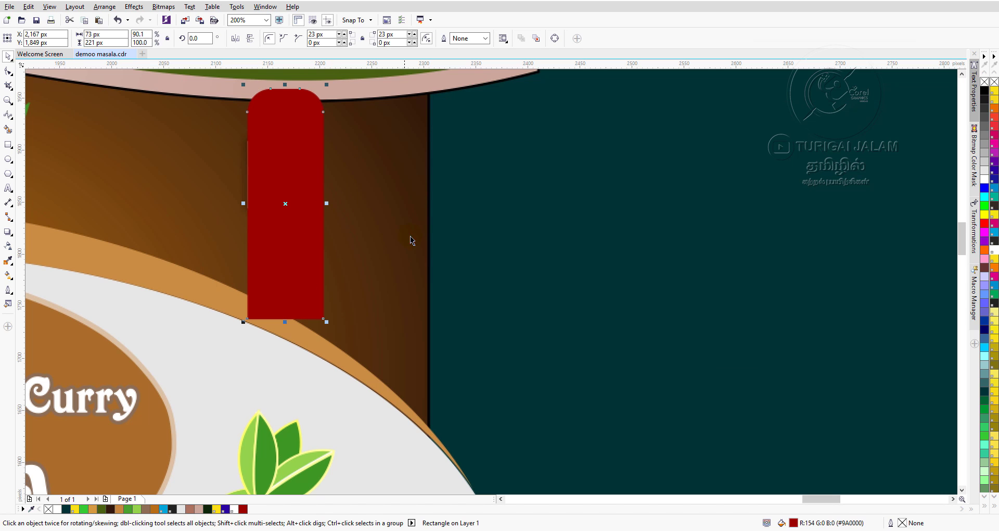
{"action": "left_click_drag", "start_coordinate": [284, 321], "coordinate": [284, 220]}
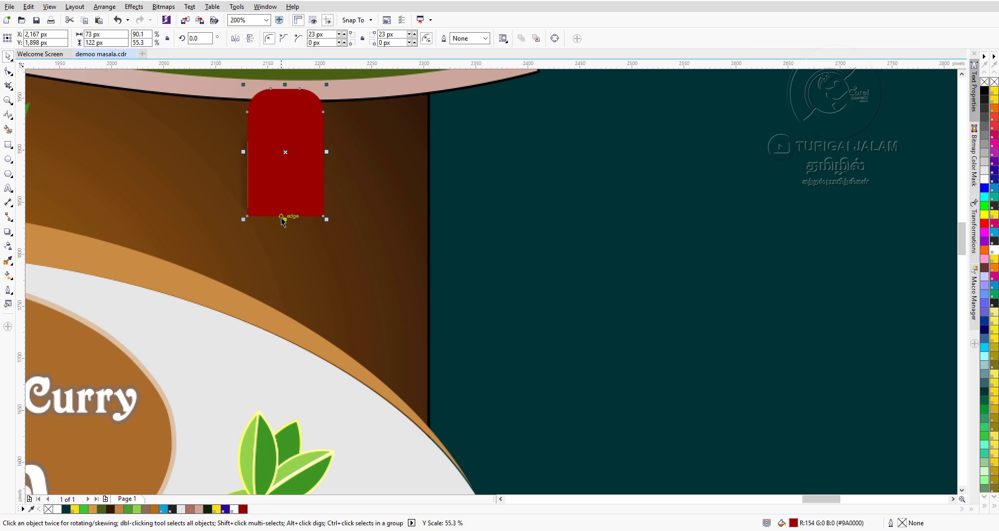
{"action": "left_click", "coordinate": [249, 39]}
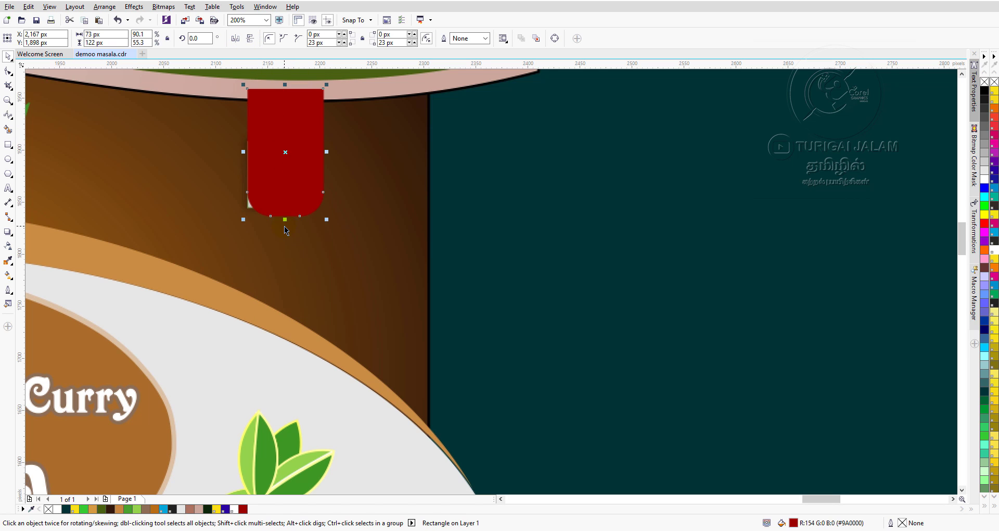
Enlarge the red tab to about 79 by 132 px and place it behind the vegetarian mark and the upper wave stripe.
{"action": "left_click_drag", "start_coordinate": [243, 219], "coordinate": [233, 234]}
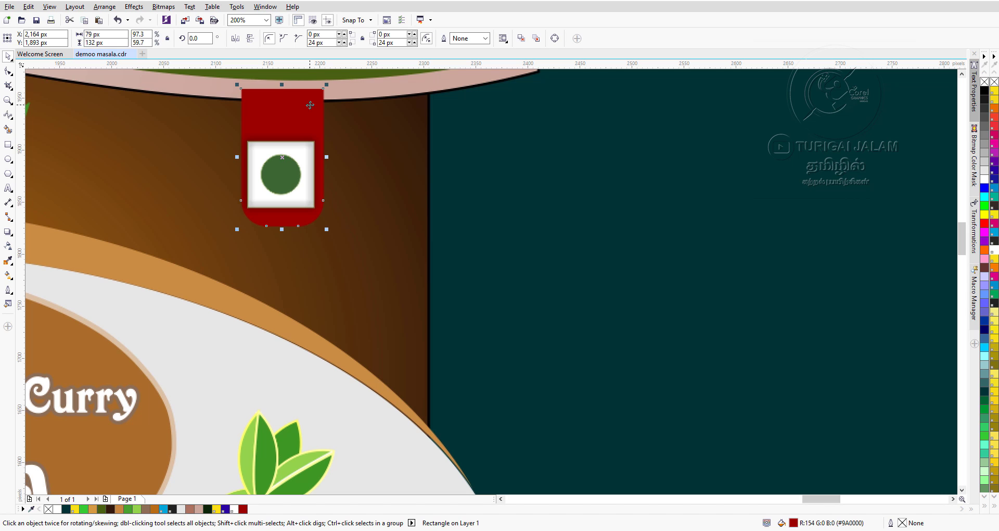
{"action": "left_click", "coordinate": [309, 104]}
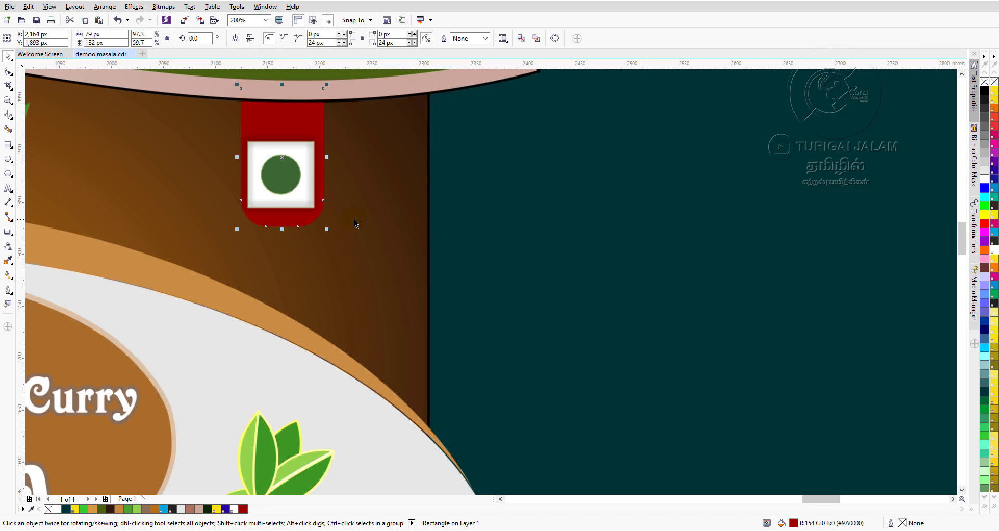
{"action": "left_click", "coordinate": [538, 187]}
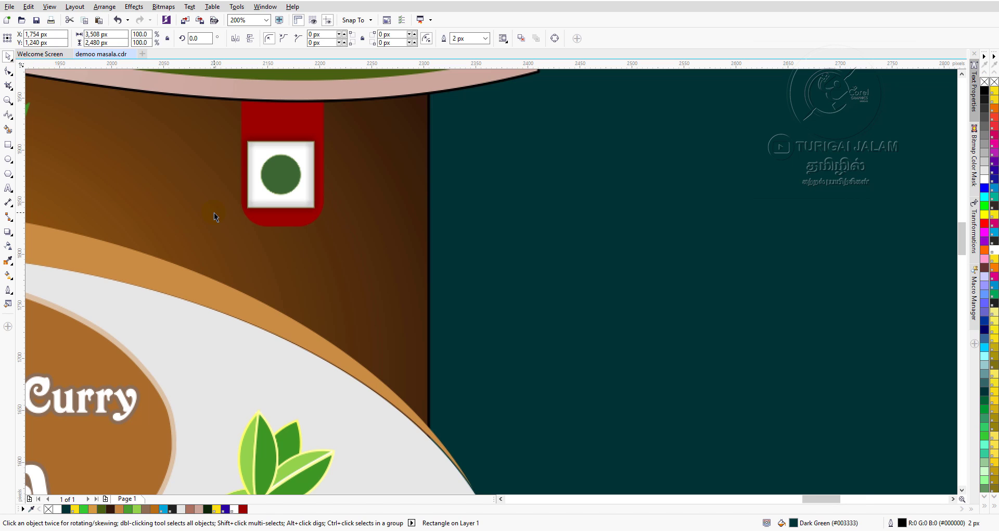
Widen the brown gradient pouch background evenly on both sides to about 1,259 px.
{"action": "scroll", "coordinate": [214, 212], "scroll_direction": "down", "scroll_amount": 2}
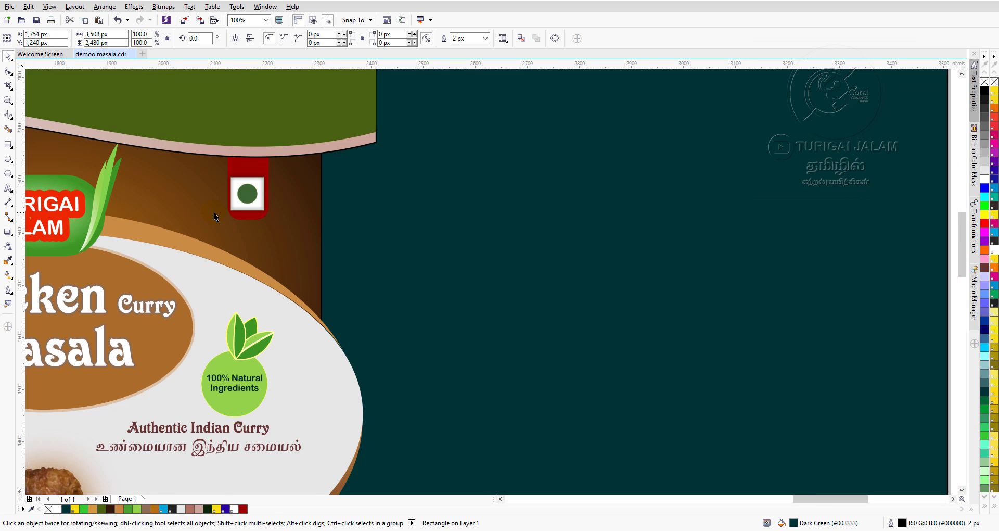
{"action": "left_click", "coordinate": [501, 499]}
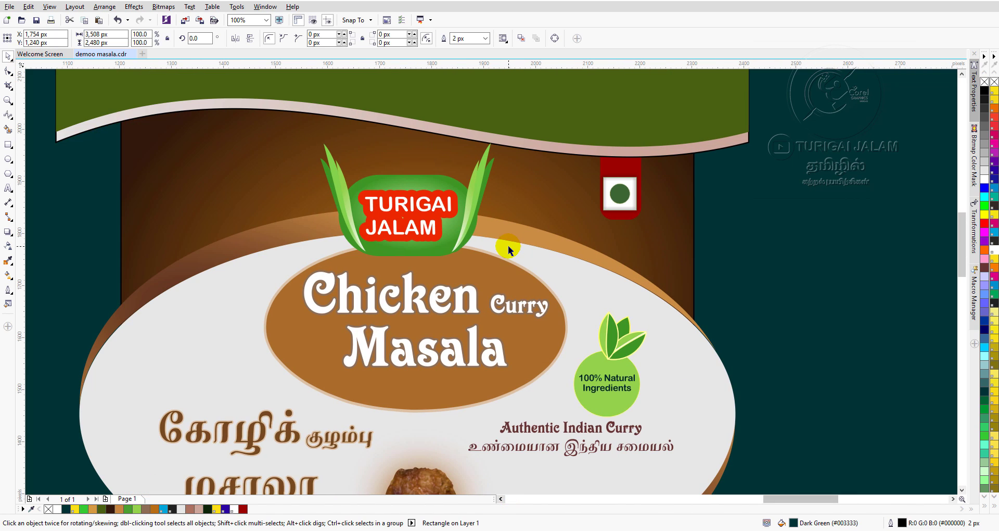
{"action": "scroll", "coordinate": [323, 235], "scroll_direction": "down", "scroll_amount": 2}
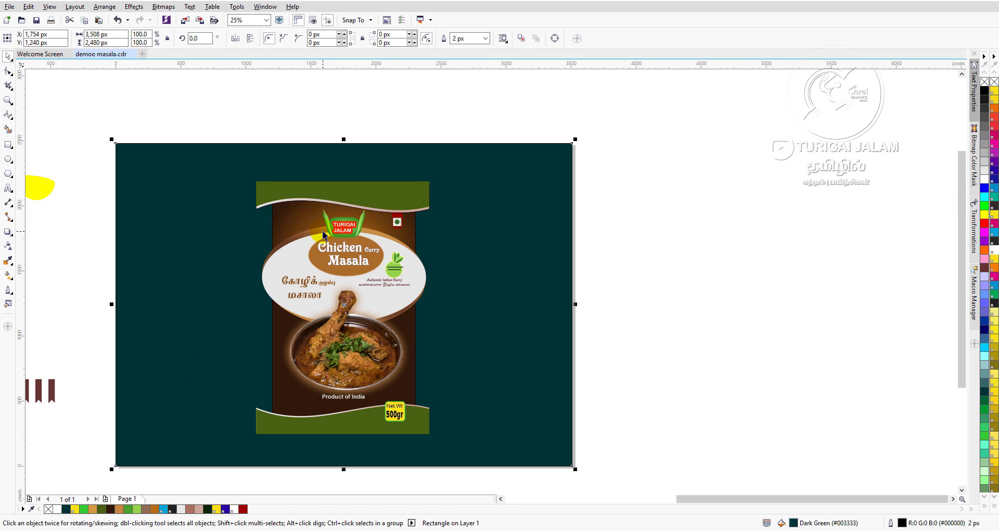
{"action": "left_click", "coordinate": [118, 111]}
{"action": "left_click", "coordinate": [273, 225]}
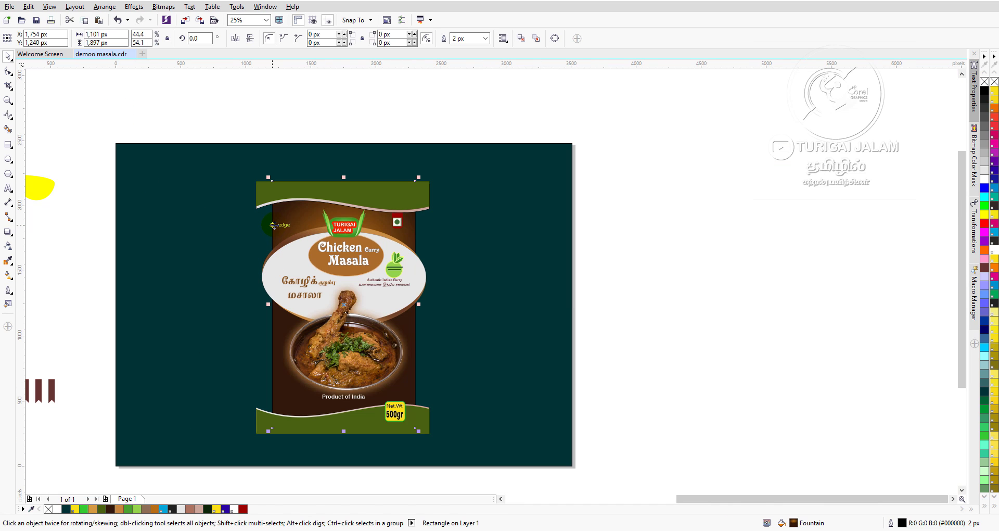
{"action": "left_click", "coordinate": [738, 205]}
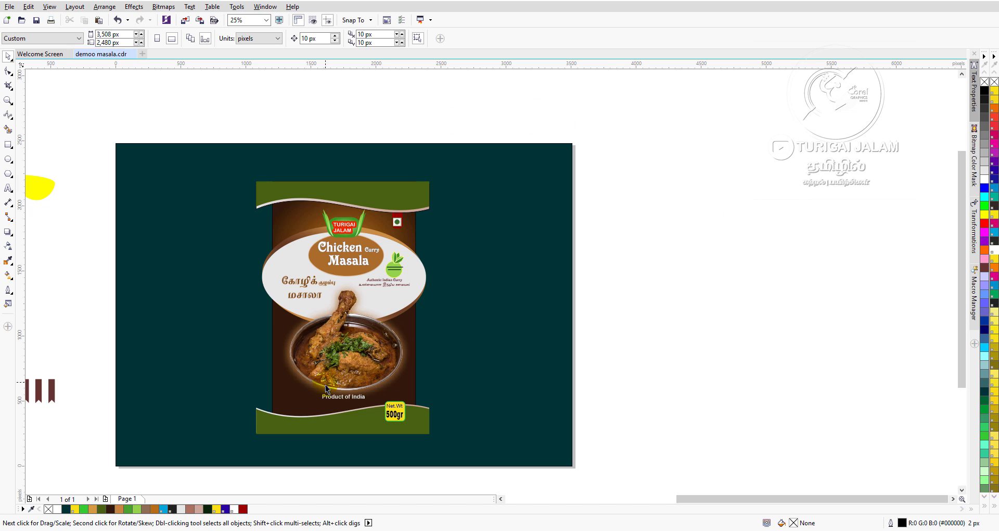
{"action": "left_click", "coordinate": [277, 218]}
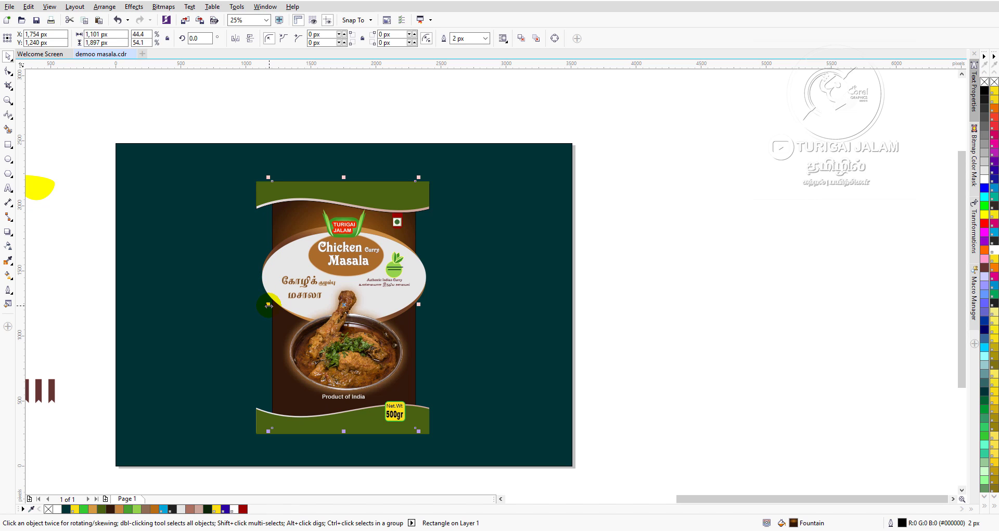
{"action": "left_click_drag", "start_coordinate": [269, 304], "coordinate": [261, 304]}
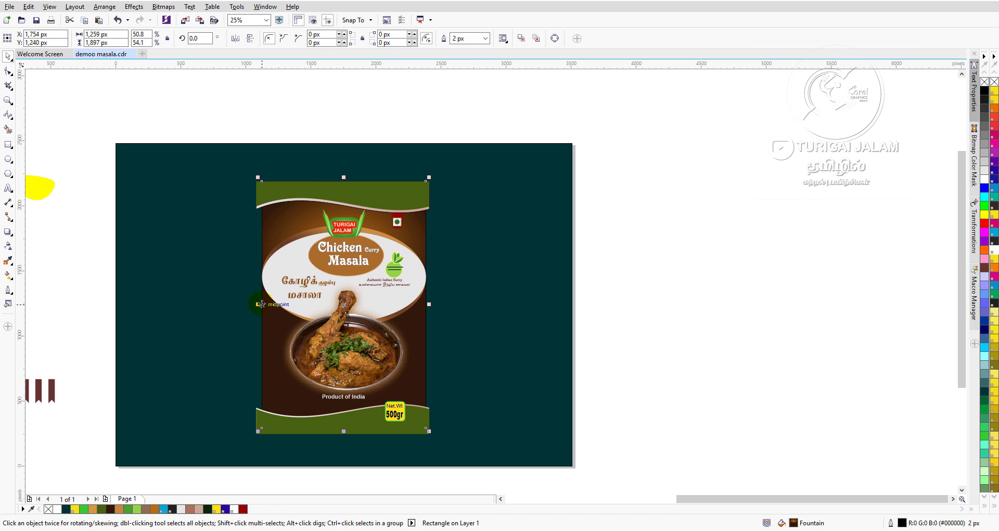
Try widening the brown gradient background evenly to about 1,351 px, and bring it back to about 1,261 px.
{"action": "key", "text": "Escape"}
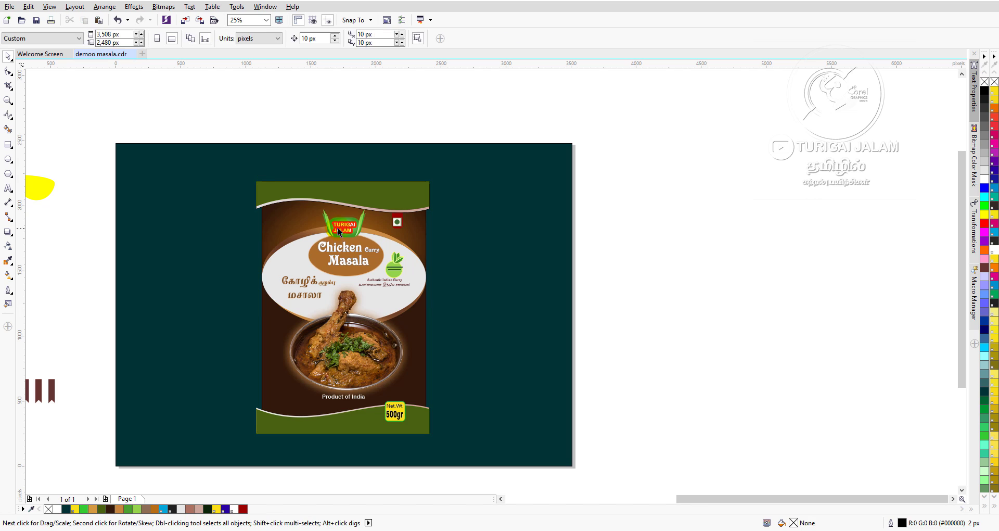
{"action": "left_click", "coordinate": [281, 219]}
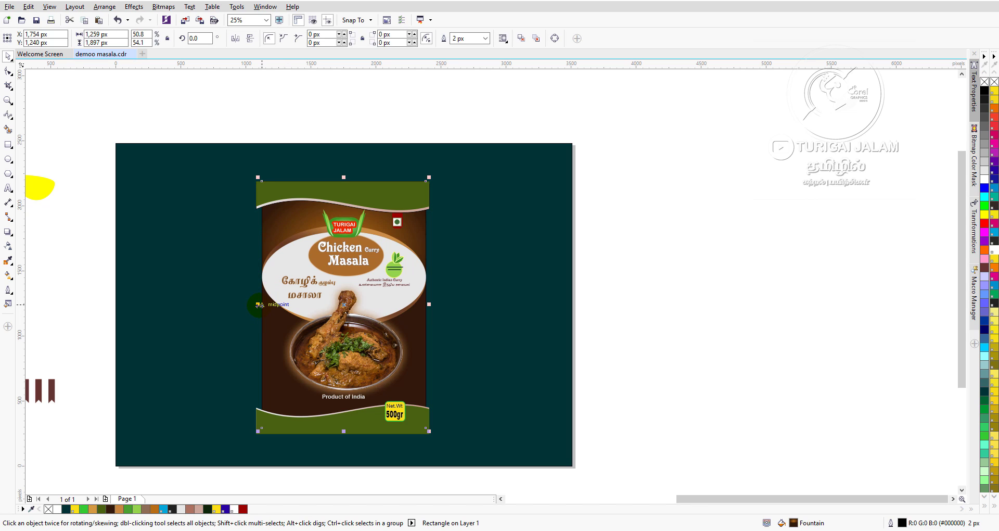
{"action": "left_click_drag", "start_coordinate": [258, 304], "coordinate": [252, 305]}
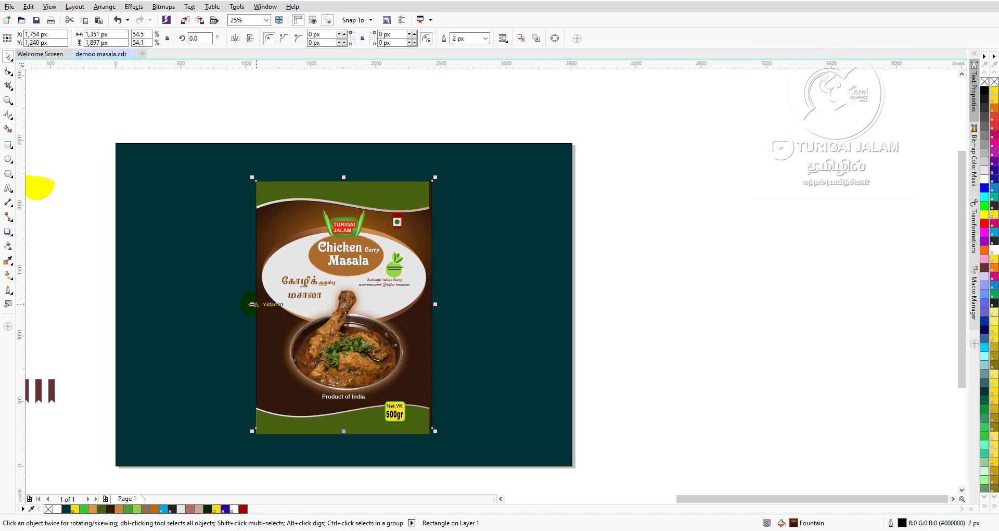
{"action": "left_click_drag", "start_coordinate": [254, 304], "coordinate": [256, 304]}
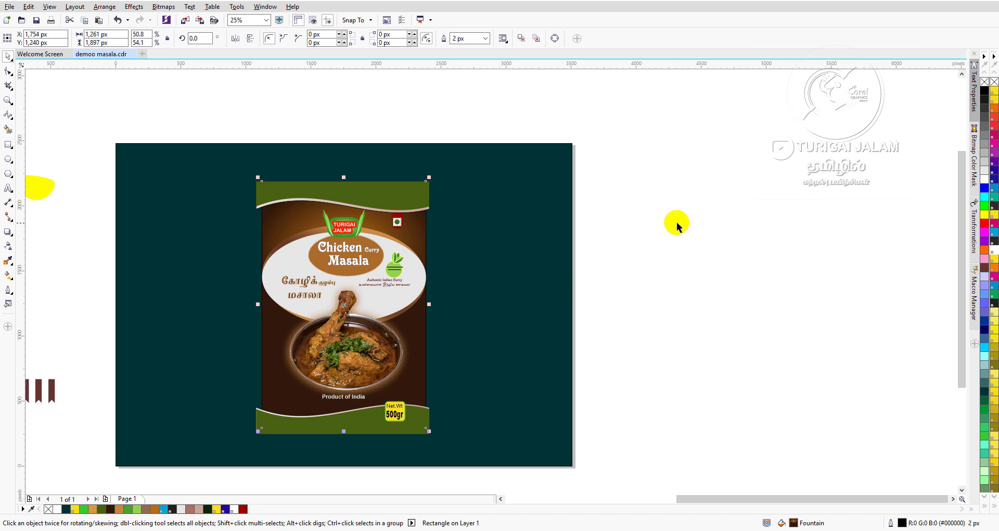
Undo the widening of the brown gradient pouch background.
{"action": "left_click", "coordinate": [445, 235]}
{"action": "scroll", "coordinate": [348, 274], "scroll_direction": "up", "scroll_amount": 1}
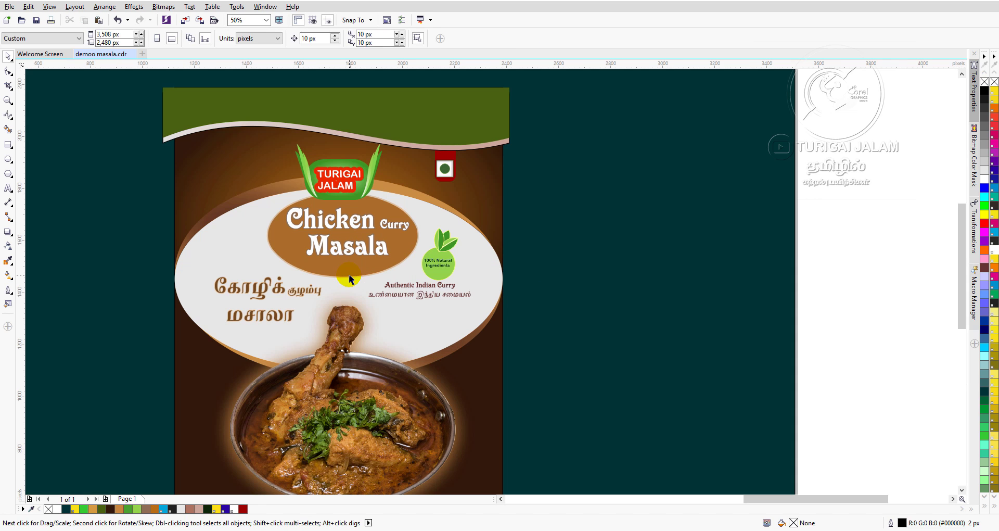
{"action": "left_click", "coordinate": [204, 174]}
{"action": "key", "text": "ctrl+z"}
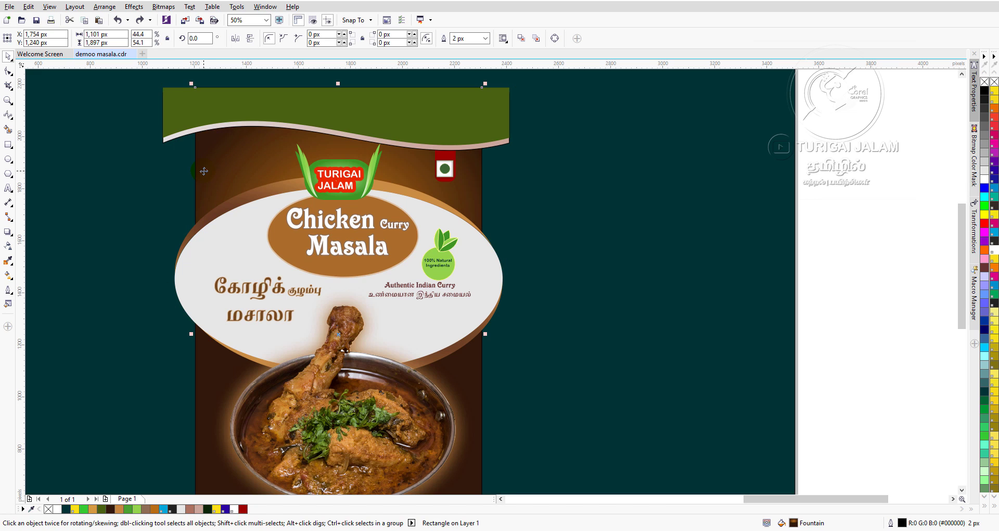
{"action": "left_click", "coordinate": [890, 137]}
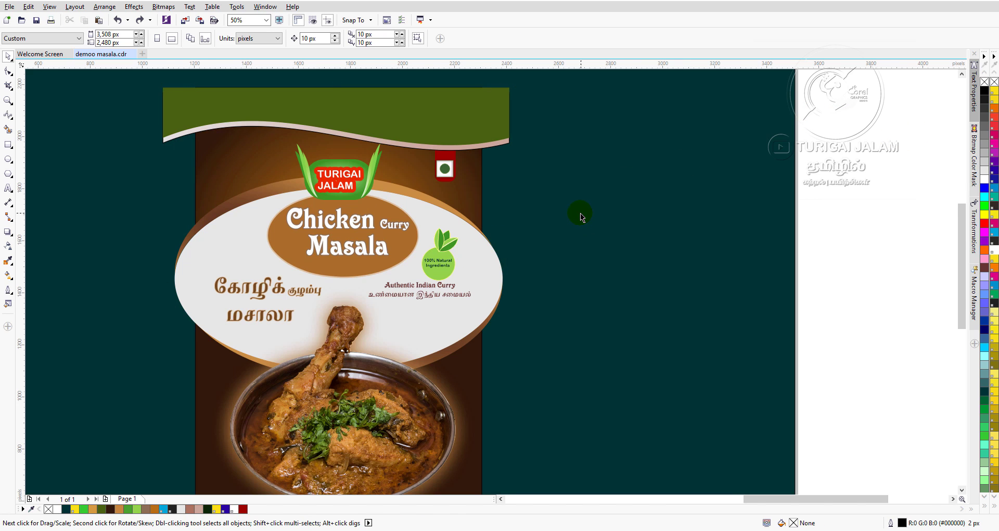
Group the upper green wave band with its stripe and PowerClip the group inside the brown pouch rectangle.
{"action": "scroll", "coordinate": [578, 213], "scroll_direction": "down", "scroll_amount": 2}
{"action": "left_click_drag", "start_coordinate": [325, 100], "coordinate": [592, 185]}
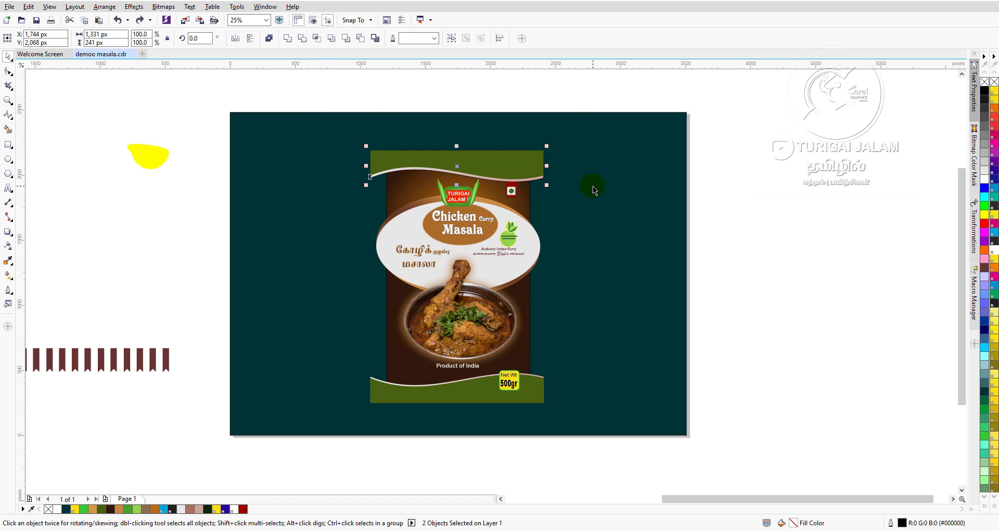
{"action": "left_click", "coordinate": [707, 287]}
{"action": "left_click", "coordinate": [385, 152]}
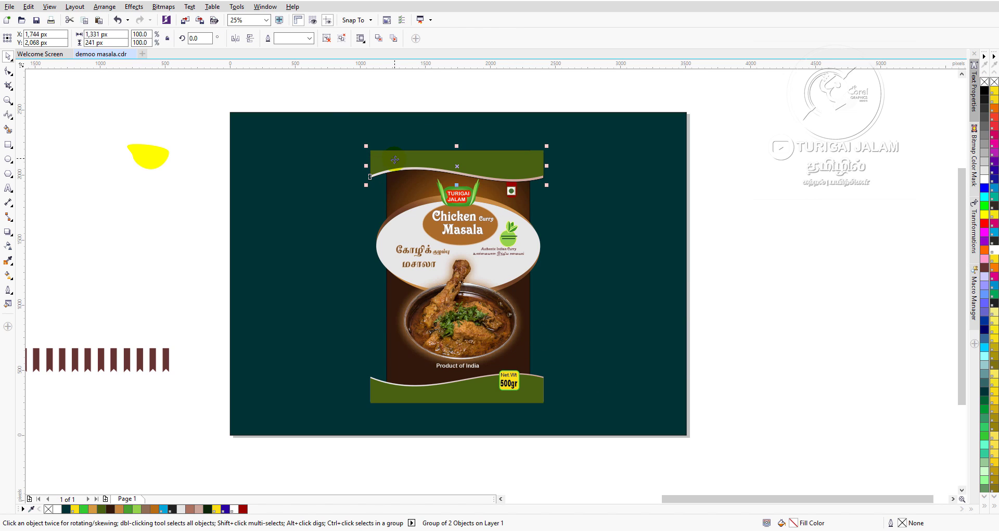
{"action": "left_click", "coordinate": [131, 7]}
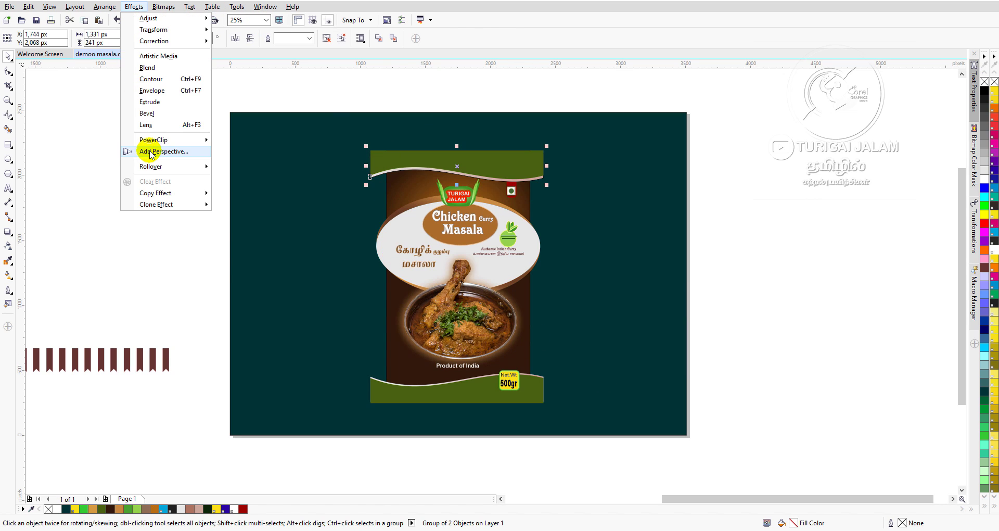
{"action": "mouse_move", "coordinate": [156, 139]}
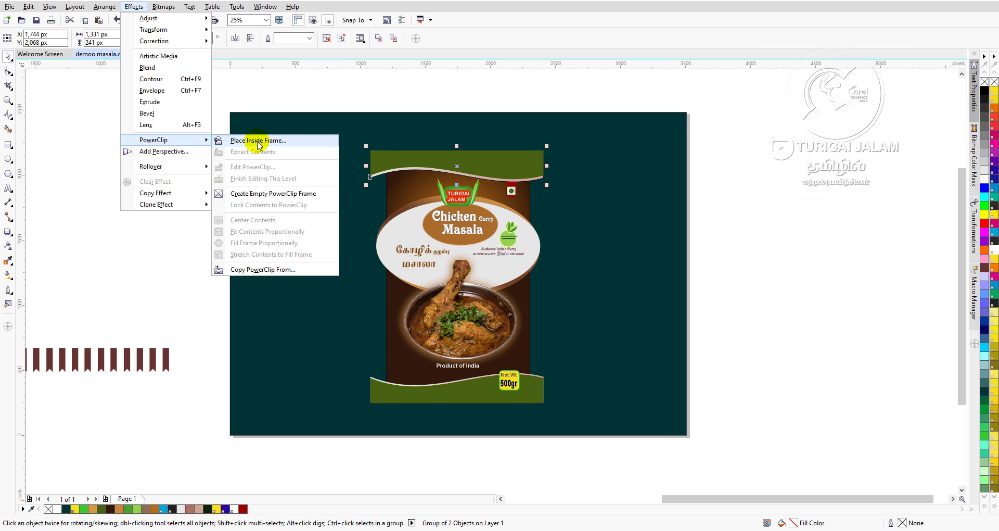
{"action": "left_click", "coordinate": [259, 144]}
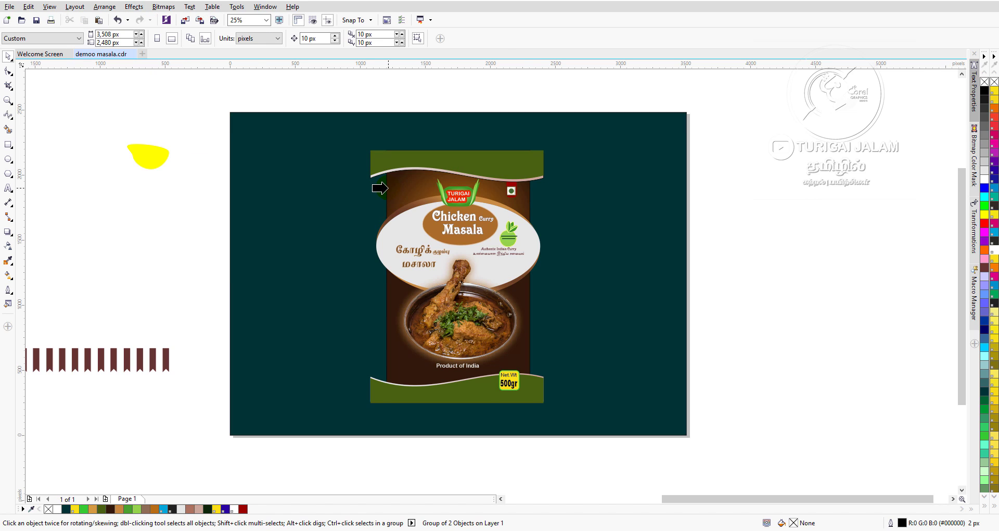
{"action": "left_click", "coordinate": [386, 189]}
{"action": "left_click", "coordinate": [786, 161]}
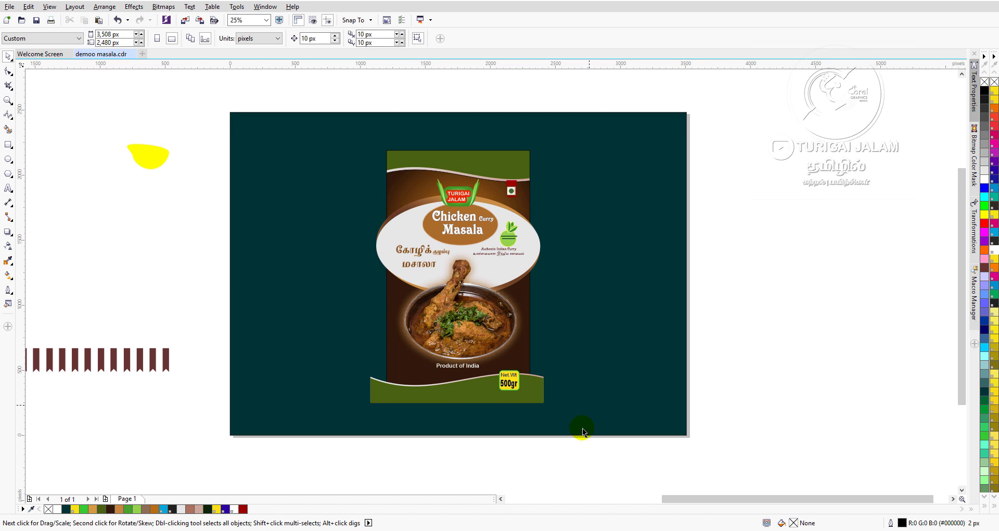
{"action": "left_click", "coordinate": [398, 392]}
{"action": "left_click", "coordinate": [419, 455]}
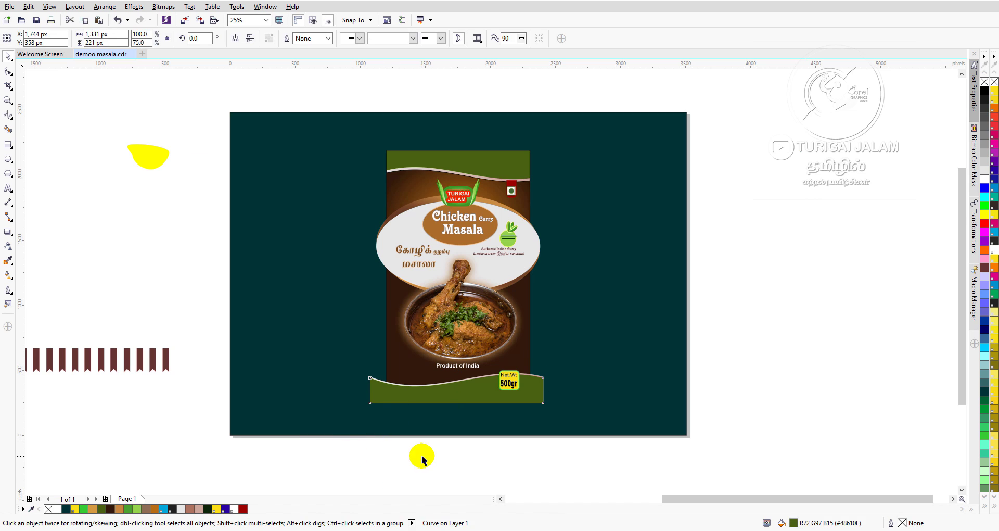
{"action": "left_click", "coordinate": [502, 384]}
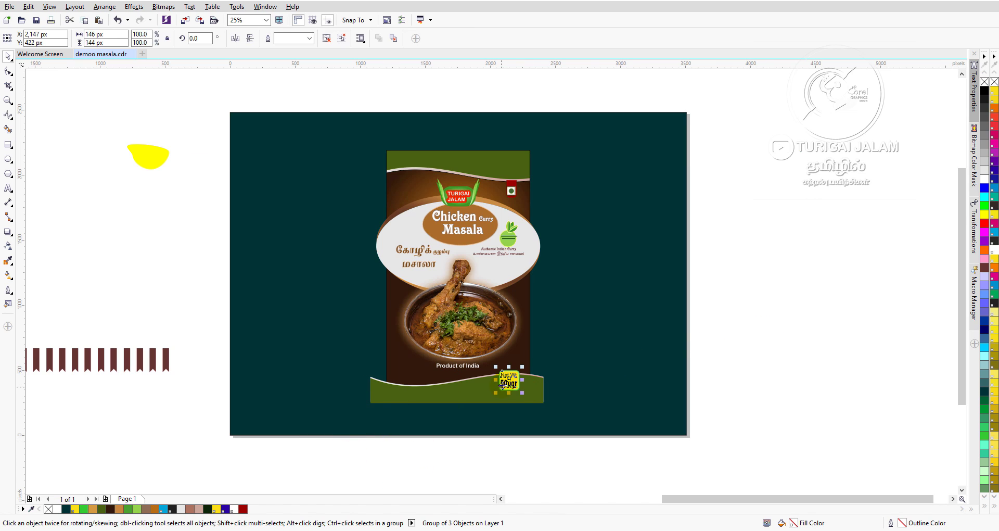
{"action": "left_click", "coordinate": [538, 397]}
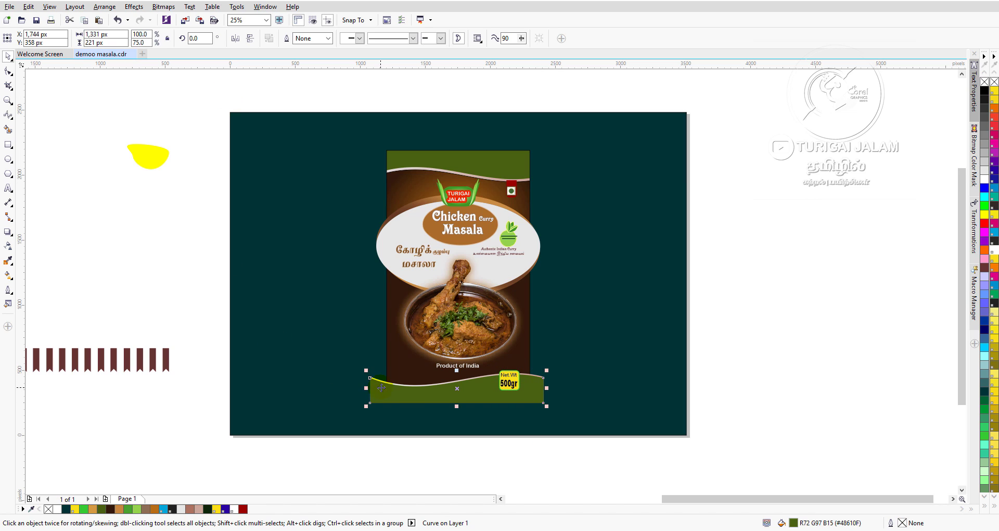
{"action": "left_click_drag", "start_coordinate": [381, 388], "coordinate": [361, 413]}
{"action": "key", "text": "ctrl+z"}
{"action": "left_click_drag", "start_coordinate": [200, 343], "coordinate": [601, 441]}
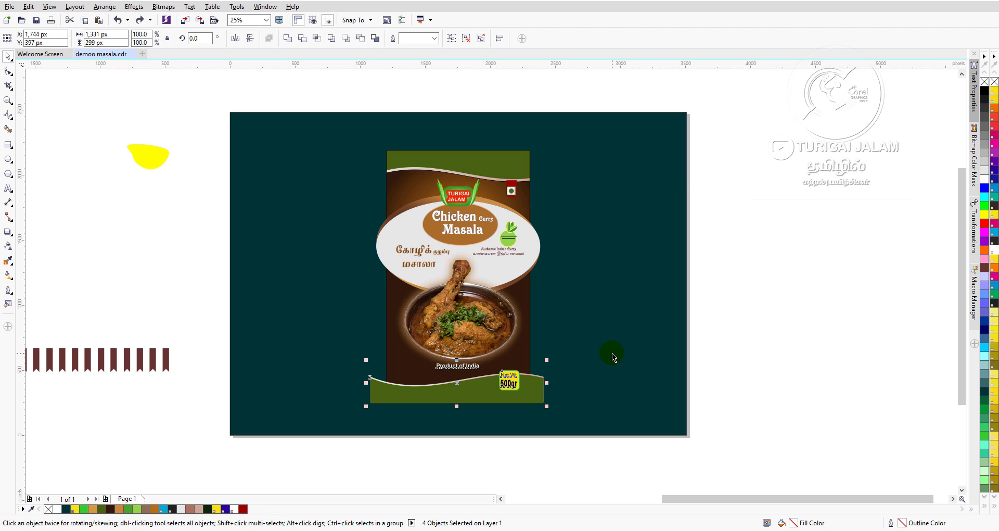
{"action": "left_click", "coordinate": [698, 329]}
{"action": "left_click_drag", "start_coordinate": [791, 352], "coordinate": [608, 376]}
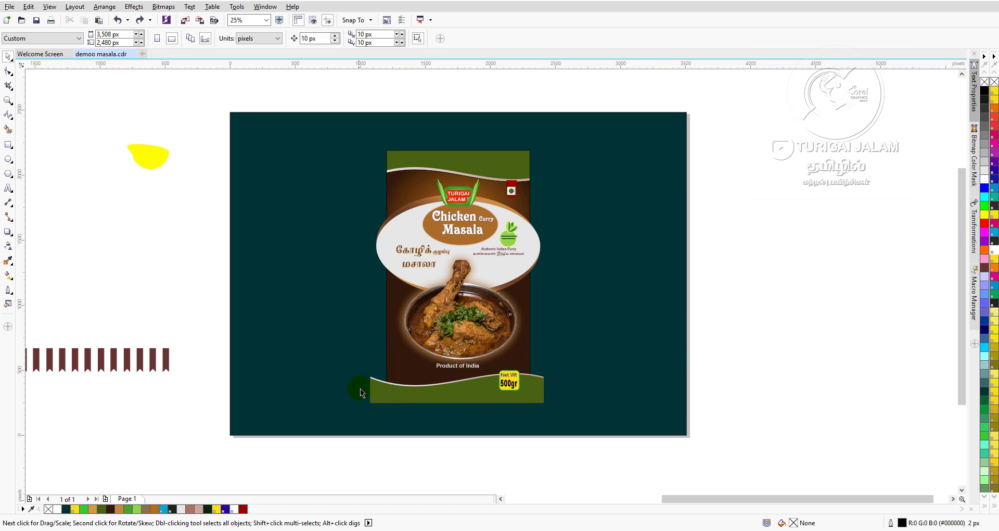
Group the lower green wave band, its stripe and the weight badge, and PowerClip the group inside the brown pouch rectangle.
{"action": "left_click_drag", "start_coordinate": [363, 484], "coordinate": [575, 371]}
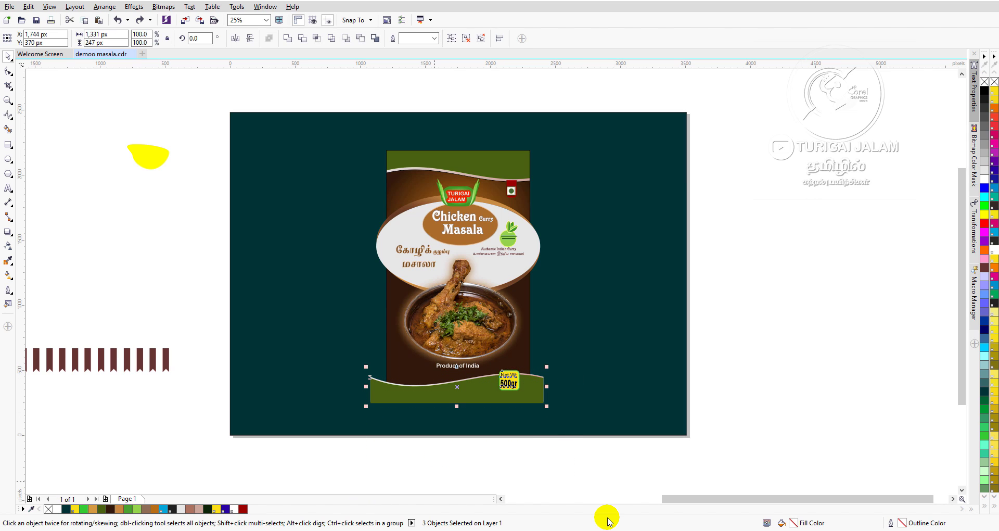
{"action": "key", "text": "ctrl+g"}
{"action": "left_click", "coordinate": [134, 6]}
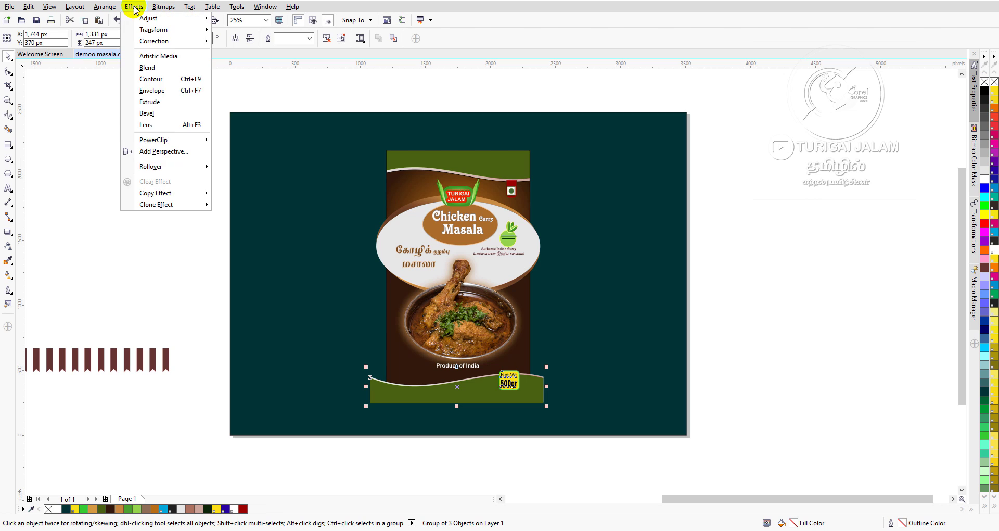
{"action": "mouse_move", "coordinate": [151, 139]}
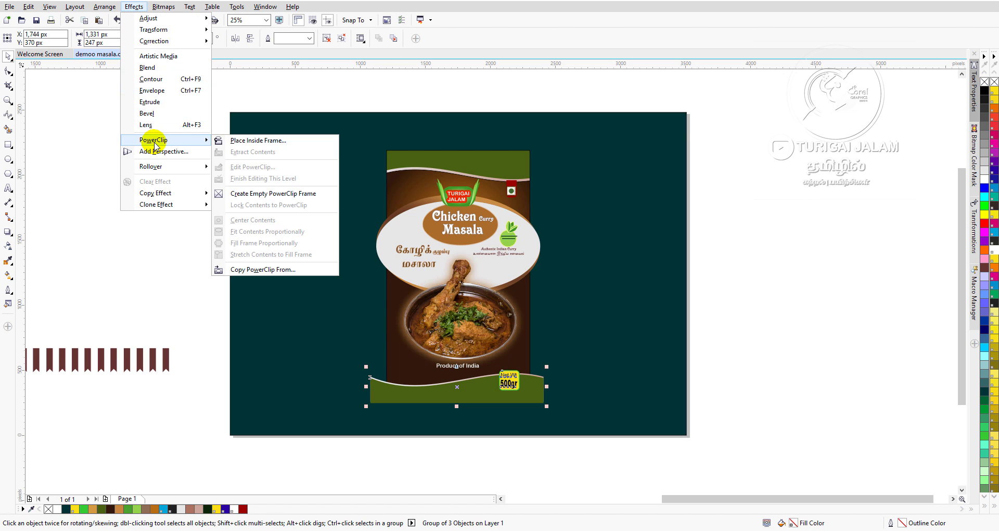
{"action": "left_click", "coordinate": [258, 140]}
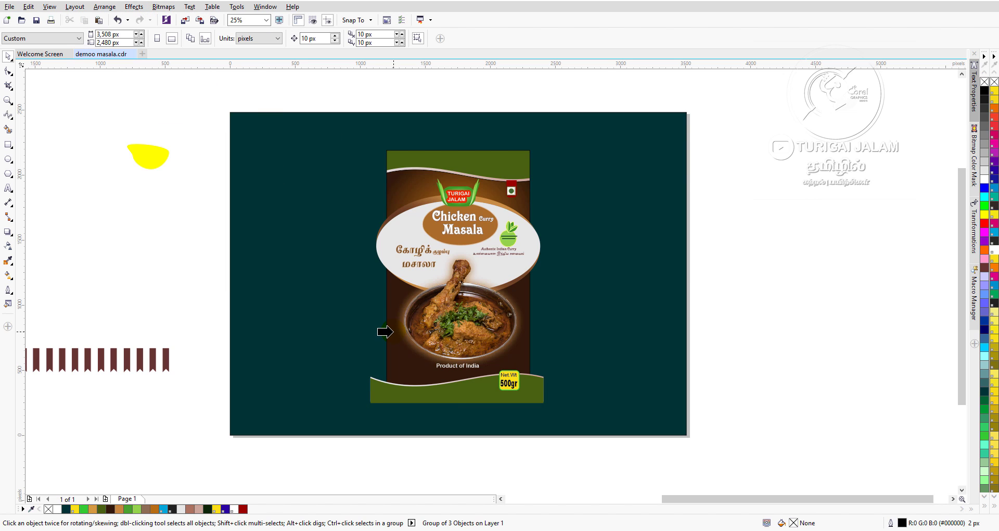
{"action": "left_click", "coordinate": [385, 188]}
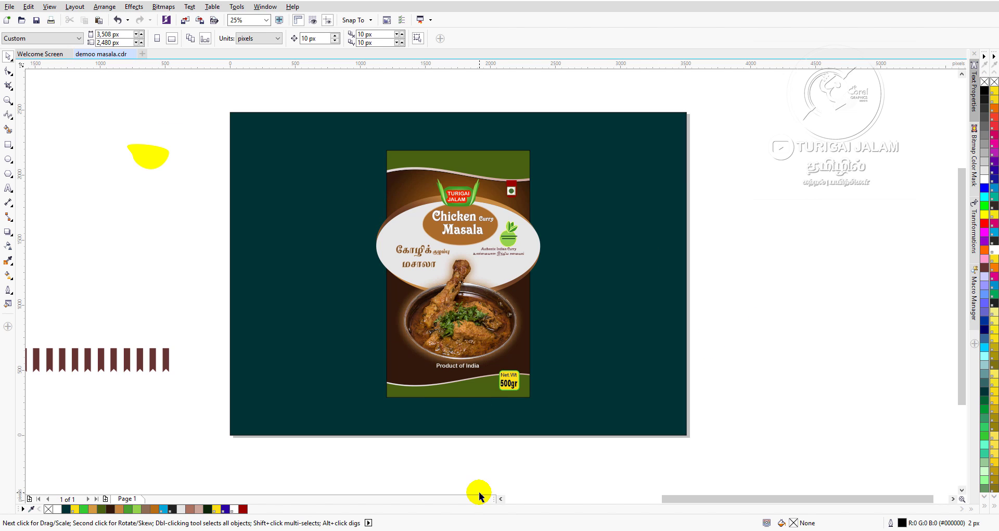
Group the light grey ellipse with the brown gradient ellipse behind it and PowerClip the group inside the brown pouch rectangle.
{"action": "left_click", "coordinate": [530, 233]}
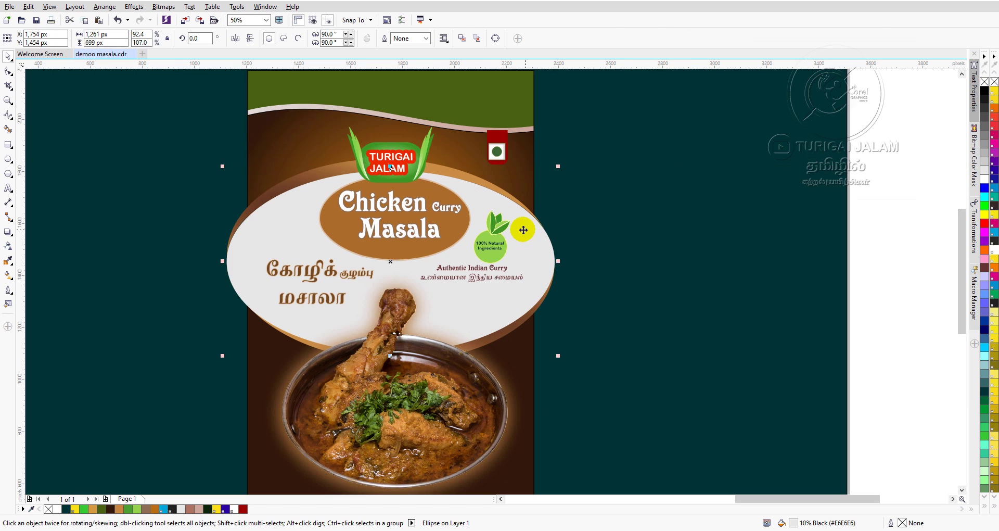
{"action": "scroll", "coordinate": [530, 233], "scroll_direction": "up", "scroll_amount": 2}
{"action": "left_click", "coordinate": [485, 189], "text": "shift"}
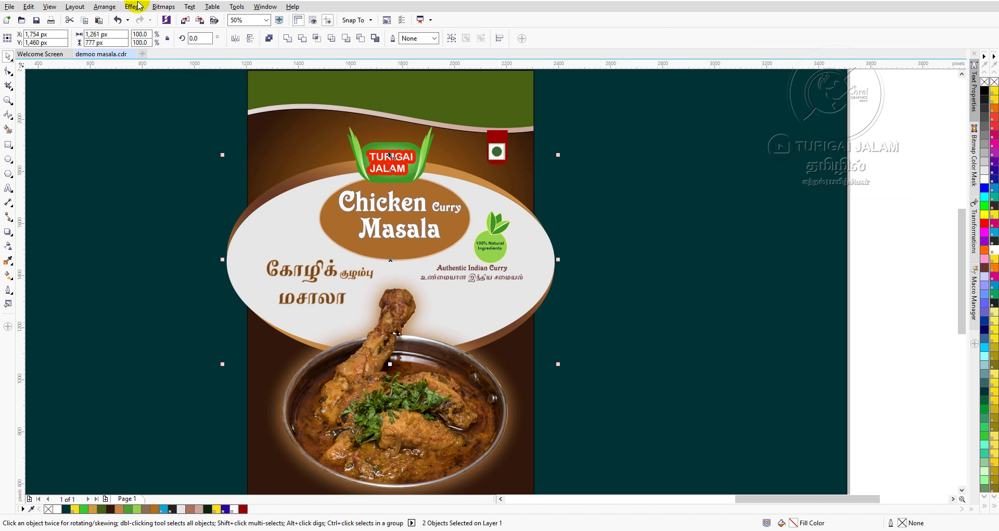
{"action": "key", "text": "ctrl+g"}
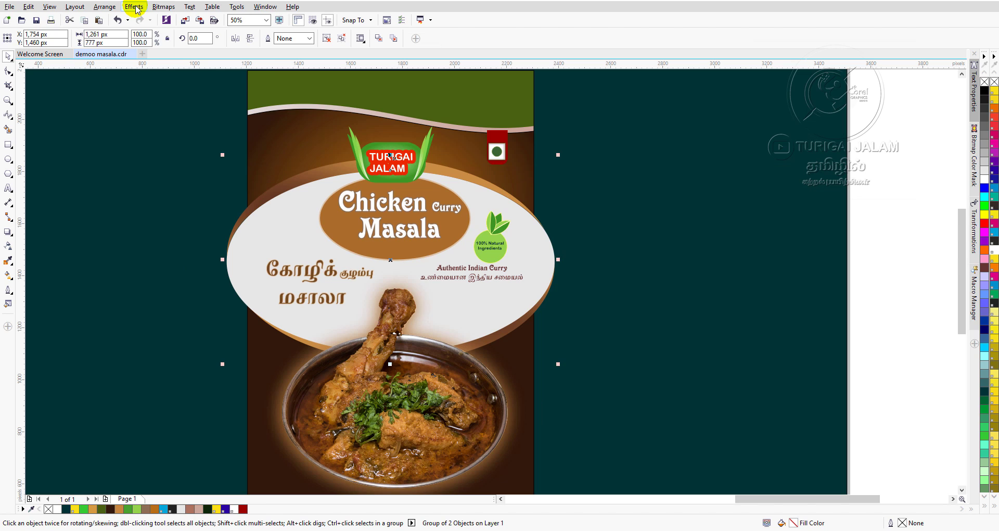
{"action": "left_click", "coordinate": [135, 7]}
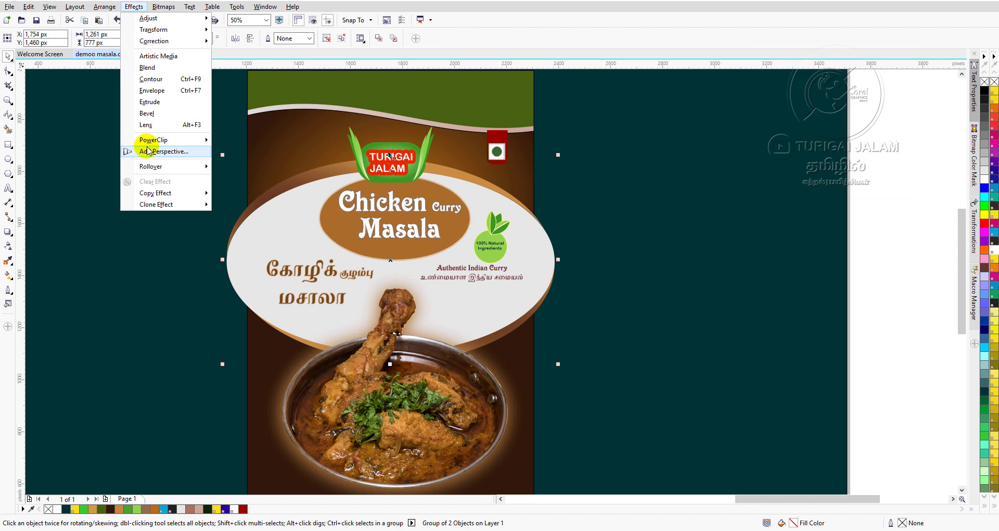
{"action": "mouse_move", "coordinate": [150, 145]}
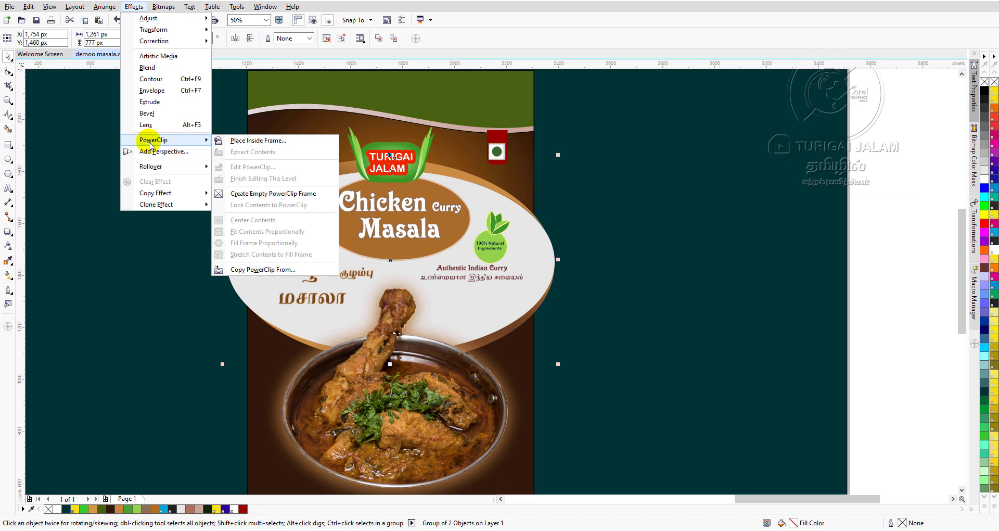
{"action": "left_click", "coordinate": [270, 145]}
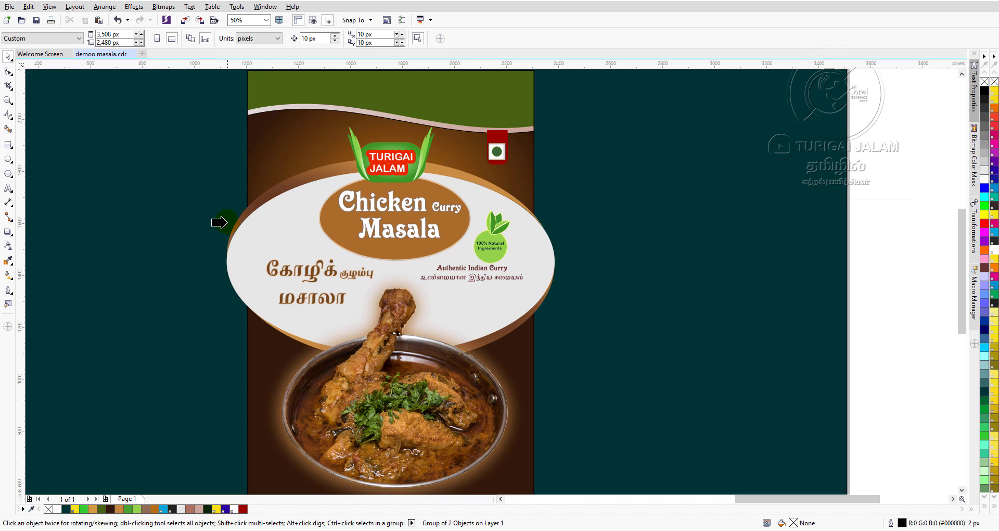
{"action": "left_click", "coordinate": [246, 184]}
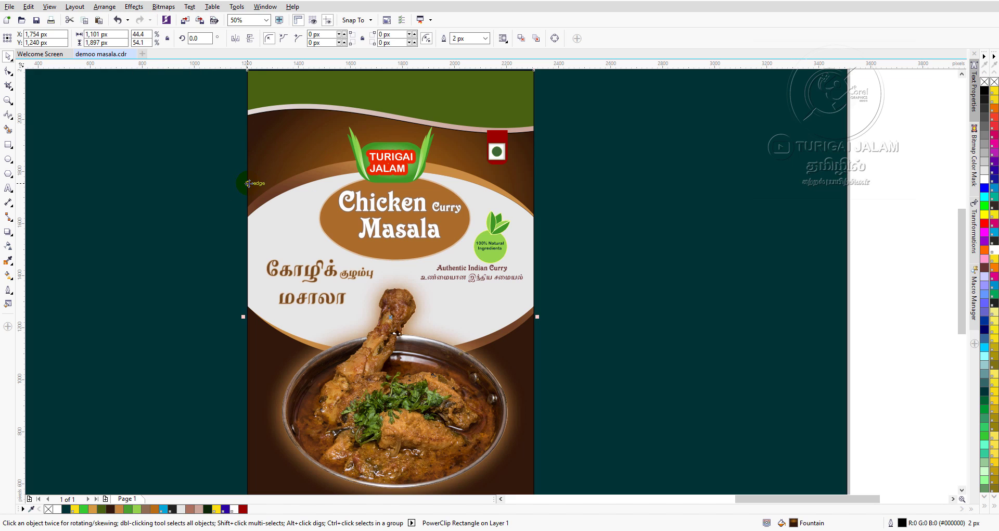
{"action": "left_click", "coordinate": [616, 229]}
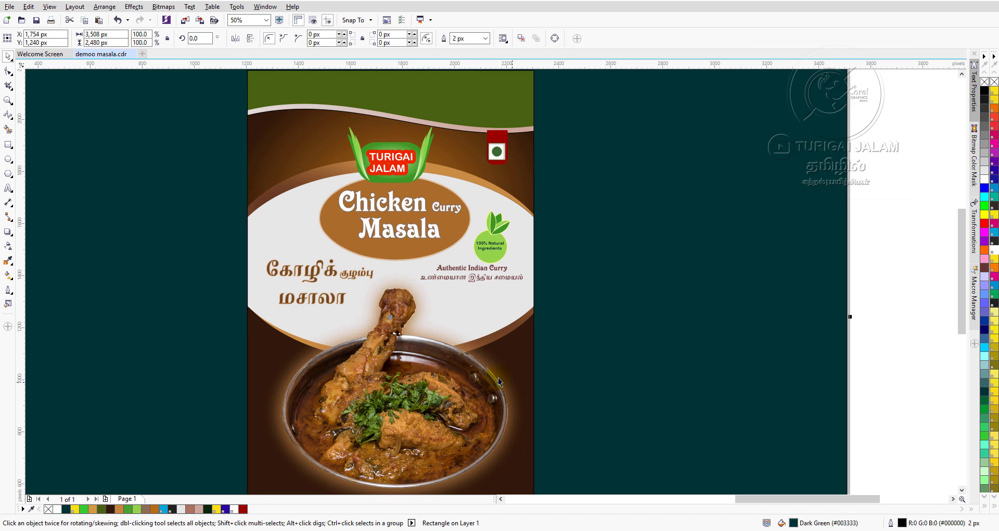
{"action": "left_click", "coordinate": [428, 395]}
{"action": "left_click", "coordinate": [627, 283]}
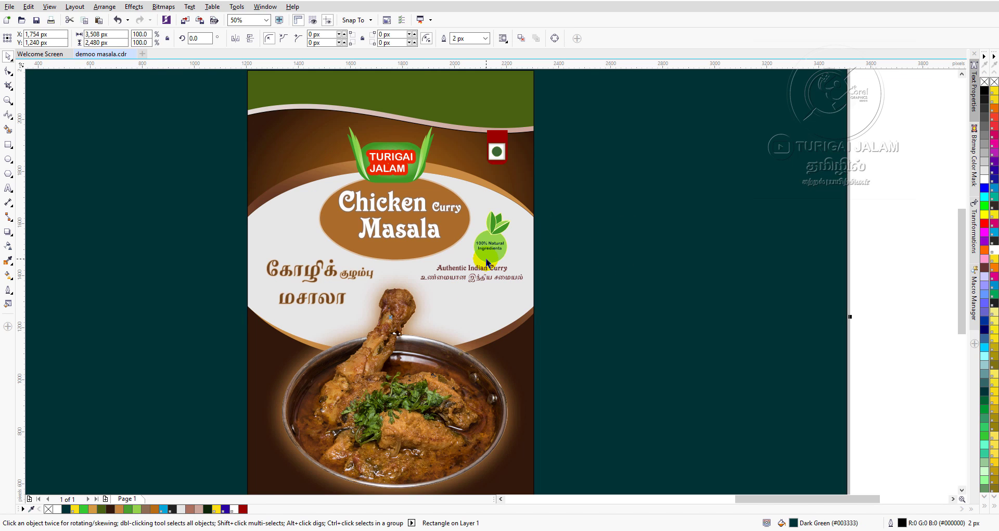
{"action": "left_click", "coordinate": [406, 154]}
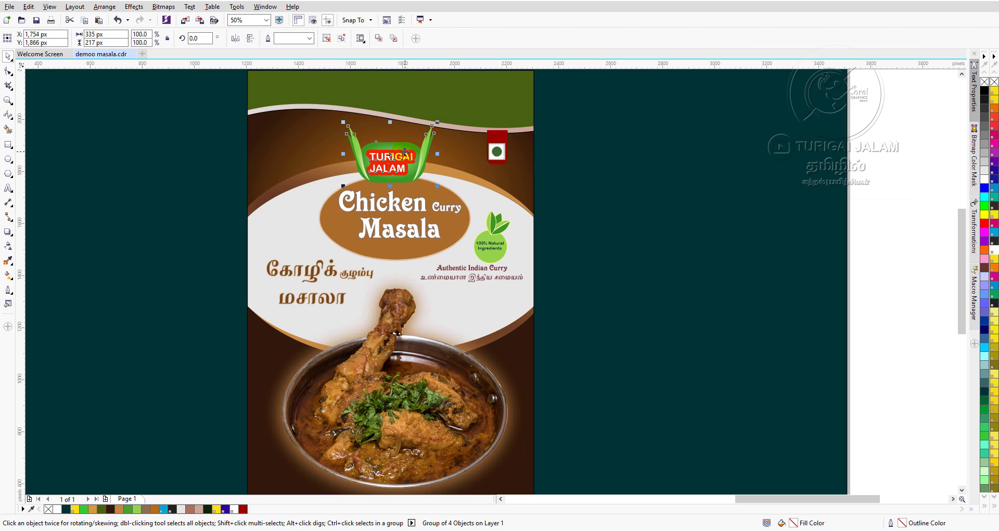
{"action": "scroll", "coordinate": [465, 129], "scroll_direction": "down", "scroll_amount": 2}
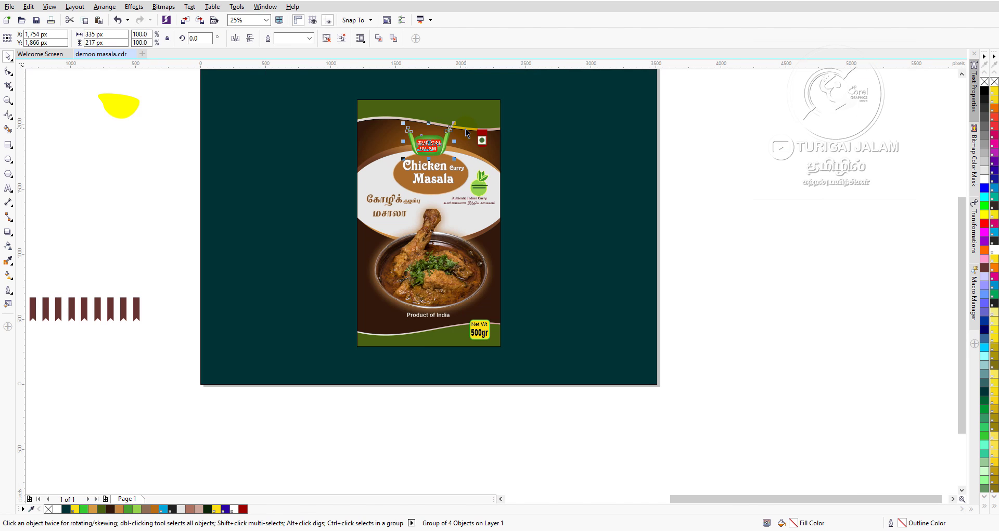
{"action": "left_click", "coordinate": [739, 143]}
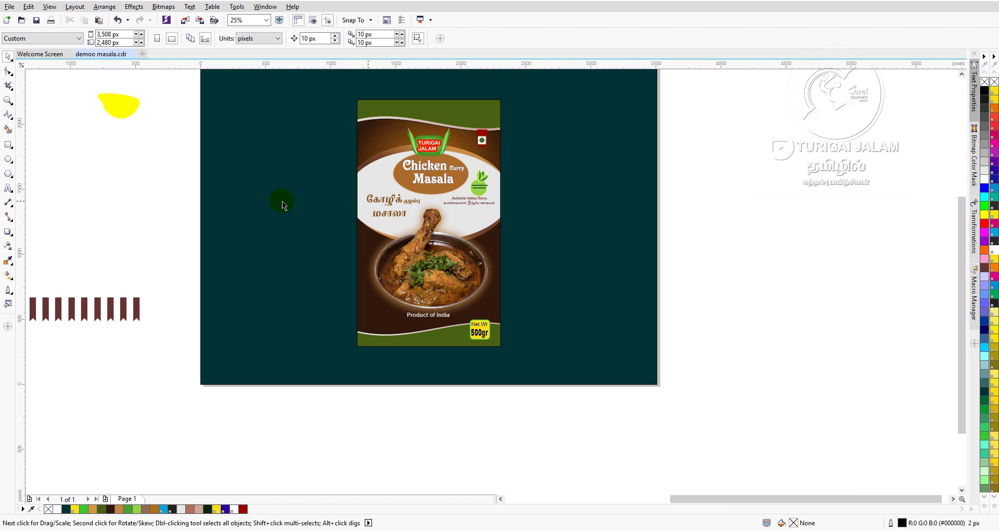
Shrink the dark brown notched strip row to about 1,102 px wide and fit it across the pouch's lower edge.
{"action": "left_click", "coordinate": [135, 309]}
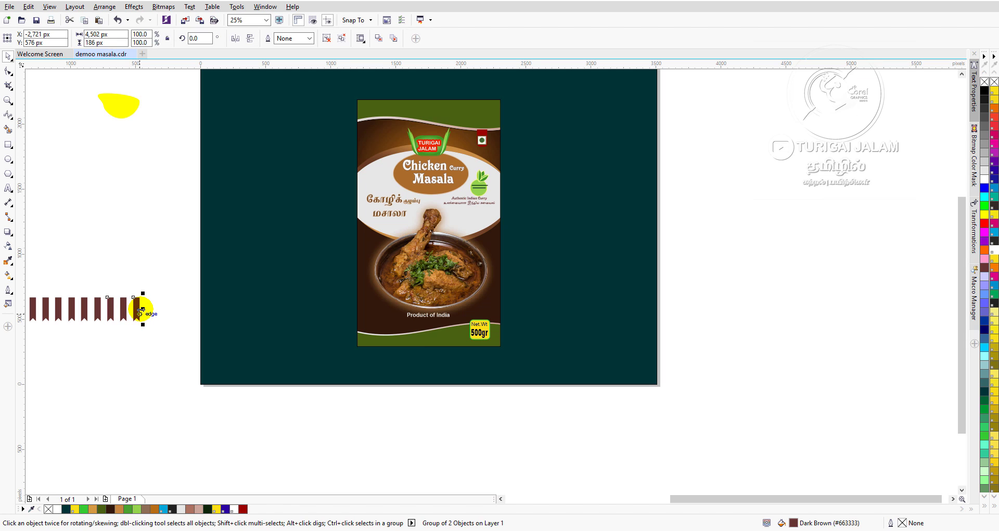
{"action": "left_click_drag", "start_coordinate": [135, 313], "coordinate": [669, 384]}
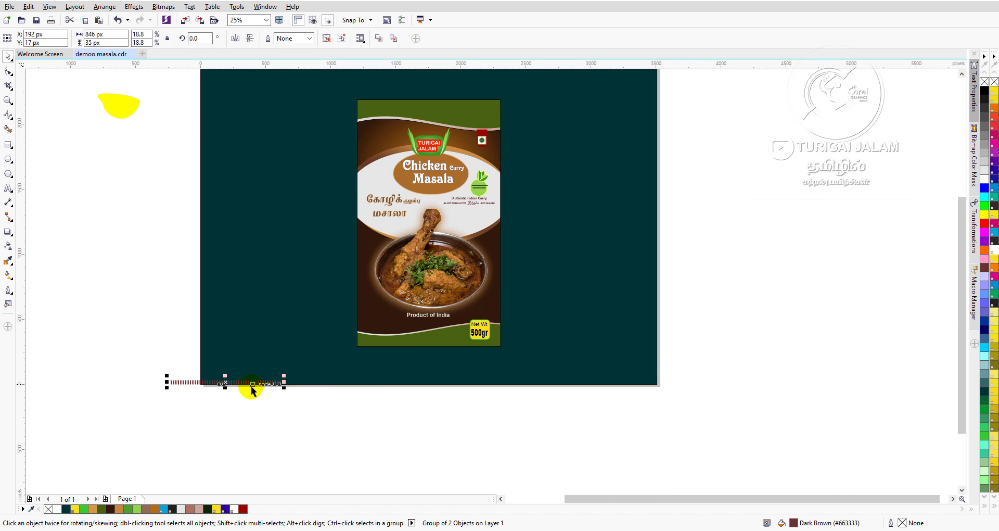
{"action": "left_click_drag", "start_coordinate": [224, 383], "coordinate": [413, 345]}
{"action": "scroll", "coordinate": [413, 345], "scroll_direction": "up", "scroll_amount": 4}
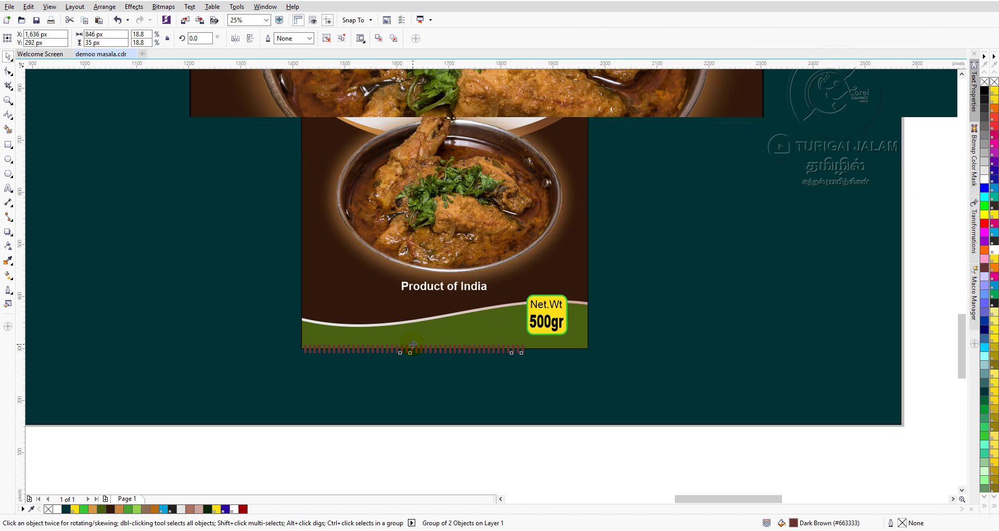
{"action": "left_click_drag", "start_coordinate": [637, 339], "coordinate": [767, 334]}
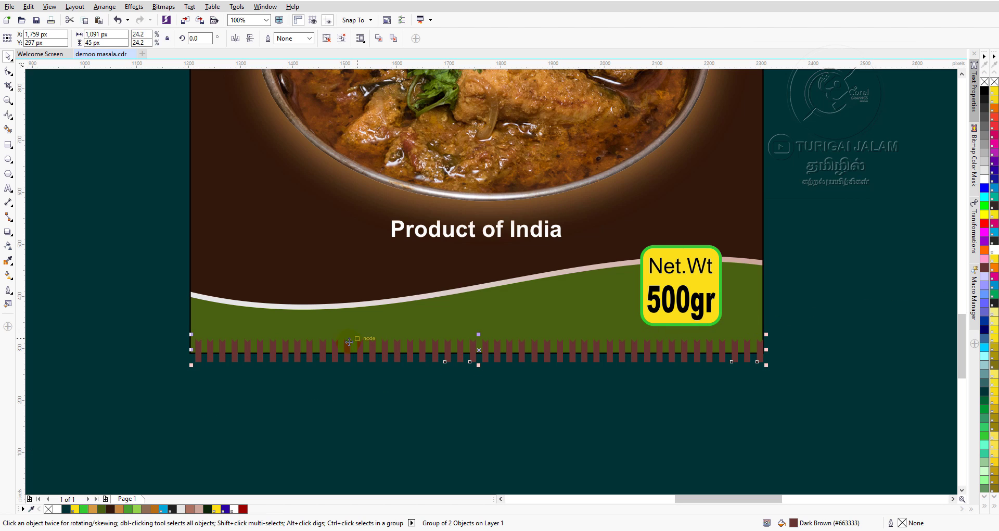
{"action": "left_click_drag", "start_coordinate": [191, 364], "coordinate": [179, 367]}
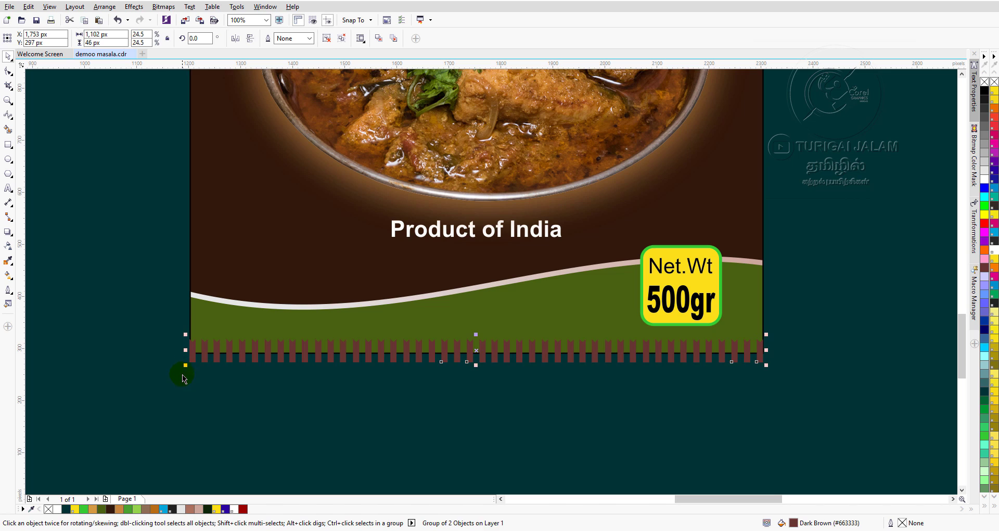
Mirror the notched strip row vertically and nudge it to sit just below the pouch's bottom edge.
{"action": "left_click", "coordinate": [250, 38]}
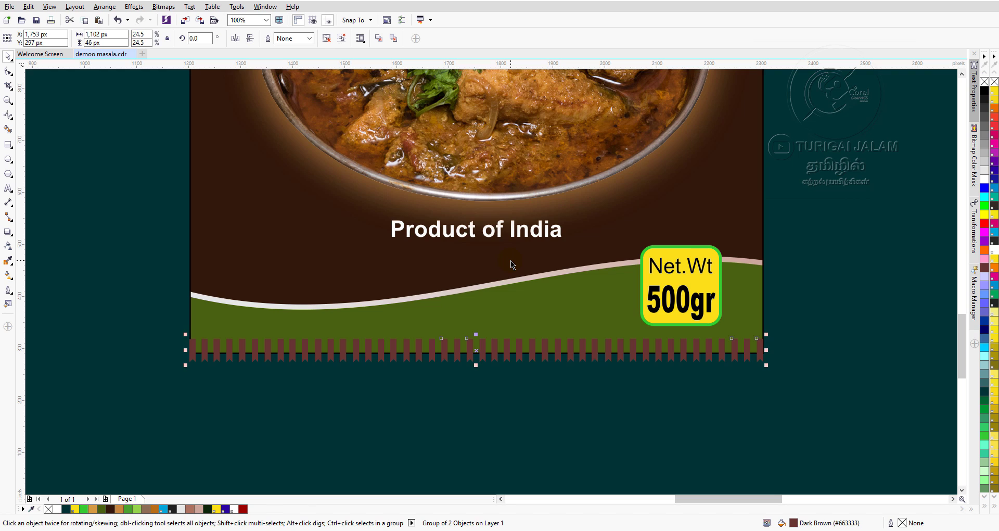
{"action": "key", "text": "Down"}
{"action": "key", "text": "Down"}
{"action": "key", "text": "Down"}
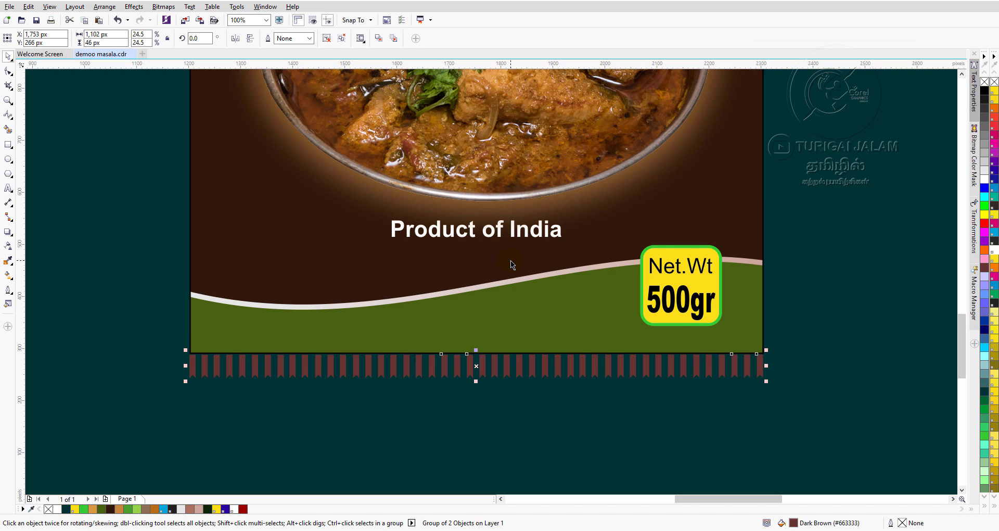
{"action": "key", "text": "Up"}
{"action": "key", "text": "Down"}
{"action": "key", "text": "Up"}
{"action": "key", "text": "Up"}
{"action": "key", "text": "Up"}
{"action": "key", "text": "Up"}
{"action": "key", "text": "Up"}
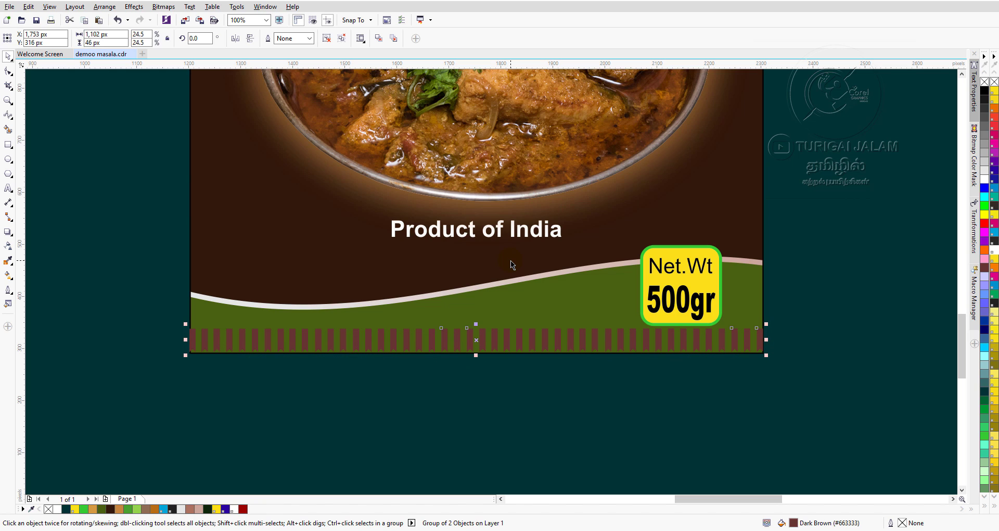
{"action": "key", "text": "Down"}
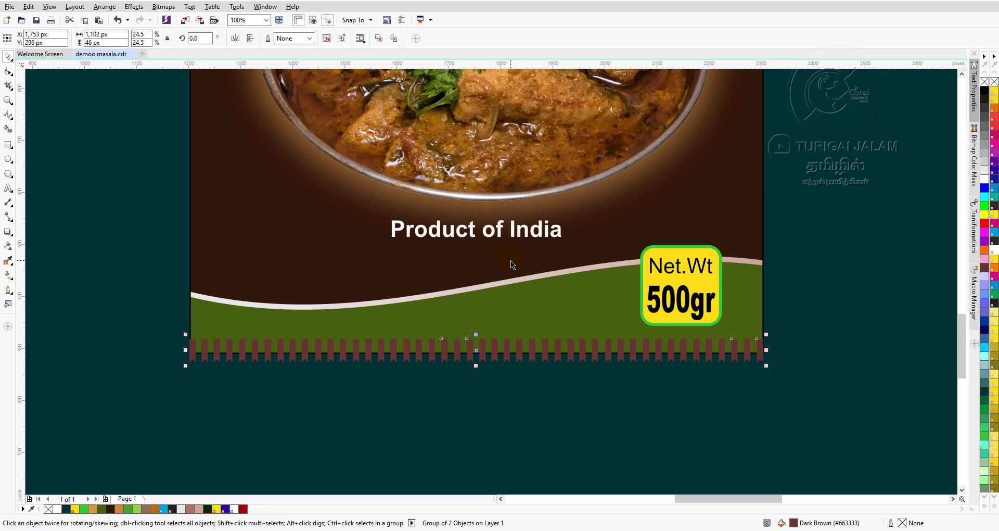
{"action": "key", "text": "Down"}
{"action": "key", "text": "Down"}
{"action": "key", "text": "Down"}
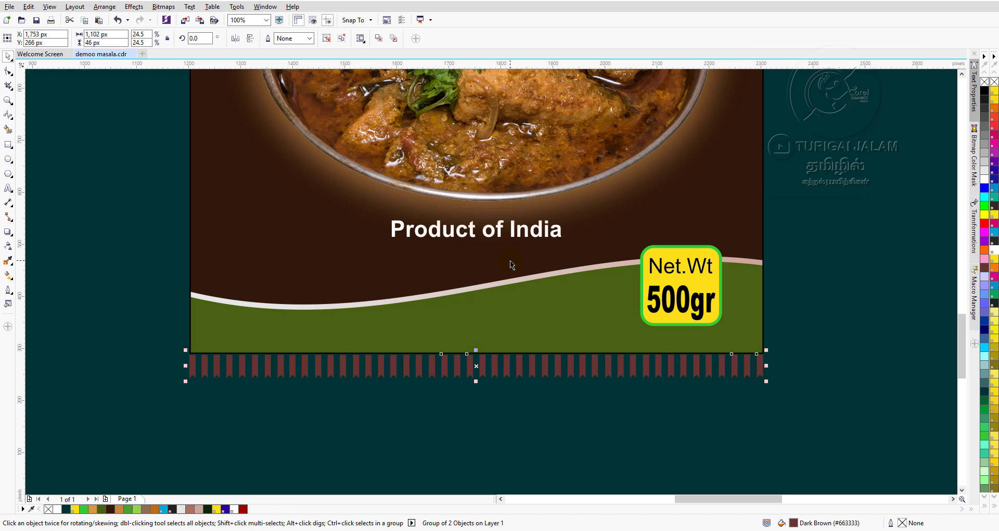
Fill the notched strip row with white and fine-tune its position along the pouch's bottom edge.
{"action": "left_click", "coordinate": [984, 179]}
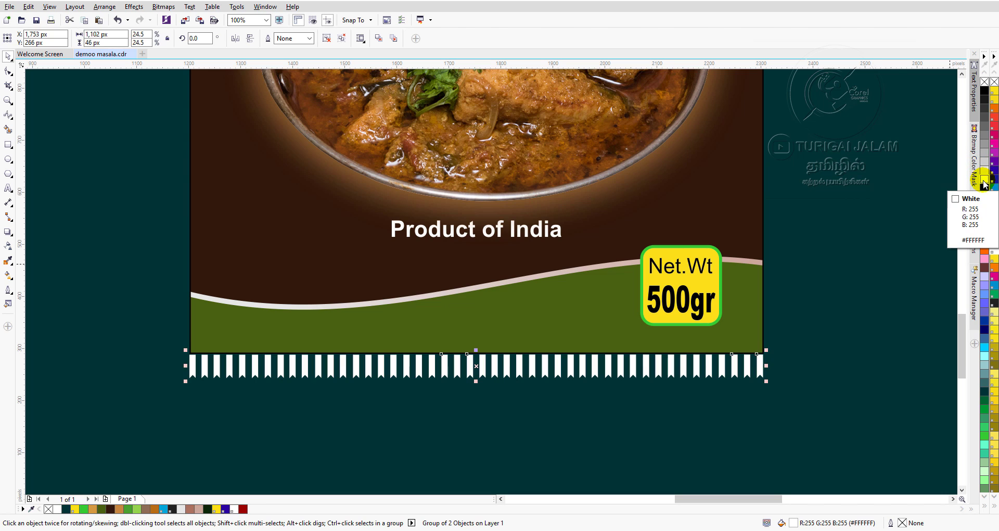
{"action": "scroll", "coordinate": [476, 332], "scroll_direction": "up", "scroll_amount": 1}
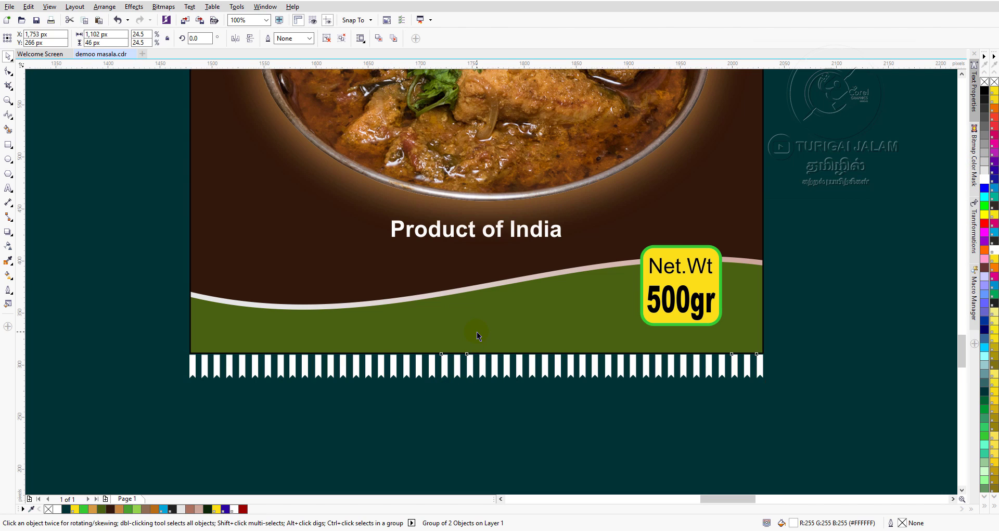
{"action": "key", "text": "Right"}
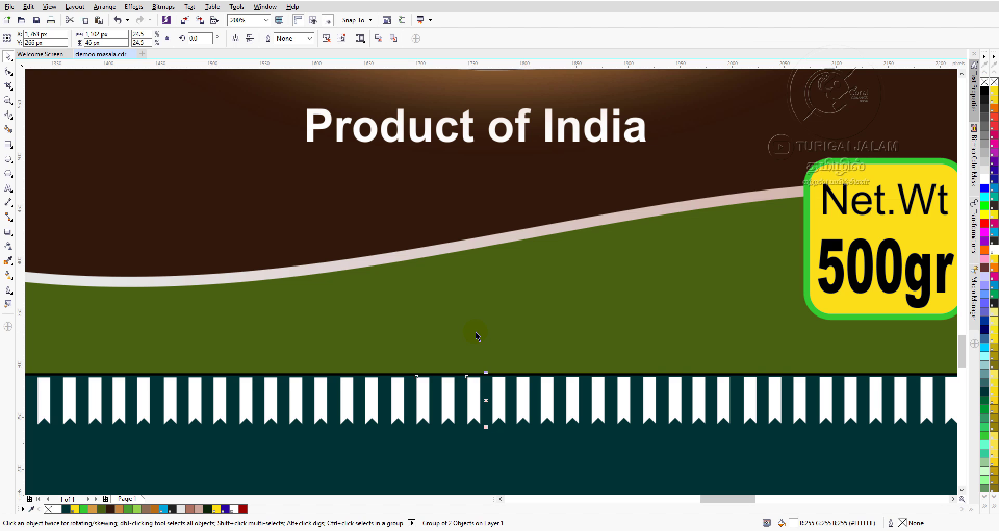
{"action": "key", "text": "Up"}
{"action": "key", "text": "Down"}
{"action": "scroll", "coordinate": [476, 332], "scroll_direction": "down", "scroll_amount": 4}
{"action": "left_click", "coordinate": [699, 261]}
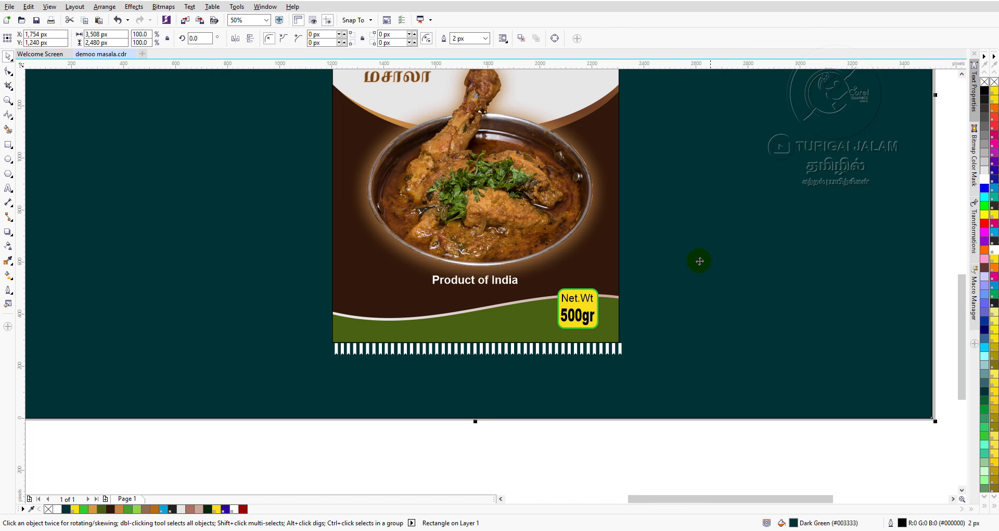
{"action": "left_click", "coordinate": [618, 354]}
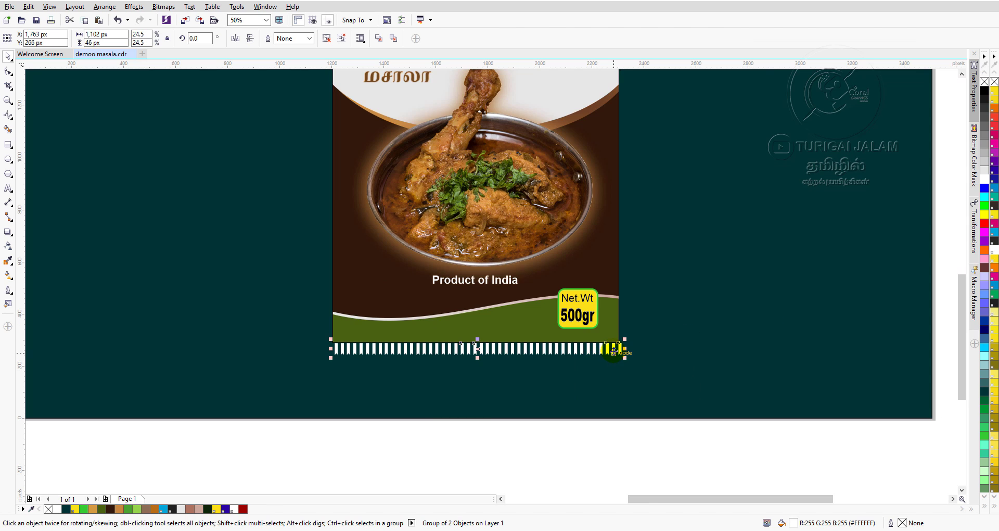
Duplicate the white notched strip row and move the copy up onto the pouch's upper green band.
{"action": "scroll", "coordinate": [638, 293], "scroll_direction": "down", "scroll_amount": 4}
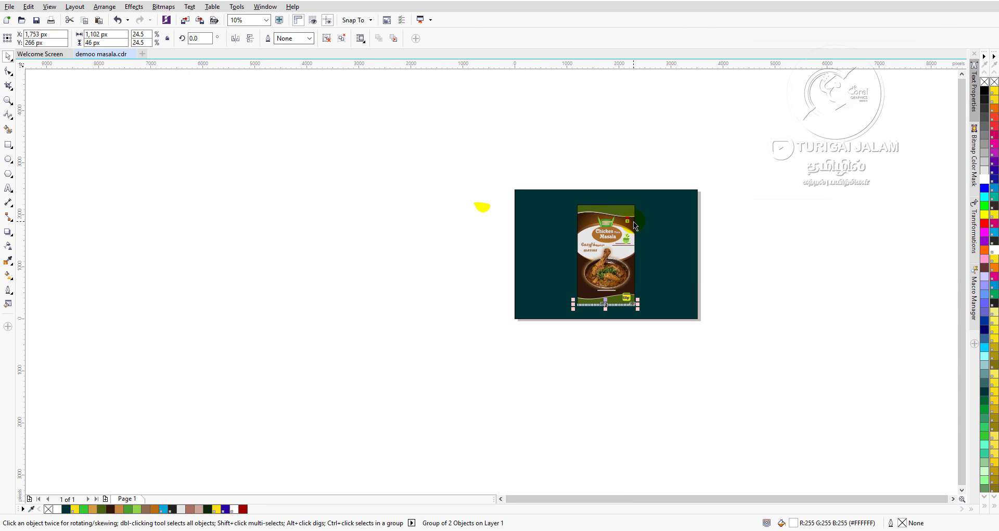
{"action": "scroll", "coordinate": [633, 223], "scroll_direction": "up", "scroll_amount": 2}
{"action": "key", "text": "Up"}
{"action": "key", "text": "Up"}
{"action": "key", "text": "Up"}
{"action": "key", "text": "Up"}
{"action": "key", "text": "Up"}
{"action": "key", "text": "Up"}
{"action": "key", "text": "Up"}
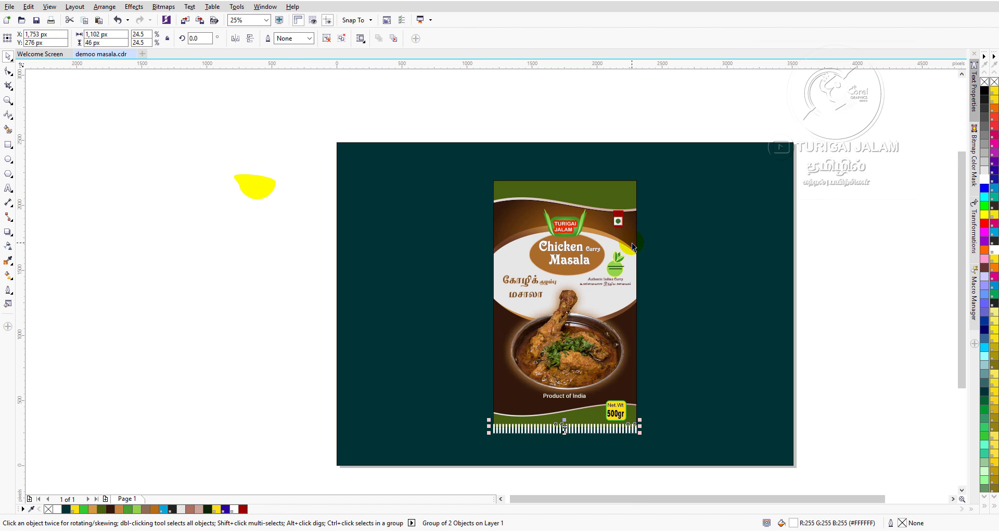
{"action": "key", "text": "Up"}
{"action": "key", "text": "Up"}
{"action": "key", "text": "Up"}
{"action": "key", "text": "Up"}
{"action": "key", "text": "Up"}
{"action": "key", "text": "Up"}
{"action": "key", "text": "Up"}
{"action": "key", "text": "Up"}
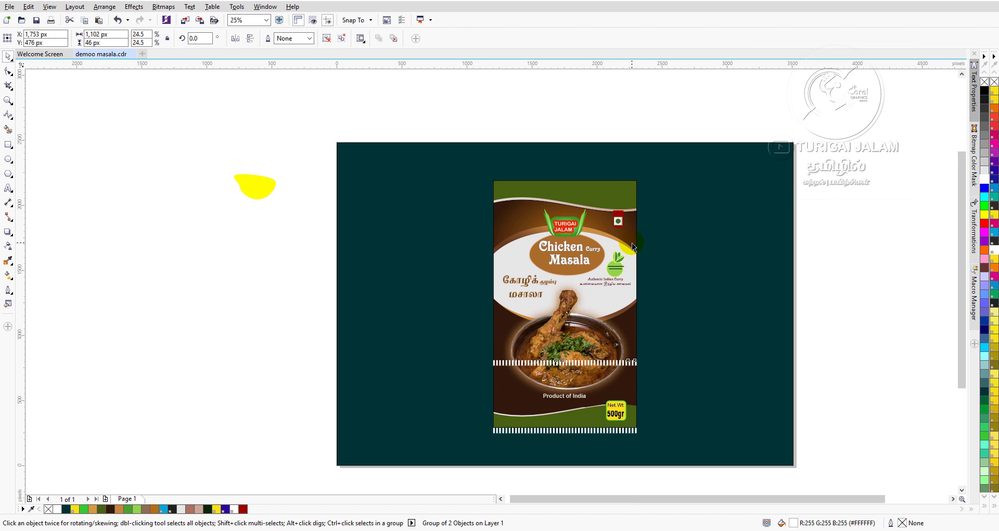
{"action": "key", "text": "Up"}
{"action": "key", "text": "Up"}
{"action": "key", "text": "Up"}
{"action": "key", "text": "Up"}
{"action": "key", "text": "Up"}
{"action": "key", "text": "Up"}
{"action": "key", "text": "Up"}
{"action": "key", "text": "Up"}
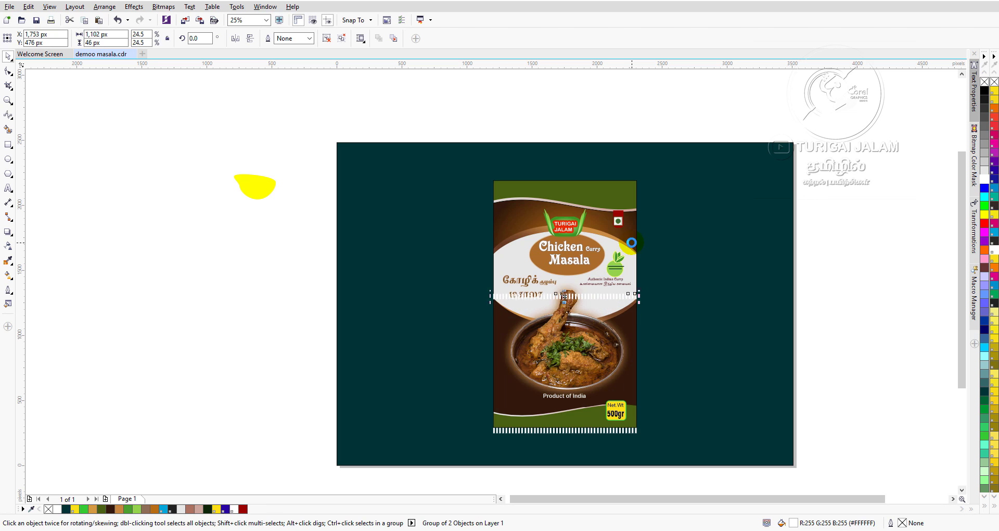
{"action": "key", "text": "Up"}
{"action": "key", "text": "Up"}
{"action": "key", "text": "Up"}
{"action": "key", "text": "Up"}
{"action": "key", "text": "Up"}
{"action": "key", "text": "Up"}
{"action": "key", "text": "Up"}
{"action": "key", "text": "Up"}
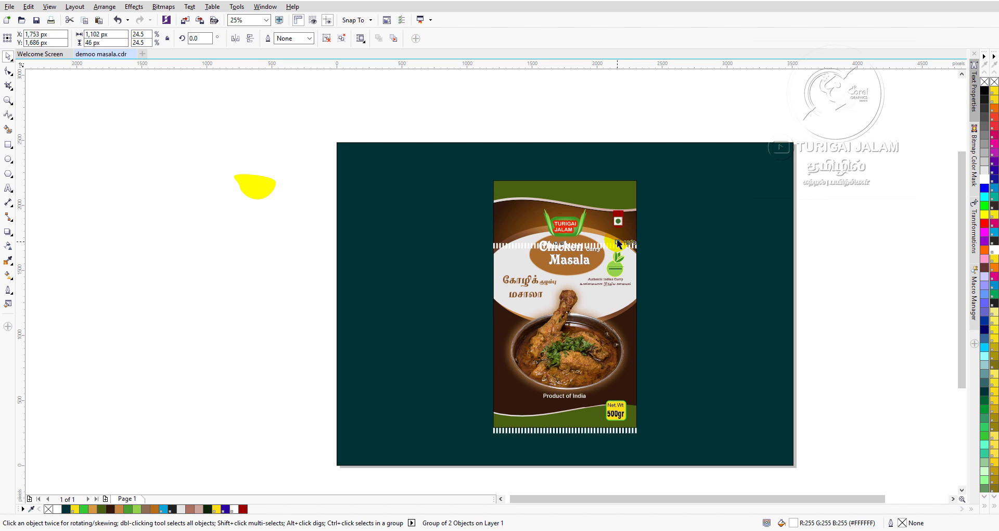
{"action": "key", "text": "Up"}
{"action": "key", "text": "Up"}
{"action": "key", "text": "Up"}
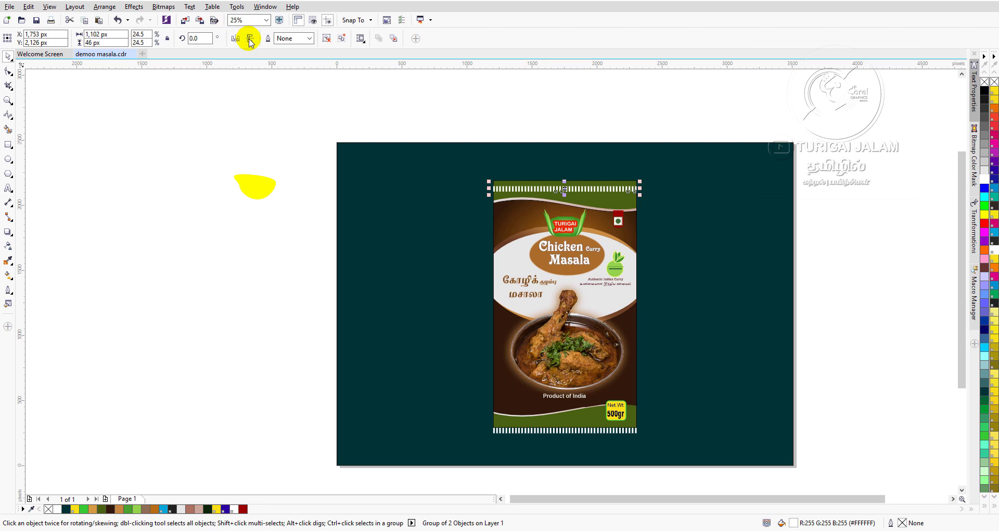
Mirror the upper strip row vertically and shift it up to sit just above the pouch's top edge.
{"action": "key", "text": "Up"}
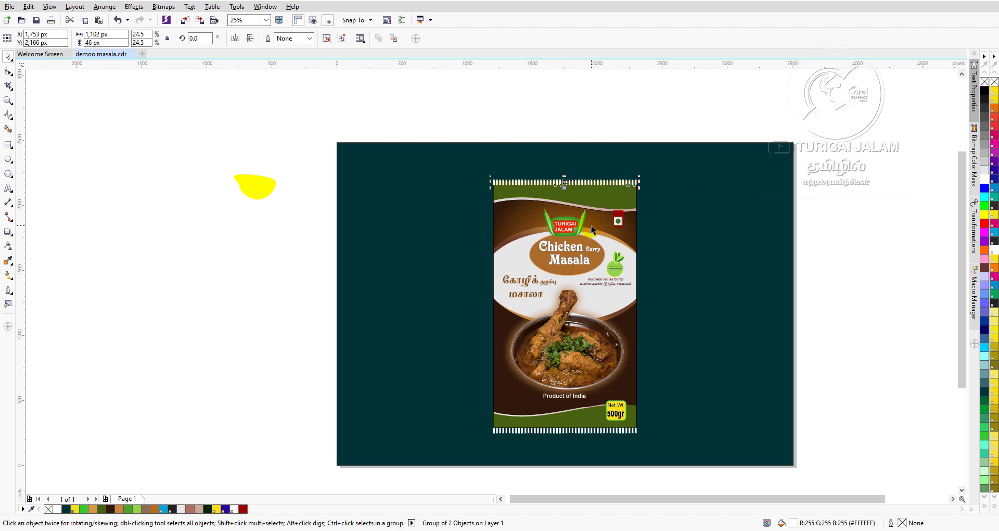
{"action": "key", "text": "Up"}
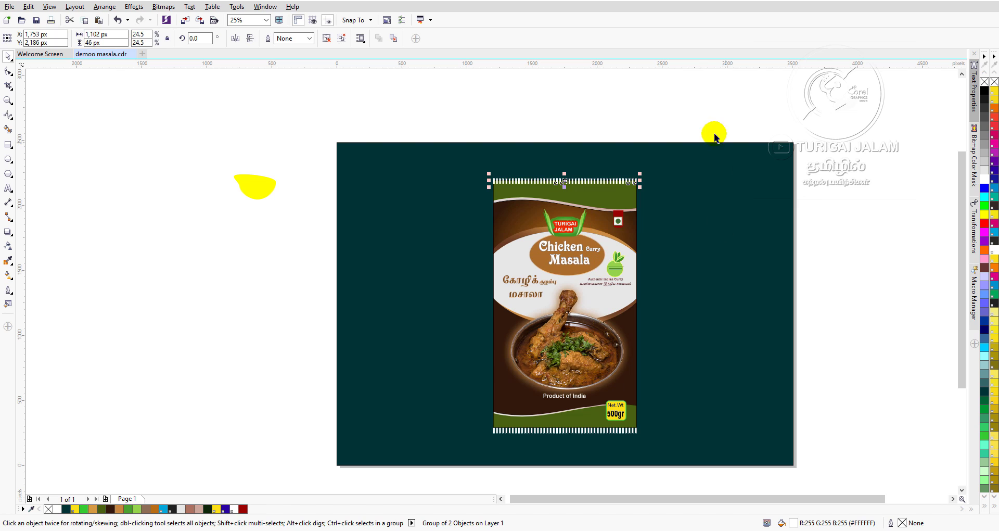
{"action": "left_click", "coordinate": [678, 93]}
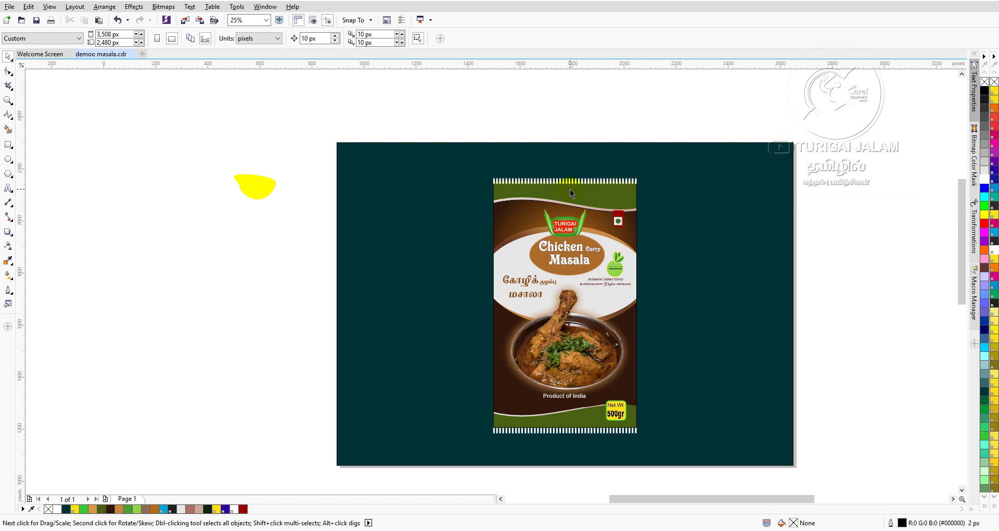
{"action": "scroll", "coordinate": [570, 189], "scroll_direction": "up", "scroll_amount": 4}
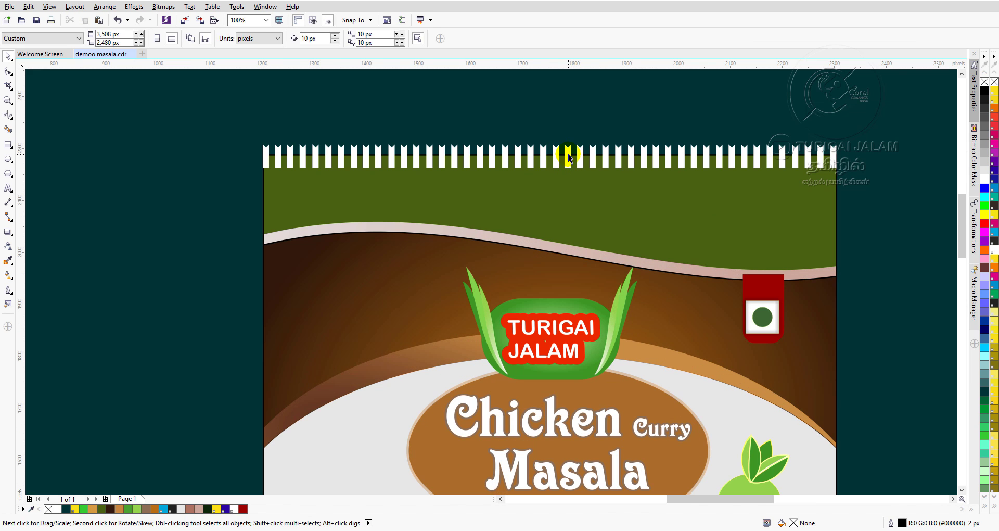
{"action": "left_click_drag", "start_coordinate": [571, 154], "coordinate": [569, 158]}
{"action": "scroll", "coordinate": [667, 207], "scroll_direction": "down", "scroll_amount": 2}
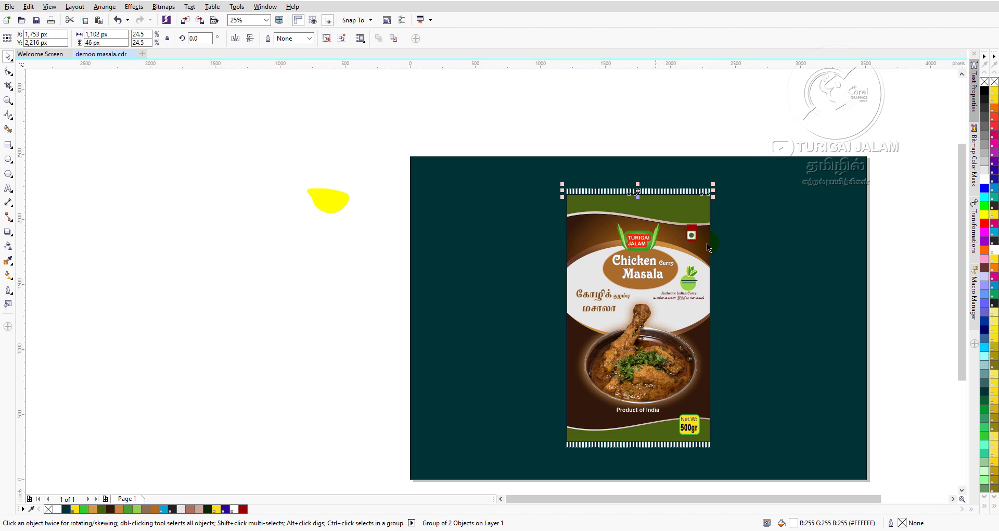
{"action": "left_click", "coordinate": [714, 115]}
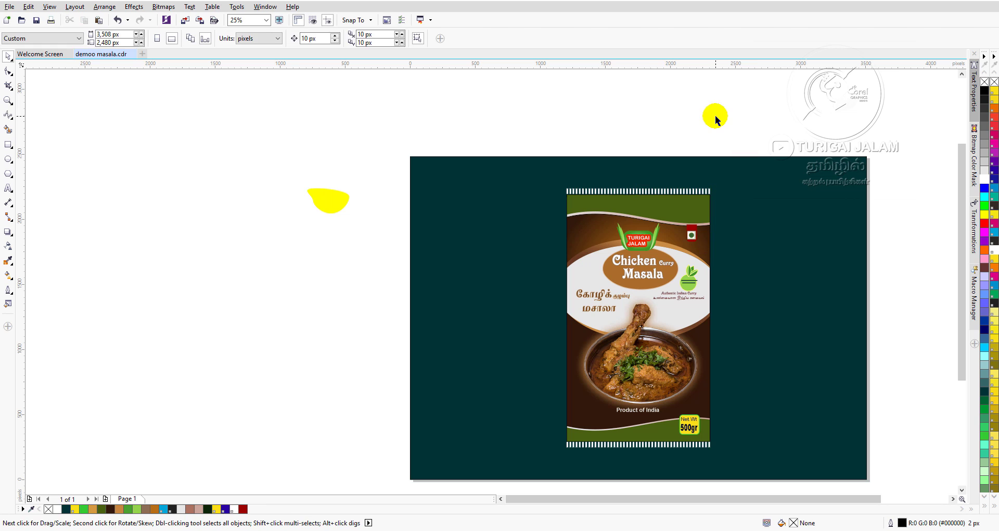
Select both white strip rows and widen them symmetrically to extend slightly past both sides of the pouch.
{"action": "left_click", "coordinate": [582, 191]}
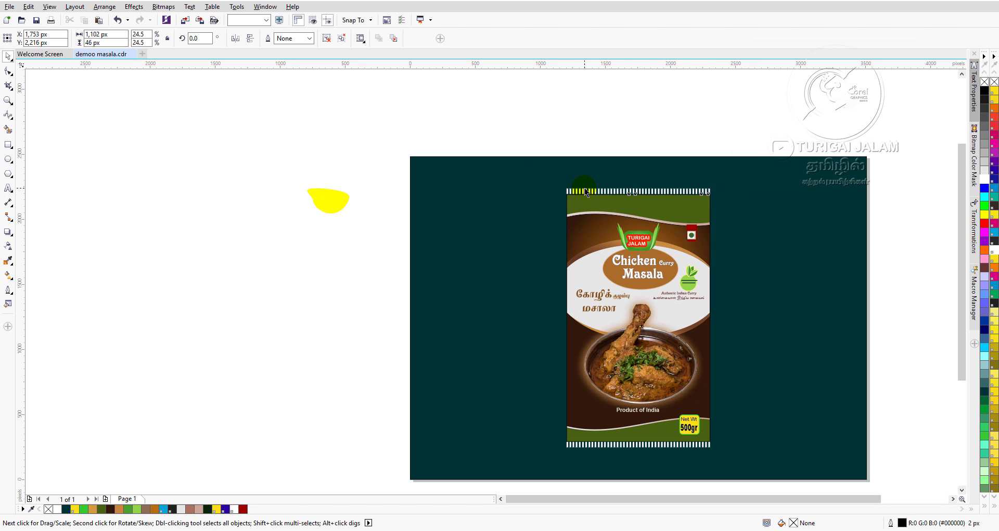
{"action": "left_click", "coordinate": [613, 447], "text": "shift"}
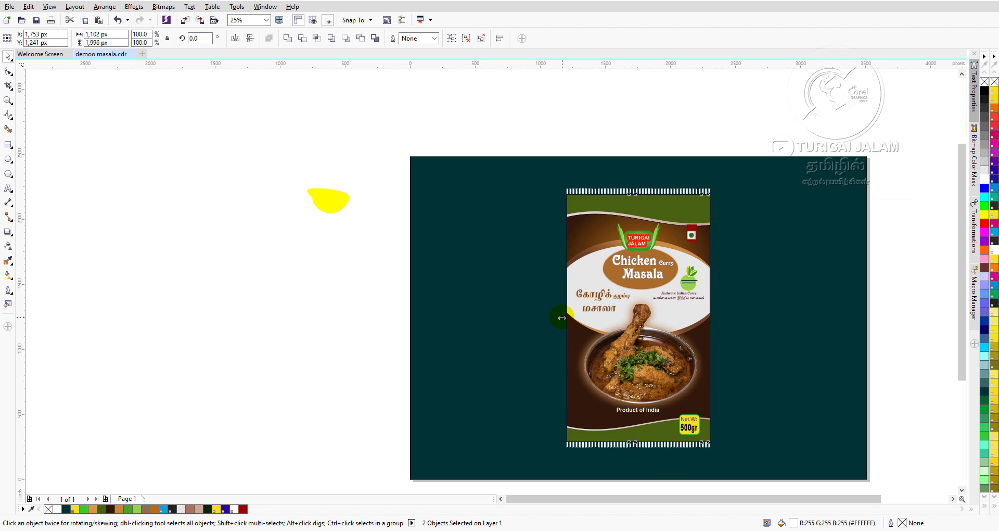
{"action": "left_click_drag", "start_coordinate": [562, 317], "coordinate": [552, 318]}
{"action": "left_click", "coordinate": [717, 320]}
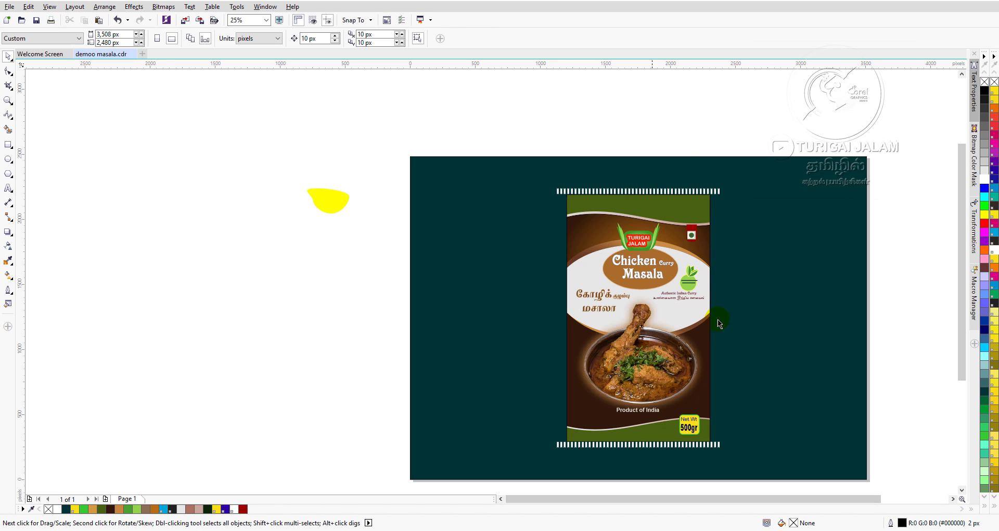
Draw a rectangle about 1,258 by 1,996 px spanning both strip rows, place it behind the pouch artwork and fill it white.
{"action": "left_click", "coordinate": [8, 144]}
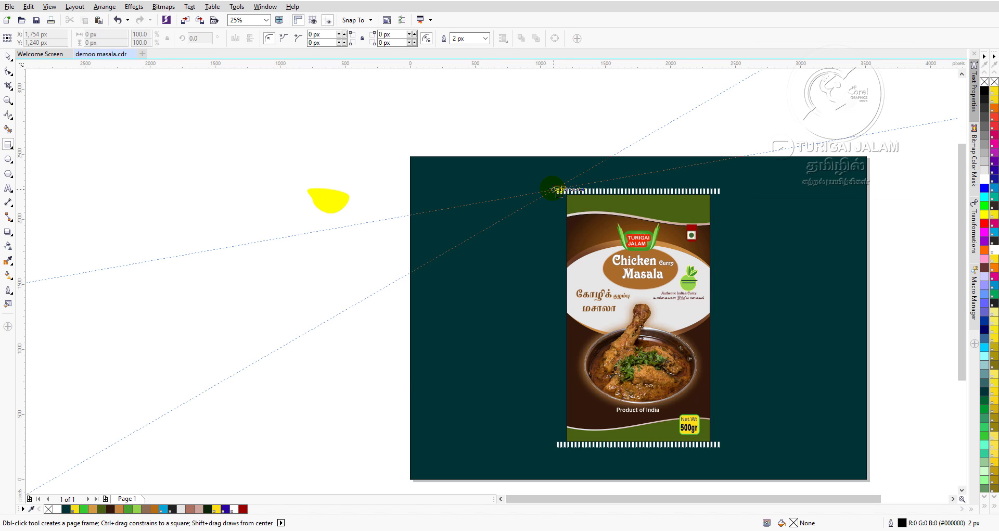
{"action": "mouse_move", "coordinate": [555, 190]}
{"action": "left_mouse_down"}
{"action": "mouse_move", "coordinate": [741, 255]}
{"action": "mouse_move", "coordinate": [700, 359]}
{"action": "mouse_move", "coordinate": [719, 446]}
{"action": "left_mouse_up"}
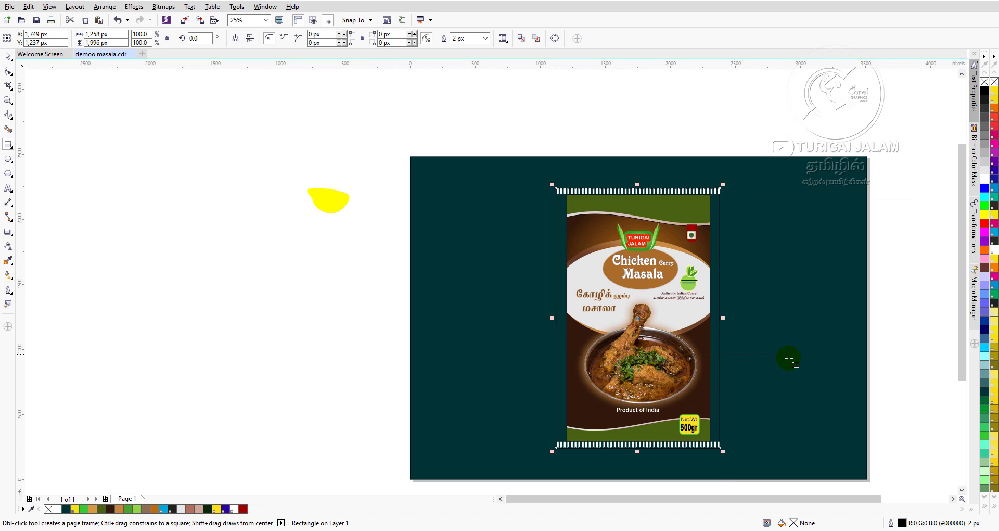
{"action": "left_click", "coordinate": [985, 183]}
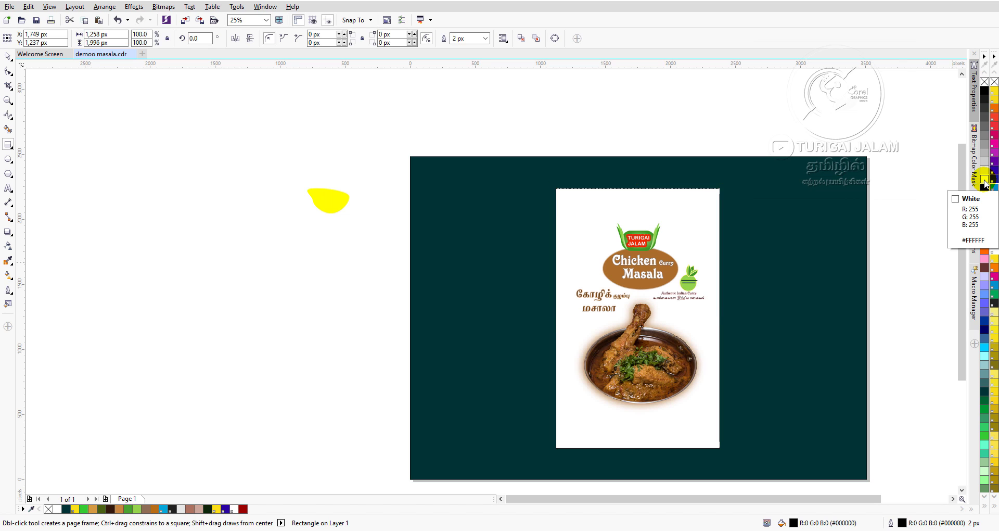
{"action": "key", "text": "ctrl+z"}
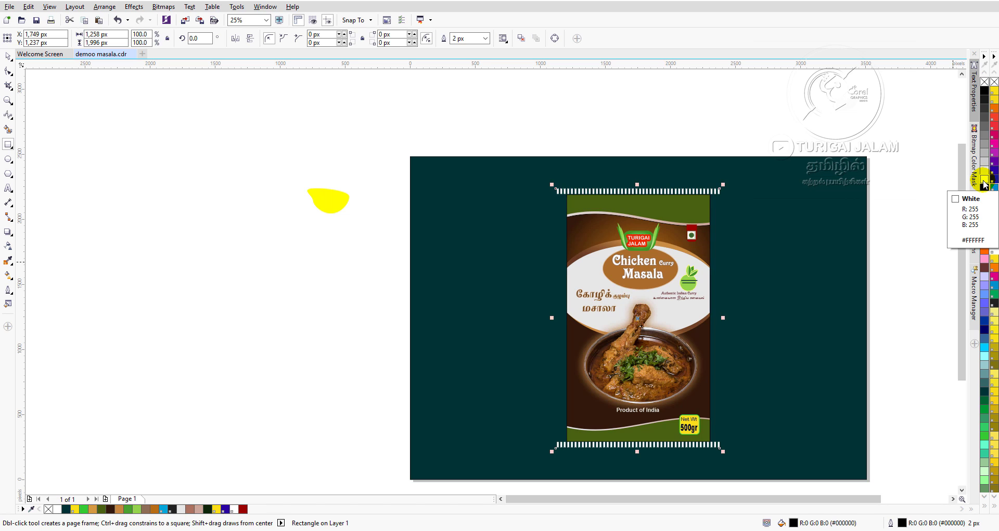
{"action": "left_click", "coordinate": [985, 183]}
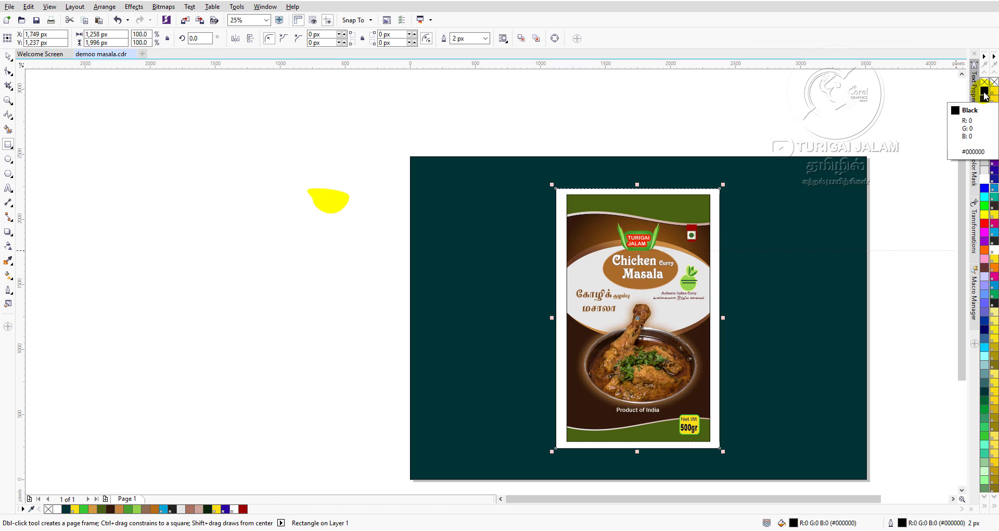
Try dark teal, sky blue, magenta and orange fills on the rectangle behind the pouch, then fill it with reddish brown #AC725E.
{"action": "left_click", "coordinate": [985, 391]}
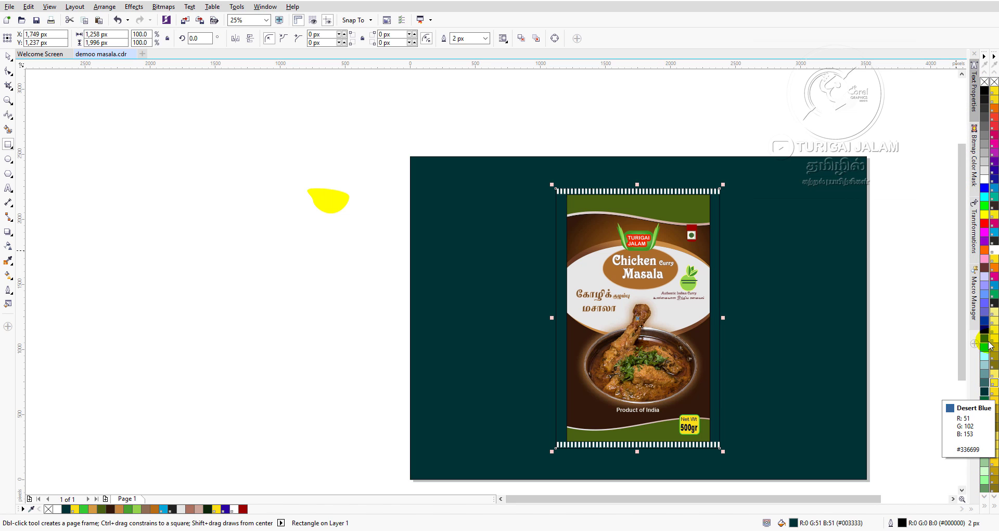
{"action": "left_click", "coordinate": [985, 348]}
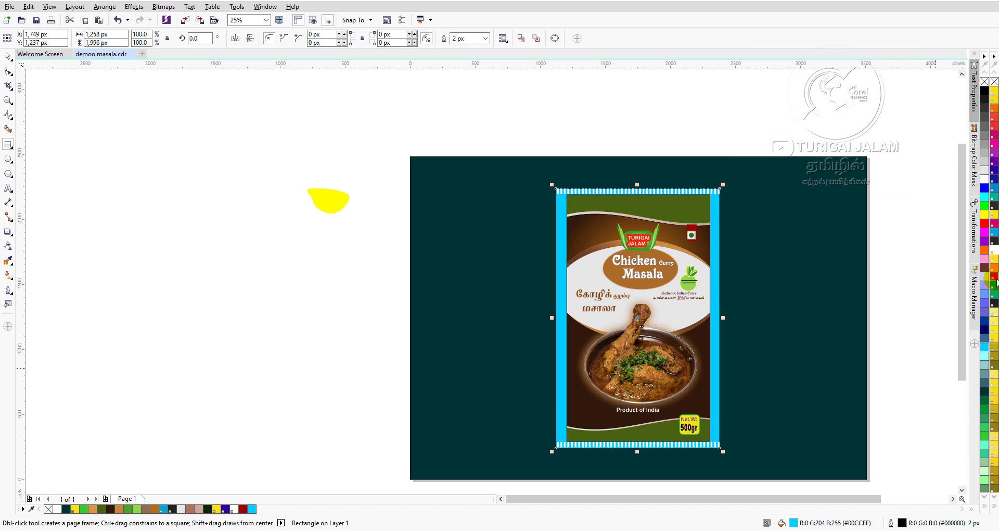
{"action": "left_click", "coordinate": [994, 278]}
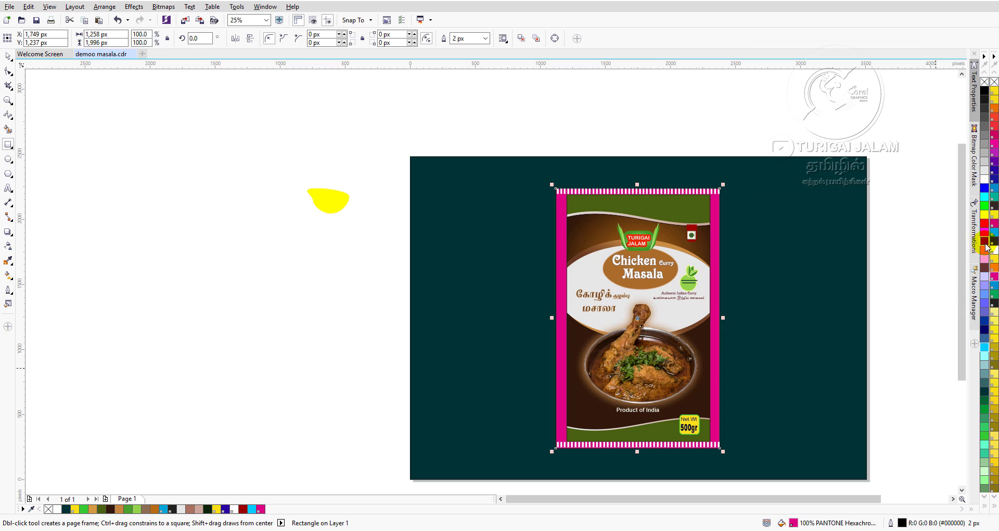
{"action": "left_click", "coordinate": [985, 253]}
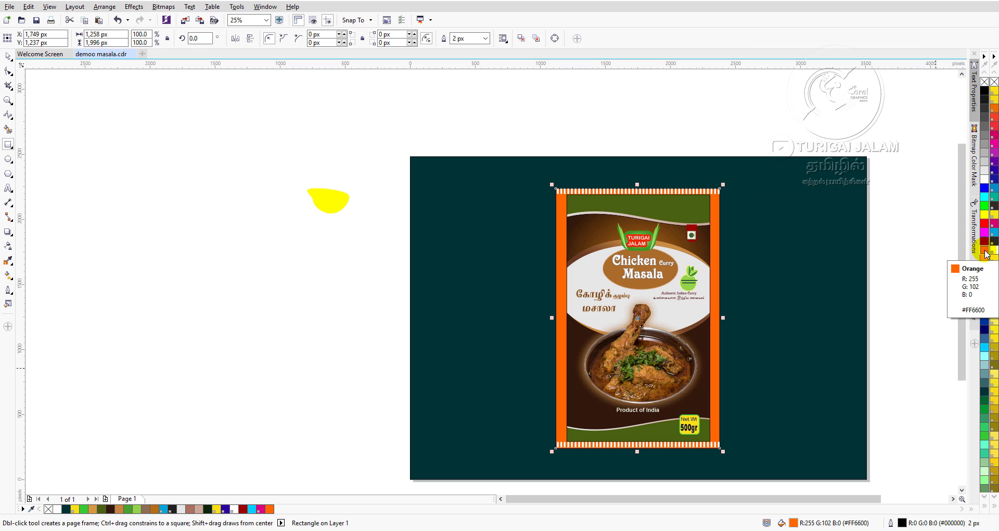
{"action": "left_click", "coordinate": [190, 512]}
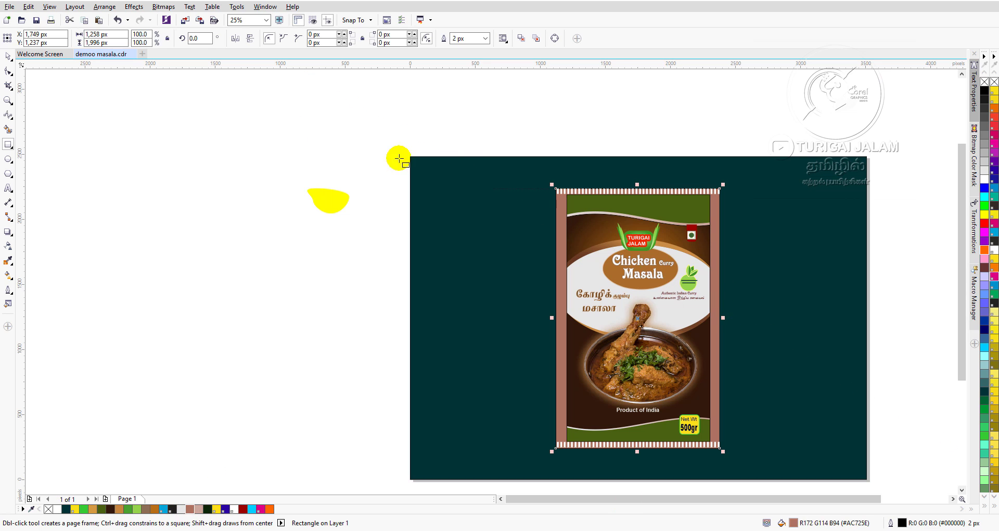
{"action": "left_click", "coordinate": [9, 58]}
{"action": "left_click", "coordinate": [160, 132]}
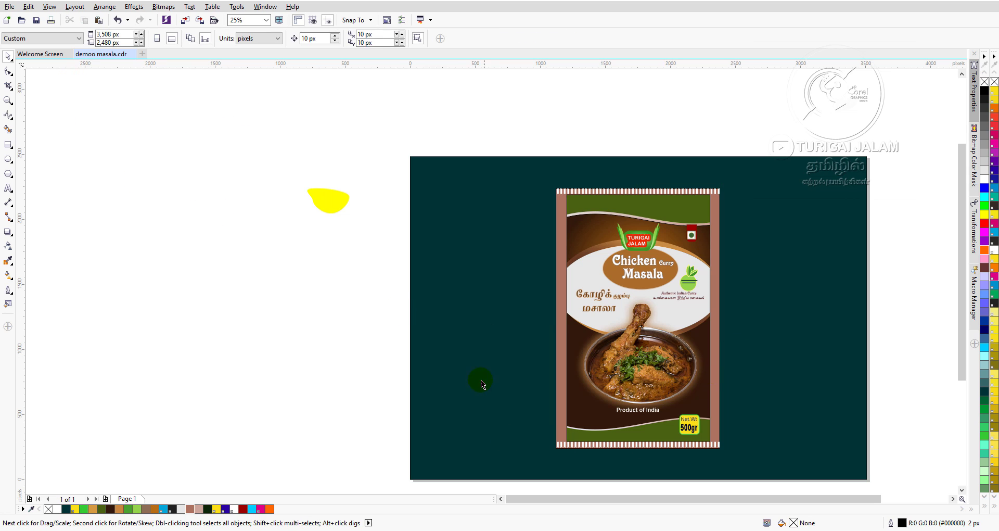
Move the yellow curved shape onto the pouch front, beside the Turigai Jalam logo and above the Tamil product name.
{"action": "left_click_drag", "start_coordinate": [531, 119], "coordinate": [406, 237]}
{"action": "left_click_drag", "start_coordinate": [326, 150], "coordinate": [587, 203]}
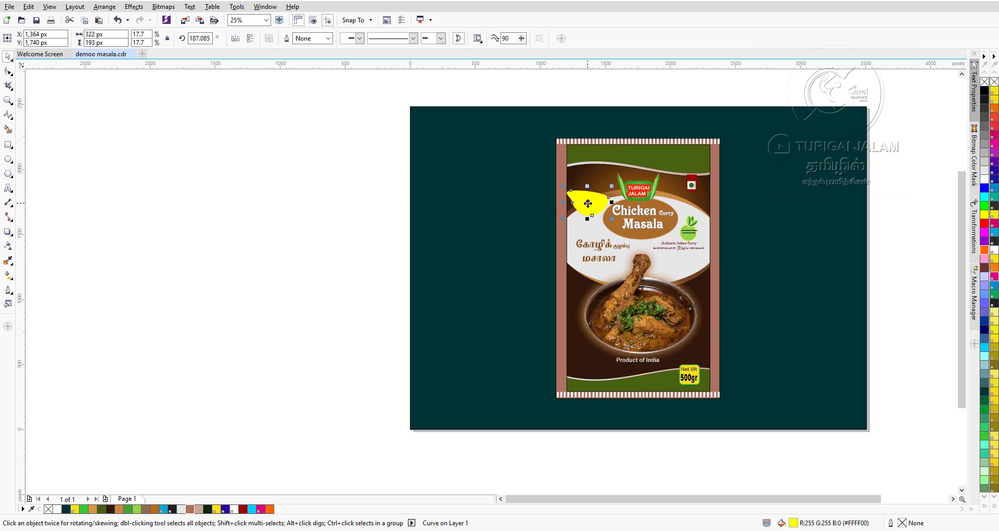
{"action": "scroll", "coordinate": [588, 203], "scroll_direction": "up", "scroll_amount": 1}
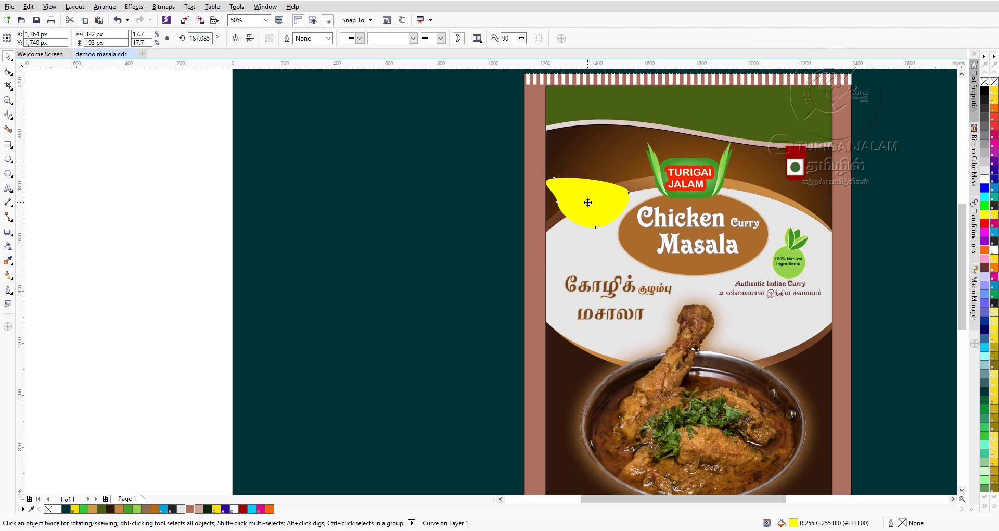
{"action": "left_click_drag", "start_coordinate": [587, 202], "coordinate": [596, 199]}
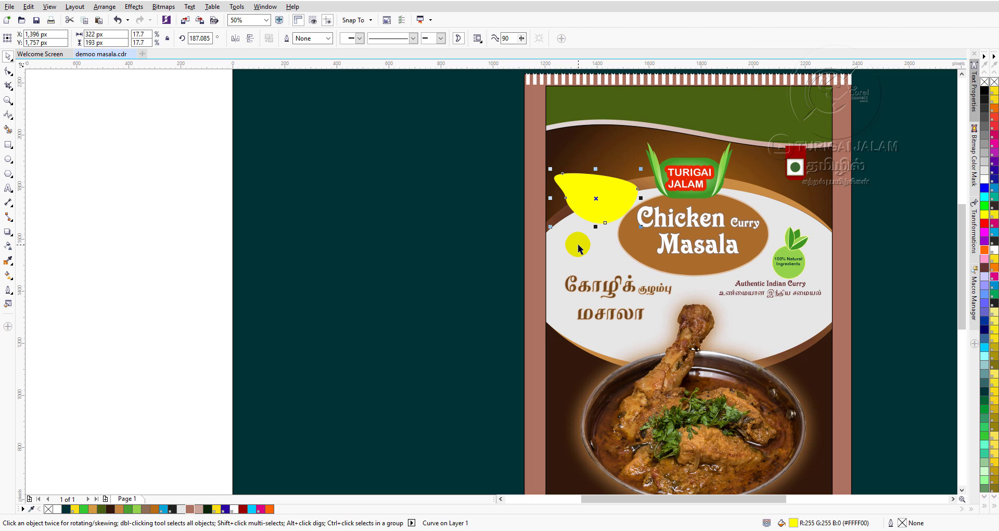
Recolour the yellow curved shape beside the logo, trying 10% Black and settling on white, and bring it to the front.
{"action": "left_click", "coordinate": [233, 510]}
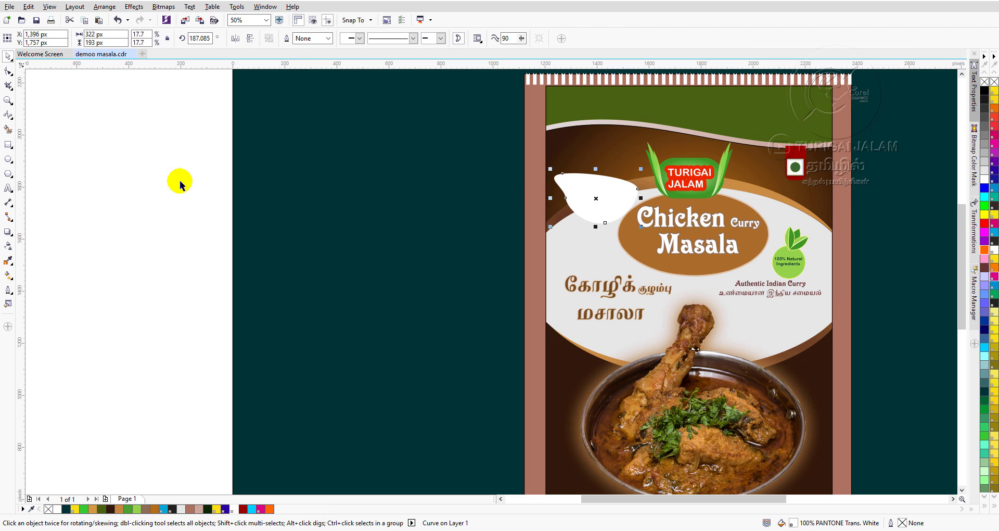
{"action": "left_click", "coordinate": [81, 174]}
{"action": "left_click", "coordinate": [592, 195]}
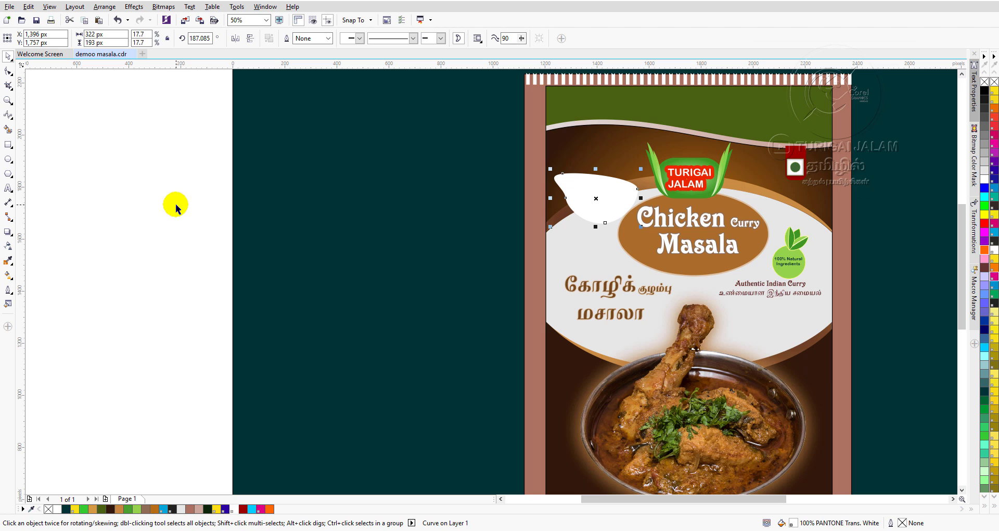
{"action": "left_click", "coordinate": [181, 510]}
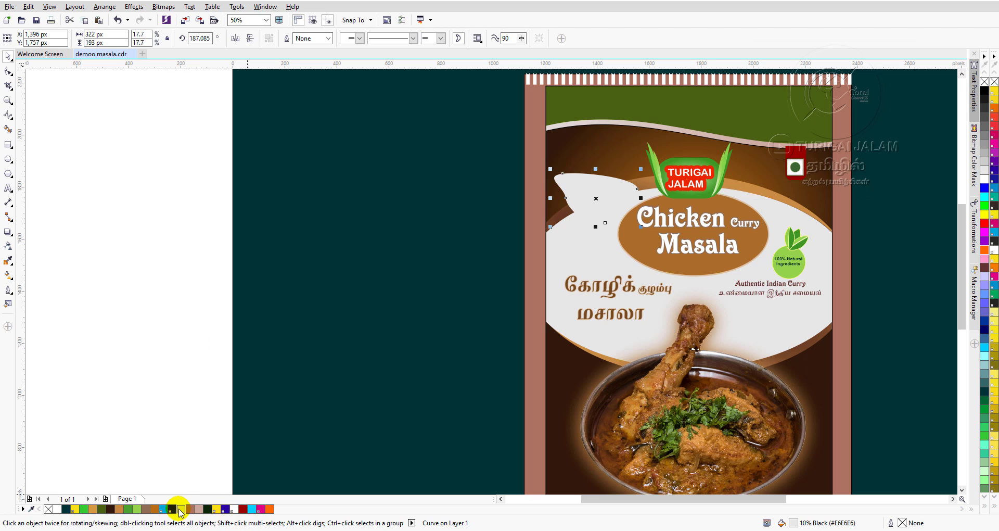
{"action": "left_click", "coordinate": [282, 512]}
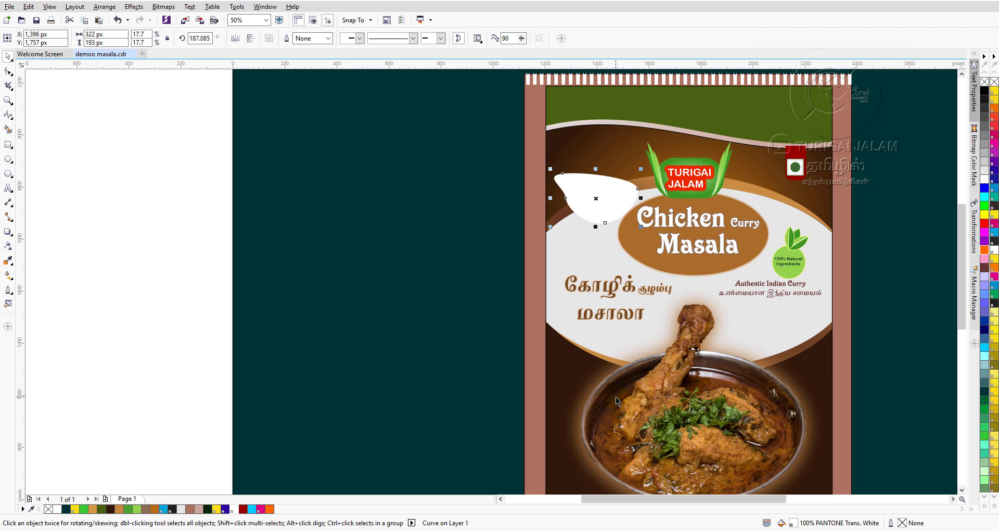
{"action": "key", "text": "shift+Page_Up"}
{"action": "left_click", "coordinate": [191, 229]}
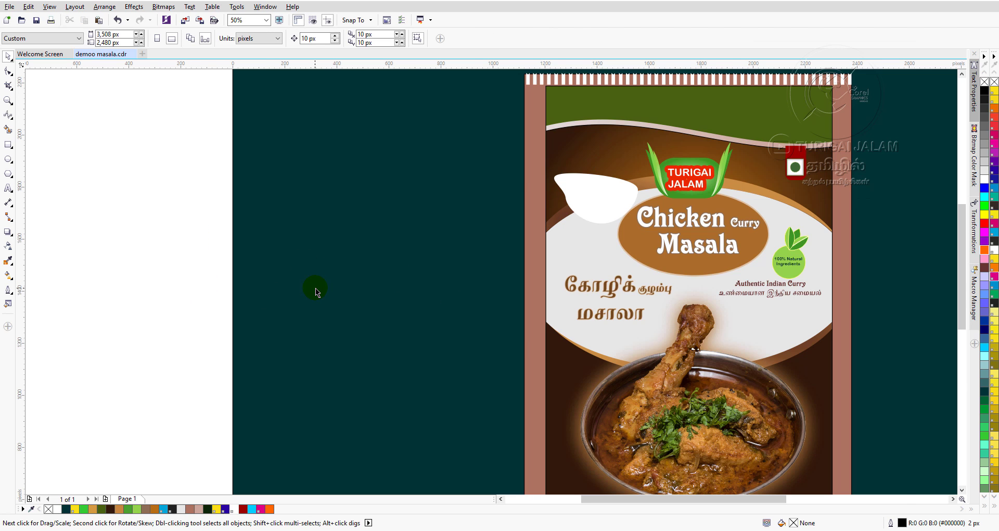
Fit the view to the page and check the whole pouch mockup in a full-screen preview.
{"action": "scroll", "coordinate": [317, 287], "scroll_direction": "down", "scroll_amount": 2}
{"action": "left_click", "coordinate": [455, 245]}
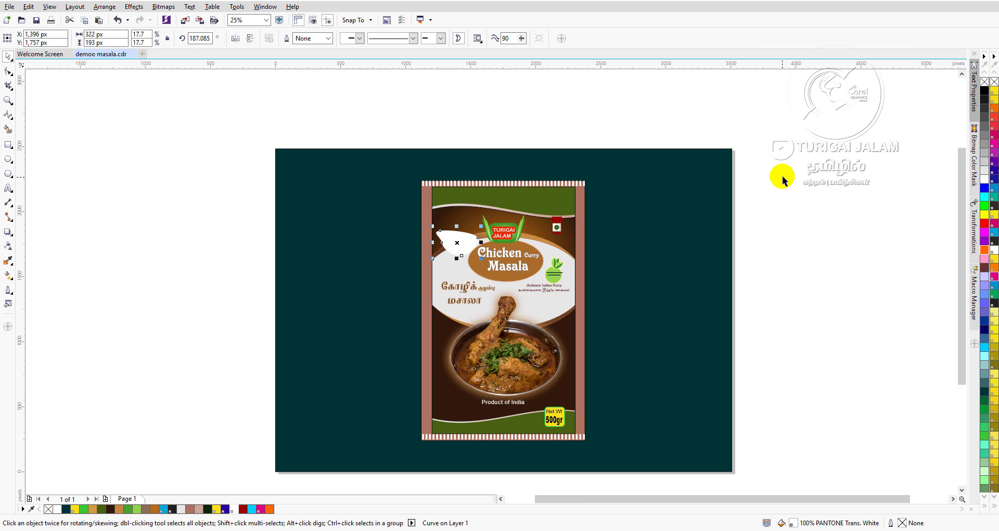
{"action": "left_click", "coordinate": [783, 176]}
{"action": "left_click_drag", "start_coordinate": [395, 116], "coordinate": [623, 442]}
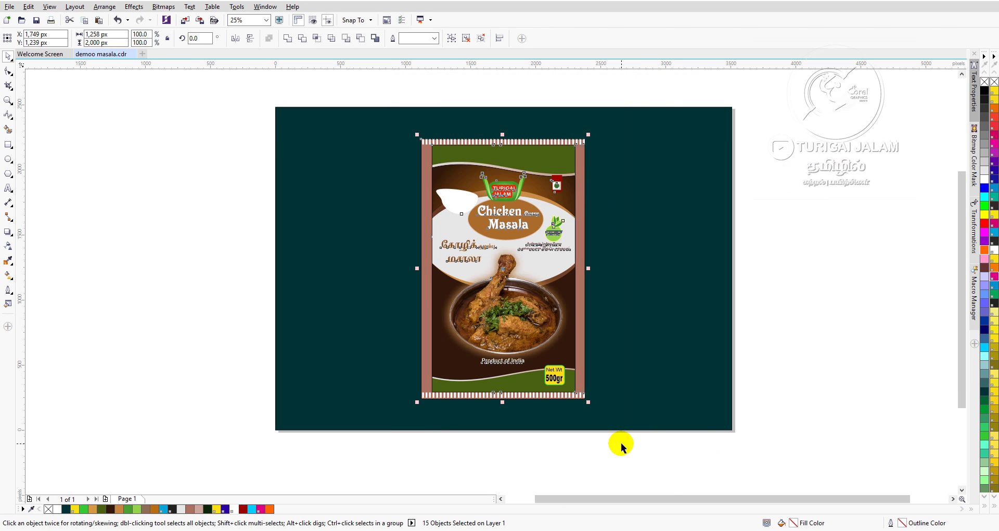
{"action": "left_click", "coordinate": [804, 247]}
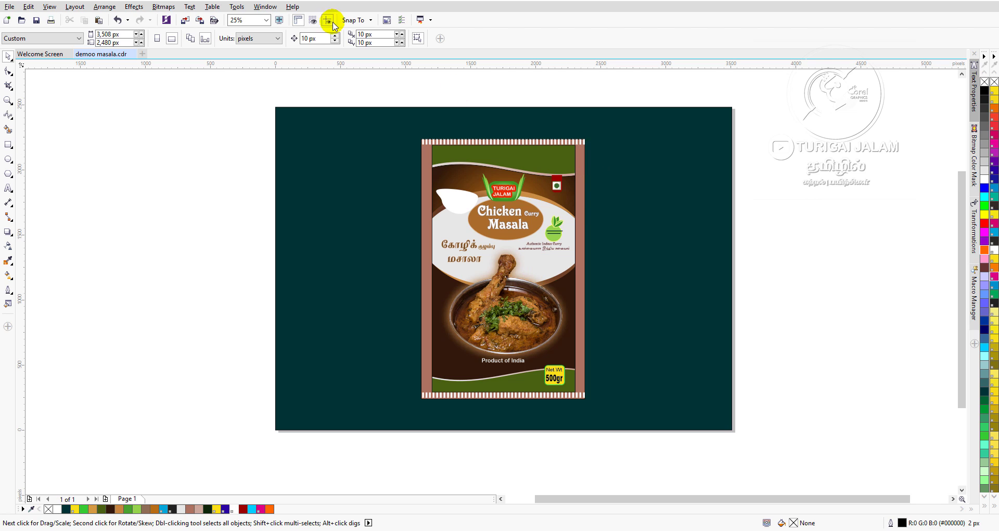
{"action": "left_click", "coordinate": [266, 20]}
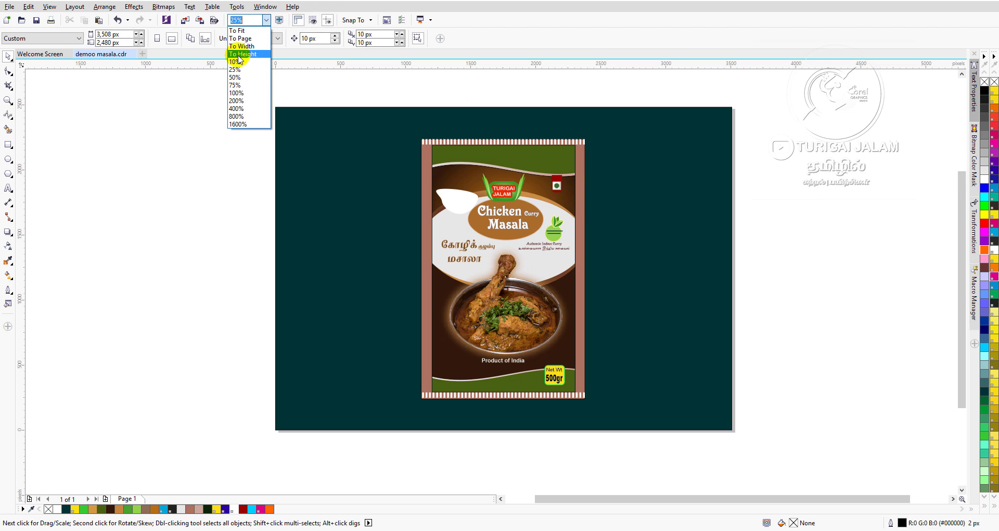
{"action": "left_click", "coordinate": [241, 38]}
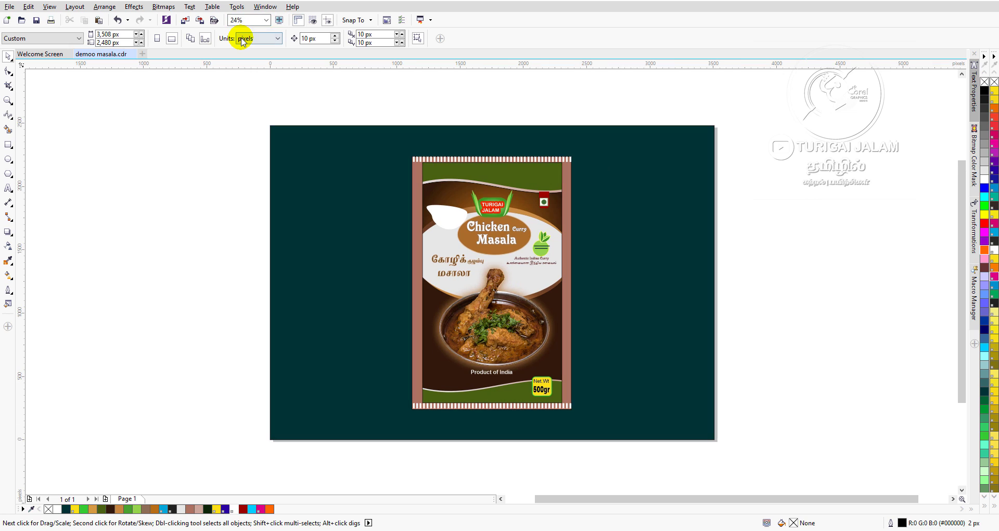
{"action": "left_click", "coordinate": [280, 20]}
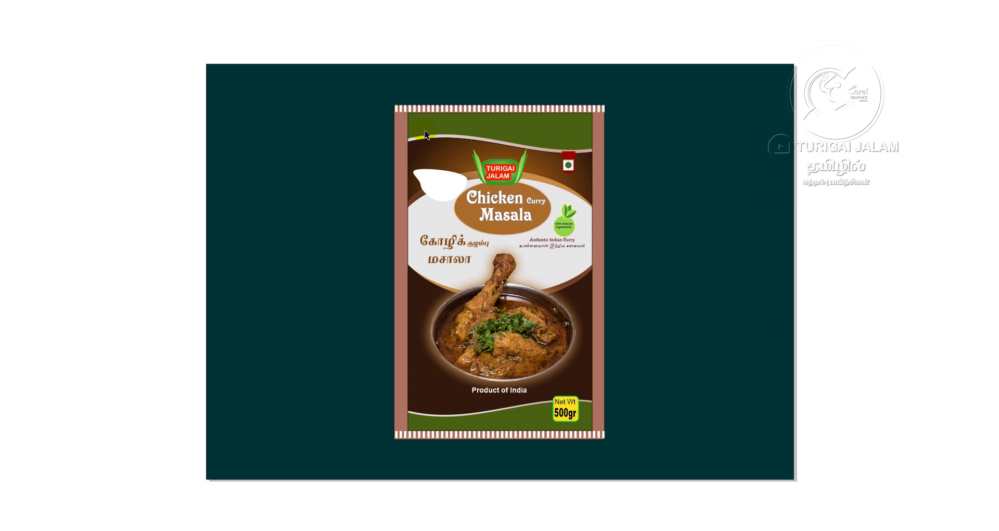
{"action": "left_click", "coordinate": [511, 101]}
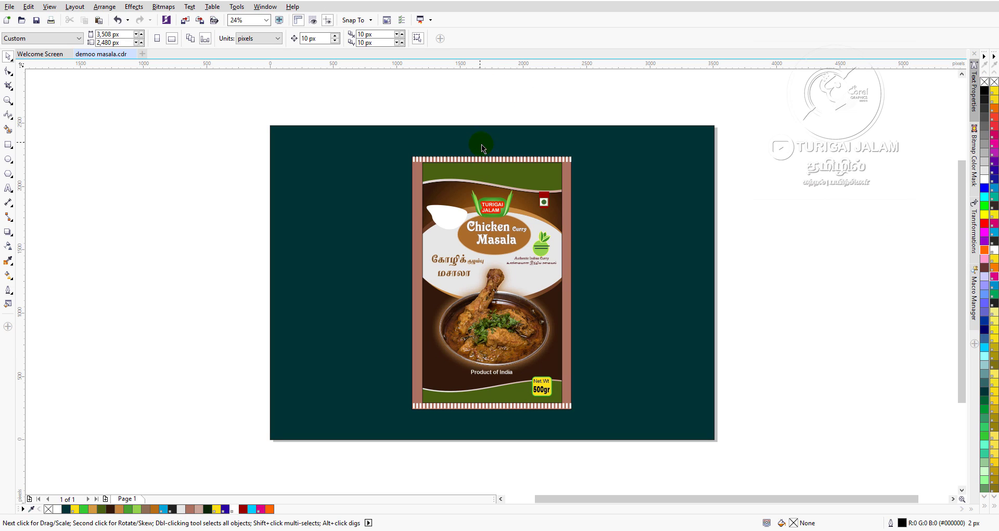
Place a horizontal guideline on the pouch's upper green band and stretch the upper white strip row down to it, 132 px high.
{"action": "left_click_drag", "start_coordinate": [787, 164], "coordinate": [536, 224]}
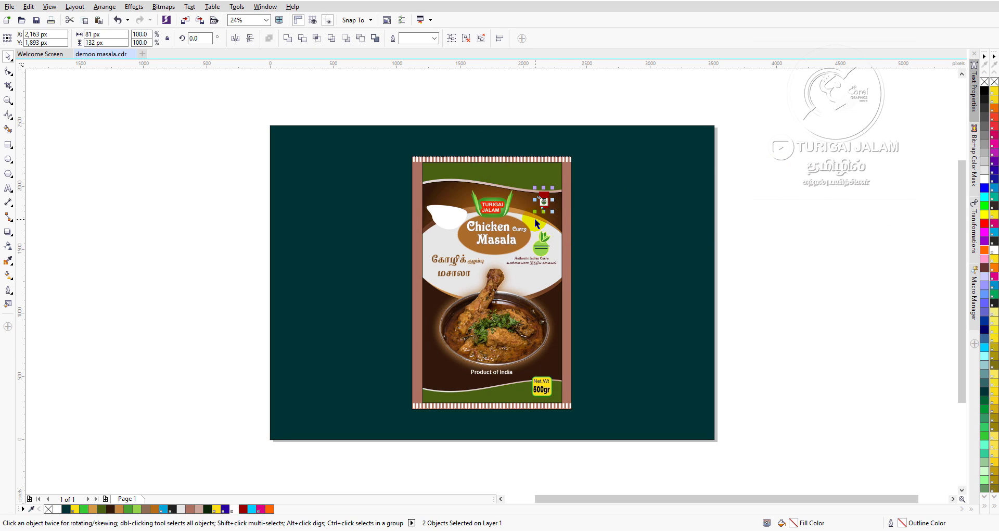
{"action": "left_click", "coordinate": [874, 144]}
{"action": "left_click_drag", "start_coordinate": [547, 70], "coordinate": [491, 176]}
{"action": "left_click", "coordinate": [493, 161]}
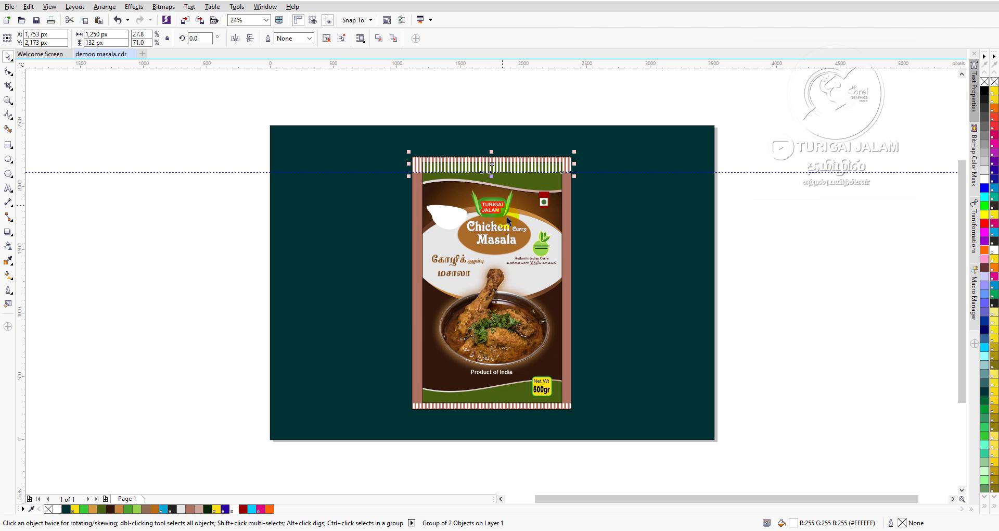
Stretch the lower white strip row downward so it extends past the bottom edge of the brown backing rectangle.
{"action": "left_click_drag", "start_coordinate": [767, 359], "coordinate": [522, 404]}
{"action": "left_click", "coordinate": [542, 388]}
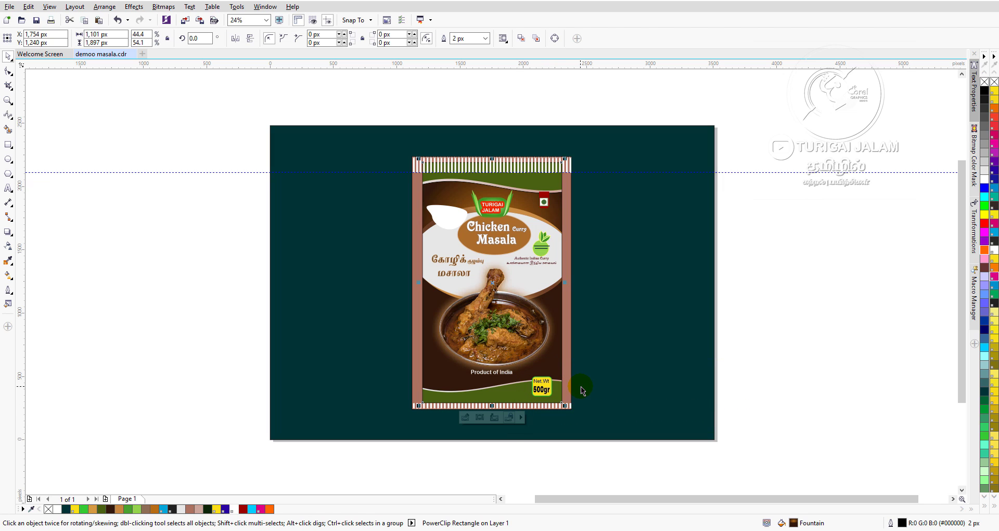
{"action": "left_click", "coordinate": [541, 407]}
{"action": "left_click", "coordinate": [818, 325]}
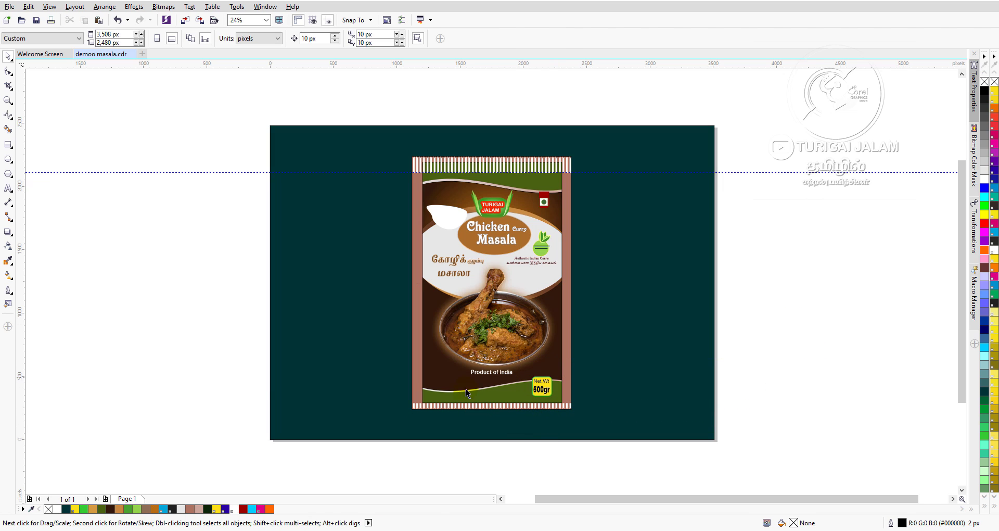
{"action": "left_click", "coordinate": [490, 410]}
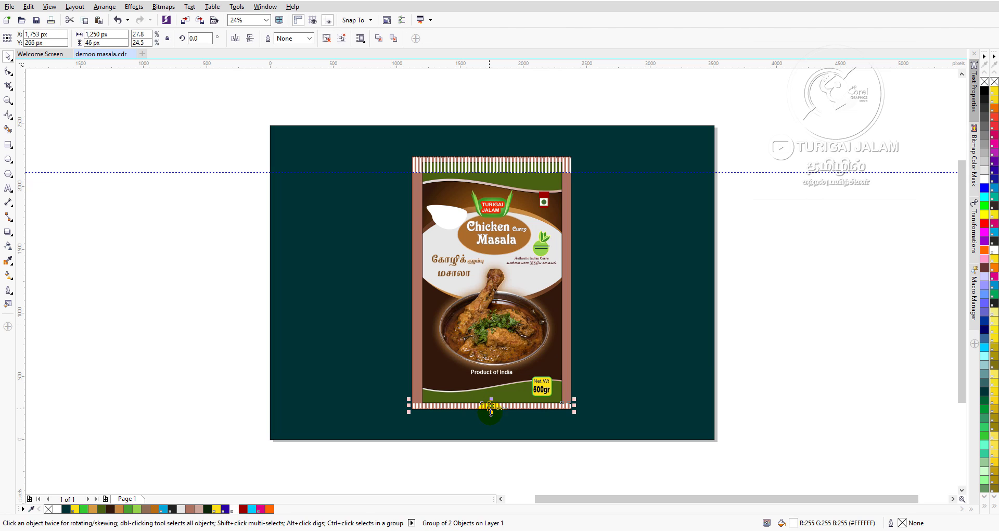
{"action": "left_click_drag", "start_coordinate": [491, 411], "coordinate": [493, 424]}
{"action": "left_click", "coordinate": [766, 317]}
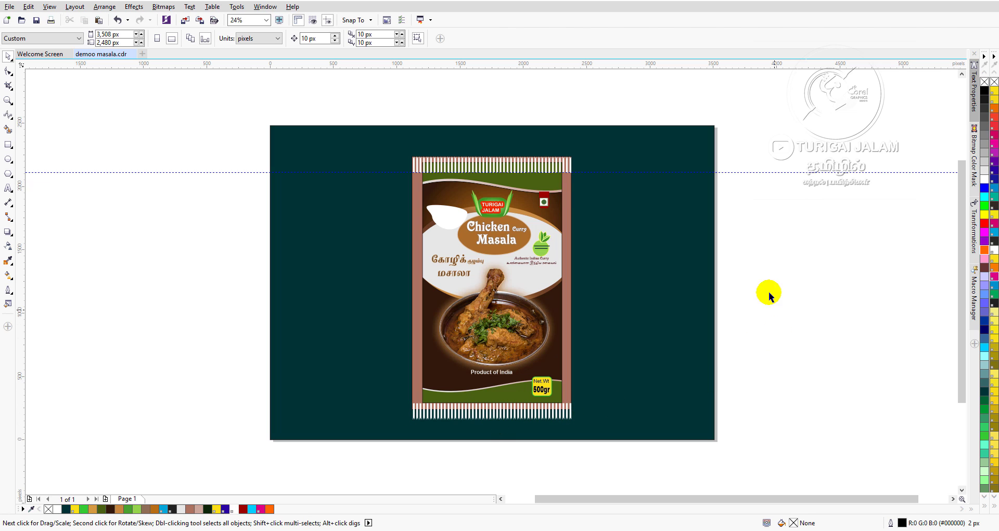
Place a horizontal guideline at 289 px along the inner edge of the lower white strip row.
{"action": "left_click_drag", "start_coordinate": [787, 133], "coordinate": [308, 443]}
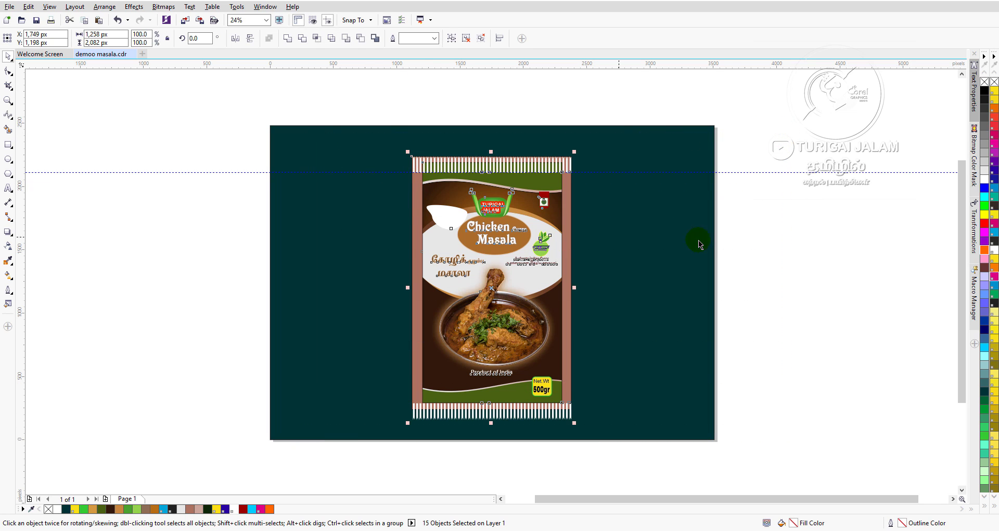
{"action": "left_click", "coordinate": [837, 218]}
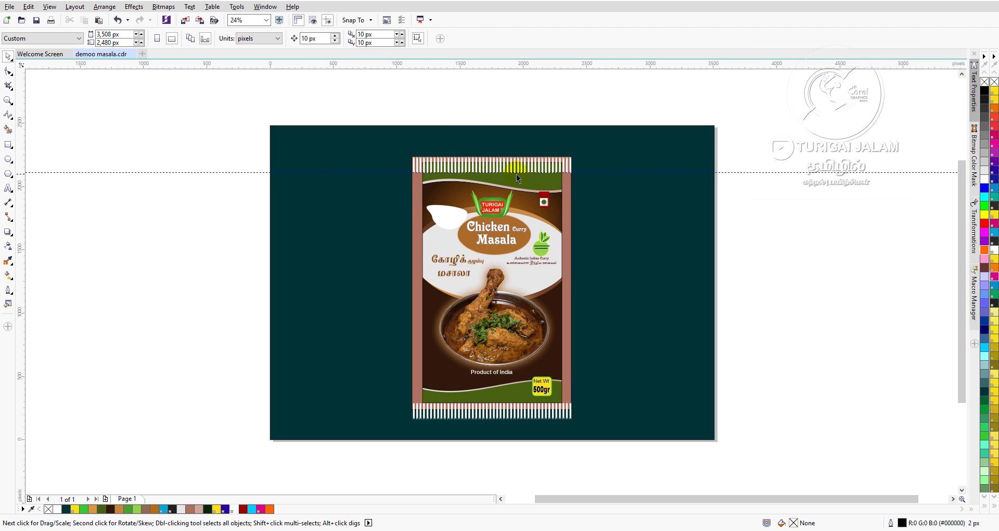
{"action": "left_click_drag", "start_coordinate": [584, 71], "coordinate": [520, 403]}
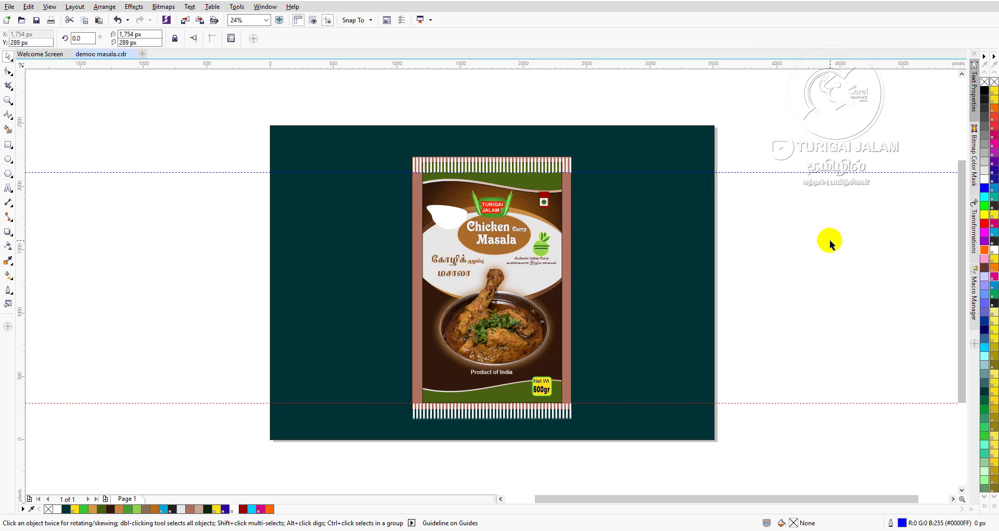
Examine the product titles, the natural-ingredients badge and the Turigai Jalam logo on the pouch front up close.
{"action": "scroll", "coordinate": [574, 236], "scroll_direction": "up", "scroll_amount": 2}
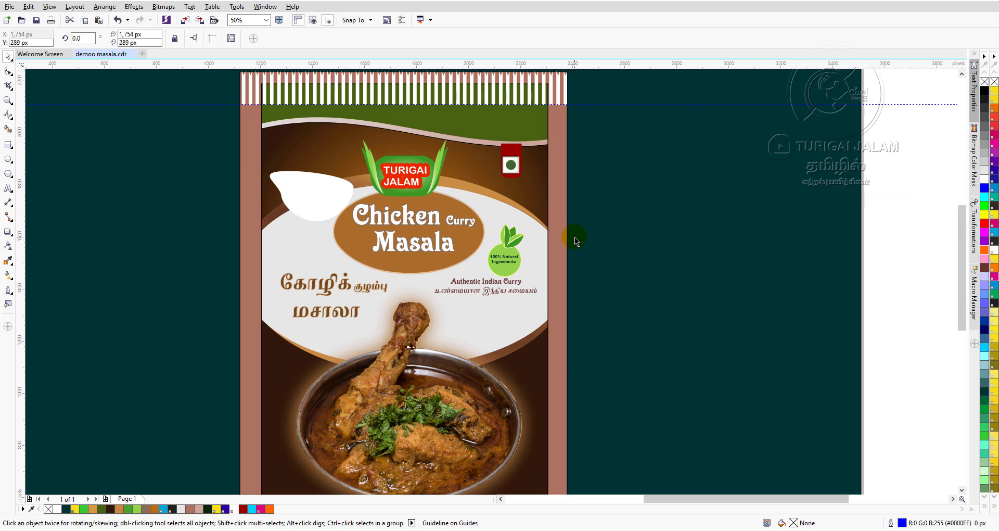
{"action": "scroll", "coordinate": [450, 294], "scroll_direction": "up", "scroll_amount": 2}
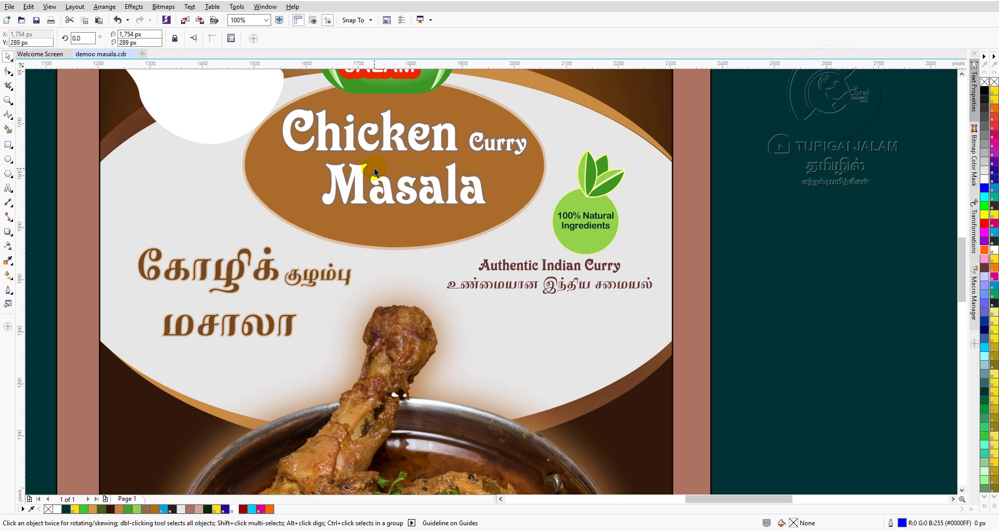
{"action": "scroll", "coordinate": [294, 283], "scroll_direction": "up", "scroll_amount": 2}
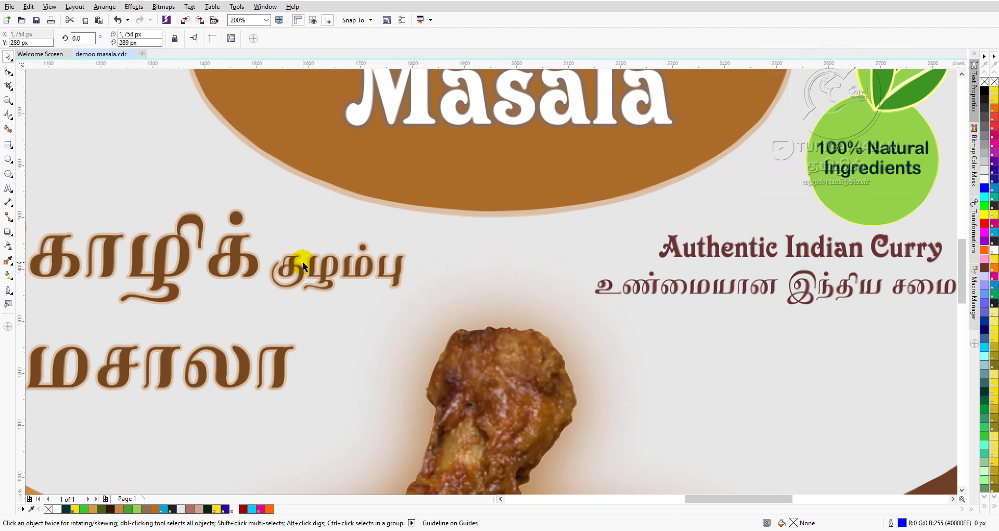
{"action": "scroll", "coordinate": [302, 261], "scroll_direction": "down", "scroll_amount": 2}
{"action": "scroll", "coordinate": [310, 131], "scroll_direction": "up", "scroll_amount": 2}
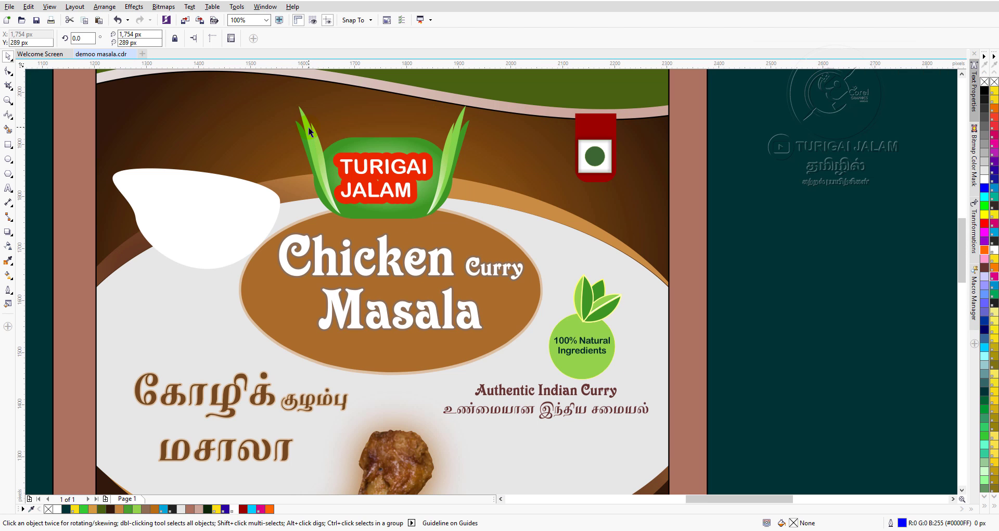
{"action": "scroll", "coordinate": [366, 166], "scroll_direction": "up", "scroll_amount": 1}
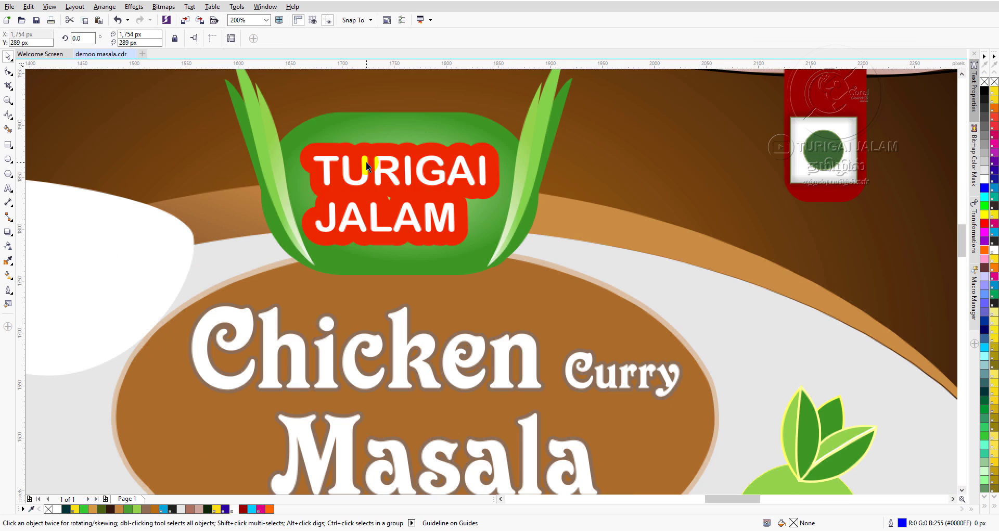
Examine the whole pouch front, including both sealing strips, the chicken curry photo and the Net.Wt label.
{"action": "scroll", "coordinate": [366, 166], "scroll_direction": "down", "scroll_amount": 2}
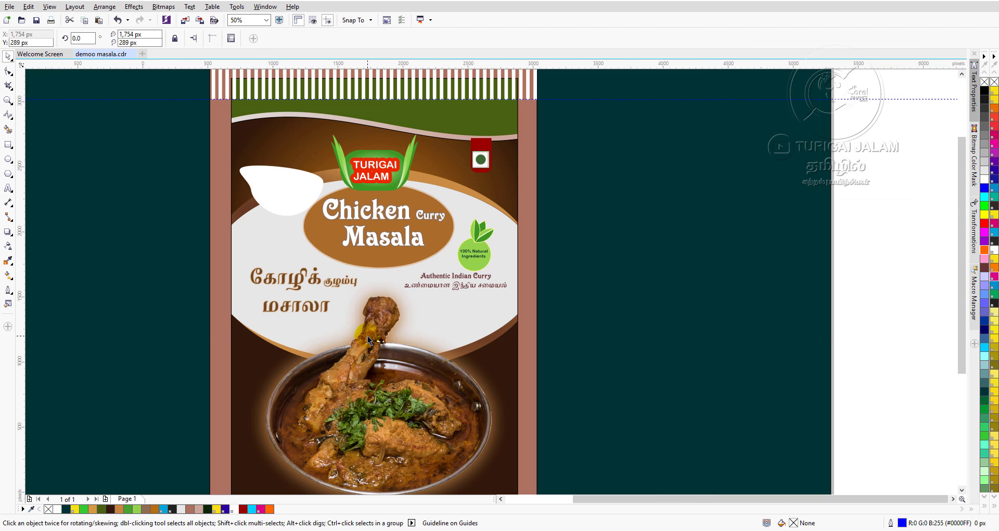
{"action": "scroll", "coordinate": [367, 335], "scroll_direction": "down", "scroll_amount": 3}
{"action": "scroll", "coordinate": [369, 412], "scroll_direction": "up", "scroll_amount": 3}
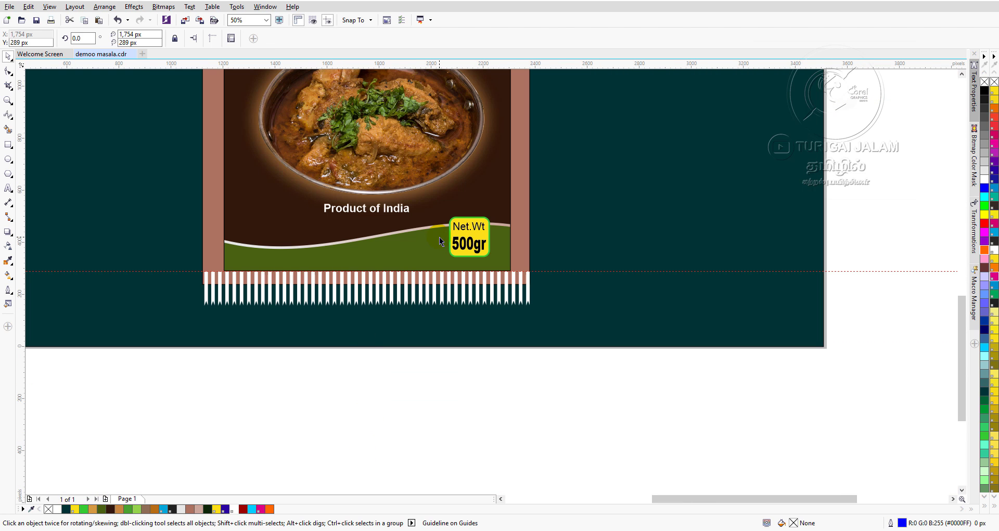
{"action": "scroll", "coordinate": [366, 201], "scroll_direction": "up", "scroll_amount": 1}
{"action": "scroll", "coordinate": [367, 202], "scroll_direction": "down", "scroll_amount": 3}
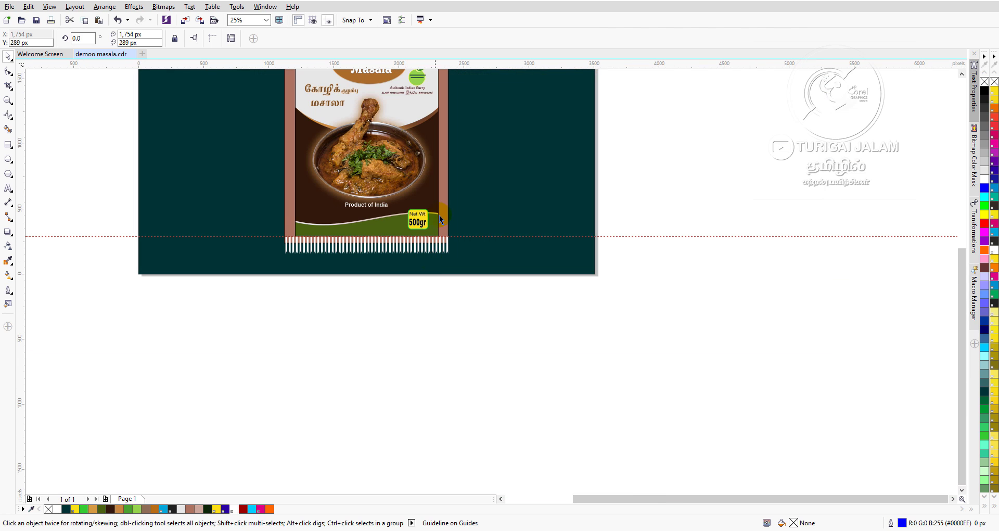
{"action": "scroll", "coordinate": [392, 91], "scroll_direction": "up", "scroll_amount": 1}
{"action": "scroll", "coordinate": [392, 91], "scroll_direction": "up", "scroll_amount": 1}
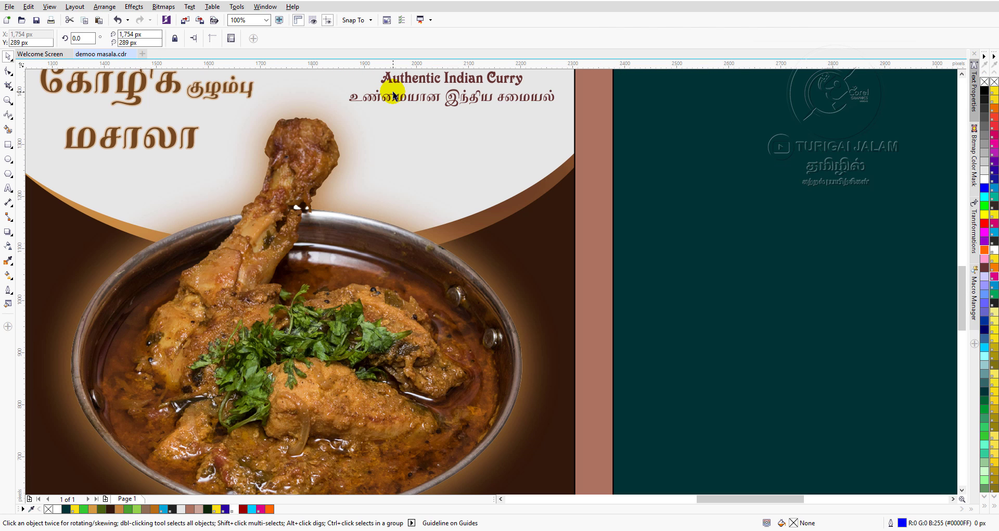
{"action": "left_click", "coordinate": [962, 74]}
{"action": "left_click", "coordinate": [961, 74]}
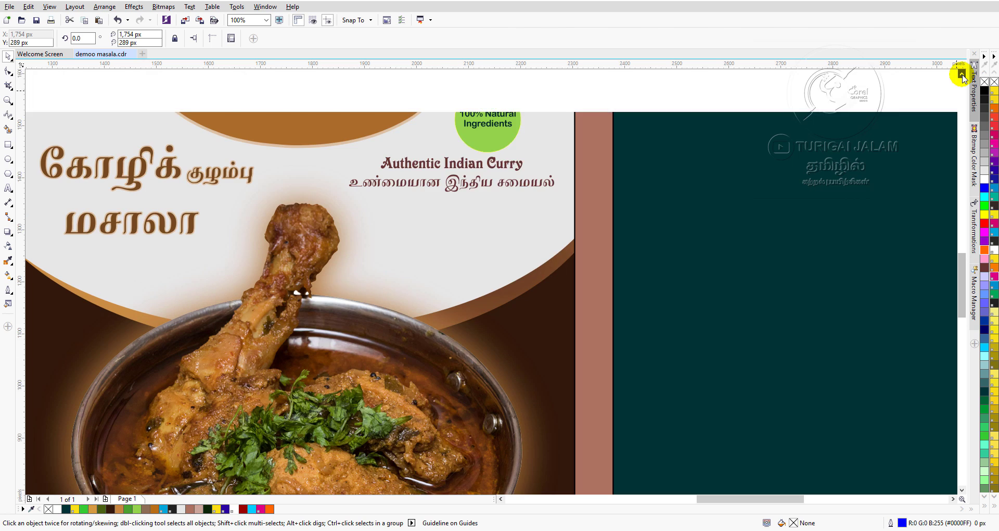
{"action": "left_click", "coordinate": [961, 74]}
{"action": "scroll", "coordinate": [413, 261], "scroll_direction": "down", "scroll_amount": 1}
{"action": "scroll", "coordinate": [412, 261], "scroll_direction": "down", "scroll_amount": 1}
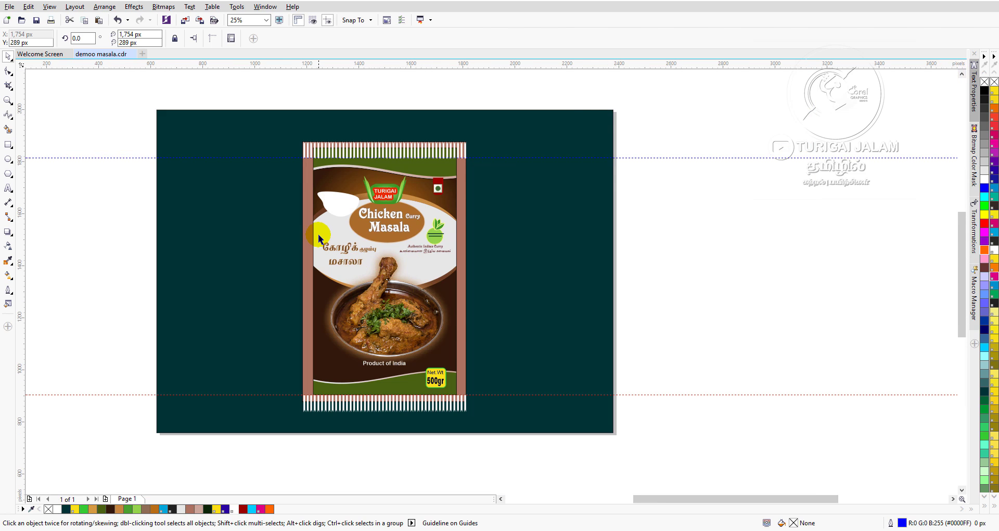
{"action": "scroll", "coordinate": [318, 238], "scroll_direction": "up", "scroll_amount": 1}
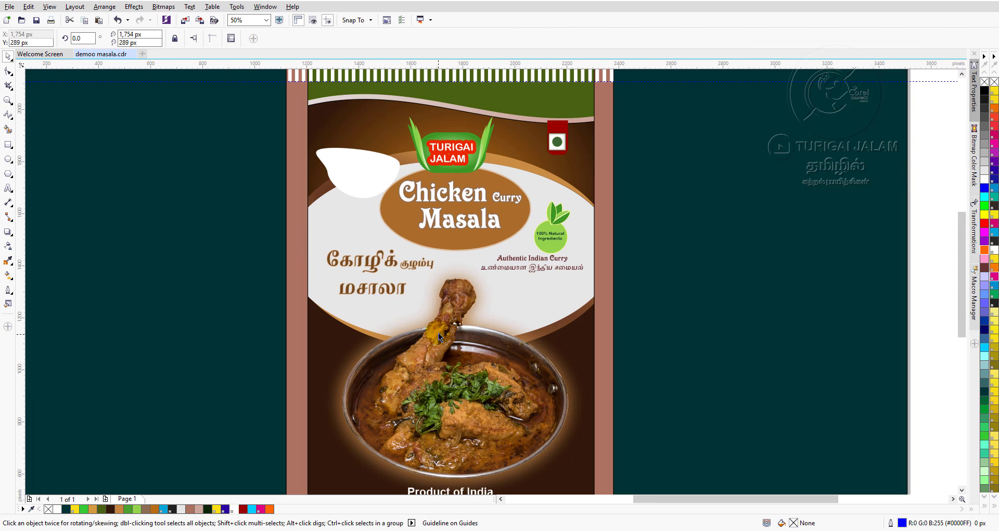
{"action": "scroll", "coordinate": [438, 332], "scroll_direction": "down", "scroll_amount": 1}
Select all the pouch artwork on the dark backdrop and group it into one object.
{"action": "left_click", "coordinate": [551, 343]}
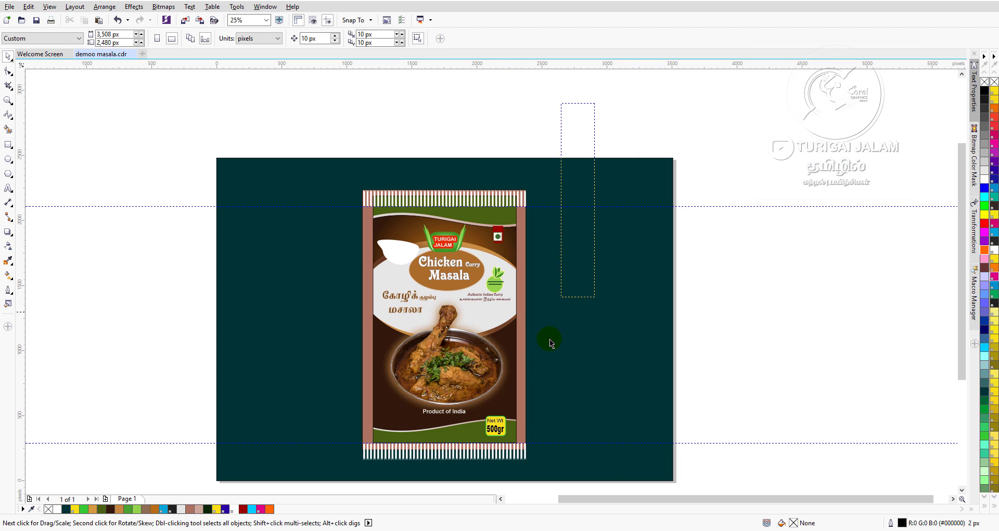
{"action": "left_click_drag", "start_coordinate": [551, 343], "coordinate": [255, 462]}
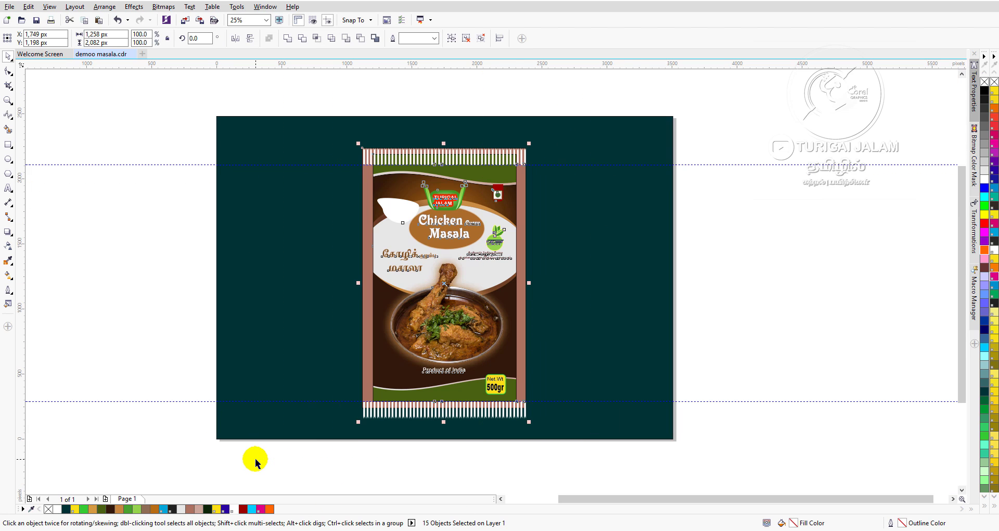
{"action": "key", "text": "ctrl+g"}
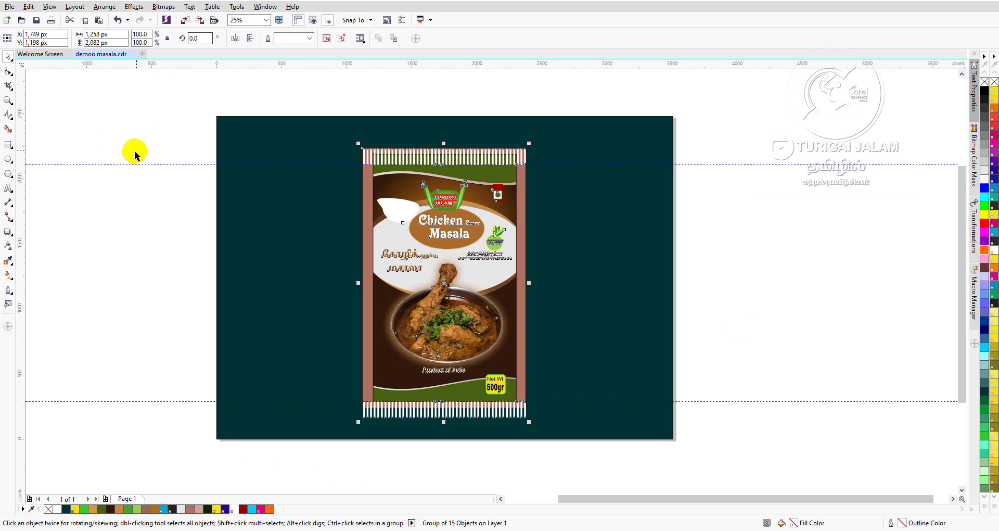
Export the design to the Documents folder as a JPG named "demoo masalagr", keeping the offered JPEG settings.
{"action": "left_click", "coordinate": [7, 8]}
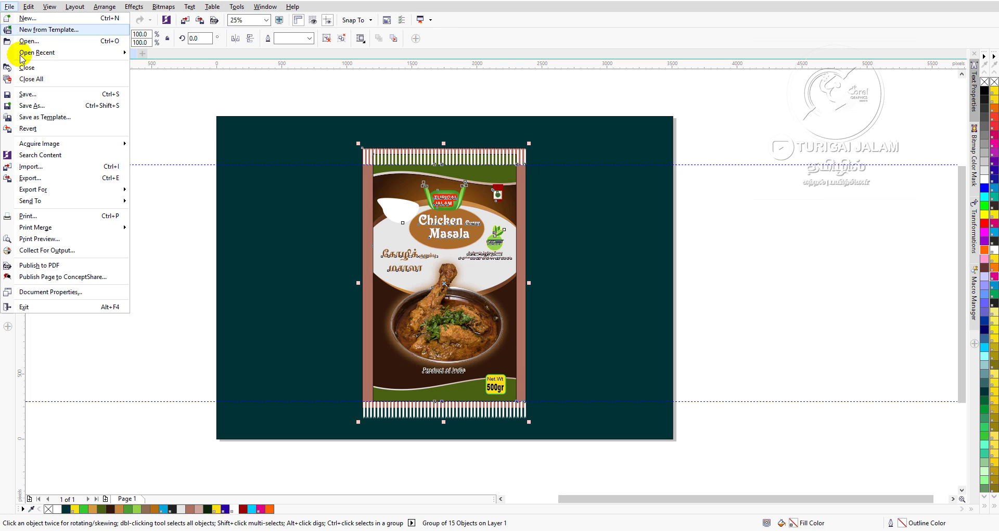
{"action": "left_click", "coordinate": [59, 179]}
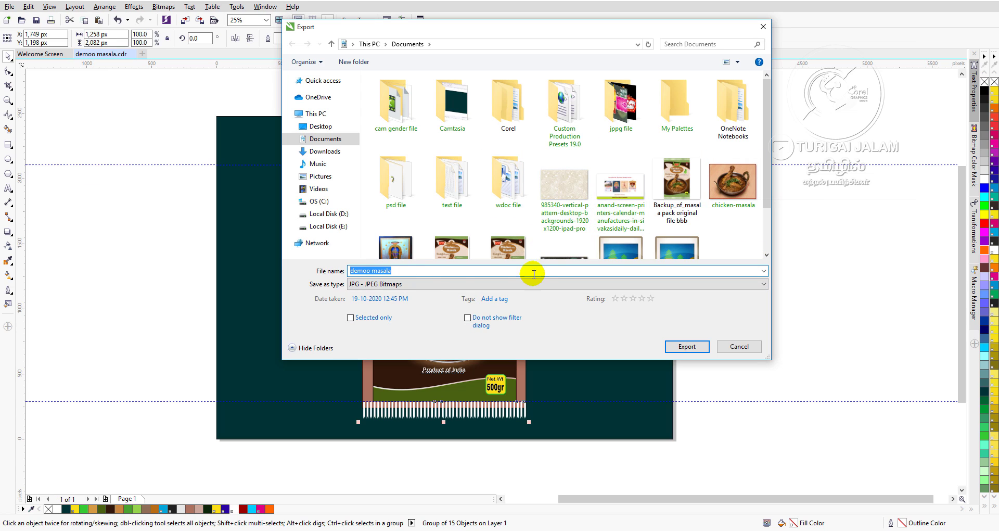
{"action": "left_click", "coordinate": [437, 271]}
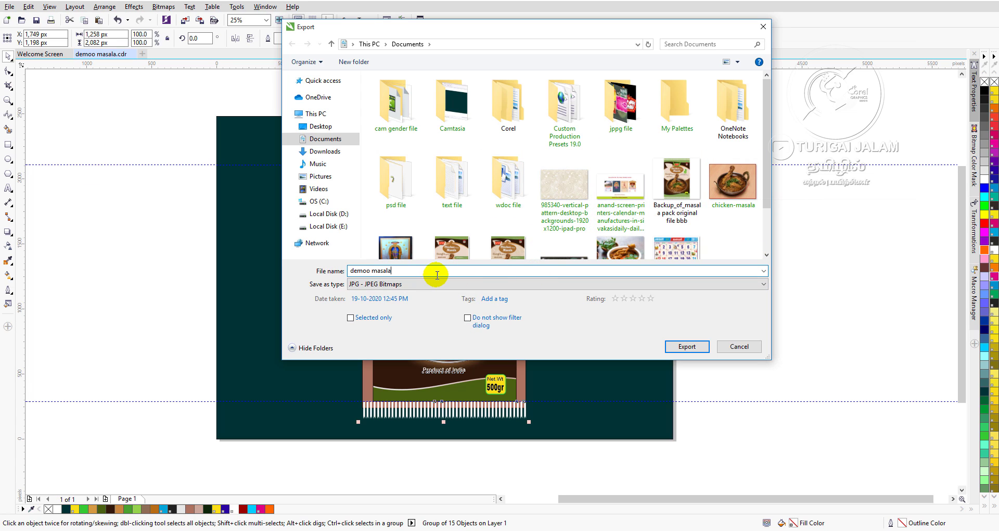
{"action": "type", "text": "gr"}
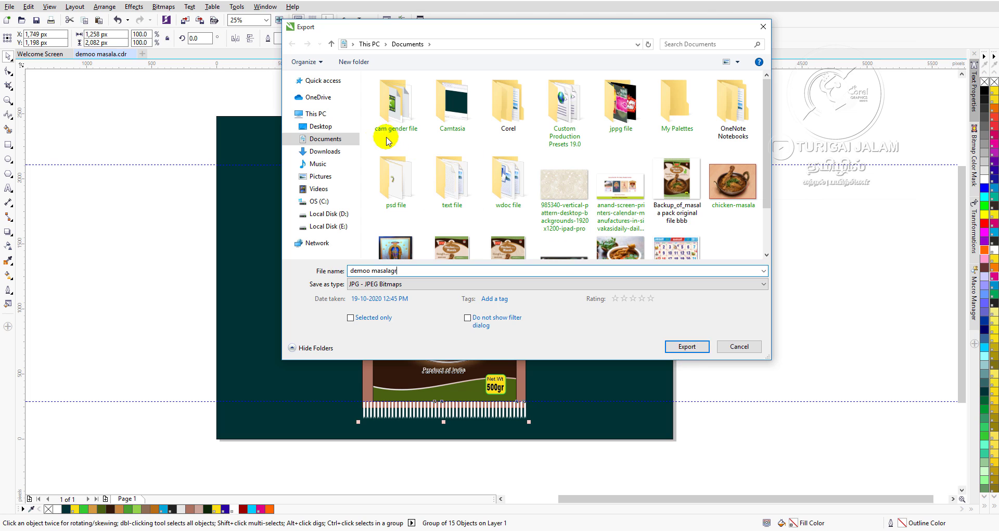
{"action": "left_click", "coordinate": [682, 345]}
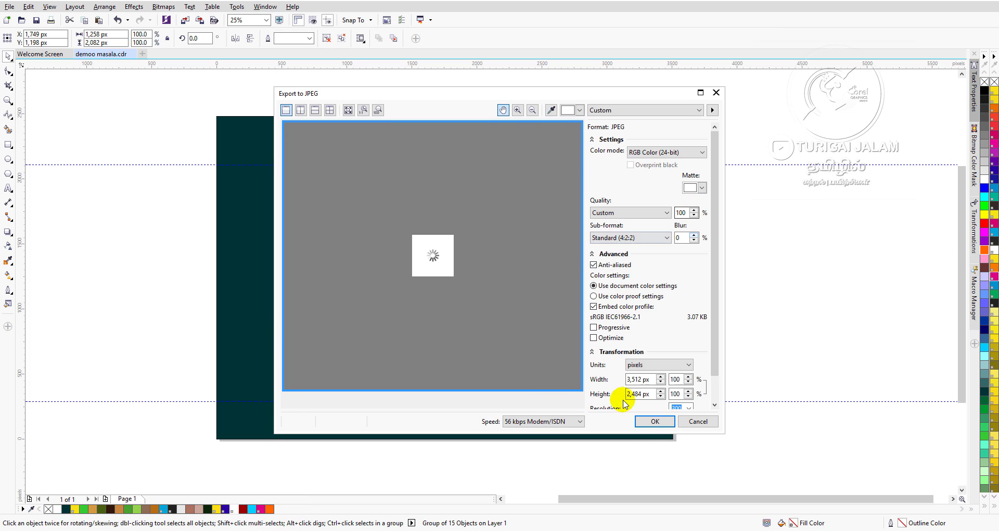
{"action": "left_click", "coordinate": [655, 421]}
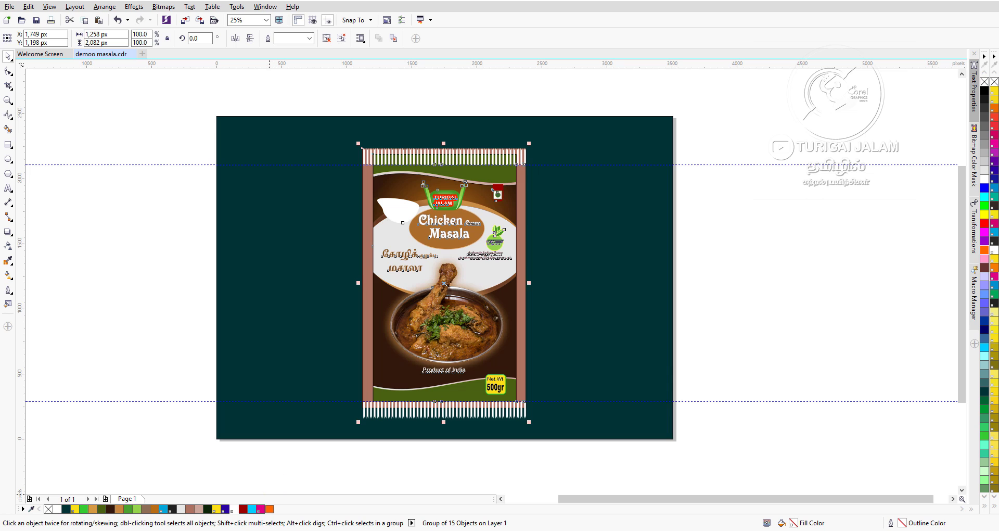
In File Explorer, view the Documents image "Backup_of_masala pack original file bbb", close it and the folder, and deselect the pouch group in CorelDRAW.
{"action": "key", "text": "super+e"}
{"action": "left_click", "coordinate": [337, 218]}
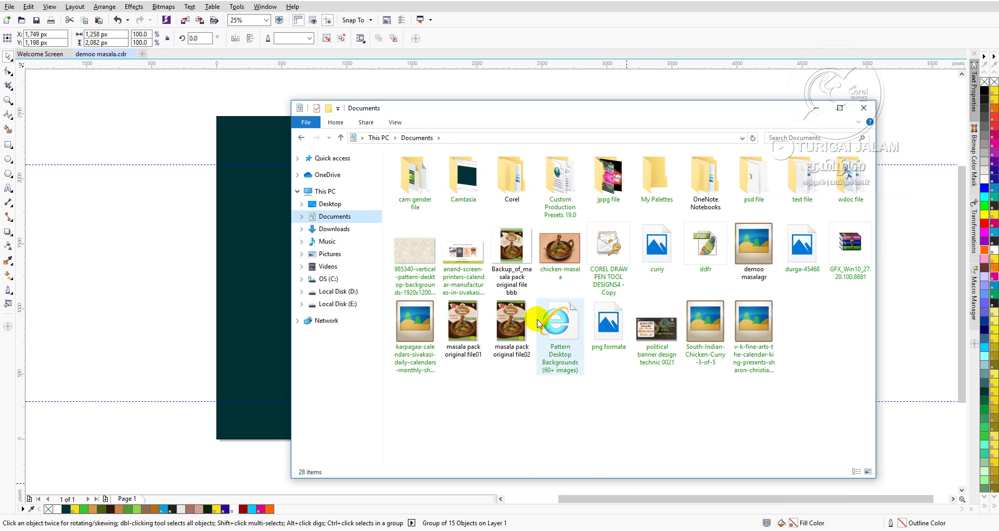
{"action": "double_click", "coordinate": [516, 250]}
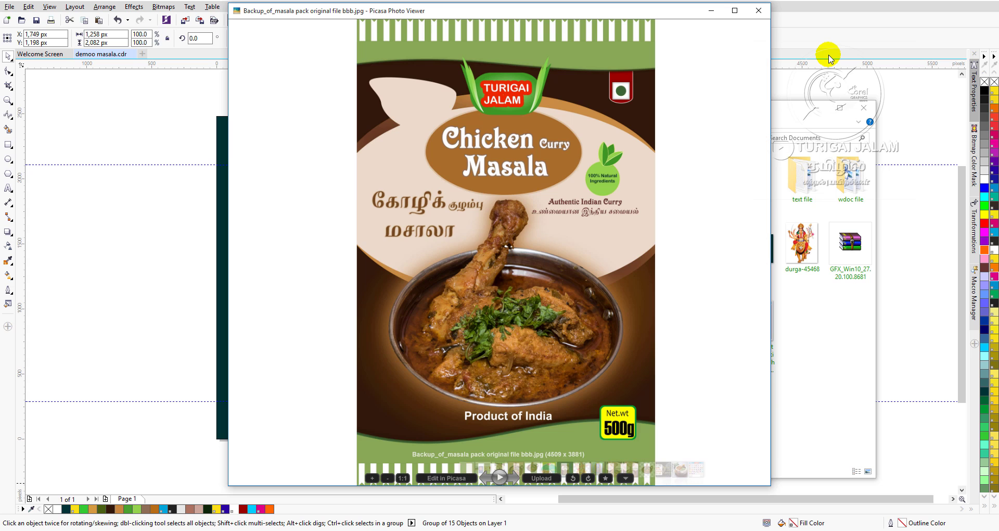
{"action": "left_click", "coordinate": [758, 8]}
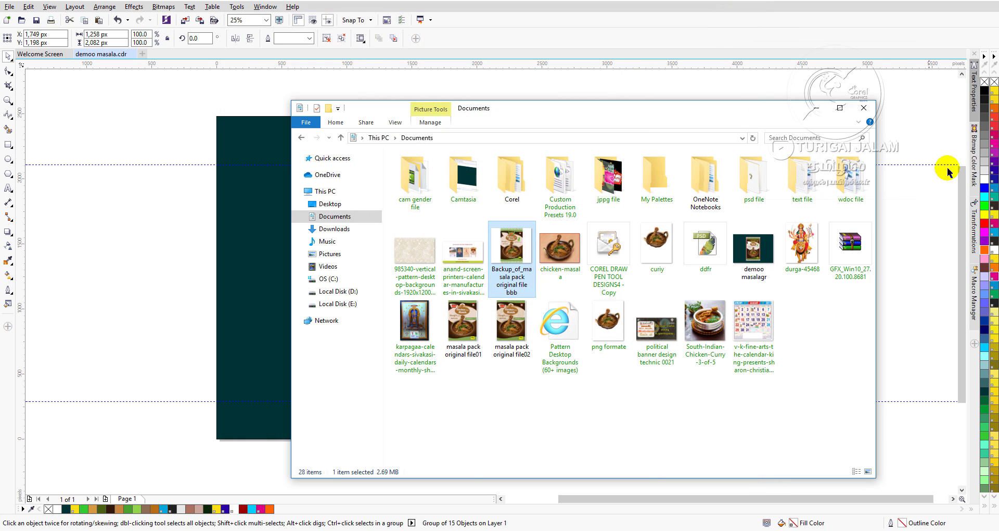
{"action": "left_click", "coordinate": [863, 108]}
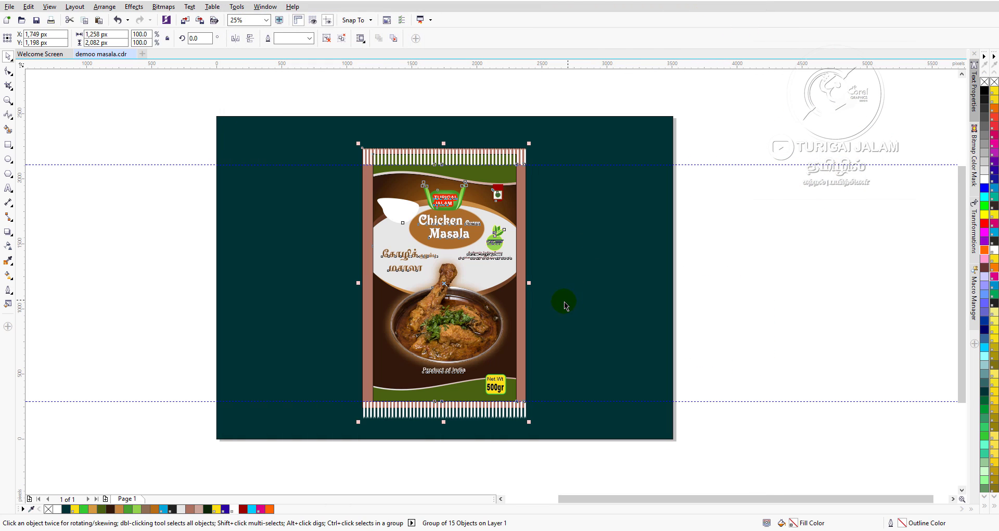
{"action": "left_click", "coordinate": [597, 254]}
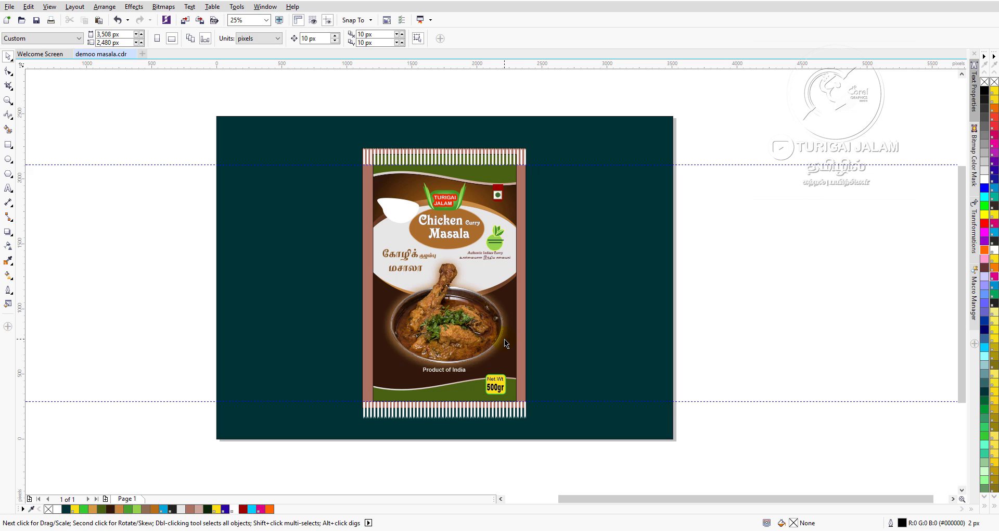